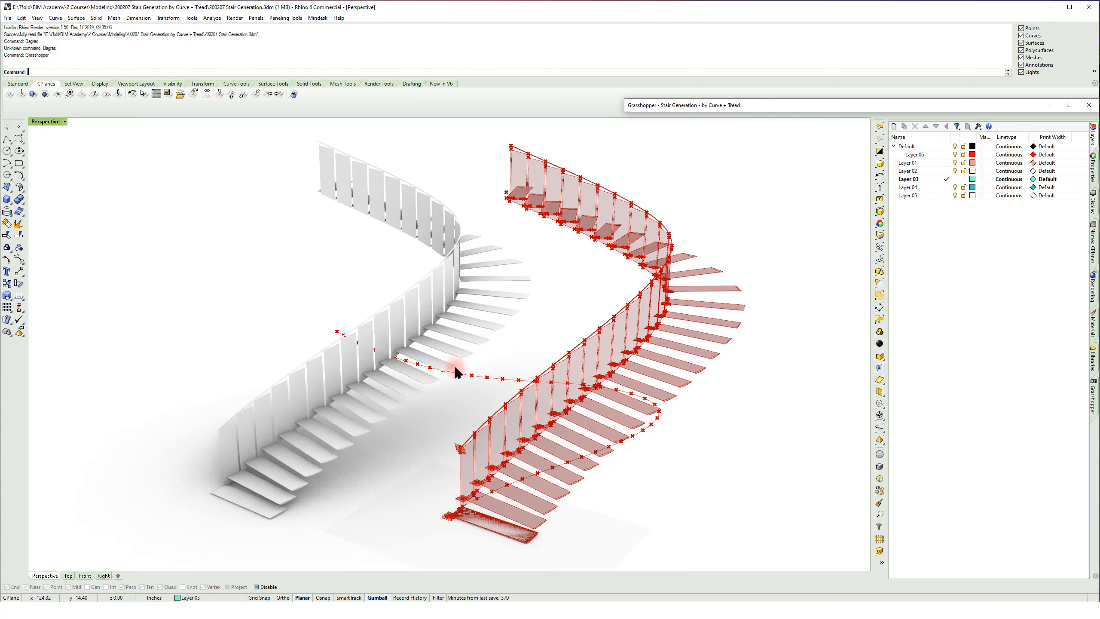
- Reshape the generated stair by moving the outer control point of its base curve outward
{"action": "left_click", "coordinate": [524, 477]}
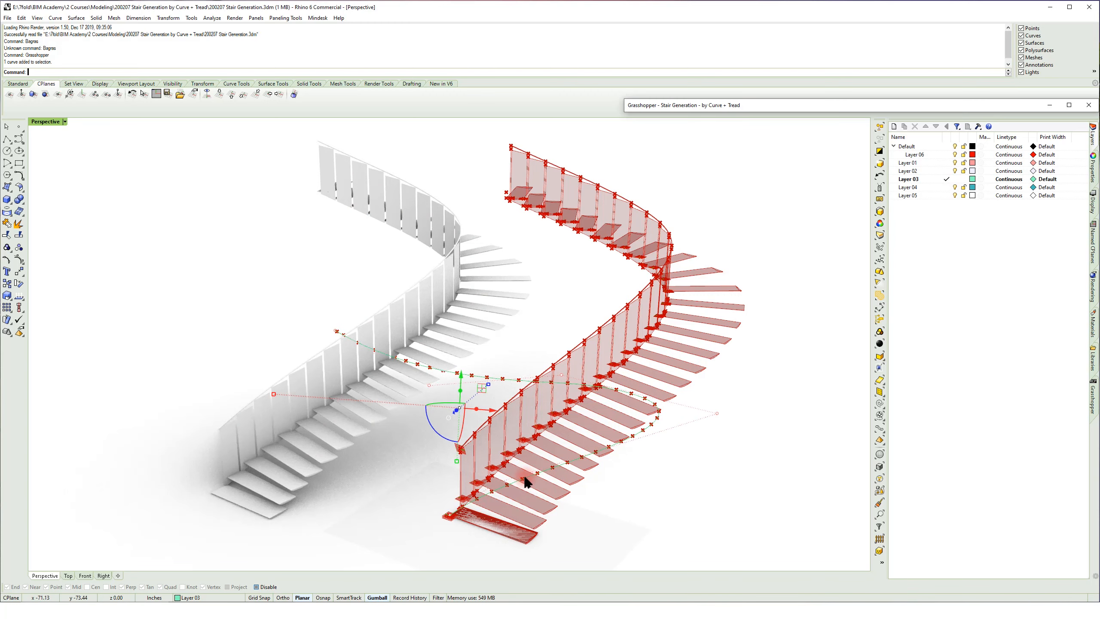
{"action": "left_click", "coordinate": [716, 413]}
{"action": "left_click_drag", "start_coordinate": [715, 413], "coordinate": [751, 395]}
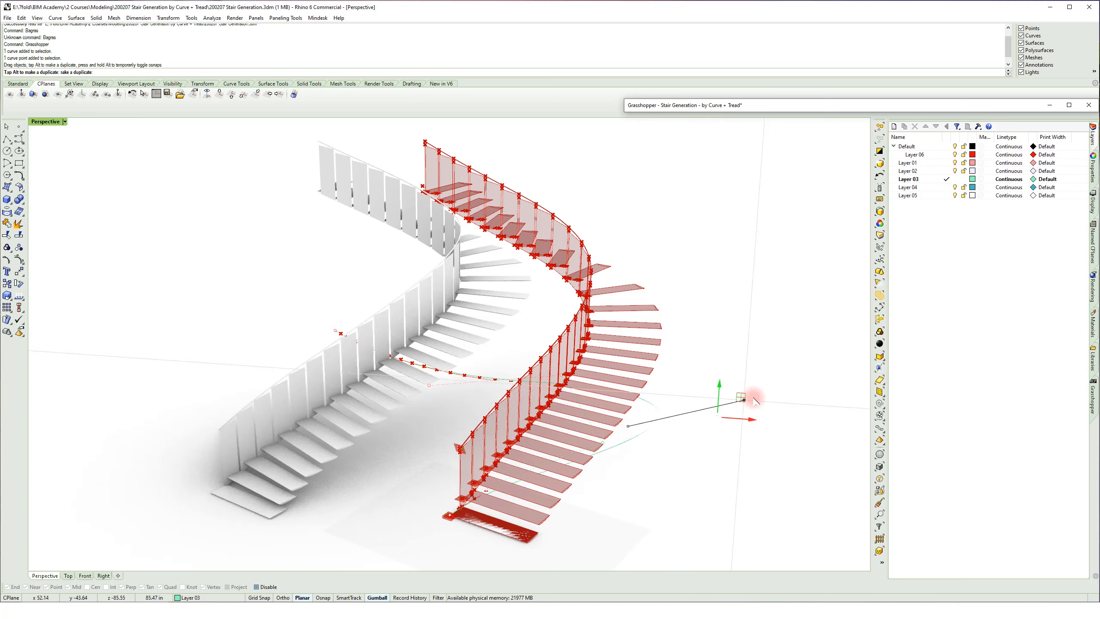
- Try moving the treads of the white stair toward the viewer, and undo the recent moves
{"action": "left_click", "coordinate": [434, 387]}
{"action": "left_click_drag", "start_coordinate": [434, 386], "coordinate": [402, 429]}
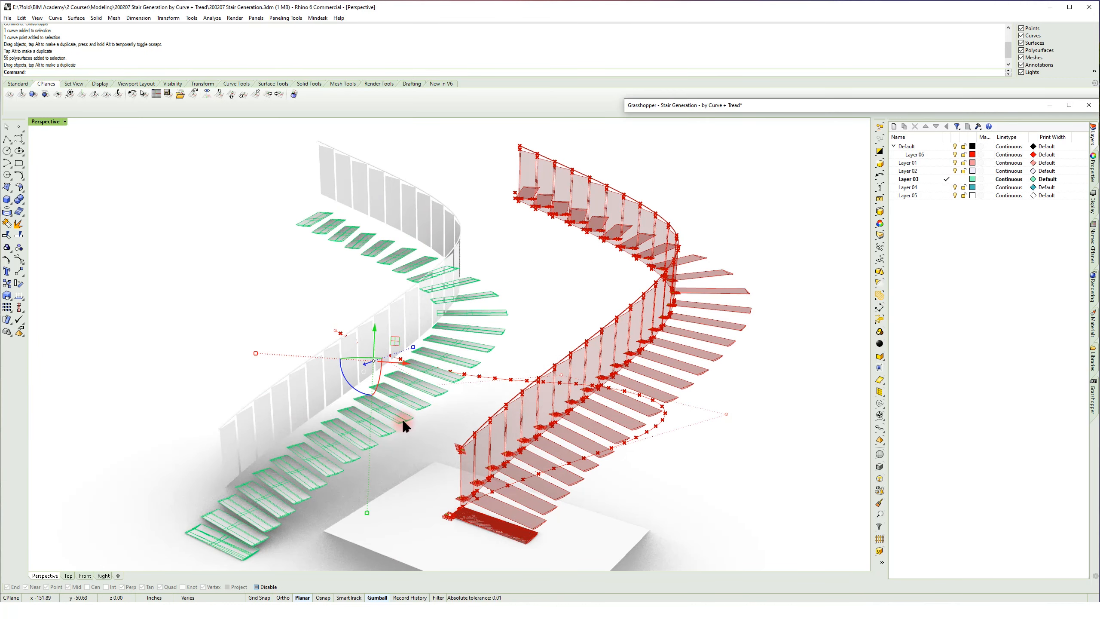
{"action": "key", "text": "ctrl+z"}
{"action": "key", "text": "ctrl+z"}
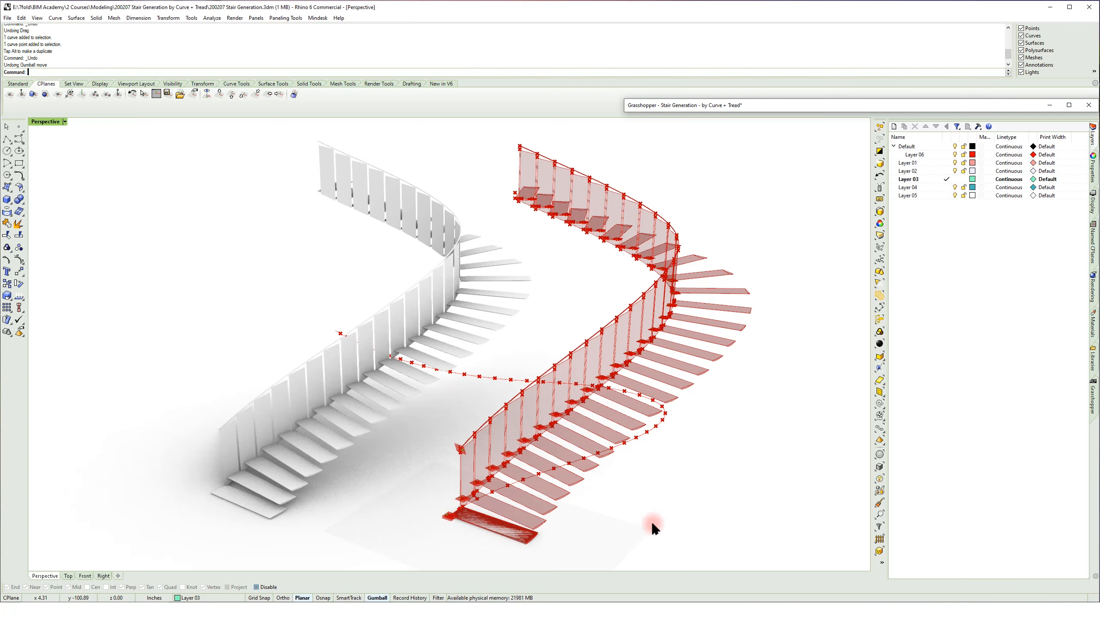
{"action": "key", "text": "ctrl+alt+g"}
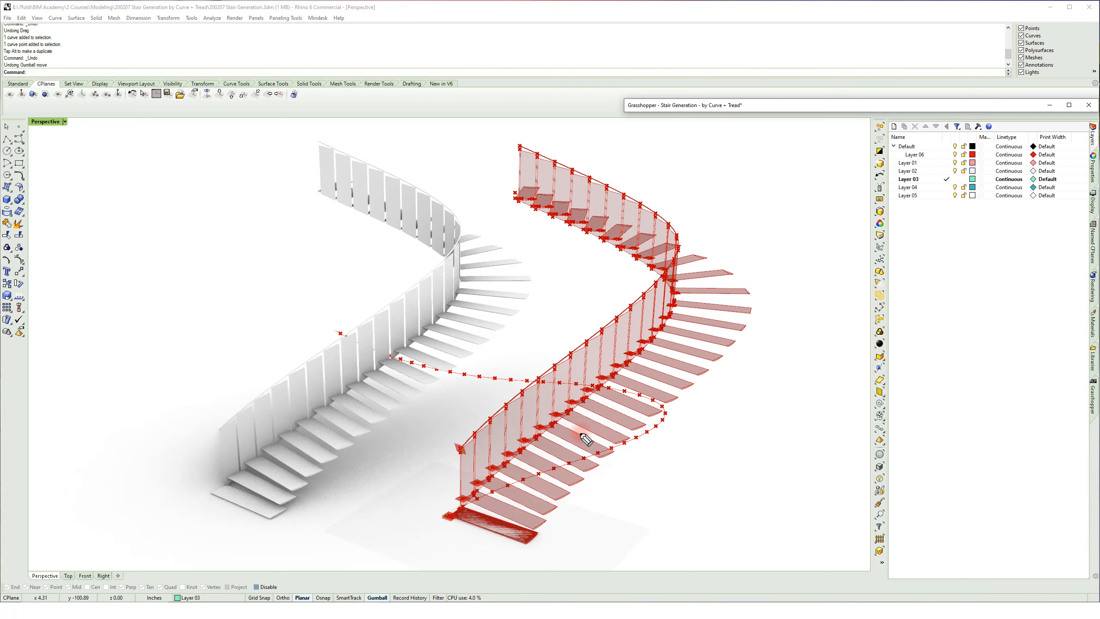
{"action": "left_click_drag", "start_coordinate": [486, 485], "coordinate": [464, 494]}
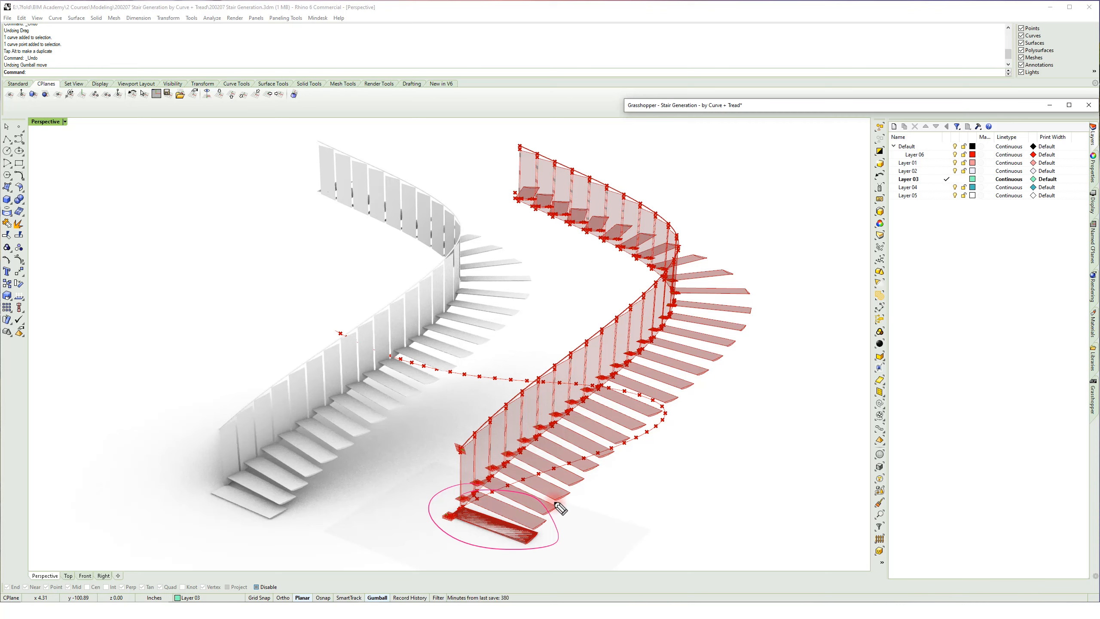
{"action": "left_click_drag", "start_coordinate": [534, 538], "coordinate": [590, 503]}
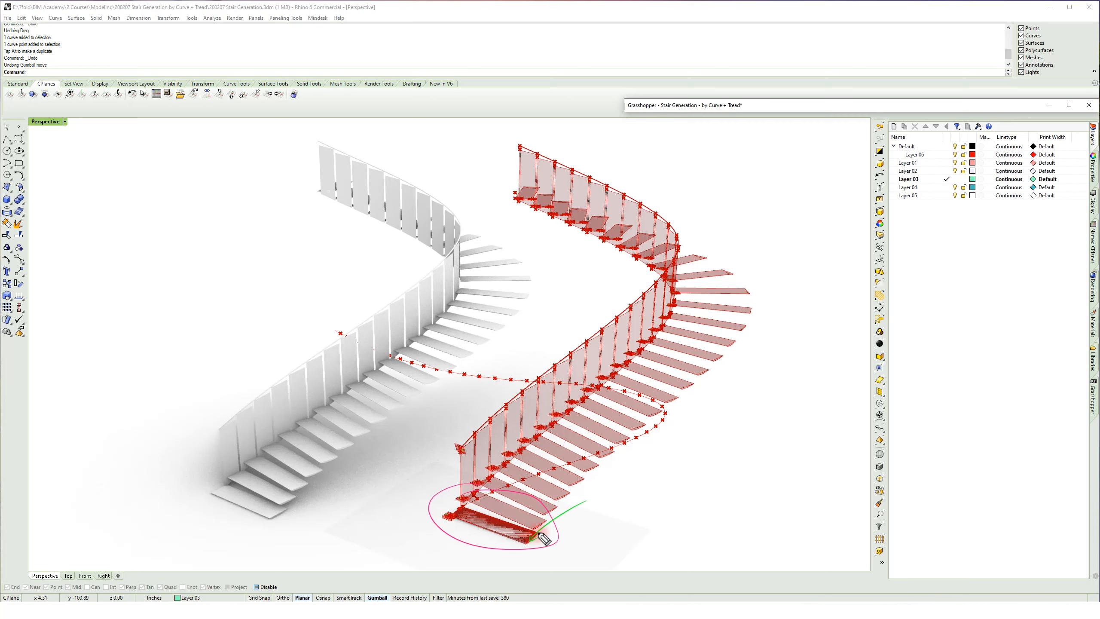
{"action": "mouse_move", "coordinate": [623, 482]}
{"action": "left_mouse_down"}
{"action": "mouse_move", "coordinate": [719, 466]}
{"action": "mouse_move", "coordinate": [688, 480]}
{"action": "mouse_move", "coordinate": [764, 449]}
{"action": "mouse_move", "coordinate": [757, 372]}
{"action": "left_mouse_up"}
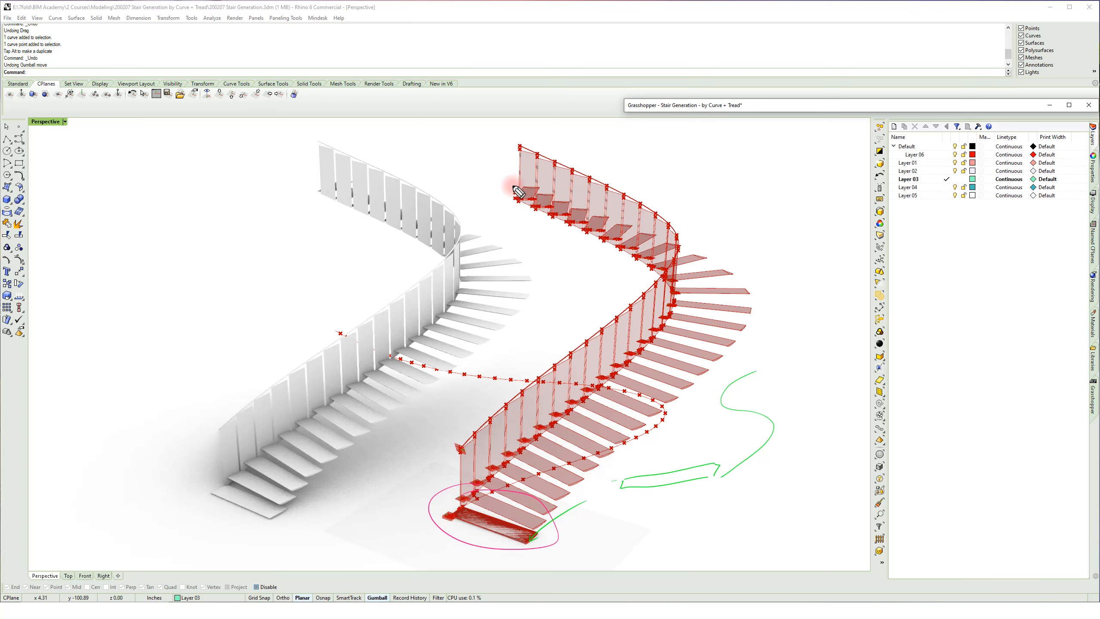
{"action": "mouse_move", "coordinate": [535, 177]}
{"action": "left_mouse_down"}
{"action": "mouse_move", "coordinate": [513, 198]}
{"action": "mouse_move", "coordinate": [531, 377]}
{"action": "mouse_move", "coordinate": [512, 381]}
{"action": "left_mouse_up"}
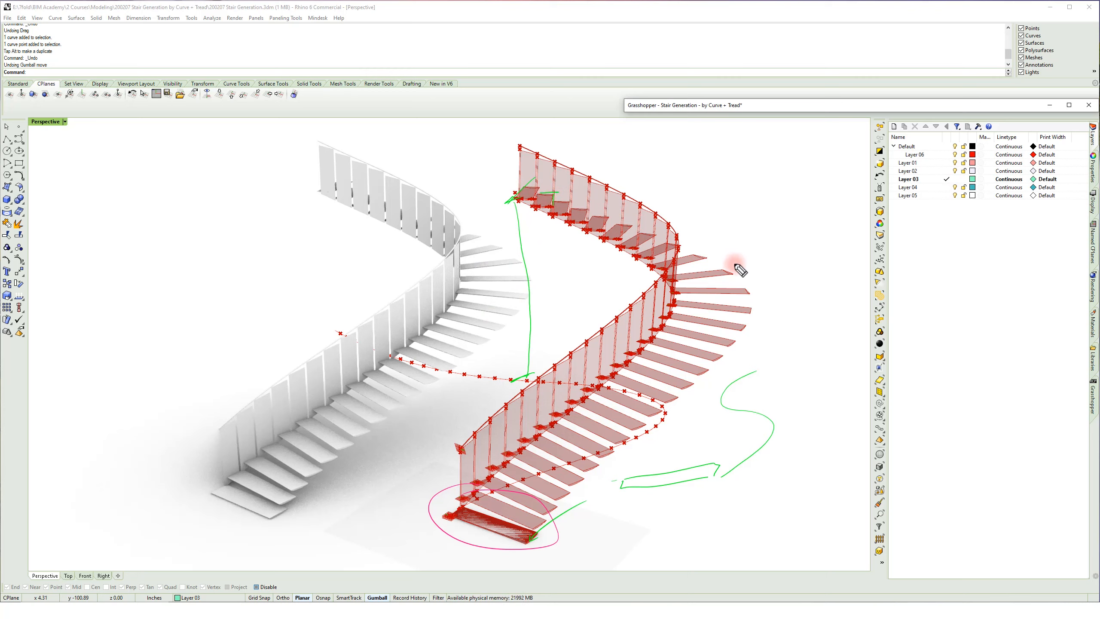
{"action": "left_click_drag", "start_coordinate": [751, 260], "coordinate": [737, 279]}
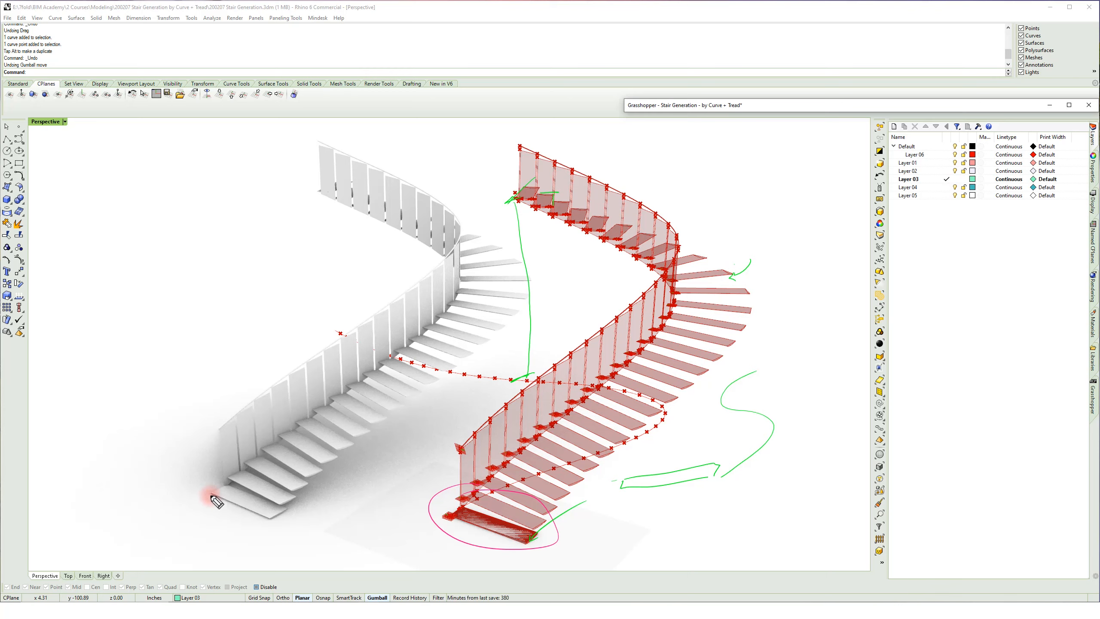
{"action": "left_click_drag", "start_coordinate": [227, 485], "coordinate": [236, 477]}
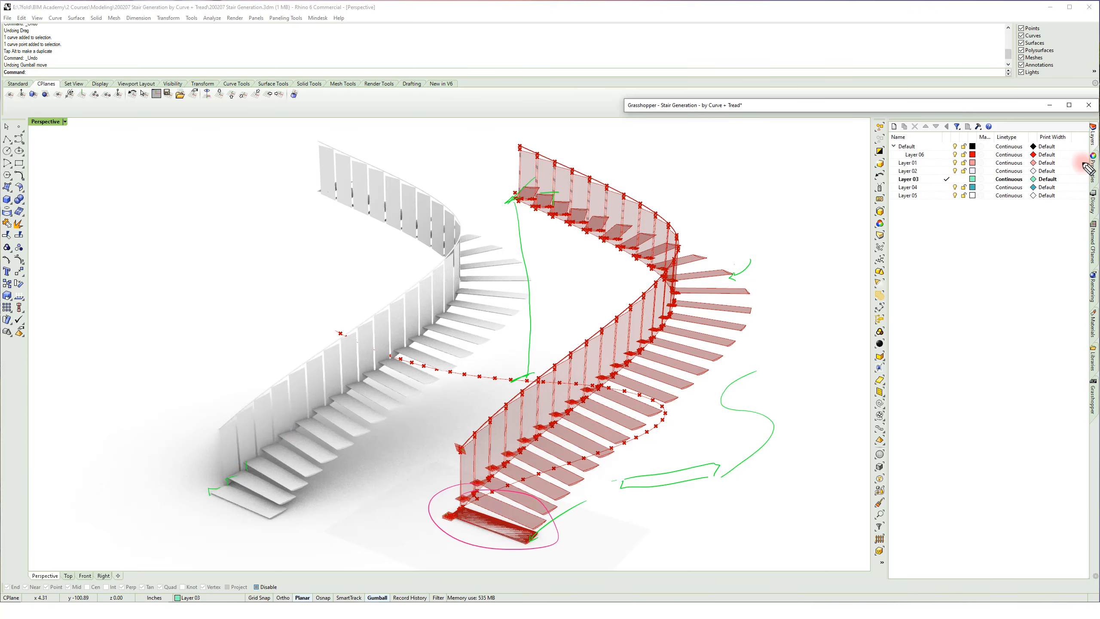
- Examine the component fed by the {+1} offset and its neighbouring wires in the Grasshopper stair definition, and collapse the definition window
{"action": "left_click", "coordinate": [988, 107]}
{"action": "double_click", "coordinate": [989, 106]}
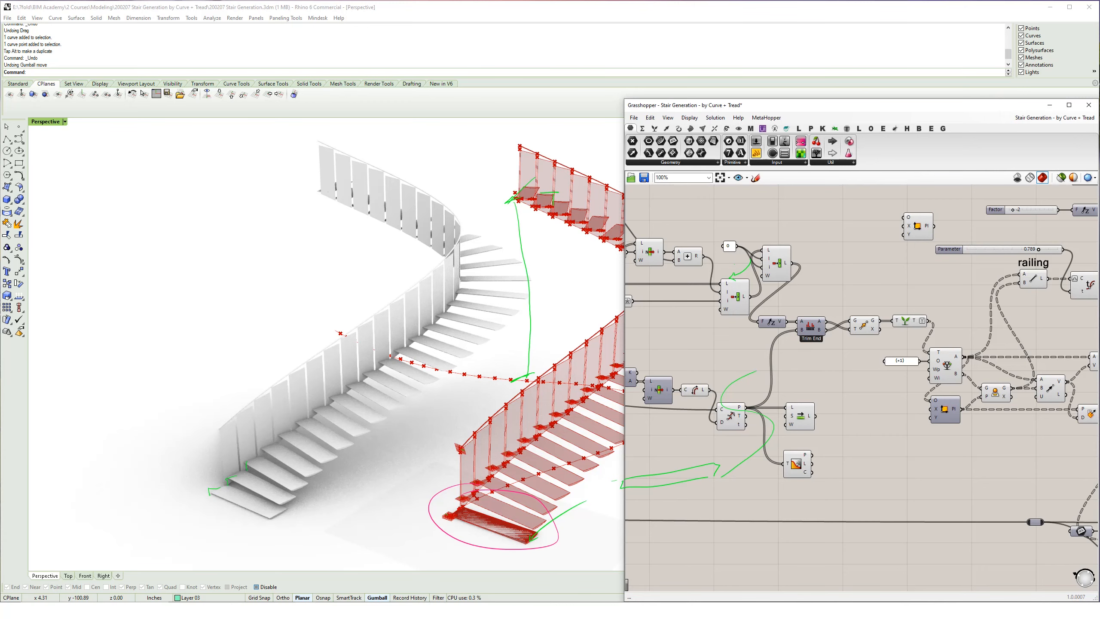
{"action": "right_click_drag", "start_coordinate": [932, 352], "coordinate": [875, 346]}
{"action": "scroll", "coordinate": [884, 347], "scroll_direction": "up", "scroll_amount": 4}
{"action": "scroll", "coordinate": [927, 287], "scroll_direction": "down", "scroll_amount": 2}
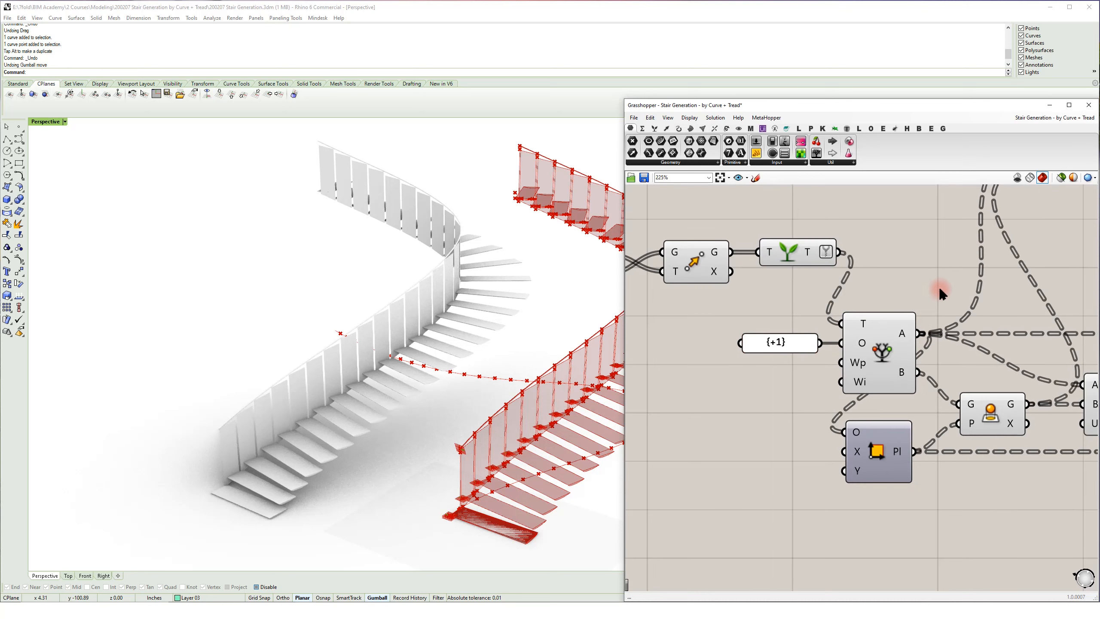
{"action": "left_click", "coordinate": [893, 355]}
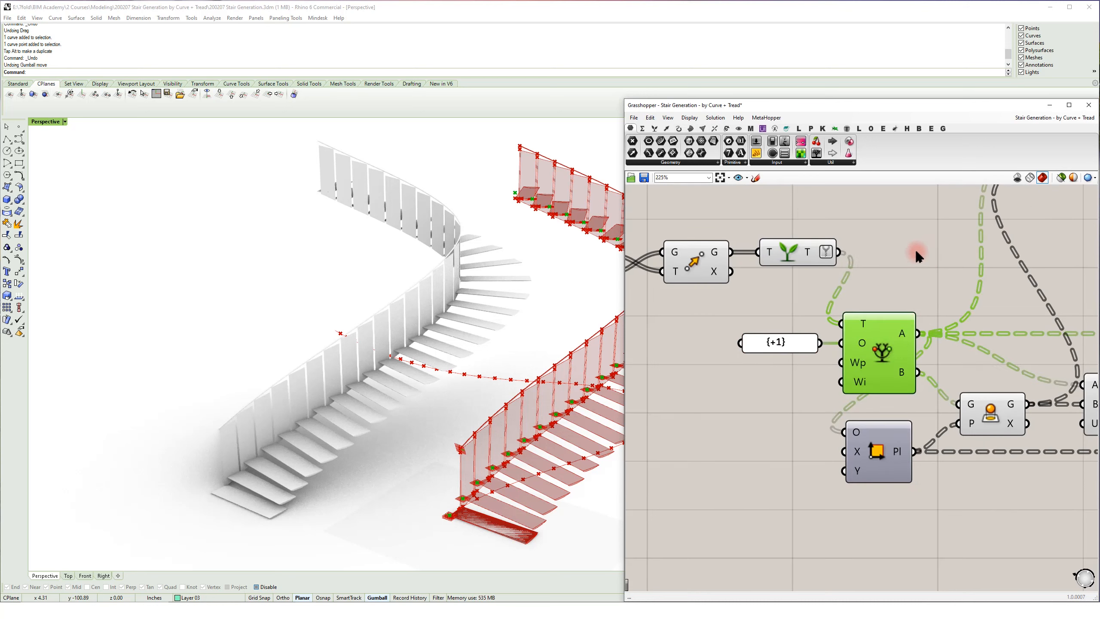
{"action": "double_click", "coordinate": [972, 108]}
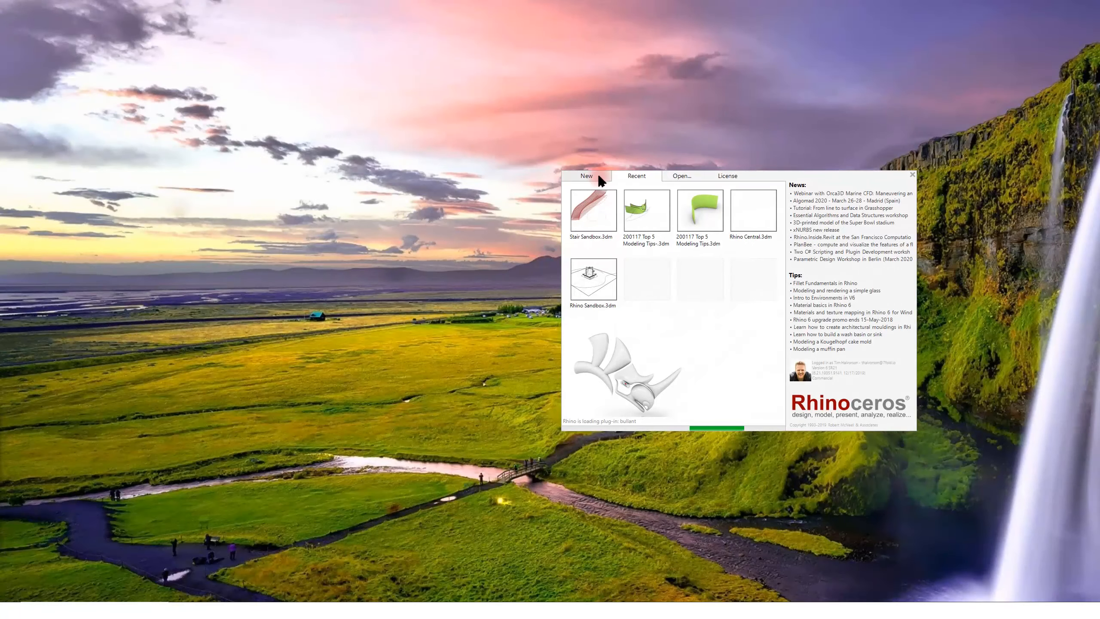
- Create a new Rhino model from a Large Objects template in feet
{"action": "left_click", "coordinate": [600, 178]}
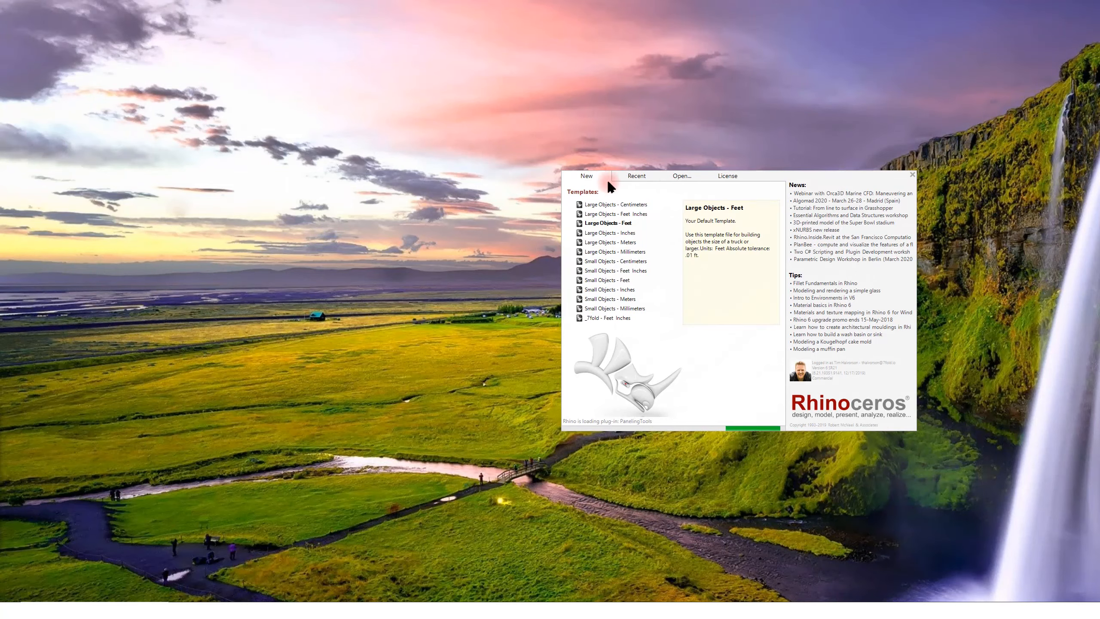
{"action": "left_click", "coordinate": [634, 214]}
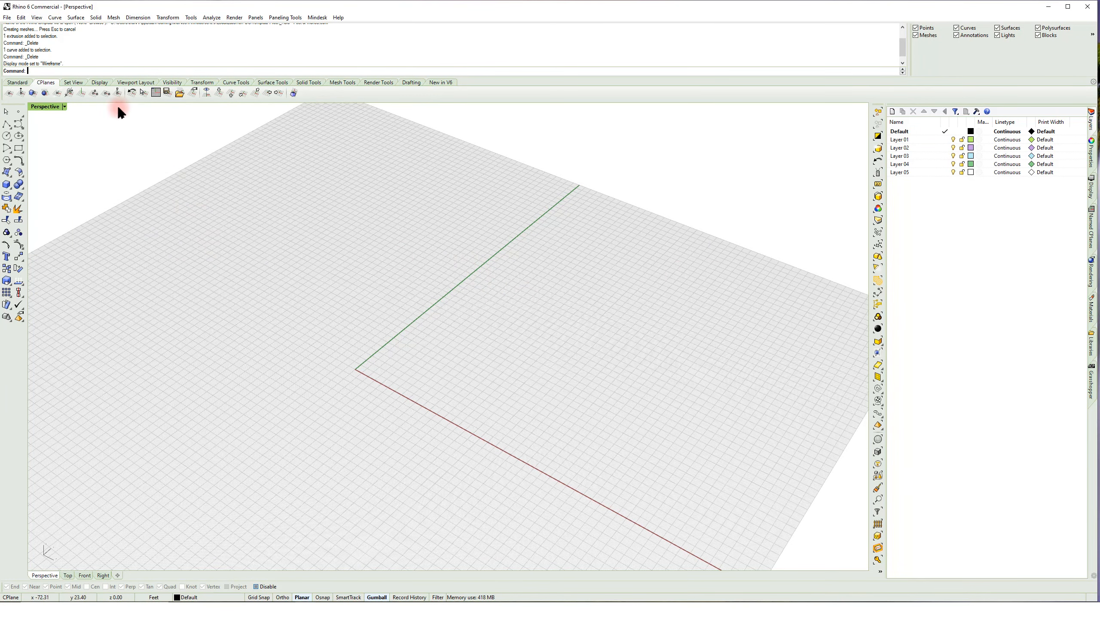
- Draw an S-shaped degree 3 control-point curve on the ground plane, starting at the origin and winding back across the green axis
{"action": "left_click", "coordinate": [18, 126]}
{"action": "left_click", "coordinate": [354, 367]}
{"action": "left_click", "coordinate": [562, 337]}
{"action": "left_click", "coordinate": [646, 179]}
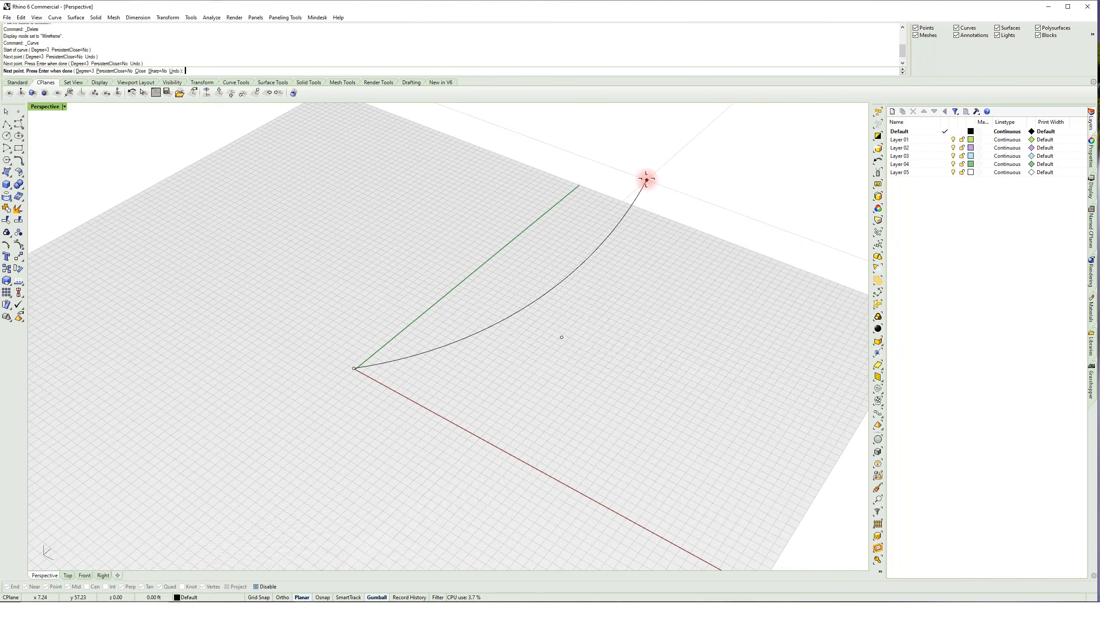
{"action": "right_click_drag", "start_coordinate": [447, 131], "coordinate": [434, 226], "text": "shift"}
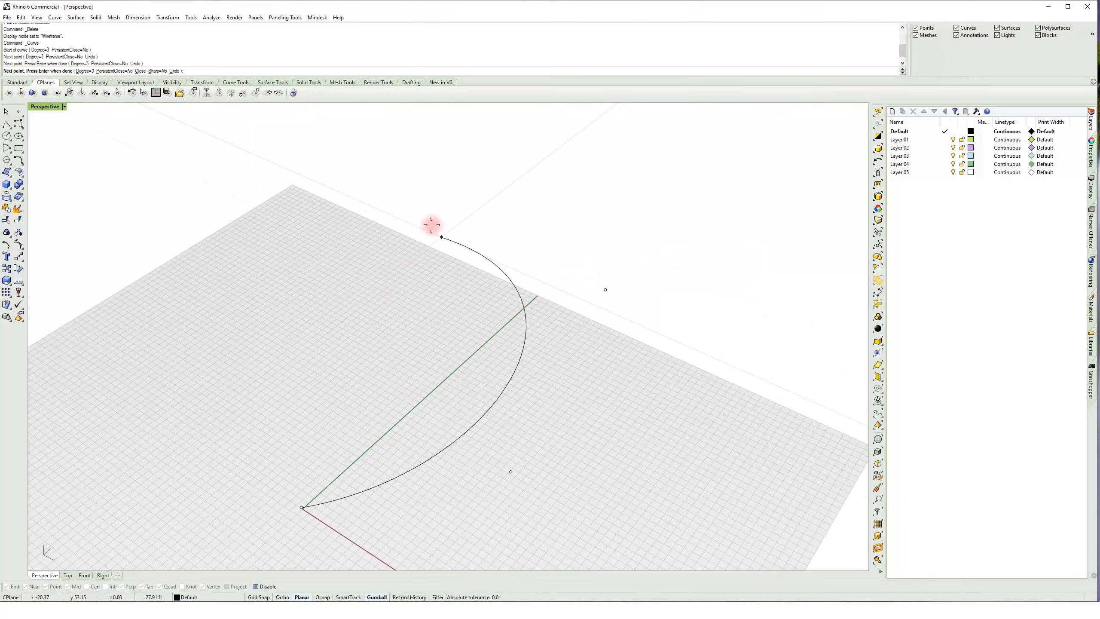
{"action": "left_click", "coordinate": [372, 206]}
{"action": "right_click_drag", "start_coordinate": [351, 150], "coordinate": [336, 172], "text": "shift"}
{"action": "left_click", "coordinate": [361, 151]}
{"action": "key", "text": "Return"}
{"action": "right_click_drag", "start_coordinate": [383, 356], "coordinate": [320, 423]}
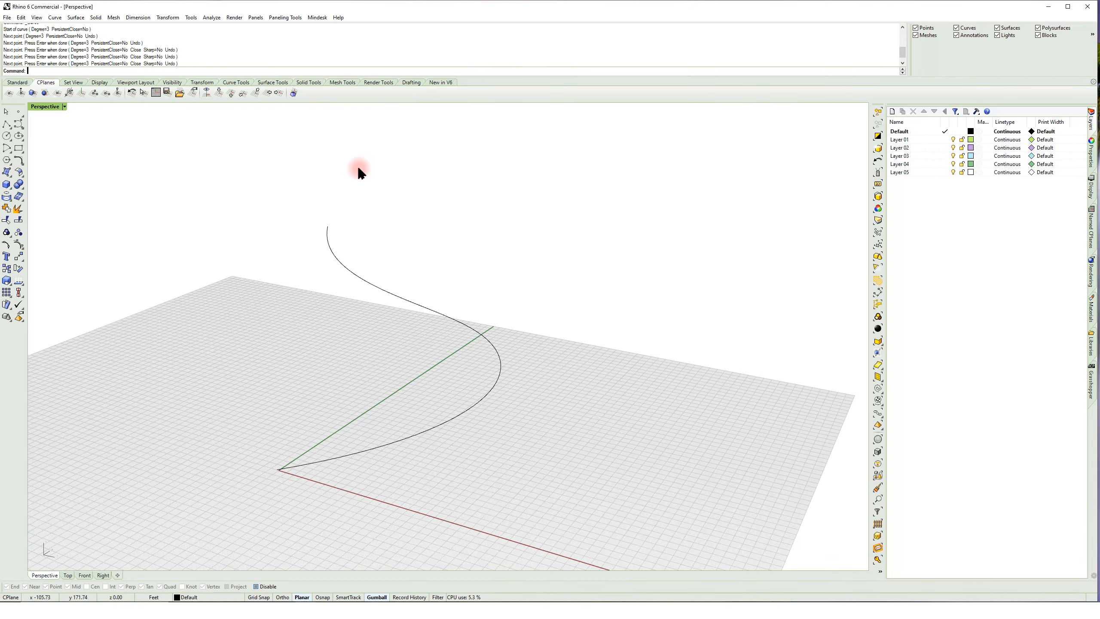
- Duplicate the S-shaped curve and place the copy vertically above the original
{"action": "right_click_drag", "start_coordinate": [359, 157], "coordinate": [373, 286]}
{"action": "left_click", "coordinate": [363, 313]}
{"action": "right_click_drag", "start_coordinate": [363, 324], "coordinate": [374, 319]}
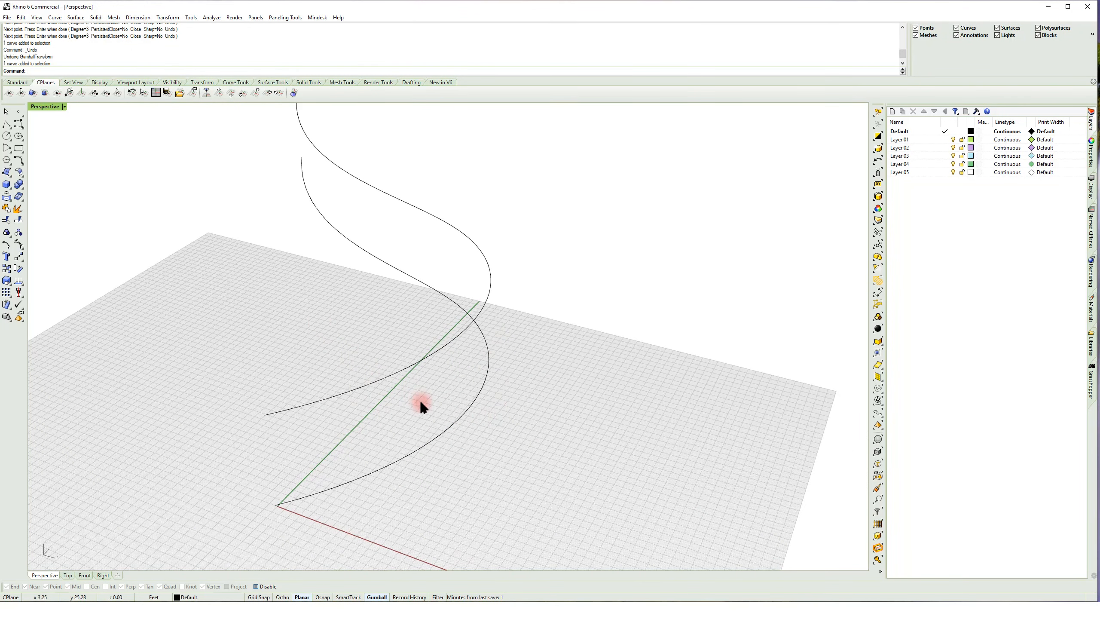
{"action": "right_click_drag", "start_coordinate": [422, 430], "coordinate": [444, 359]}
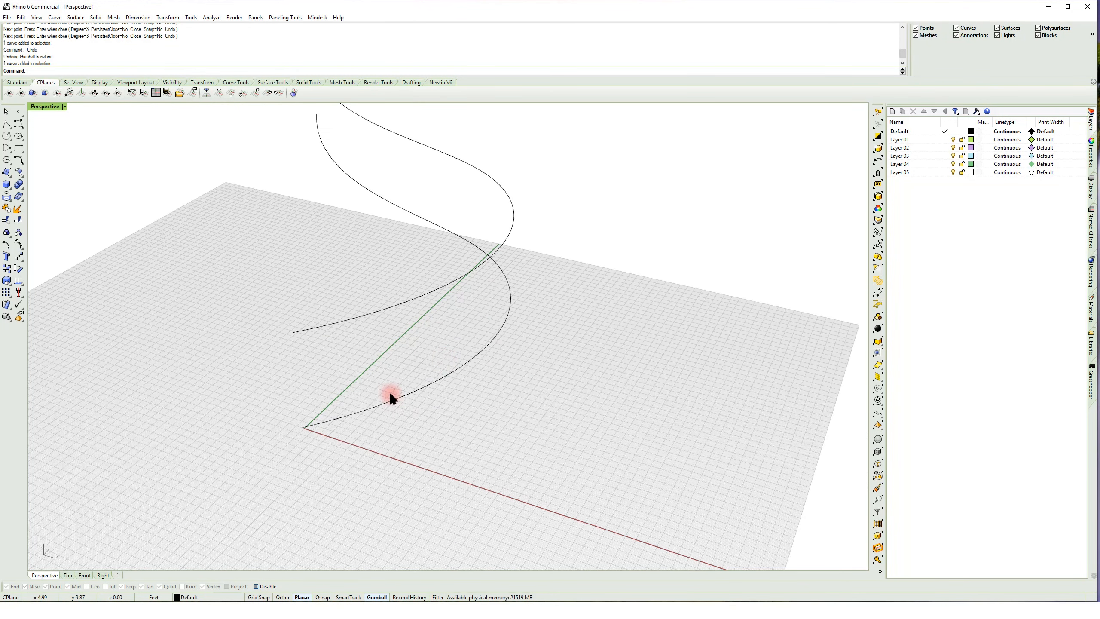
- Make Layer 02 the current layer and zoom in on the start of the lower curve
{"action": "left_click", "coordinate": [946, 147]}
{"action": "right_click_drag", "start_coordinate": [518, 356], "coordinate": [541, 407]}
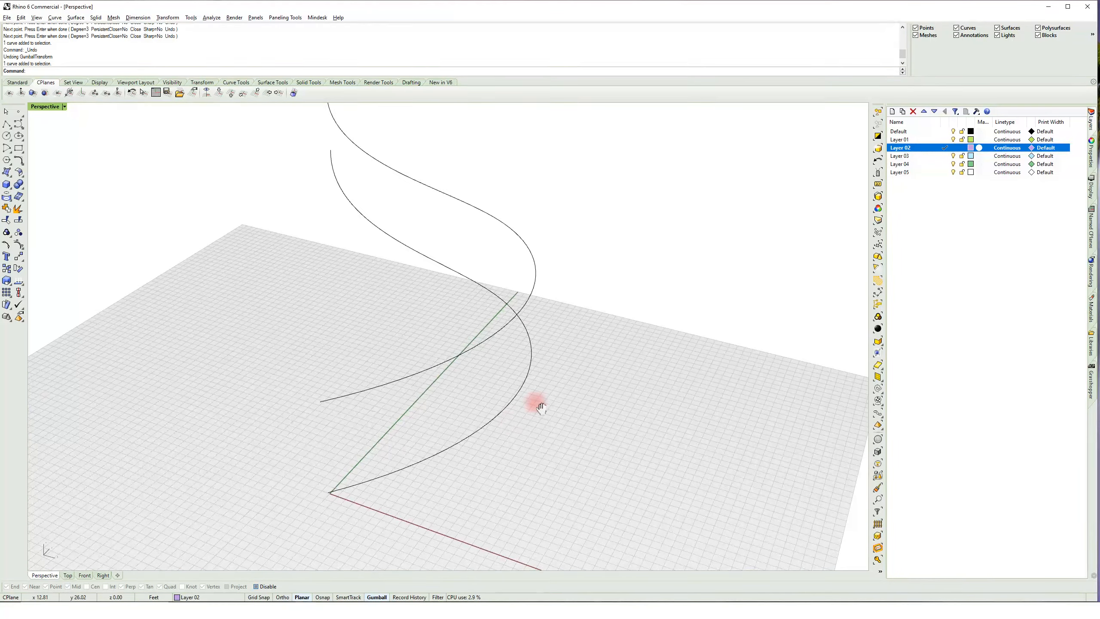
{"action": "scroll", "coordinate": [346, 498], "scroll_direction": "up", "scroll_amount": 5}
{"action": "right_click_drag", "start_coordinate": [325, 489], "coordinate": [349, 470]}
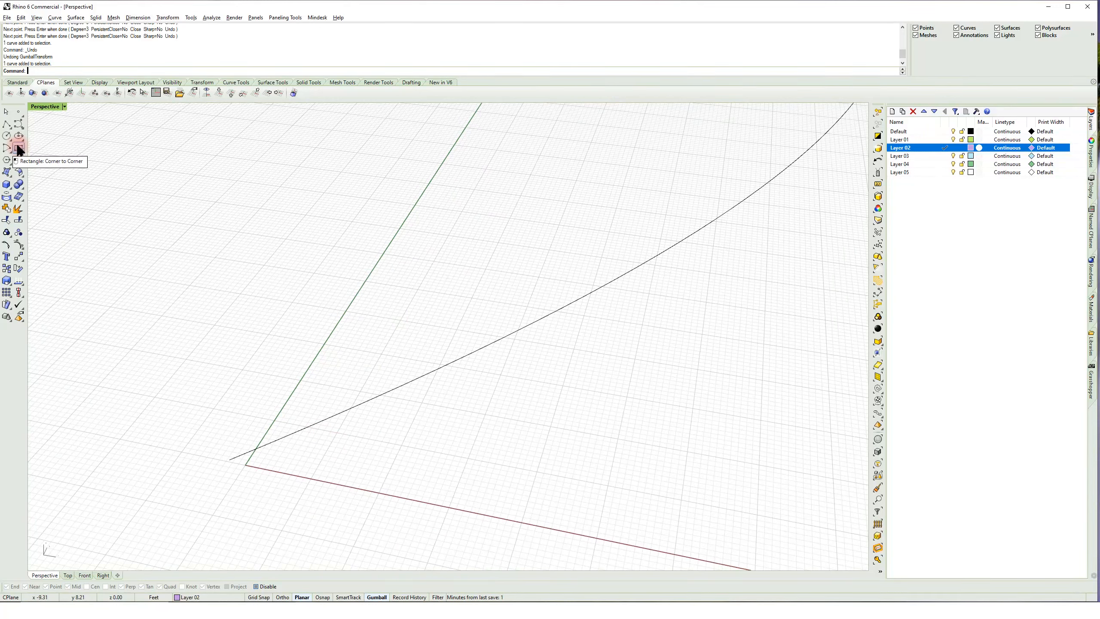
- Draw a tread as a 3-point box from the origin, 12 inches along the green axis, 4 ft along the red axis and 1 inch thick downward
{"action": "left_click", "coordinate": [8, 186]}
{"action": "left_click", "coordinate": [70, 71]}
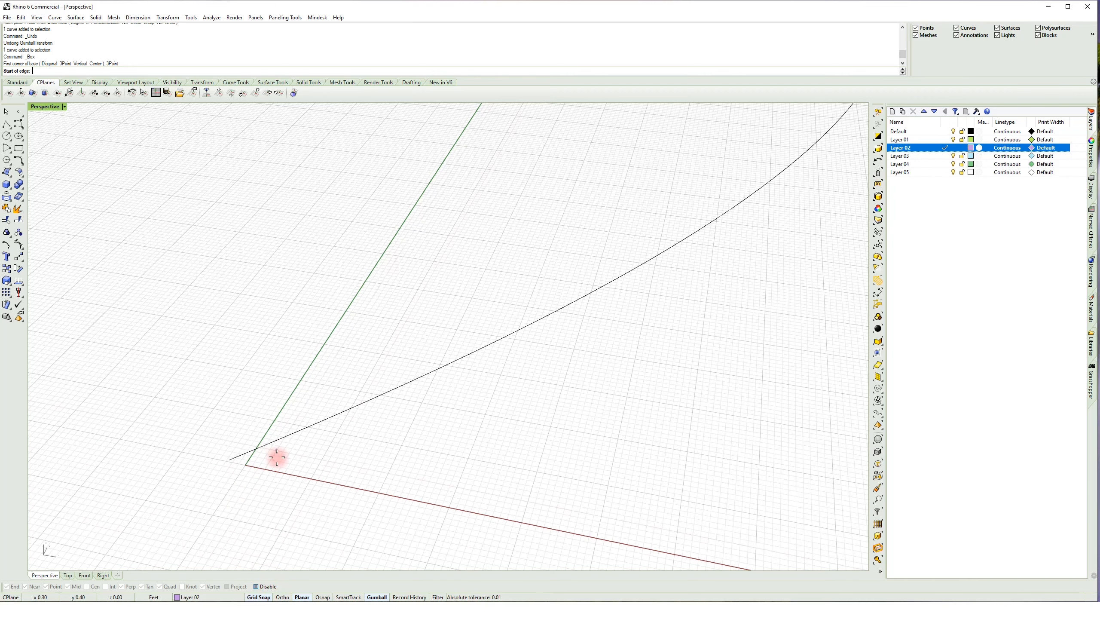
{"action": "left_click", "coordinate": [246, 465]}
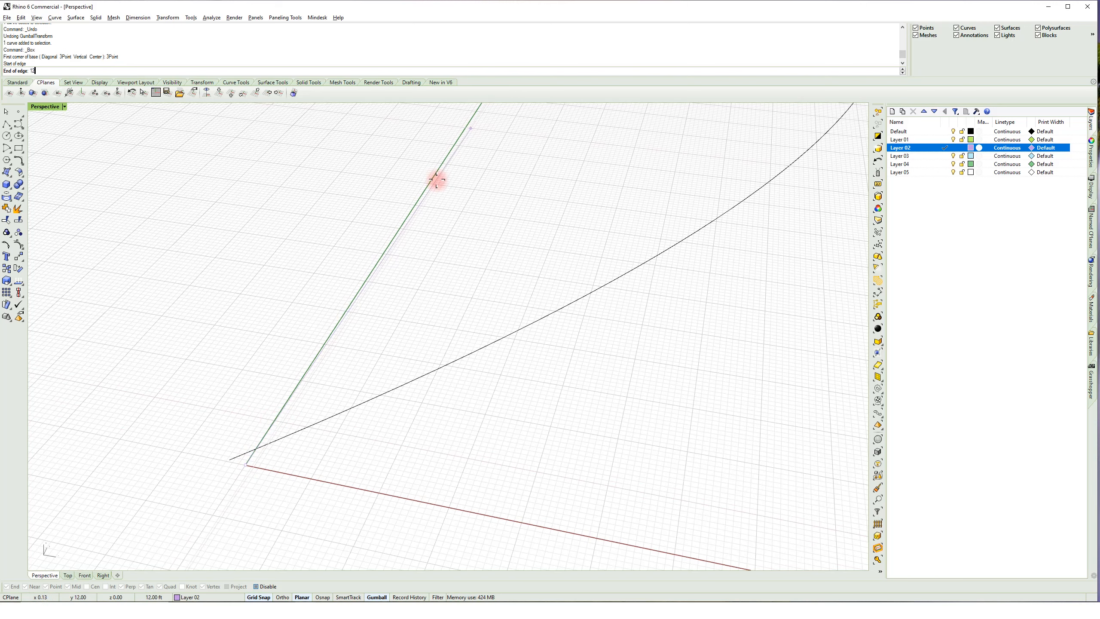
{"action": "type", "text": "\""}
{"action": "left_click", "coordinate": [275, 418]}
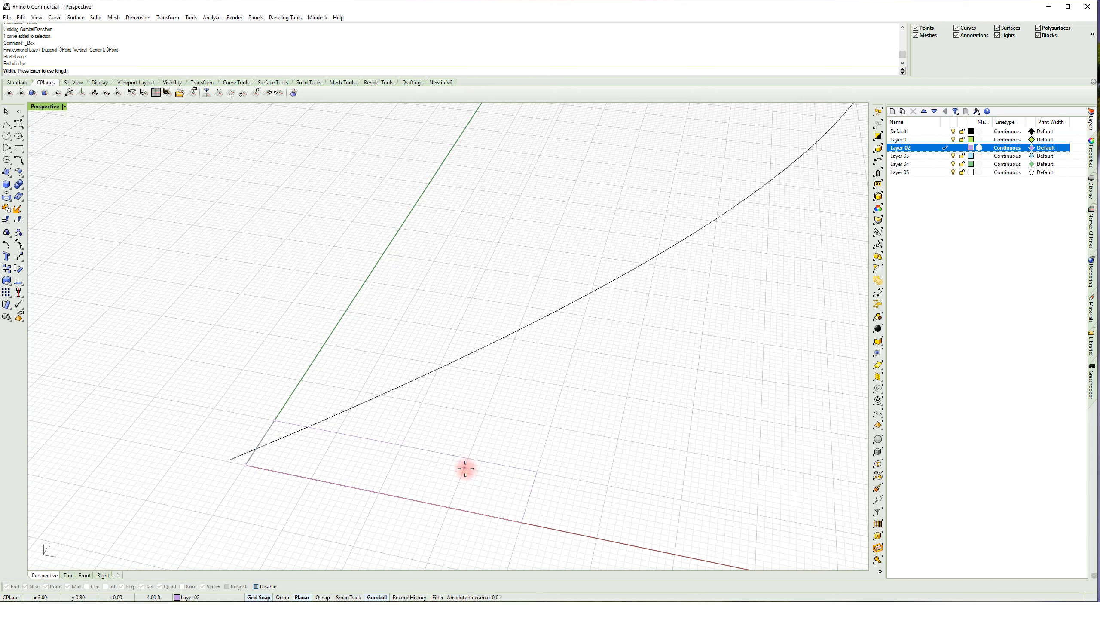
{"action": "left_click", "coordinate": [531, 491]}
{"action": "type", "text": "1"}
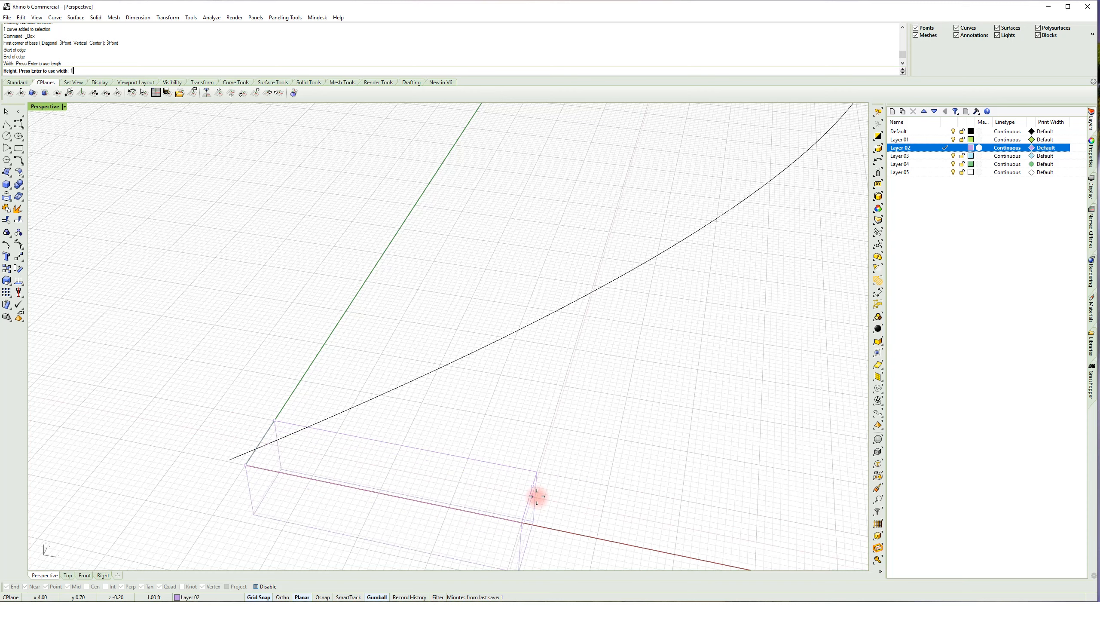
{"action": "type", "text": "\""}
{"action": "key", "text": "Return"}
- Switch the perspective viewport to the Arctic Color display mode
{"action": "left_click", "coordinate": [64, 107]}
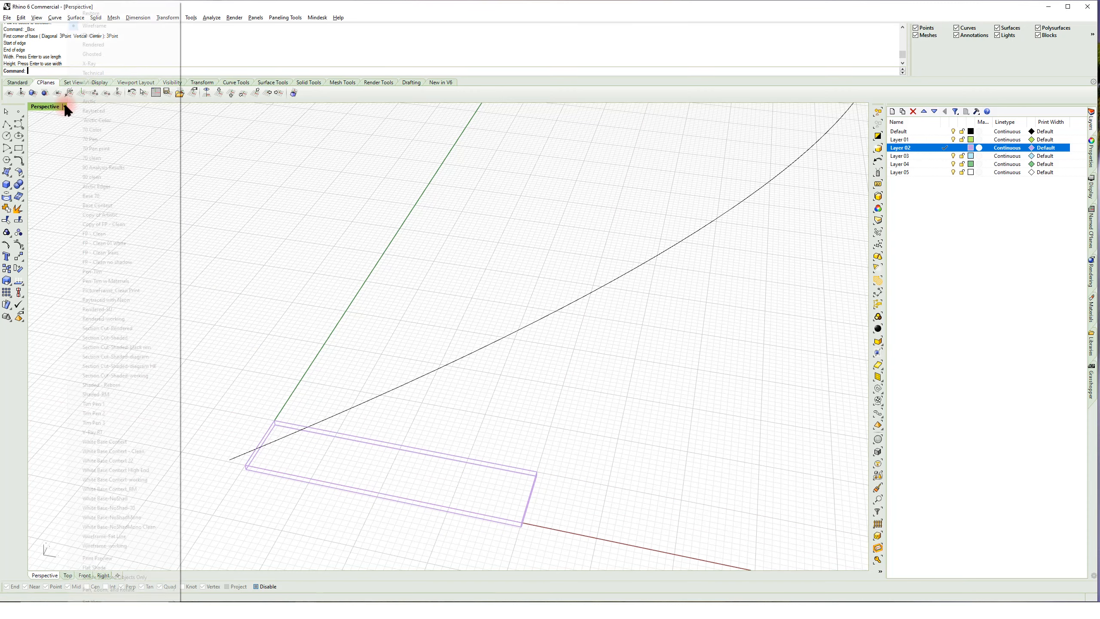
{"action": "left_click", "coordinate": [86, 121]}
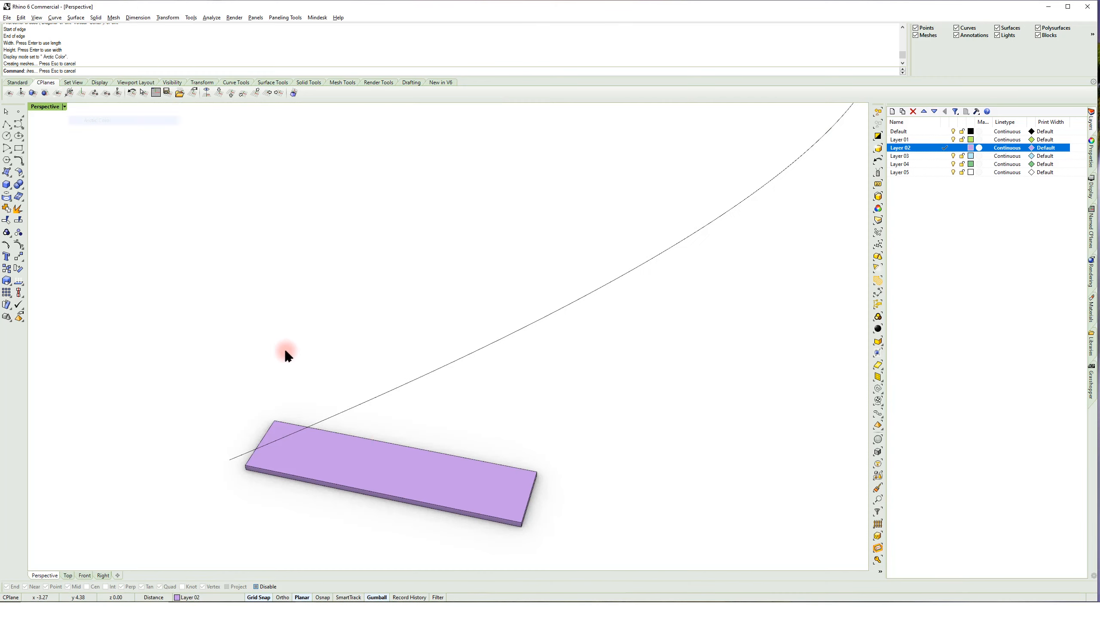
{"action": "right_click_drag", "start_coordinate": [371, 383], "coordinate": [344, 376]}
{"action": "scroll", "coordinate": [344, 393], "scroll_direction": "up", "scroll_amount": 5}
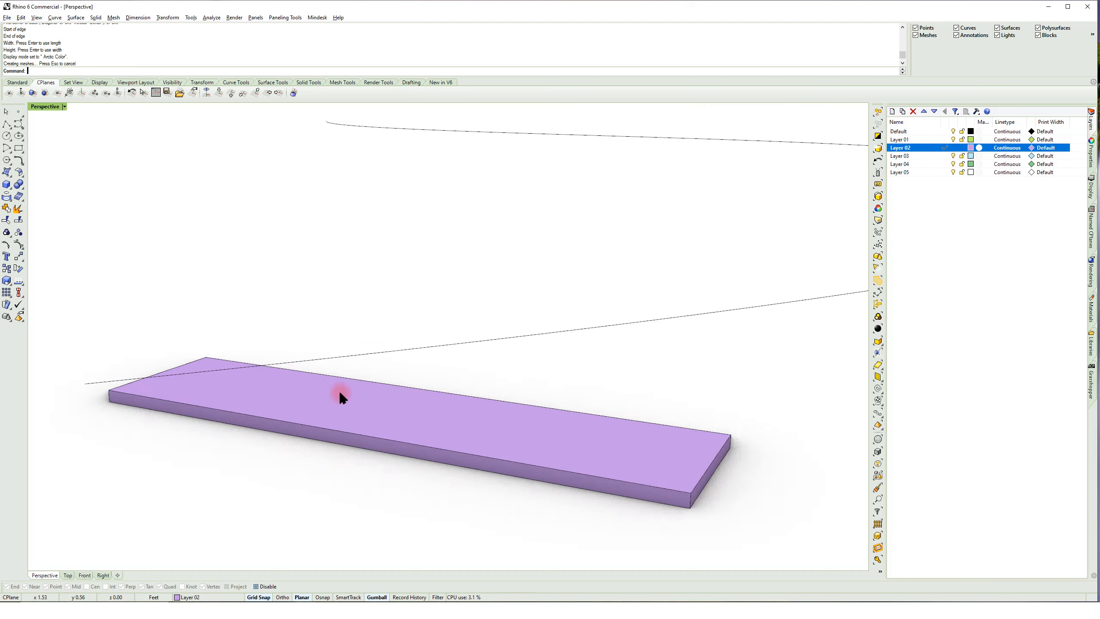
{"action": "scroll", "coordinate": [307, 380], "scroll_direction": "down", "scroll_amount": 3}
{"action": "right_click_drag", "start_coordinate": [312, 380], "coordinate": [331, 408]}
- Examine the tread box and the lower curve, including how the tread sits at the curve's start
{"action": "left_click", "coordinate": [320, 438]}
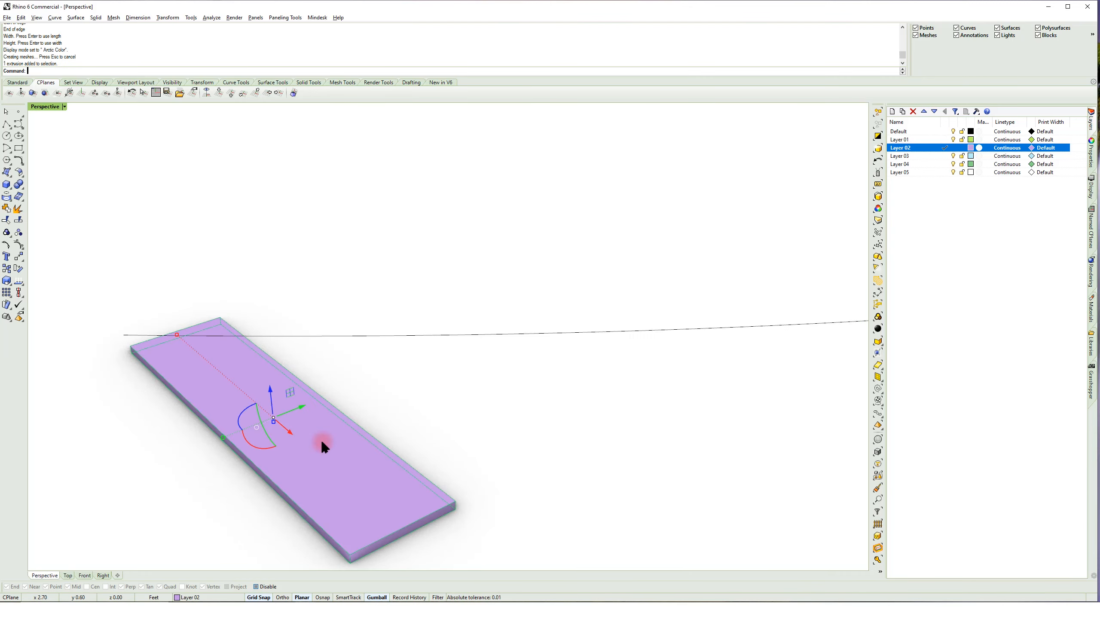
{"action": "left_click", "coordinate": [355, 341]}
{"action": "scroll", "coordinate": [356, 347], "scroll_direction": "down", "scroll_amount": 10}
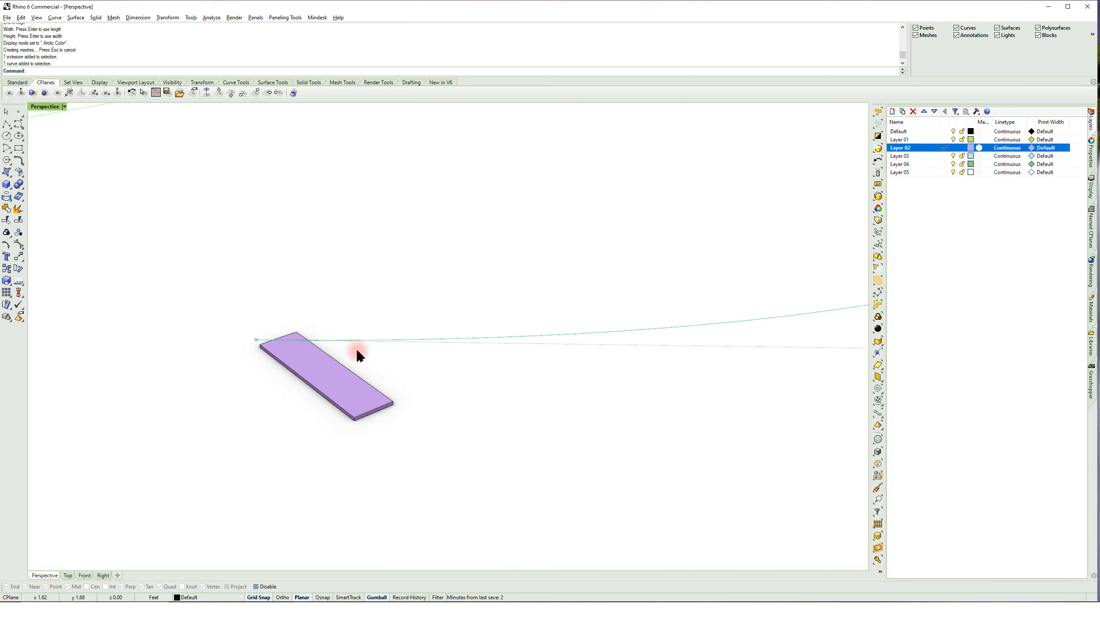
{"action": "right_click_drag", "start_coordinate": [385, 318], "coordinate": [356, 355], "text": "shift"}
{"action": "left_click", "coordinate": [331, 416]}
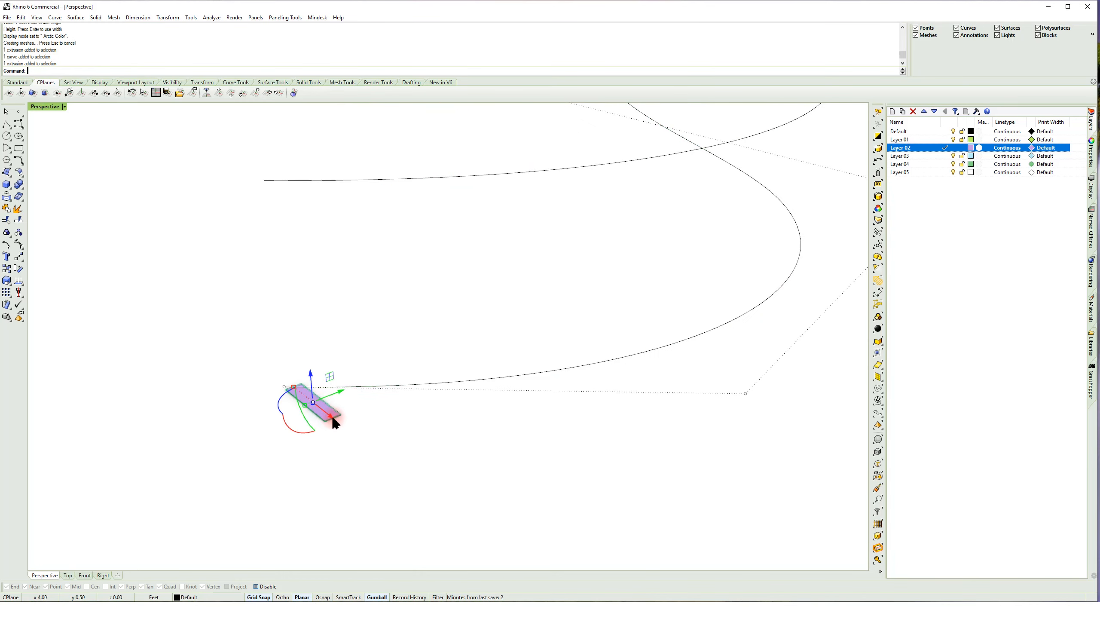
{"action": "scroll", "coordinate": [321, 404], "scroll_direction": "up", "scroll_amount": 10}
{"action": "left_click", "coordinate": [419, 389]}
{"action": "right_click_drag", "start_coordinate": [344, 390], "coordinate": [359, 380]}
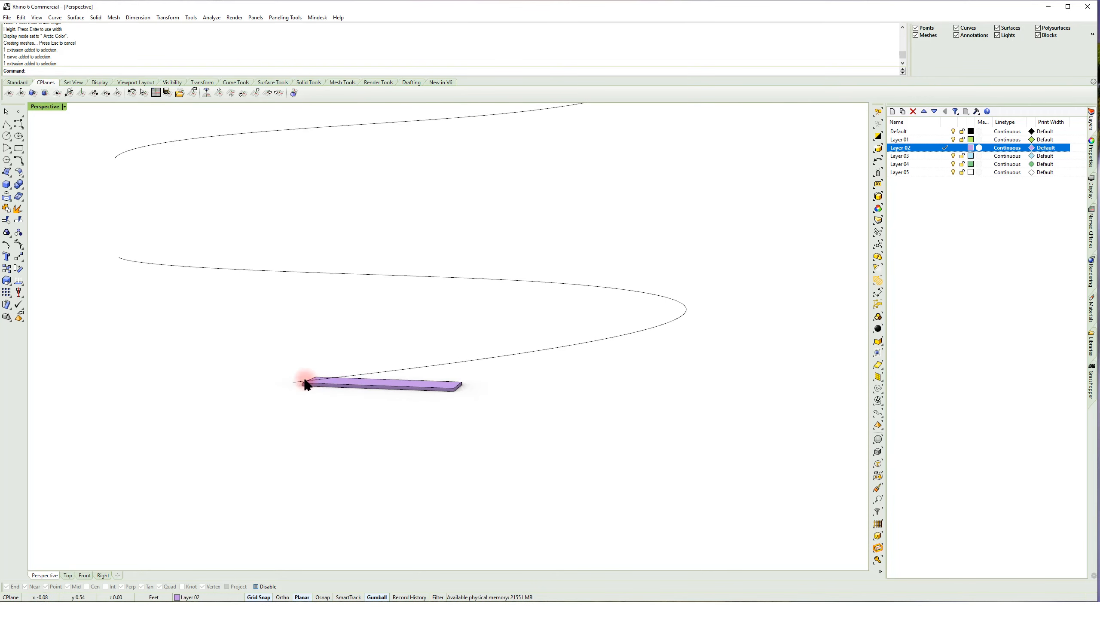
- Launch Grasshopper and move its window slightly up beside the perspective view of the tread
{"action": "right_click_drag", "start_coordinate": [597, 347], "coordinate": [444, 401]}
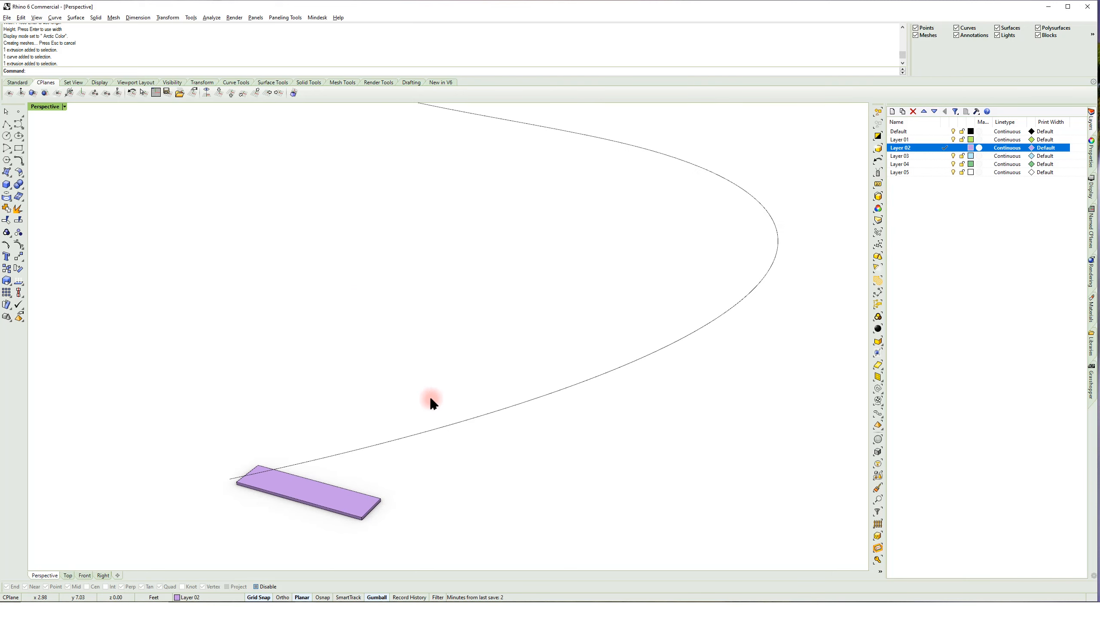
{"action": "key", "text": "Return"}
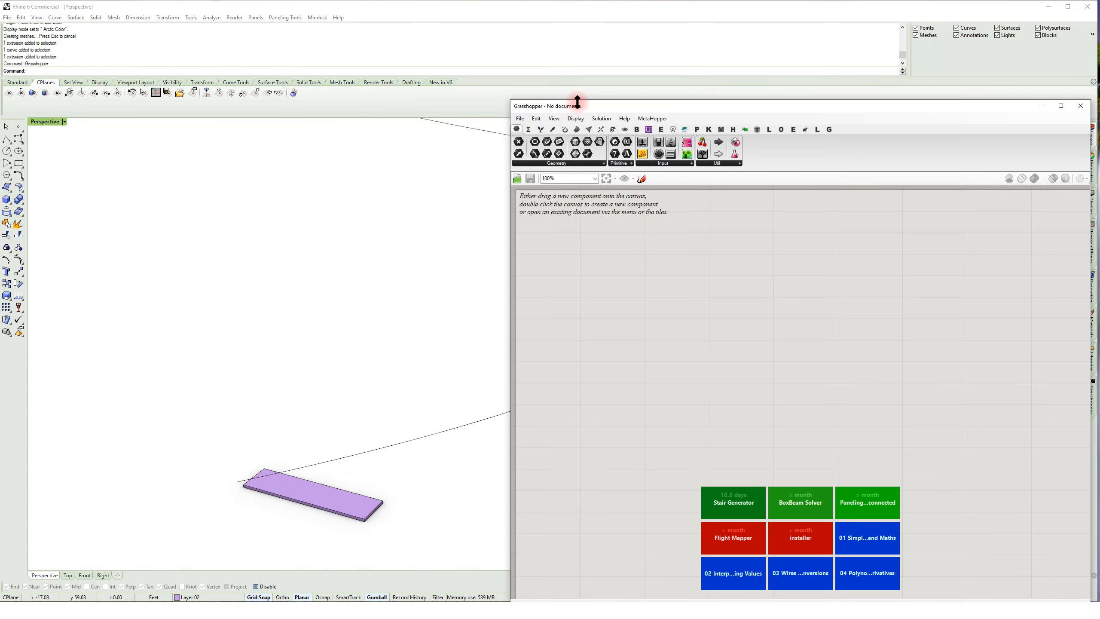
{"action": "left_click_drag", "start_coordinate": [577, 104], "coordinate": [587, 98]}
{"action": "double_click", "coordinate": [615, 98]}
{"action": "double_click", "coordinate": [615, 99]}
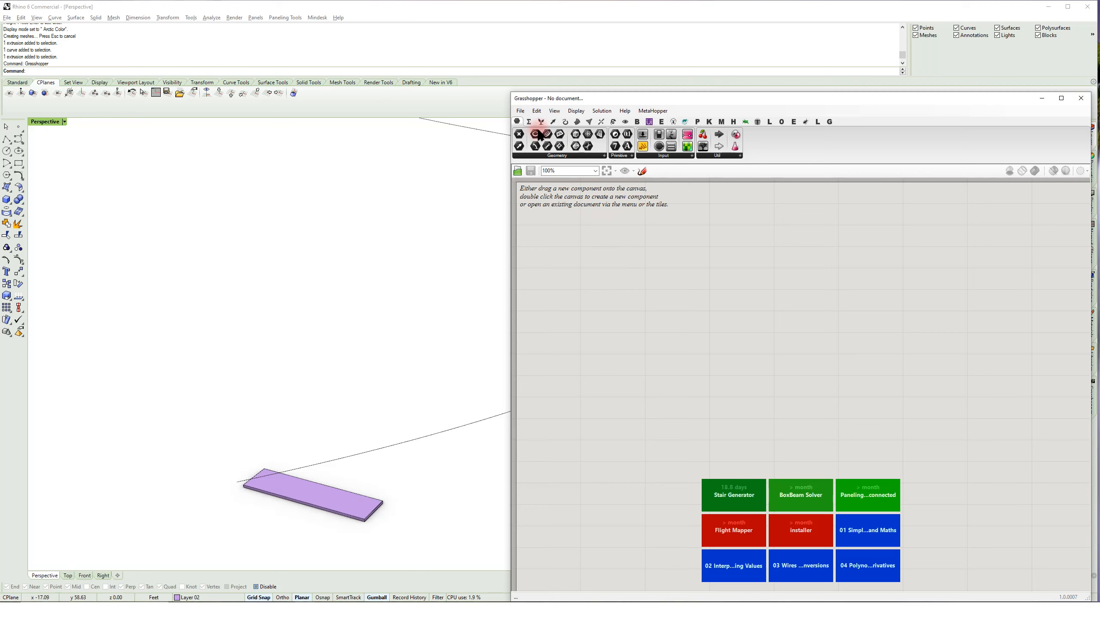
- Add a Brep parameter to the Grasshopper canvas and reference the tread box in it
{"action": "left_click_drag", "start_coordinate": [574, 148], "coordinate": [628, 299]}
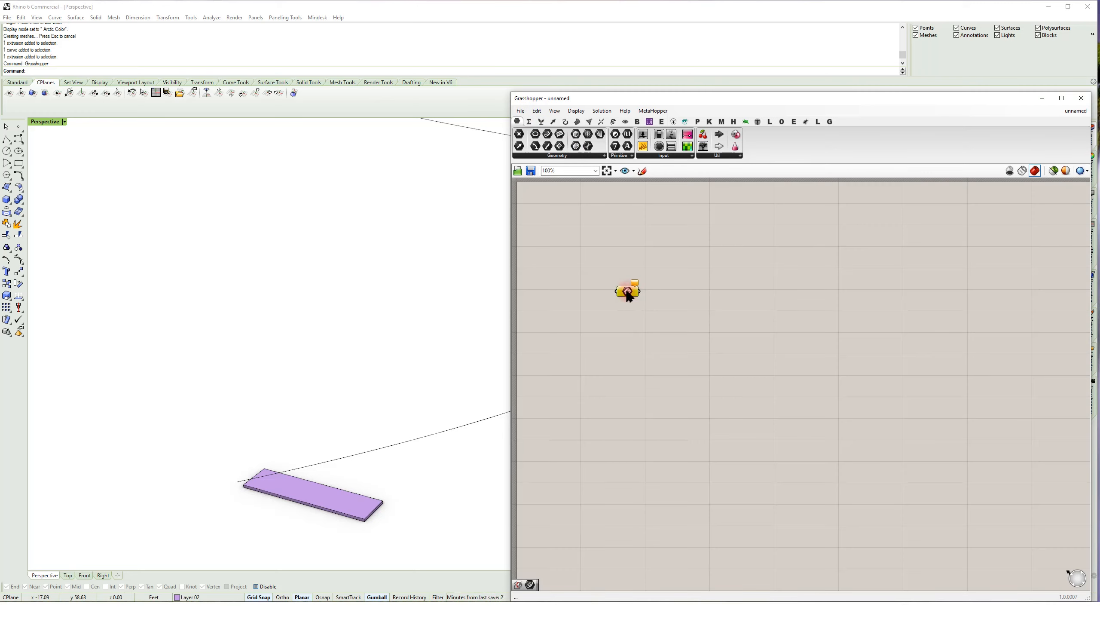
{"action": "right_click", "coordinate": [629, 297]}
{"action": "left_click", "coordinate": [657, 400]}
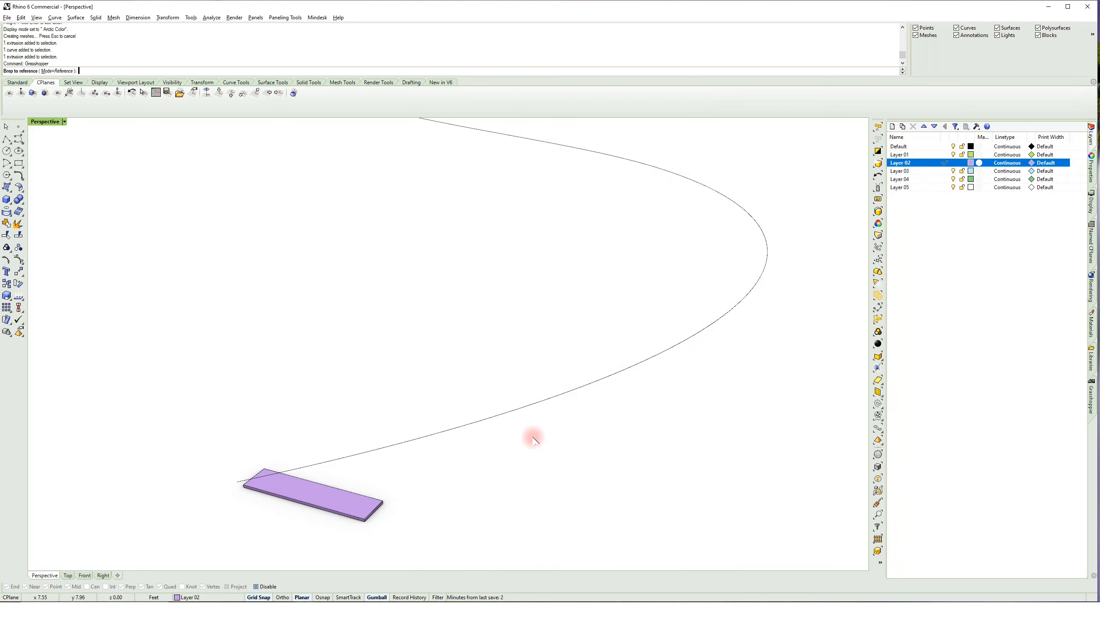
{"action": "left_click", "coordinate": [372, 519]}
{"action": "left_click", "coordinate": [549, 378]}
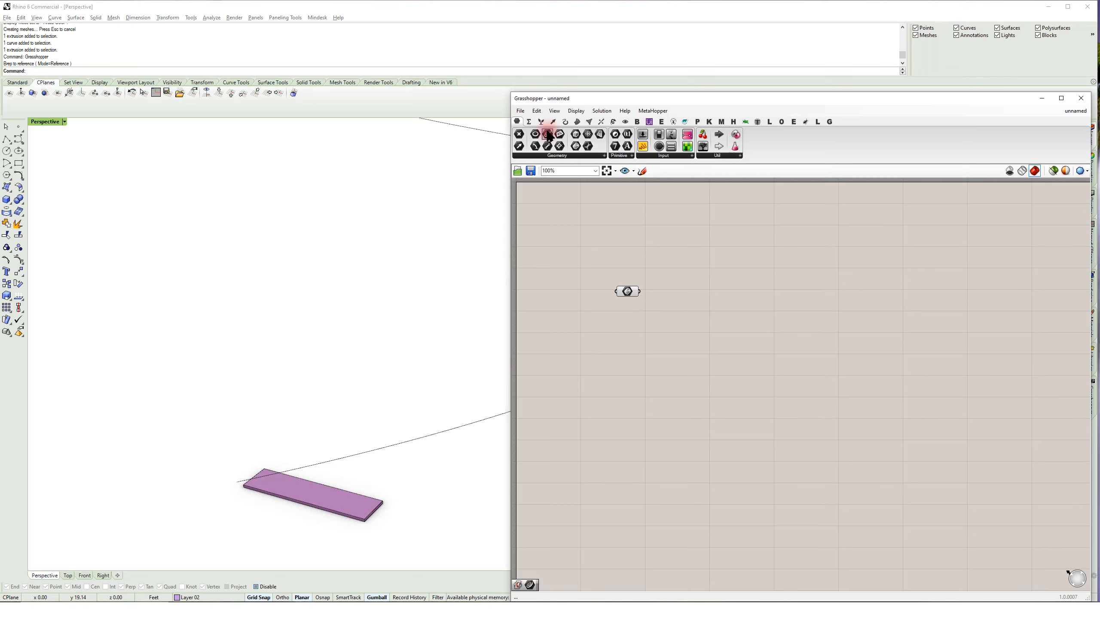
- Add a Curve parameter below the Brep parameter and reference the lower guide curve in it
{"action": "left_click_drag", "start_coordinate": [548, 135], "coordinate": [628, 328]}
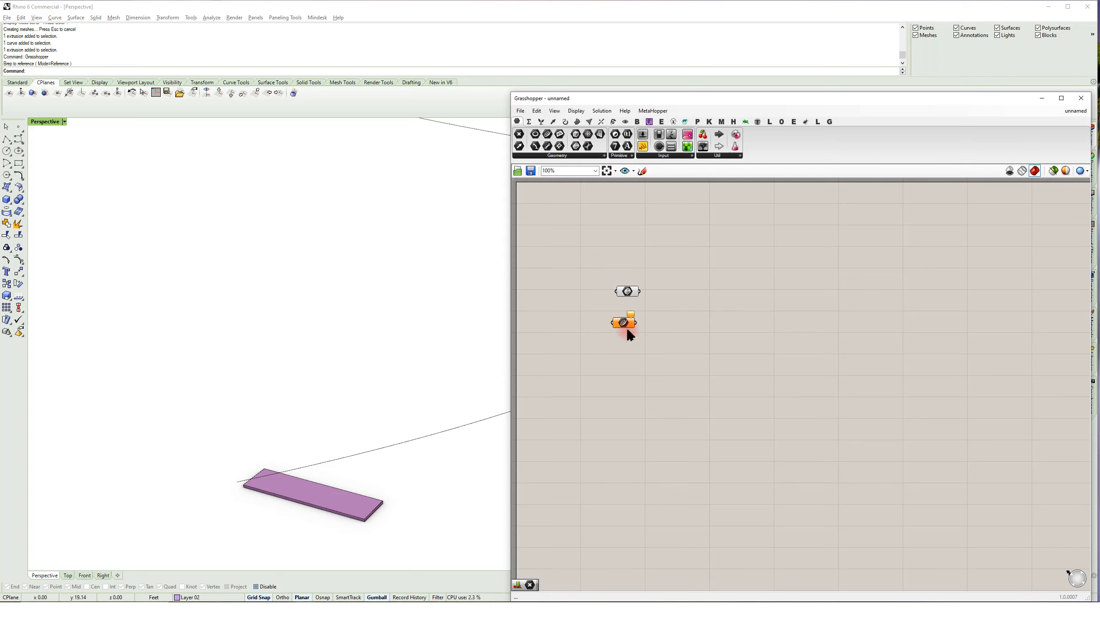
{"action": "right_click", "coordinate": [622, 324]}
{"action": "left_click", "coordinate": [653, 442]}
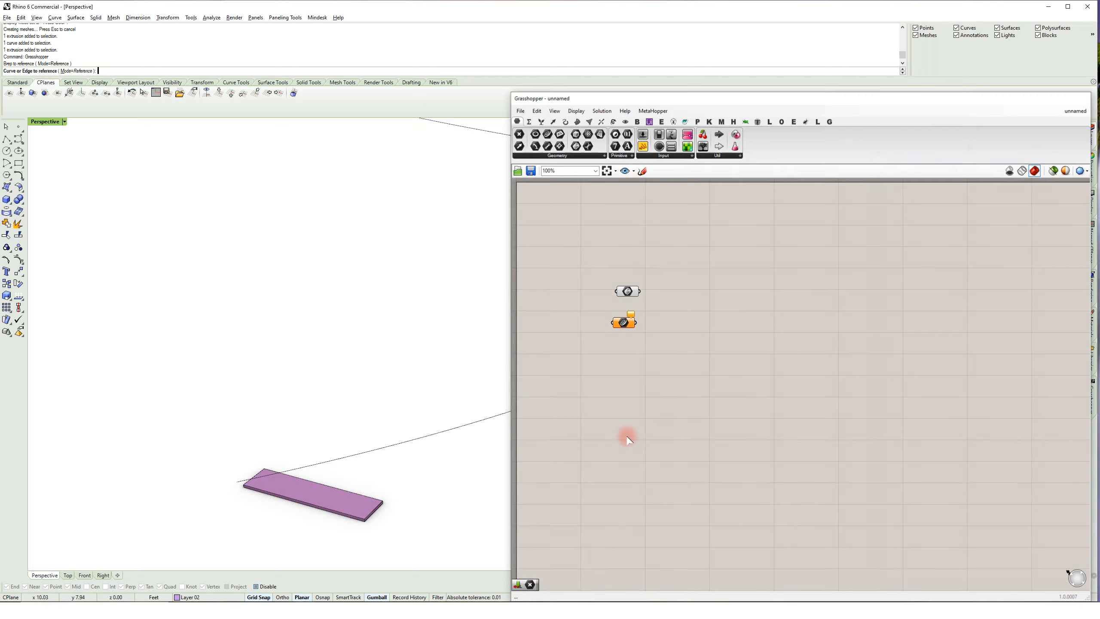
{"action": "left_click", "coordinate": [511, 414]}
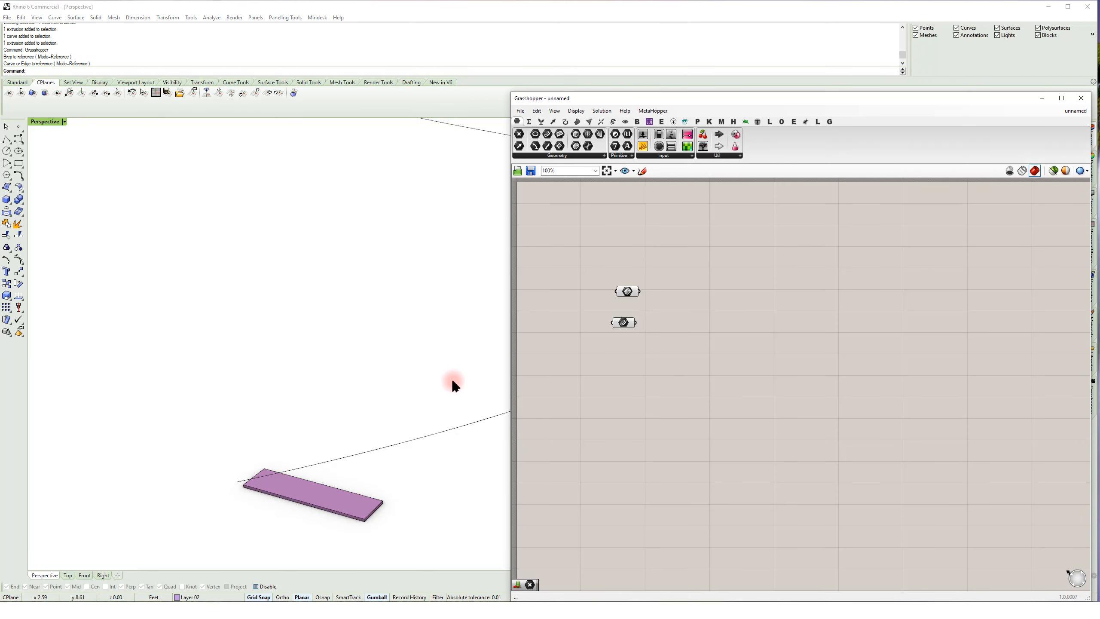
- Hide the original tread box in the Rhino model
{"action": "right_click_drag", "start_coordinate": [449, 367], "coordinate": [425, 374], "text": "shift"}
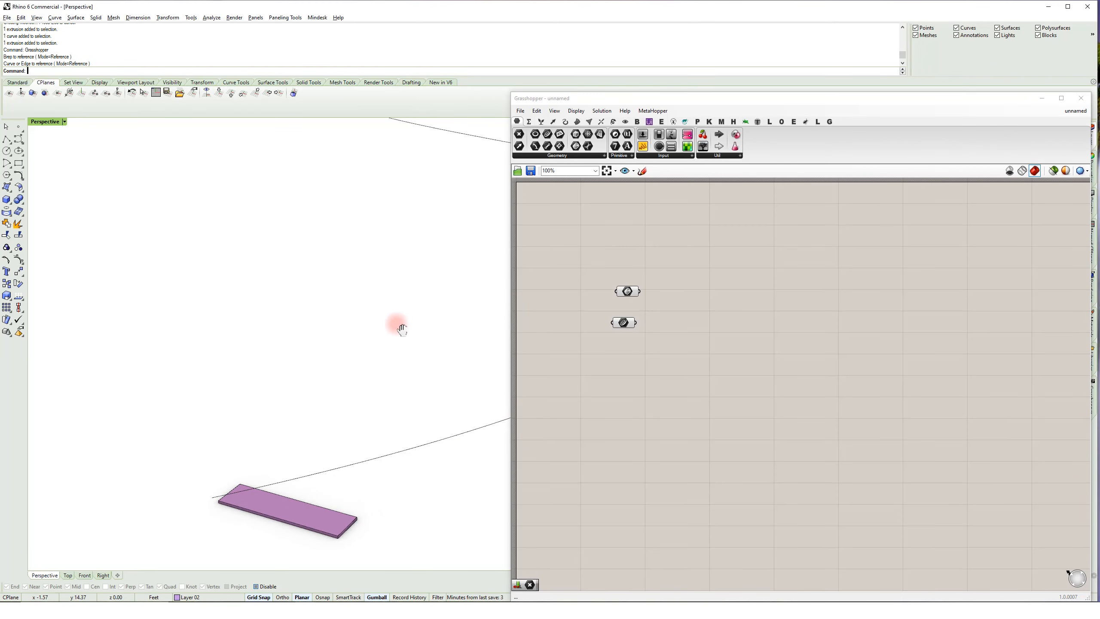
{"action": "right_click_drag", "start_coordinate": [400, 324], "coordinate": [336, 341], "text": "shift"}
{"action": "scroll", "coordinate": [342, 338], "scroll_direction": "down", "scroll_amount": 3}
{"action": "left_click_drag", "start_coordinate": [293, 405], "coordinate": [208, 483]}
{"action": "left_click", "coordinate": [317, 461]}
{"action": "left_click_drag", "start_coordinate": [320, 482], "coordinate": [271, 460]}
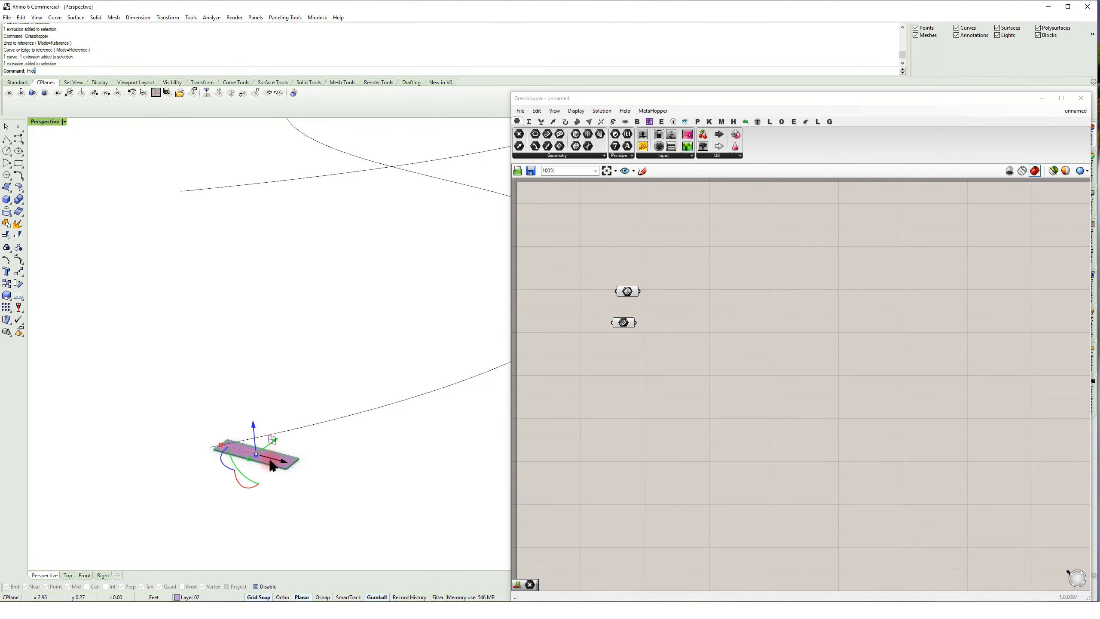
{"action": "key", "text": "Return"}
- Switch the perspective viewport to the Shaded display mode and frame the tread preview with the guide curves
{"action": "right_click_drag", "start_coordinate": [268, 461], "coordinate": [344, 448]}
{"action": "scroll", "coordinate": [273, 432], "scroll_direction": "up", "scroll_amount": 5}
{"action": "scroll", "coordinate": [273, 432], "scroll_direction": "down", "scroll_amount": 2}
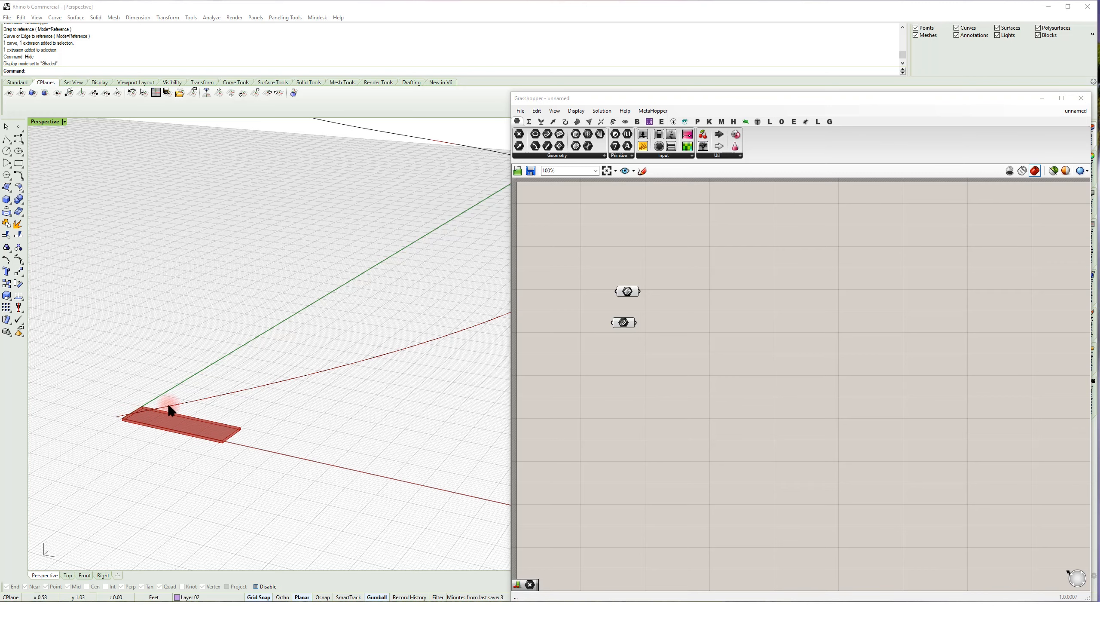
{"action": "right_click_drag", "start_coordinate": [428, 245], "coordinate": [332, 308], "text": "shift"}
{"action": "scroll", "coordinate": [332, 308], "scroll_direction": "down", "scroll_amount": 3}
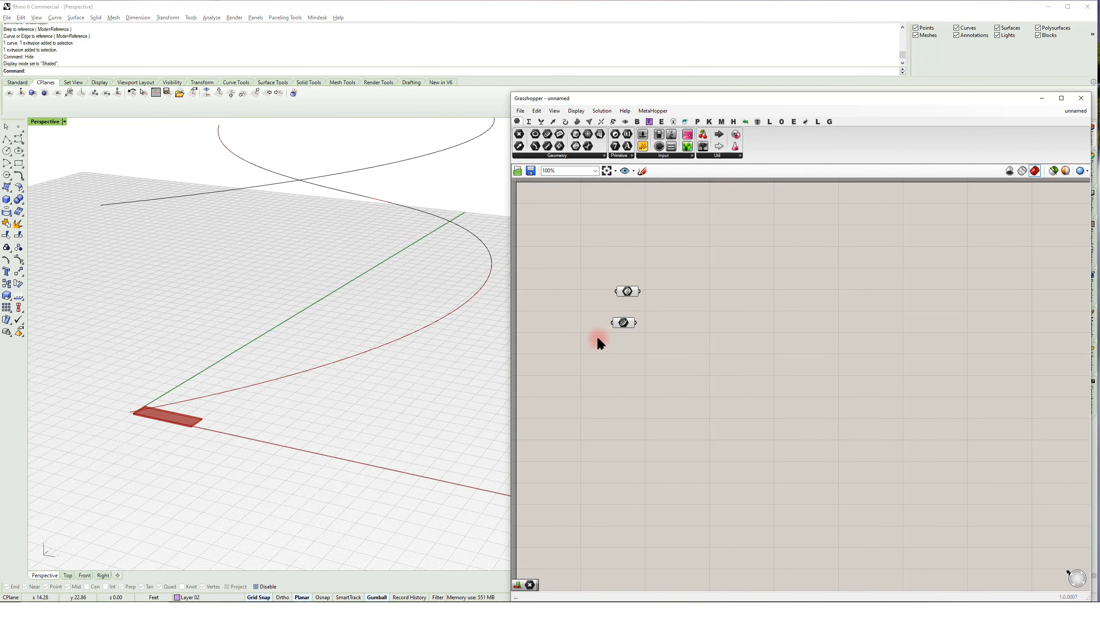
- Move the Curve parameter further down, add a Deconstruct Brep component and feed it the tread Brep
{"action": "left_click_drag", "start_coordinate": [628, 325], "coordinate": [640, 340]}
{"action": "left_click", "coordinate": [667, 305]}
{"action": "scroll", "coordinate": [638, 223], "scroll_direction": "up", "scroll_amount": 3}
{"action": "left_click", "coordinate": [579, 122]}
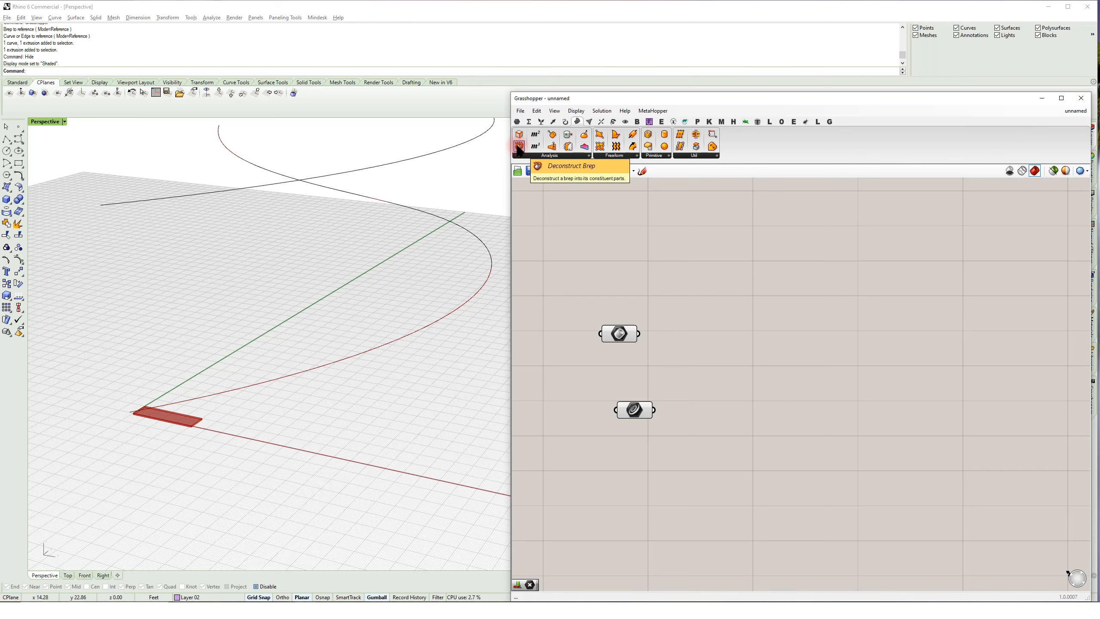
{"action": "left_click_drag", "start_coordinate": [519, 148], "coordinate": [660, 324]}
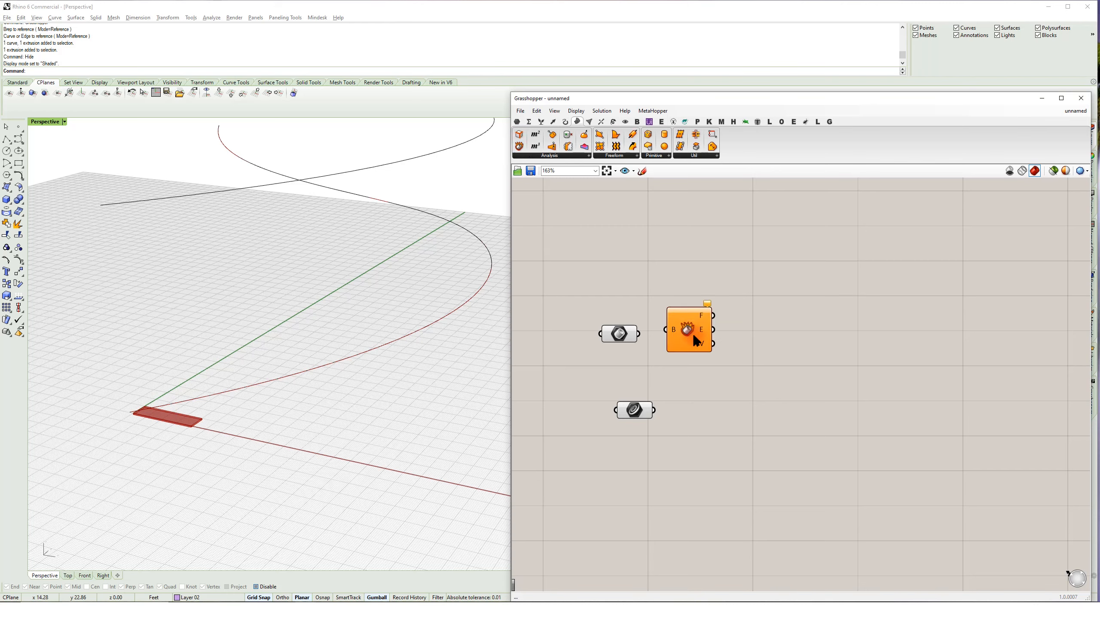
{"action": "left_click_drag", "start_coordinate": [640, 334], "coordinate": [691, 332]}
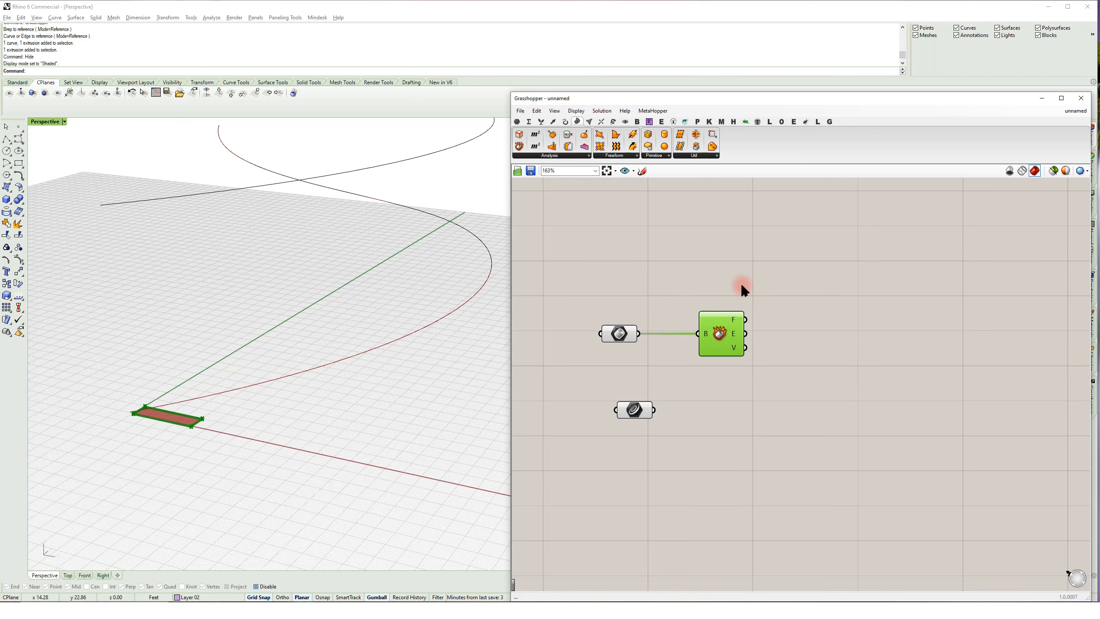
- Add an Area component and connect Deconstruct Brep's faces output to its geometry input
{"action": "right_click_drag", "start_coordinate": [729, 277], "coordinate": [718, 289]}
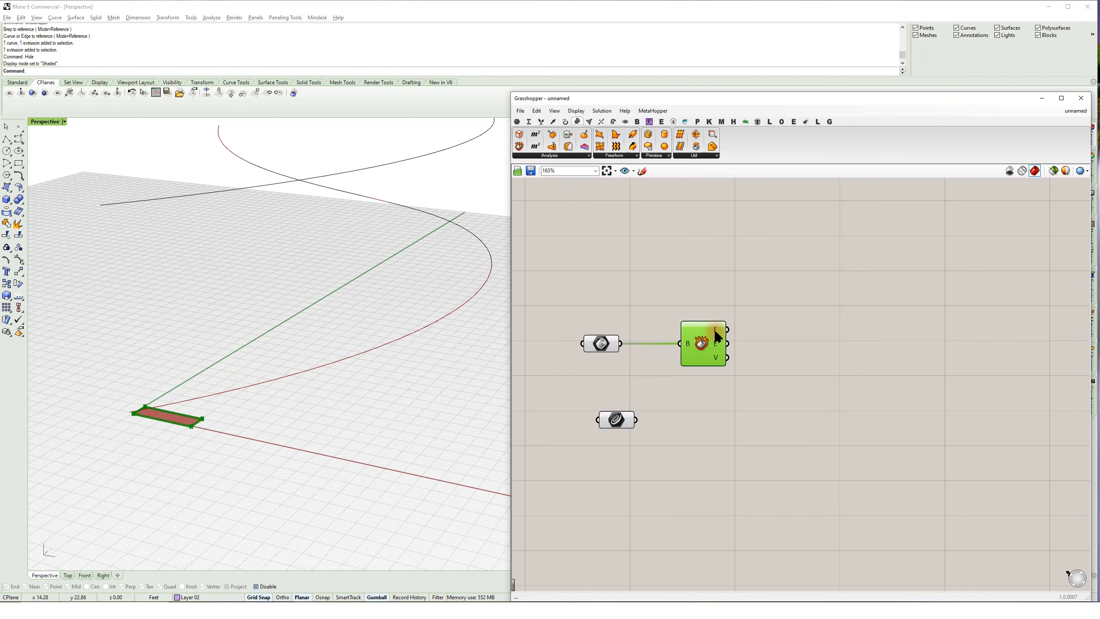
{"action": "double_click", "coordinate": [762, 345]}
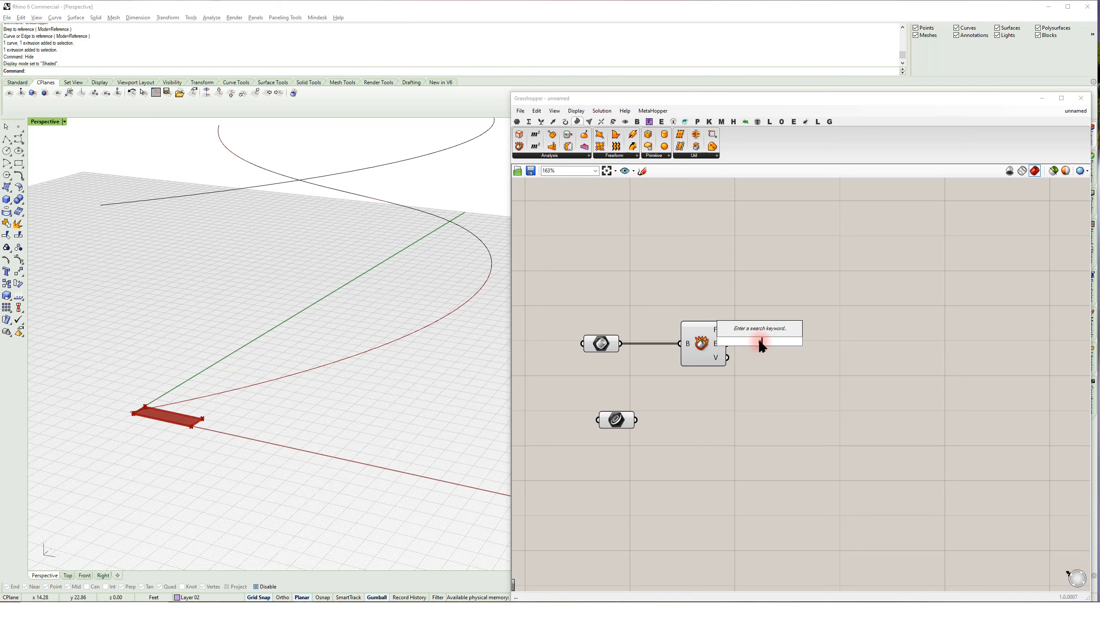
{"action": "type", "text": "are"}
{"action": "key", "text": "Return"}
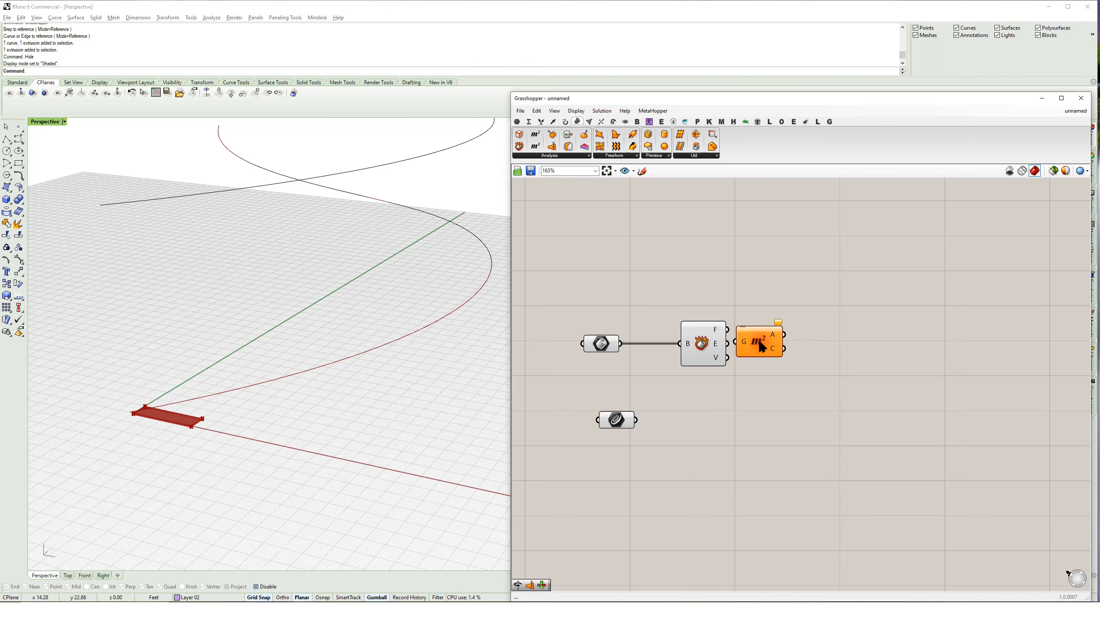
{"action": "left_click_drag", "start_coordinate": [728, 330], "coordinate": [758, 322]}
- Add a Plane Coordinates component and position it to the right of the Area component
{"action": "scroll", "coordinate": [181, 431], "scroll_direction": "up", "scroll_amount": 5}
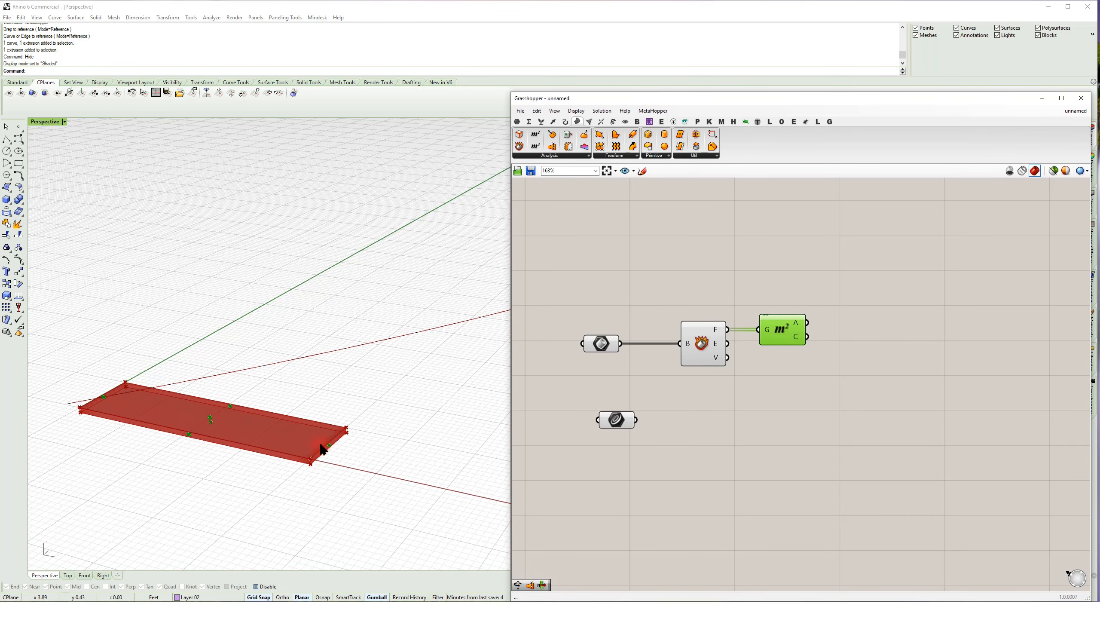
{"action": "scroll", "coordinate": [323, 446], "scroll_direction": "up", "scroll_amount": 5}
{"action": "right_click_drag", "start_coordinate": [790, 336], "coordinate": [757, 341]}
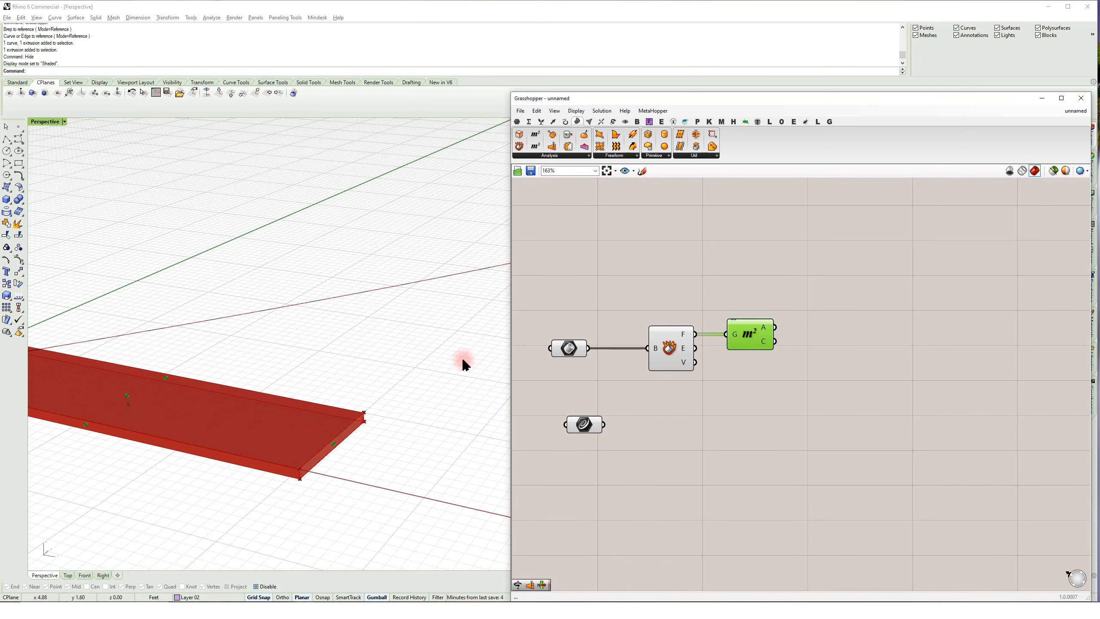
{"action": "scroll", "coordinate": [284, 401], "scroll_direction": "down", "scroll_amount": 4}
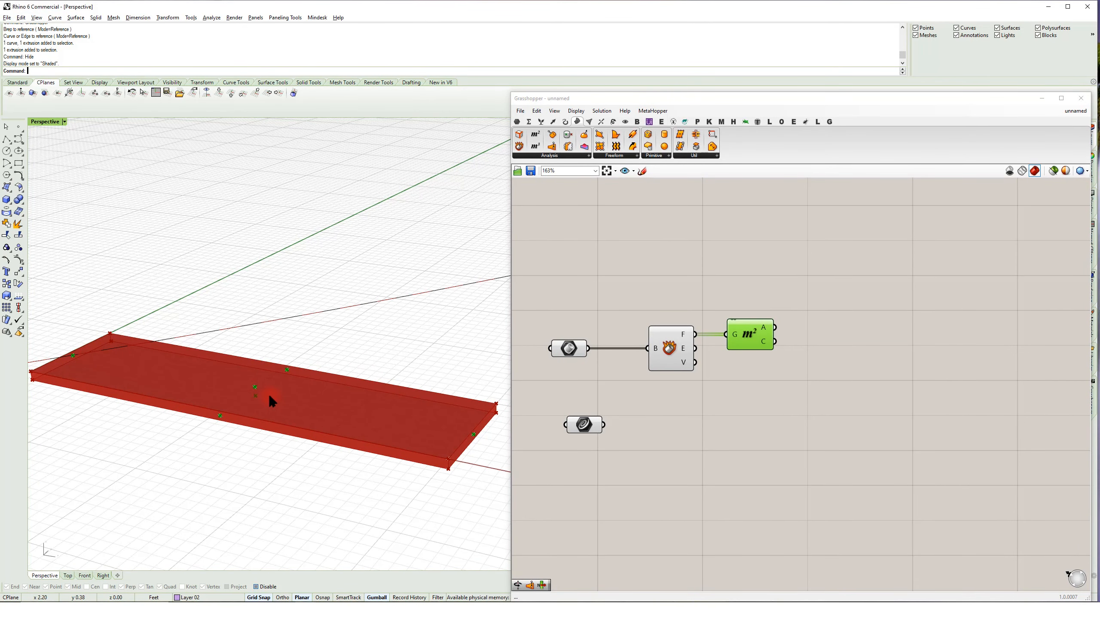
{"action": "right_click_drag", "start_coordinate": [216, 379], "coordinate": [161, 373]}
{"action": "right_click_drag", "start_coordinate": [756, 253], "coordinate": [736, 256]}
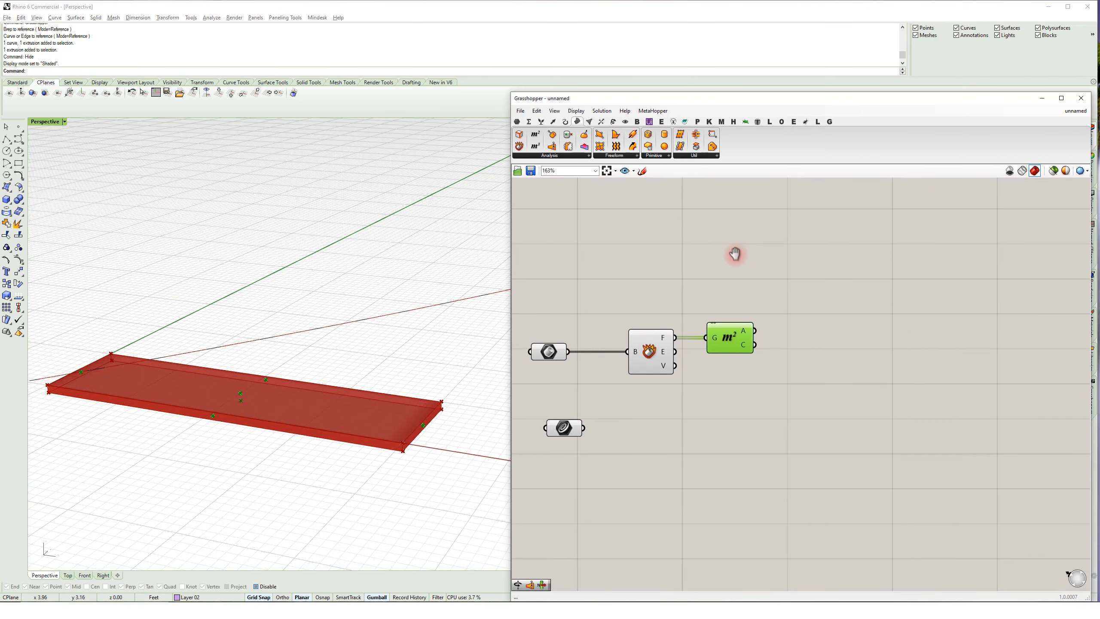
{"action": "left_click", "coordinate": [554, 124]}
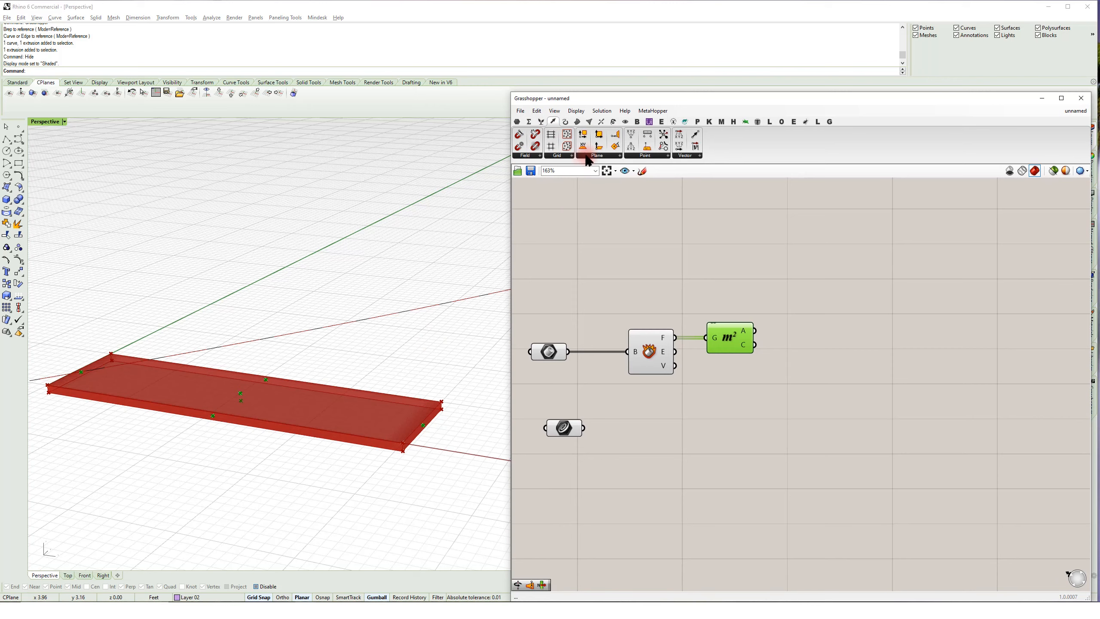
{"action": "left_click", "coordinate": [593, 156]}
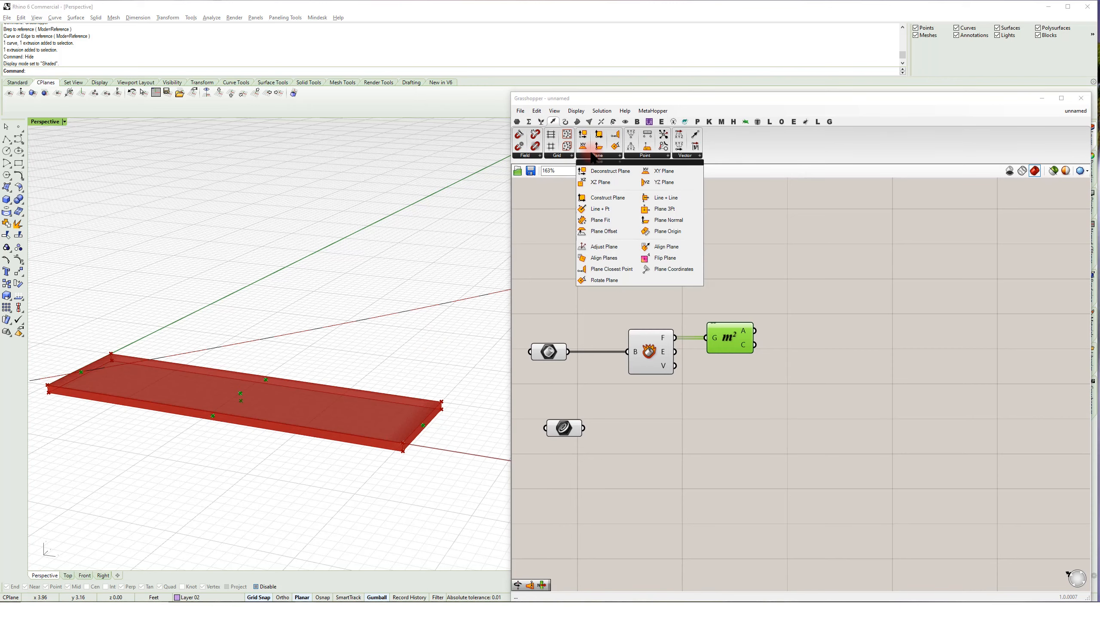
{"action": "left_click", "coordinate": [674, 269]}
{"action": "left_click", "coordinate": [810, 294]}
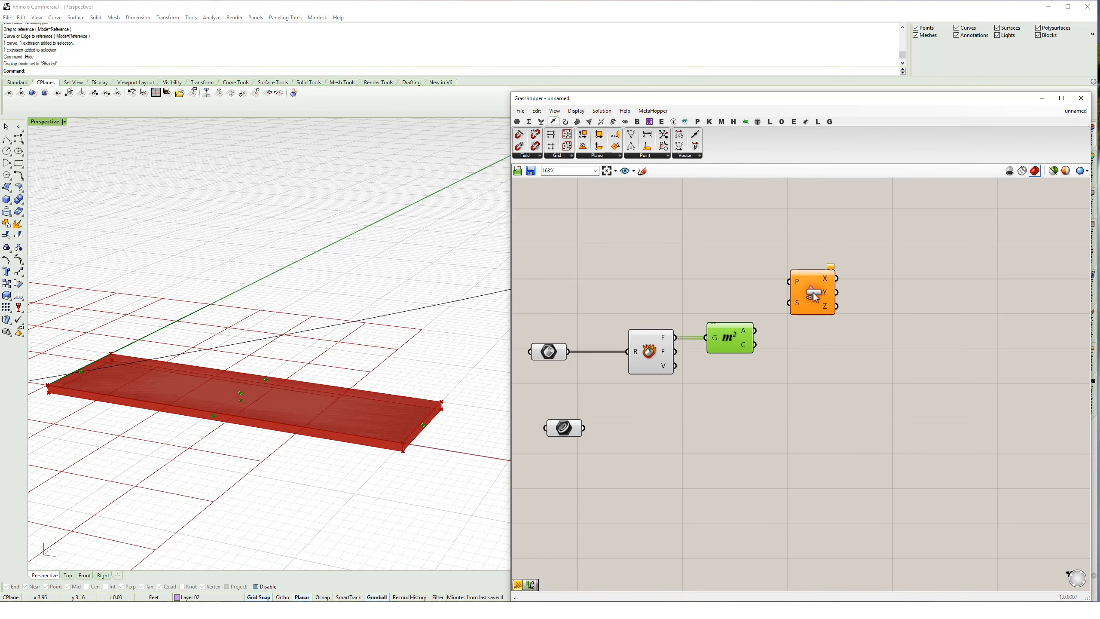
{"action": "left_click_drag", "start_coordinate": [810, 306], "coordinate": [829, 330]}
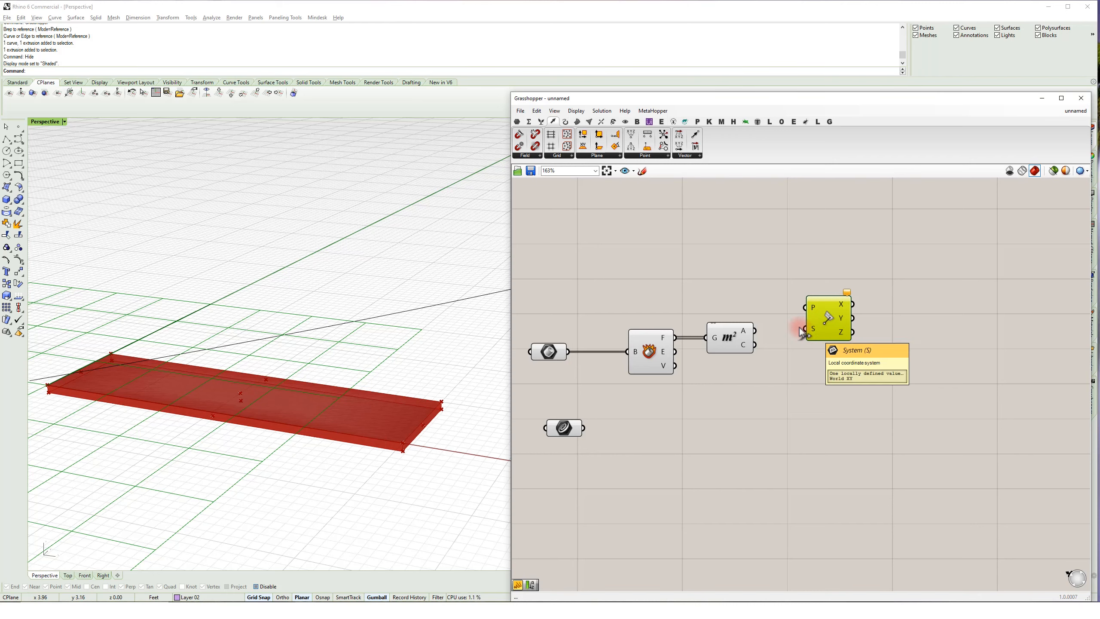
- Add an XY Plane as the Plane Coordinates' system input and connect the Area centroids to its point input
{"action": "double_click", "coordinate": [735, 293]}
{"action": "type", "text": "xy"}
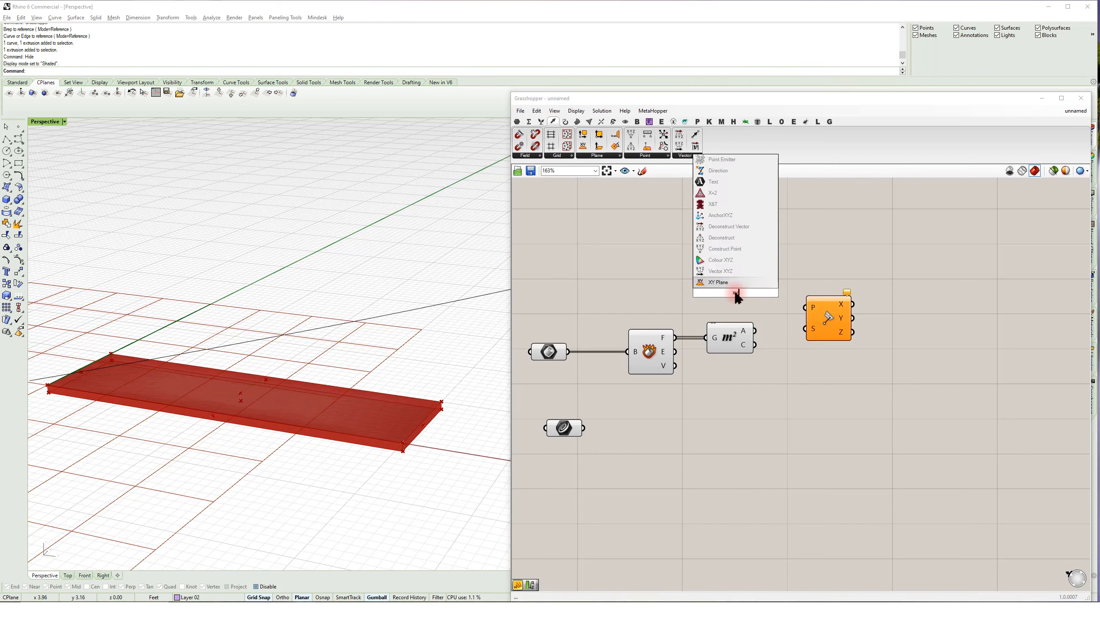
{"action": "left_click", "coordinate": [758, 282]}
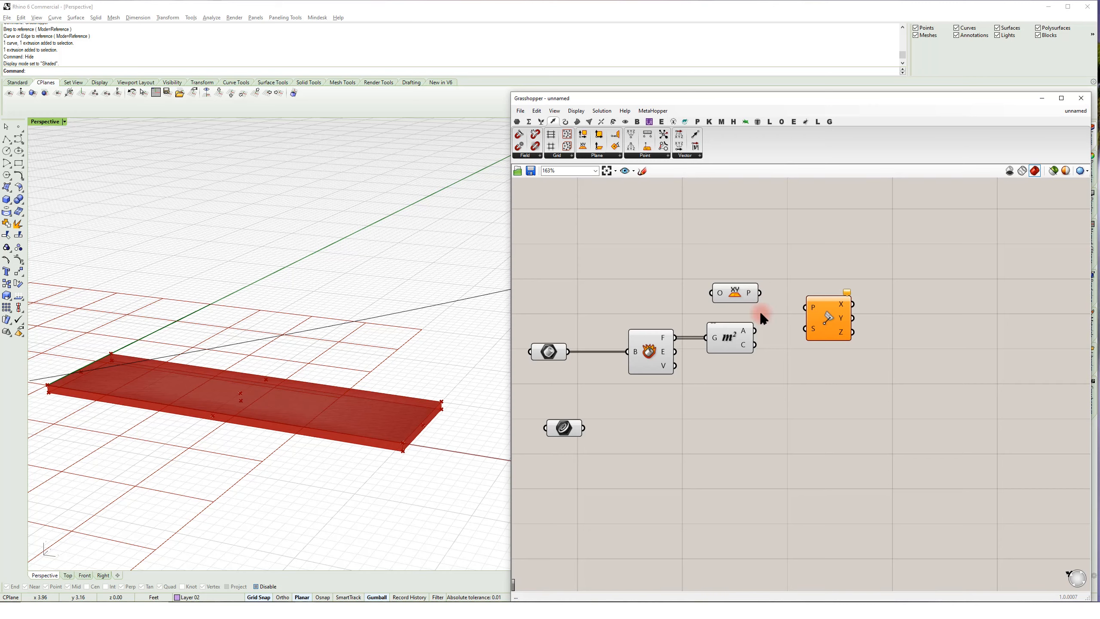
{"action": "scroll", "coordinate": [186, 379], "scroll_direction": "down", "scroll_amount": 5}
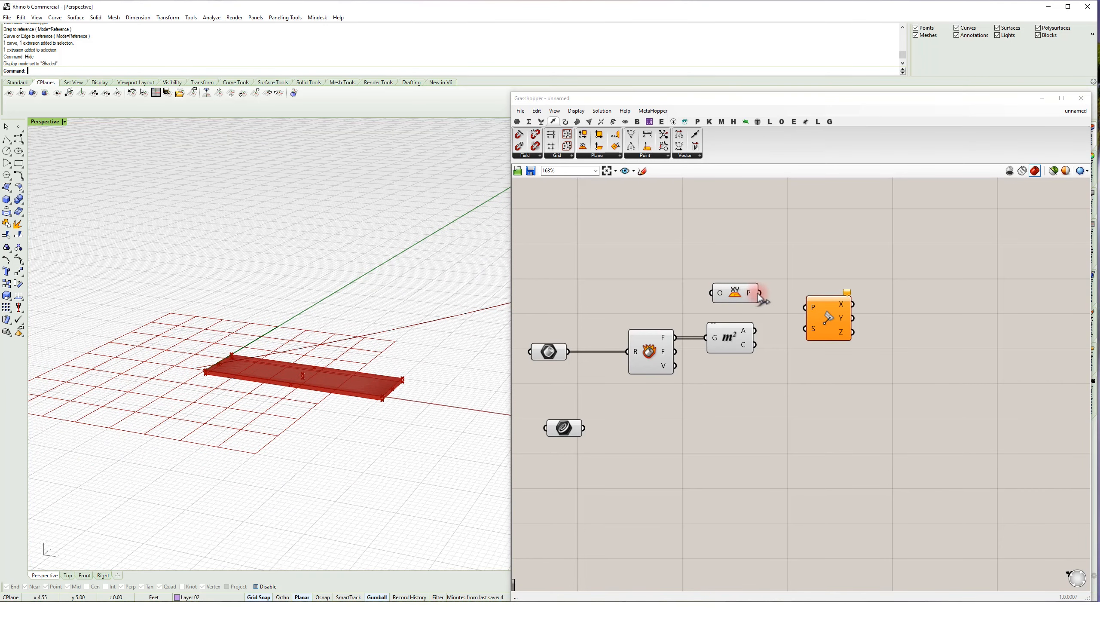
{"action": "left_click_drag", "start_coordinate": [761, 294], "coordinate": [822, 350]}
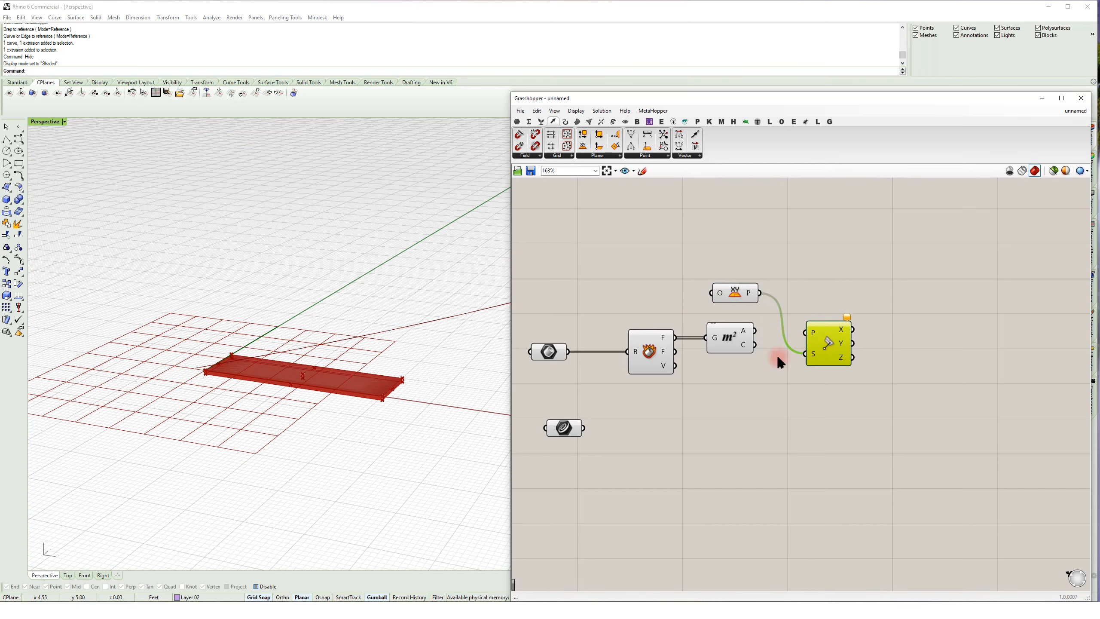
{"action": "left_click_drag", "start_coordinate": [746, 347], "coordinate": [809, 344]}
- Add a Sort List component and connect Plane Coordinates' Z output to its keys input
{"action": "right_click_drag", "start_coordinate": [829, 316], "coordinate": [759, 315]}
{"action": "double_click", "coordinate": [765, 306]}
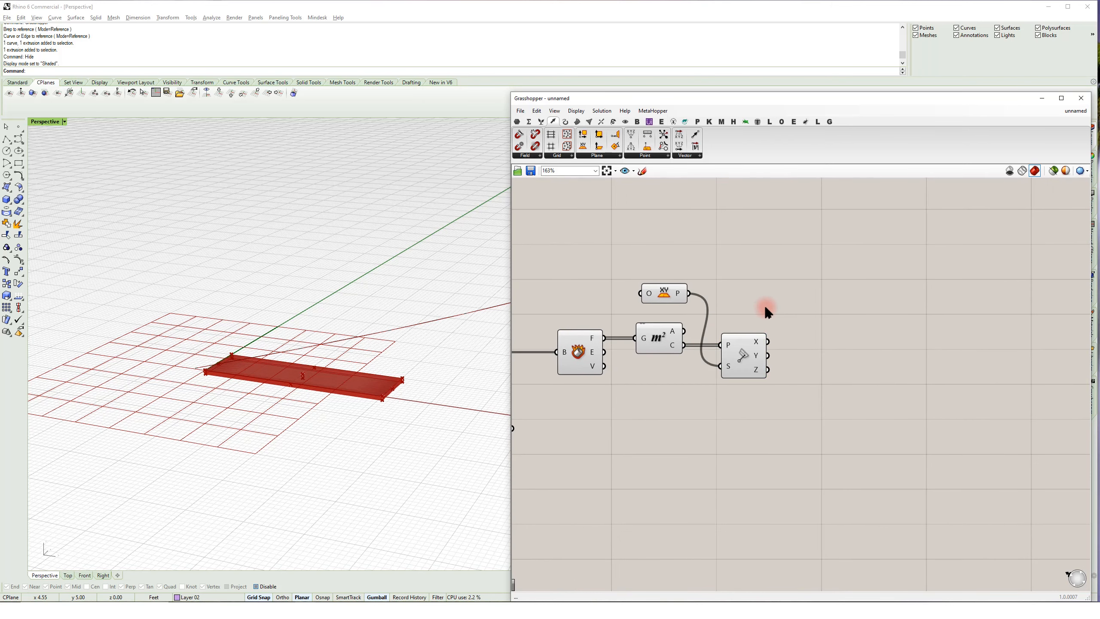
{"action": "type", "text": "sor"}
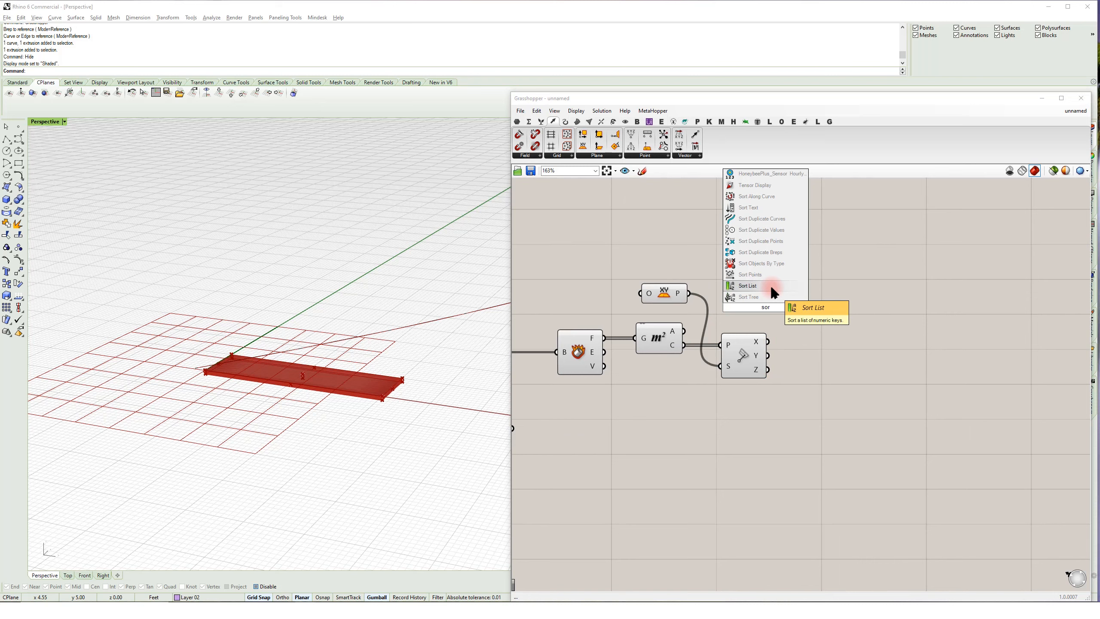
{"action": "left_click", "coordinate": [774, 293]}
{"action": "left_click_drag", "start_coordinate": [778, 309], "coordinate": [824, 346]}
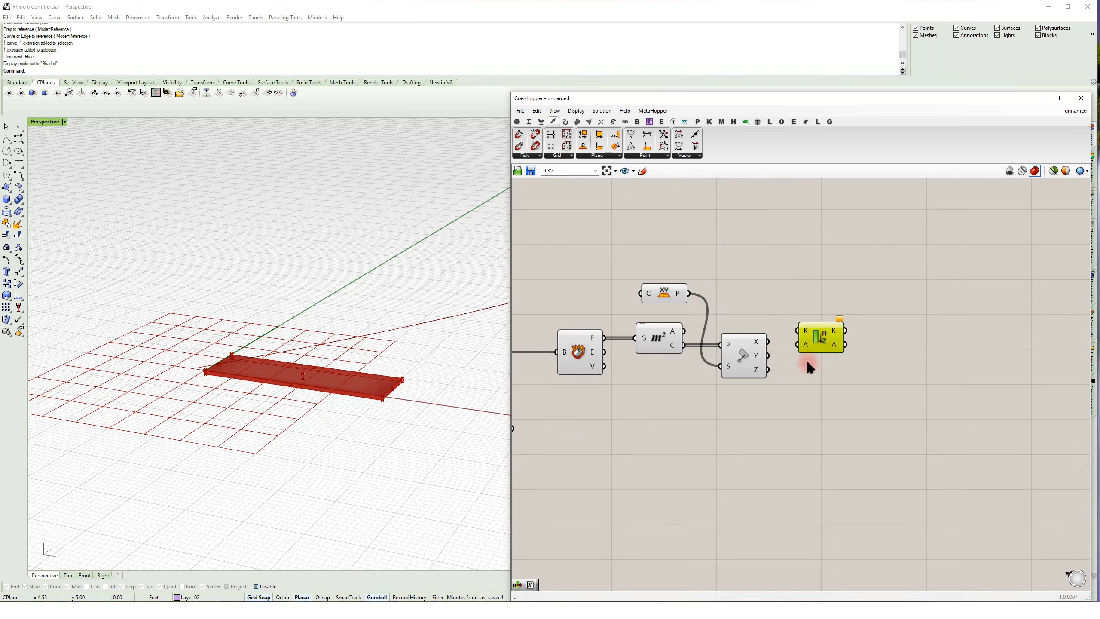
{"action": "mouse_move", "coordinate": [757, 375]}
{"action": "left_click_drag", "start_coordinate": [756, 376], "coordinate": [797, 330]}
{"action": "left_click", "coordinate": [805, 329]}
{"action": "mouse_move", "coordinate": [807, 346]}
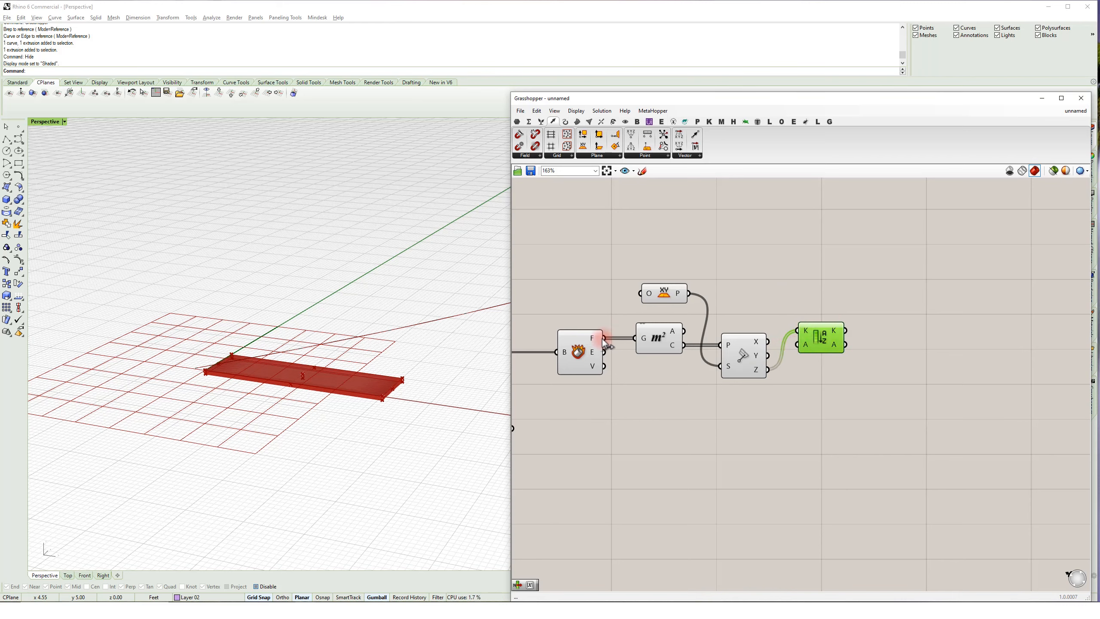
- Connect Deconstruct Brep's faces output to the Sort List's A input so the faces are sorted by height
{"action": "left_click_drag", "start_coordinate": [603, 338], "coordinate": [809, 385]}
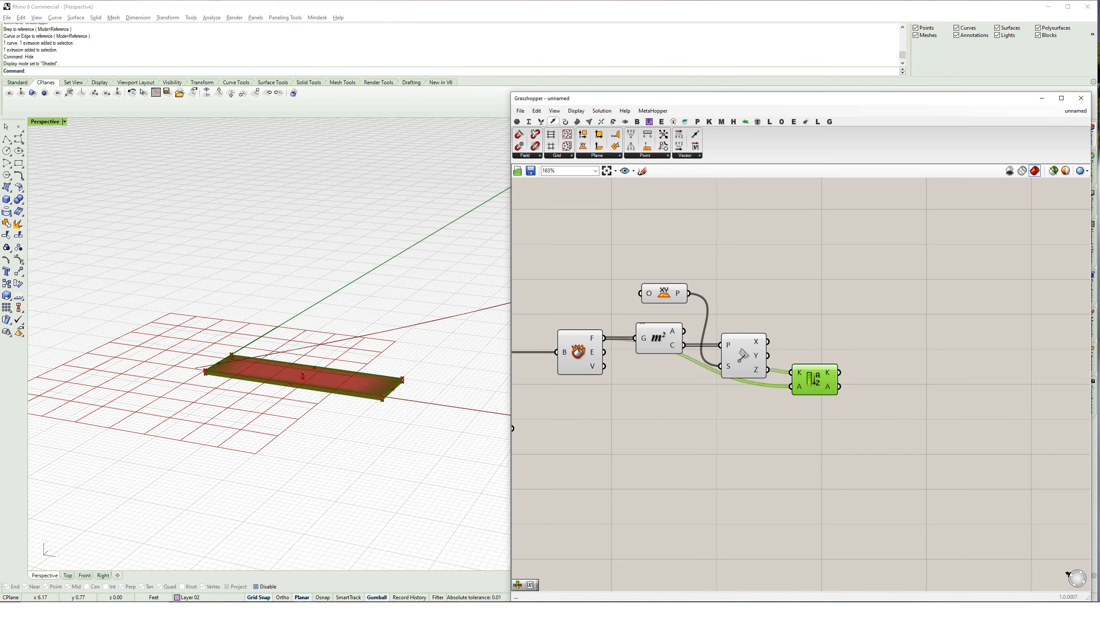
{"action": "left_click", "coordinate": [1096, 309]}
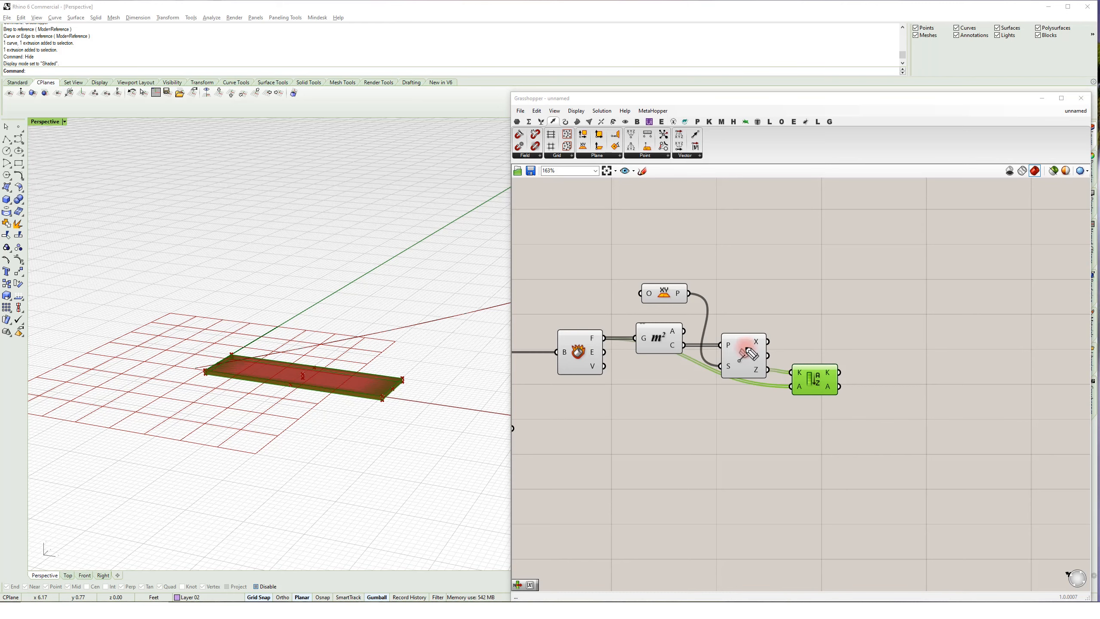
{"action": "mouse_move", "coordinate": [790, 308]}
{"action": "left_mouse_down"}
{"action": "mouse_move", "coordinate": [744, 352]}
{"action": "mouse_move", "coordinate": [753, 347]}
{"action": "left_mouse_up"}
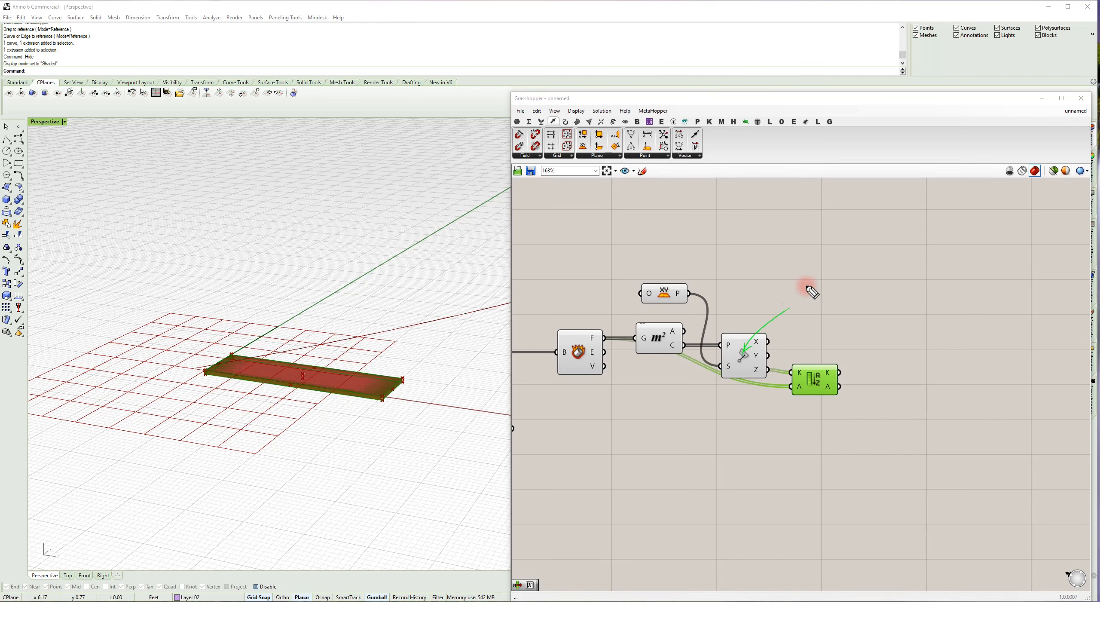
{"action": "mouse_move", "coordinate": [829, 279]}
{"action": "left_mouse_down"}
{"action": "mouse_move", "coordinate": [816, 294]}
{"action": "mouse_move", "coordinate": [877, 295]}
{"action": "mouse_move", "coordinate": [893, 274]}
{"action": "mouse_move", "coordinate": [876, 291]}
{"action": "mouse_move", "coordinate": [862, 242]}
{"action": "mouse_move", "coordinate": [904, 284]}
{"action": "mouse_move", "coordinate": [922, 280]}
{"action": "left_mouse_up"}
{"action": "mouse_move", "coordinate": [913, 279]}
{"action": "left_mouse_down"}
{"action": "mouse_move", "coordinate": [920, 288]}
{"action": "mouse_move", "coordinate": [882, 269]}
{"action": "left_mouse_up"}
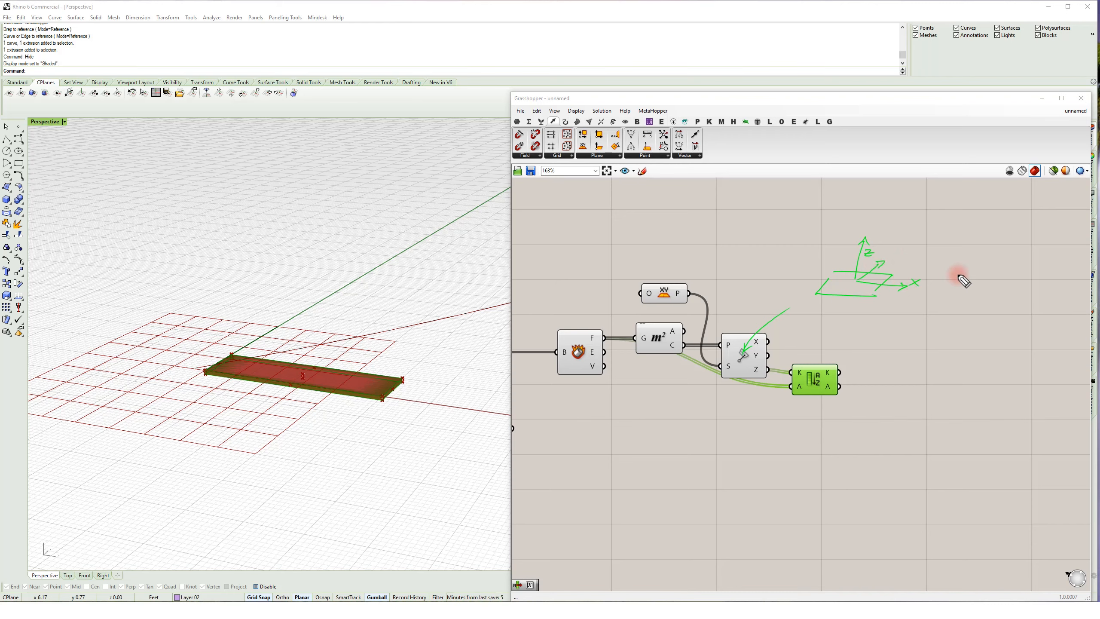
{"action": "mouse_move", "coordinate": [865, 236]}
{"action": "left_mouse_down"}
{"action": "mouse_move", "coordinate": [851, 274]}
{"action": "mouse_move", "coordinate": [862, 238]}
{"action": "mouse_move", "coordinate": [880, 267]}
{"action": "mouse_move", "coordinate": [891, 262]}
{"action": "left_mouse_up"}
{"action": "mouse_move", "coordinate": [892, 259]}
{"action": "left_mouse_down"}
{"action": "mouse_move", "coordinate": [909, 293]}
{"action": "mouse_move", "coordinate": [920, 287]}
{"action": "left_mouse_up"}
{"action": "left_click_drag", "start_coordinate": [920, 279], "coordinate": [913, 286]}
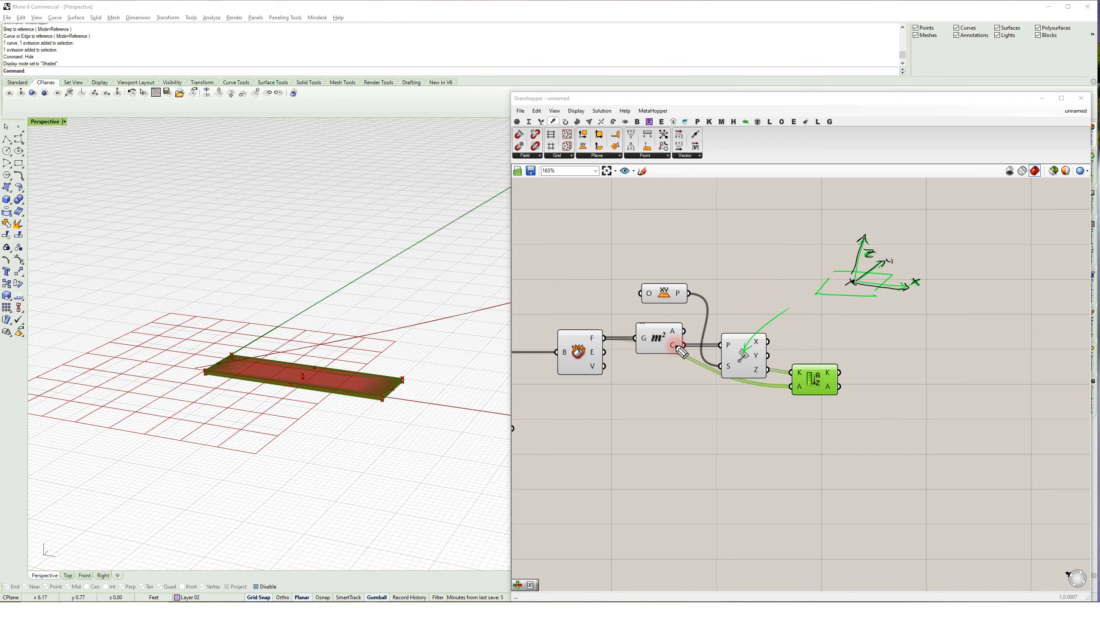
{"action": "mouse_move", "coordinate": [674, 349]}
{"action": "left_mouse_down"}
{"action": "mouse_move", "coordinate": [667, 342]}
{"action": "mouse_move", "coordinate": [684, 349]}
{"action": "left_mouse_up"}
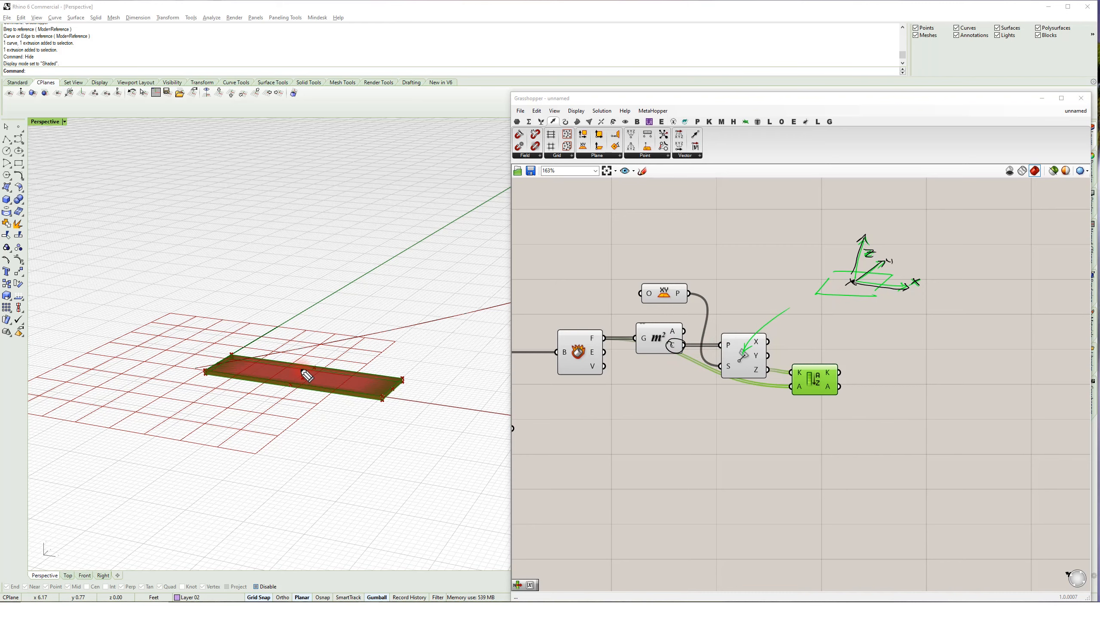
{"action": "left_click_drag", "start_coordinate": [308, 369], "coordinate": [316, 367]}
{"action": "left_click_drag", "start_coordinate": [405, 379], "coordinate": [381, 400]}
{"action": "left_click_drag", "start_coordinate": [290, 387], "coordinate": [287, 389]}
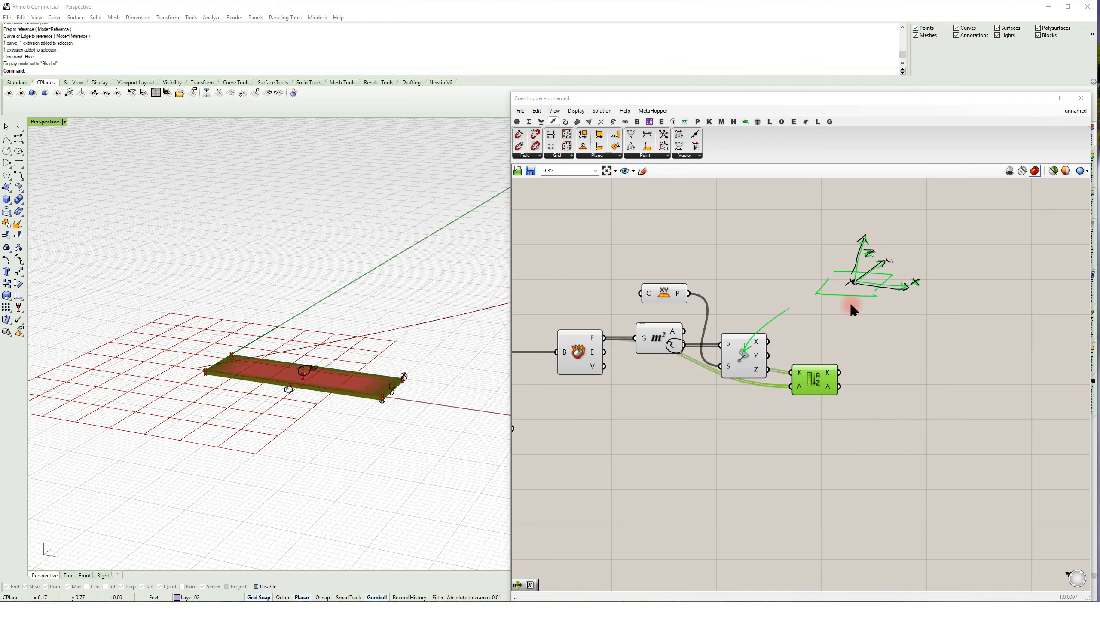
- Turn off the preview of the Deconstruct Brep component and of the two geometry parameters before it
{"action": "left_click", "coordinate": [587, 354]}
{"action": "middle_click", "coordinate": [586, 283]}
{"action": "left_click", "coordinate": [616, 256]}
{"action": "left_click", "coordinate": [614, 274]}
{"action": "right_click_drag", "start_coordinate": [634, 305], "coordinate": [759, 302]}
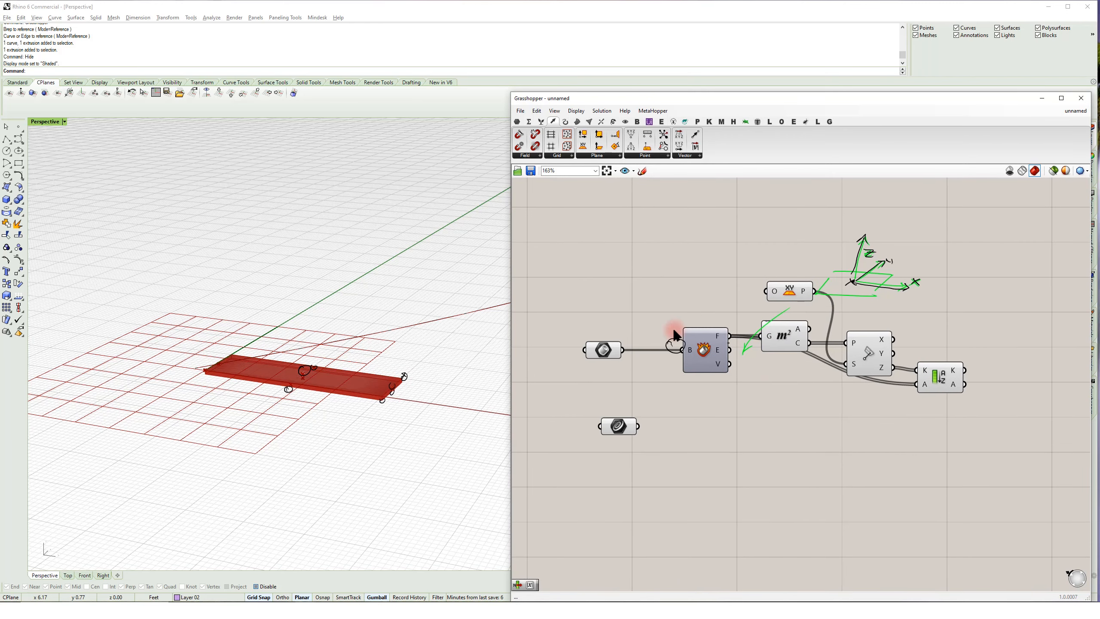
{"action": "left_click_drag", "start_coordinate": [636, 368], "coordinate": [611, 327]}
{"action": "middle_click", "coordinate": [630, 289]}
{"action": "left_click", "coordinate": [657, 259]}
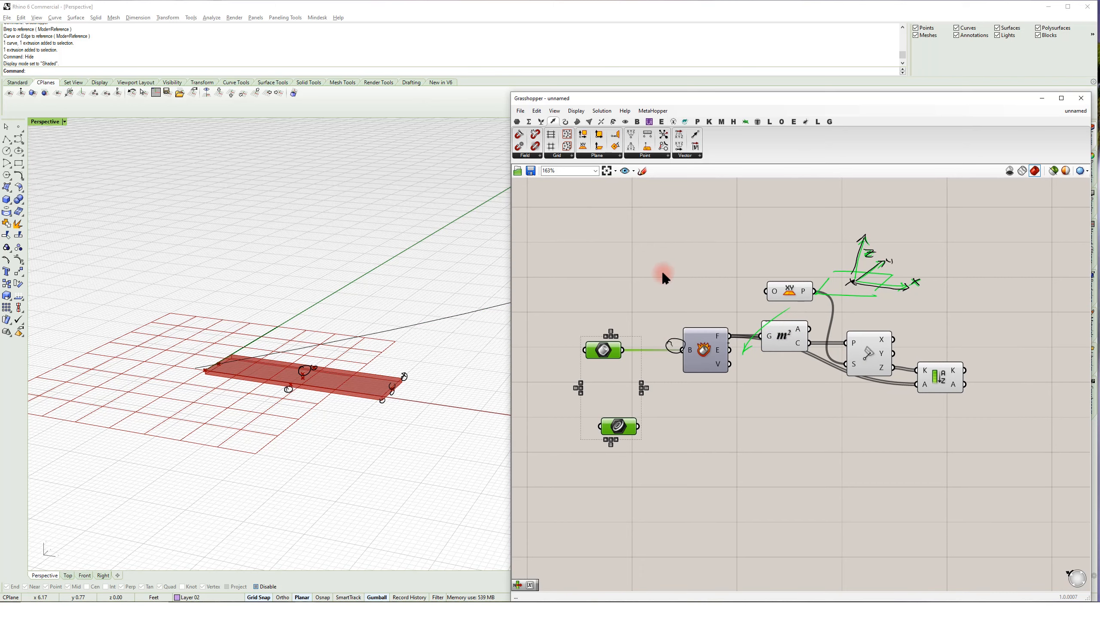
{"action": "right_click_drag", "start_coordinate": [701, 271], "coordinate": [575, 265]}
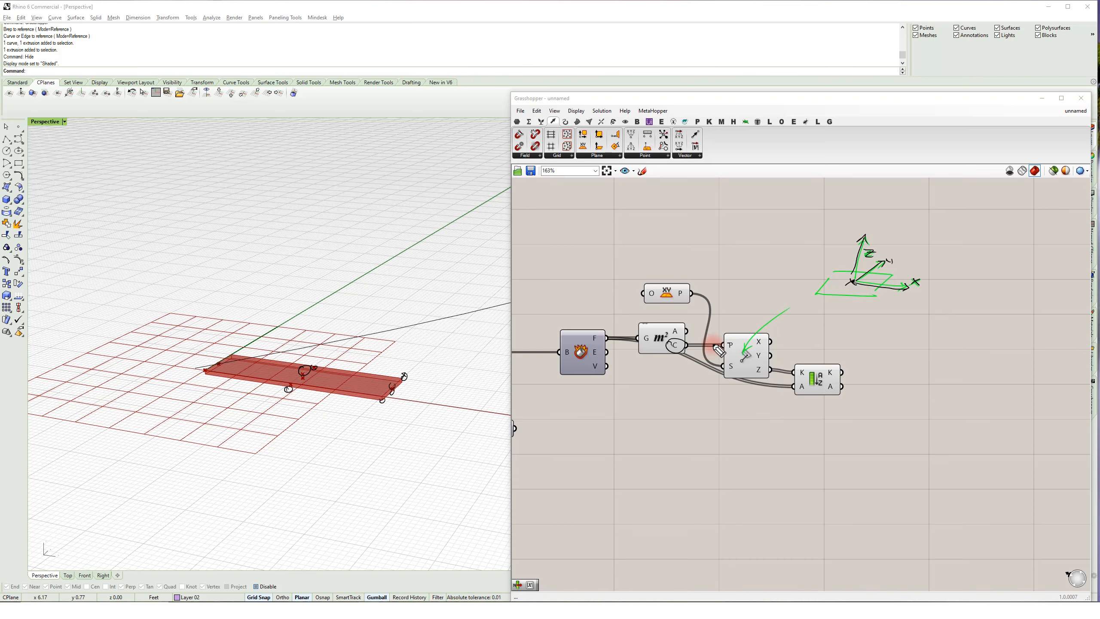
{"action": "left_click_drag", "start_coordinate": [758, 368], "coordinate": [757, 369]}
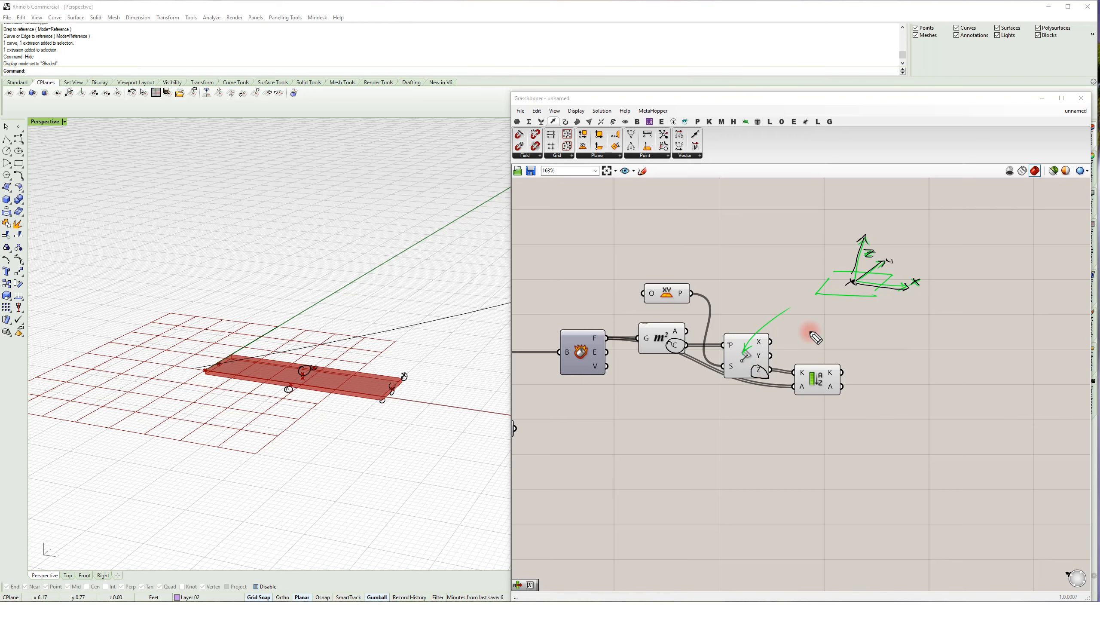
{"action": "left_click_drag", "start_coordinate": [756, 373], "coordinate": [764, 369]}
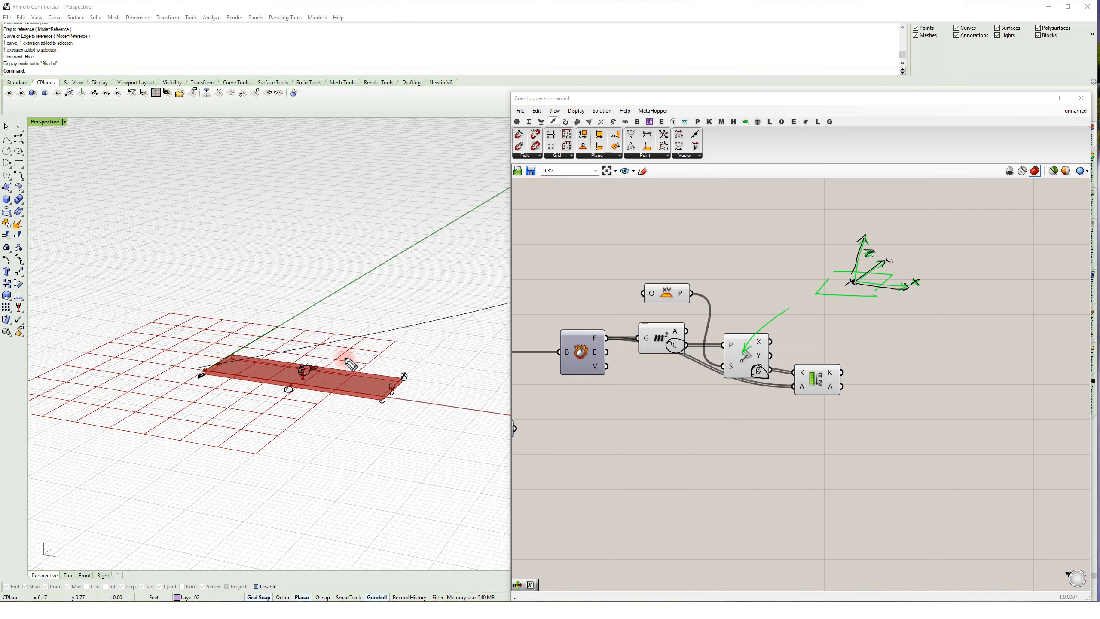
{"action": "mouse_move", "coordinate": [304, 287]}
{"action": "left_mouse_down"}
{"action": "mouse_move", "coordinate": [414, 270]}
{"action": "mouse_move", "coordinate": [301, 285]}
{"action": "mouse_move", "coordinate": [360, 279]}
{"action": "left_mouse_up"}
{"action": "left_click_drag", "start_coordinate": [414, 270], "coordinate": [415, 274]}
{"action": "left_click_drag", "start_coordinate": [299, 282], "coordinate": [305, 285]}
{"action": "left_click_drag", "start_coordinate": [303, 281], "coordinate": [299, 286]}
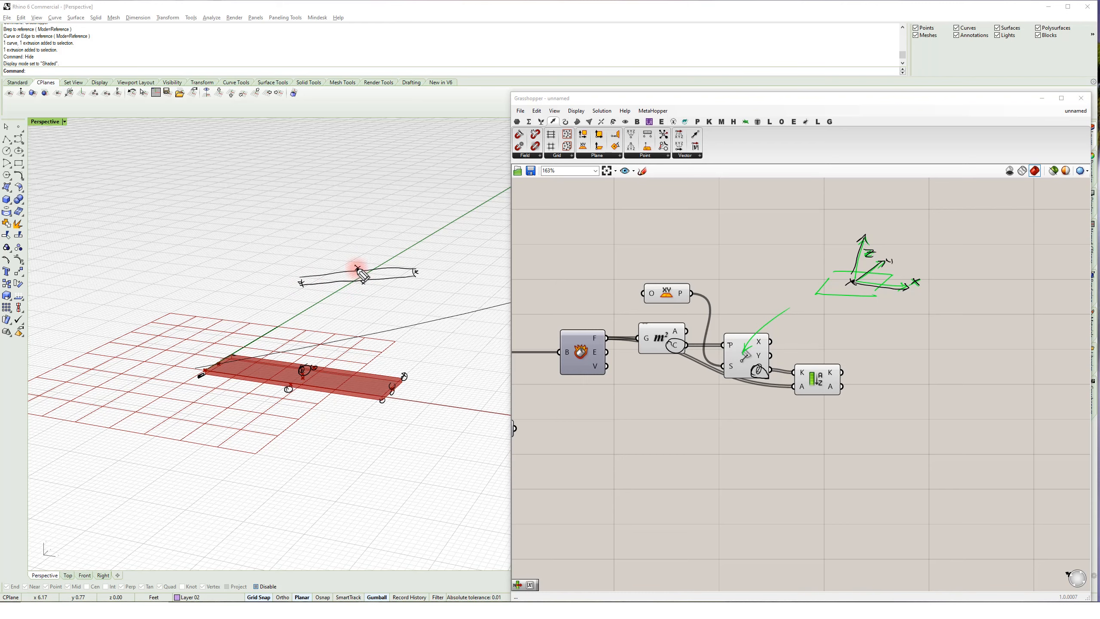
{"action": "mouse_move", "coordinate": [362, 267]}
{"action": "left_mouse_down"}
{"action": "mouse_move", "coordinate": [381, 263]}
{"action": "mouse_move", "coordinate": [339, 270]}
{"action": "mouse_move", "coordinate": [361, 260]}
{"action": "mouse_move", "coordinate": [362, 270]}
{"action": "left_mouse_up"}
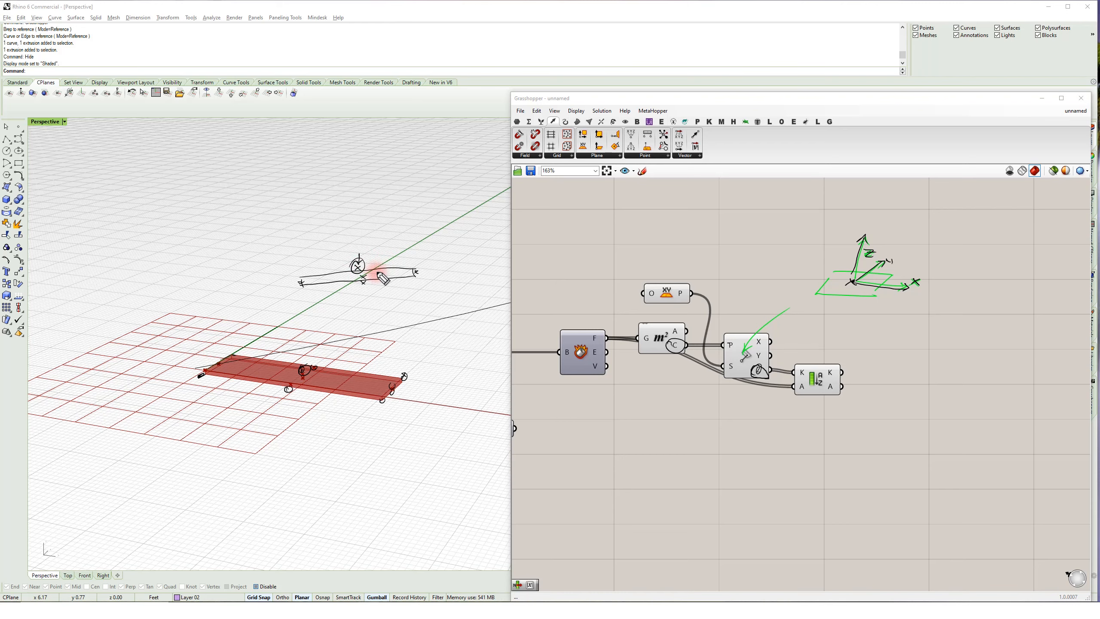
{"action": "left_click_drag", "start_coordinate": [393, 259], "coordinate": [387, 268]}
{"action": "left_click_drag", "start_coordinate": [388, 264], "coordinate": [392, 266]}
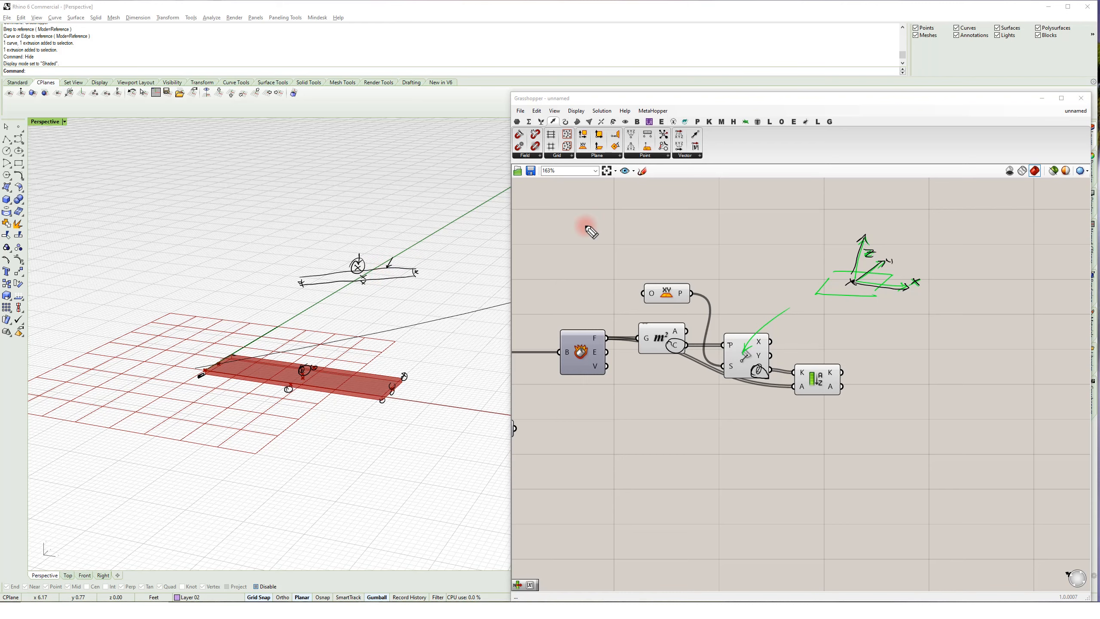
{"action": "mouse_move", "coordinate": [829, 350]}
{"action": "left_mouse_down"}
{"action": "mouse_move", "coordinate": [804, 390]}
{"action": "mouse_move", "coordinate": [785, 361]}
{"action": "left_mouse_up"}
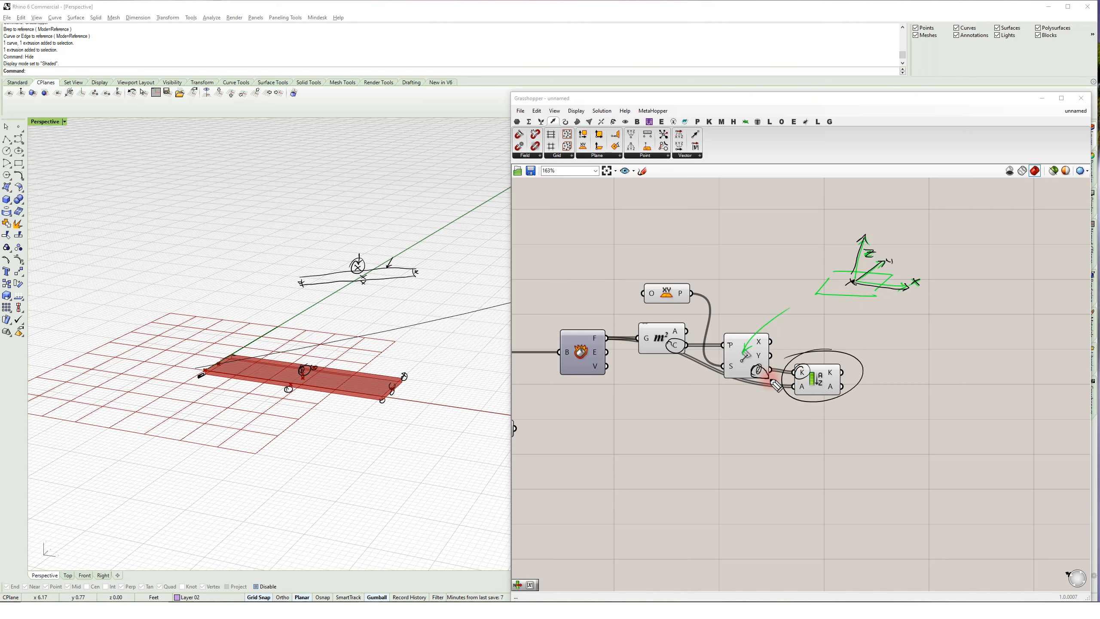
{"action": "left_click_drag", "start_coordinate": [805, 393], "coordinate": [795, 393]}
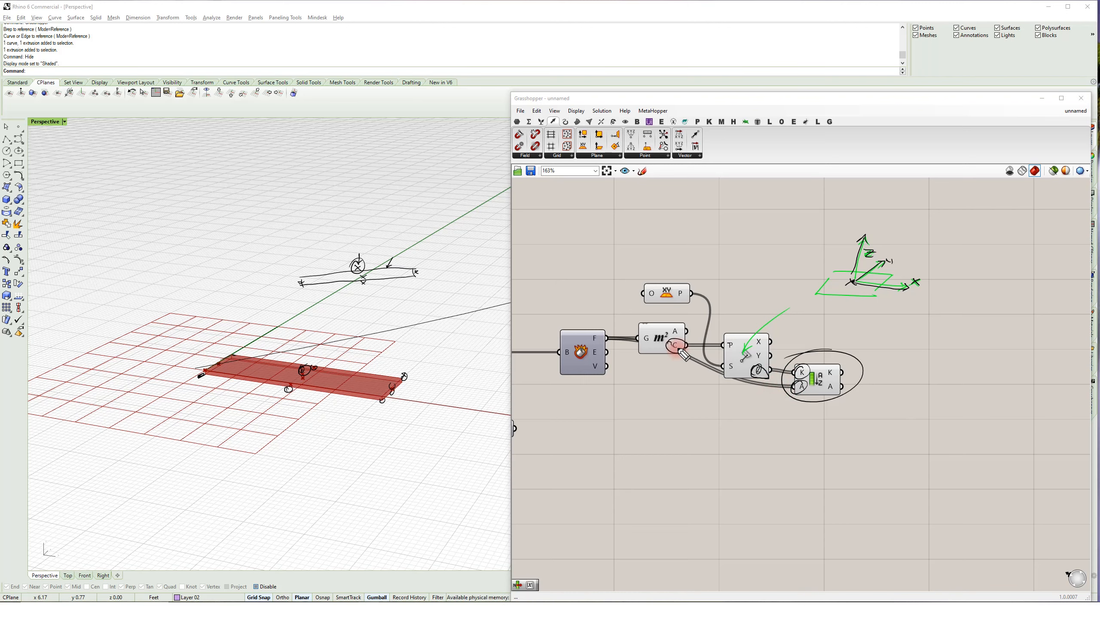
{"action": "left_click_drag", "start_coordinate": [685, 352], "coordinate": [671, 341]}
{"action": "left_click_drag", "start_coordinate": [600, 344], "coordinate": [607, 337]}
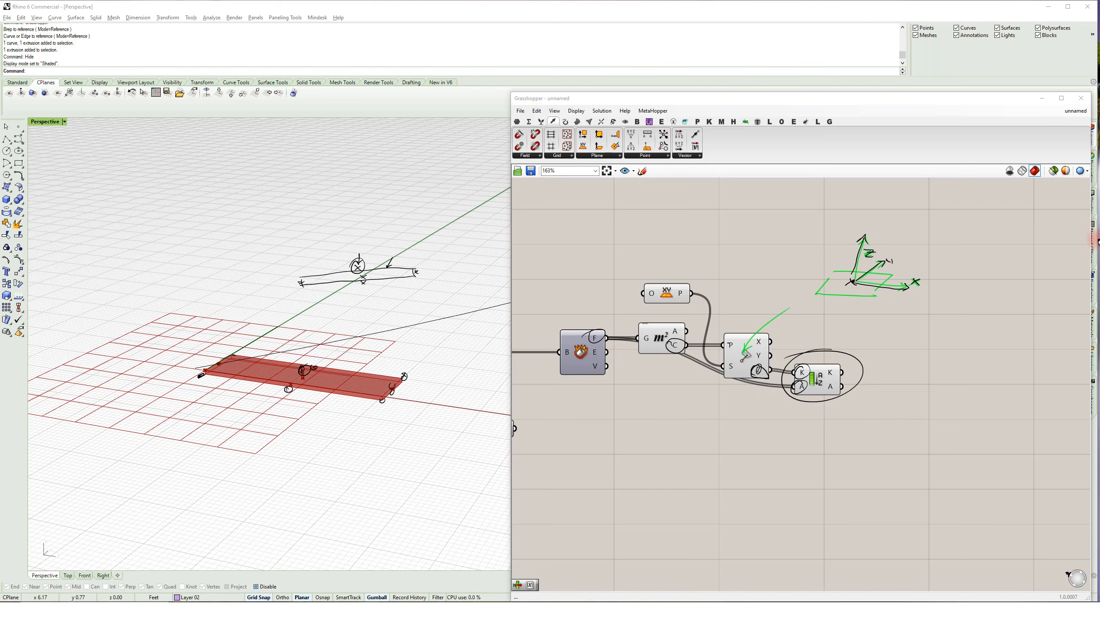
{"action": "key", "text": "Escape"}
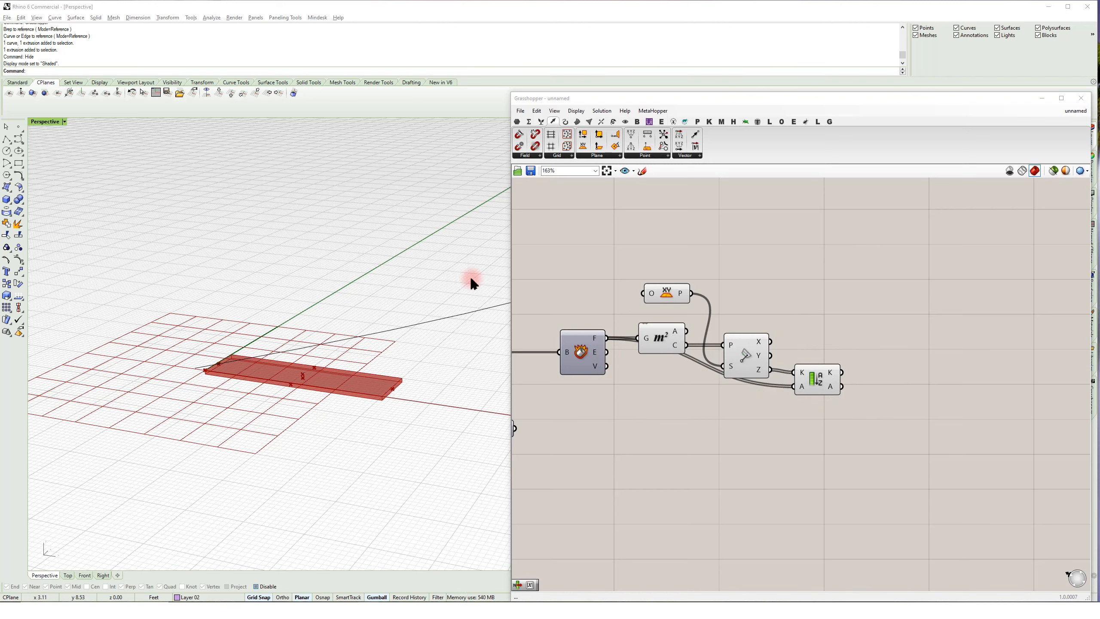
- Add a List Item component and connect the Sort List's A output to its list input
{"action": "double_click", "coordinate": [904, 418]}
{"action": "type", "text": "item"}
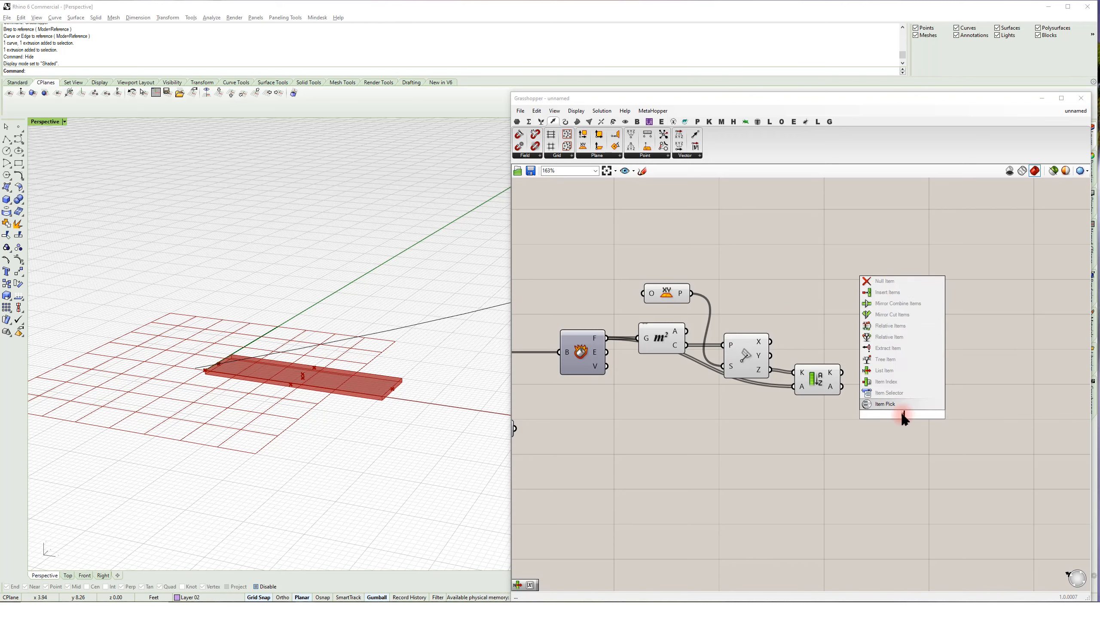
{"action": "key", "text": "Up"}
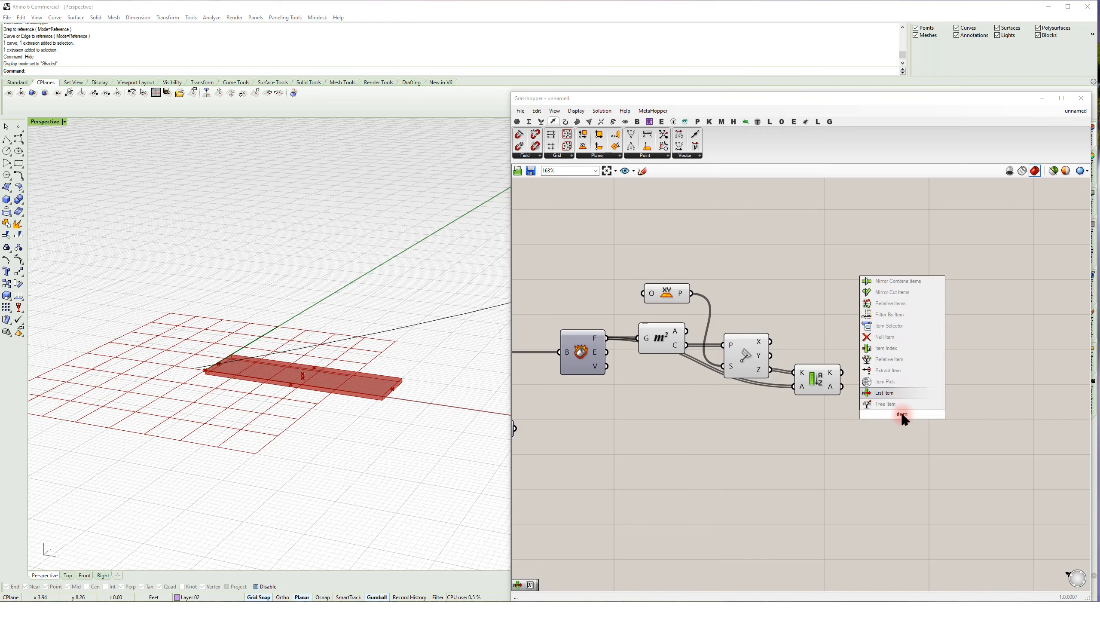
{"action": "key", "text": "Return"}
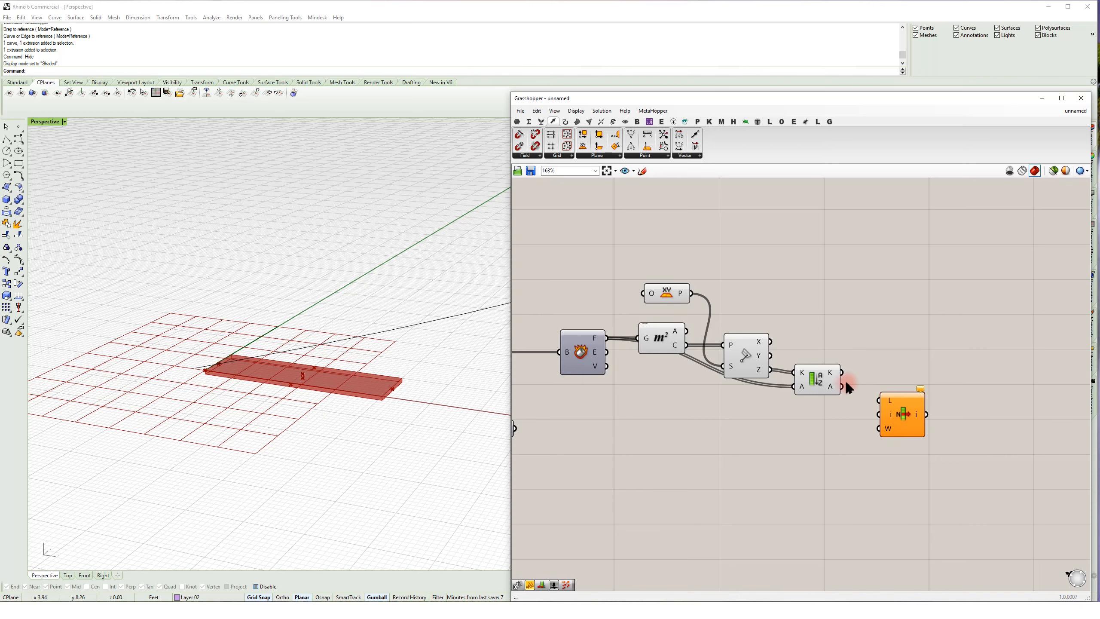
{"action": "left_click_drag", "start_coordinate": [843, 387], "coordinate": [881, 395]}
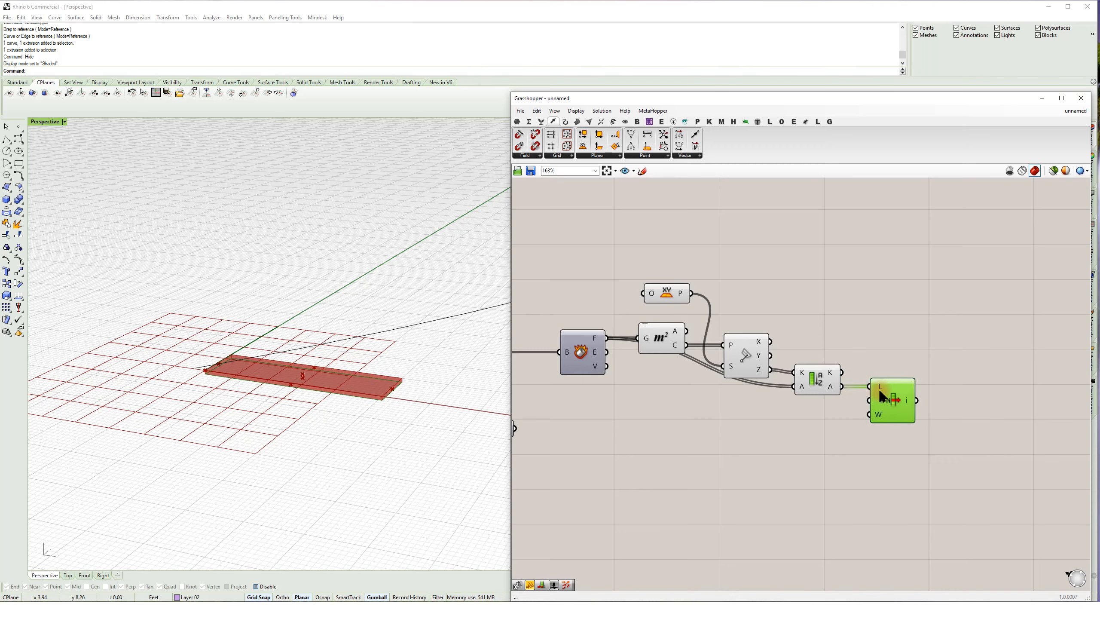
- Connect a Panel to the Sort List's keys output and place it above the List Item to read the sorted heights
{"action": "left_click", "coordinate": [892, 340]}
{"action": "double_click", "coordinate": [889, 336]}
{"action": "type", "text": "\""}
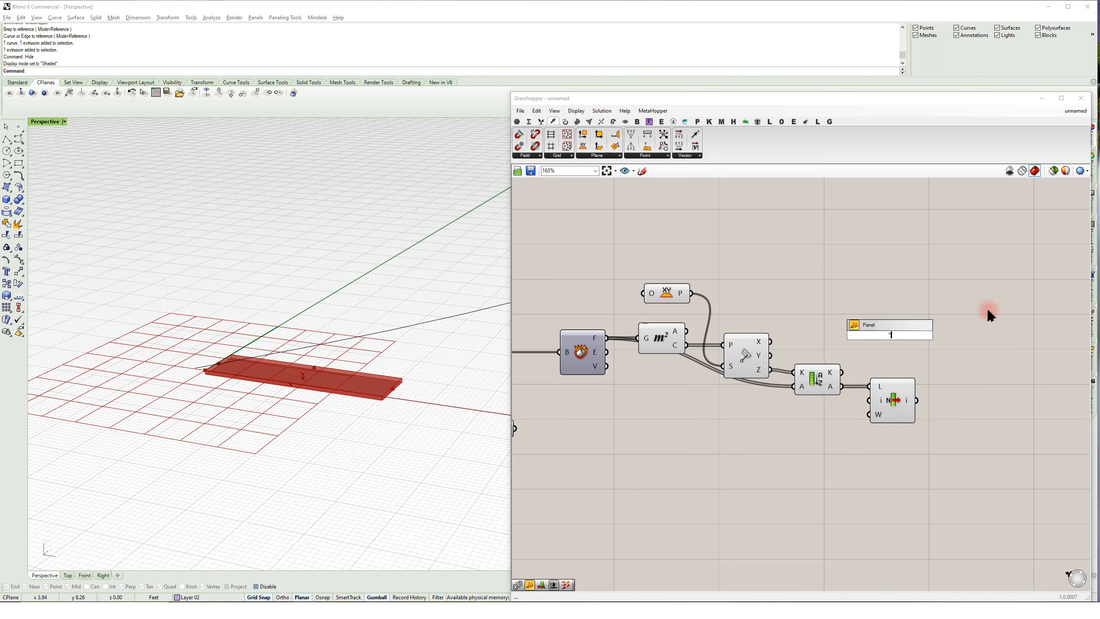
{"action": "key", "text": "Return"}
{"action": "left_click", "coordinate": [898, 329]}
{"action": "left_click_drag", "start_coordinate": [841, 372], "coordinate": [850, 319]}
{"action": "left_click_drag", "start_coordinate": [912, 353], "coordinate": [910, 367]}
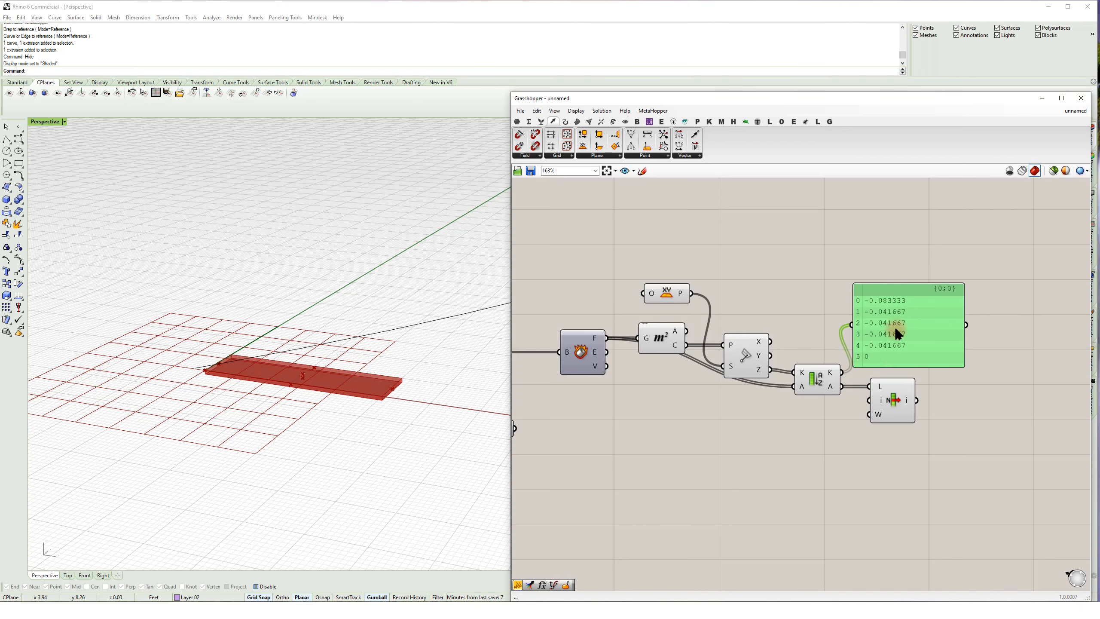
{"action": "left_click_drag", "start_coordinate": [895, 331], "coordinate": [911, 329]}
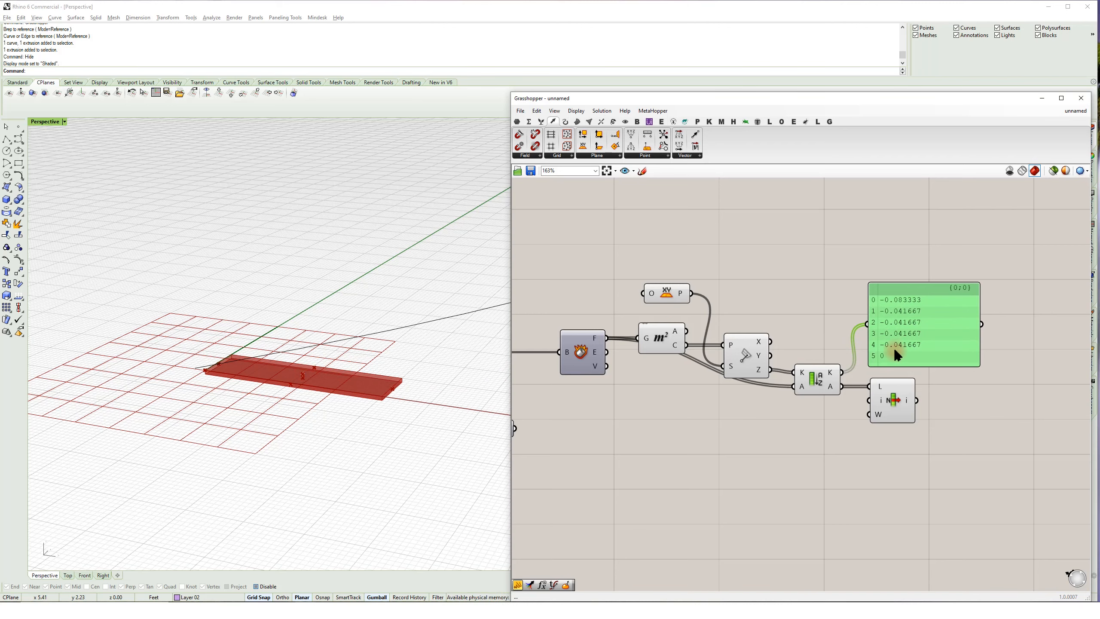
{"action": "left_click_drag", "start_coordinate": [898, 353], "coordinate": [908, 328]}
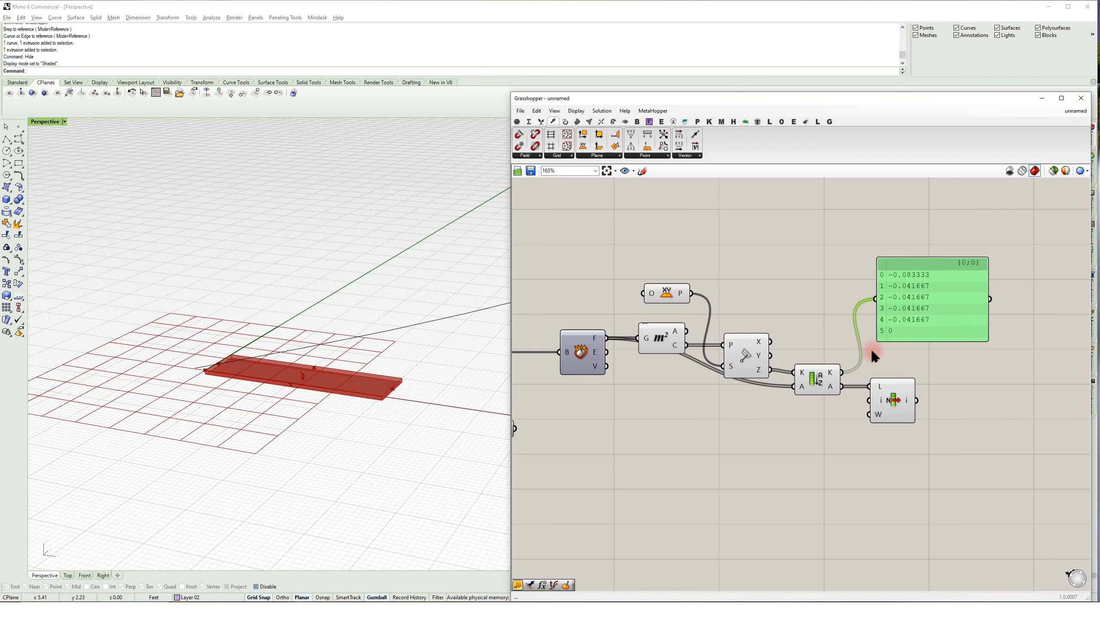
- Reverse the Sort List's A output and select the List Item to check which face it picks
{"action": "right_click", "coordinate": [831, 393]}
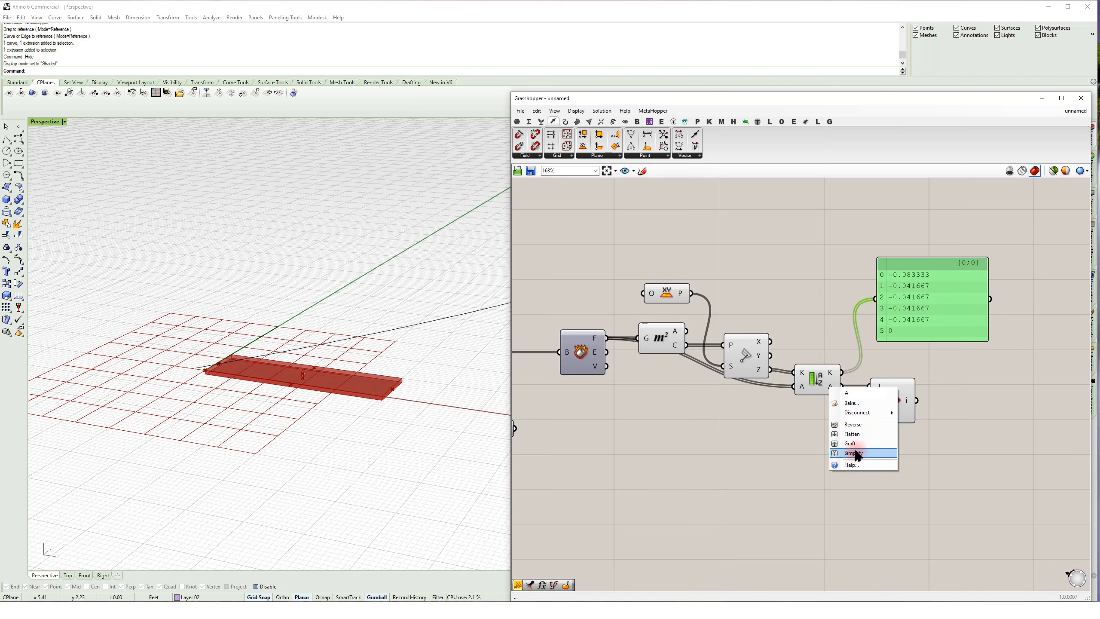
{"action": "left_click", "coordinate": [861, 425]}
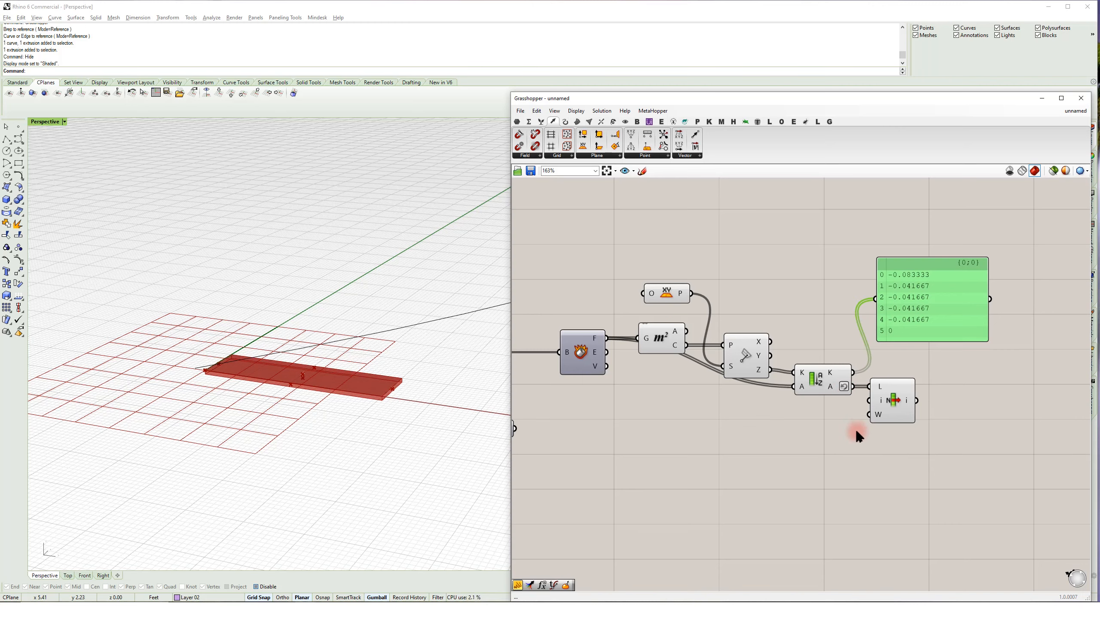
{"action": "left_click", "coordinate": [893, 395]}
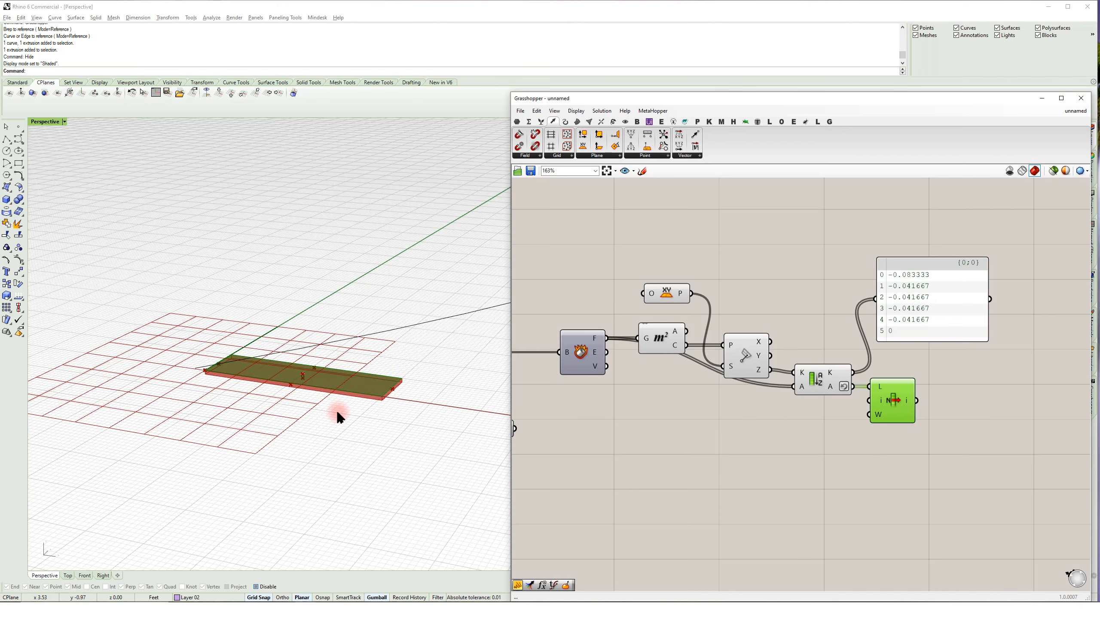
- Turn off the preview of the XY Plane, Area, Plane Coordinates and Sort List components
{"action": "left_click_drag", "start_coordinate": [819, 420], "coordinate": [658, 272]}
{"action": "middle_click", "coordinate": [656, 259]}
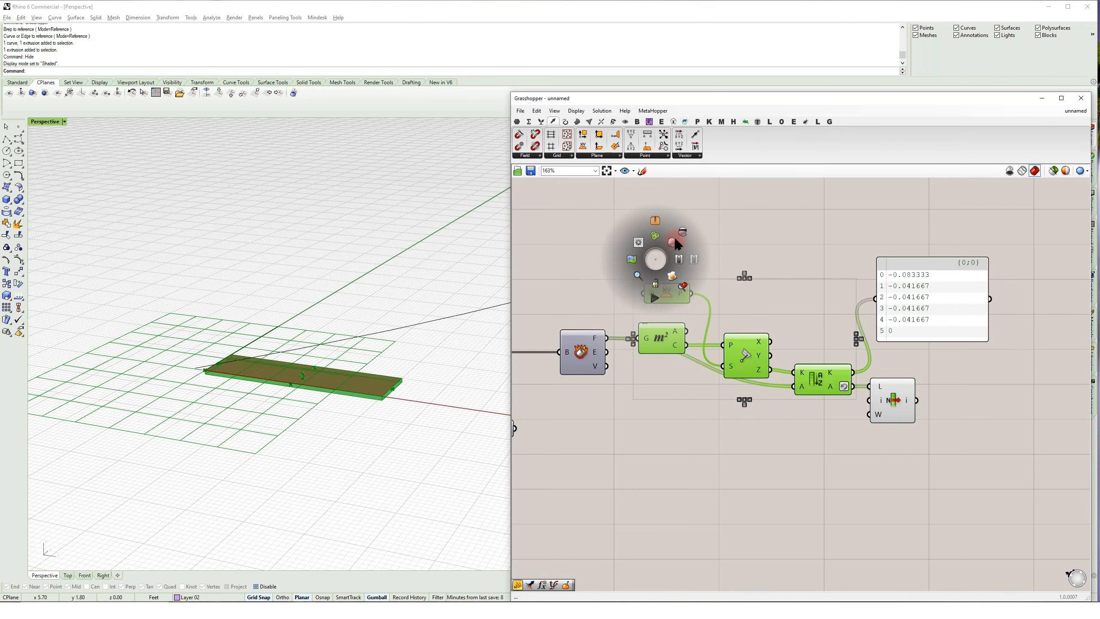
{"action": "left_click", "coordinate": [684, 235]}
{"action": "left_click", "coordinate": [684, 223]}
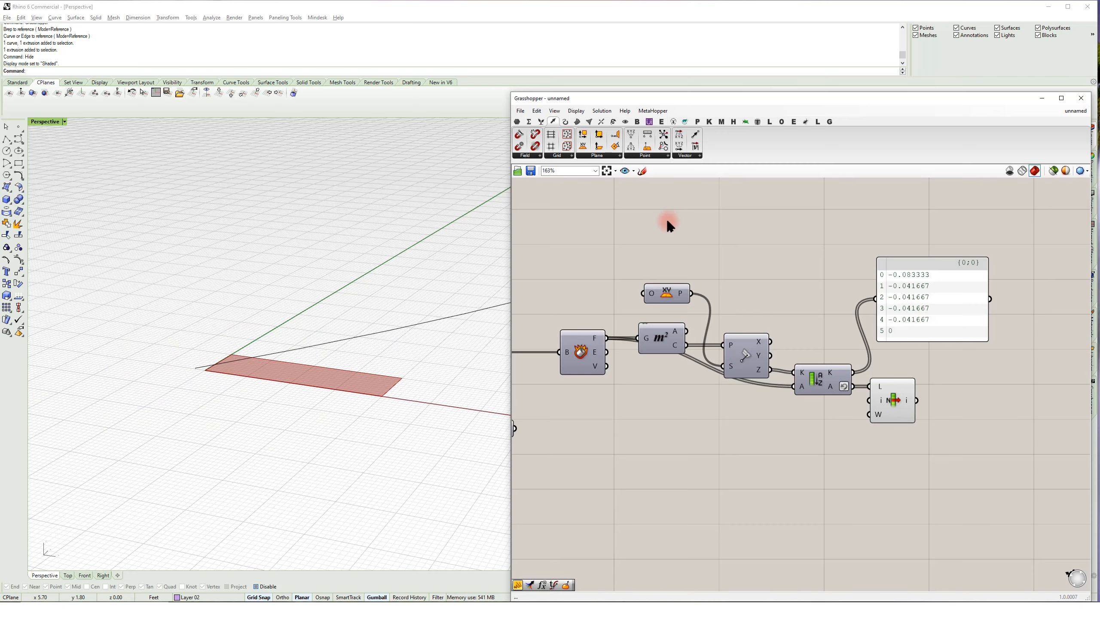
- Delete the Panel connected to the Sort List's keys output
{"action": "left_click", "coordinate": [960, 268]}
{"action": "key", "text": "Delete"}
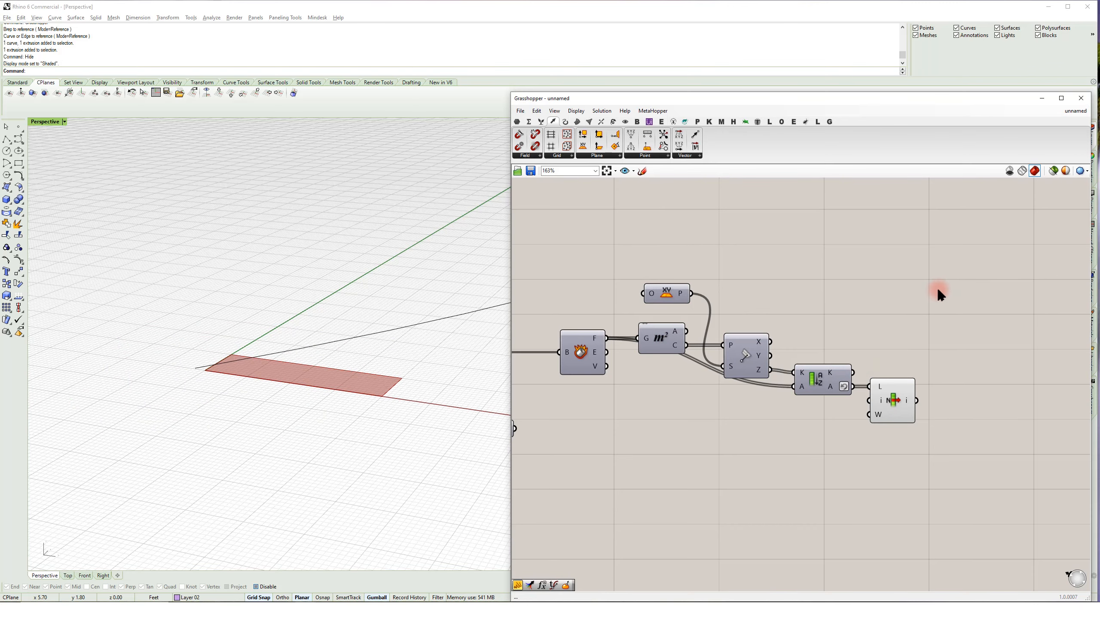
{"action": "mouse_move", "coordinate": [249, 368]}
{"action": "right_mouse_down"}
{"action": "mouse_move", "coordinate": [243, 359]}
{"action": "mouse_move", "coordinate": [240, 380]}
{"action": "right_mouse_up"}
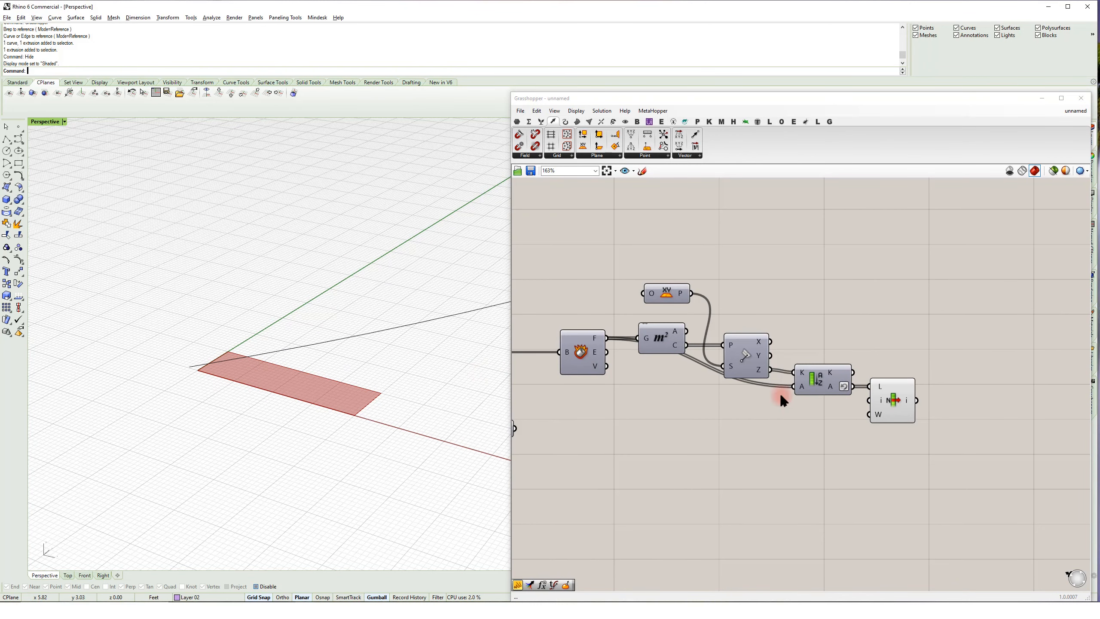
{"action": "right_click_drag", "start_coordinate": [953, 403], "coordinate": [907, 385]}
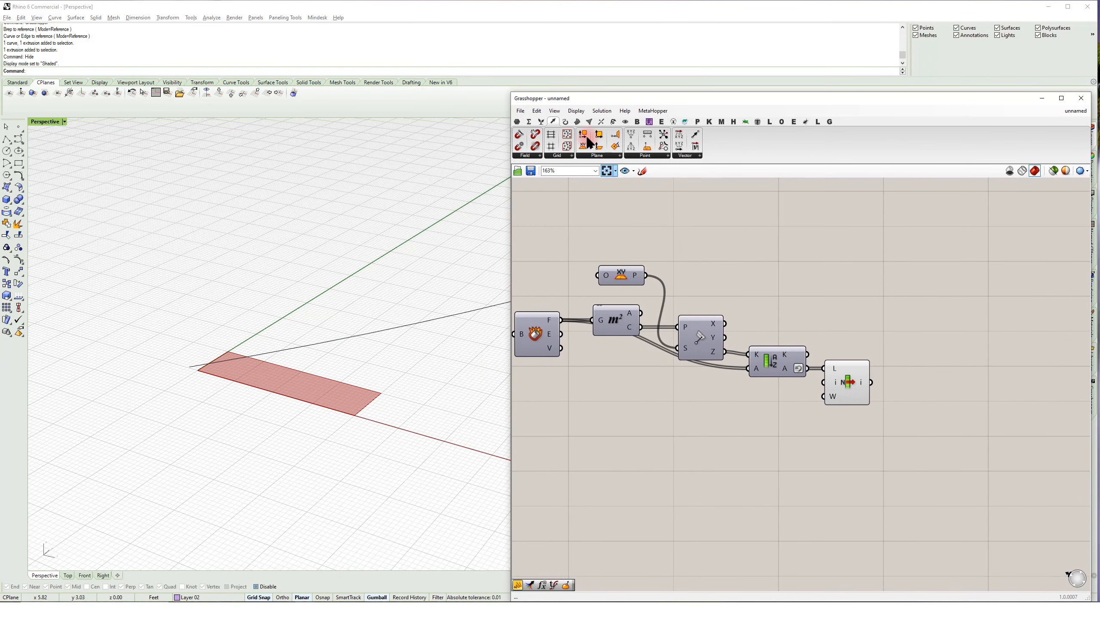
- Add a Deconstruct Brep component after the List Item and connect the List Item's output to its B input
{"action": "left_click", "coordinate": [577, 122]}
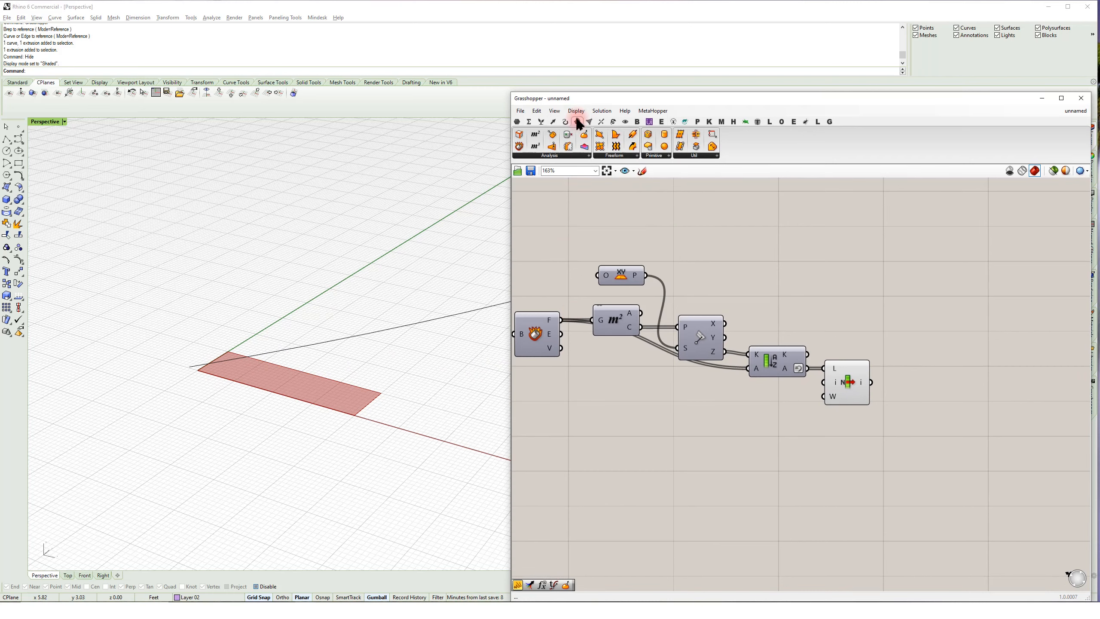
{"action": "left_click_drag", "start_coordinate": [522, 149], "coordinate": [949, 396]}
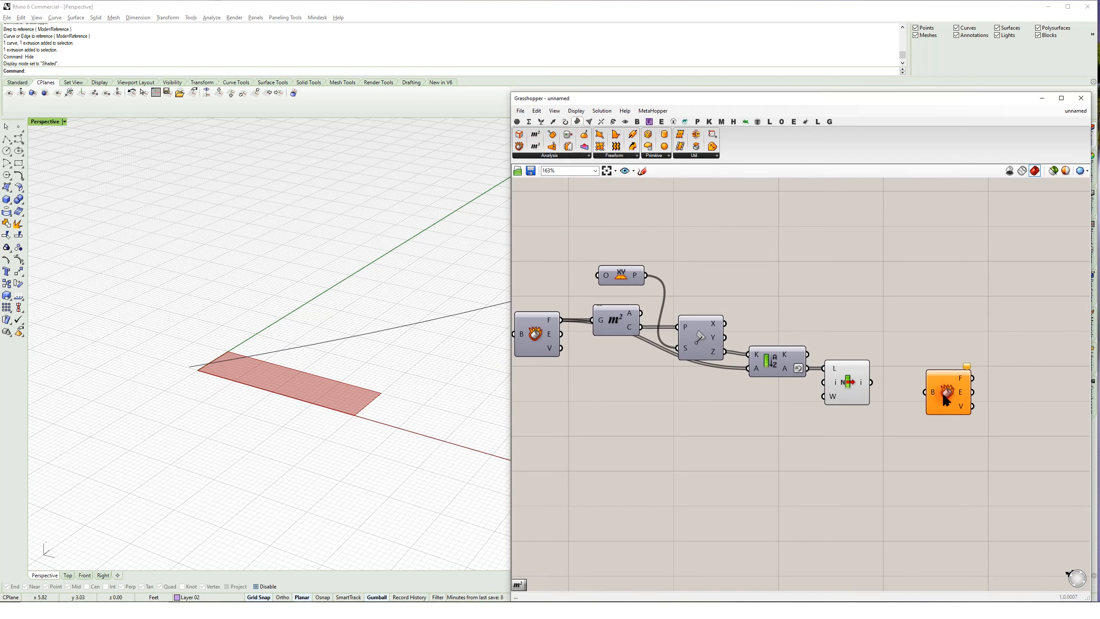
{"action": "left_click_drag", "start_coordinate": [871, 382], "coordinate": [925, 392]}
{"action": "left_click_drag", "start_coordinate": [940, 392], "coordinate": [924, 383]}
{"action": "right_click_drag", "start_coordinate": [984, 392], "coordinate": [882, 373]}
{"action": "double_click", "coordinate": [907, 349]}
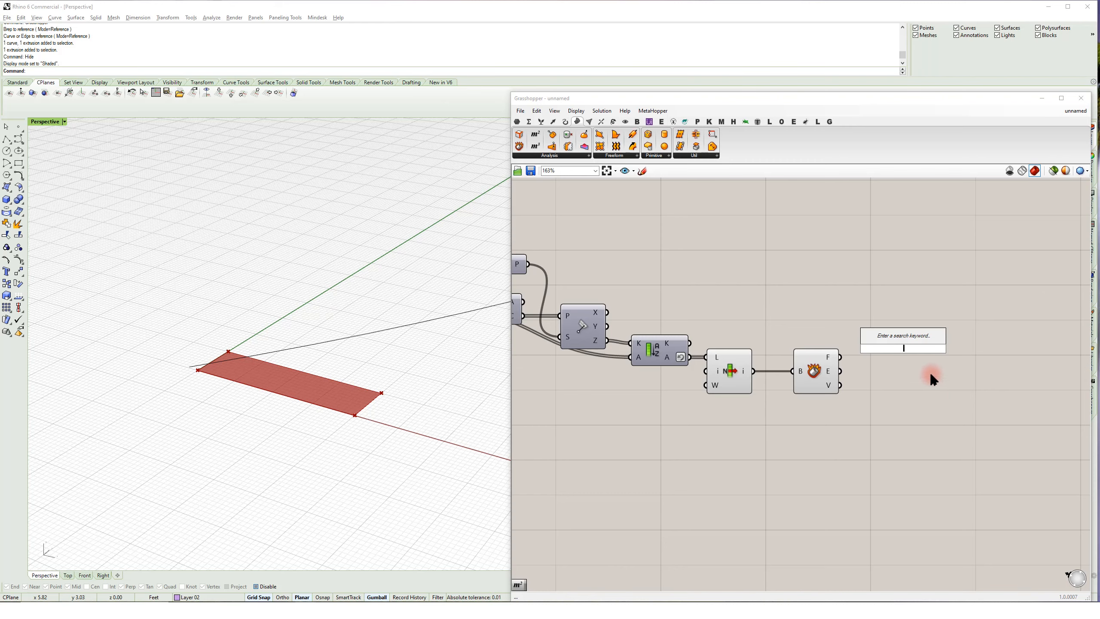
{"action": "left_click", "coordinate": [336, 342]}
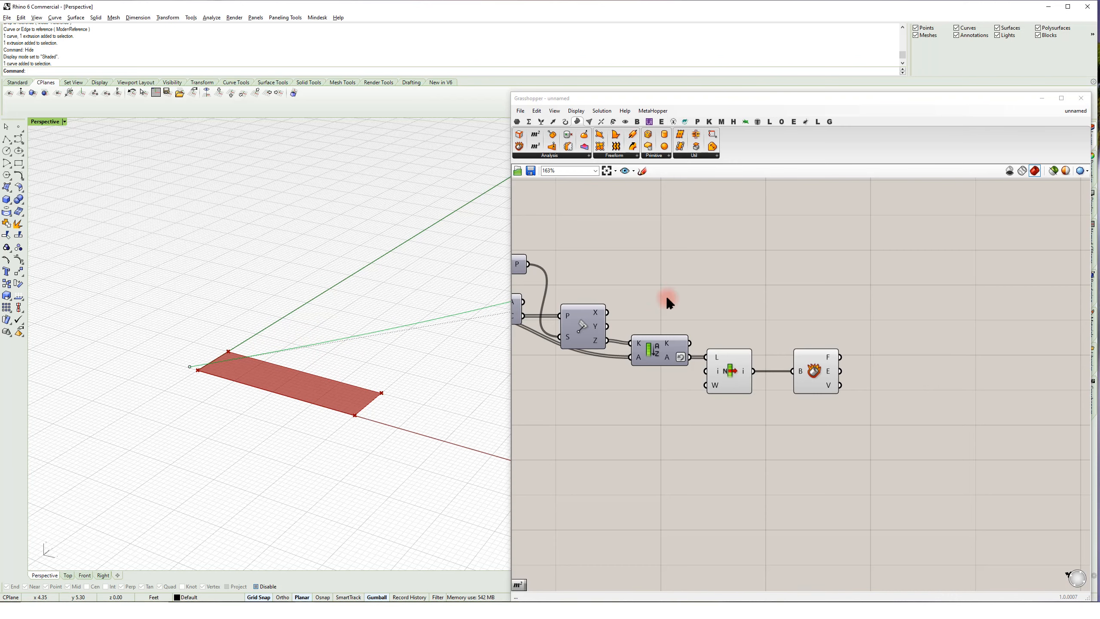
{"action": "right_click_drag", "start_coordinate": [665, 298], "coordinate": [819, 288]}
{"action": "scroll", "coordinate": [819, 287], "scroll_direction": "down", "scroll_amount": 2}
{"action": "right_click_drag", "start_coordinate": [950, 305], "coordinate": [867, 309]}
{"action": "scroll", "coordinate": [896, 306], "scroll_direction": "up", "scroll_amount": 3}
- Add an Evaluate Curve component with a reparameterized curve input and feed it the edges of the new Deconstruct Brep
{"action": "double_click", "coordinate": [897, 306]}
{"action": "type", "text": "eva"}
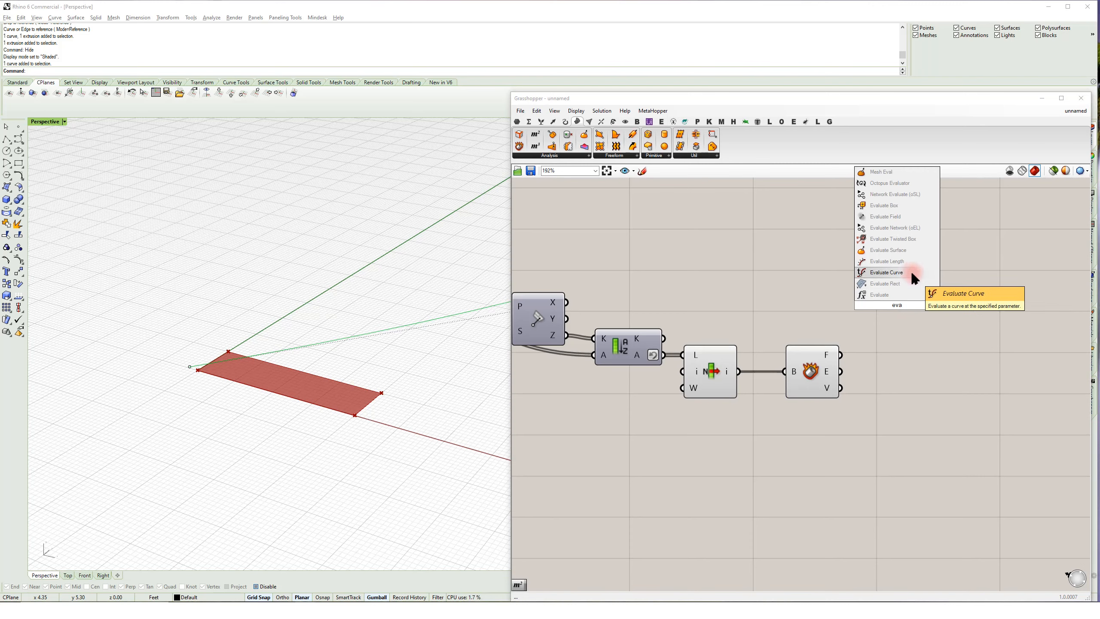
{"action": "left_click", "coordinate": [886, 272]}
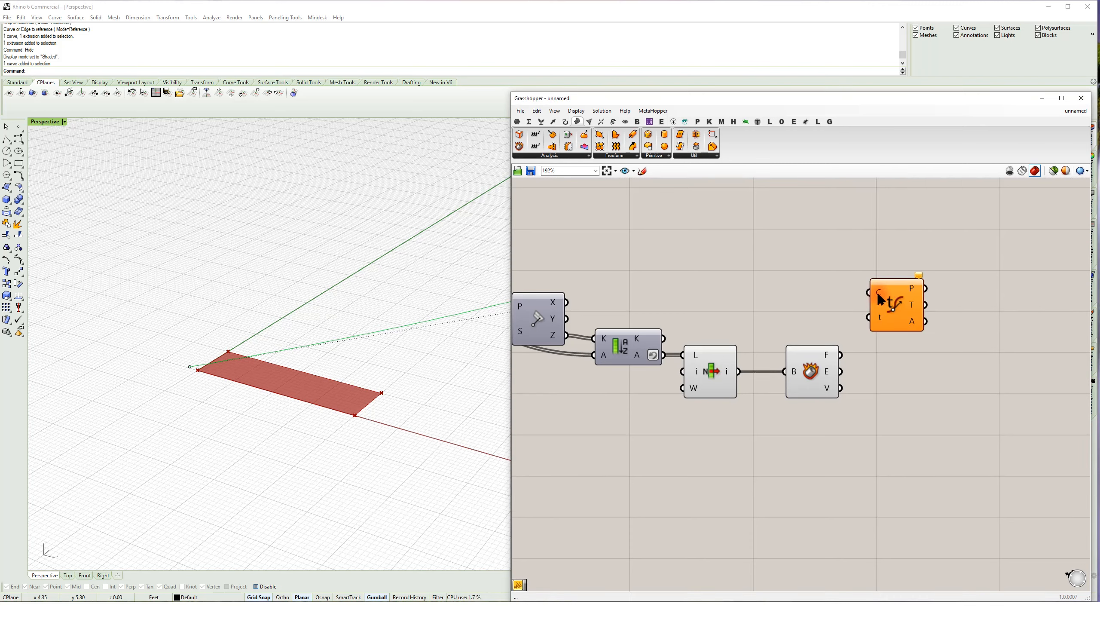
{"action": "right_click", "coordinate": [879, 294]}
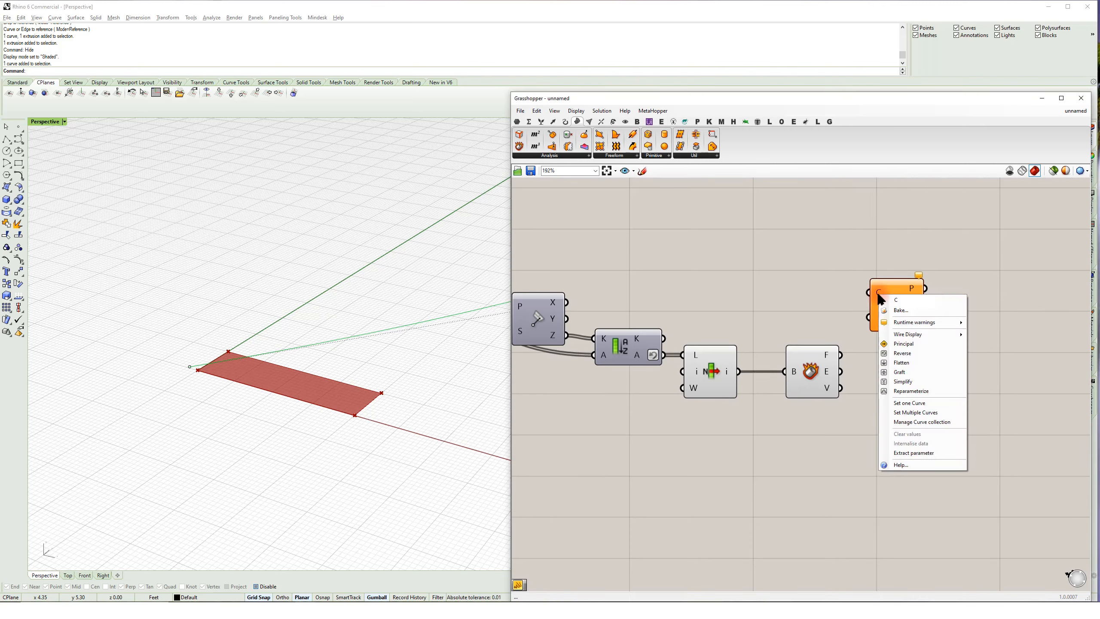
{"action": "left_click", "coordinate": [914, 392]}
{"action": "left_click_drag", "start_coordinate": [910, 312], "coordinate": [935, 338]}
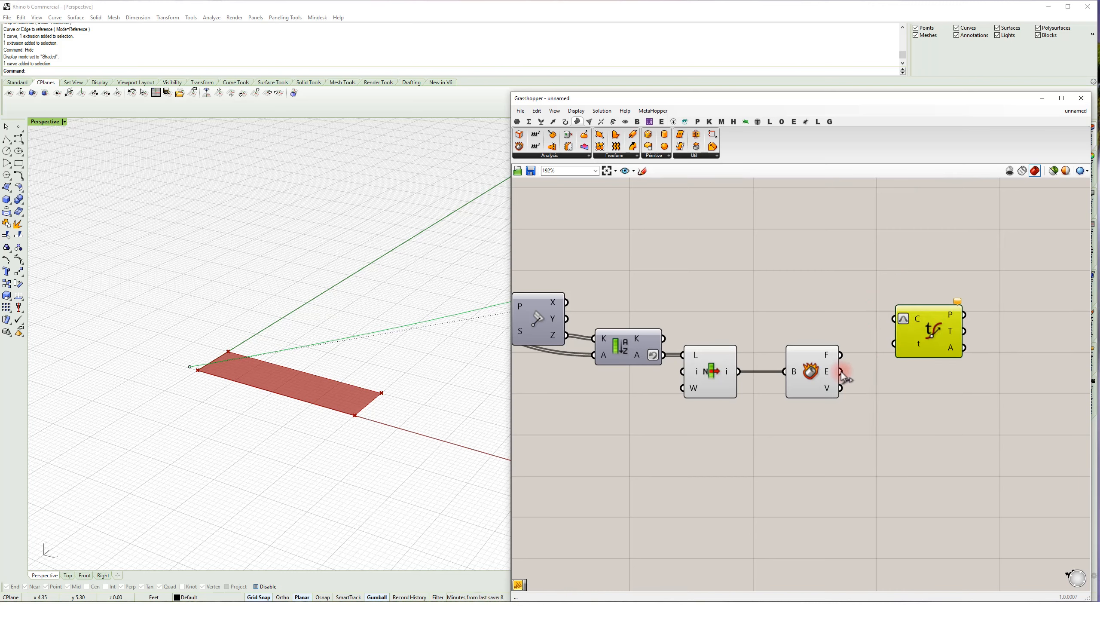
{"action": "left_click_drag", "start_coordinate": [841, 372], "coordinate": [966, 387]}
- Add a Panel containing .5 and connect it to the Evaluate Curve's t input
{"action": "double_click", "coordinate": [880, 432]}
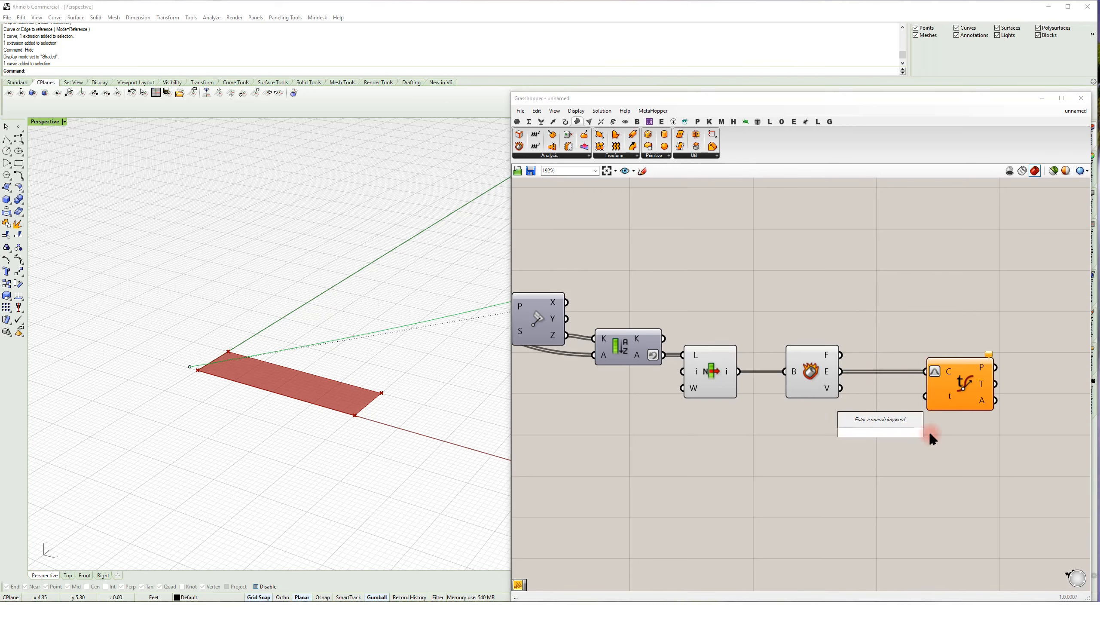
{"action": "type", "text": "\"5"}
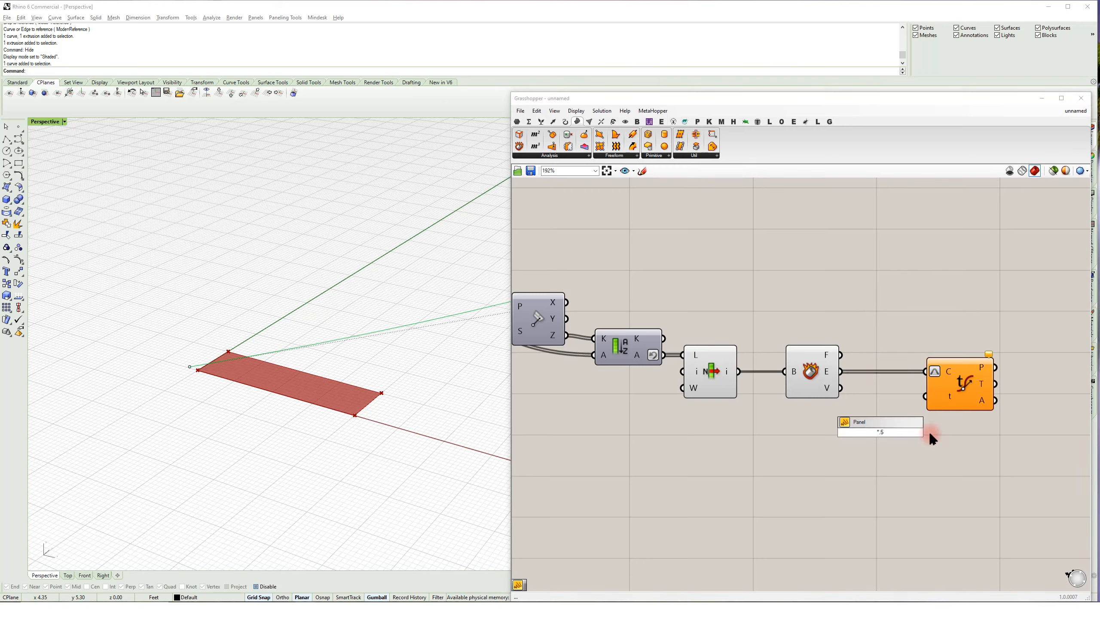
{"action": "type", "text": ".5"}
{"action": "key", "text": "Return"}
{"action": "left_click_drag", "start_coordinate": [865, 439], "coordinate": [827, 447]}
{"action": "left_click_drag", "start_coordinate": [903, 377], "coordinate": [925, 396]}
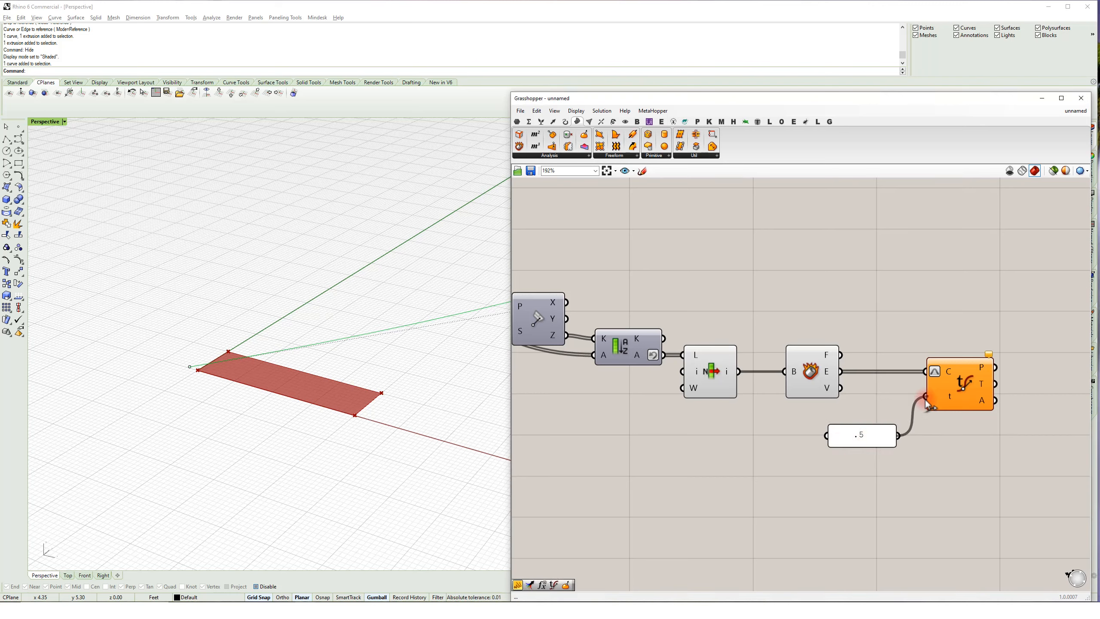
{"action": "mouse_move", "coordinate": [950, 378]}
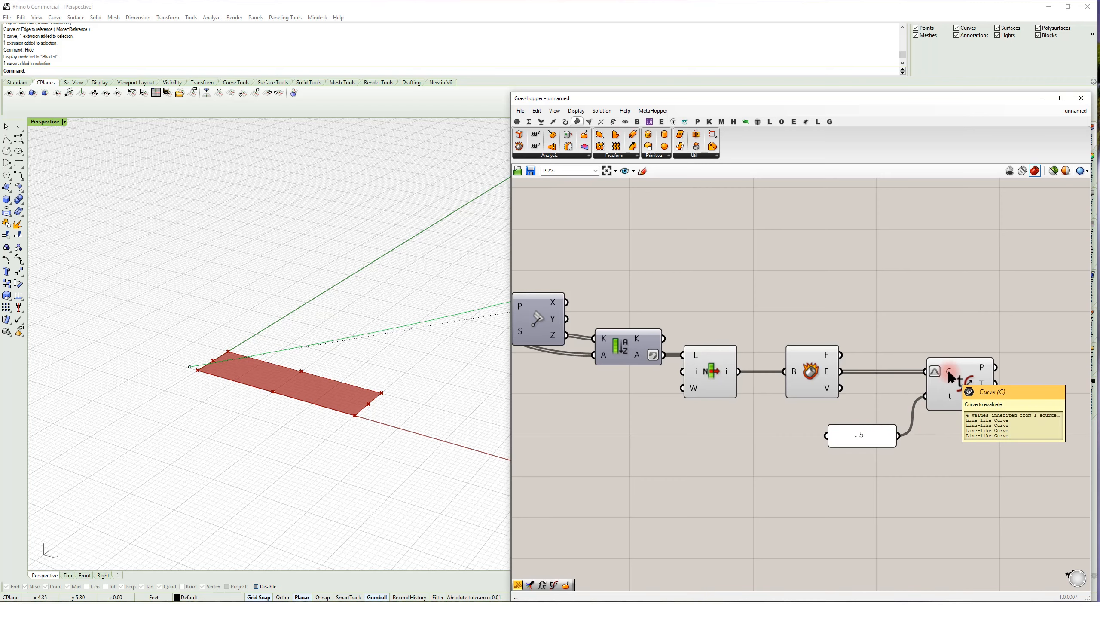
- Nudge the .5 Panel up and select Evaluate Curve to examine its points on the tread face's edges
{"action": "right_click_drag", "start_coordinate": [437, 330], "coordinate": [360, 168]}
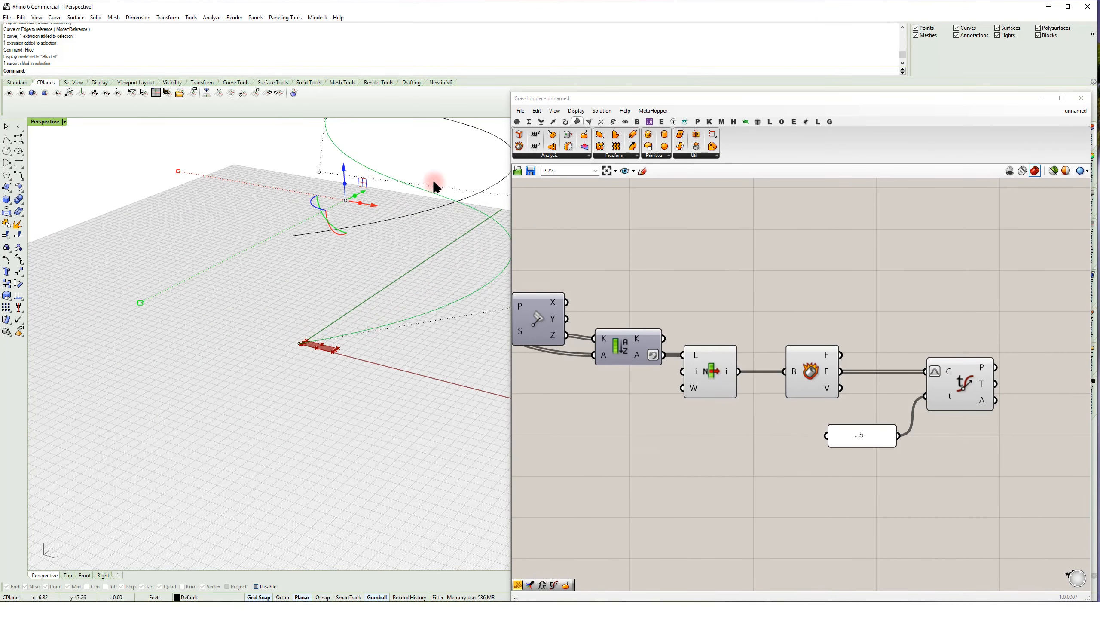
{"action": "scroll", "coordinate": [381, 260], "scroll_direction": "up", "scroll_amount": 5}
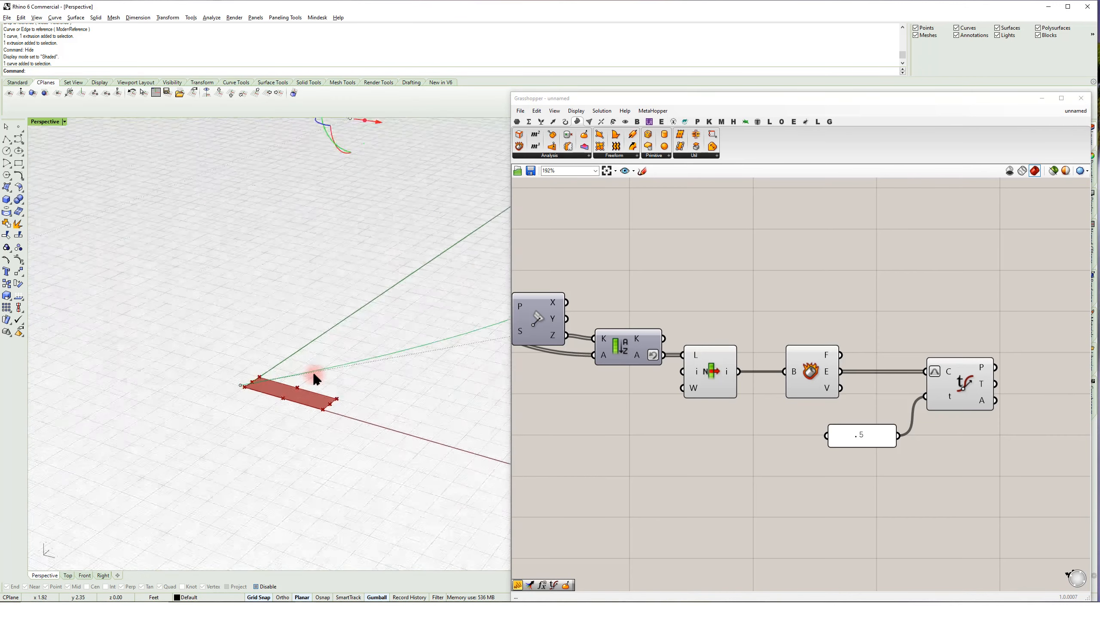
{"action": "mouse_move", "coordinate": [867, 438]}
{"action": "left_mouse_down"}
{"action": "mouse_move", "coordinate": [846, 406]}
{"action": "mouse_move", "coordinate": [860, 421]}
{"action": "left_mouse_up"}
{"action": "right_click_drag", "start_coordinate": [890, 432], "coordinate": [820, 432]}
{"action": "left_click", "coordinate": [877, 386]}
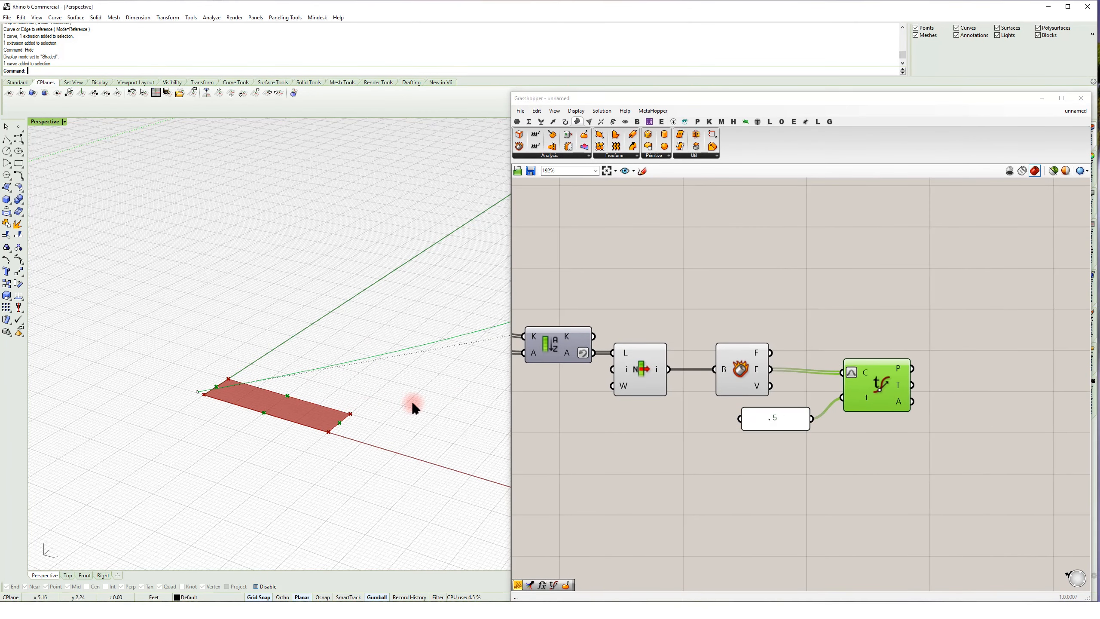
{"action": "scroll", "coordinate": [227, 401], "scroll_direction": "up", "scroll_amount": 3}
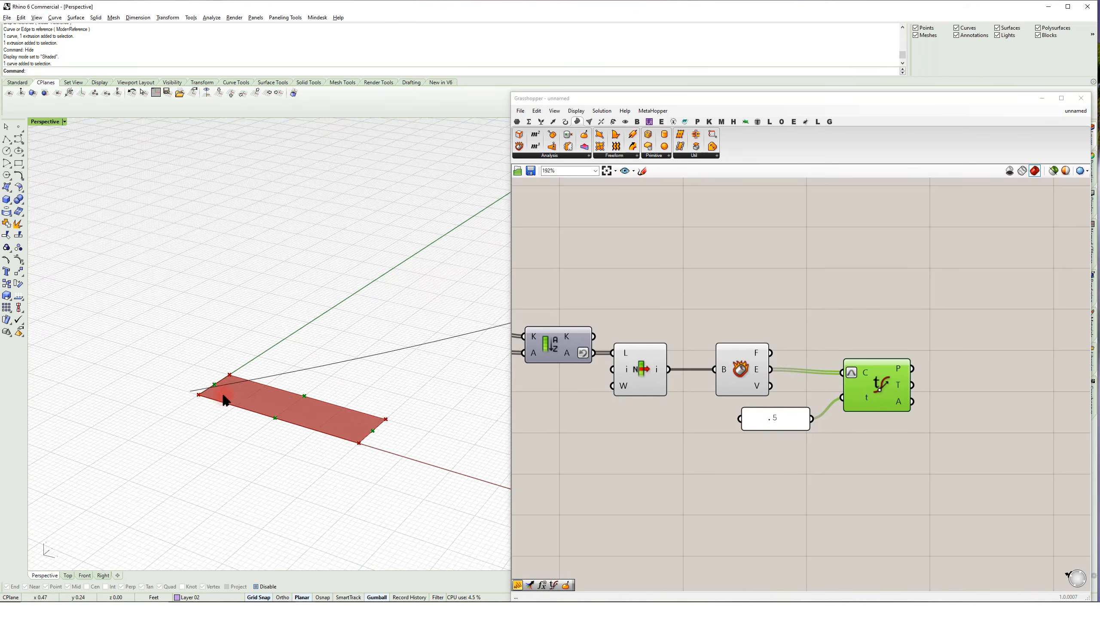
{"action": "scroll", "coordinate": [401, 401], "scroll_direction": "down", "scroll_amount": 3}
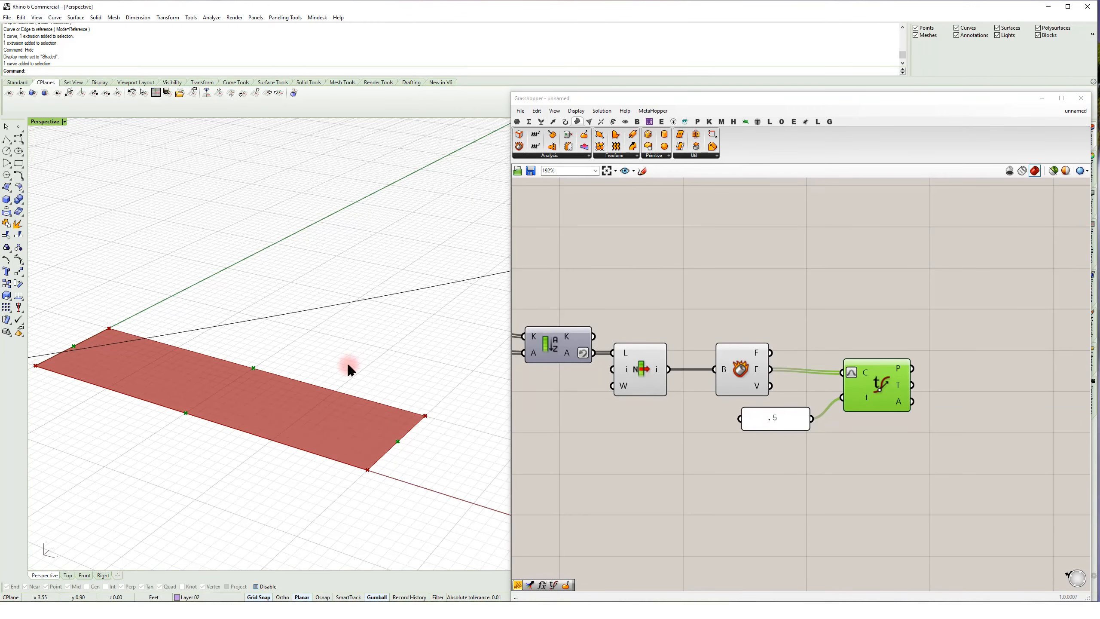
- Add a Curve Closest Point component and connect the Evaluate Curve's P output to its P input
{"action": "left_click_drag", "start_coordinate": [862, 384], "coordinate": [860, 377]}
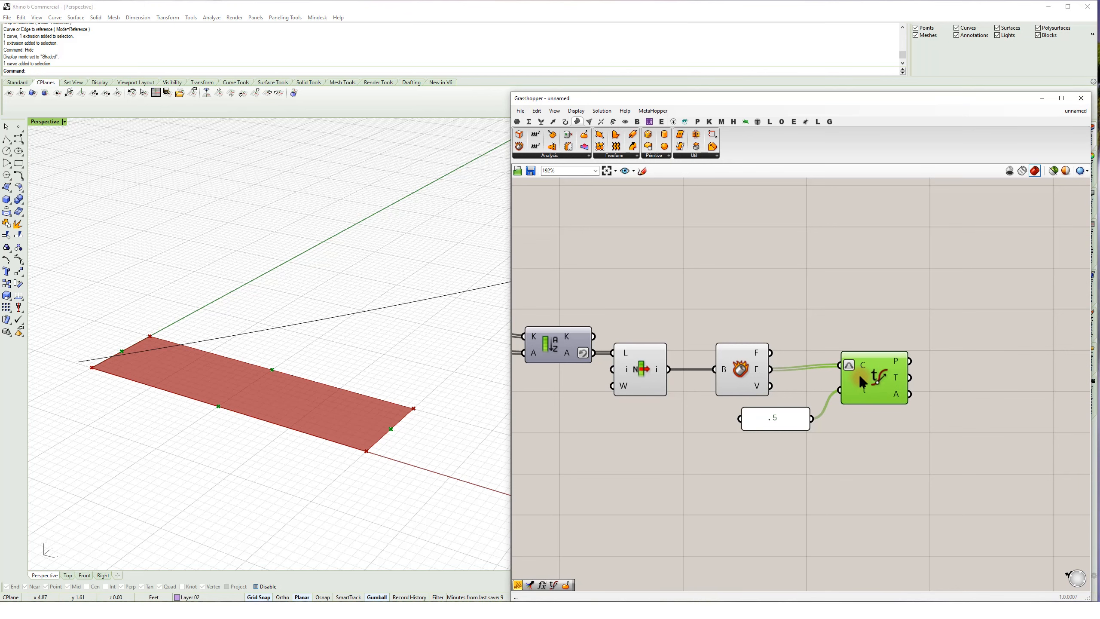
{"action": "double_click", "coordinate": [926, 324]}
{"action": "type", "text": "cp"}
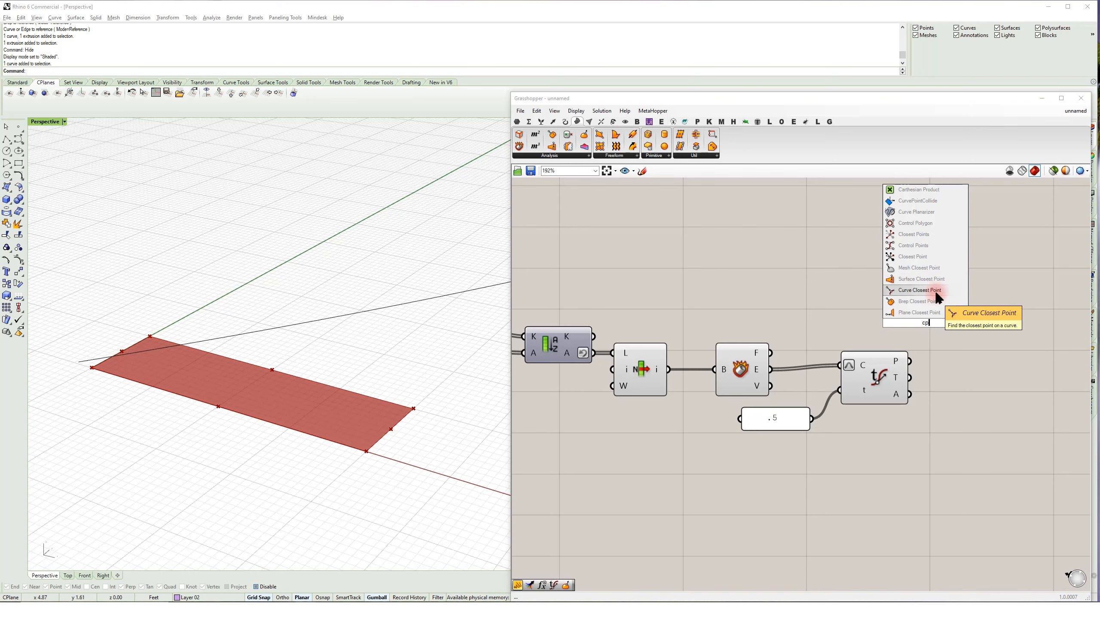
{"action": "left_click", "coordinate": [941, 298]}
{"action": "left_click_drag", "start_coordinate": [940, 300], "coordinate": [981, 336]}
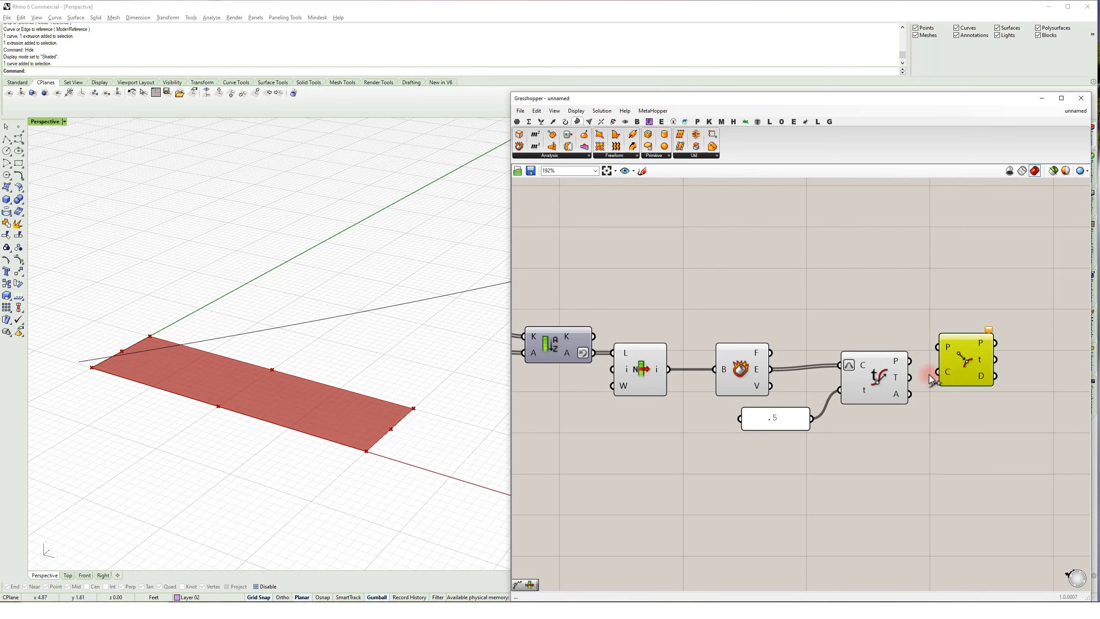
{"action": "left_click", "coordinate": [888, 385]}
{"action": "left_click_drag", "start_coordinate": [888, 383], "coordinate": [886, 383]}
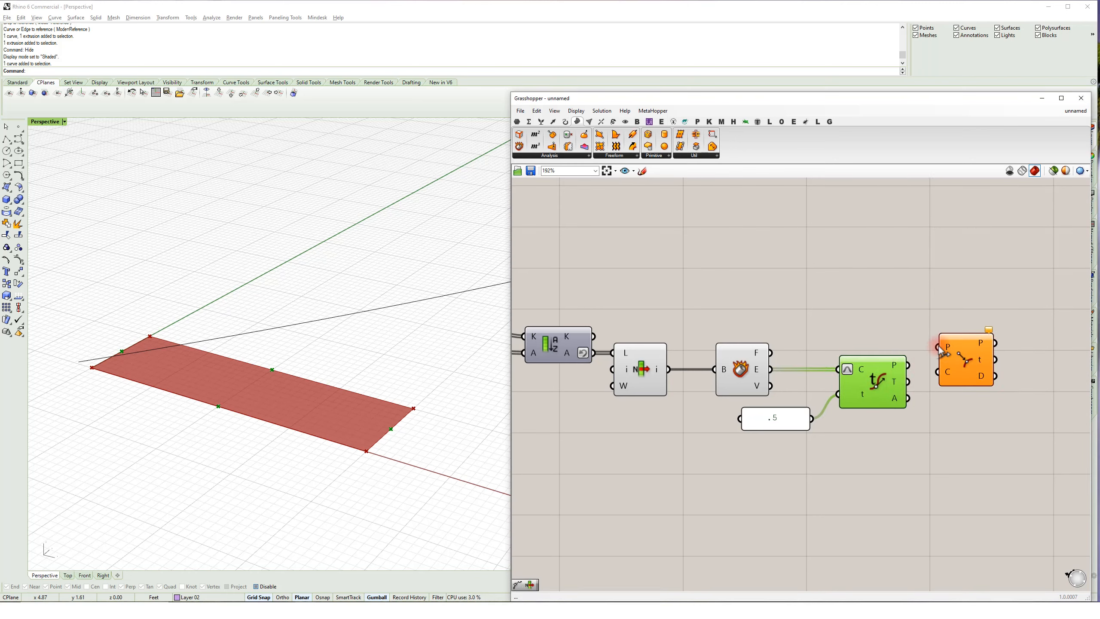
{"action": "left_click_drag", "start_coordinate": [945, 353], "coordinate": [922, 378]}
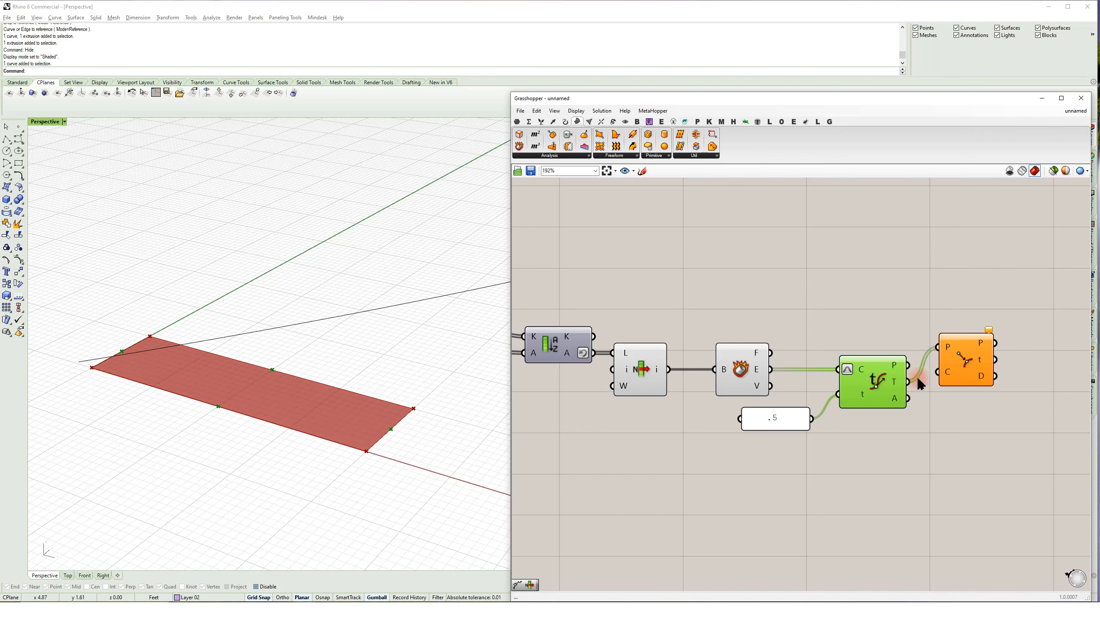
{"action": "left_click_drag", "start_coordinate": [910, 366], "coordinate": [940, 347]}
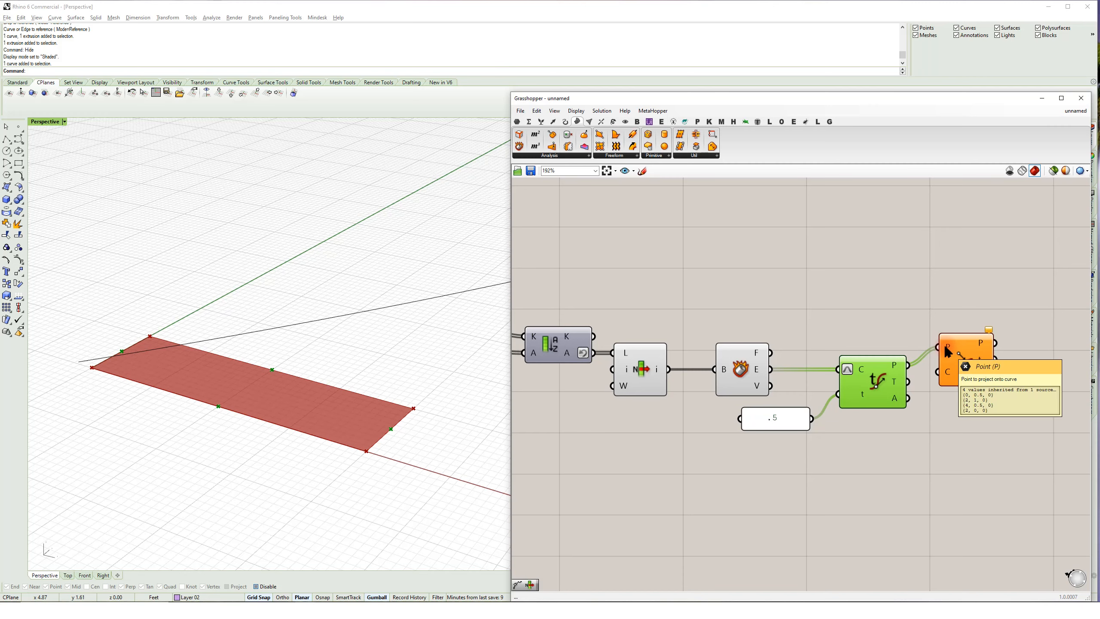
- Connect the guide Curve parameter to the Curve Closest Point's C input and reparameterize that parameter
{"action": "scroll", "coordinate": [949, 375], "scroll_direction": "down", "scroll_amount": 4}
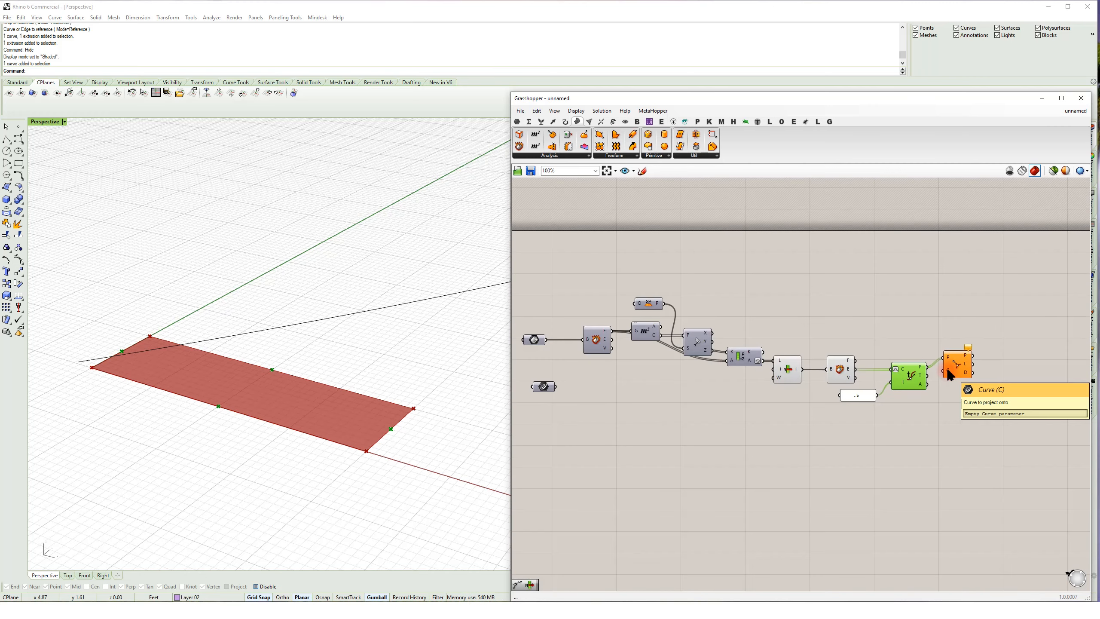
{"action": "left_click_drag", "start_coordinate": [955, 371], "coordinate": [956, 398]}
{"action": "left_click_drag", "start_coordinate": [606, 390], "coordinate": [946, 408]}
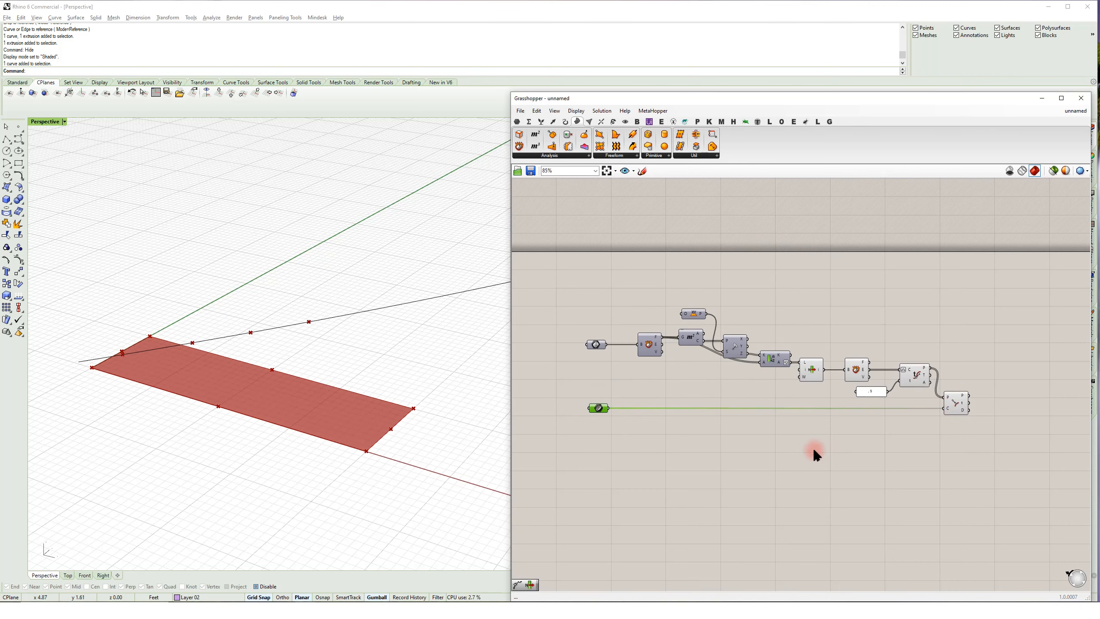
{"action": "right_click", "coordinate": [596, 410]}
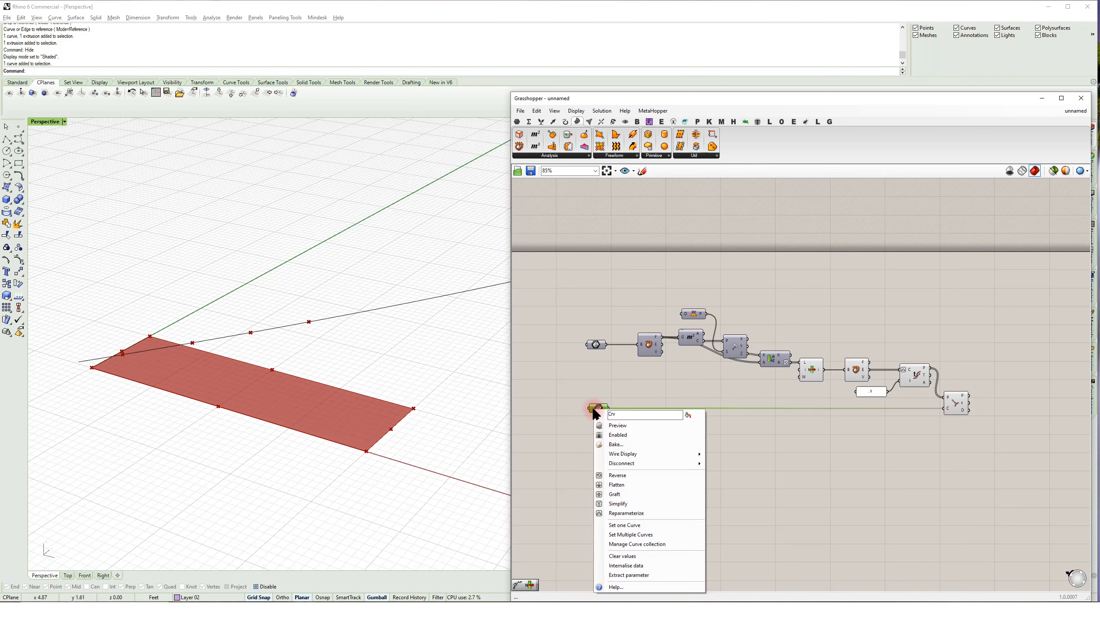
{"action": "left_click", "coordinate": [628, 513]}
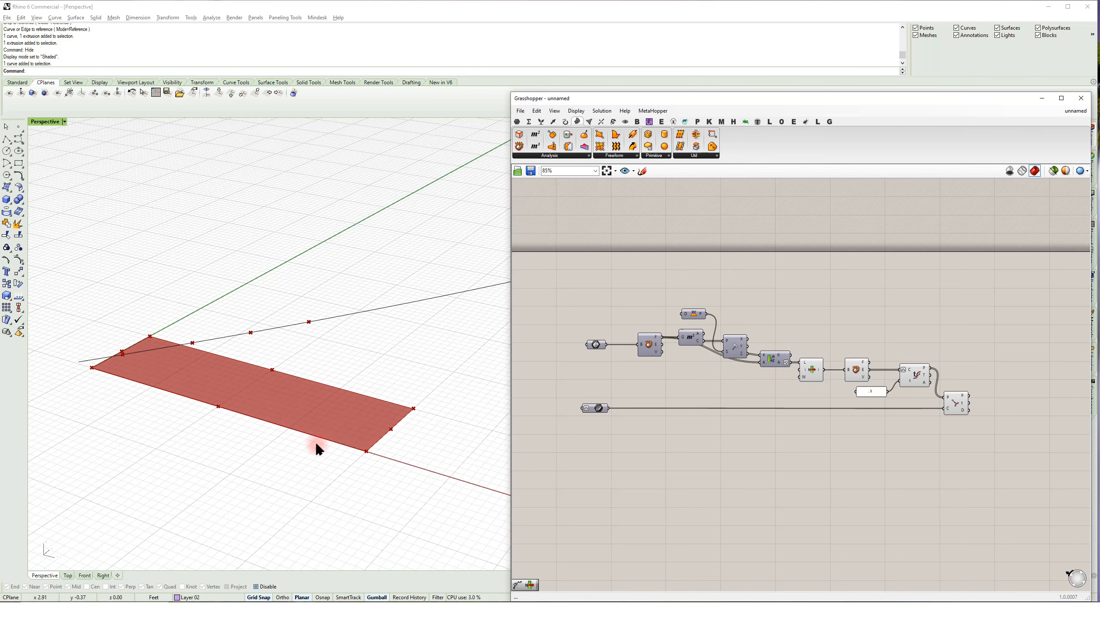
- Add a Sort List component and connect the Curve Closest Point's D output to its K input
{"action": "right_click_drag", "start_coordinate": [978, 387], "coordinate": [922, 379]}
{"action": "scroll", "coordinate": [956, 391], "scroll_direction": "up", "scroll_amount": 4}
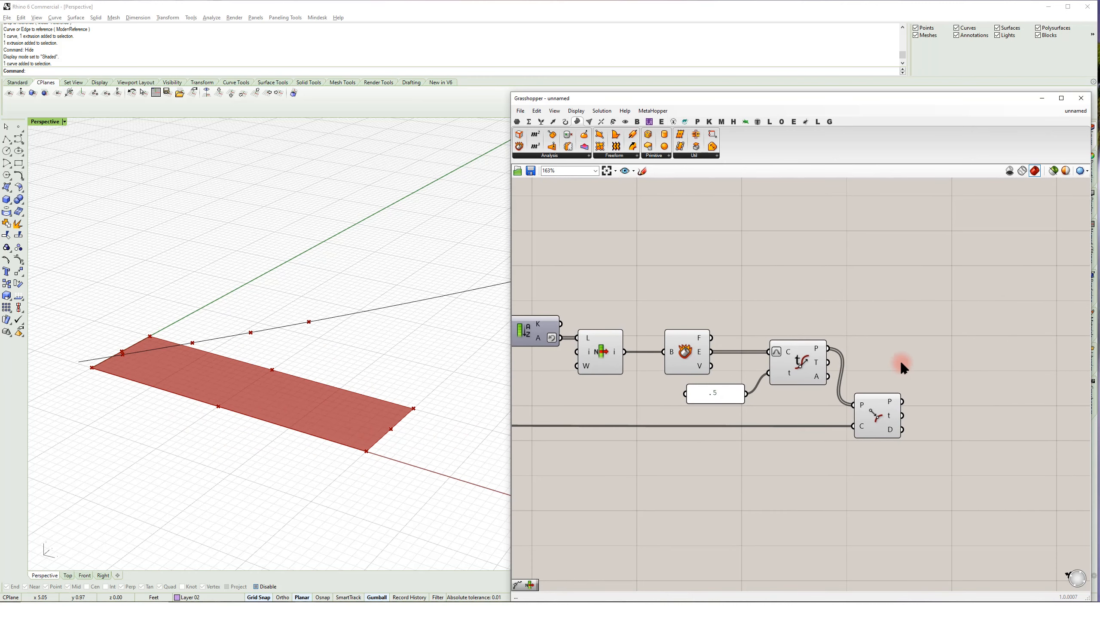
{"action": "right_click_drag", "start_coordinate": [917, 349], "coordinate": [877, 357]}
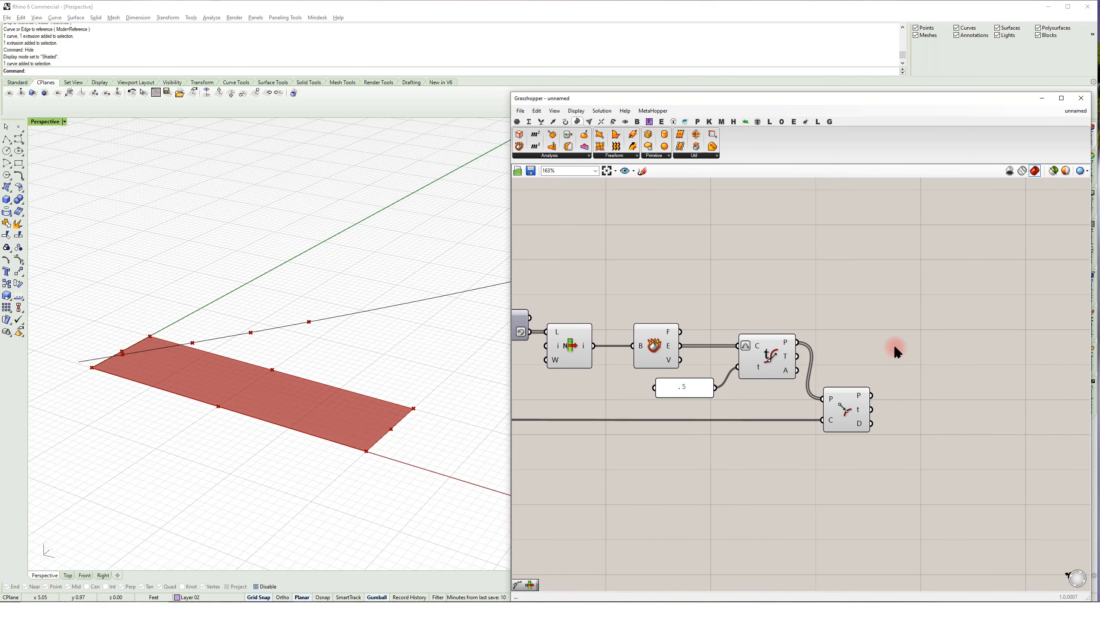
{"action": "double_click", "coordinate": [895, 344]}
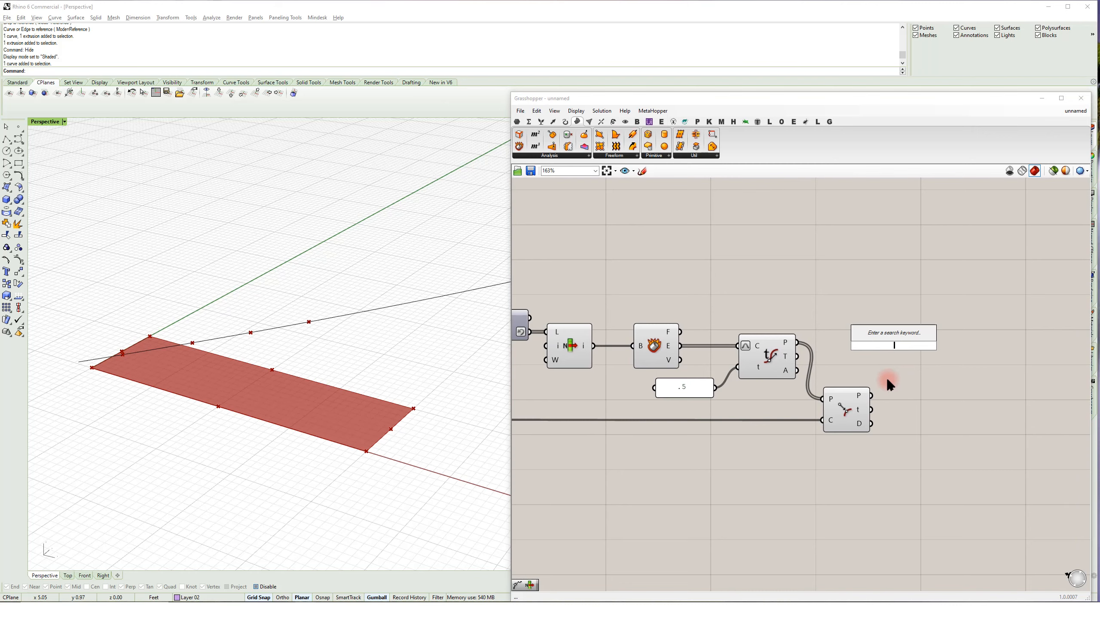
{"action": "type", "text": "sor"}
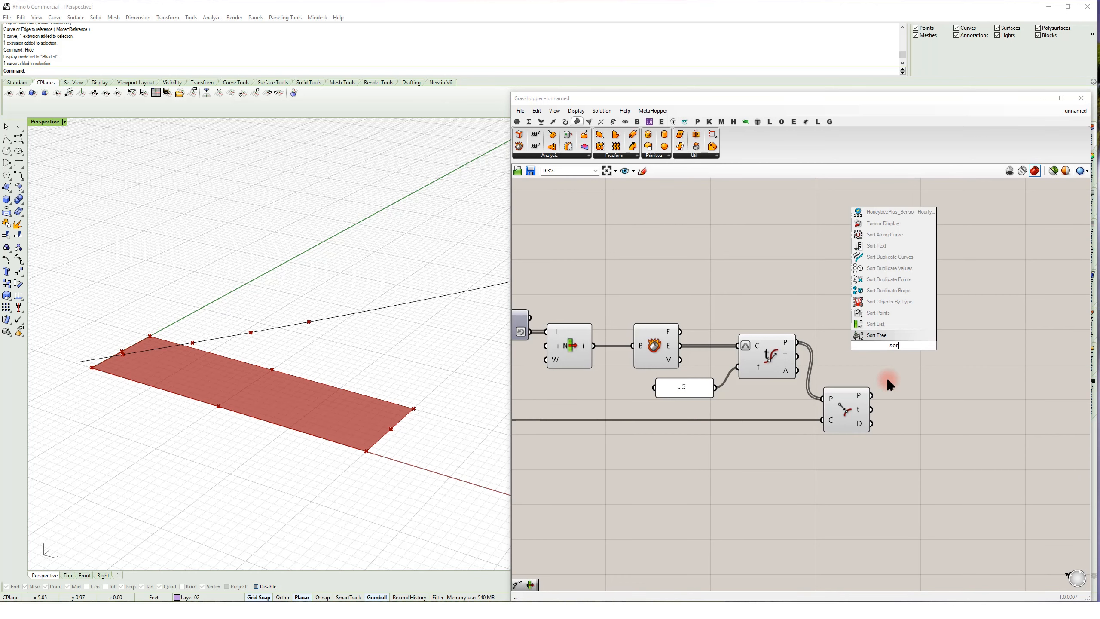
{"action": "left_click", "coordinate": [876, 324]}
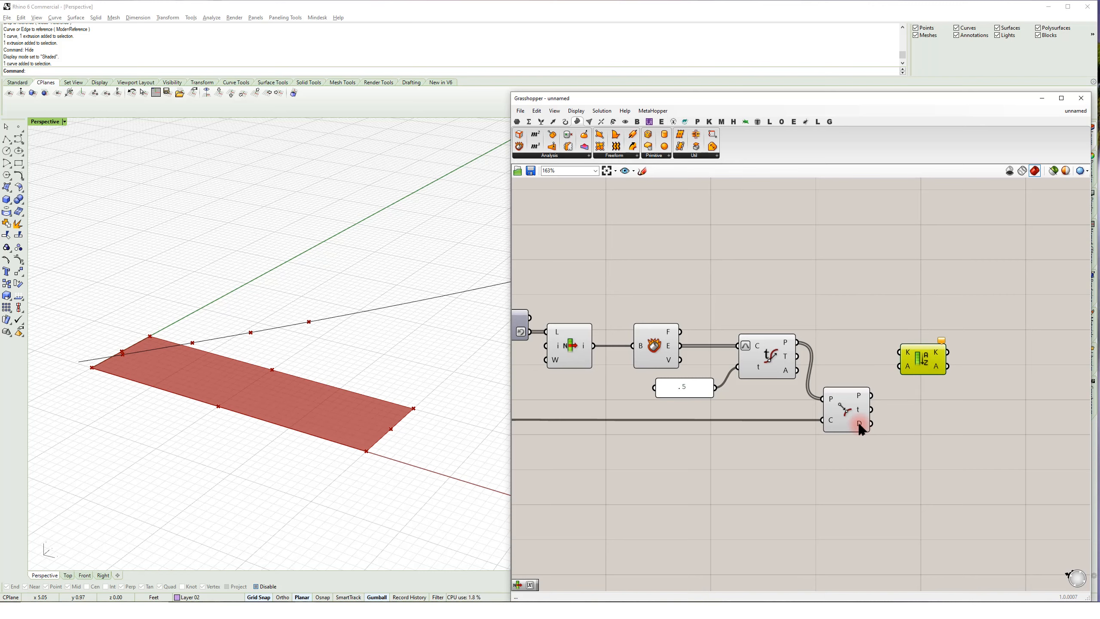
{"action": "left_click_drag", "start_coordinate": [871, 424], "coordinate": [899, 352]}
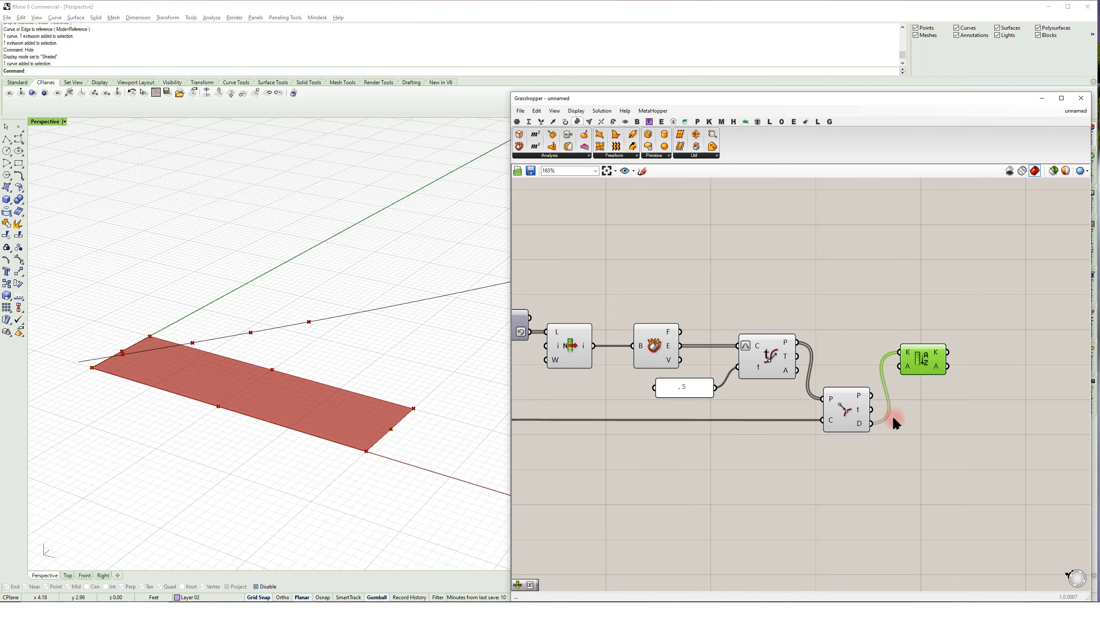
- Connect the Deconstruct Brep's E output to the new Sort List's A input
{"action": "right_click_drag", "start_coordinate": [916, 401], "coordinate": [947, 390]}
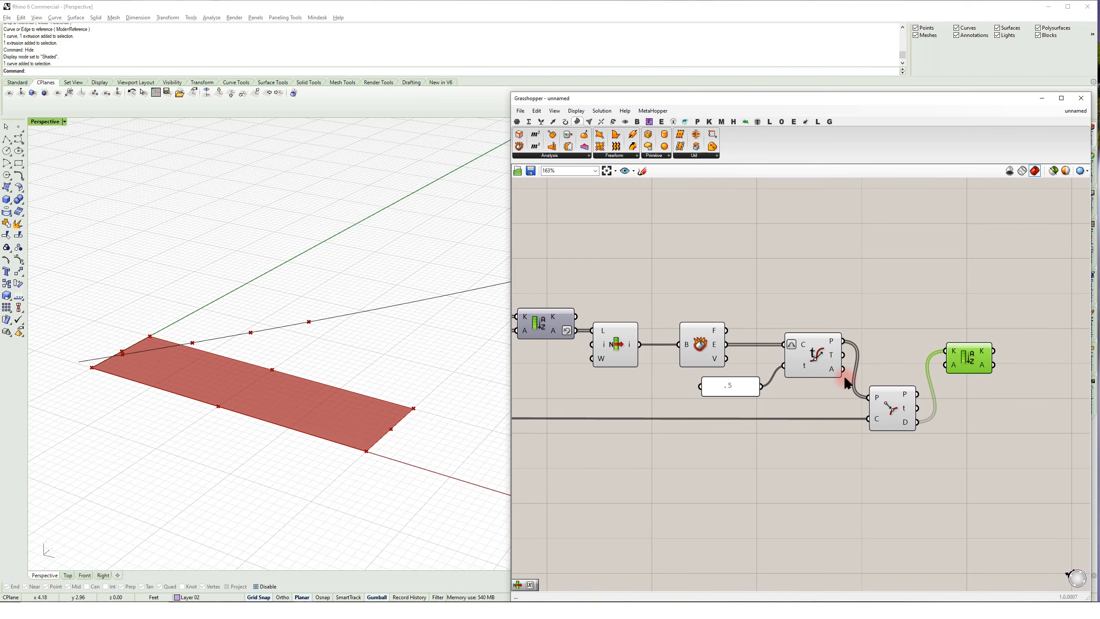
{"action": "right_click_drag", "start_coordinate": [845, 378], "coordinate": [911, 368]}
{"action": "left_click_drag", "start_coordinate": [763, 343], "coordinate": [1015, 343]}
- Add a List Item component and connect the last Sort List's A output to its L input
{"action": "right_click_drag", "start_coordinate": [964, 367], "coordinate": [834, 380]}
{"action": "double_click", "coordinate": [941, 395]}
{"action": "type", "text": "item"}
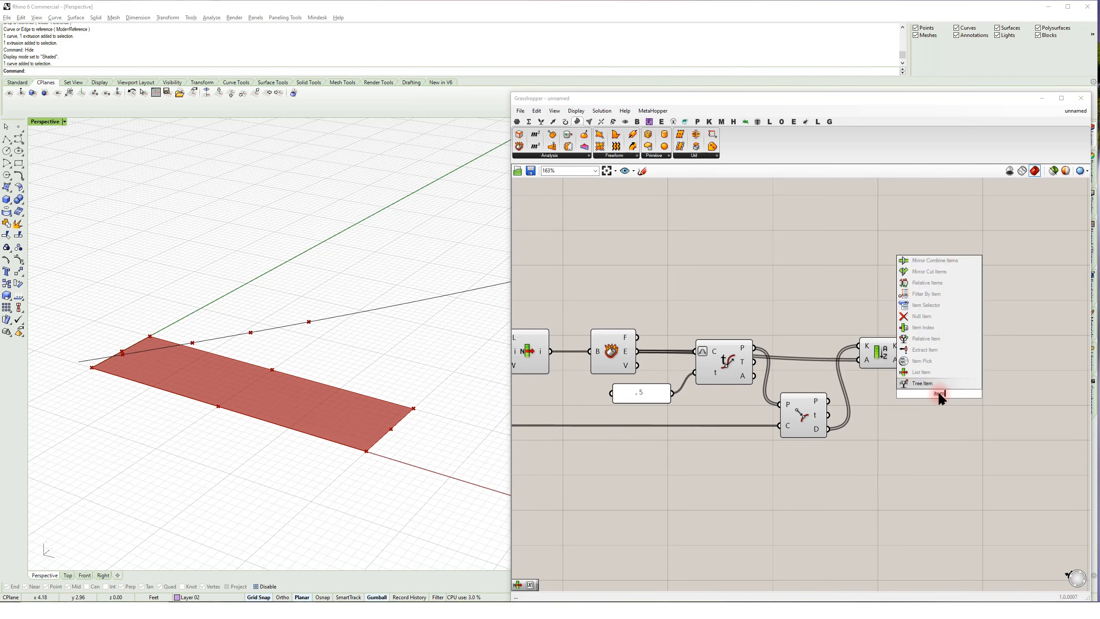
{"action": "left_click", "coordinate": [948, 372]}
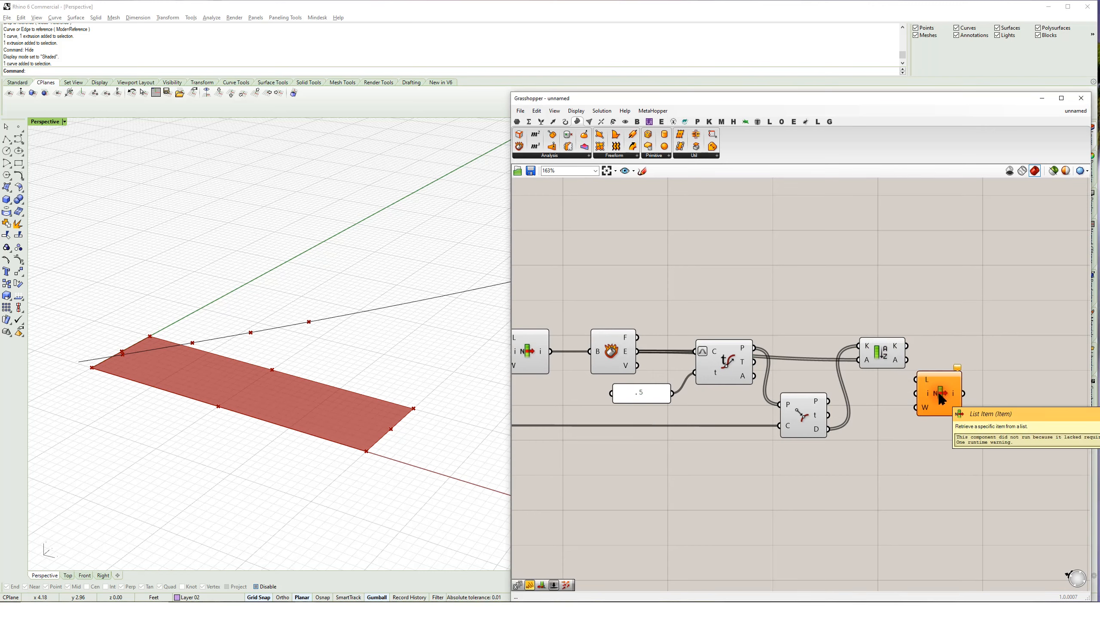
{"action": "left_click_drag", "start_coordinate": [905, 360], "coordinate": [950, 372]}
- Turn off the preview of the components from the first List Item through the second Sort List
{"action": "right_click_drag", "start_coordinate": [418, 401], "coordinate": [277, 378]}
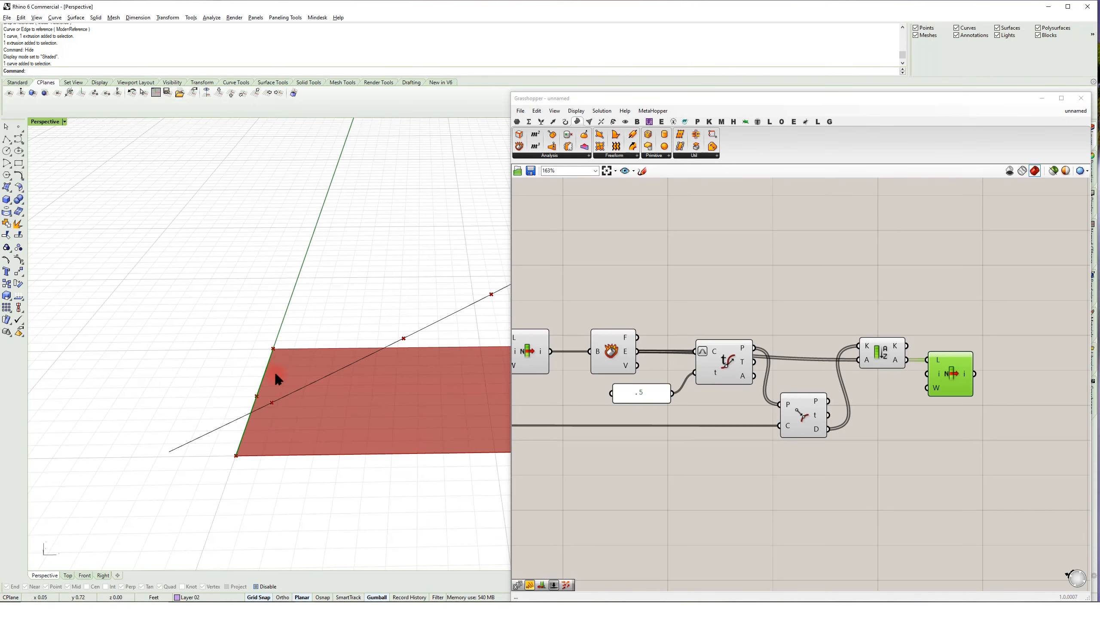
{"action": "right_click_drag", "start_coordinate": [292, 391], "coordinate": [299, 342]}
{"action": "right_click_drag", "start_coordinate": [799, 351], "coordinate": [815, 282]}
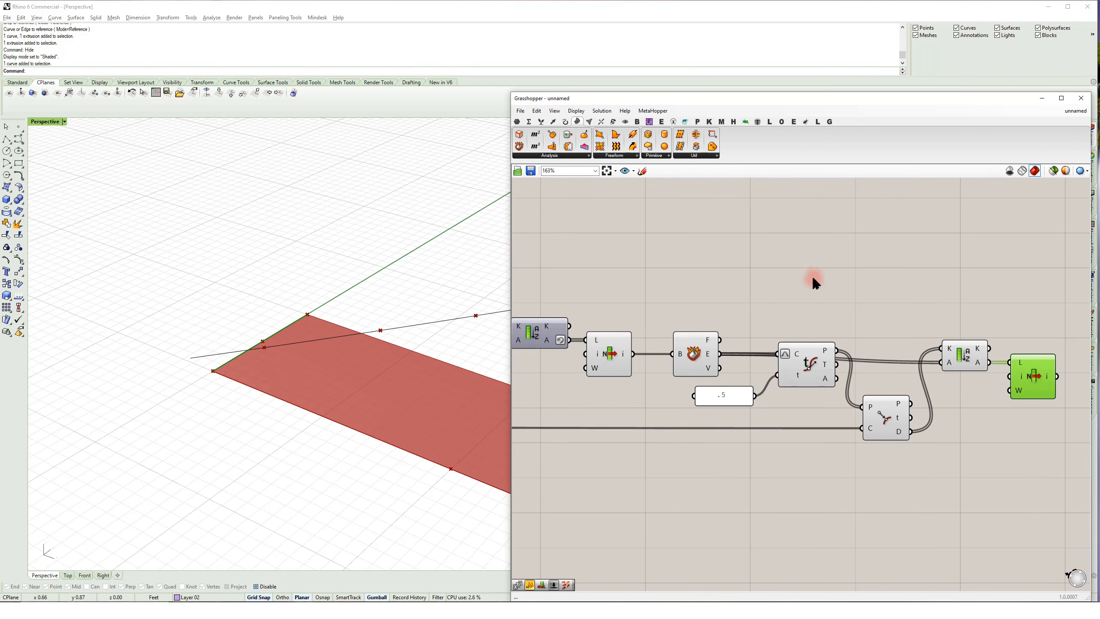
{"action": "scroll", "coordinate": [816, 282], "scroll_direction": "down", "scroll_amount": 2}
{"action": "left_click_drag", "start_coordinate": [940, 293], "coordinate": [662, 436]}
{"action": "middle_click", "coordinate": [707, 290]}
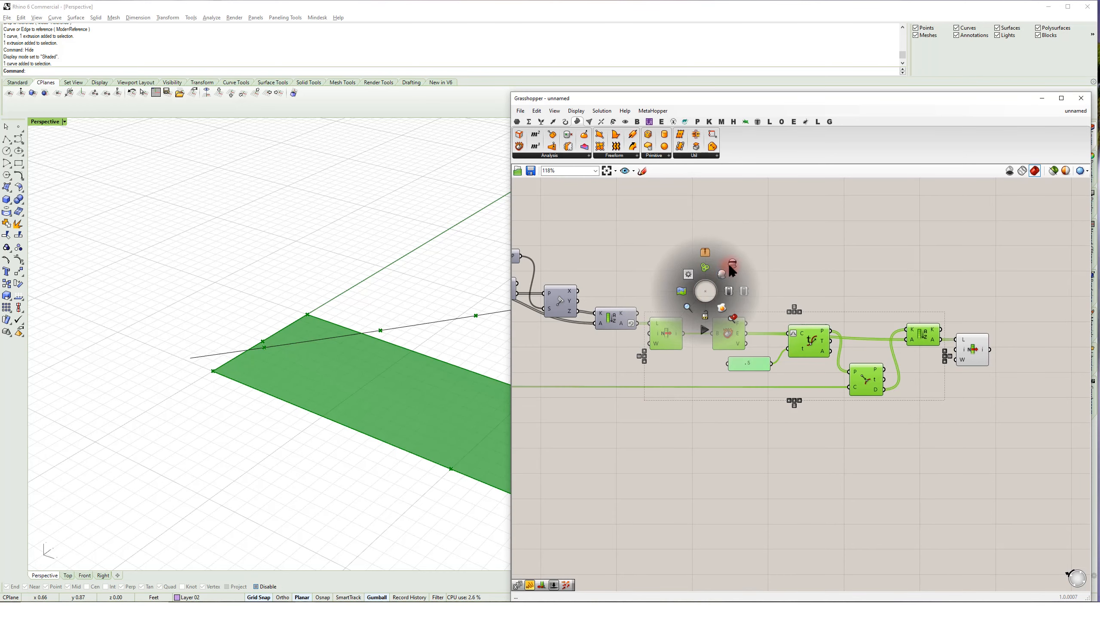
{"action": "left_click", "coordinate": [732, 265]}
{"action": "right_click_drag", "start_coordinate": [331, 337], "coordinate": [263, 364]}
{"action": "left_click", "coordinate": [875, 453]}
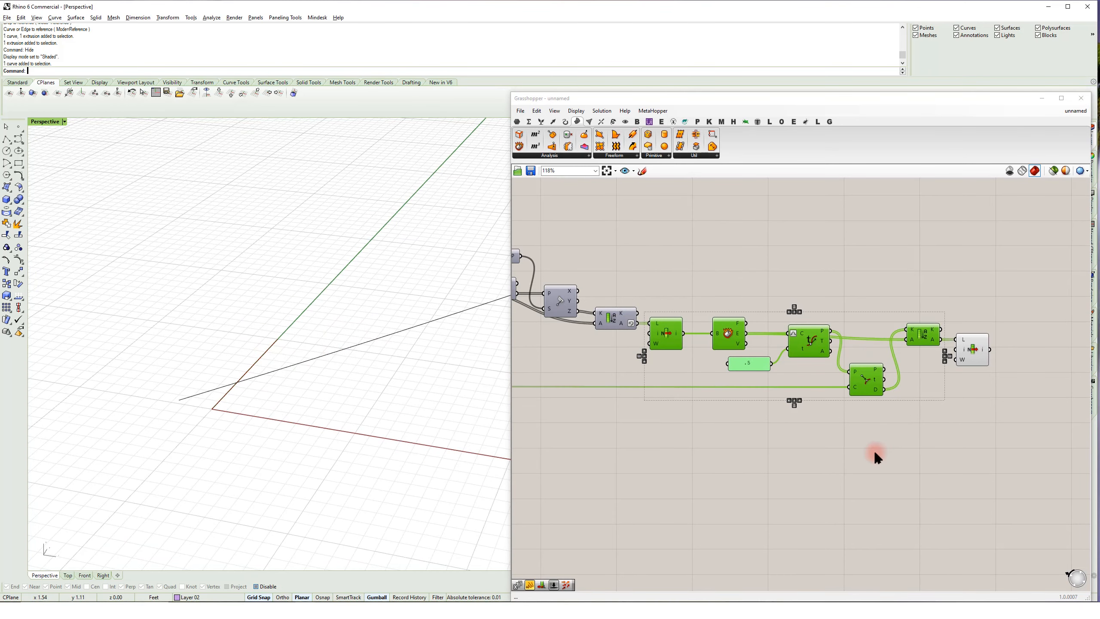
- Add a curve Length component and connect the new List Item's output to its C input
{"action": "left_click", "coordinate": [963, 343]}
{"action": "right_click_drag", "start_coordinate": [238, 360], "coordinate": [275, 361]}
{"action": "right_click_drag", "start_coordinate": [288, 398], "coordinate": [294, 383]}
{"action": "right_click_drag", "start_coordinate": [975, 268], "coordinate": [845, 253]}
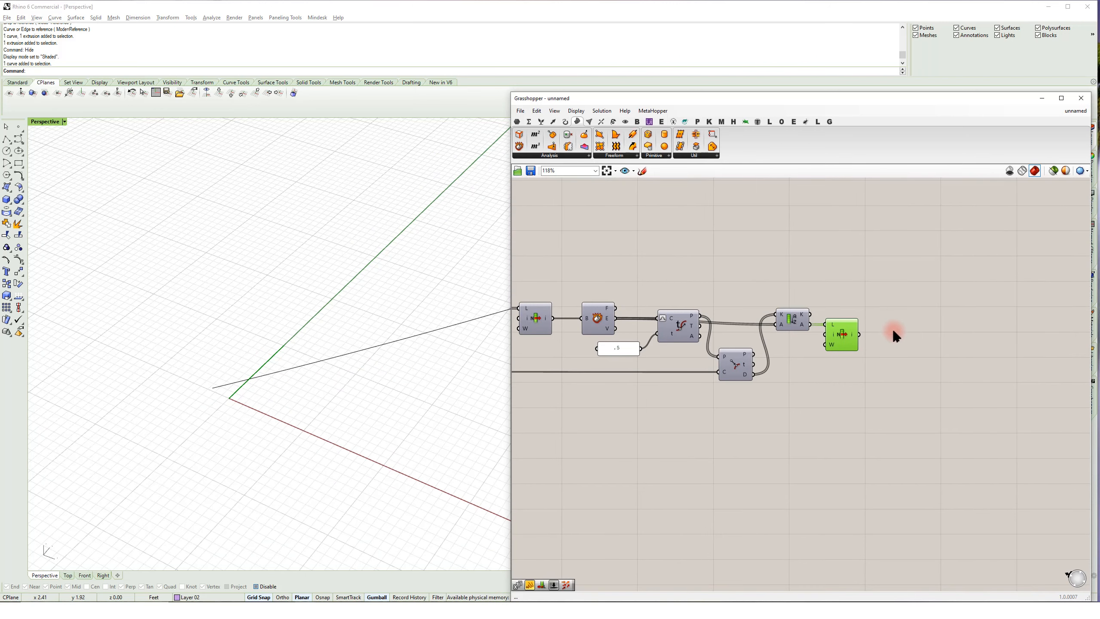
{"action": "double_click", "coordinate": [912, 358]}
{"action": "type", "text": "length"}
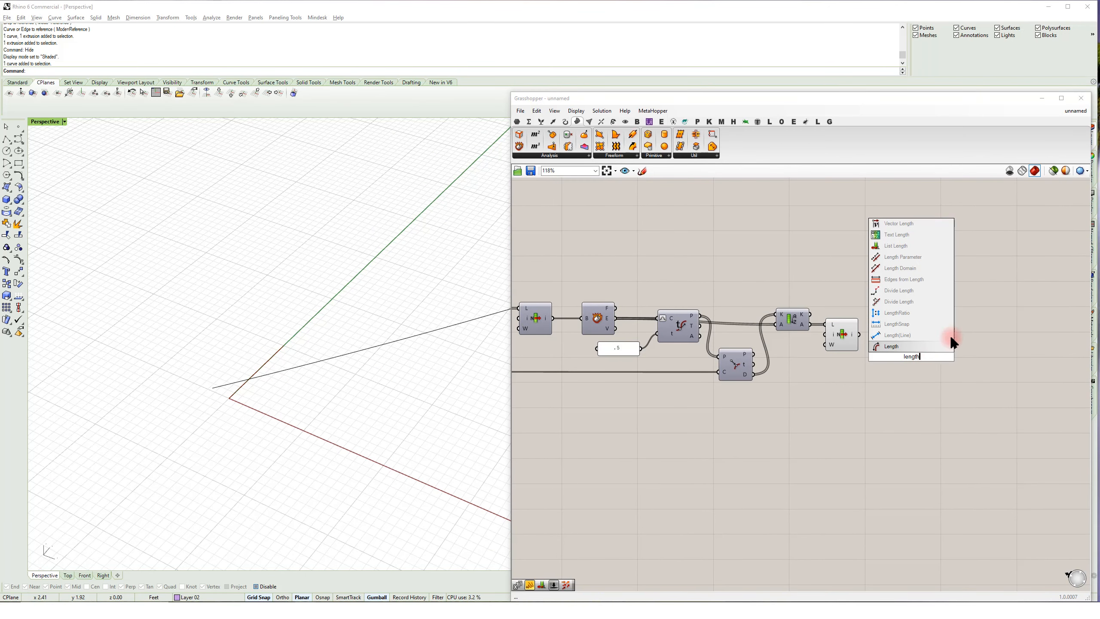
{"action": "left_click", "coordinate": [892, 348]}
{"action": "scroll", "coordinate": [860, 348], "scroll_direction": "up", "scroll_amount": 3}
{"action": "left_click_drag", "start_coordinate": [859, 326], "coordinate": [913, 327]}
- Move the guide Curve parameter lower on the canvas, below the tread component chain
{"action": "right_click_drag", "start_coordinate": [351, 352], "coordinate": [231, 370], "text": "shift"}
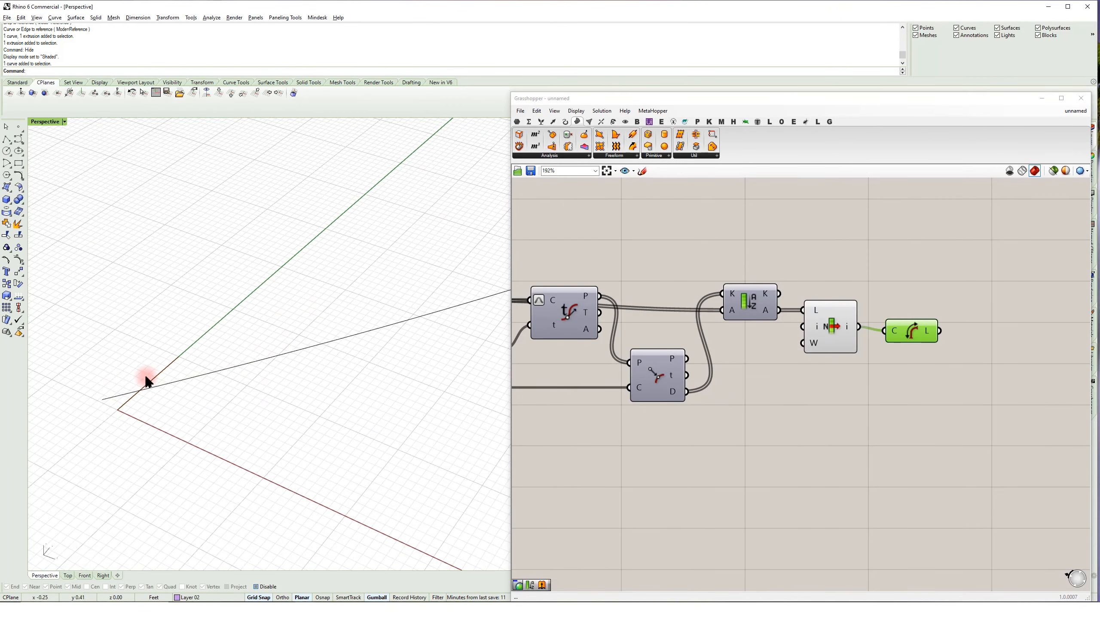
{"action": "scroll", "coordinate": [192, 379], "scroll_direction": "down", "scroll_amount": 6}
{"action": "scroll", "coordinate": [163, 386], "scroll_direction": "up", "scroll_amount": 3}
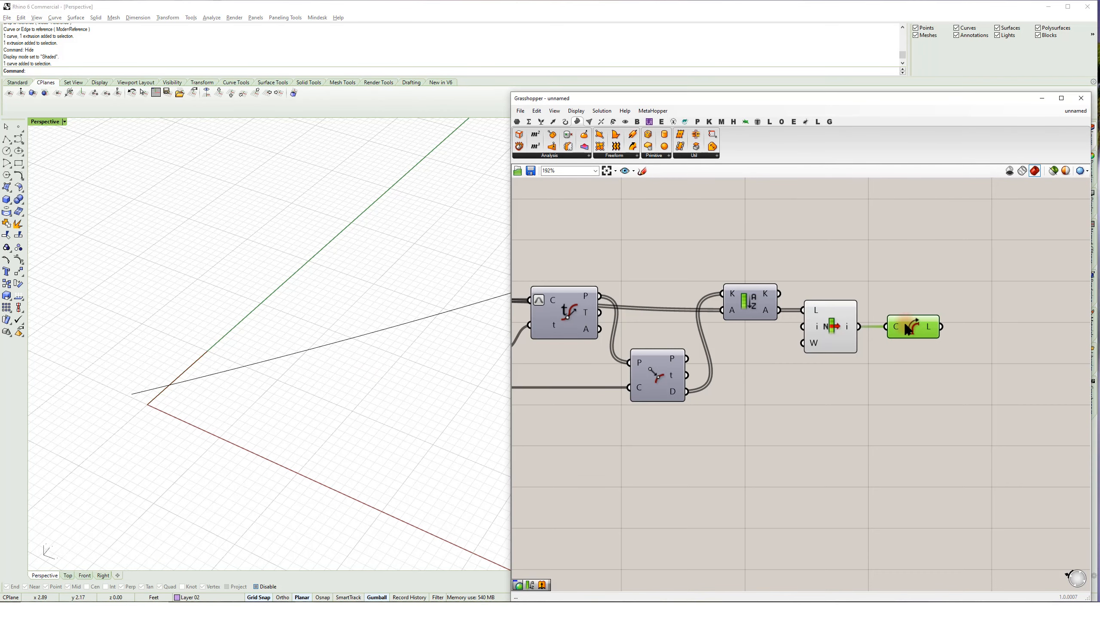
{"action": "scroll", "coordinate": [909, 351], "scroll_direction": "down", "scroll_amount": 4}
{"action": "left_click_drag", "start_coordinate": [566, 363], "coordinate": [567, 391]}
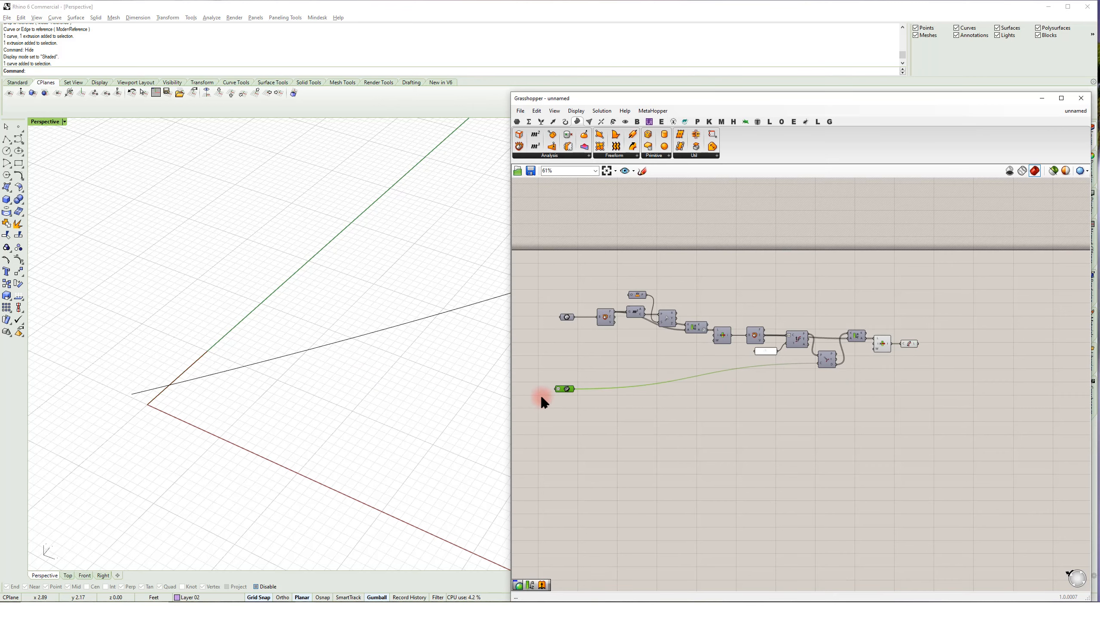
- Add a Divide Distance component and connect the guide Curve parameter to its C input
{"action": "left_click", "coordinate": [352, 335]}
{"action": "left_click", "coordinate": [383, 297]}
{"action": "right_click_drag", "start_coordinate": [385, 295], "coordinate": [294, 322], "text": "shift"}
{"action": "scroll", "coordinate": [298, 324], "scroll_direction": "down", "scroll_amount": 4}
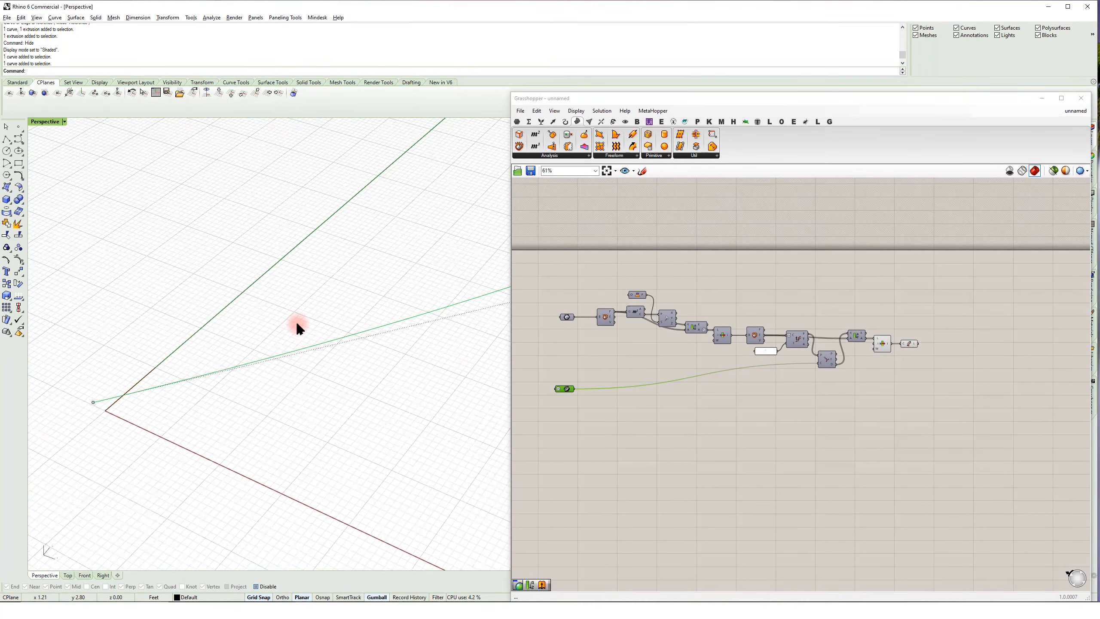
{"action": "double_click", "coordinate": [615, 412]}
{"action": "type", "text": "divd"}
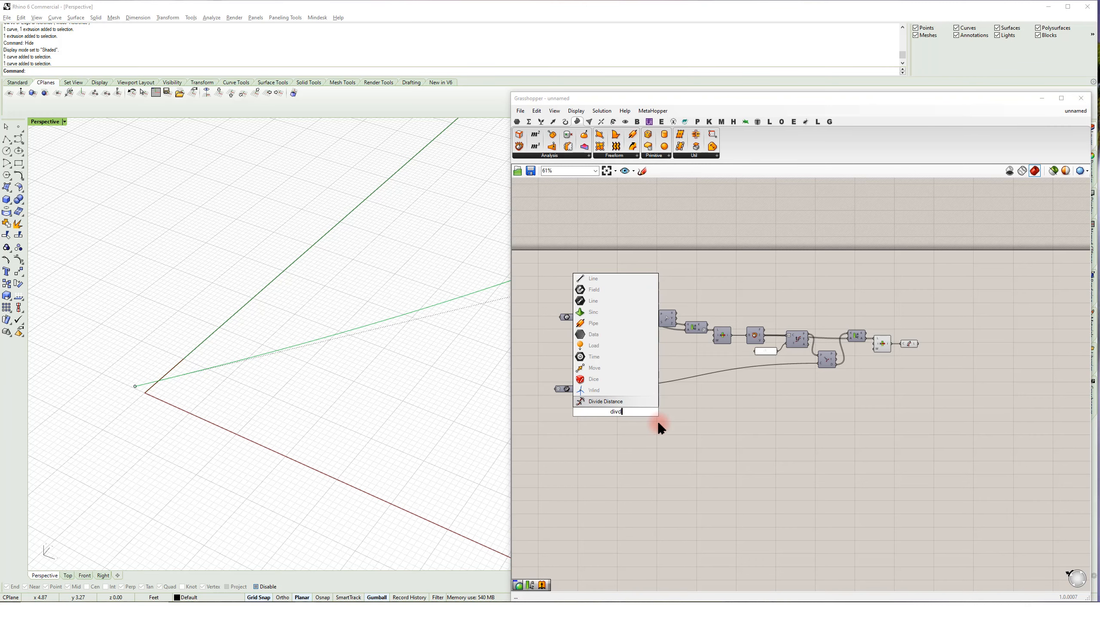
{"action": "key", "text": "Return"}
{"action": "scroll", "coordinate": [561, 393], "scroll_direction": "up", "scroll_amount": 3}
{"action": "left_click_drag", "start_coordinate": [588, 385], "coordinate": [673, 429]}
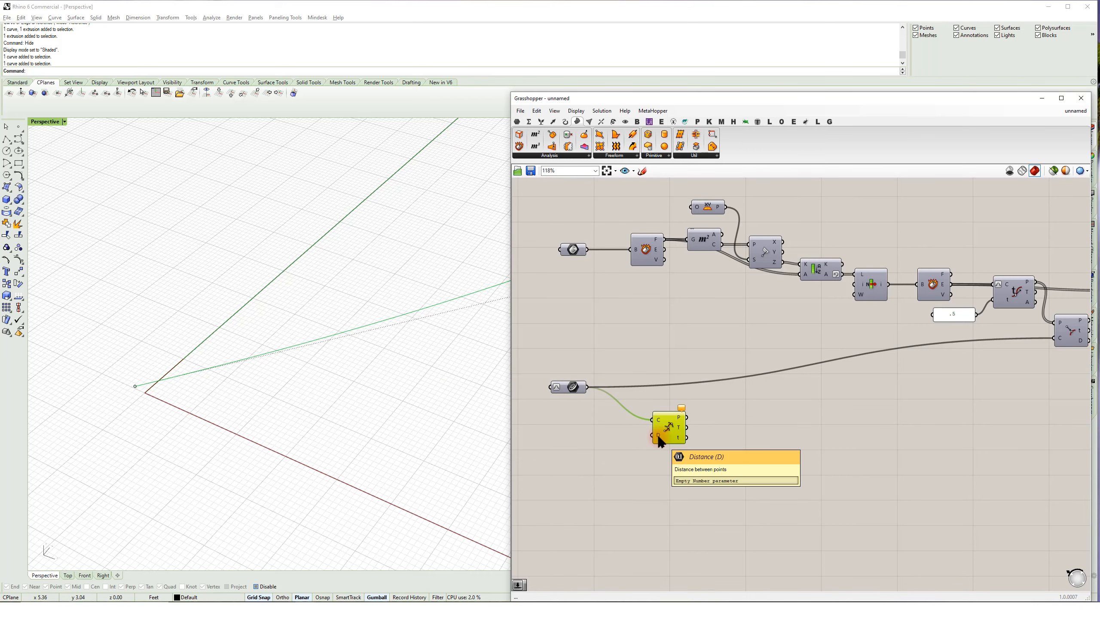
- Move Divide Distance below the Length component and connect the Length's L output to its D input
{"action": "scroll", "coordinate": [668, 428], "scroll_direction": "down", "scroll_amount": 5}
{"action": "left_click_drag", "start_coordinate": [668, 428], "coordinate": [948, 439]}
{"action": "scroll", "coordinate": [935, 411], "scroll_direction": "up", "scroll_amount": 6}
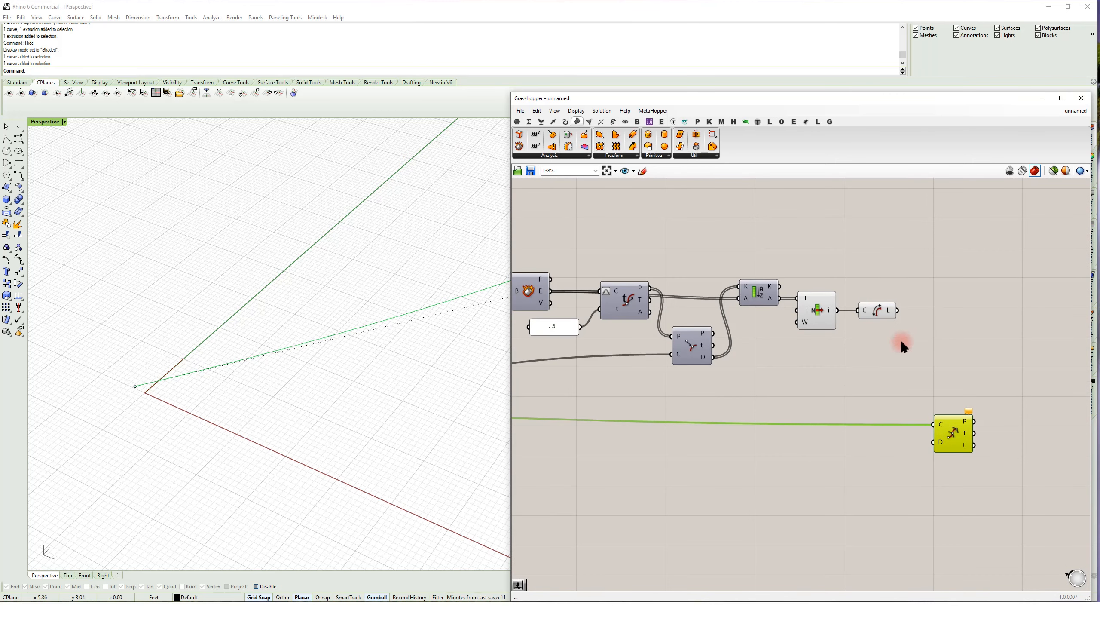
{"action": "left_click_drag", "start_coordinate": [897, 310], "coordinate": [932, 443]}
- Switch to the Rhino viewport and show the hidden tread box again
{"action": "right_click_drag", "start_coordinate": [355, 411], "coordinate": [349, 349]}
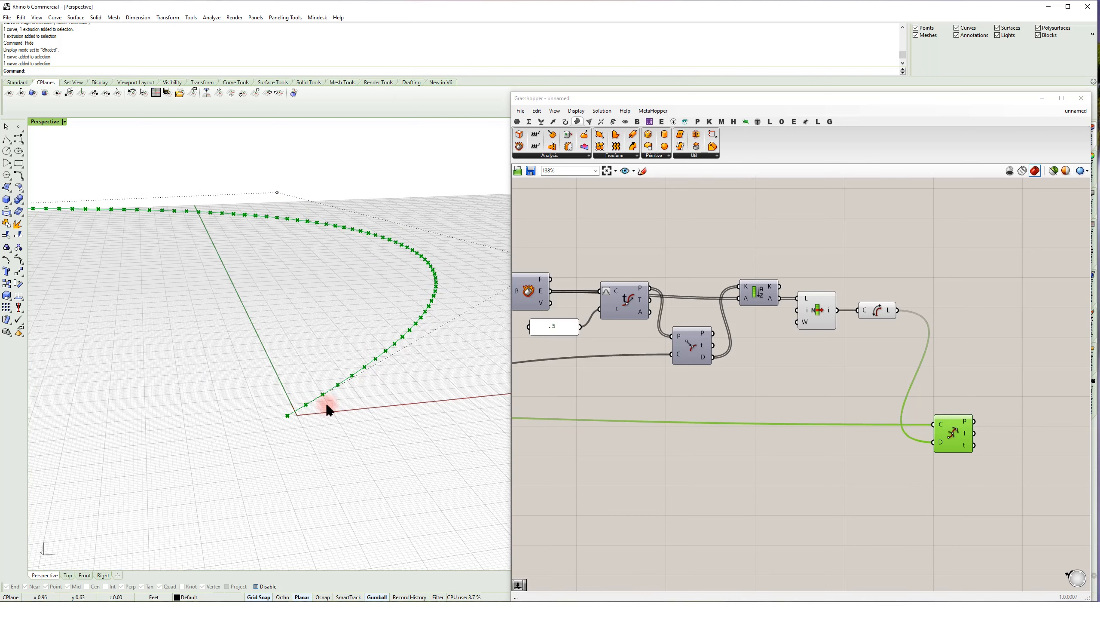
{"action": "right_click_drag", "start_coordinate": [345, 393], "coordinate": [329, 404]}
{"action": "left_click", "coordinate": [390, 402]}
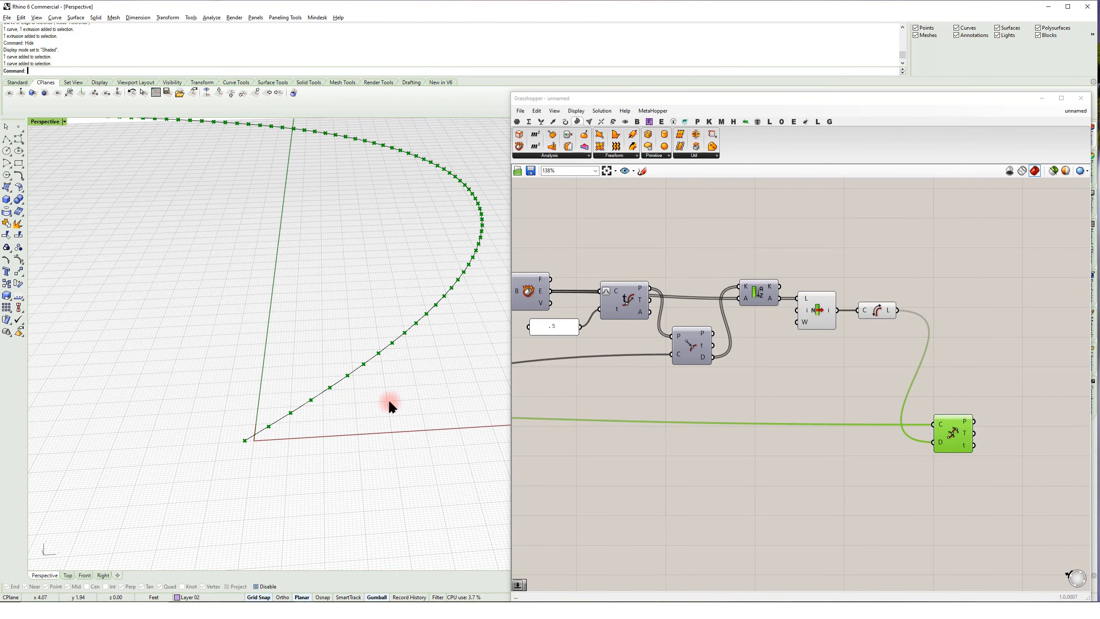
{"action": "type", "text": "Show"}
{"action": "key", "text": "Return"}
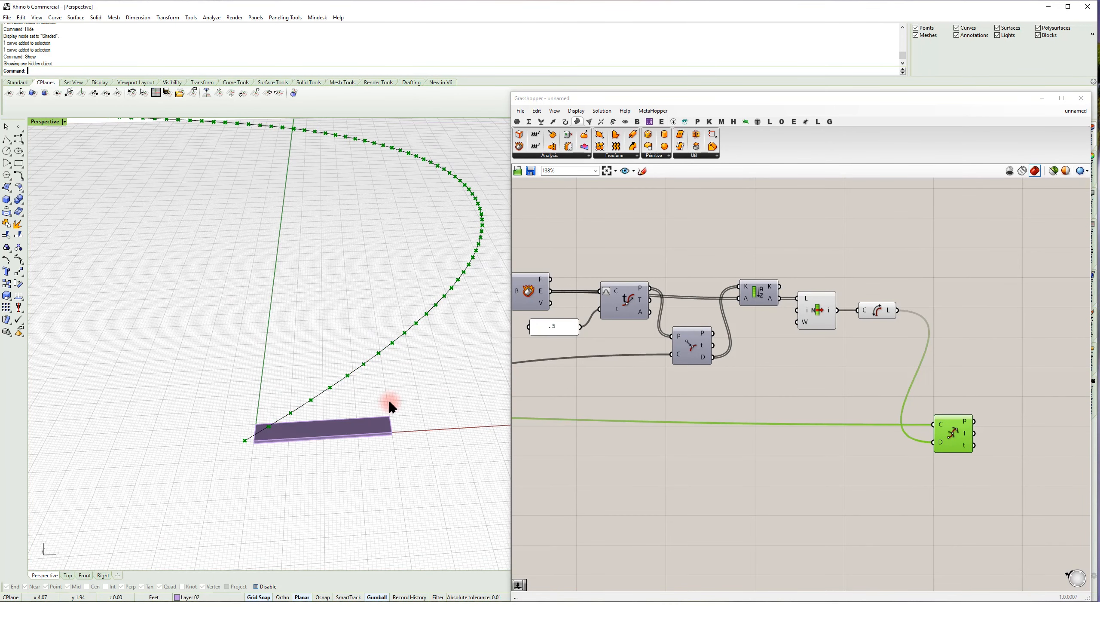
- Test the division spacing by moving the tread box's long side face outward, and undo the move
{"action": "right_click_drag", "start_coordinate": [337, 431], "coordinate": [263, 347]}
{"action": "scroll", "coordinate": [269, 336], "scroll_direction": "up", "scroll_amount": 5}
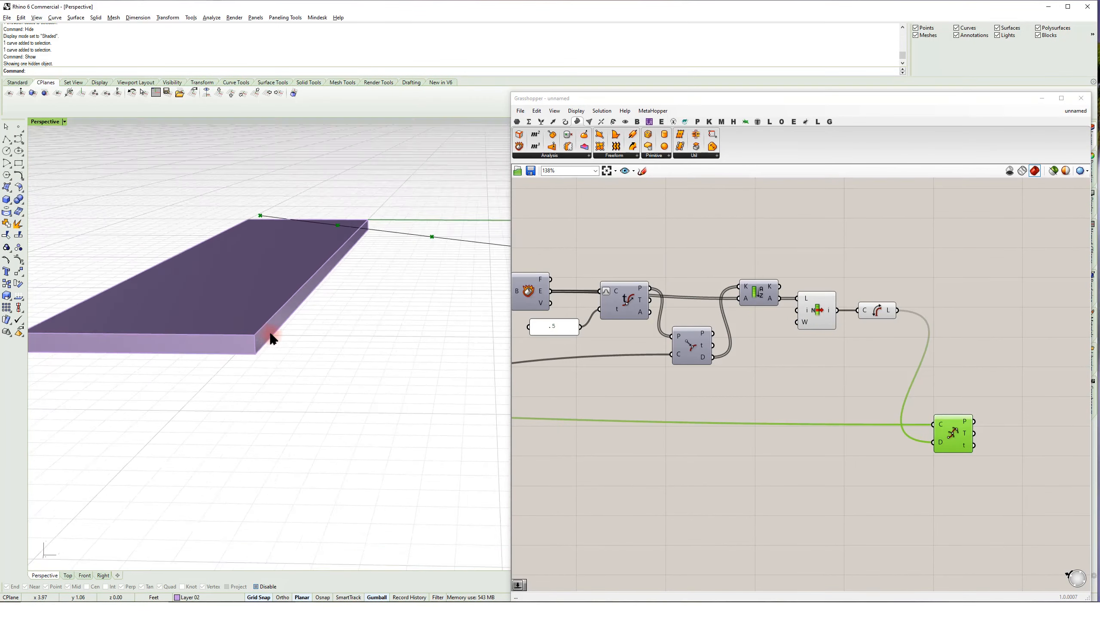
{"action": "left_click", "coordinate": [264, 338], "text": "ctrl+shift"}
{"action": "scroll", "coordinate": [338, 291], "scroll_direction": "down", "scroll_amount": 3}
{"action": "left_click_drag", "start_coordinate": [349, 278], "coordinate": [433, 276]}
{"action": "right_click_drag", "start_coordinate": [319, 356], "coordinate": [348, 373]}
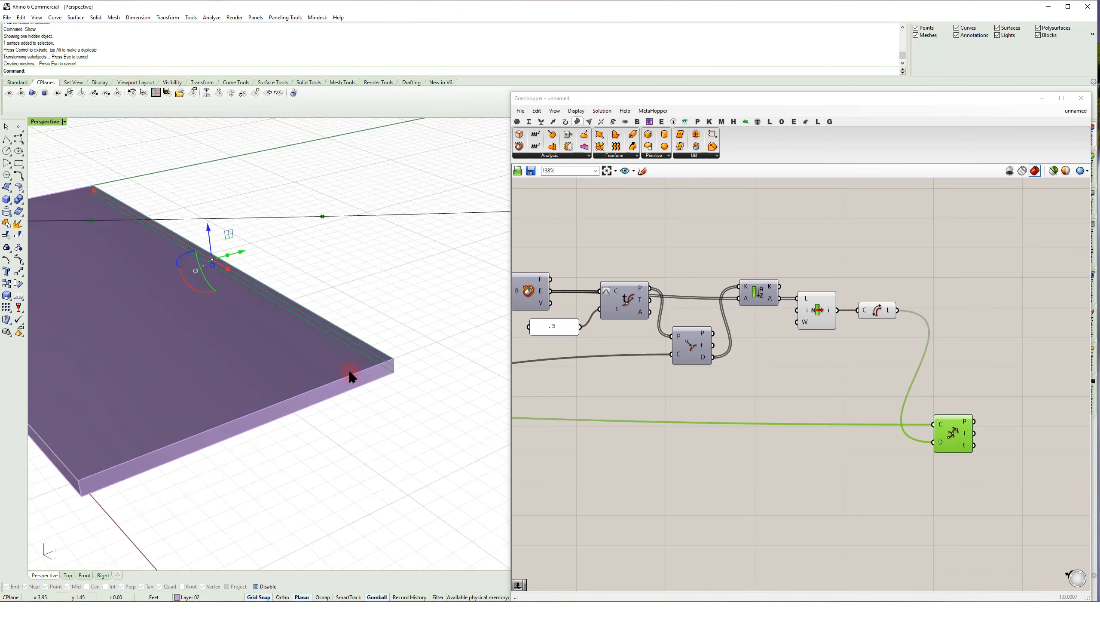
{"action": "scroll", "coordinate": [348, 368], "scroll_direction": "down", "scroll_amount": 4}
{"action": "scroll", "coordinate": [129, 265], "scroll_direction": "down", "scroll_amount": 4}
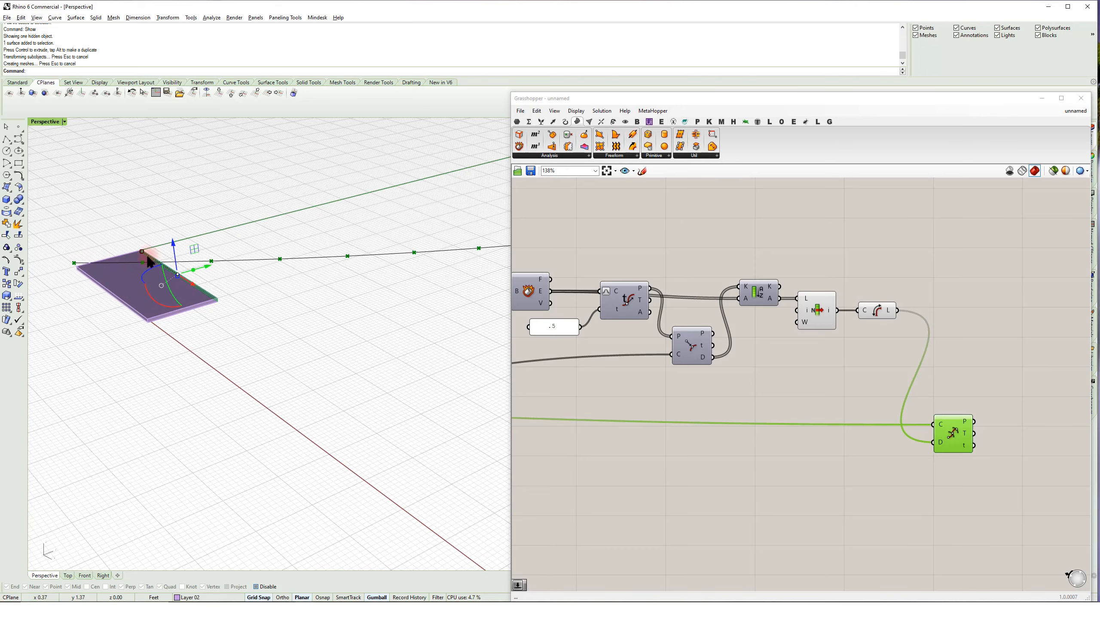
{"action": "right_click_drag", "start_coordinate": [279, 256], "coordinate": [314, 320], "text": "shift"}
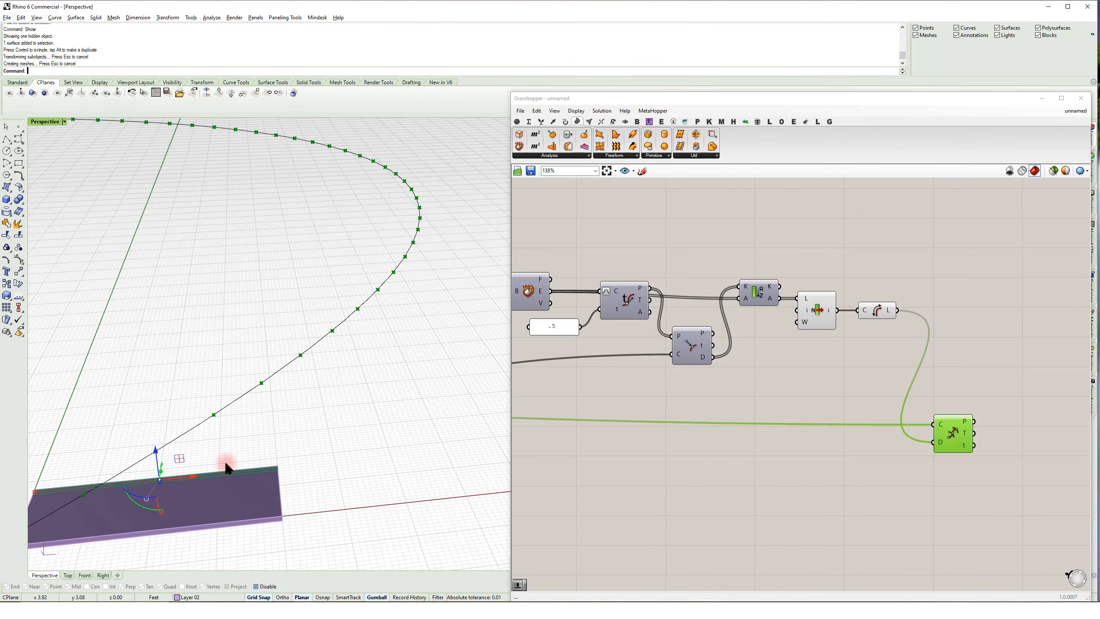
{"action": "key", "text": "ctrl+z"}
- Add a number slider with the value 12.00 in Grasshopper and name it "Floor to Floor Height (ft)"
{"action": "right_click_drag", "start_coordinate": [253, 452], "coordinate": [322, 418]}
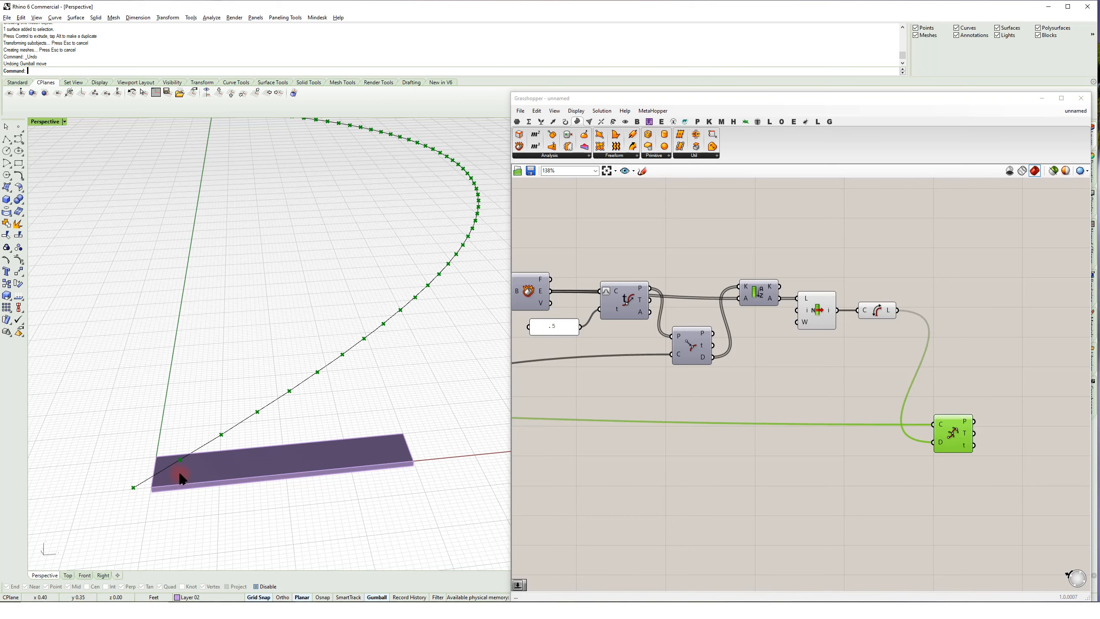
{"action": "right_click_drag", "start_coordinate": [339, 233], "coordinate": [319, 317], "text": "shift"}
{"action": "scroll", "coordinate": [271, 326], "scroll_direction": "down", "scroll_amount": 4}
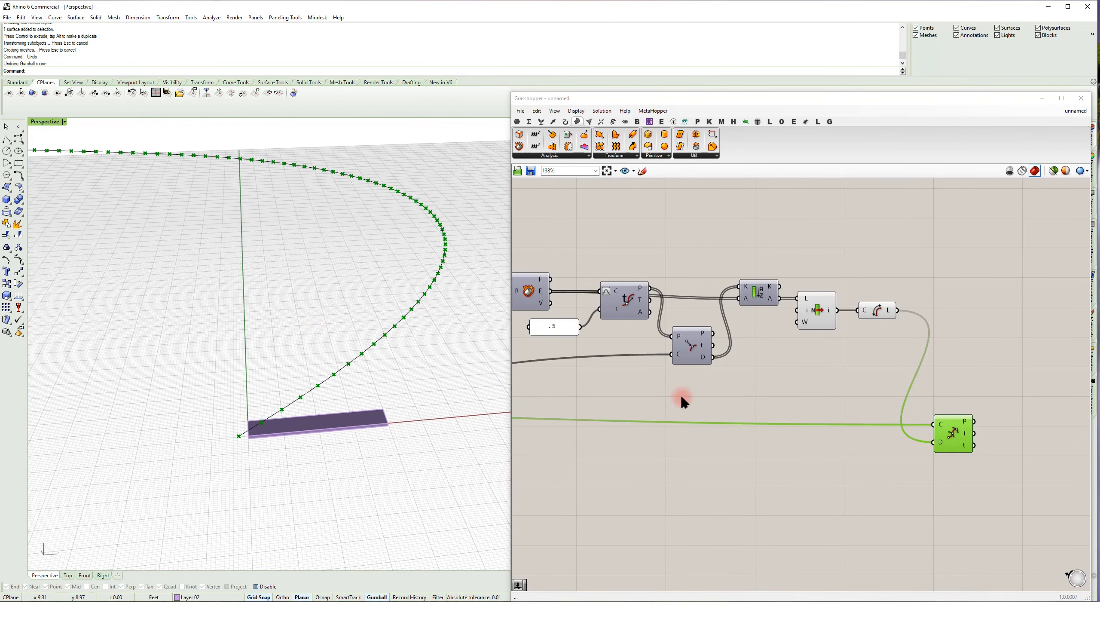
{"action": "scroll", "coordinate": [683, 398], "scroll_direction": "down", "scroll_amount": 2}
{"action": "scroll", "coordinate": [746, 461], "scroll_direction": "down", "scroll_amount": 1}
{"action": "double_click", "coordinate": [731, 472]}
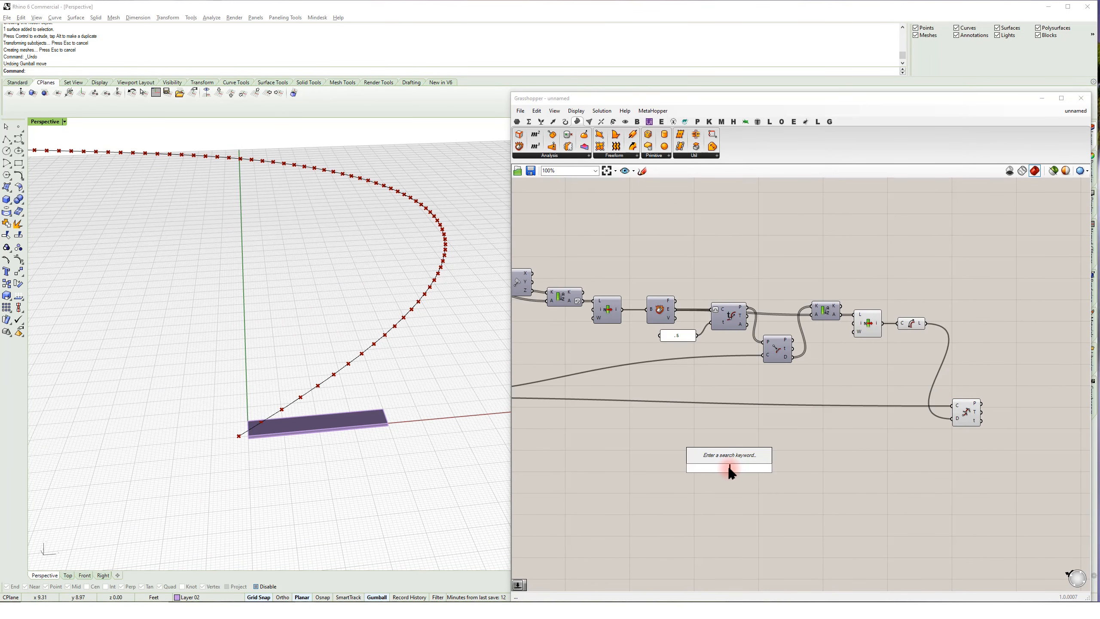
{"action": "type", "text": "1"}
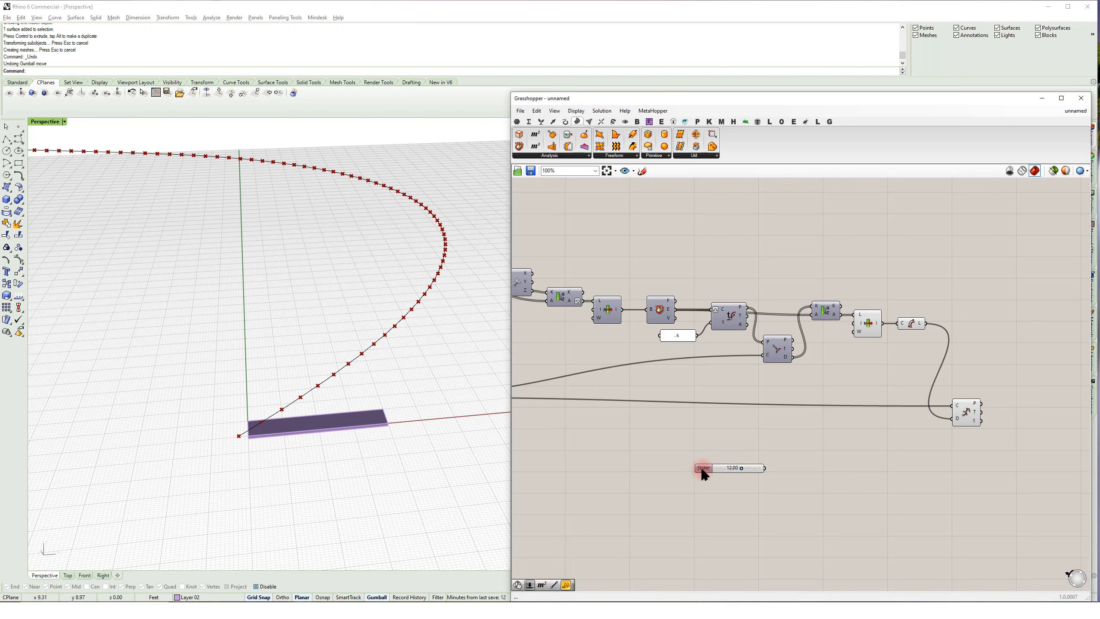
{"action": "right_click", "coordinate": [703, 470]}
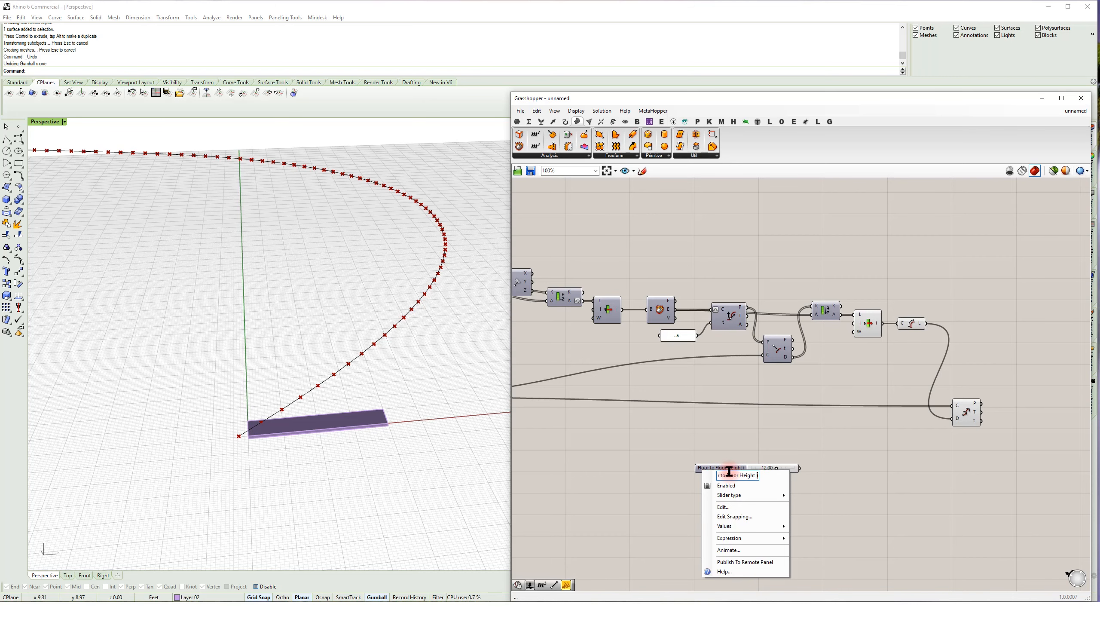
{"action": "key", "text": "Return"}
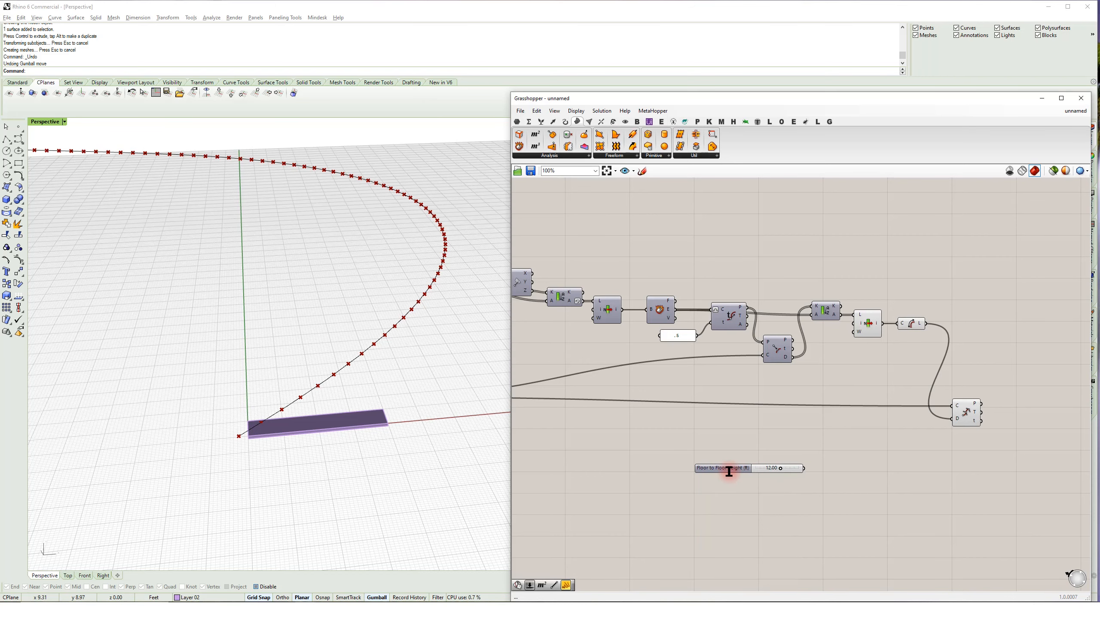
- Reposition the Floor to Floor Height slider below the component chain and stretch it wider
{"action": "scroll", "coordinate": [750, 472], "scroll_direction": "up", "scroll_amount": 2}
{"action": "left_click_drag", "start_coordinate": [733, 468], "coordinate": [670, 486]}
{"action": "left_click_drag", "start_coordinate": [785, 483], "coordinate": [974, 457]}
{"action": "right_click_drag", "start_coordinate": [975, 456], "coordinate": [906, 422]}
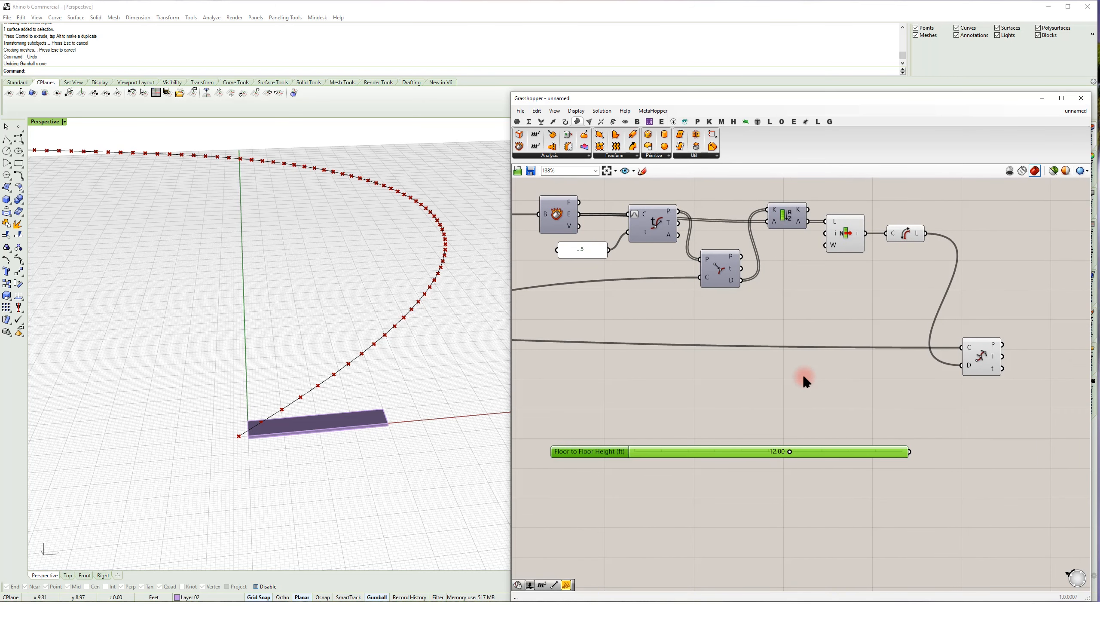
- Add a Move component and place it below Divide Distance, past the end of the height slider
{"action": "right_click_drag", "start_coordinate": [816, 416], "coordinate": [752, 419]}
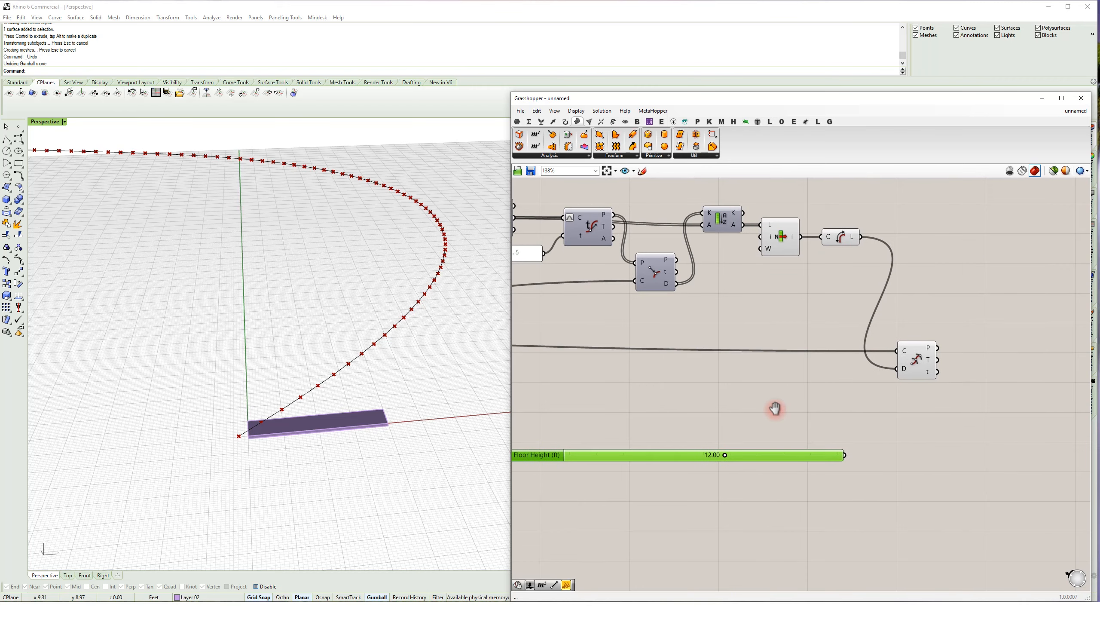
{"action": "scroll", "coordinate": [327, 309], "scroll_direction": "down", "scroll_amount": 3}
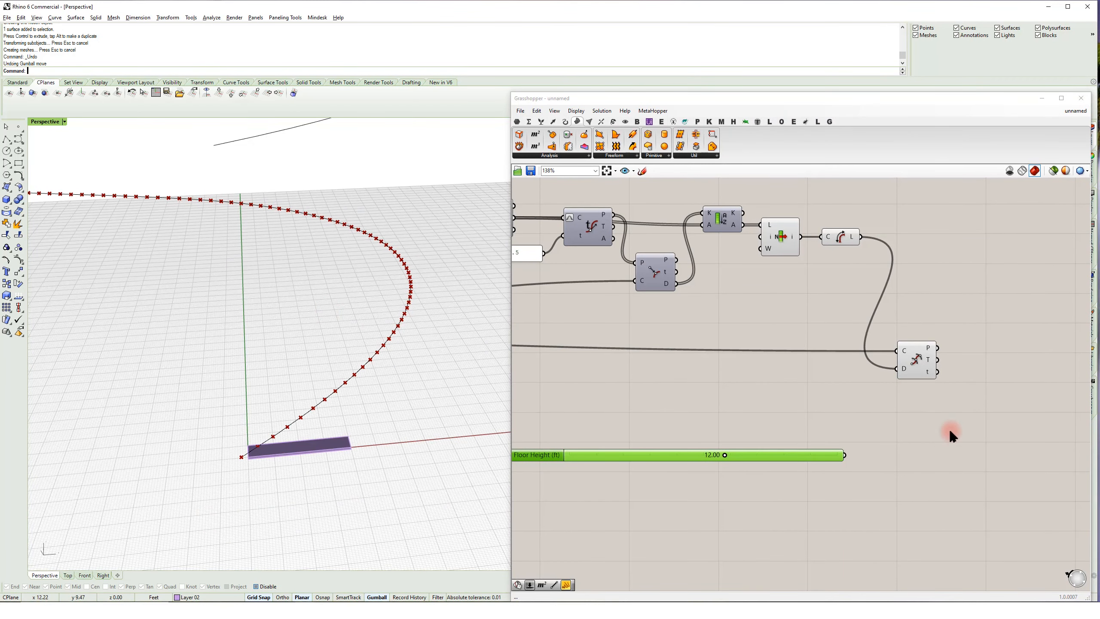
{"action": "right_click_drag", "start_coordinate": [366, 376], "coordinate": [348, 363]}
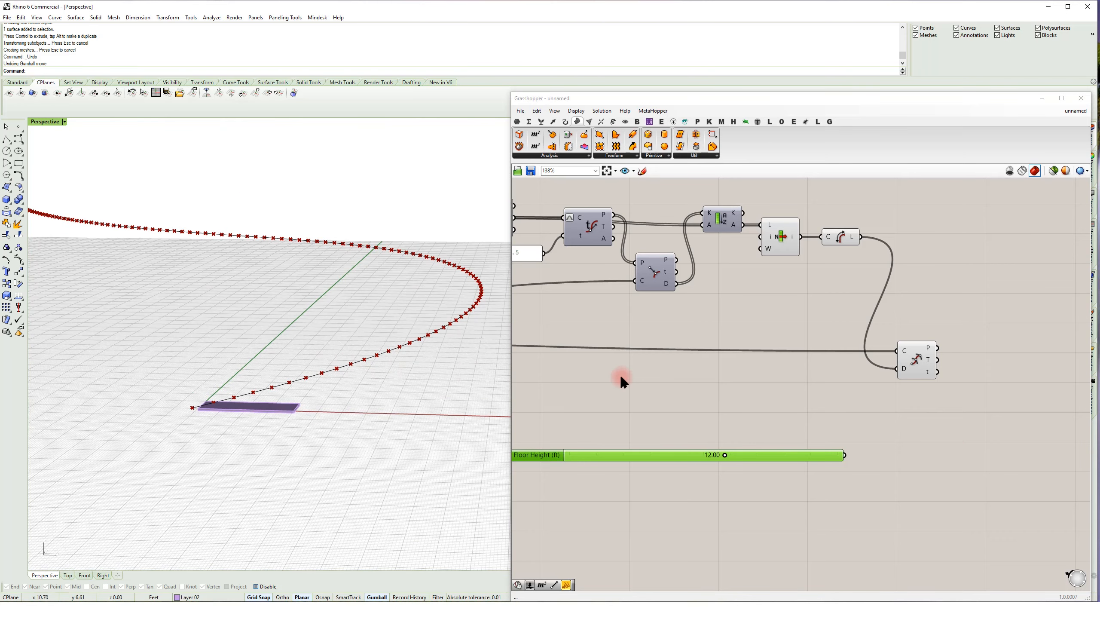
{"action": "double_click", "coordinate": [869, 424]}
{"action": "type", "text": "move"}
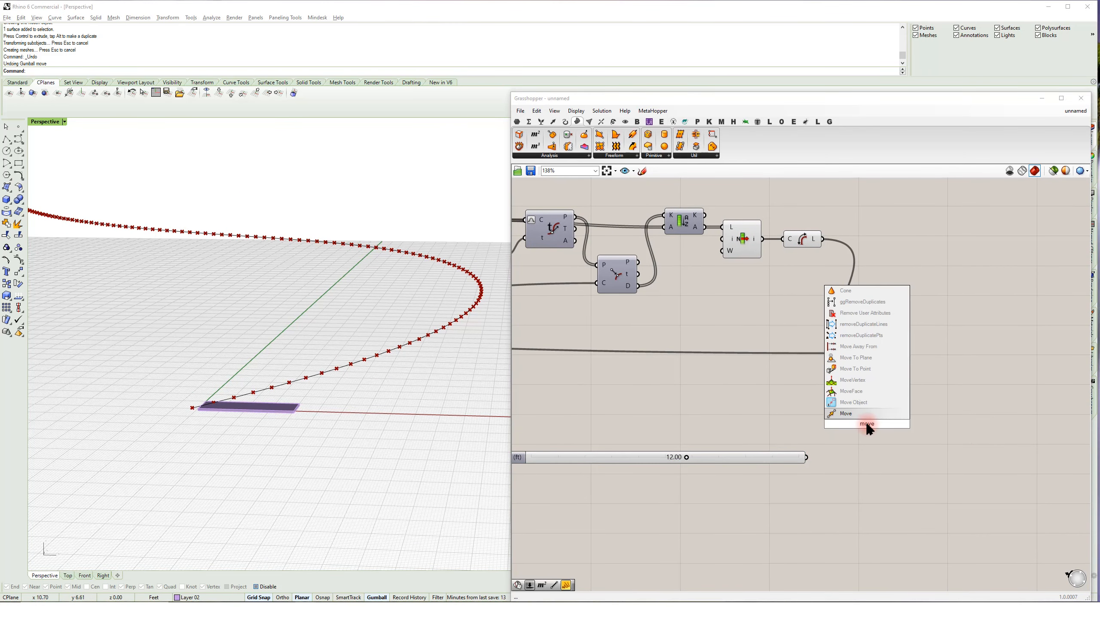
{"action": "key", "text": "Return"}
{"action": "left_click_drag", "start_coordinate": [867, 424], "coordinate": [914, 422]}
- Add a Unit Z vector component between the height slider and the Move component
{"action": "left_click", "coordinate": [862, 425]}
{"action": "double_click", "coordinate": [863, 428]}
{"action": "type", "text": "z"}
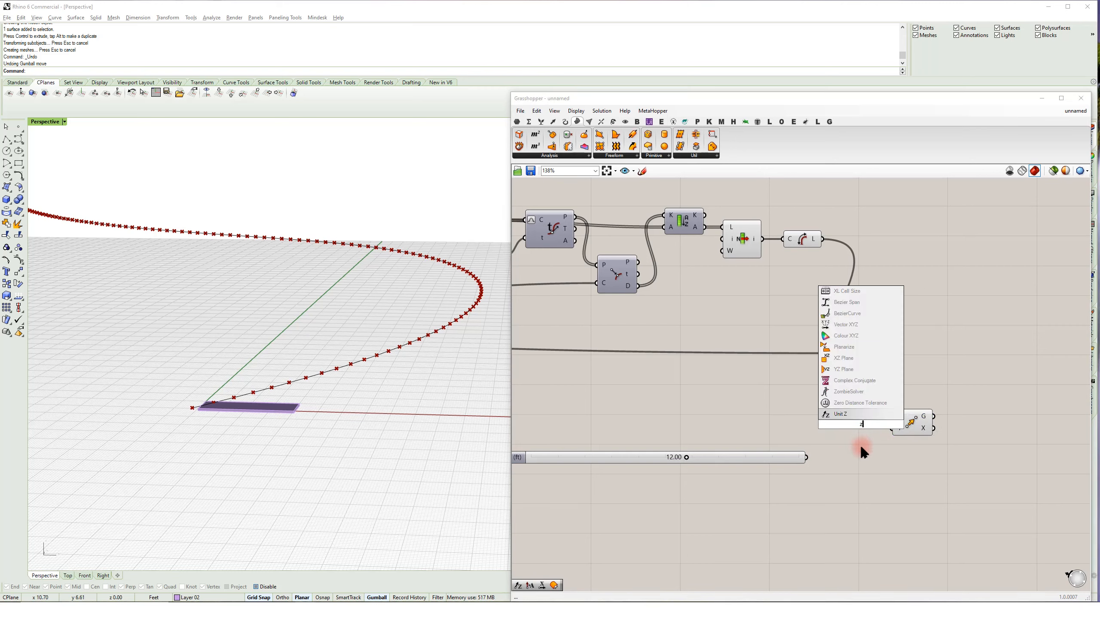
{"action": "key", "text": "Return"}
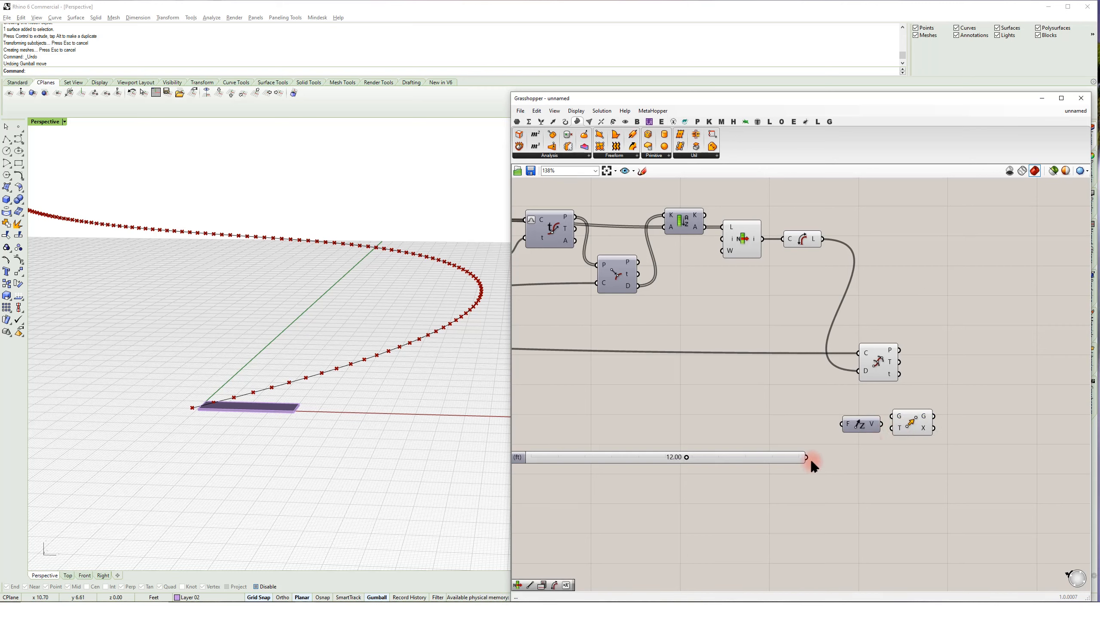
- Wire the height slider through Unit Z into Move's translation input, and the Divide Distance points into Move's geometry input
{"action": "left_click_drag", "start_coordinate": [837, 422], "coordinate": [842, 425]}
{"action": "left_click_drag", "start_coordinate": [914, 422], "coordinate": [907, 400]}
{"action": "key", "text": "ctrl+z"}
{"action": "right_click_drag", "start_coordinate": [402, 317], "coordinate": [337, 416], "text": "shift"}
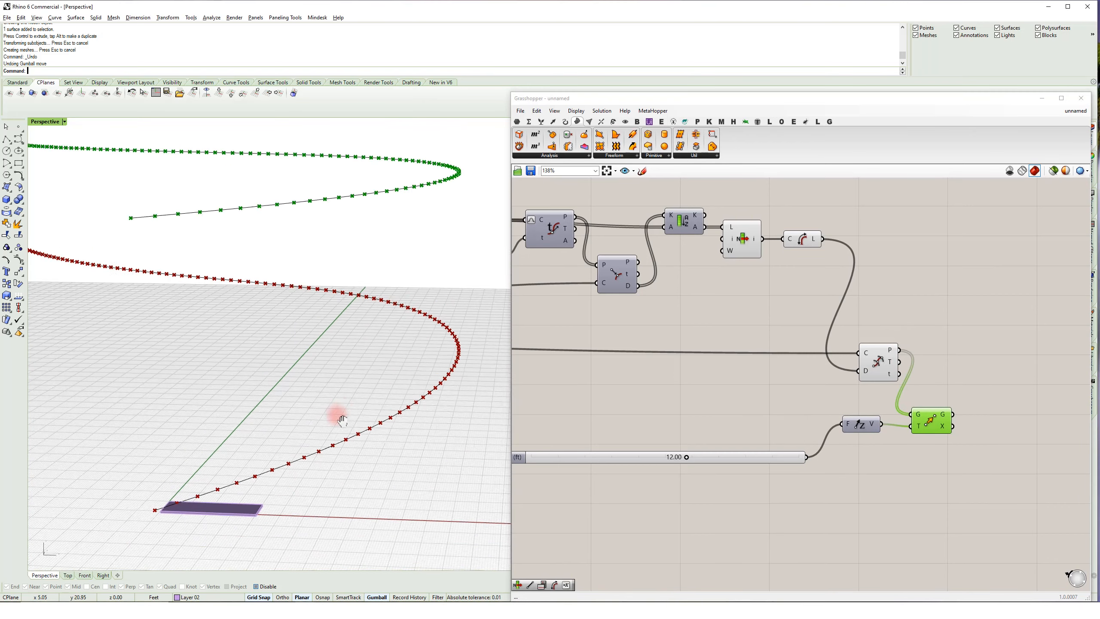
- Delete the raised curve that runs along the moved points in the Rhino viewport
{"action": "scroll", "coordinate": [334, 413], "scroll_direction": "down", "scroll_amount": 5}
{"action": "right_click_drag", "start_coordinate": [312, 311], "coordinate": [320, 312]}
{"action": "left_click", "coordinate": [326, 310]}
{"action": "key", "text": "Delete"}
{"action": "right_click_drag", "start_coordinate": [326, 309], "coordinate": [355, 298]}
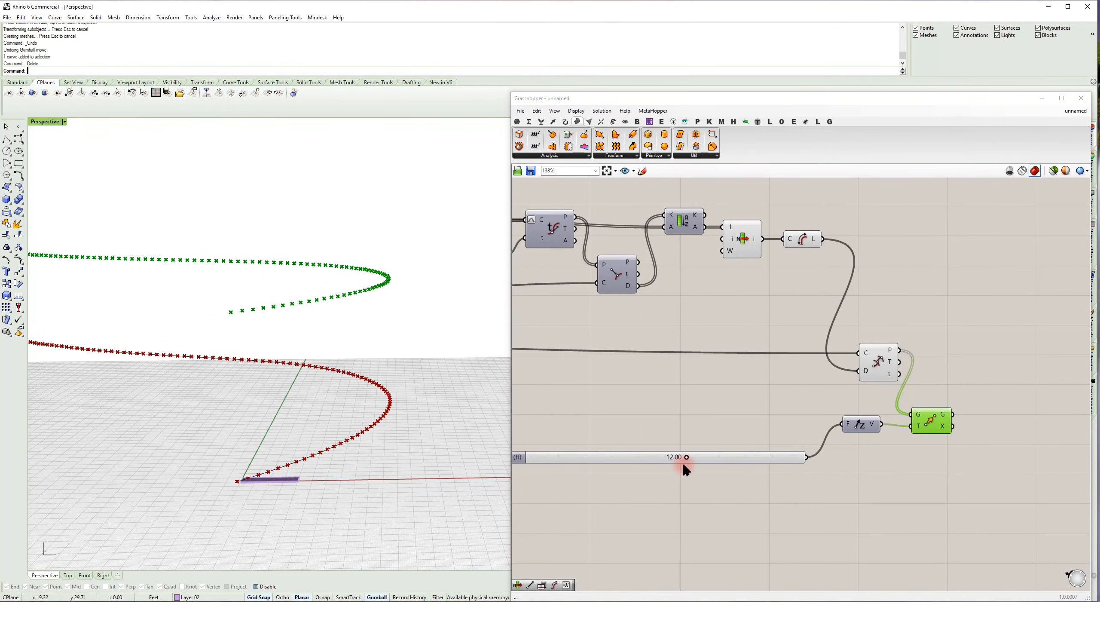
- Move the Floor to Floor Height slider up so it sits closer to the level of the Unit Z component
{"action": "right_click_drag", "start_coordinate": [275, 356], "coordinate": [325, 371], "text": "shift"}
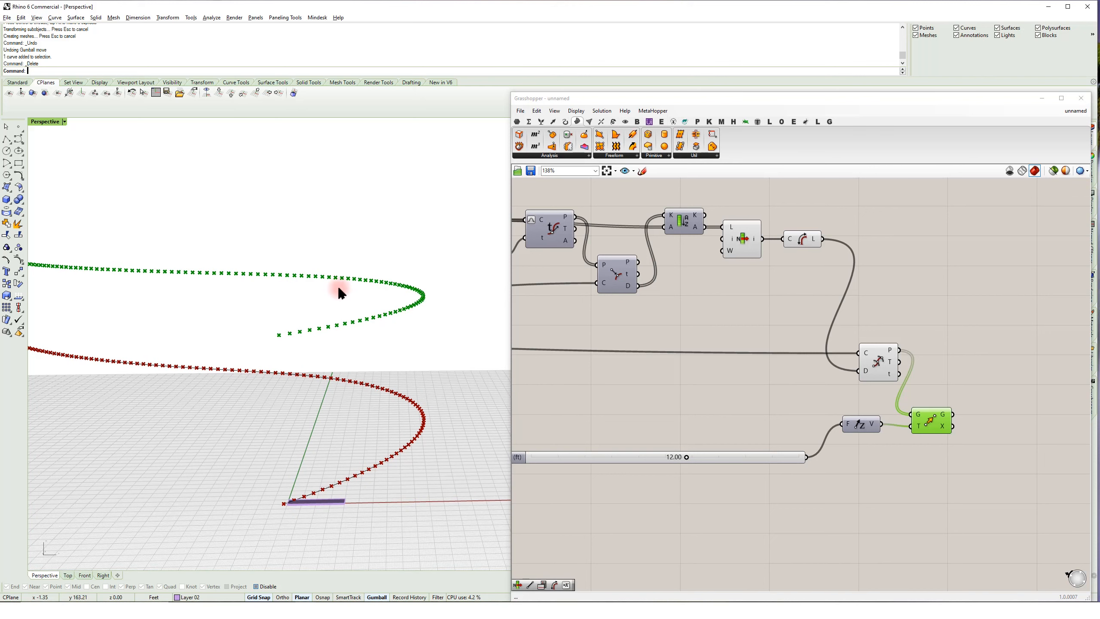
{"action": "right_click_drag", "start_coordinate": [292, 287], "coordinate": [369, 372]}
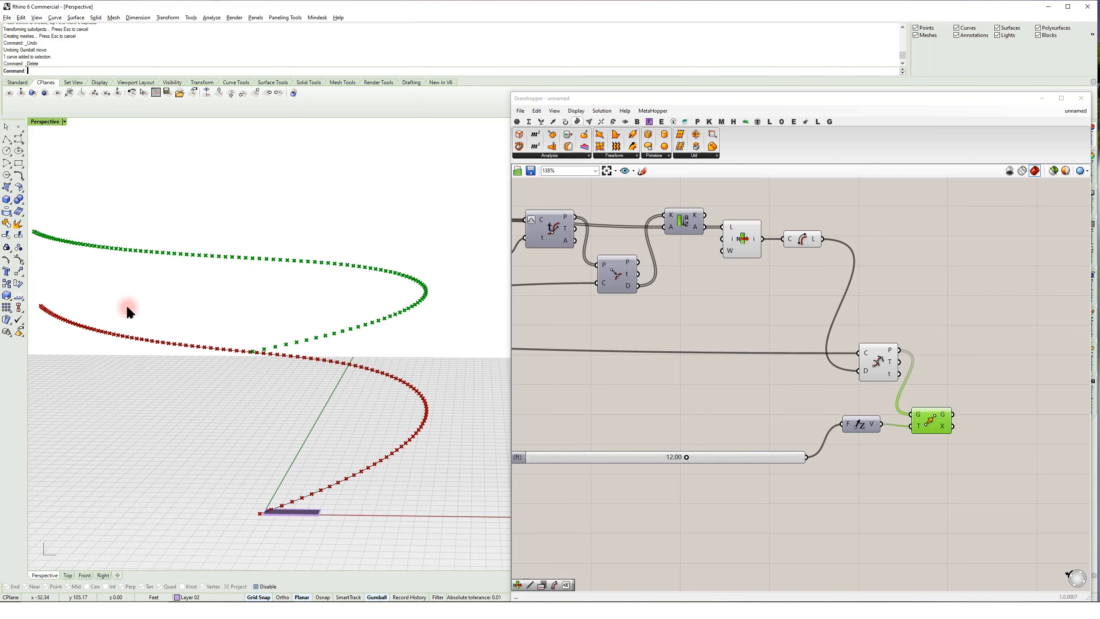
{"action": "right_click_drag", "start_coordinate": [339, 331], "coordinate": [325, 333]}
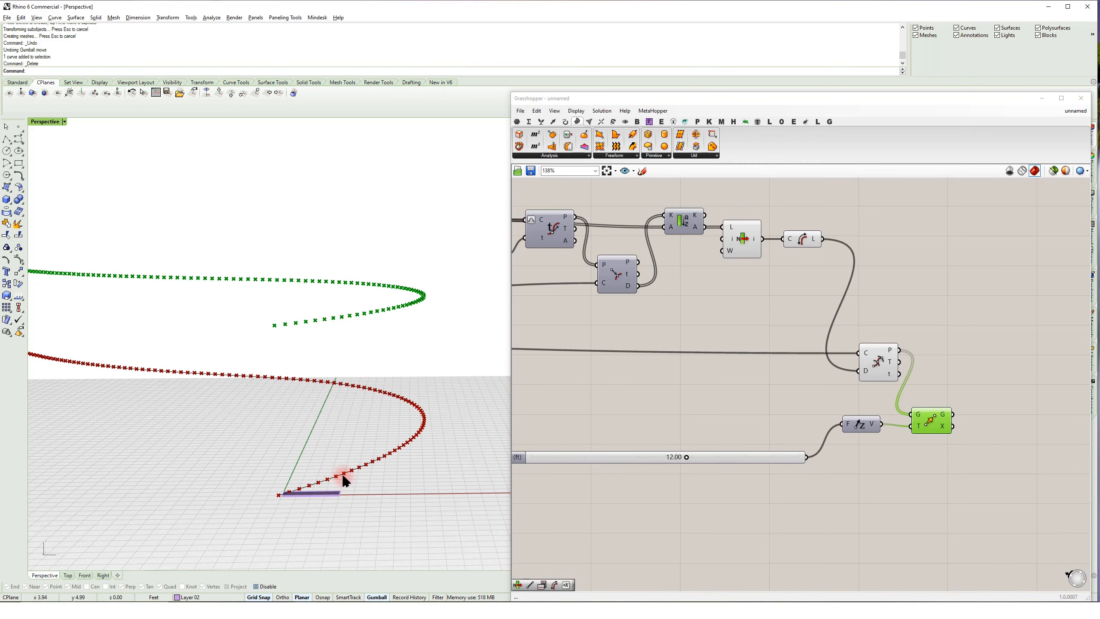
{"action": "right_click_drag", "start_coordinate": [619, 434], "coordinate": [668, 416]}
{"action": "mouse_move", "coordinate": [801, 441]}
{"action": "left_mouse_down"}
{"action": "mouse_move", "coordinate": [809, 415]}
{"action": "mouse_move", "coordinate": [800, 420]}
{"action": "left_mouse_up"}
{"action": "right_click_drag", "start_coordinate": [806, 454], "coordinate": [861, 446]}
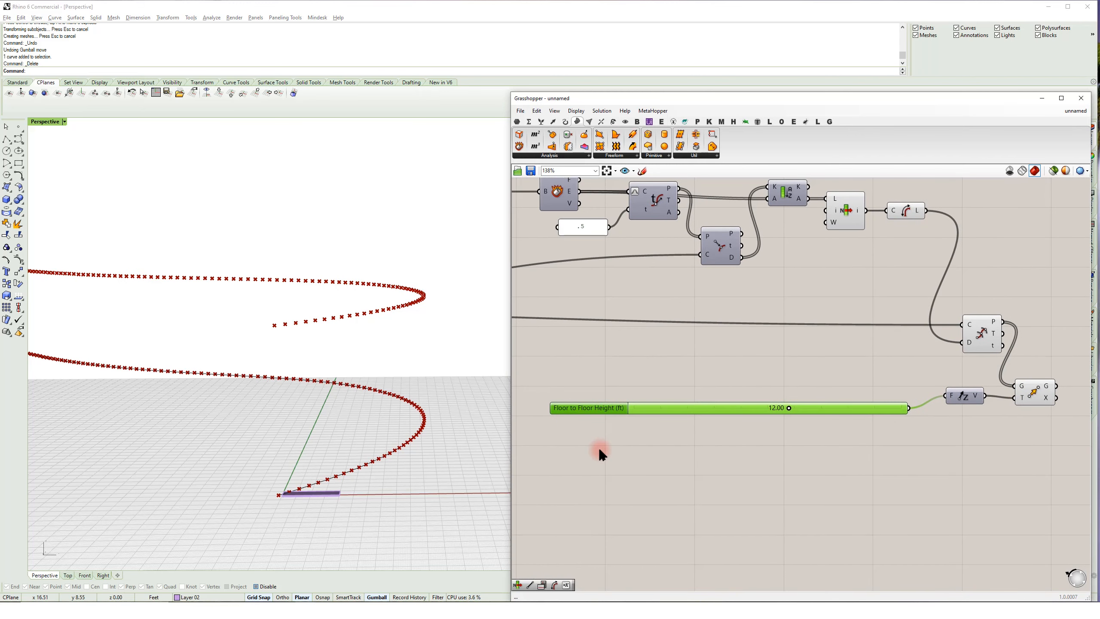
{"action": "double_click", "coordinate": [601, 453]}
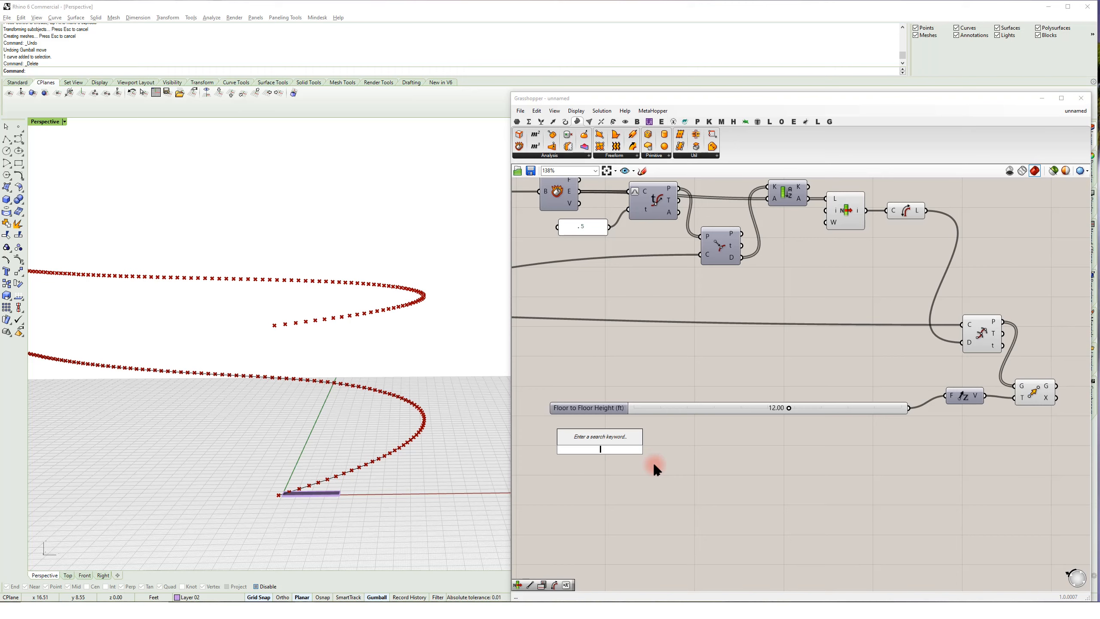
{"action": "left_click", "coordinate": [658, 467]}
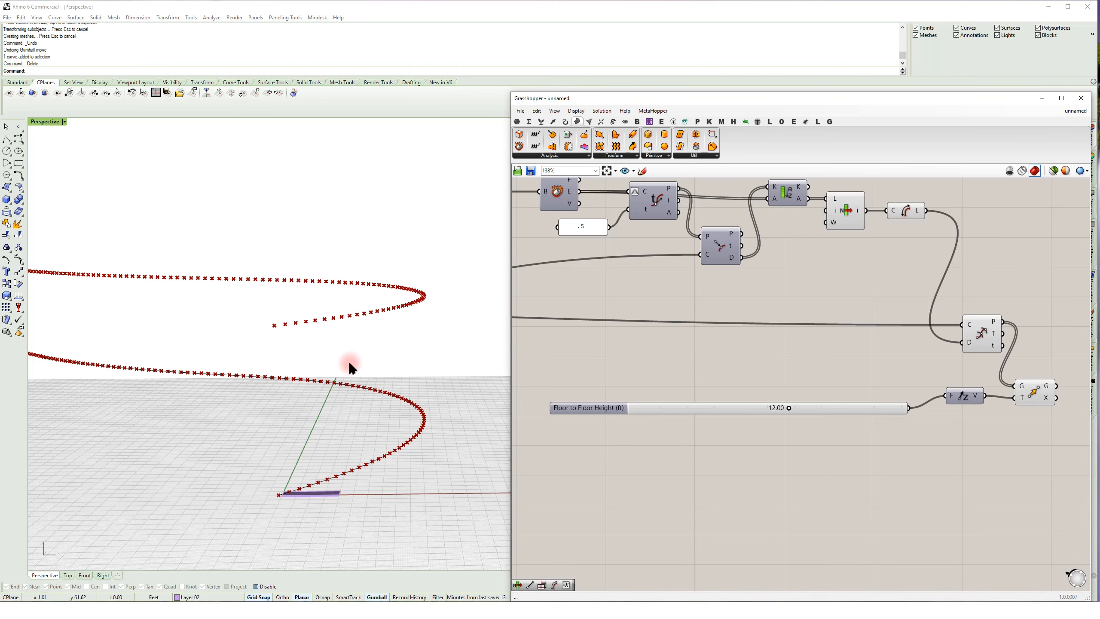
- Set the Rhino document's model units to inches and accept scaling the model by 12
{"action": "right_click_drag", "start_coordinate": [349, 362], "coordinate": [310, 354]}
{"action": "left_click", "coordinate": [192, 17]}
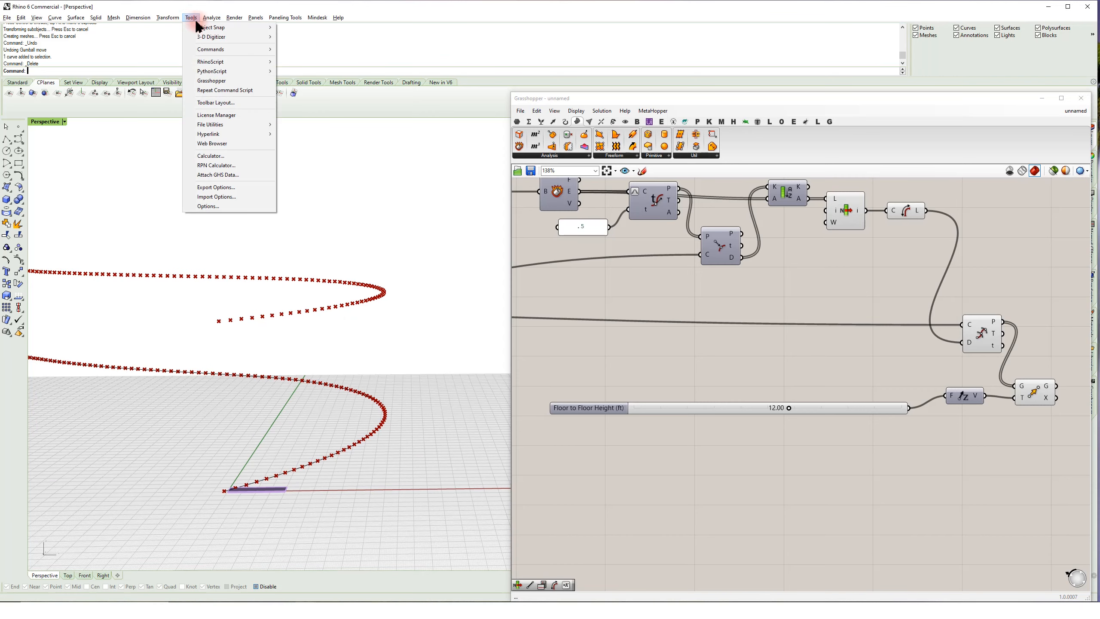
{"action": "left_click", "coordinate": [230, 208]}
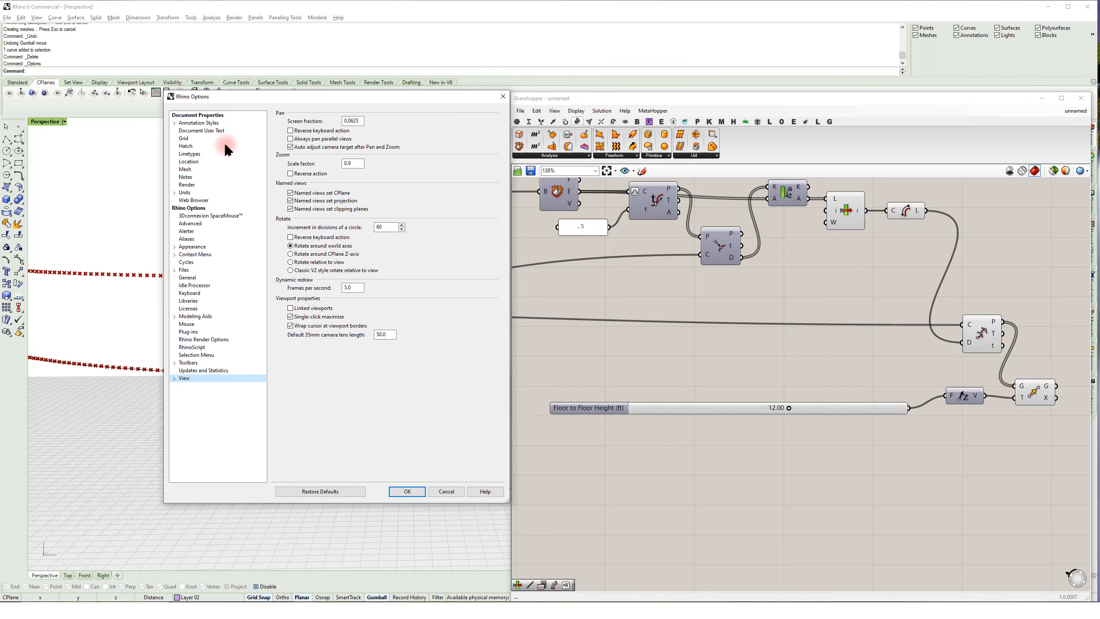
{"action": "left_click", "coordinate": [185, 193]}
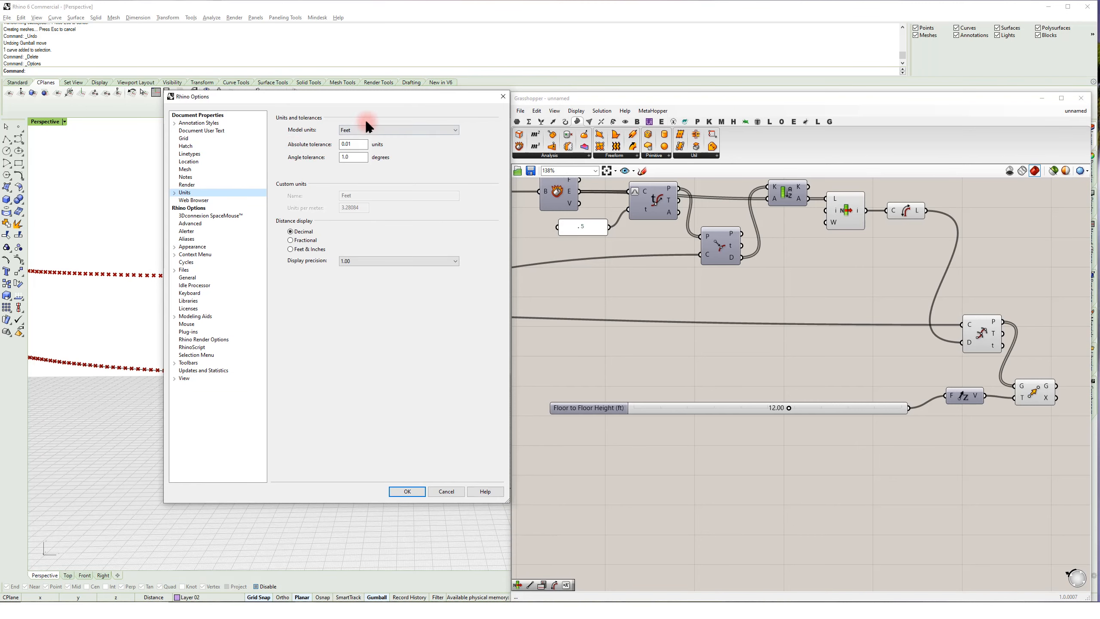
{"action": "left_click", "coordinate": [361, 130]}
{"action": "left_click", "coordinate": [352, 184]}
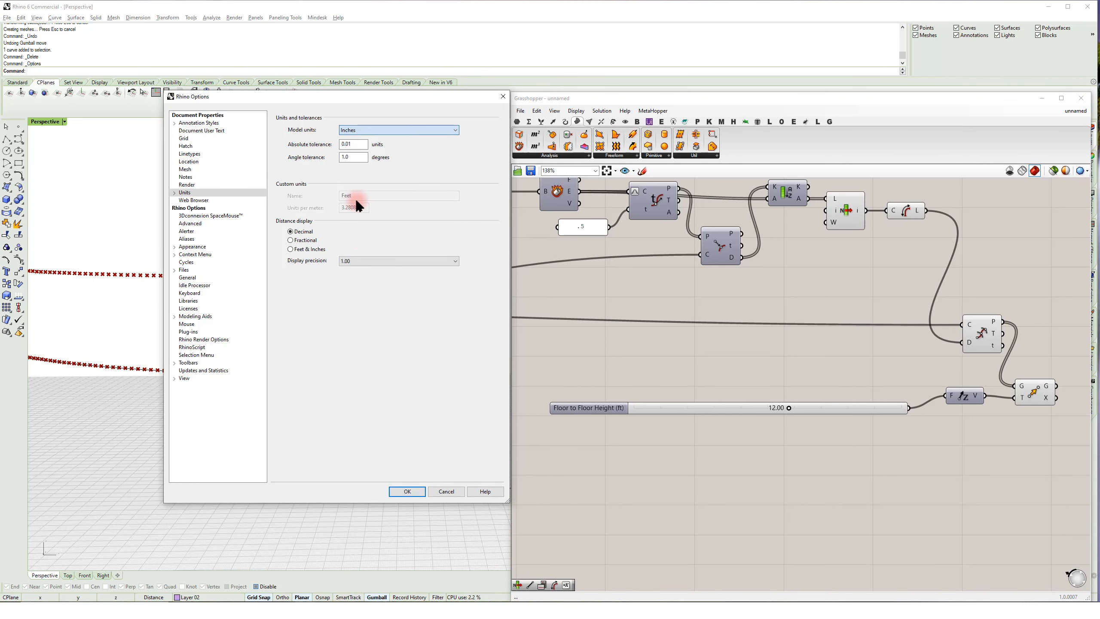
{"action": "left_click", "coordinate": [417, 495]}
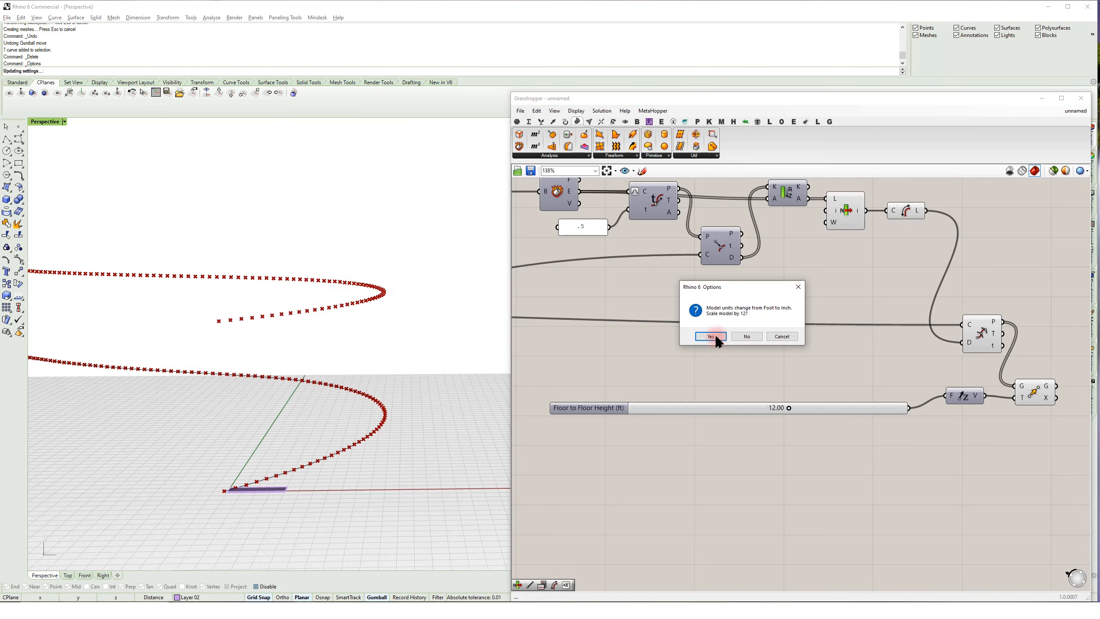
{"action": "left_click", "coordinate": [711, 337]}
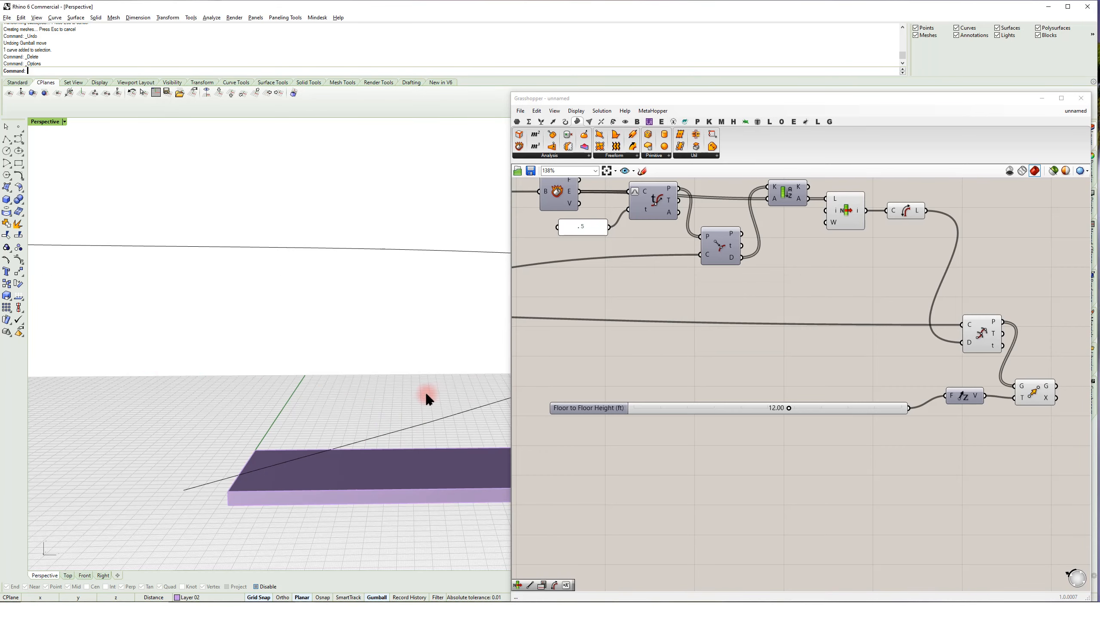
- Shift the Floor to Floor Height slider away from Unit Z to make room for another component between them
{"action": "scroll", "coordinate": [250, 401], "scroll_direction": "down", "scroll_amount": 10}
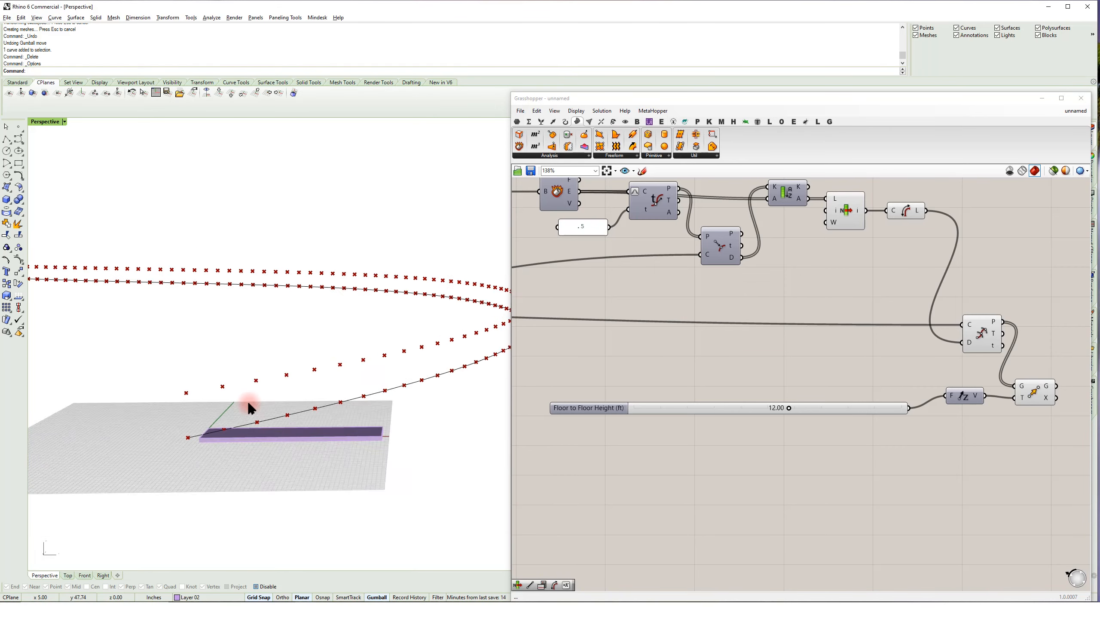
{"action": "left_click_drag", "start_coordinate": [615, 407], "coordinate": [609, 399]}
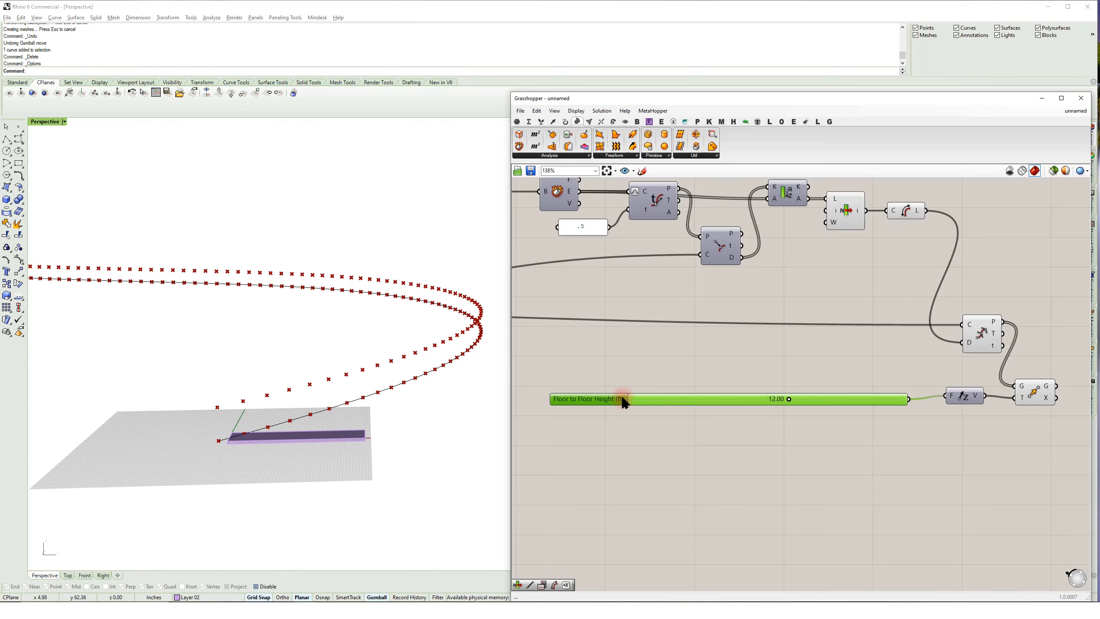
{"action": "right_click", "coordinate": [624, 402]}
{"action": "left_click", "coordinate": [782, 427]}
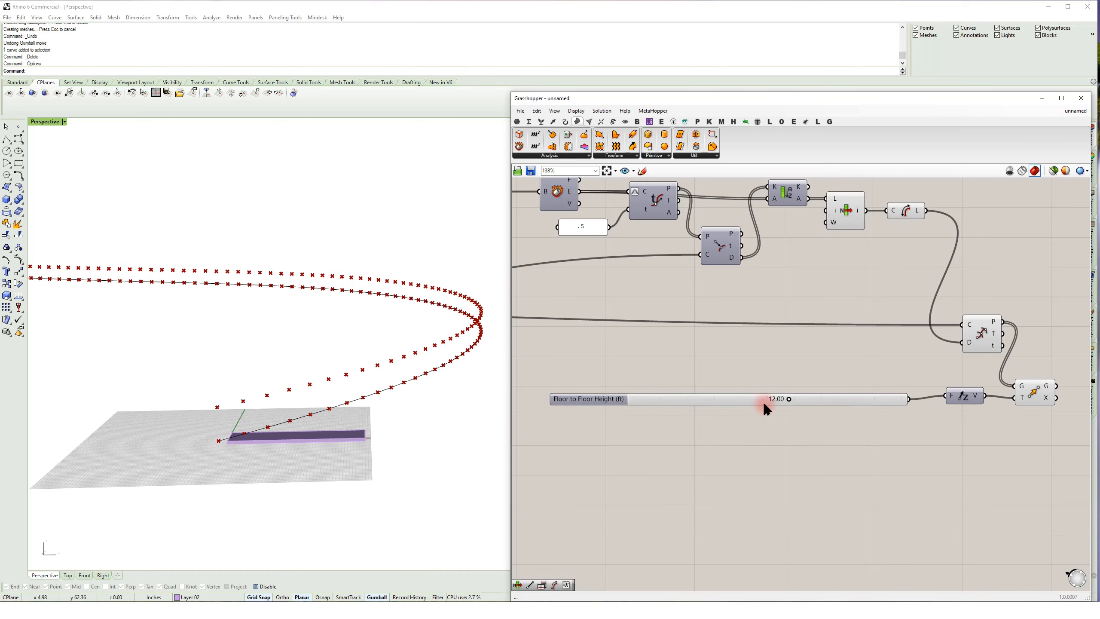
{"action": "left_click_drag", "start_coordinate": [824, 398], "coordinate": [766, 398]}
- Add a Multiplication component and place it between the height slider and Unit Z
{"action": "double_click", "coordinate": [778, 418]}
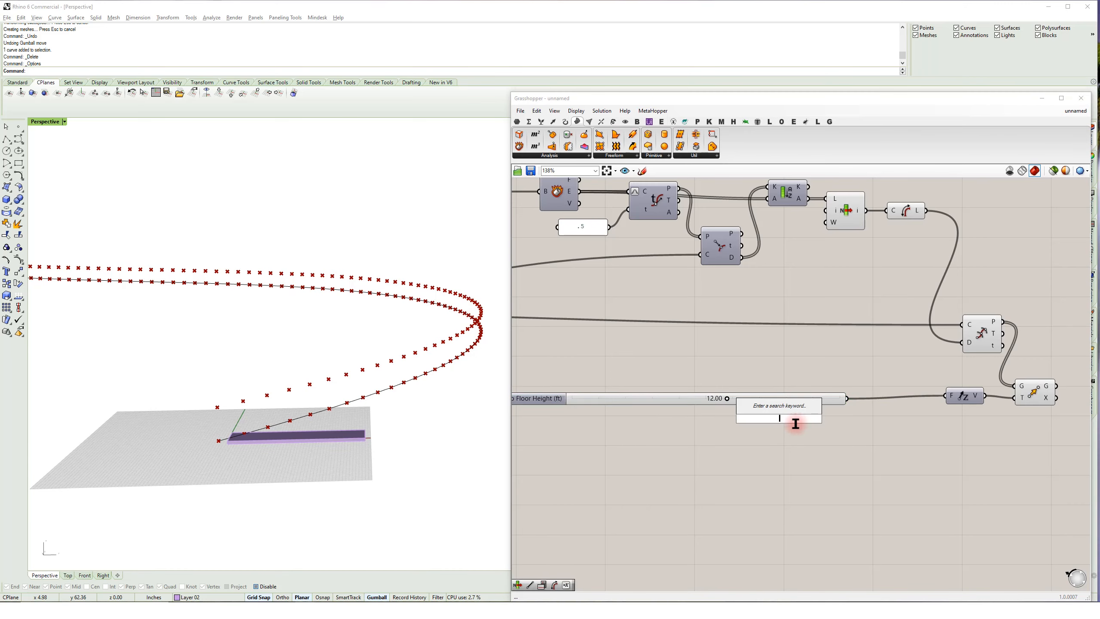
{"action": "type", "text": "X"}
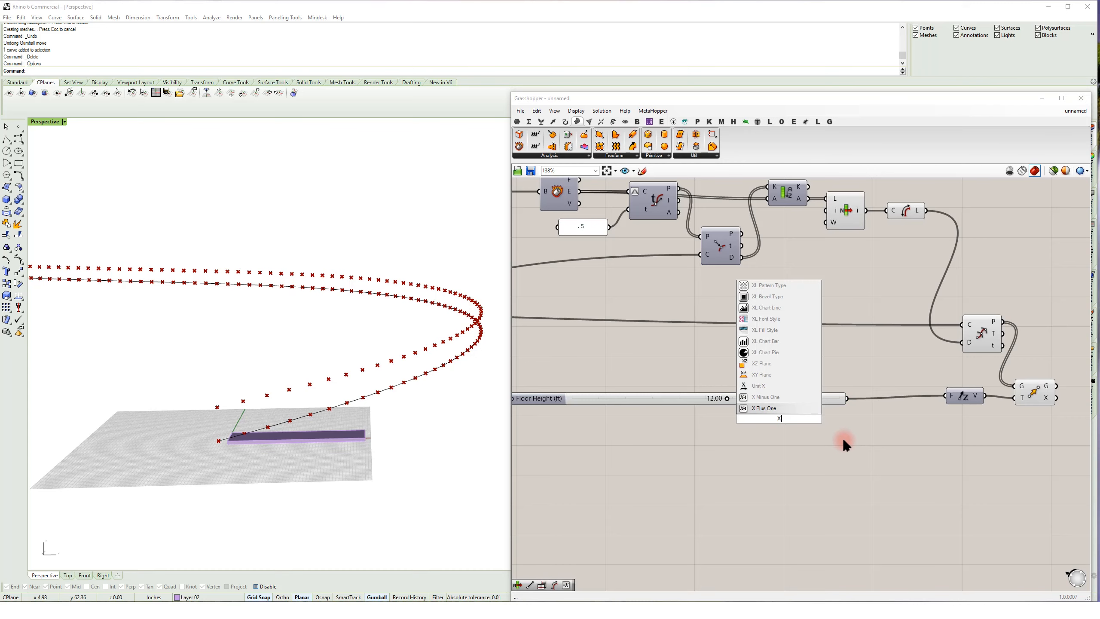
{"action": "key", "text": "BackSpace"}
{"action": "type", "text": "*"}
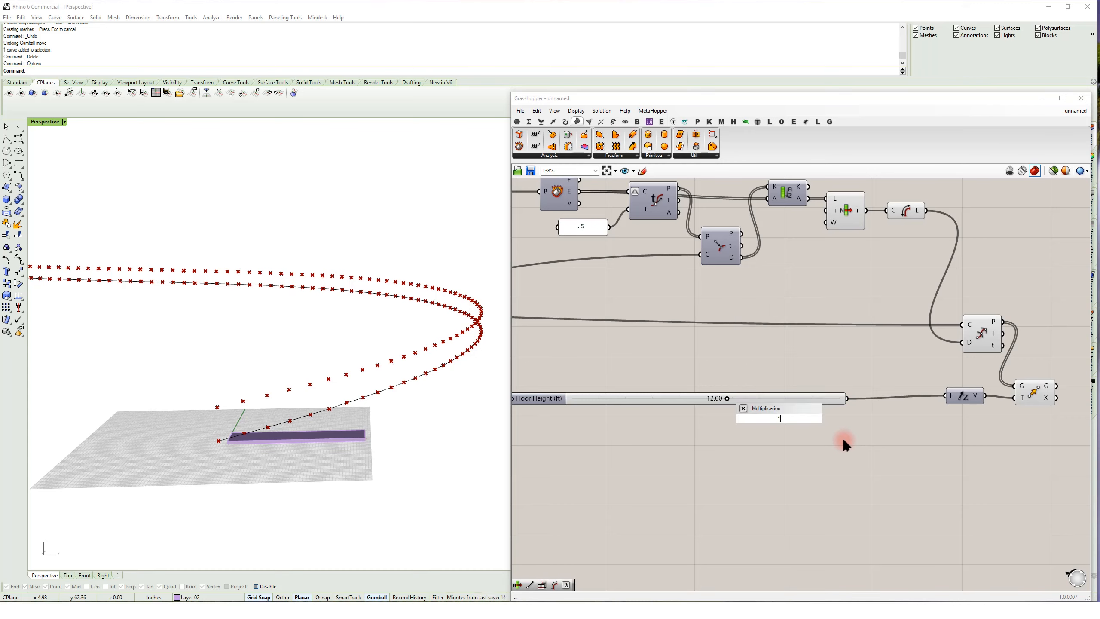
{"action": "key", "text": "Return"}
{"action": "left_click_drag", "start_coordinate": [779, 420], "coordinate": [882, 414]}
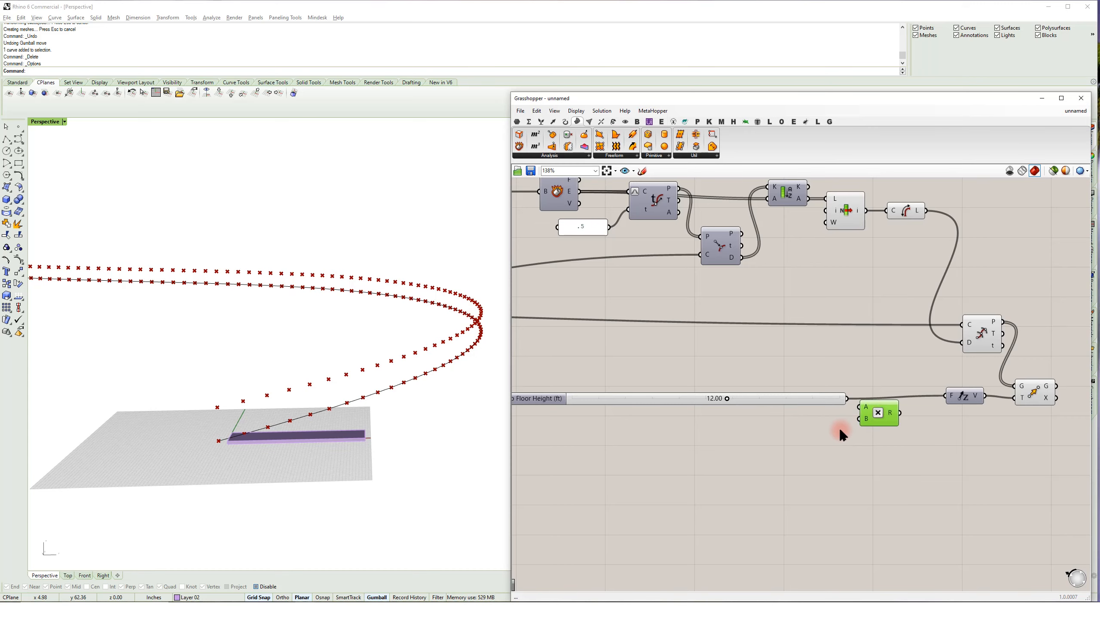
- Add a panel containing 12 next to the Multiplication component's B input
{"action": "double_click", "coordinate": [842, 431]}
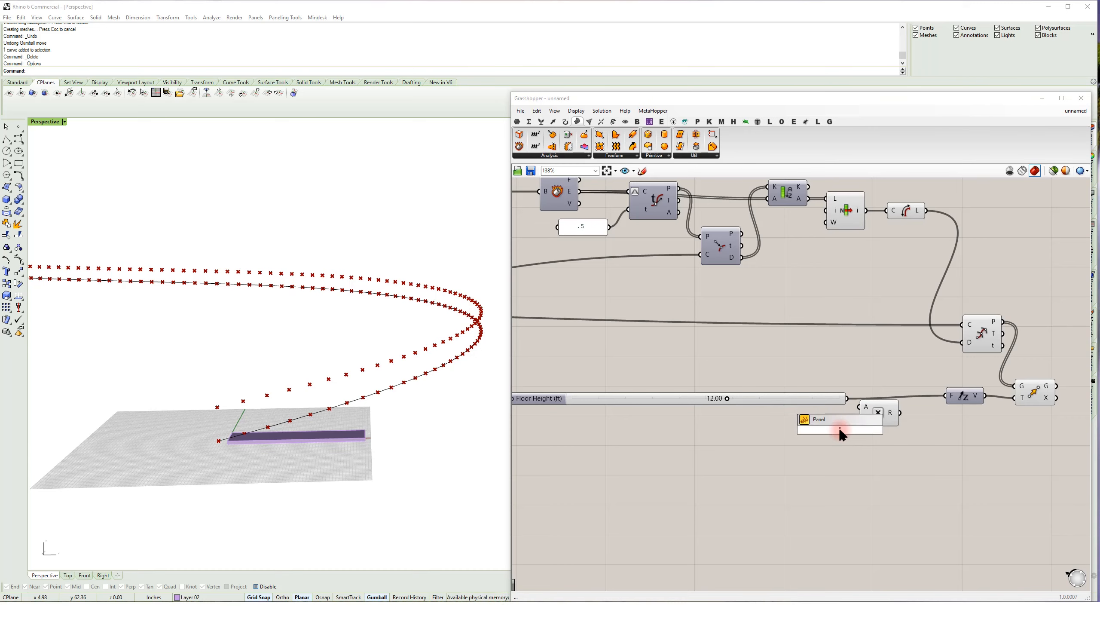
{"action": "type", "text": "\"12"}
{"action": "key", "text": "Return"}
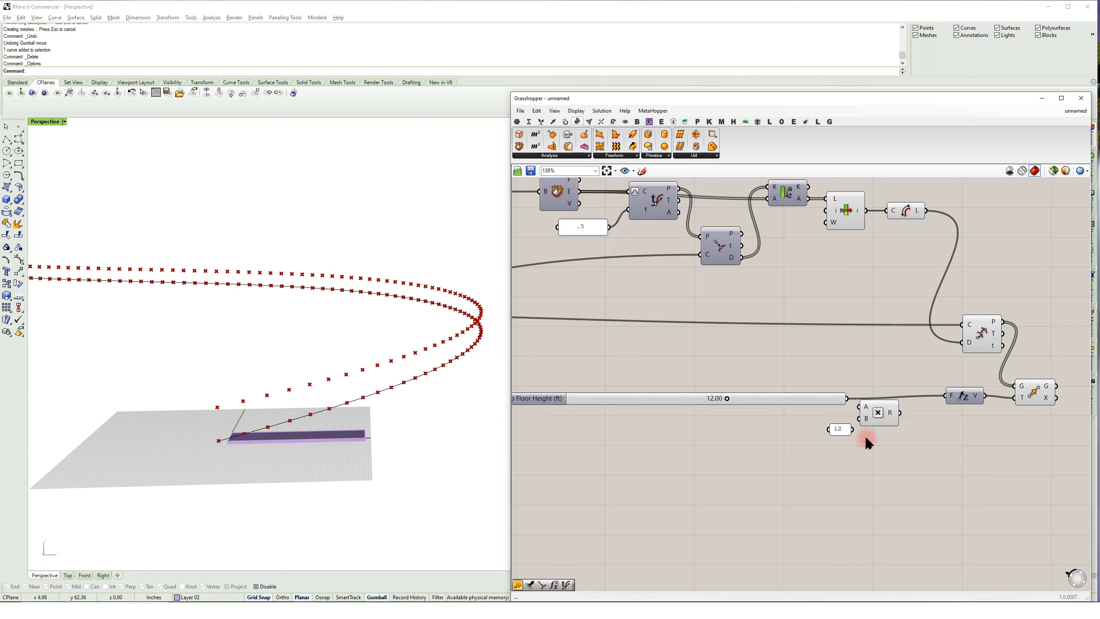
- Wire the height slider and the 12 panel into Multiplication, and its result into Unit Z's factor input
{"action": "scroll", "coordinate": [851, 434], "scroll_direction": "up", "scroll_amount": 3}
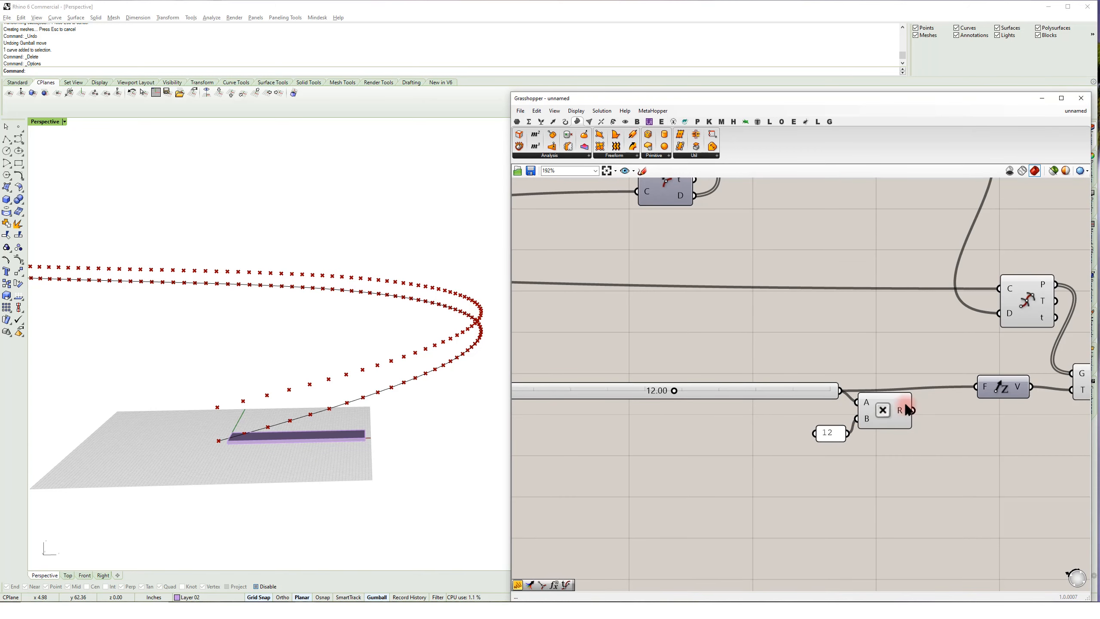
{"action": "left_click_drag", "start_coordinate": [962, 388], "coordinate": [976, 386]}
{"action": "left_click_drag", "start_coordinate": [899, 419], "coordinate": [873, 414]}
{"action": "scroll", "coordinate": [882, 411], "scroll_direction": "down", "scroll_amount": 4}
{"action": "right_click_drag", "start_coordinate": [405, 349], "coordinate": [372, 367]}
{"action": "scroll", "coordinate": [844, 401], "scroll_direction": "up", "scroll_amount": 1}
{"action": "left_click", "coordinate": [851, 417]}
{"action": "scroll", "coordinate": [855, 445], "scroll_direction": "up", "scroll_amount": 2}
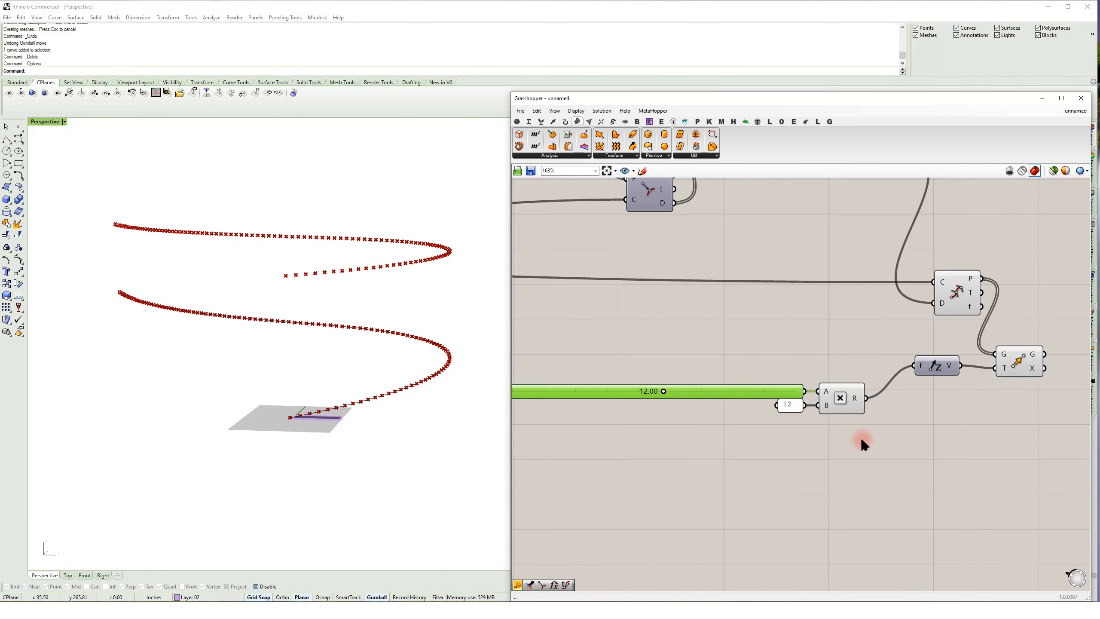
{"action": "scroll", "coordinate": [810, 450], "scroll_direction": "down", "scroll_amount": 2}
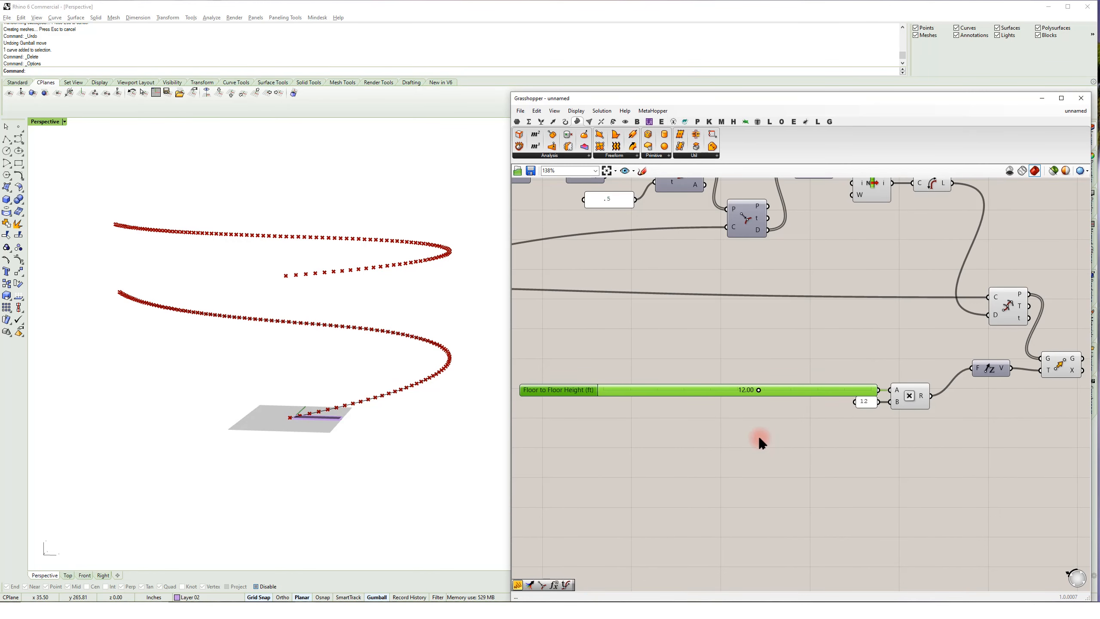
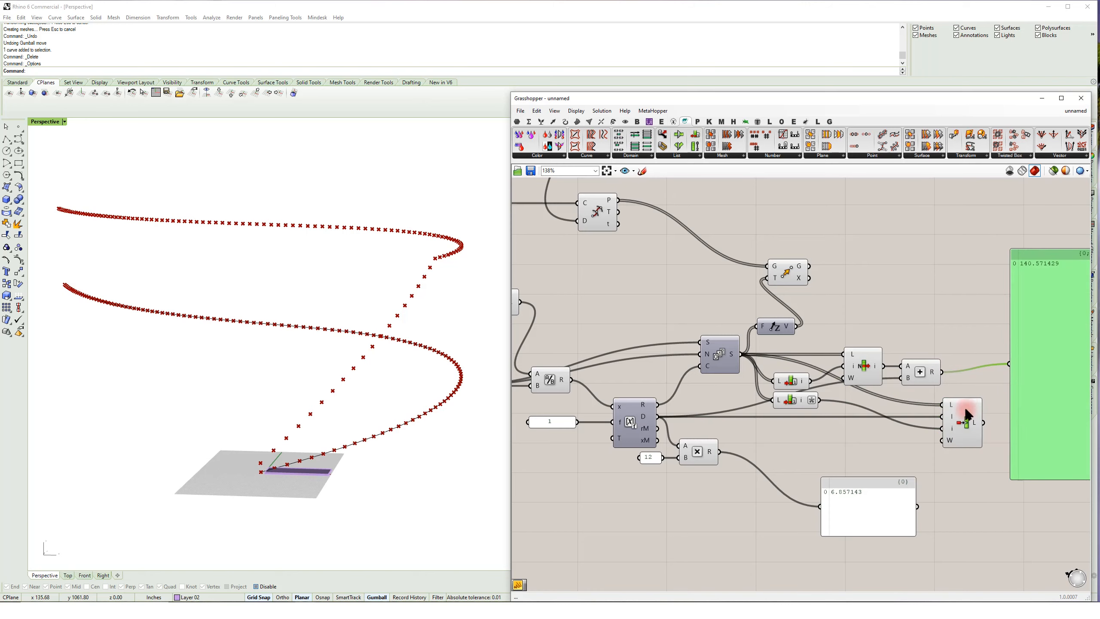
- Wire the Addition result into the Insert Items component's item input and connect the Insert Items list output to the large panel
{"action": "left_click_drag", "start_coordinate": [954, 395], "coordinate": [943, 417]}
{"action": "right_click_drag", "start_coordinate": [978, 389], "coordinate": [903, 391]}
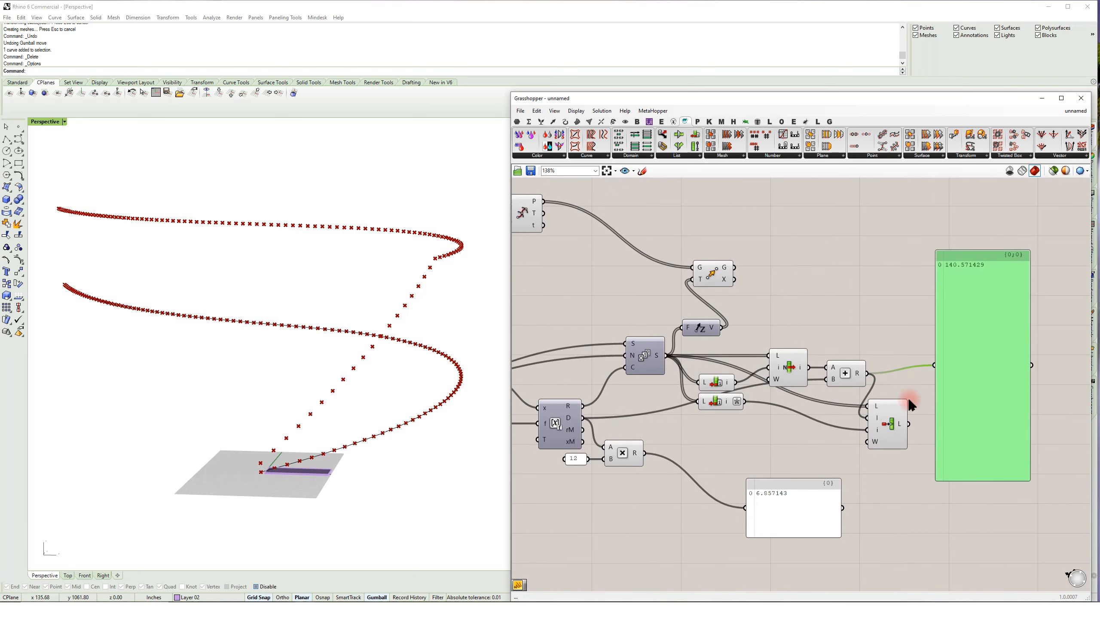
{"action": "left_click_drag", "start_coordinate": [909, 424], "coordinate": [929, 393]}
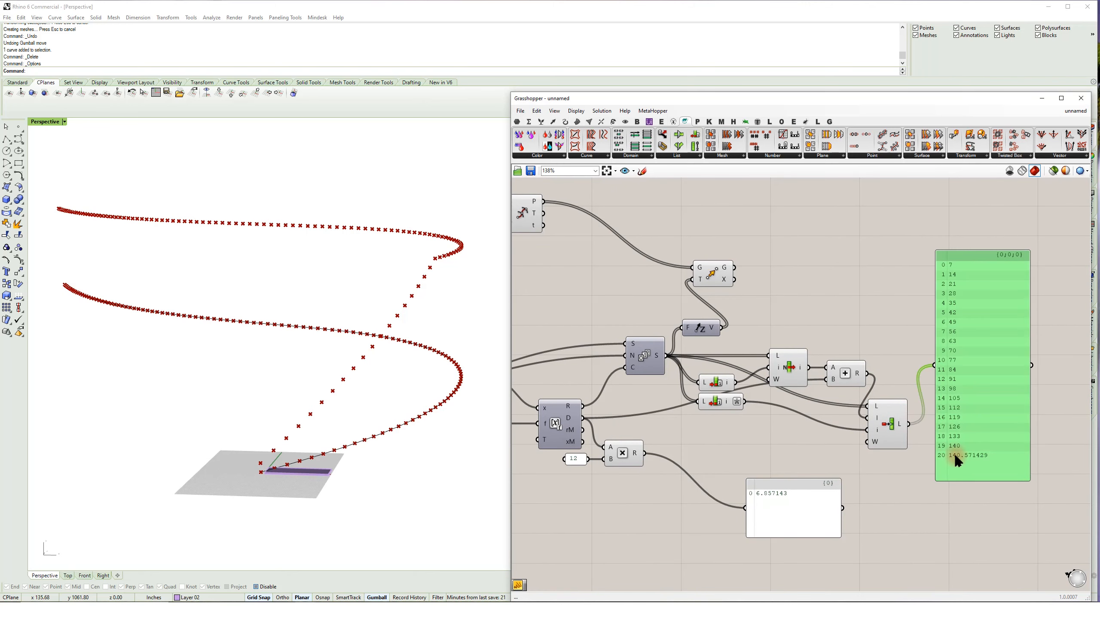
- Relocate the list panel, Move and Unit Z beyond Insert Items, and wire the Insert Items list into Unit Z's factor input
{"action": "left_click_drag", "start_coordinate": [982, 311], "coordinate": [1035, 386]}
{"action": "left_click_drag", "start_coordinate": [761, 254], "coordinate": [966, 335]}
{"action": "left_click_drag", "start_coordinate": [909, 423], "coordinate": [948, 331]}
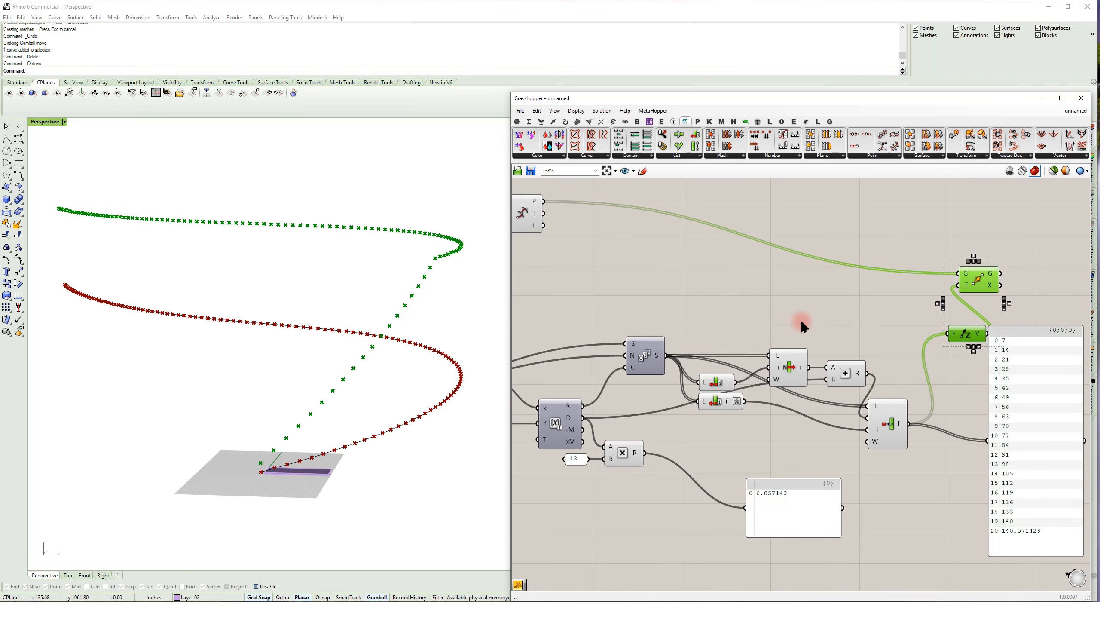
{"action": "scroll", "coordinate": [433, 291], "scroll_direction": "up", "scroll_amount": 3}
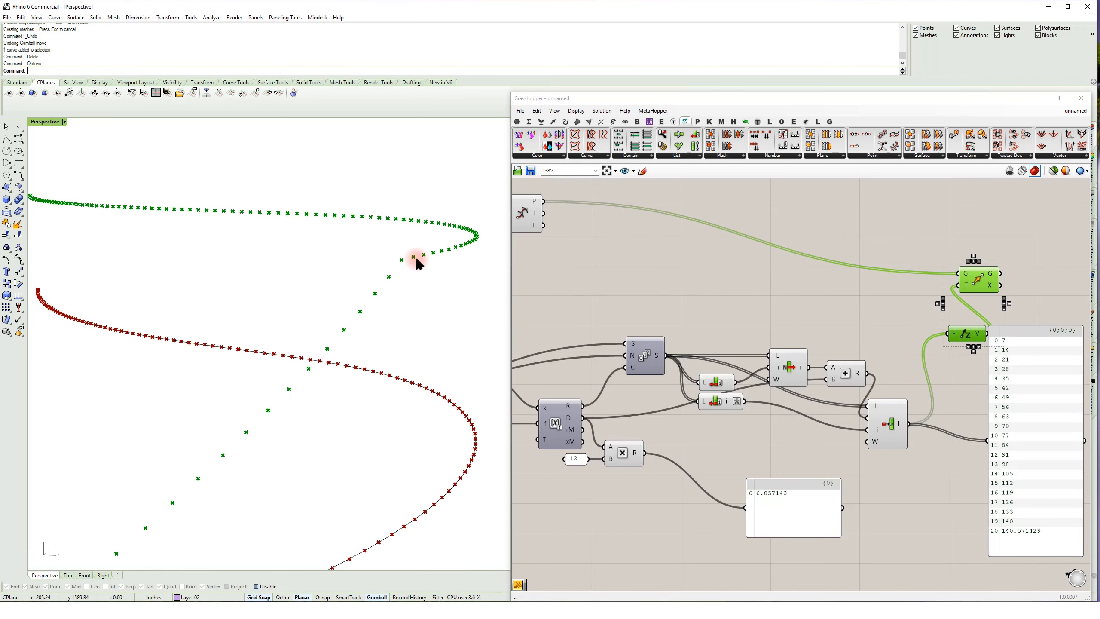
{"action": "scroll", "coordinate": [373, 297], "scroll_direction": "down", "scroll_amount": 5}
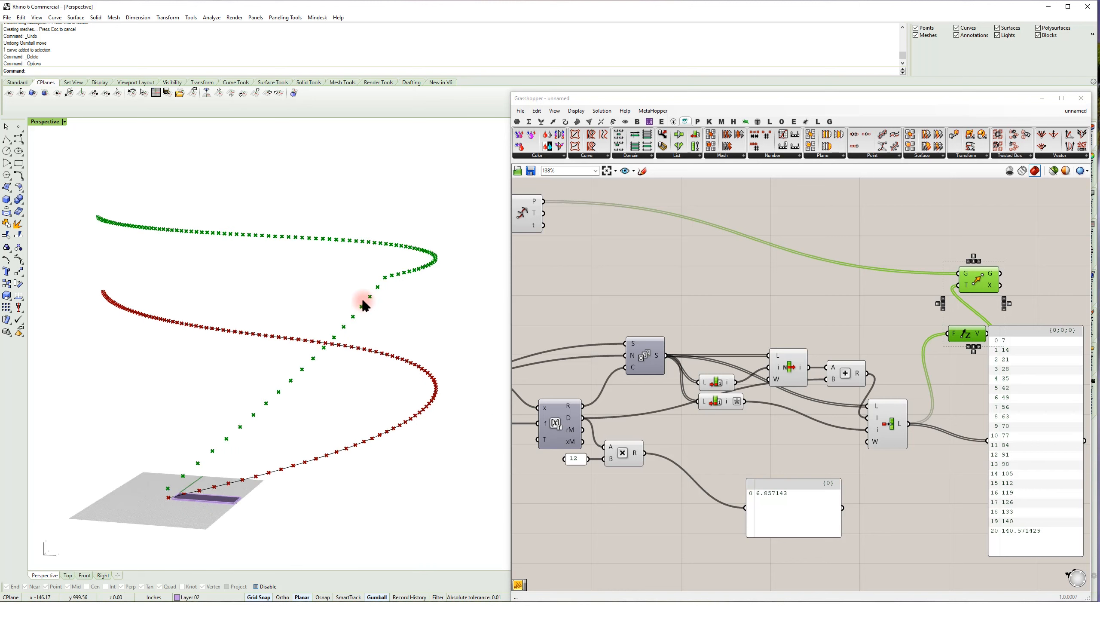
- Shift the list panel farther from Insert Items and delete the panel fed by the Multiplication result
{"action": "right_click_drag", "start_coordinate": [912, 351], "coordinate": [804, 326]}
{"action": "left_click_drag", "start_coordinate": [936, 368], "coordinate": [1003, 368]}
{"action": "mouse_move", "coordinate": [821, 360]}
{"action": "right_mouse_down"}
{"action": "mouse_move", "coordinate": [871, 354]}
{"action": "mouse_move", "coordinate": [830, 350]}
{"action": "right_mouse_up"}
{"action": "left_click", "coordinate": [693, 465]}
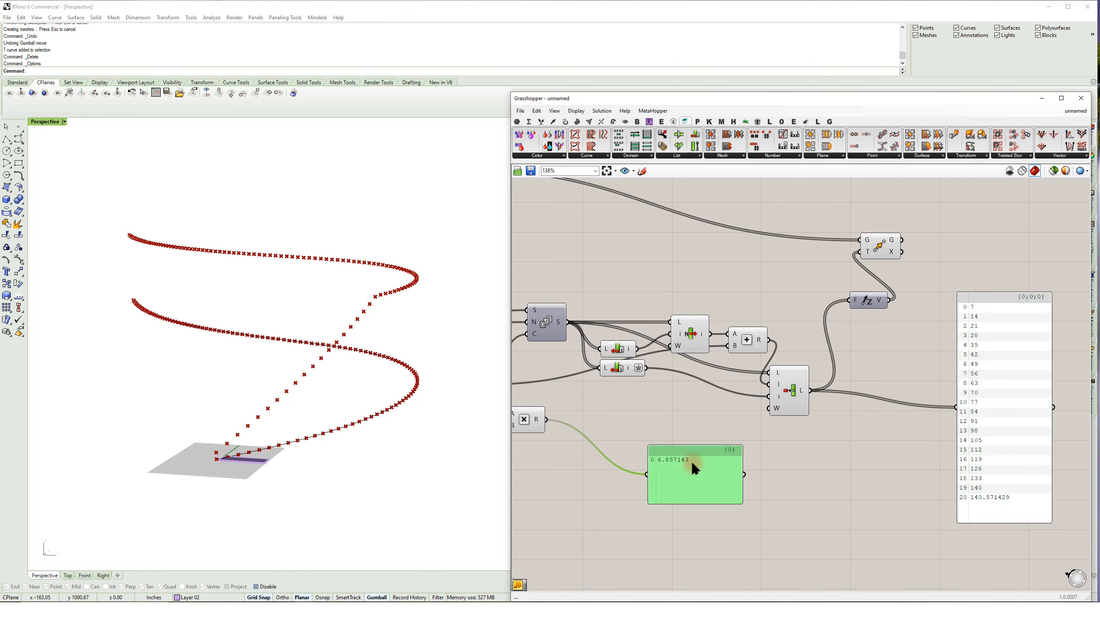
{"action": "key", "text": "Delete"}
- Bring the Divide Distance component near Move and place Unit Z directly before Move's translation input
{"action": "scroll", "coordinate": [759, 354], "scroll_direction": "down", "scroll_amount": 3}
{"action": "left_click_drag", "start_coordinate": [586, 263], "coordinate": [862, 288]}
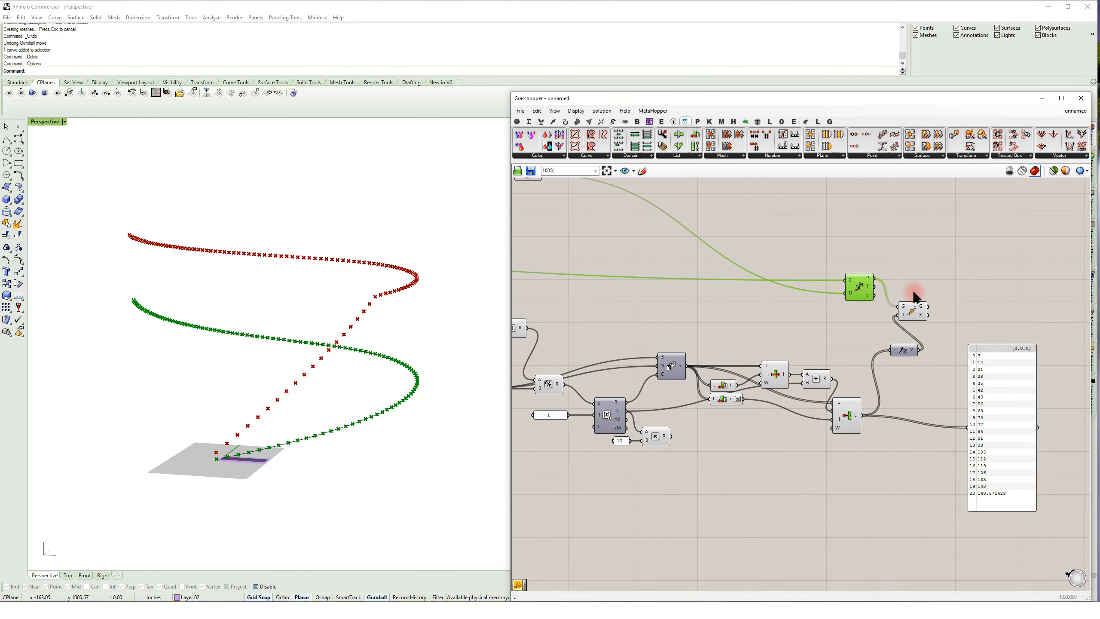
{"action": "scroll", "coordinate": [917, 297], "scroll_direction": "up", "scroll_amount": 2}
{"action": "right_click_drag", "start_coordinate": [894, 403], "coordinate": [782, 393]}
{"action": "left_click_drag", "start_coordinate": [790, 362], "coordinate": [848, 314]}
- Add a Shortest List component, wiring Divide Distance's points into input A and Unit Z's vector into input B
{"action": "double_click", "coordinate": [848, 248]}
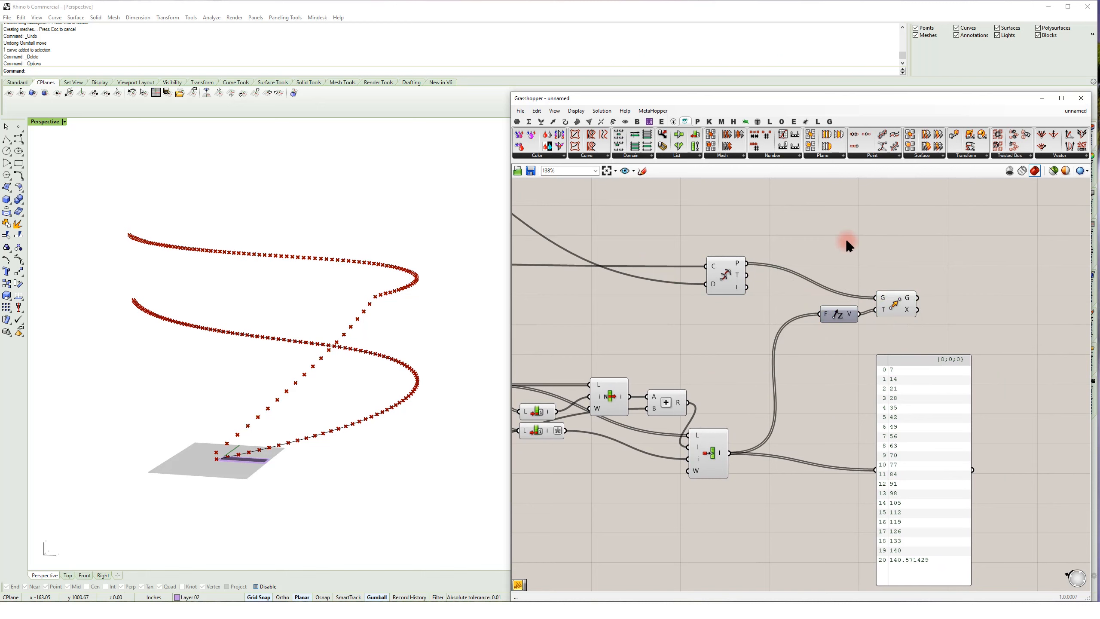
{"action": "type", "text": "shor"}
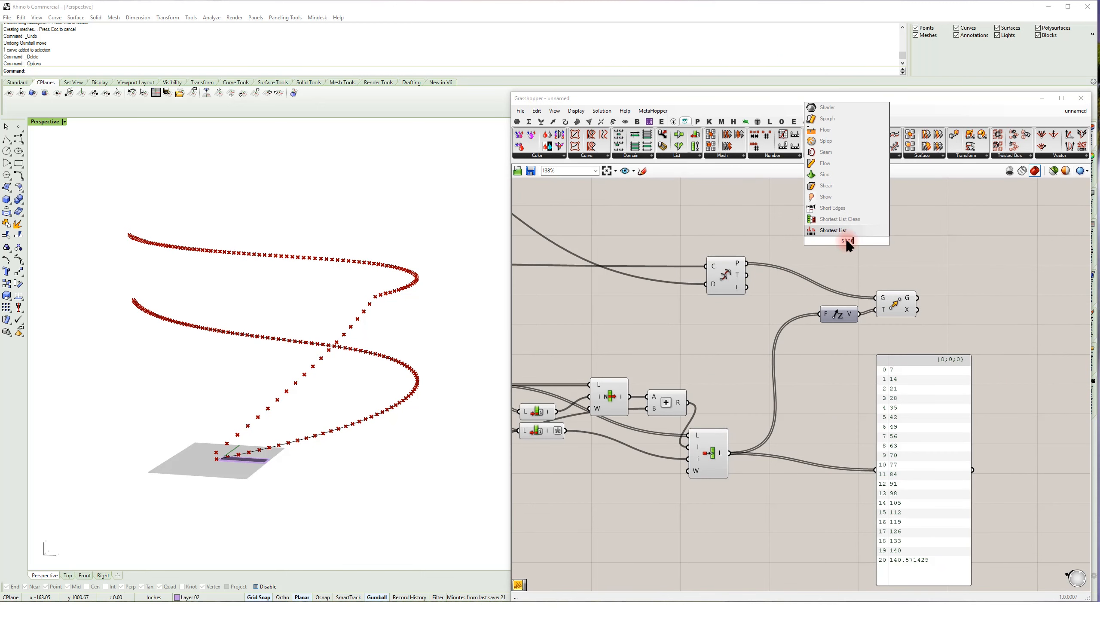
{"action": "left_click", "coordinate": [842, 231]}
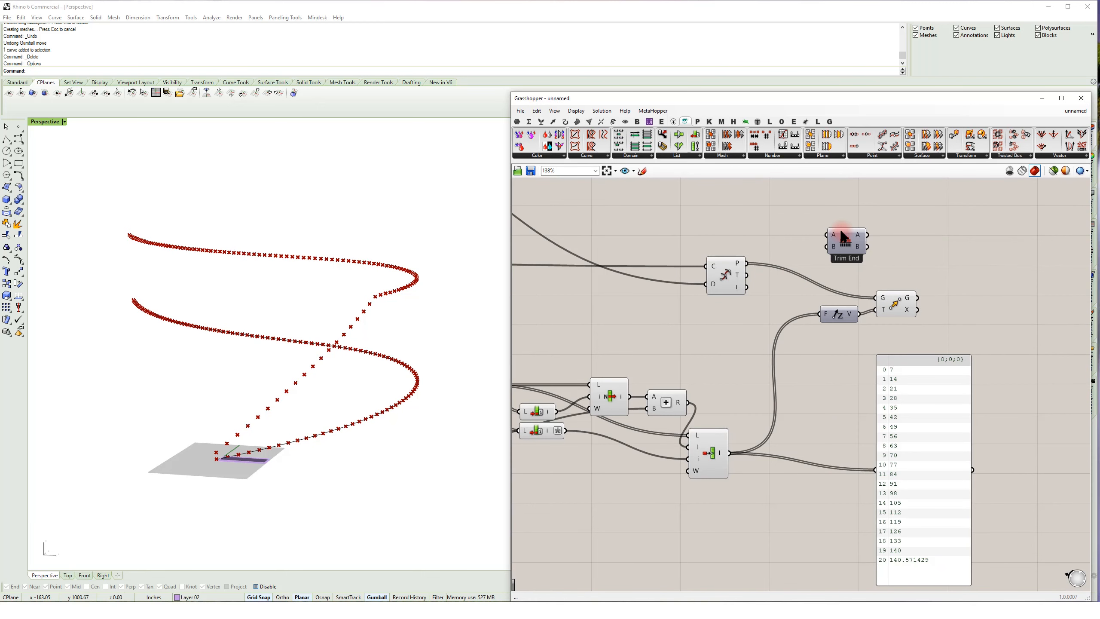
{"action": "left_click_drag", "start_coordinate": [851, 252], "coordinate": [848, 279]}
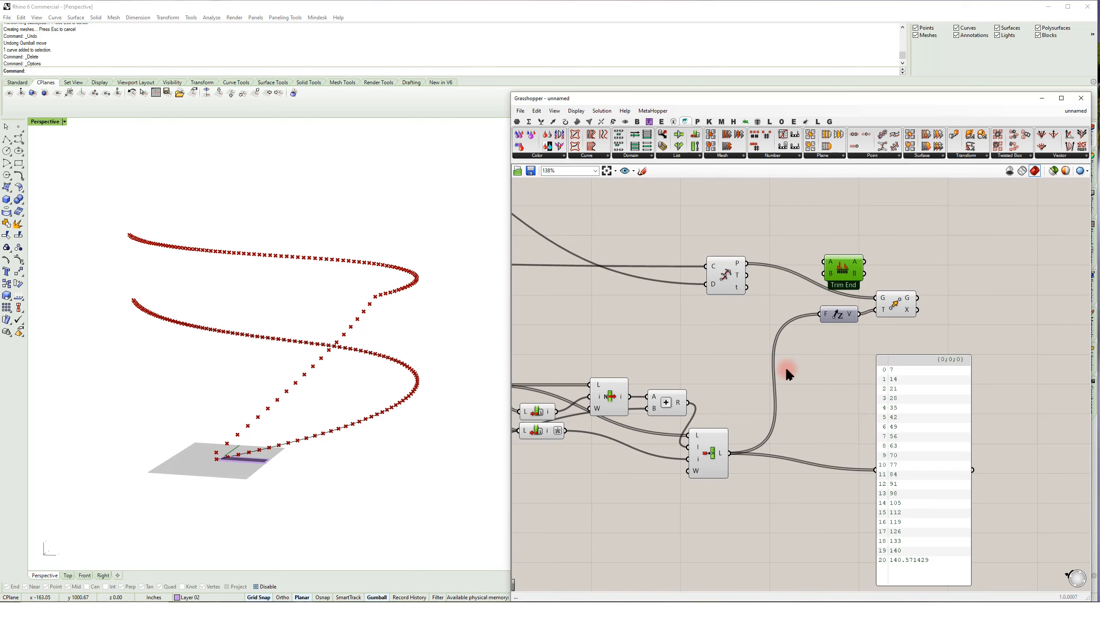
{"action": "left_click_drag", "start_coordinate": [839, 314], "coordinate": [828, 273]}
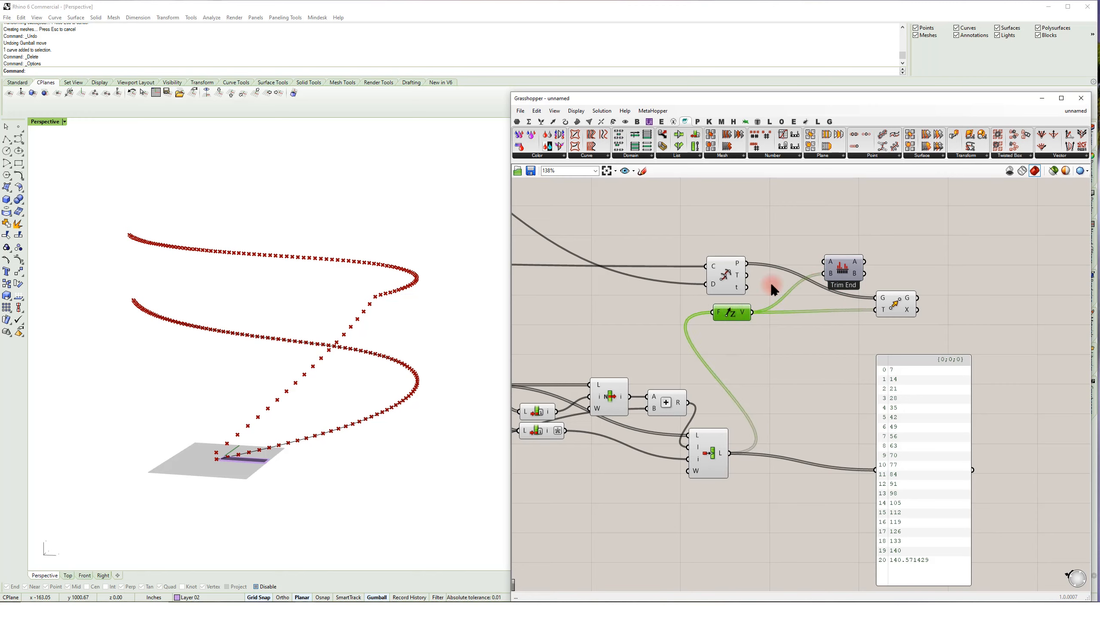
{"action": "left_click_drag", "start_coordinate": [746, 262], "coordinate": [828, 262]}
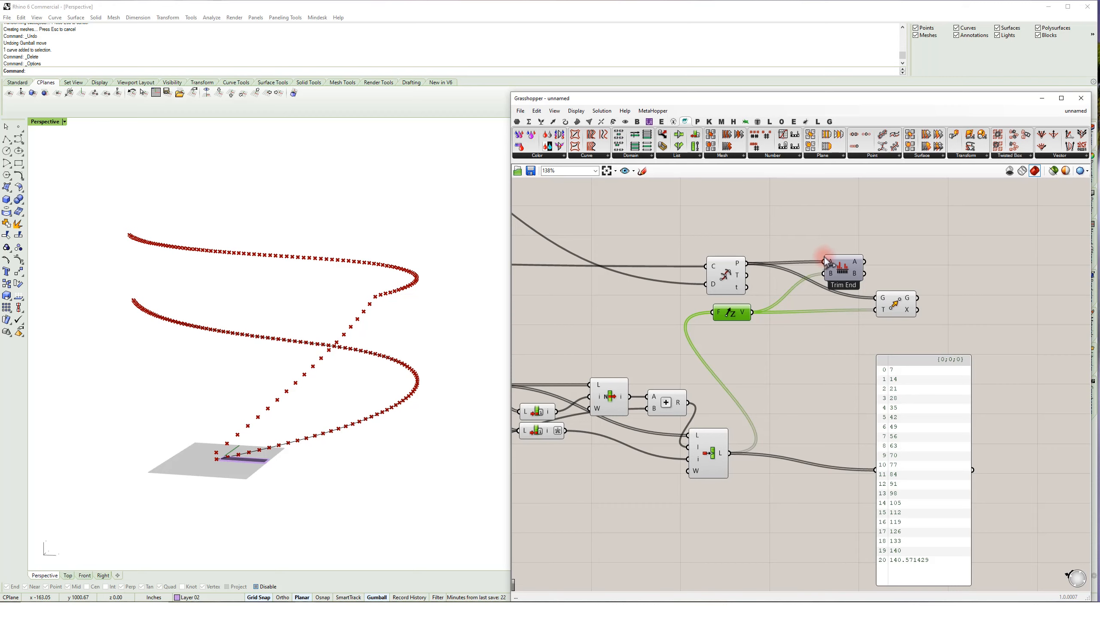
- Check Shortest List's B output and then its A output in the list panel, widening the panel so each point fits one line
{"action": "left_click_drag", "start_coordinate": [909, 396], "coordinate": [971, 282]}
{"action": "left_click_drag", "start_coordinate": [866, 274], "coordinate": [939, 356]}
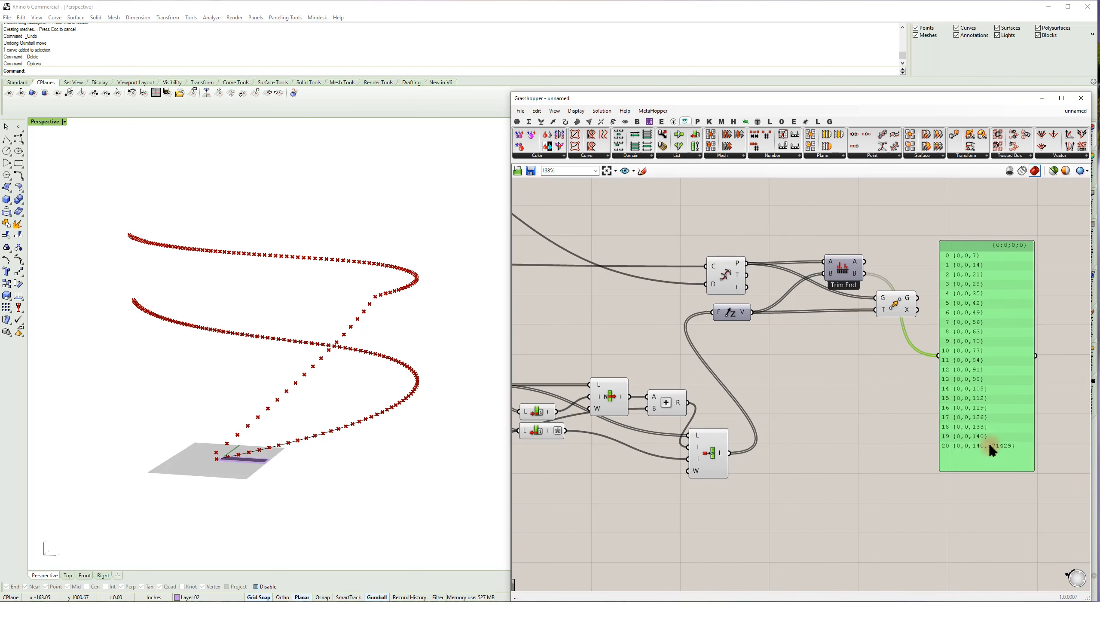
{"action": "left_click_drag", "start_coordinate": [865, 264], "coordinate": [938, 357]}
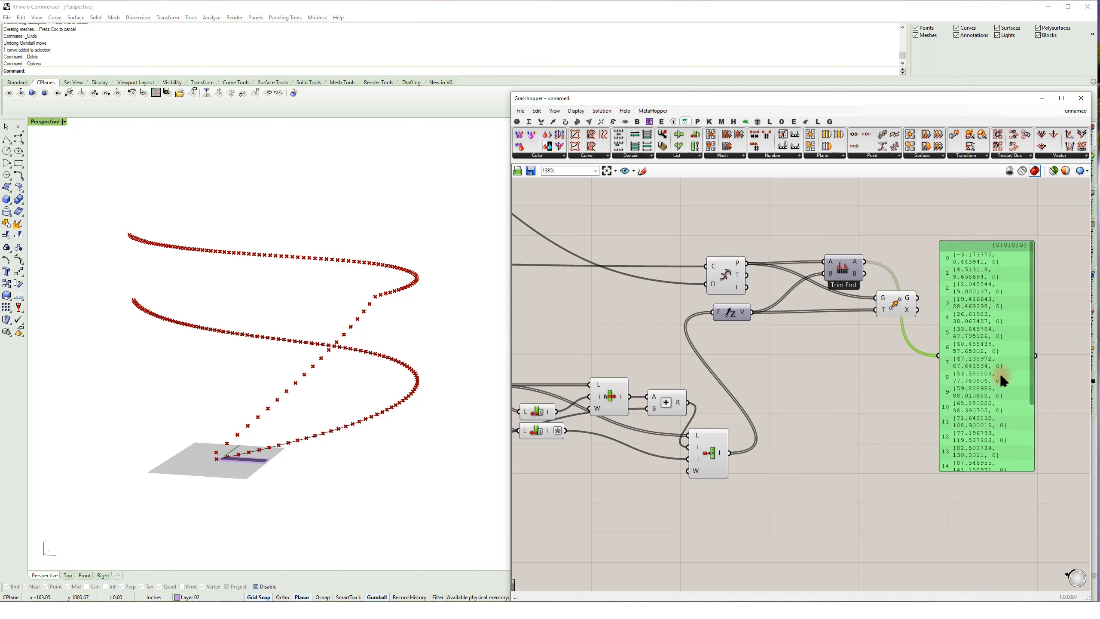
{"action": "right_click_drag", "start_coordinate": [1042, 455], "coordinate": [940, 441]}
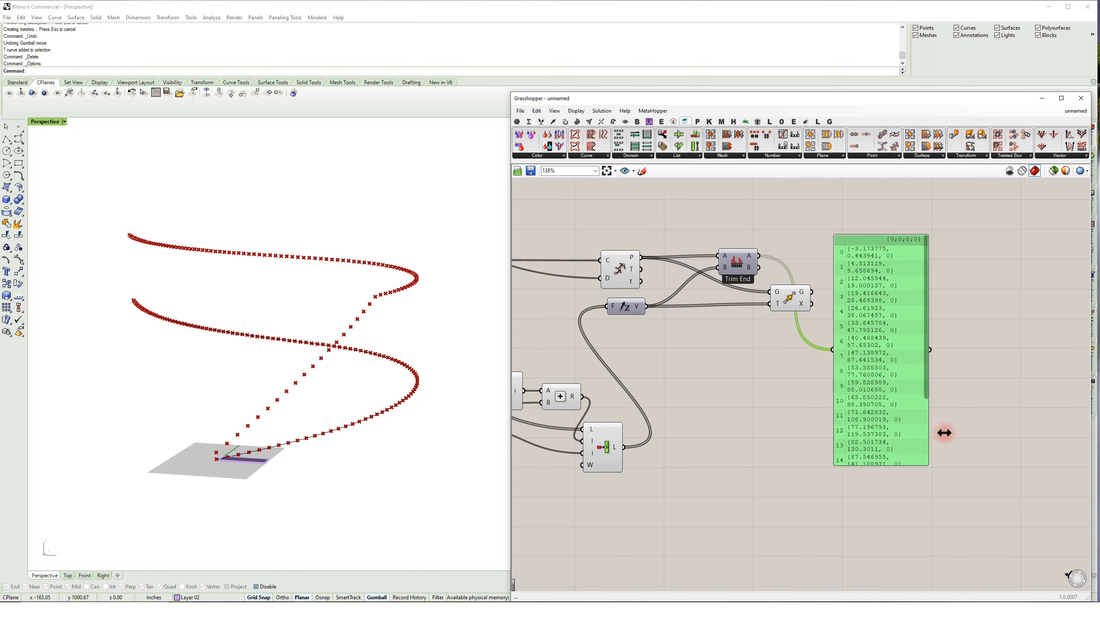
{"action": "left_click_drag", "start_coordinate": [944, 433], "coordinate": [1023, 433]}
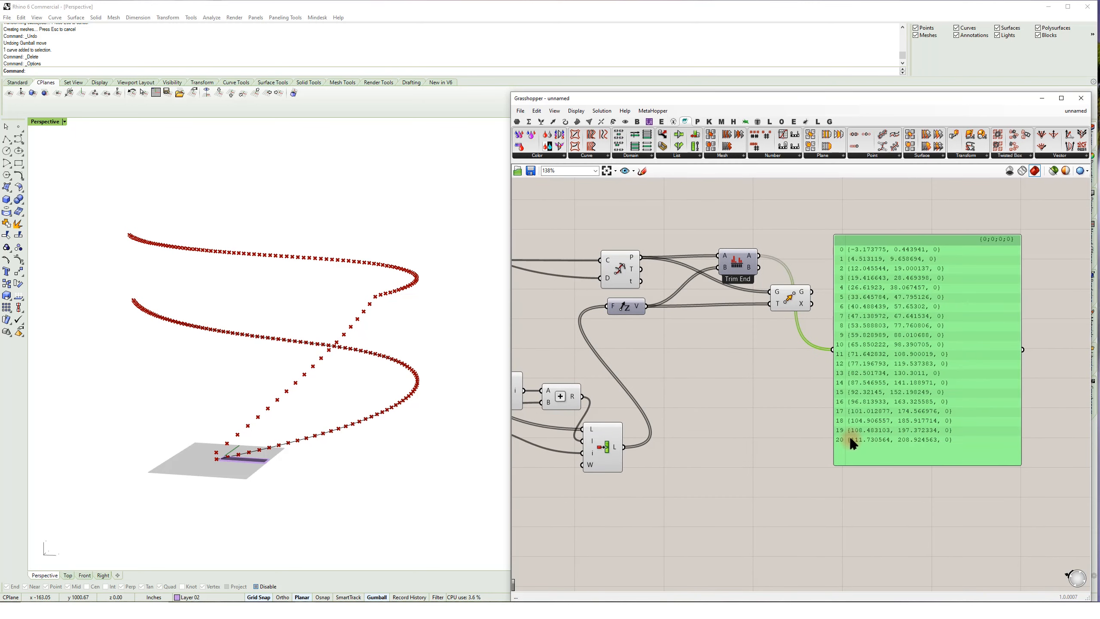
- Feed Shortest List's A output into Move's geometry input and its B output into Move's translation input
{"action": "left_click_drag", "start_coordinate": [924, 381], "coordinate": [977, 375]}
{"action": "mouse_move", "coordinate": [789, 296]}
{"action": "left_mouse_down"}
{"action": "mouse_move", "coordinate": [757, 270]}
{"action": "mouse_move", "coordinate": [776, 306]}
{"action": "left_mouse_up"}
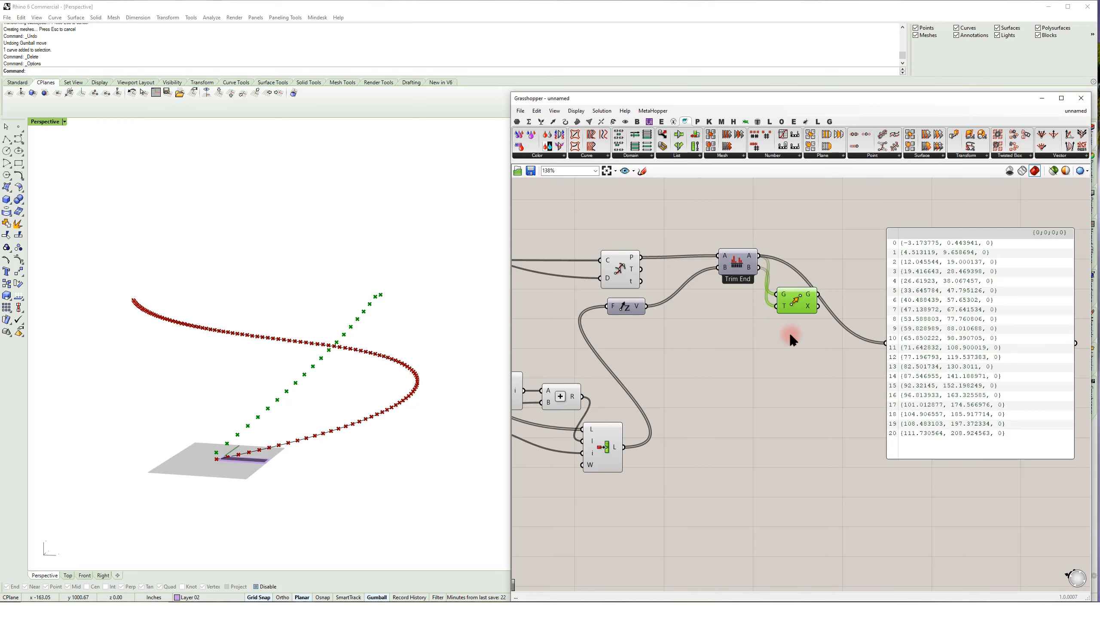
{"action": "scroll", "coordinate": [375, 304], "scroll_direction": "up", "scroll_amount": 3}
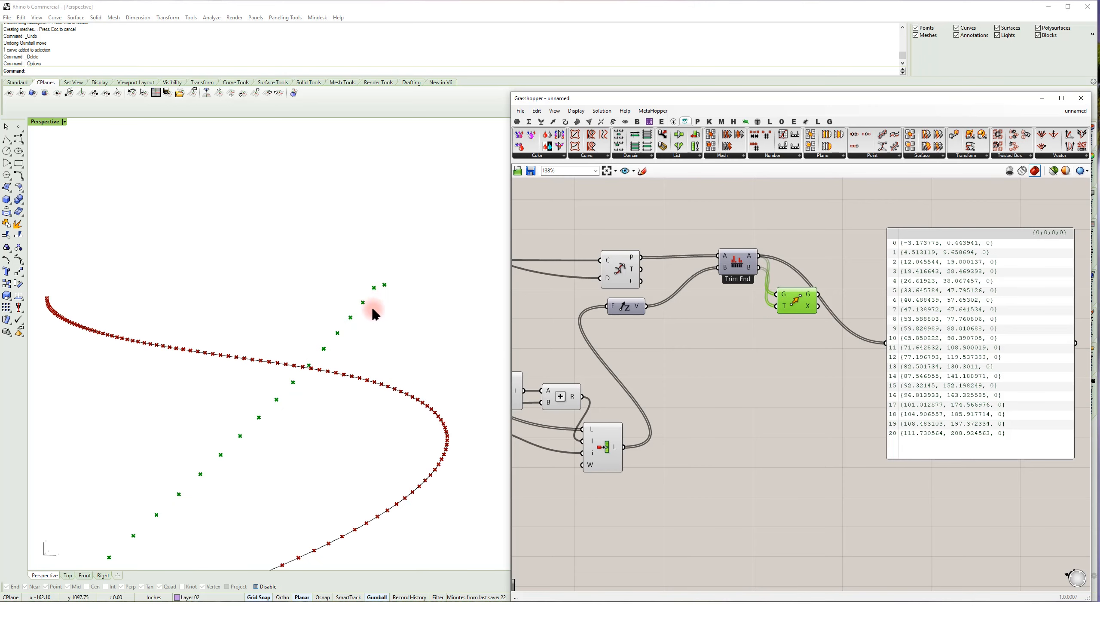
{"action": "scroll", "coordinate": [375, 296], "scroll_direction": "down", "scroll_amount": 2}
{"action": "right_click_drag", "start_coordinate": [374, 307], "coordinate": [400, 322]}
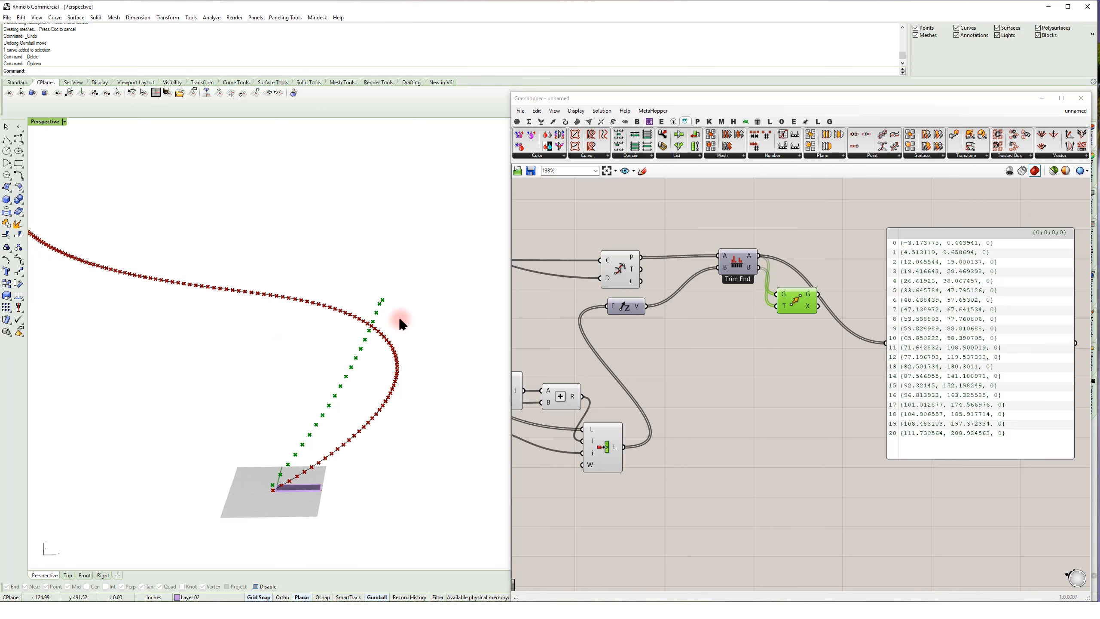
- Line up Shortest List and Move in a compact row directly after Divide Distance
{"action": "right_click_drag", "start_coordinate": [727, 319], "coordinate": [736, 327]}
{"action": "left_click_drag", "start_coordinate": [749, 271], "coordinate": [699, 273]}
{"action": "left_click_drag", "start_coordinate": [808, 311], "coordinate": [762, 276]}
{"action": "right_click_drag", "start_coordinate": [772, 308], "coordinate": [712, 320]}
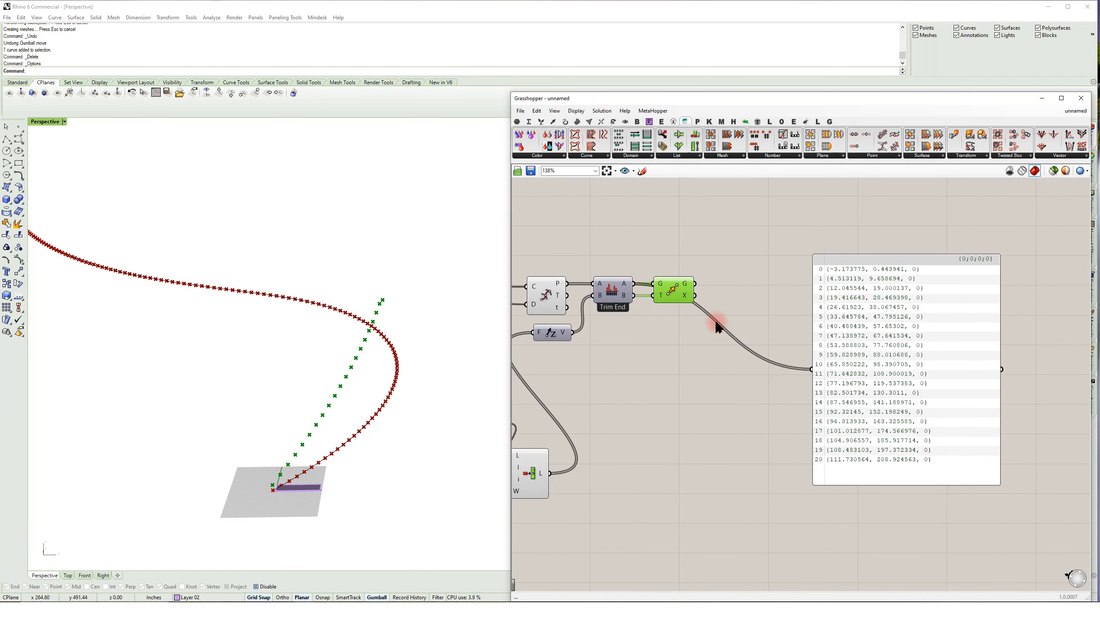
- Add an Orient component beyond Move and shift the list panel below it to clear space
{"action": "right_click_drag", "start_coordinate": [338, 418], "coordinate": [336, 513]}
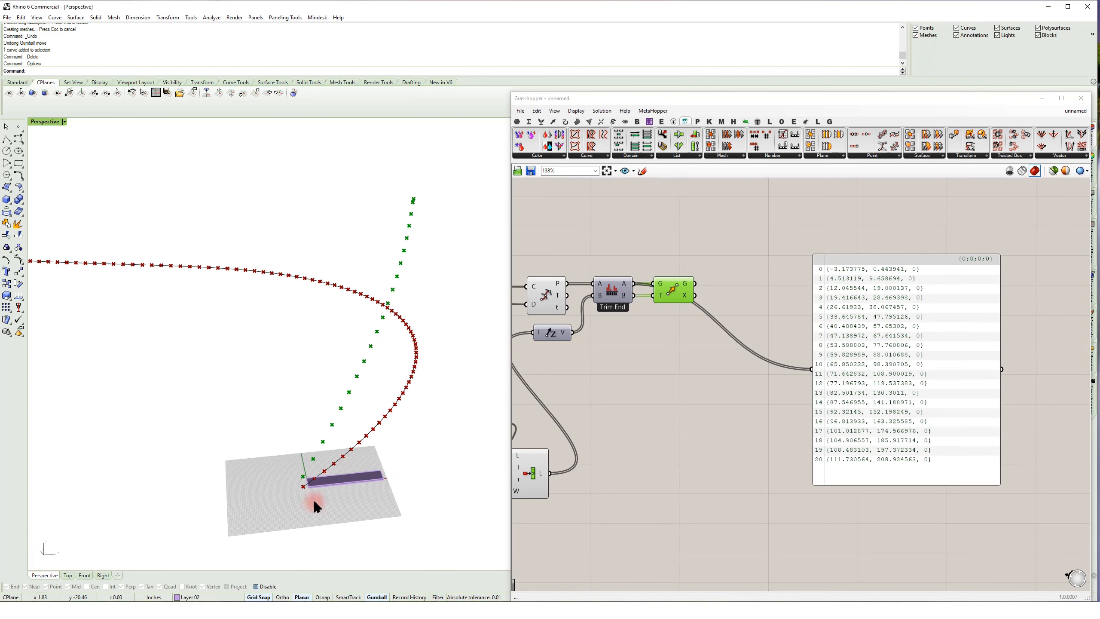
{"action": "scroll", "coordinate": [315, 499], "scroll_direction": "up", "scroll_amount": 5}
{"action": "double_click", "coordinate": [646, 386]}
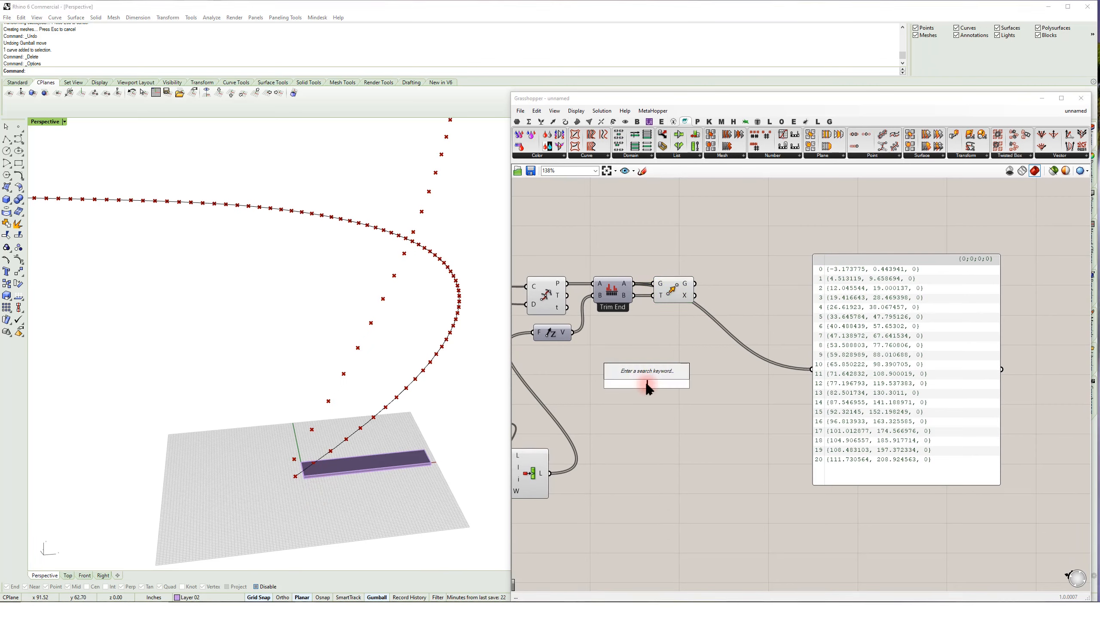
{"action": "type", "text": "orie"}
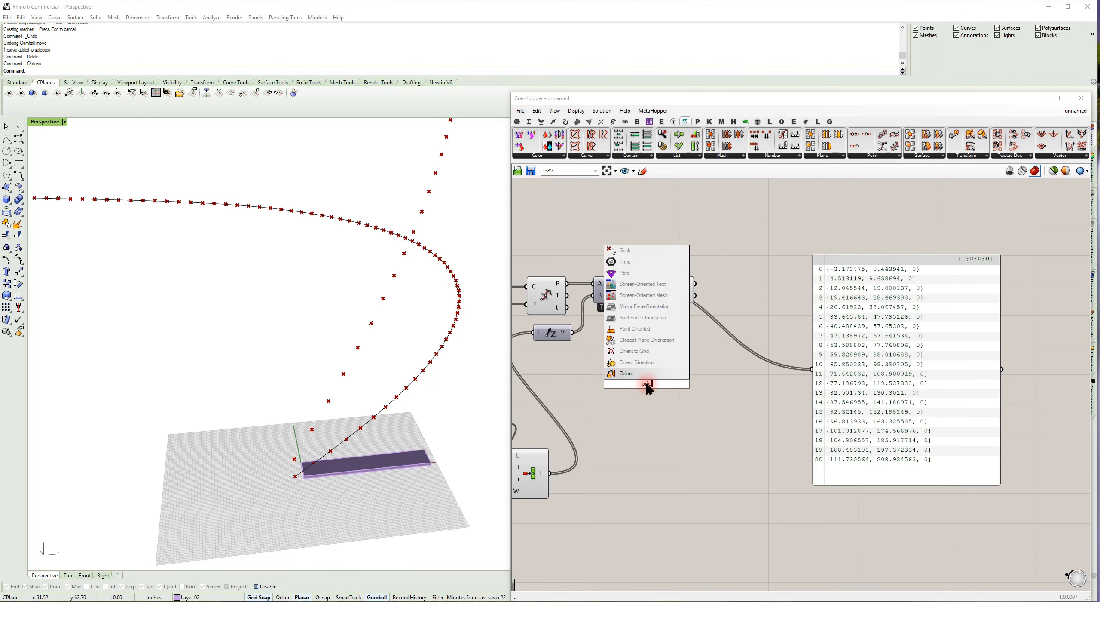
{"action": "key", "text": "Return"}
{"action": "left_click_drag", "start_coordinate": [645, 382], "coordinate": [789, 309]}
{"action": "left_click_drag", "start_coordinate": [883, 314], "coordinate": [912, 445]}
{"action": "left_click_drag", "start_coordinate": [789, 308], "coordinate": [887, 305]}
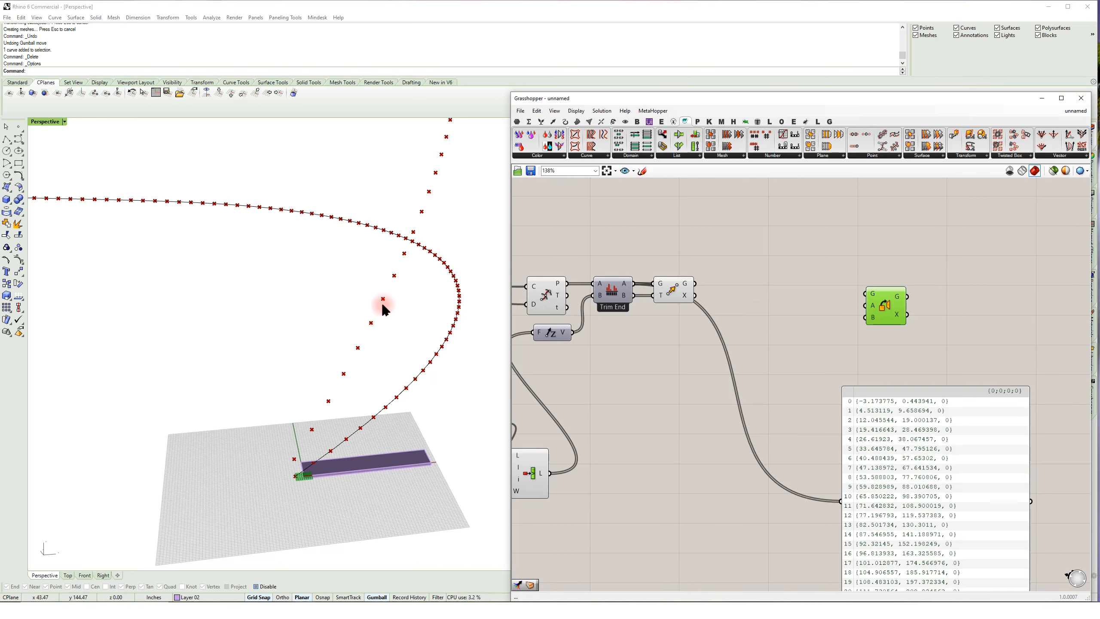
- Examine the raised stair points in the Perspective view and the component chain leading to Move
{"action": "scroll", "coordinate": [302, 344], "scroll_direction": "up", "scroll_amount": 3}
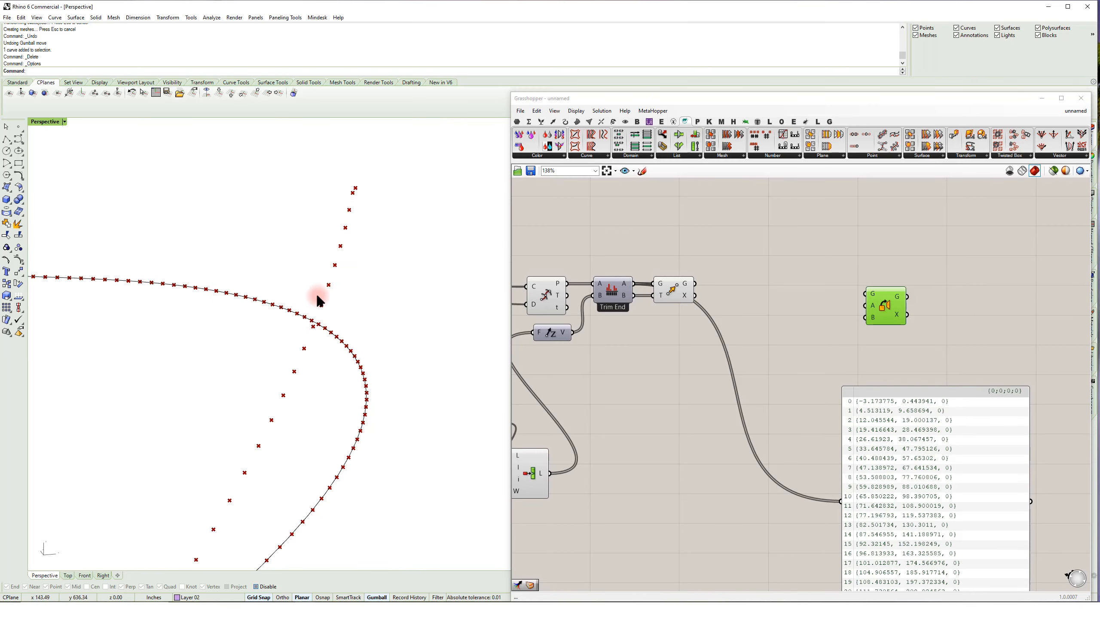
{"action": "scroll", "coordinate": [670, 294], "scroll_direction": "down", "scroll_amount": 2}
{"action": "right_click_drag", "start_coordinate": [719, 288], "coordinate": [789, 304]}
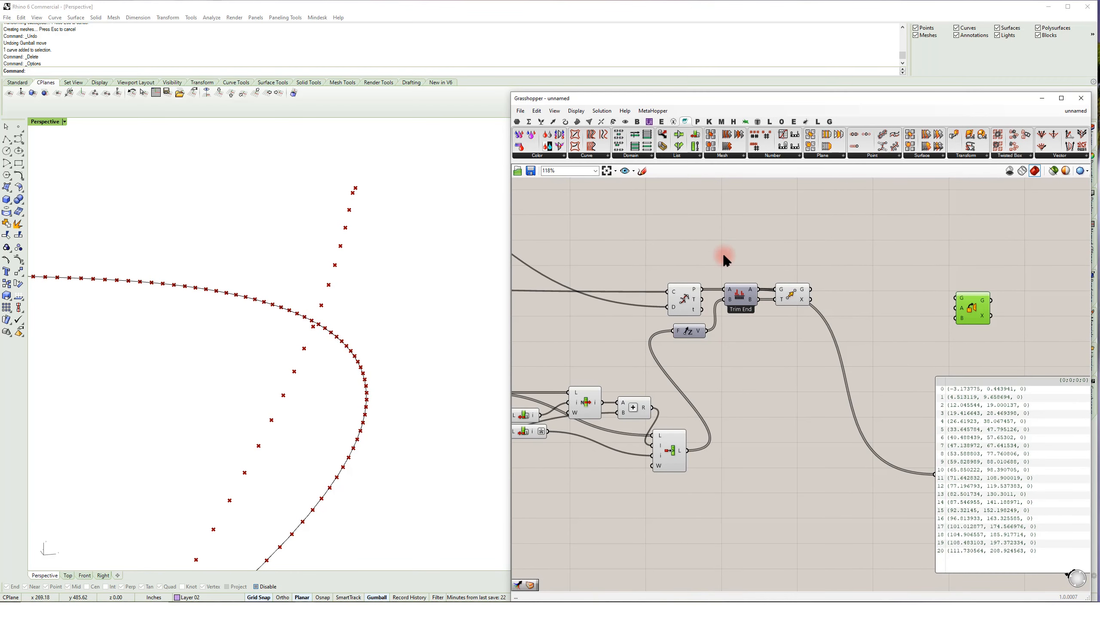
{"action": "scroll", "coordinate": [786, 359], "scroll_direction": "down", "scroll_amount": 6}
{"action": "right_click_drag", "start_coordinate": [870, 344], "coordinate": [688, 344]}
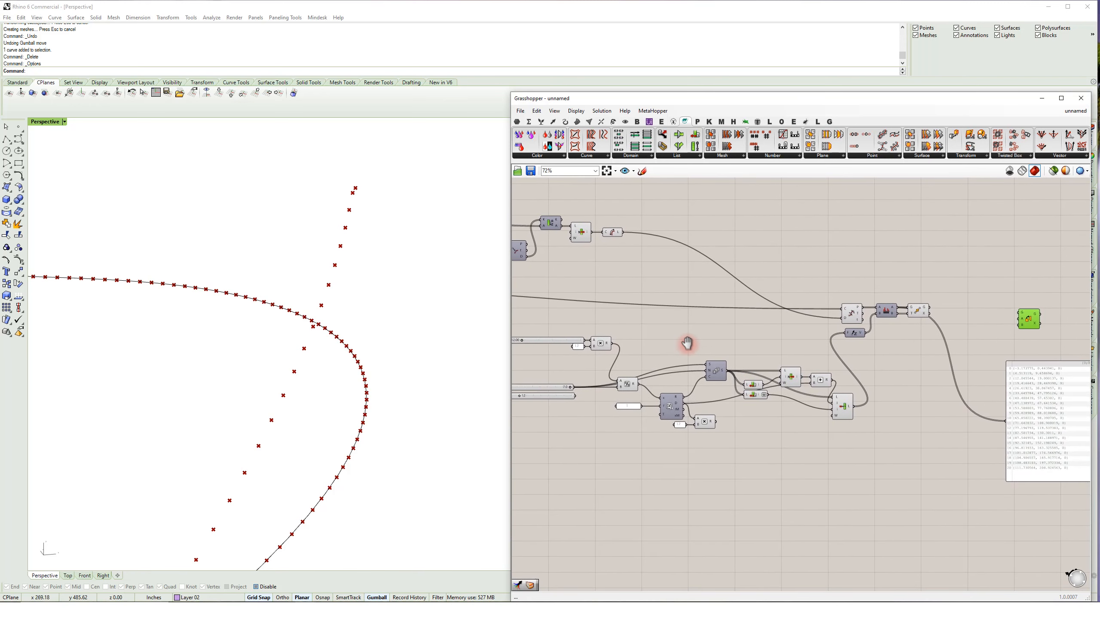
{"action": "right_click", "coordinate": [689, 345]}
{"action": "left_click", "coordinate": [668, 327]}
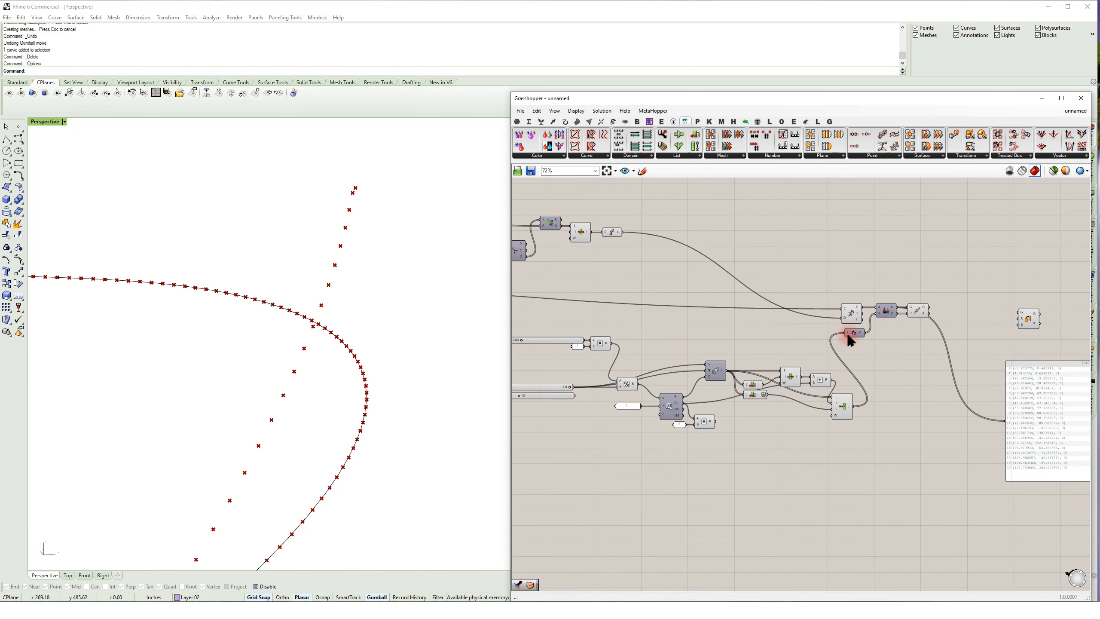
{"action": "scroll", "coordinate": [893, 364], "scroll_direction": "up", "scroll_amount": 6}
{"action": "right_click_drag", "start_coordinate": [909, 374], "coordinate": [715, 366]}
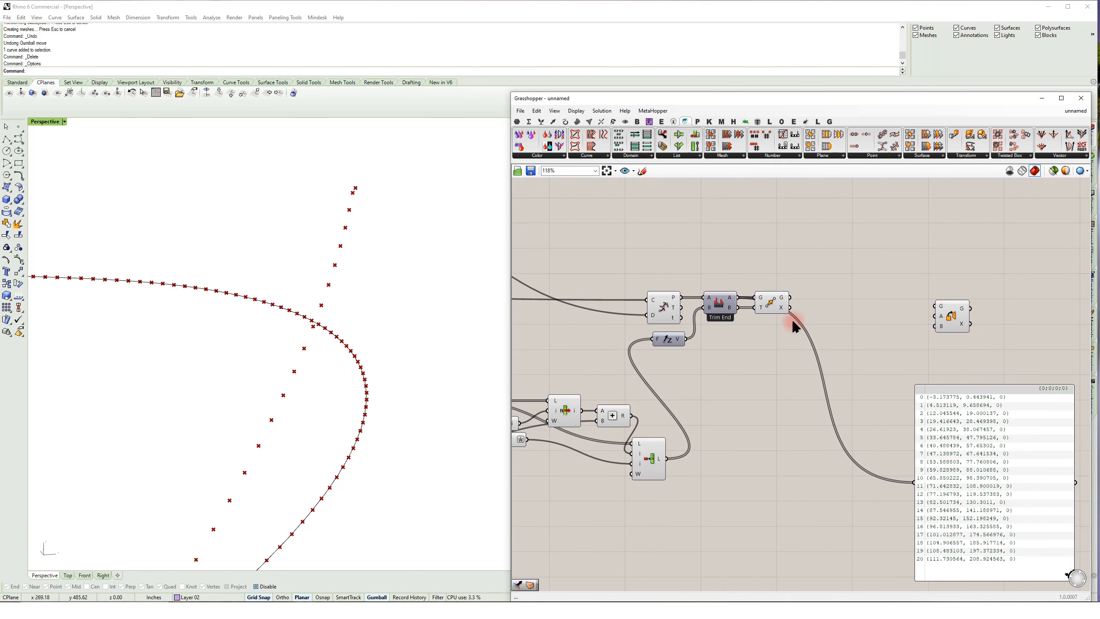
- Add a Graft Tree component after Move and wire Move's geometry output into it
{"action": "double_click", "coordinate": [835, 297]}
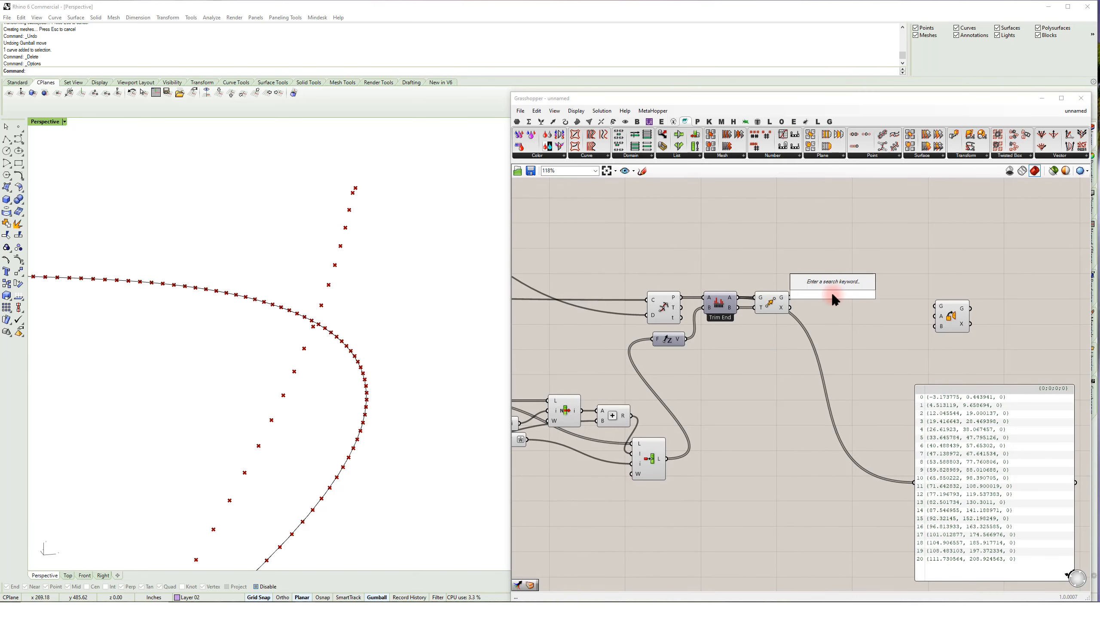
{"action": "type", "text": "graf"}
{"action": "left_click", "coordinate": [835, 287]}
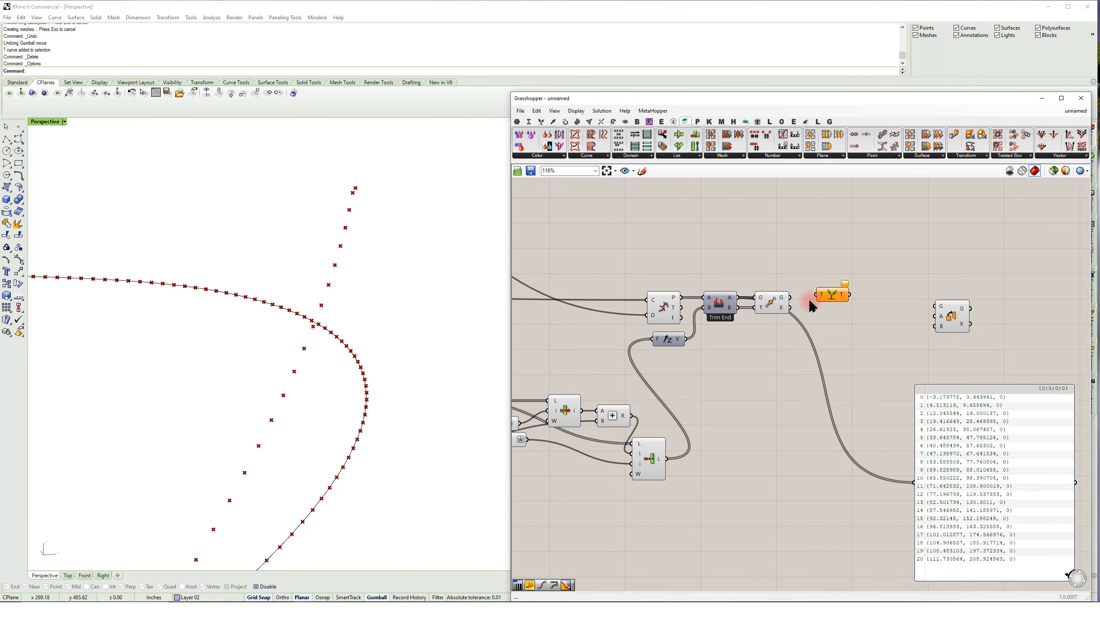
{"action": "scroll", "coordinate": [786, 299], "scroll_direction": "up", "scroll_amount": 4}
{"action": "left_click_drag", "start_coordinate": [797, 295], "coordinate": [882, 299]}
- Connect Graft Tree's output to the list panel and align the component with Move
{"action": "right_click_drag", "start_coordinate": [912, 309], "coordinate": [749, 243]}
{"action": "scroll", "coordinate": [745, 239], "scroll_direction": "down", "scroll_amount": 2}
{"action": "left_click_drag", "start_coordinate": [734, 235], "coordinate": [828, 486]}
{"action": "left_click_drag", "start_coordinate": [711, 238], "coordinate": [706, 233]}
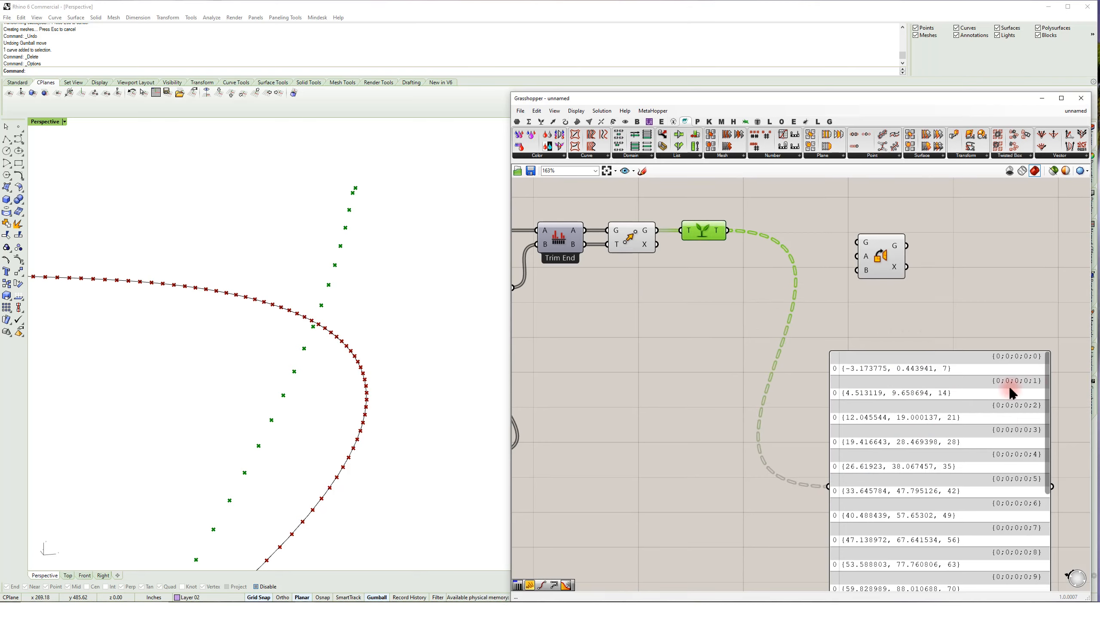
- Simplify Graft Tree's output and review the point branches from first to last in the list panel
{"action": "right_click", "coordinate": [718, 234]}
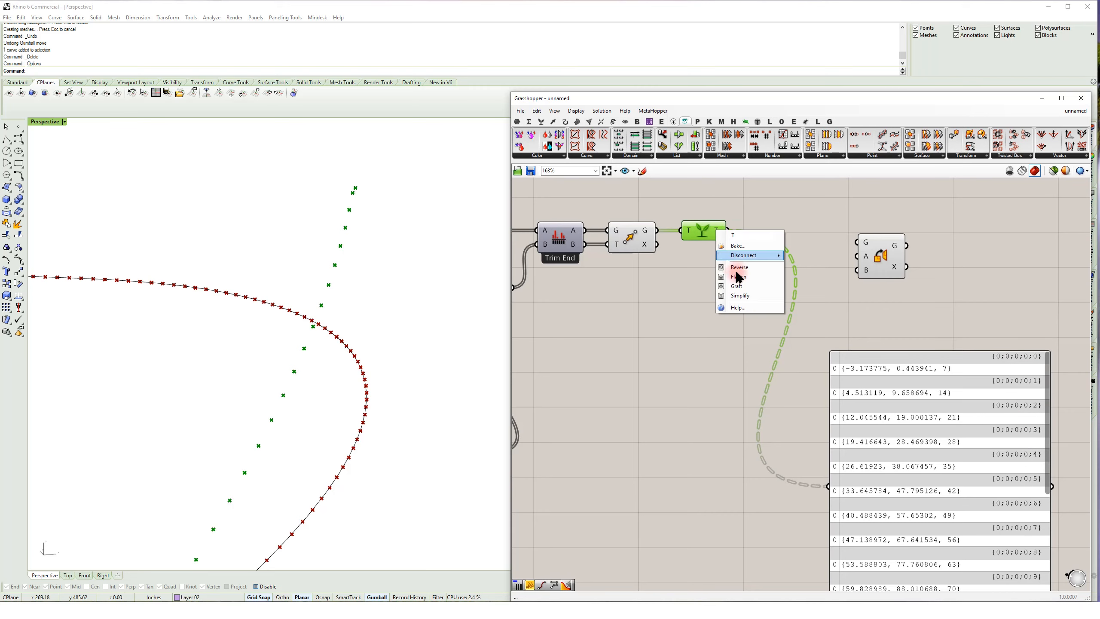
{"action": "left_click", "coordinate": [746, 293]}
{"action": "right_click_drag", "start_coordinate": [965, 265], "coordinate": [934, 215]}
{"action": "left_click_drag", "start_coordinate": [1019, 312], "coordinate": [1021, 530]}
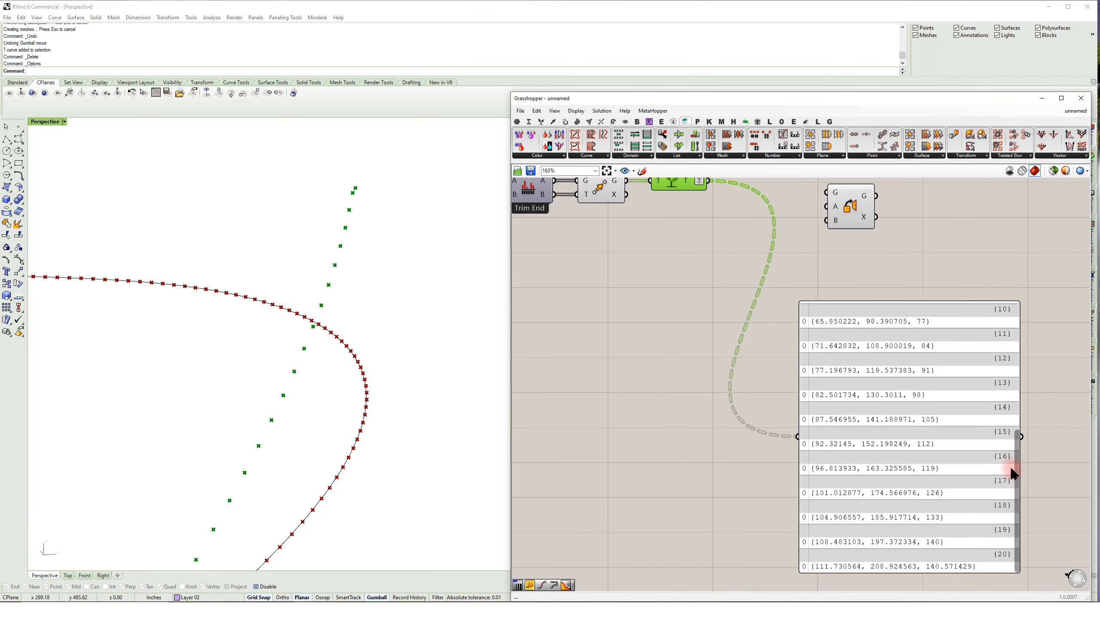
{"action": "left_click_drag", "start_coordinate": [1020, 473], "coordinate": [954, 326]}
- Shift the Orient component slightly up, clear of the list panel
{"action": "right_click_drag", "start_coordinate": [814, 256], "coordinate": [840, 390]}
{"action": "left_click_drag", "start_coordinate": [899, 341], "coordinate": [909, 303]}
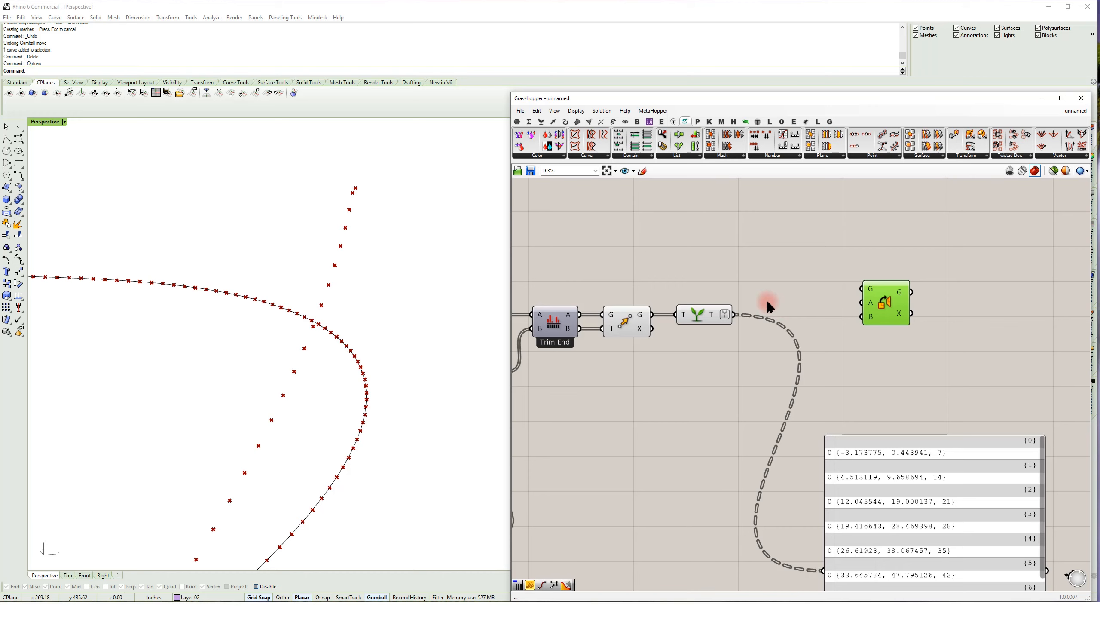
{"action": "right_click_drag", "start_coordinate": [314, 387], "coordinate": [346, 325], "text": "shift"}
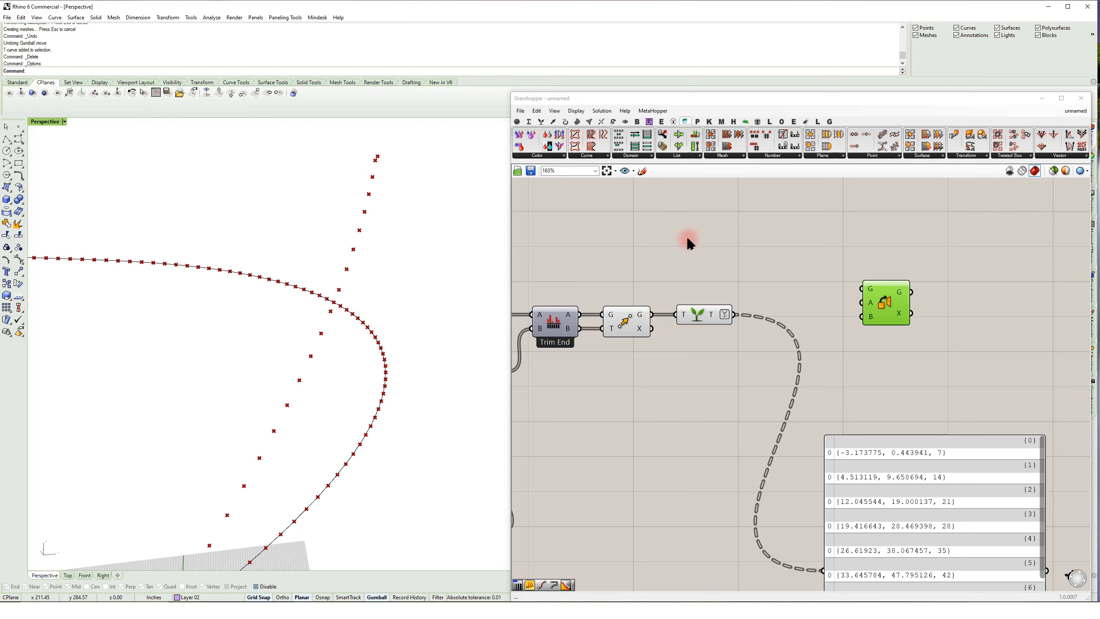
- Add a Construct Plane component and wire Graft Tree's output into its origin input, creating a plane at each raised point
{"action": "double_click", "coordinate": [702, 238]}
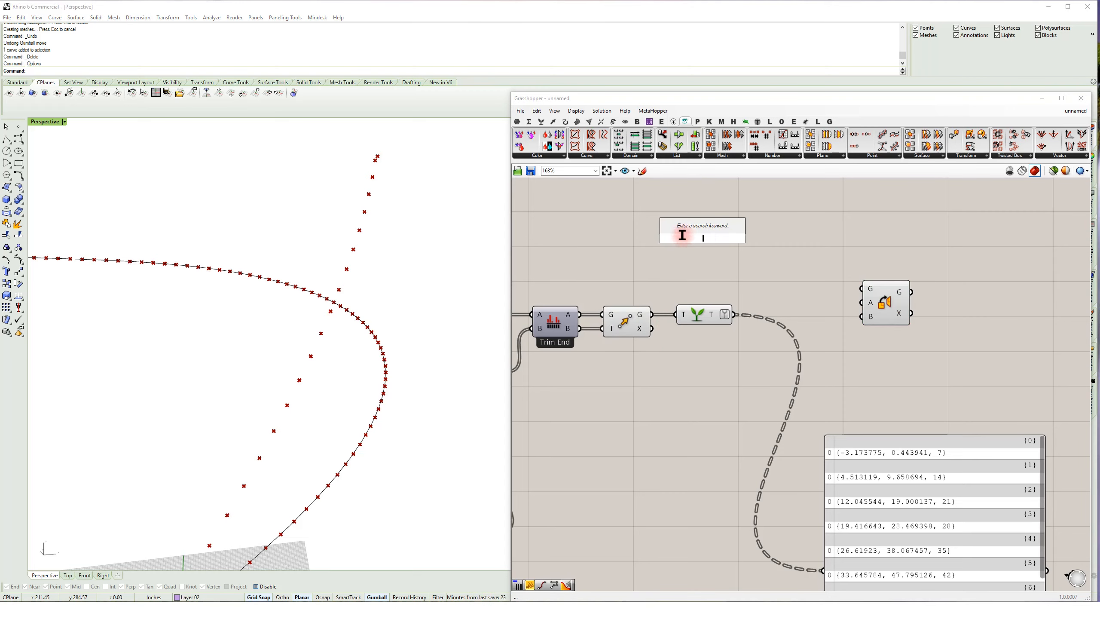
{"action": "left_click", "coordinate": [576, 187]}
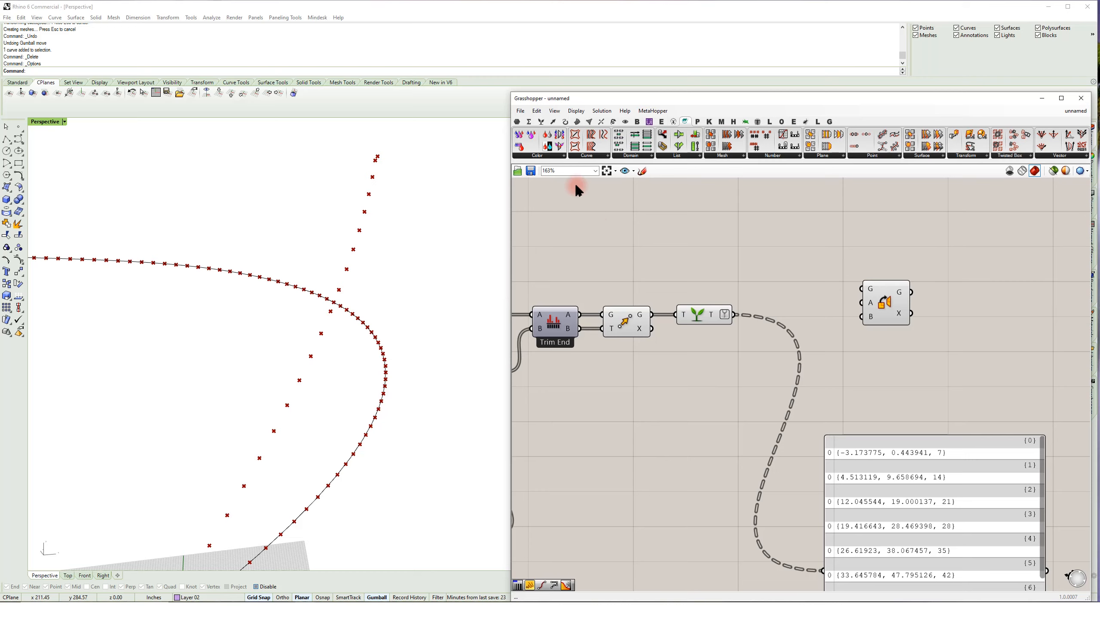
{"action": "left_click", "coordinate": [553, 122]}
{"action": "left_click_drag", "start_coordinate": [601, 140], "coordinate": [769, 267]}
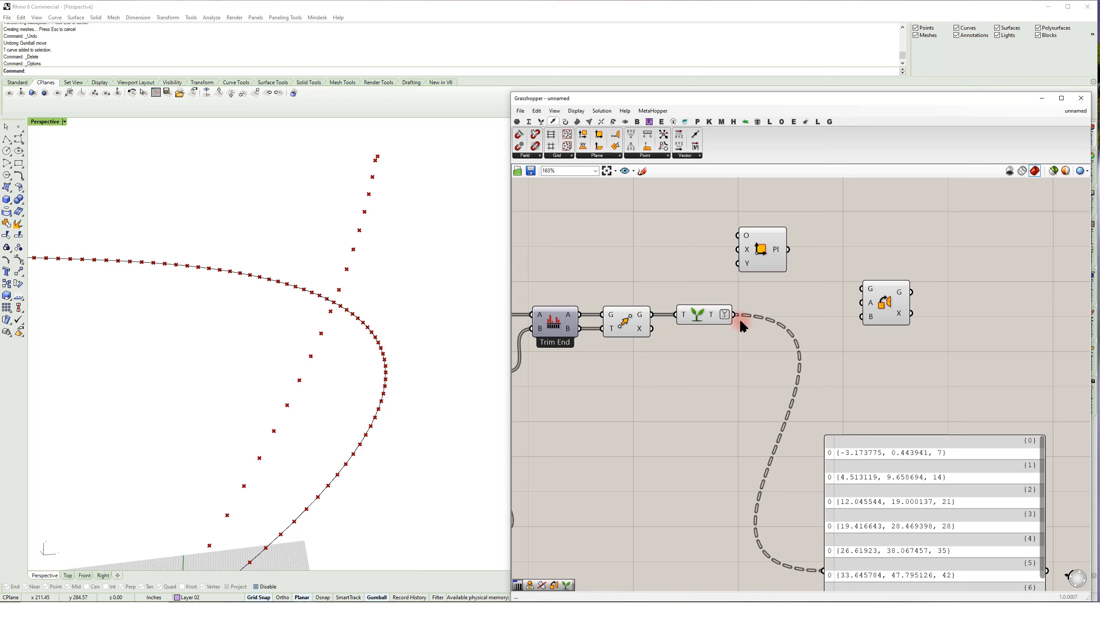
{"action": "left_click_drag", "start_coordinate": [738, 317], "coordinate": [739, 236]}
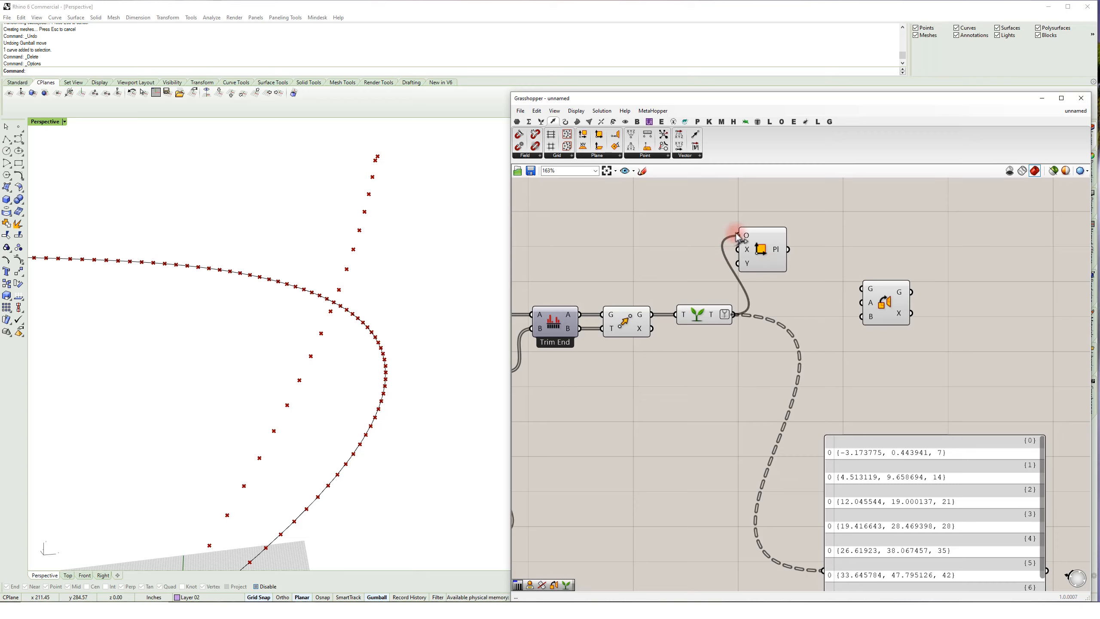
{"action": "right_click_drag", "start_coordinate": [302, 440], "coordinate": [328, 507]}
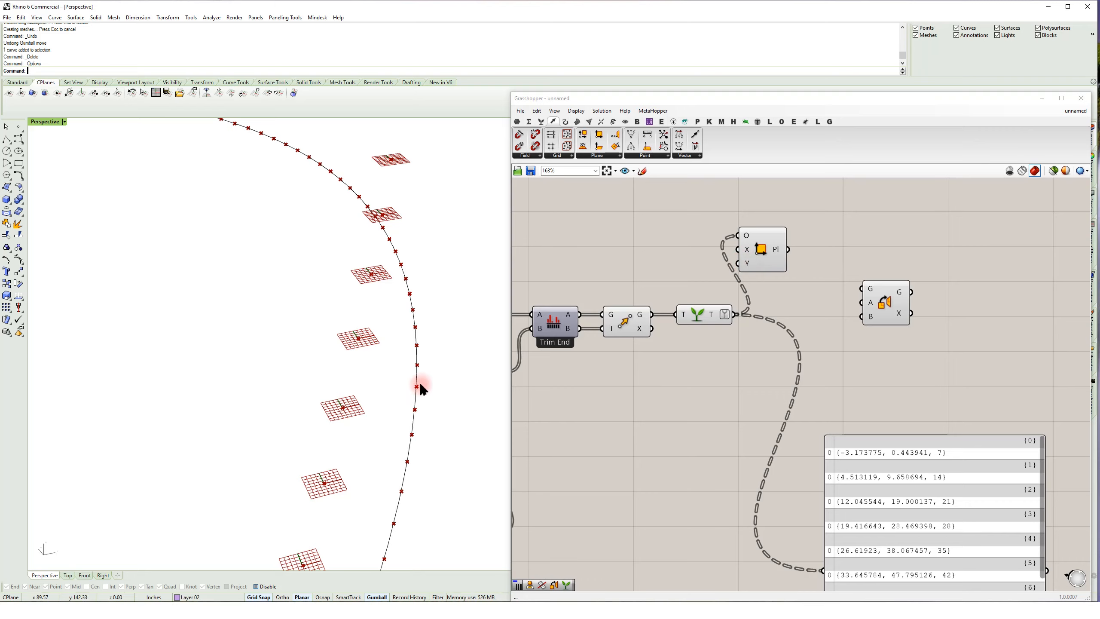
- Add a Relative Item component above the list panel and wire Graft Tree's output into its T input
{"action": "right_click_drag", "start_coordinate": [413, 433], "coordinate": [354, 390]}
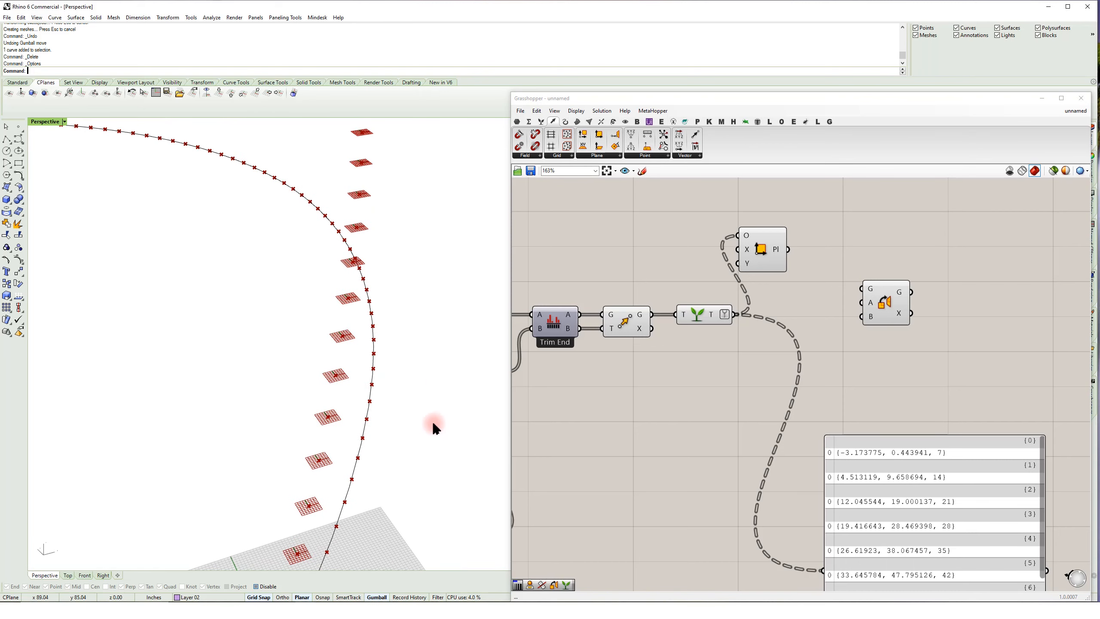
{"action": "right_click_drag", "start_coordinate": [379, 440], "coordinate": [344, 415]}
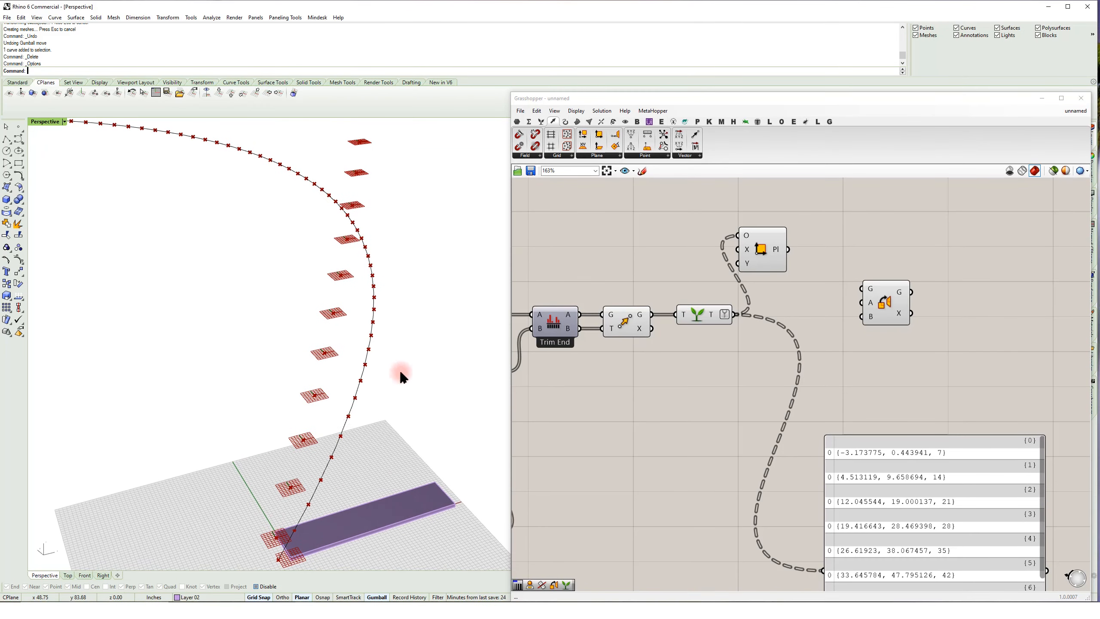
{"action": "right_click_drag", "start_coordinate": [858, 376], "coordinate": [752, 381]}
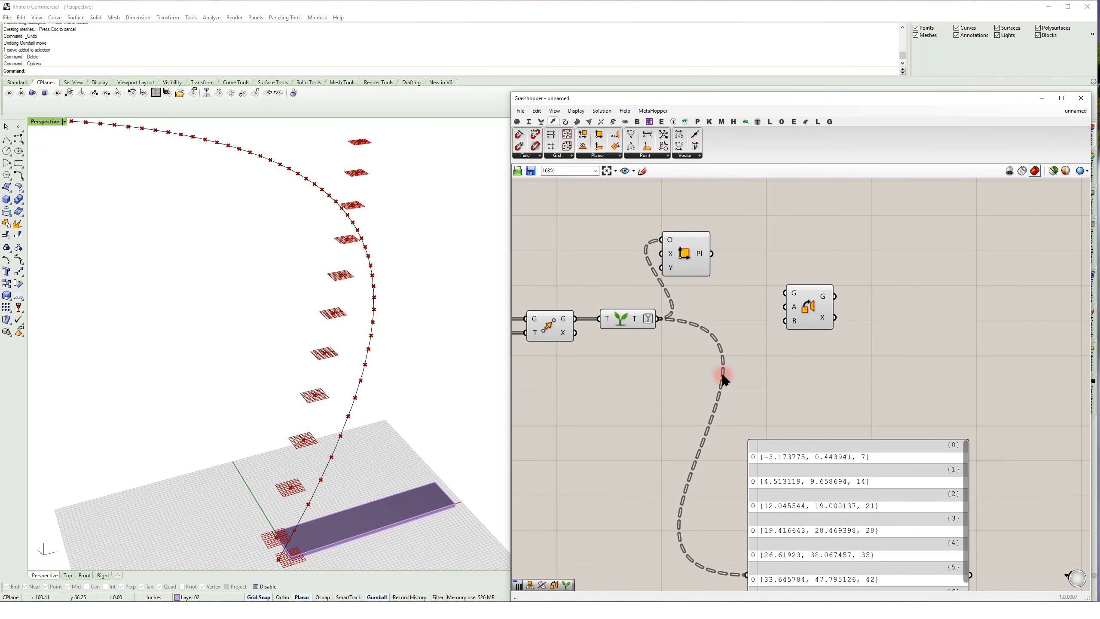
{"action": "double_click", "coordinate": [689, 402]}
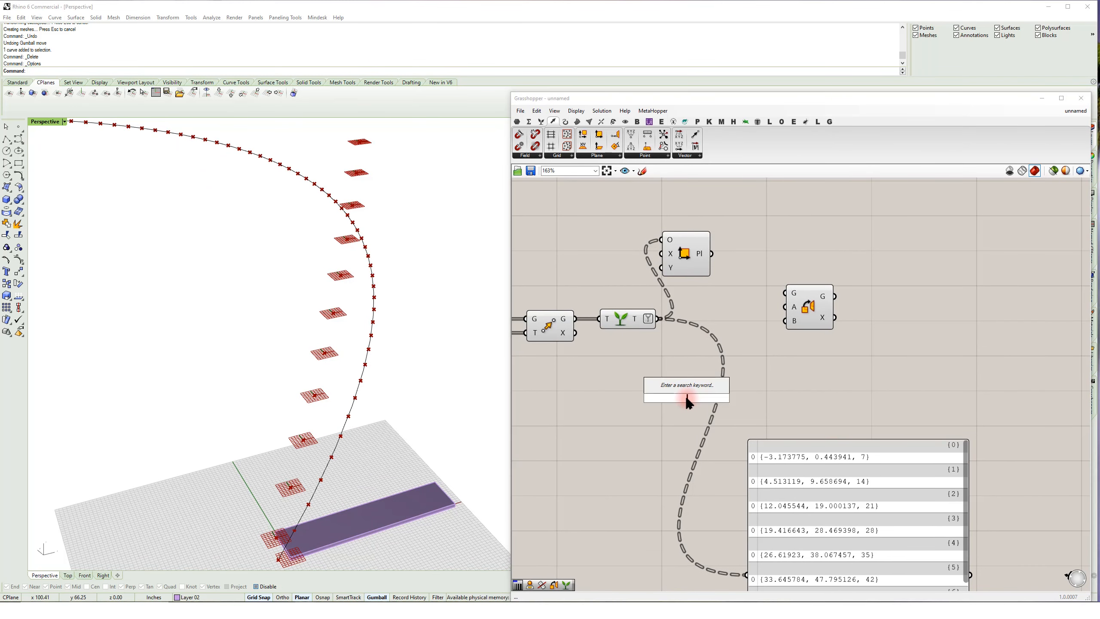
{"action": "type", "text": "rel"}
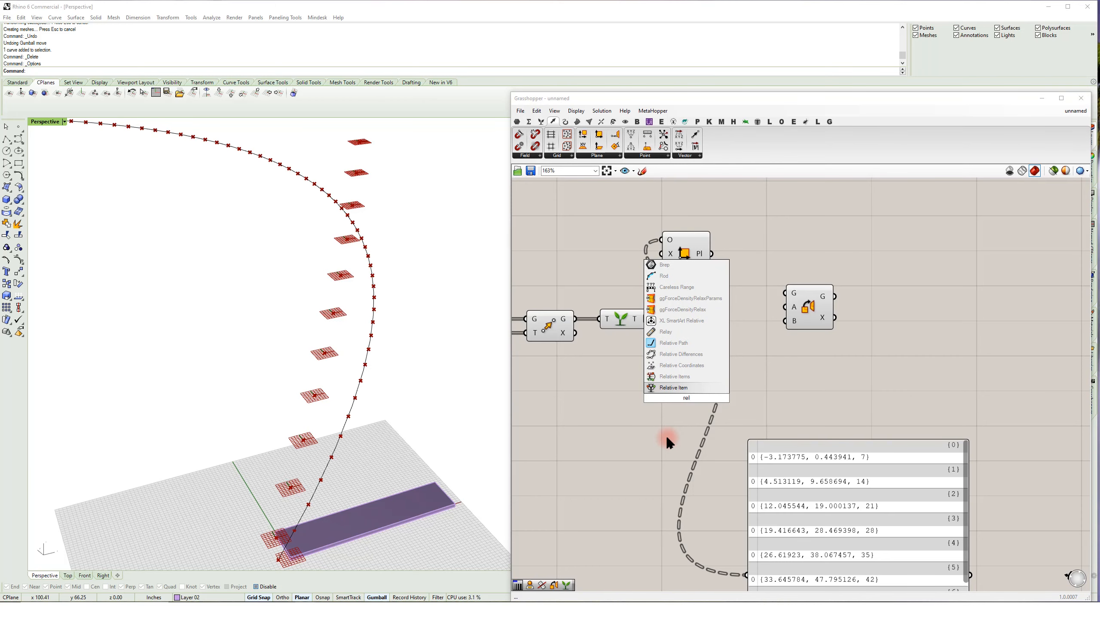
{"action": "key", "text": "Return"}
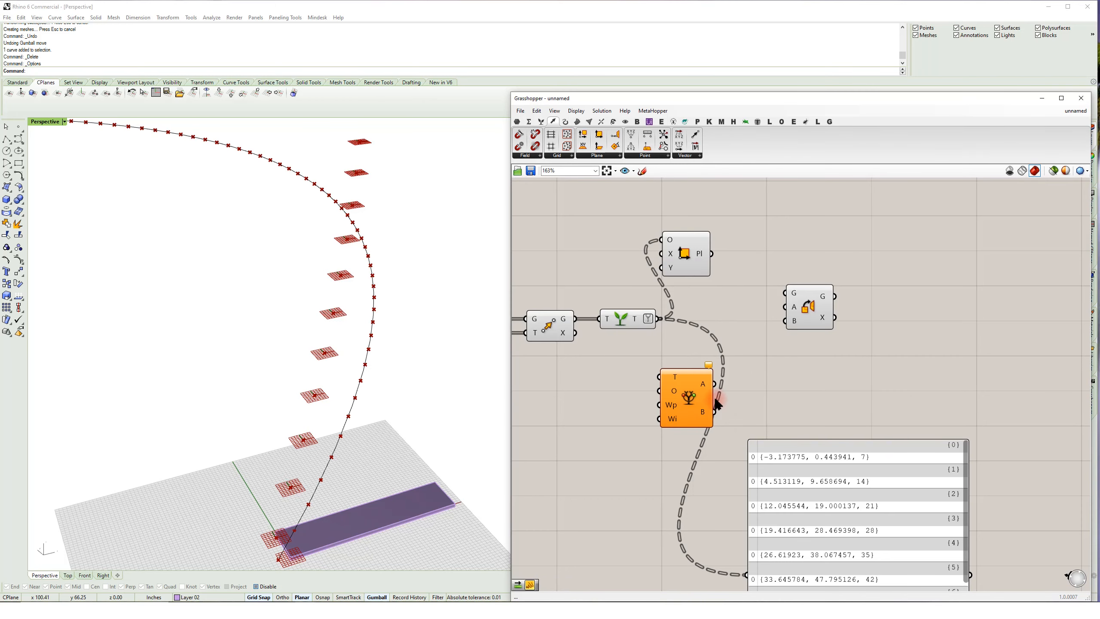
{"action": "right_click_drag", "start_coordinate": [735, 364], "coordinate": [686, 308]}
{"action": "left_click_drag", "start_coordinate": [640, 352], "coordinate": [715, 354]}
{"action": "left_click_drag", "start_coordinate": [609, 264], "coordinate": [696, 341]}
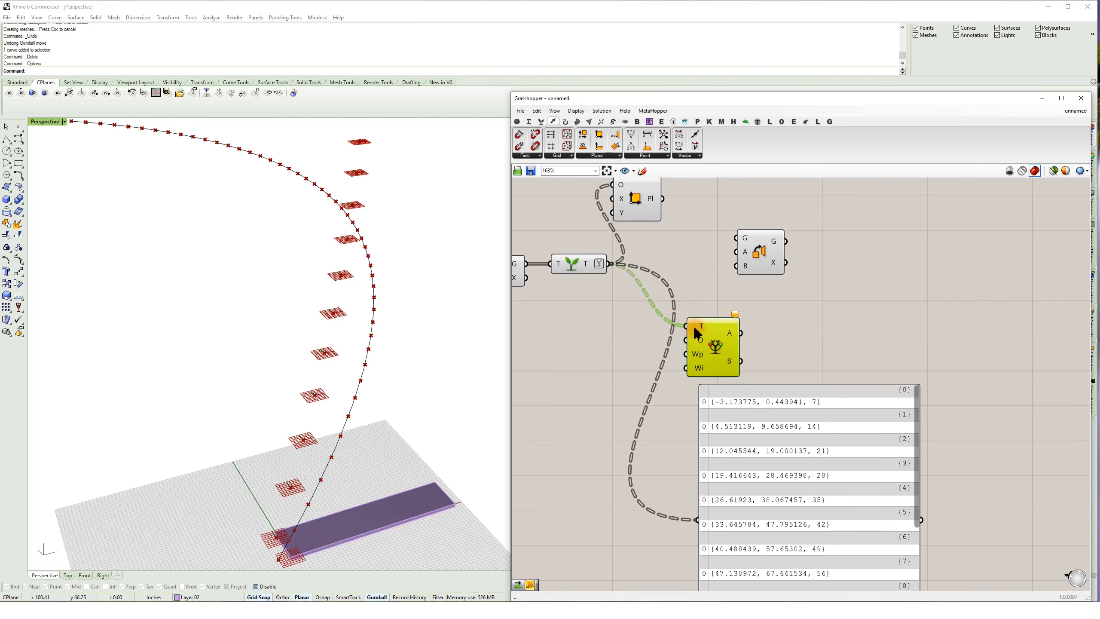
{"action": "left_click_drag", "start_coordinate": [677, 334], "coordinate": [678, 333]}
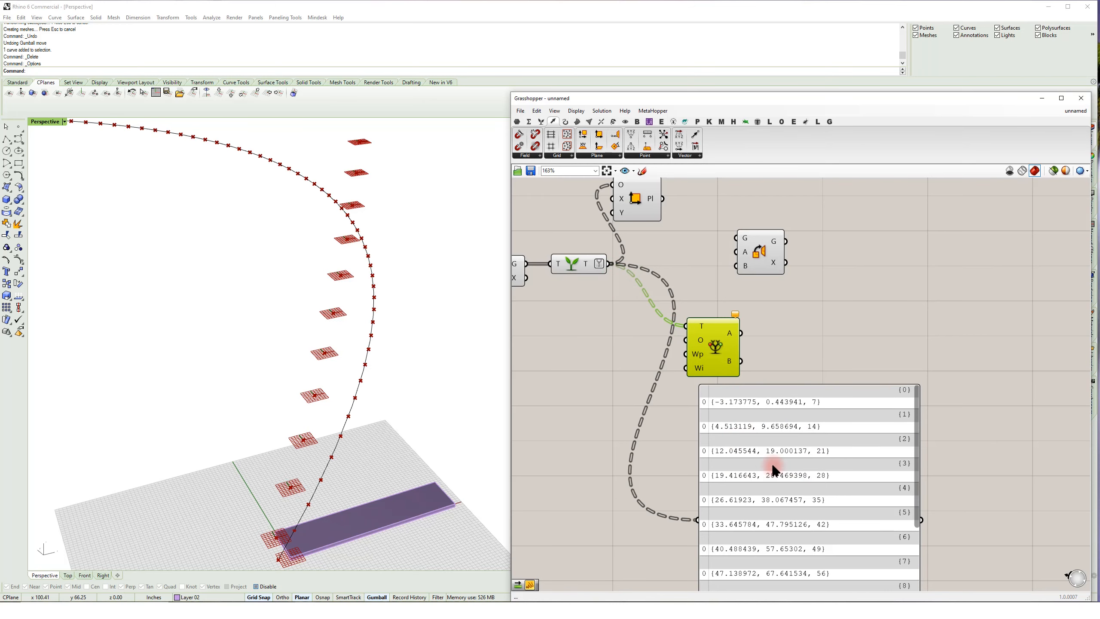
{"action": "left_click_drag", "start_coordinate": [789, 419], "coordinate": [784, 422]}
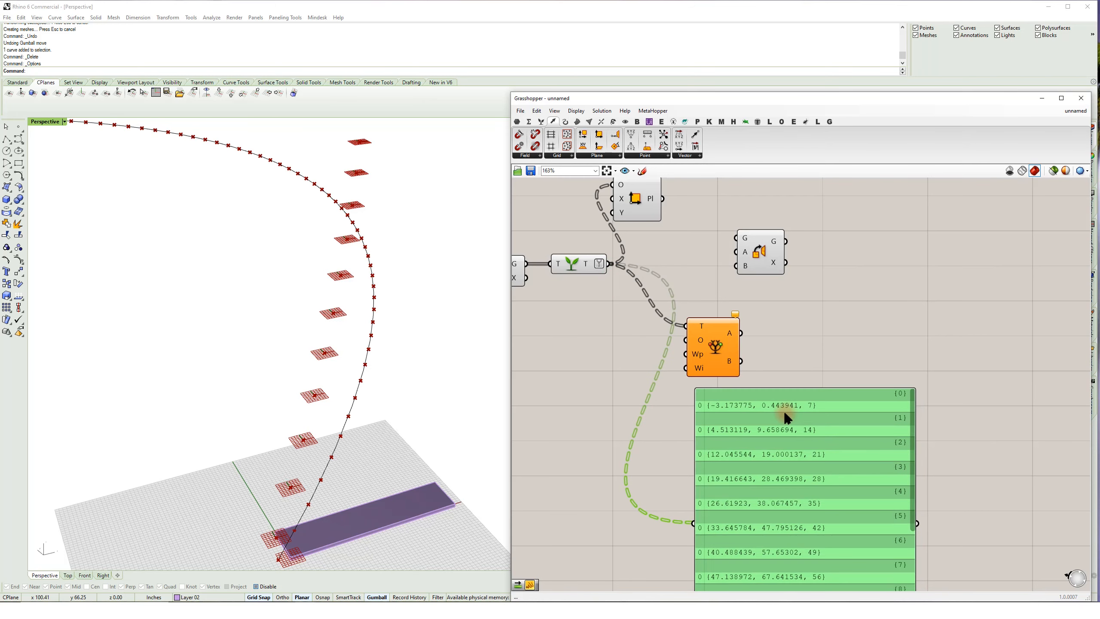
{"action": "right_click_drag", "start_coordinate": [863, 352], "coordinate": [867, 322]}
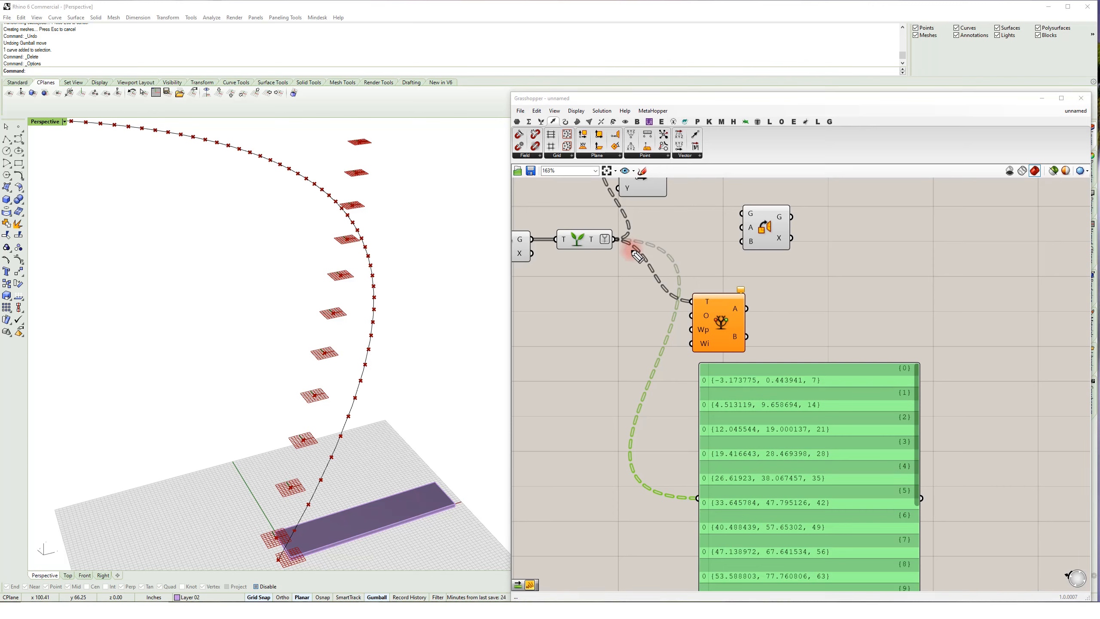
{"action": "left_click_drag", "start_coordinate": [619, 243], "coordinate": [718, 308]}
{"action": "left_click_drag", "start_coordinate": [906, 359], "coordinate": [919, 352]}
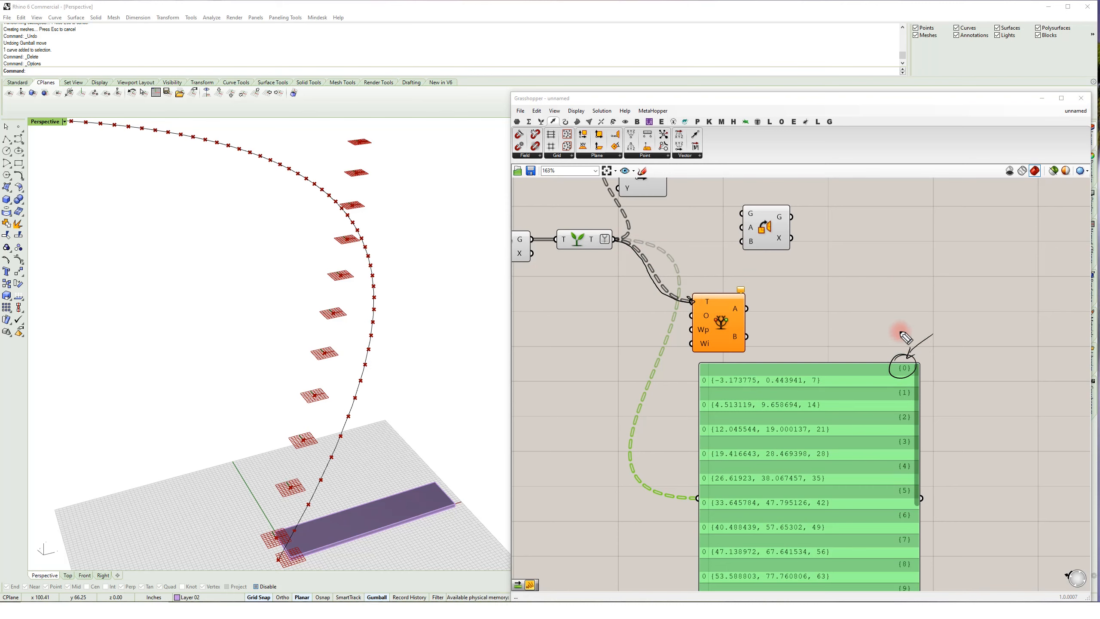
{"action": "left_click_drag", "start_coordinate": [706, 375], "coordinate": [706, 374]}
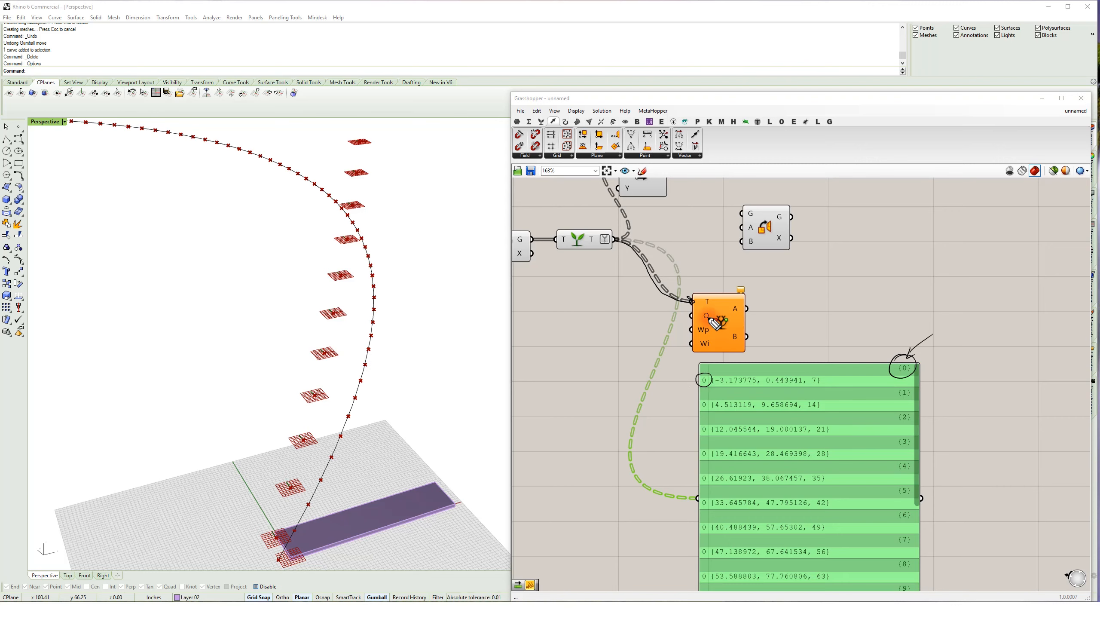
{"action": "left_click_drag", "start_coordinate": [703, 311], "coordinate": [705, 310]}
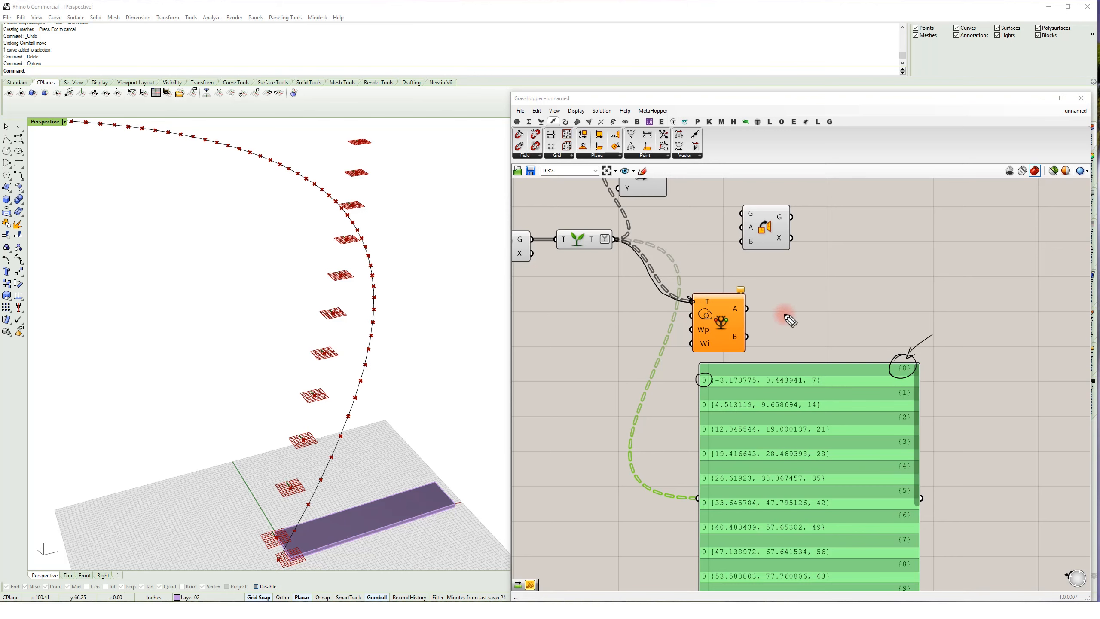
{"action": "left_click_drag", "start_coordinate": [796, 309], "coordinate": [801, 316]}
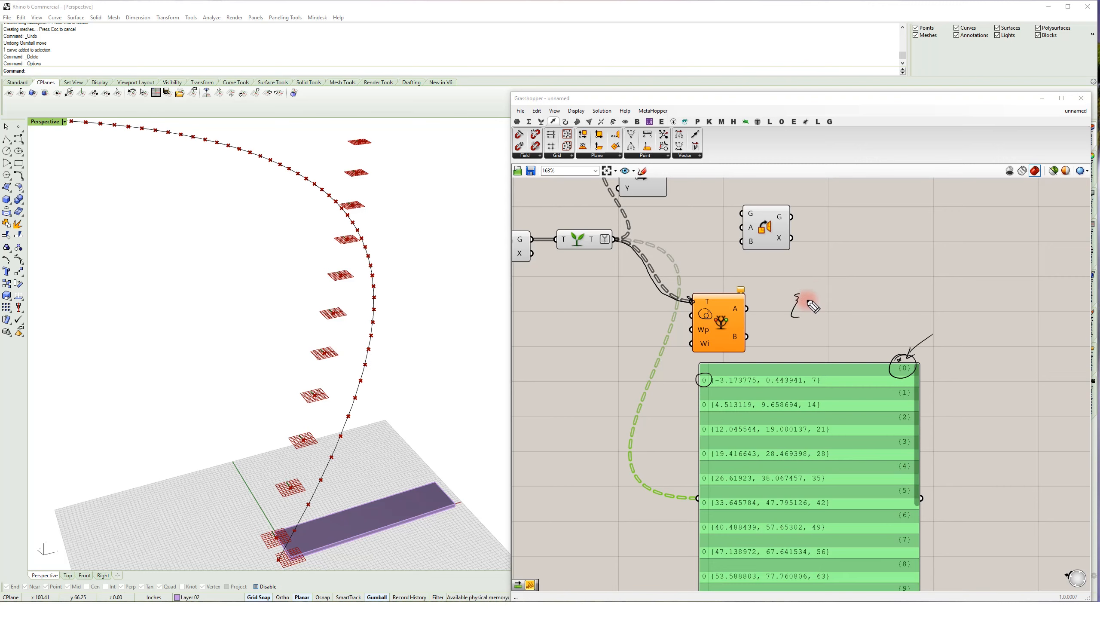
{"action": "left_click_drag", "start_coordinate": [818, 297], "coordinate": [818, 316]}
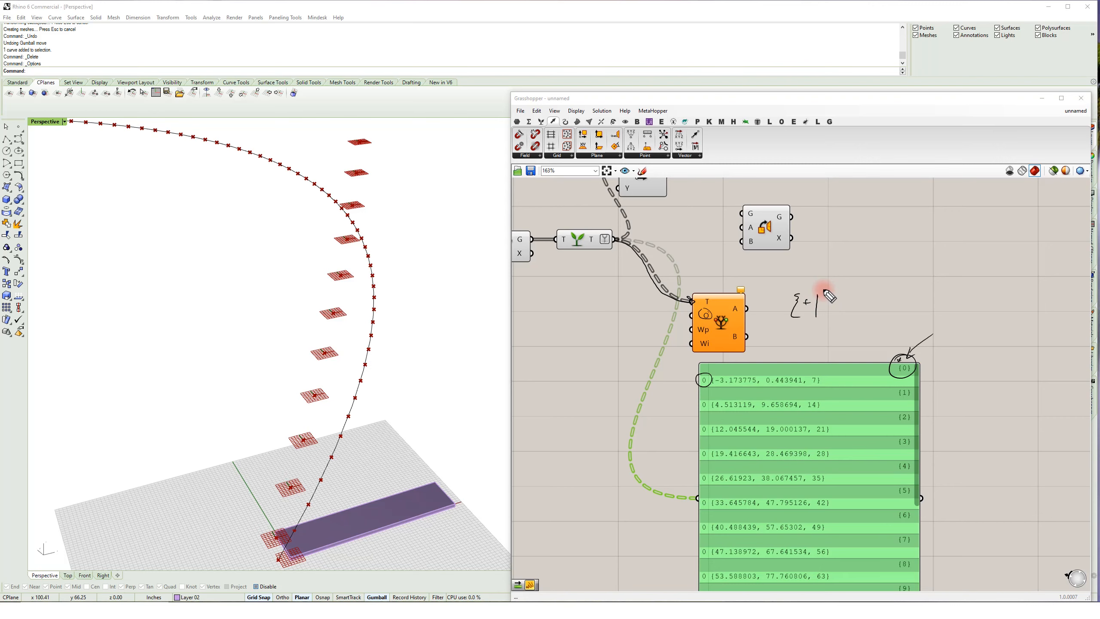
{"action": "left_click_drag", "start_coordinate": [826, 300], "coordinate": [827, 317]}
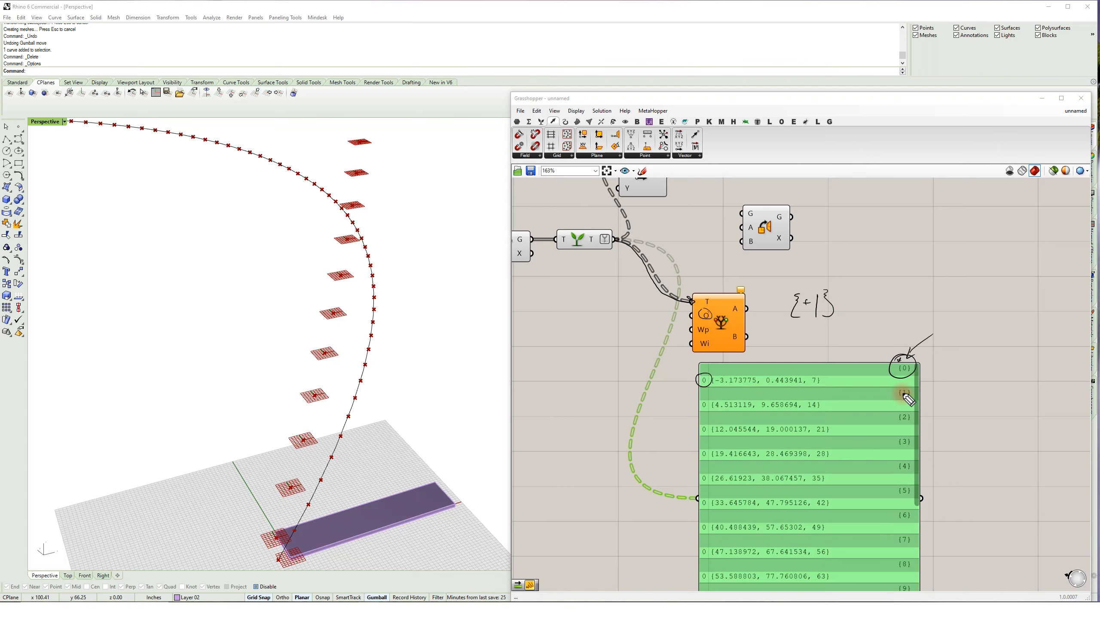
{"action": "mouse_move", "coordinate": [903, 405]}
{"action": "left_mouse_down"}
{"action": "mouse_move", "coordinate": [913, 389]}
{"action": "mouse_move", "coordinate": [944, 390]}
{"action": "left_mouse_up"}
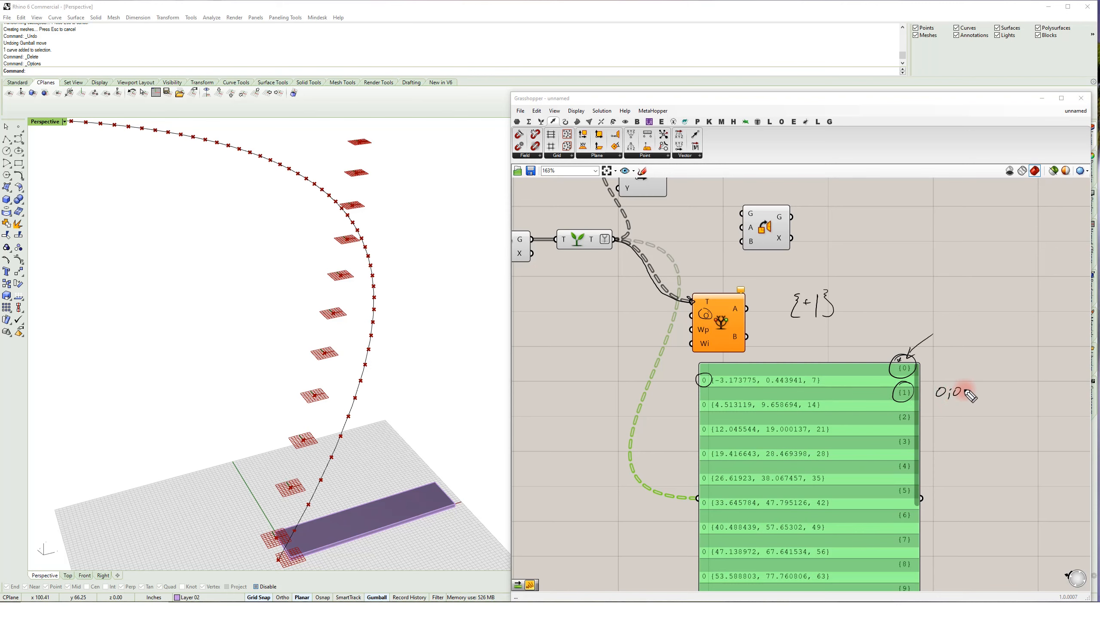
{"action": "left_click_drag", "start_coordinate": [967, 388], "coordinate": [975, 393]}
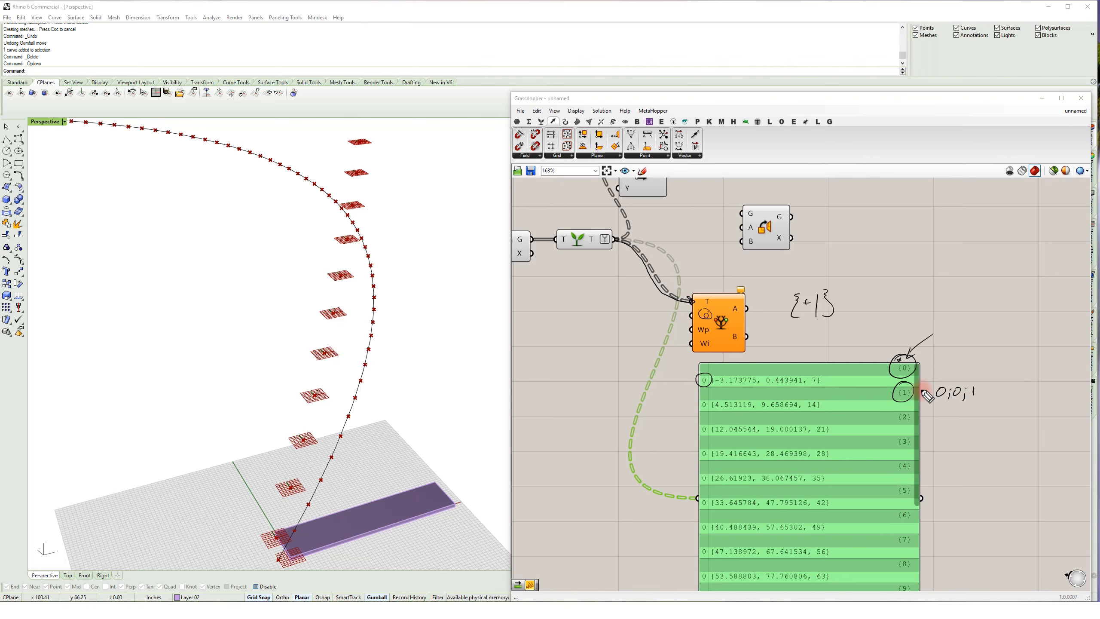
{"action": "mouse_move", "coordinate": [933, 383]}
{"action": "left_mouse_down"}
{"action": "mouse_move", "coordinate": [931, 402]}
{"action": "mouse_move", "coordinate": [977, 401]}
{"action": "left_mouse_up"}
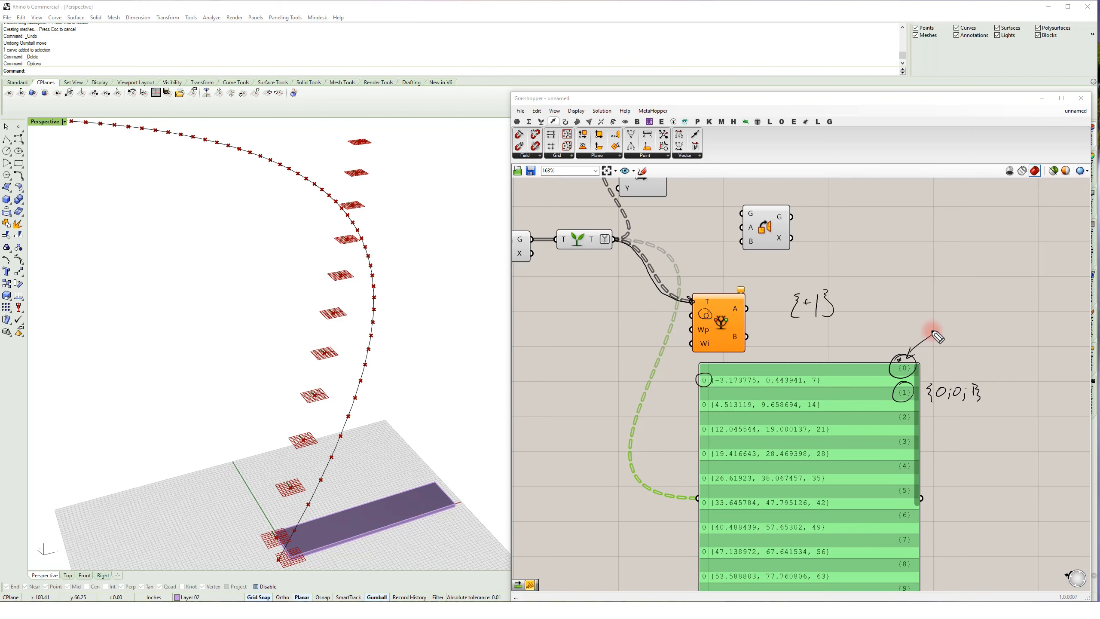
{"action": "left_click_drag", "start_coordinate": [976, 370], "coordinate": [974, 367]}
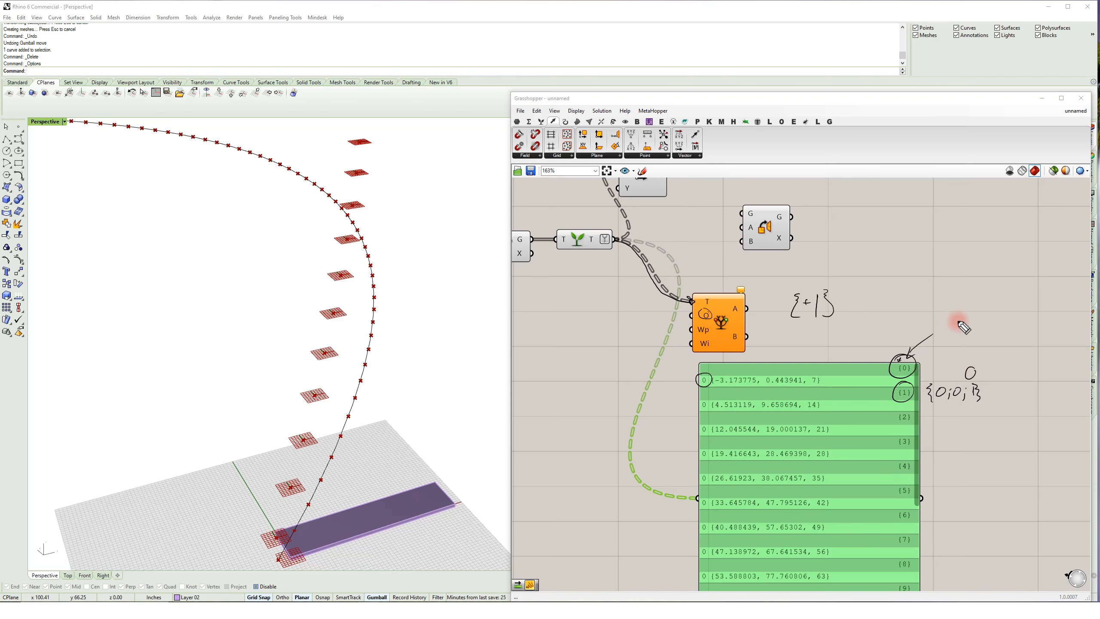
{"action": "key", "text": "ctrl+alt+z"}
{"action": "left_click_drag", "start_coordinate": [971, 369], "coordinate": [977, 373]}
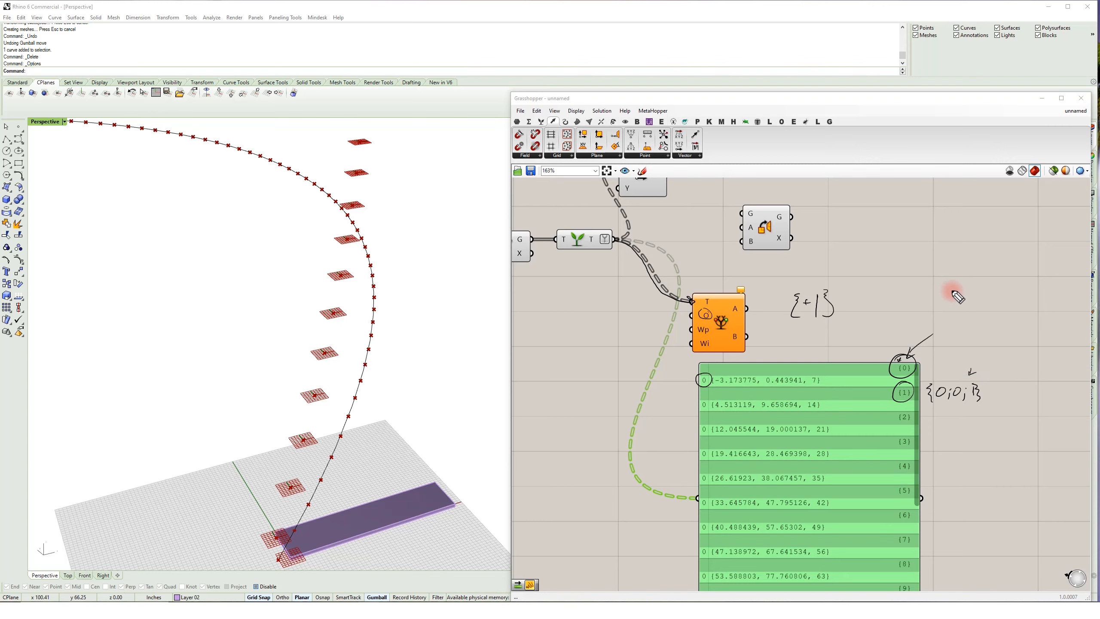
{"action": "left_click_drag", "start_coordinate": [923, 305], "coordinate": [934, 309]}
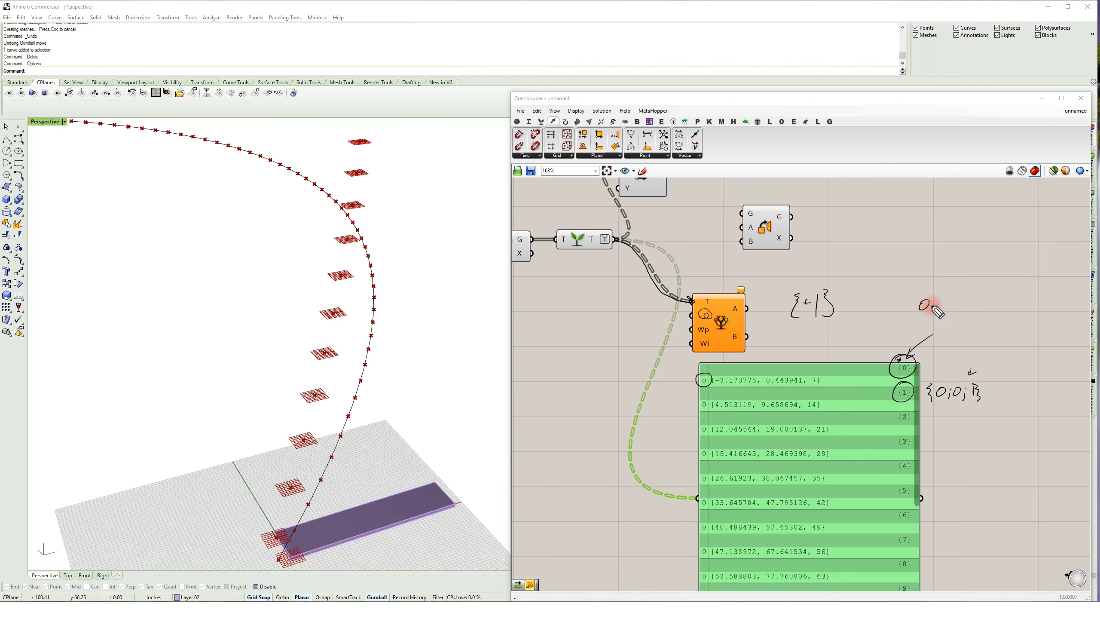
{"action": "left_click", "coordinate": [949, 305]}
{"action": "left_click_drag", "start_coordinate": [950, 309], "coordinate": [948, 313]}
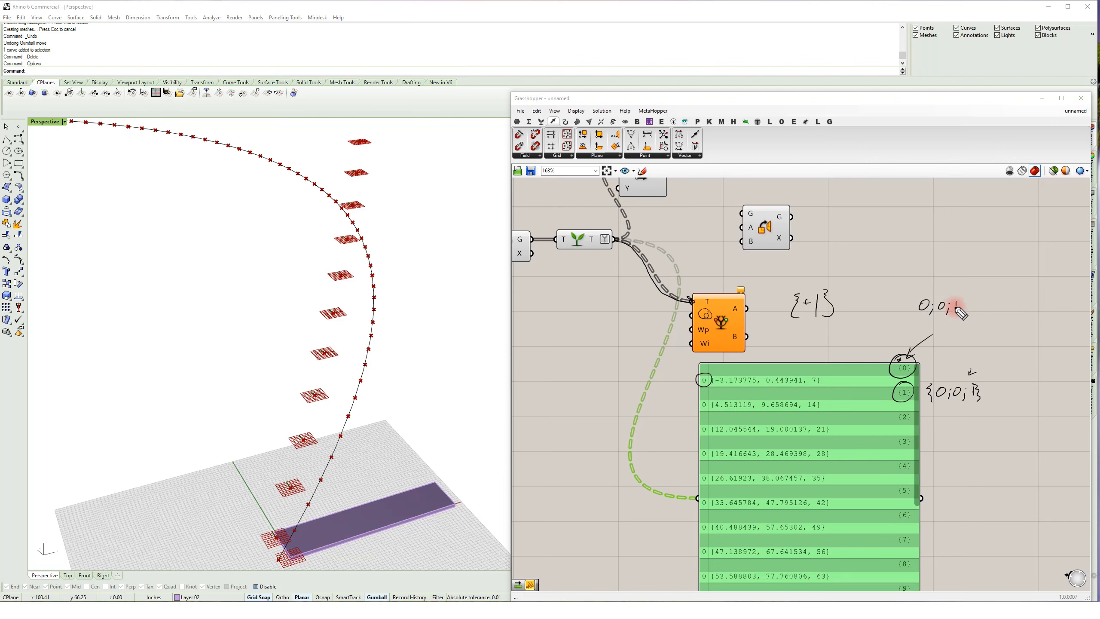
{"action": "left_click_drag", "start_coordinate": [975, 307], "coordinate": [971, 313]}
- Add a panel containing {+1} and connect it to Relative Item's O input
{"action": "left_click", "coordinate": [615, 318]}
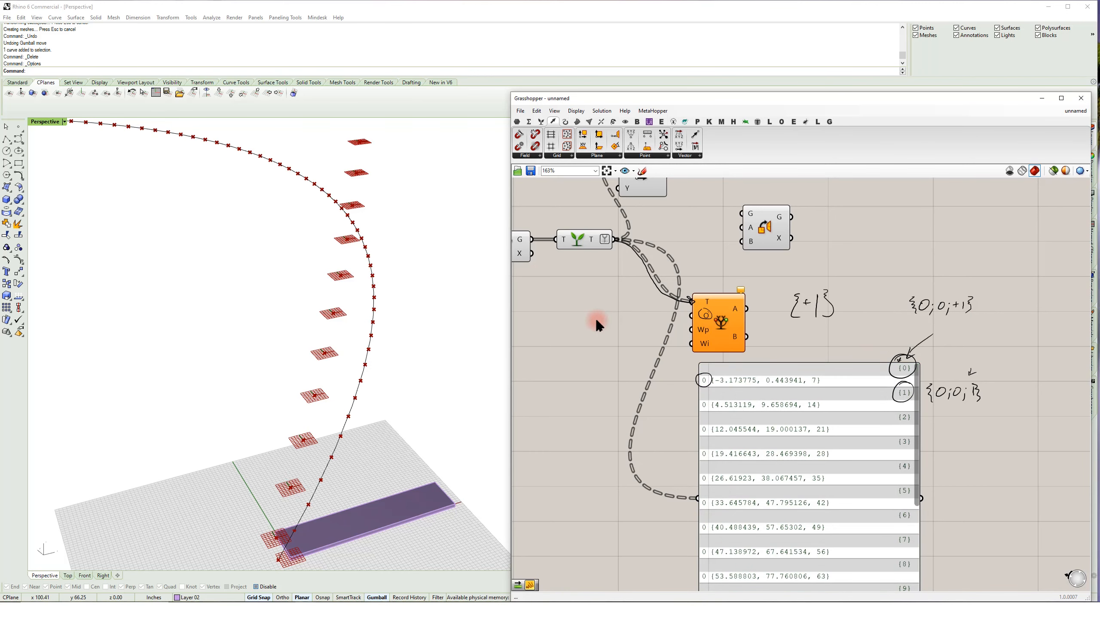
{"action": "key", "text": "space"}
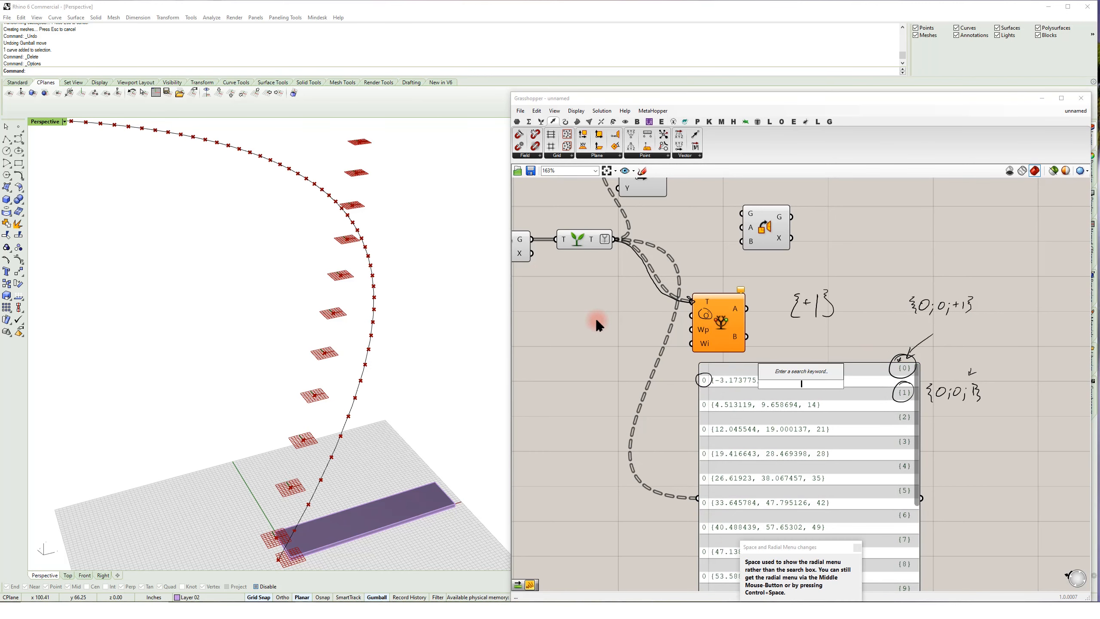
{"action": "type", "text": "\"{+1"}
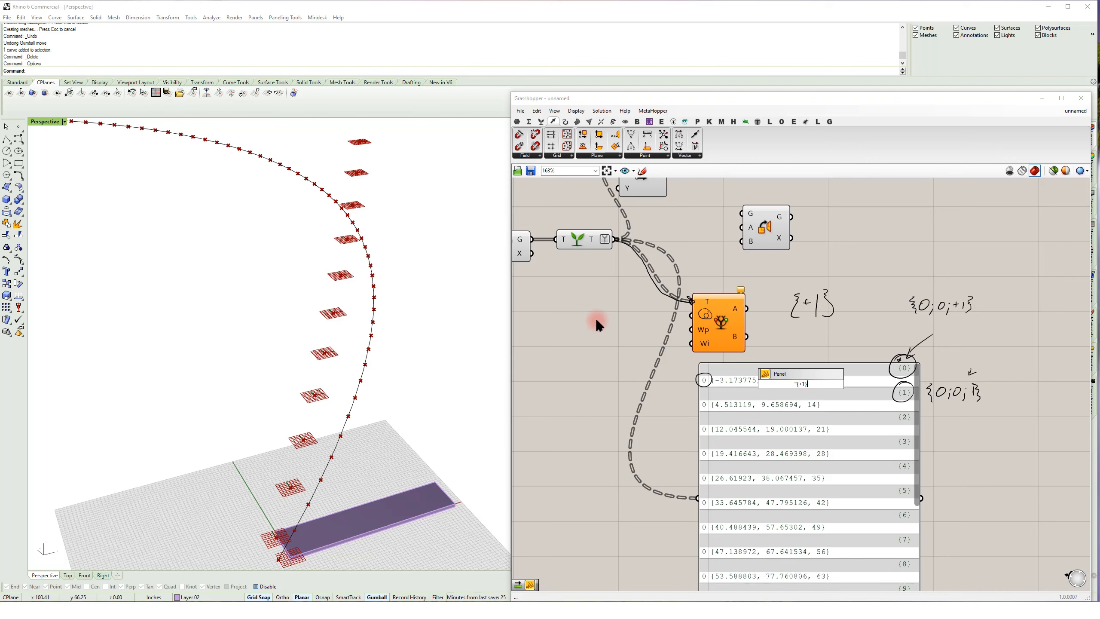
{"action": "key", "text": "Return"}
{"action": "left_click_drag", "start_coordinate": [789, 385], "coordinate": [692, 315]}
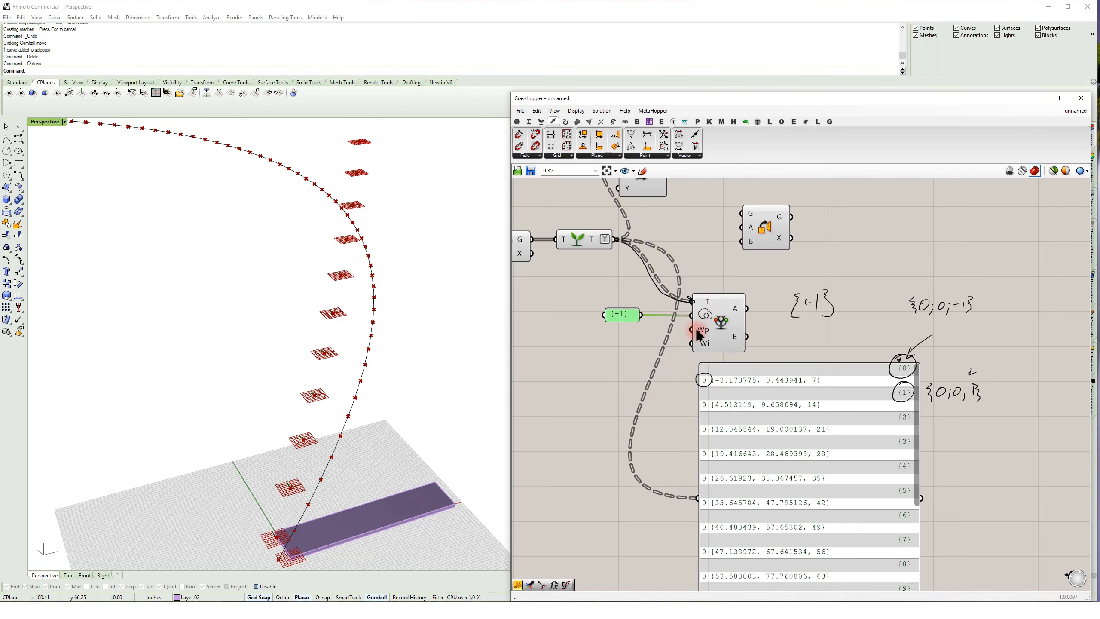
- Check the description of Relative Item's Wrap Paths input and review the higher-numbered point branches in the list panel
{"action": "mouse_move", "coordinate": [700, 336]}
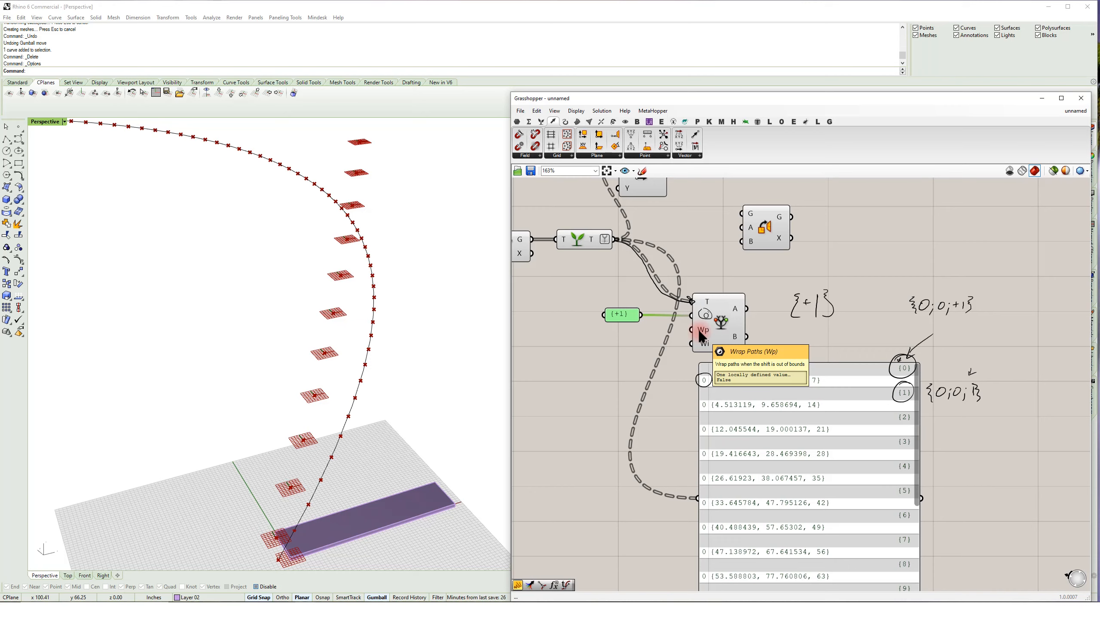
{"action": "left_click_drag", "start_coordinate": [918, 389], "coordinate": [920, 526]}
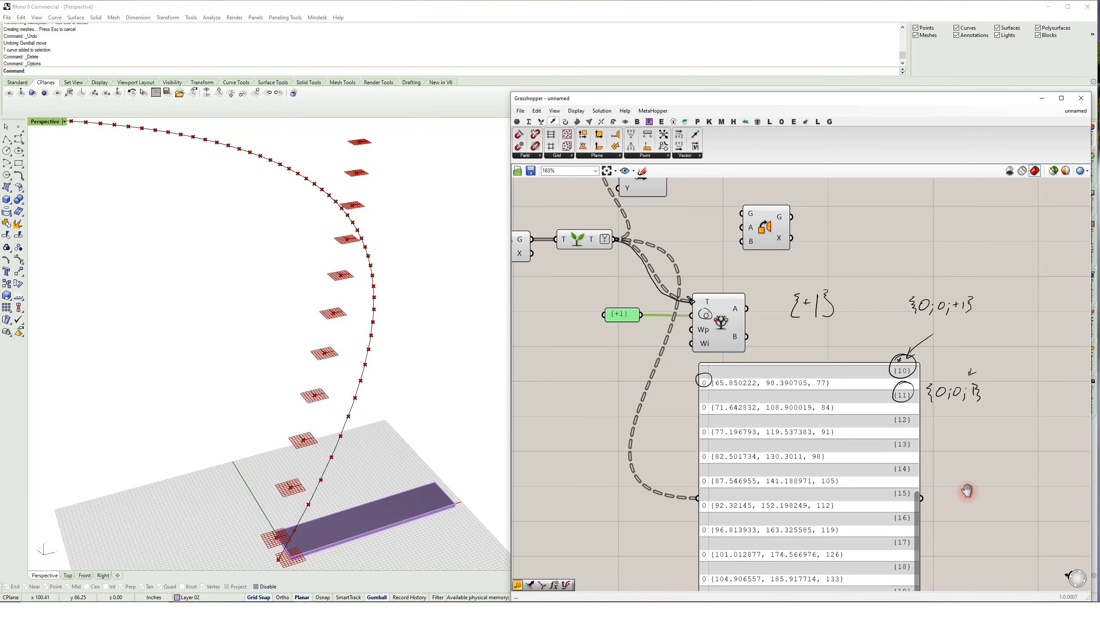
{"action": "right_click_drag", "start_coordinate": [968, 491], "coordinate": [968, 447]}
{"action": "right_click_drag", "start_coordinate": [964, 485], "coordinate": [956, 511]}
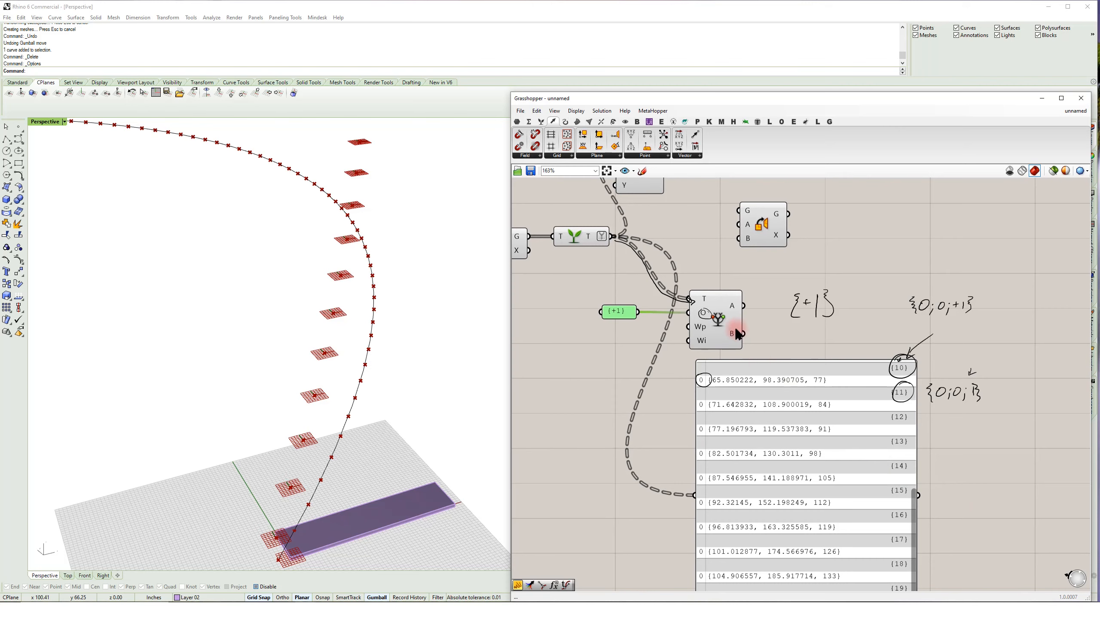
- Move the list panel clear of Relative Item and return its listing to the first branch
{"action": "key", "text": "Escape"}
{"action": "left_click", "coordinate": [938, 271]}
{"action": "left_click_drag", "start_coordinate": [764, 414], "coordinate": [877, 377]}
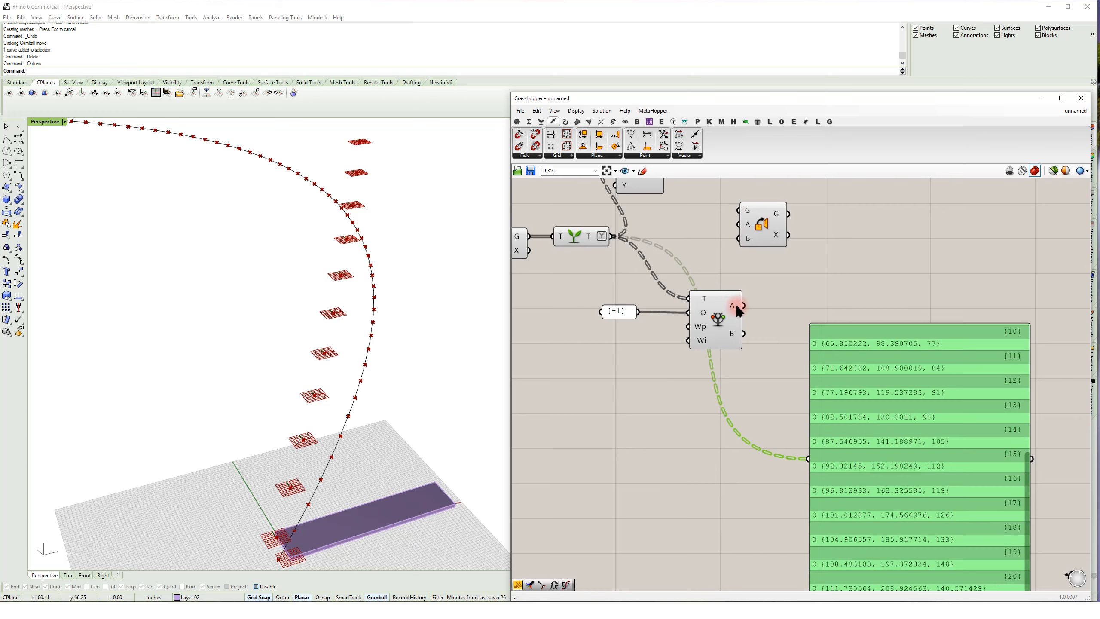
{"action": "left_click_drag", "start_coordinate": [1028, 459], "coordinate": [1016, 310]}
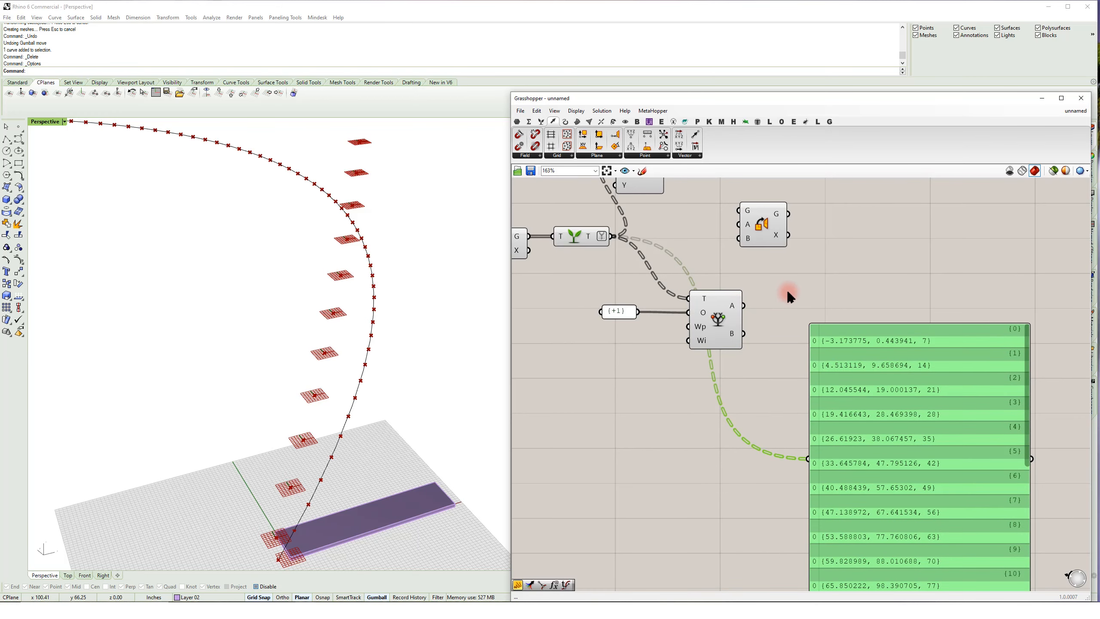
- Add a Merge component and wire Relative Item's A output into D1 and B output into D2
{"action": "right_click_drag", "start_coordinate": [789, 297], "coordinate": [762, 305]}
{"action": "double_click", "coordinate": [762, 305]}
{"action": "type", "text": "mer"}
{"action": "left_click", "coordinate": [762, 299]}
{"action": "left_click_drag", "start_coordinate": [718, 320], "coordinate": [736, 299]}
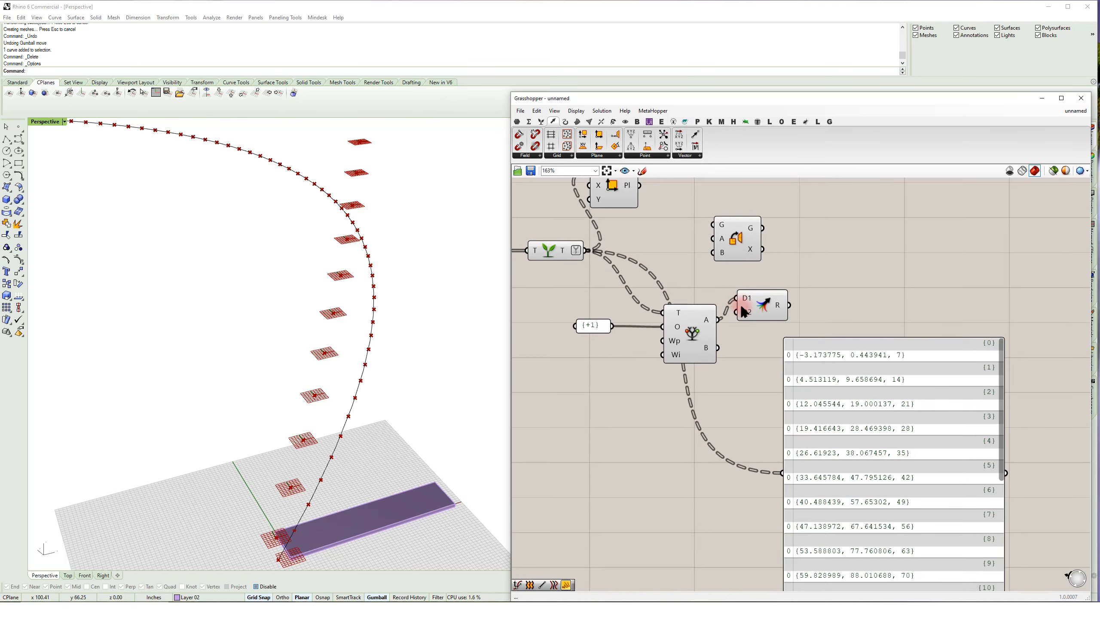
{"action": "left_click_drag", "start_coordinate": [719, 348], "coordinate": [824, 312]}
- Add a PolyLine component and wire Merge's R output into its V input
{"action": "double_click", "coordinate": [874, 302]}
{"action": "type", "text": "pline"}
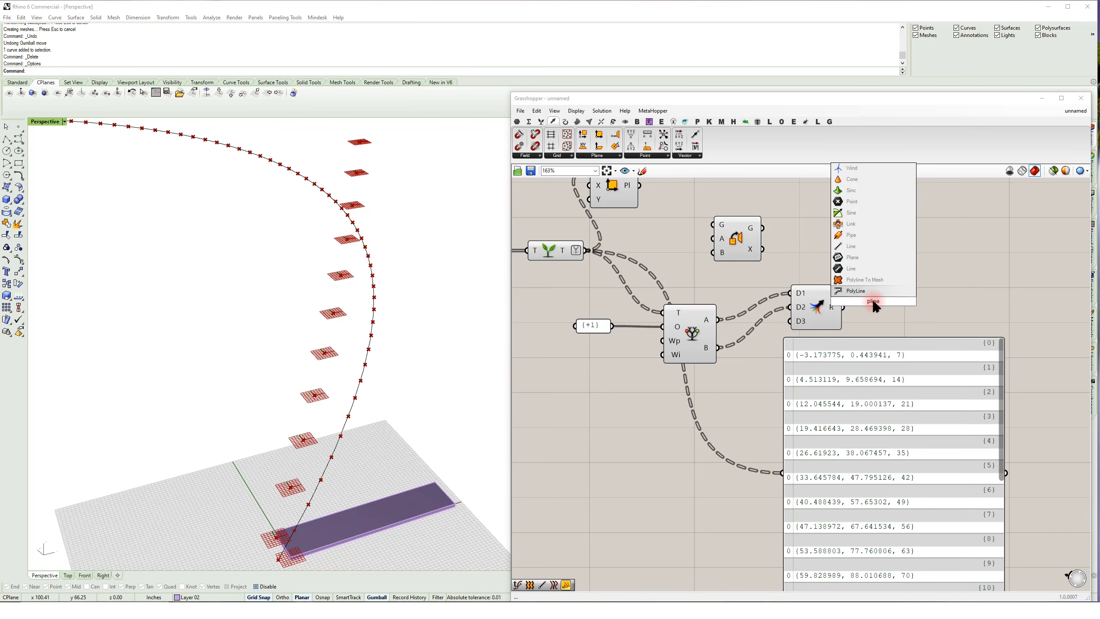
{"action": "key", "text": "Return"}
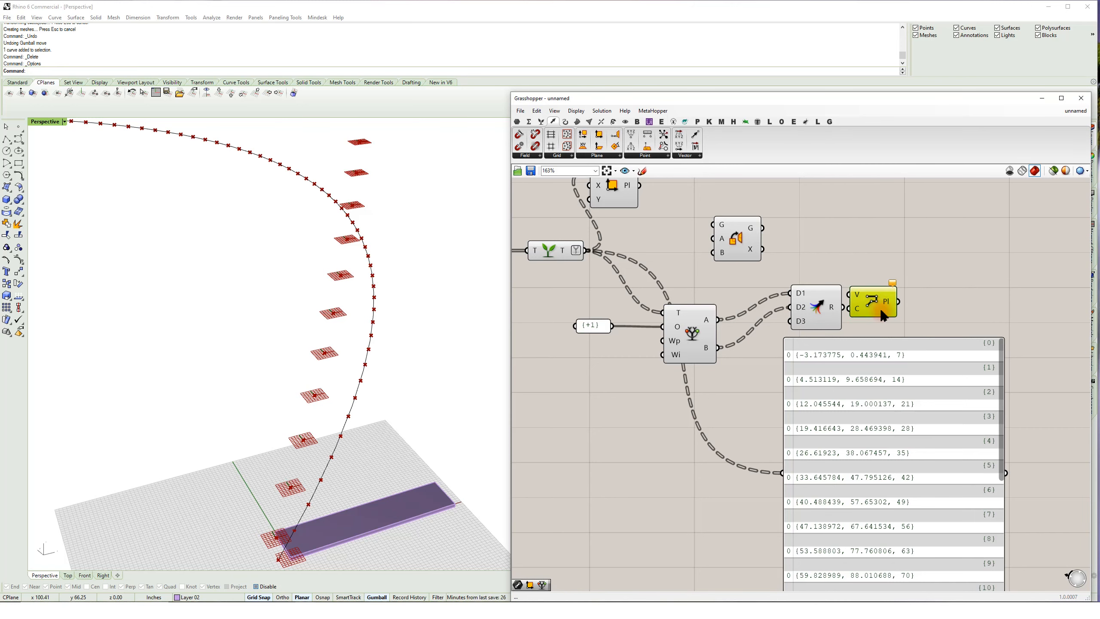
{"action": "left_click_drag", "start_coordinate": [857, 306], "coordinate": [861, 302]}
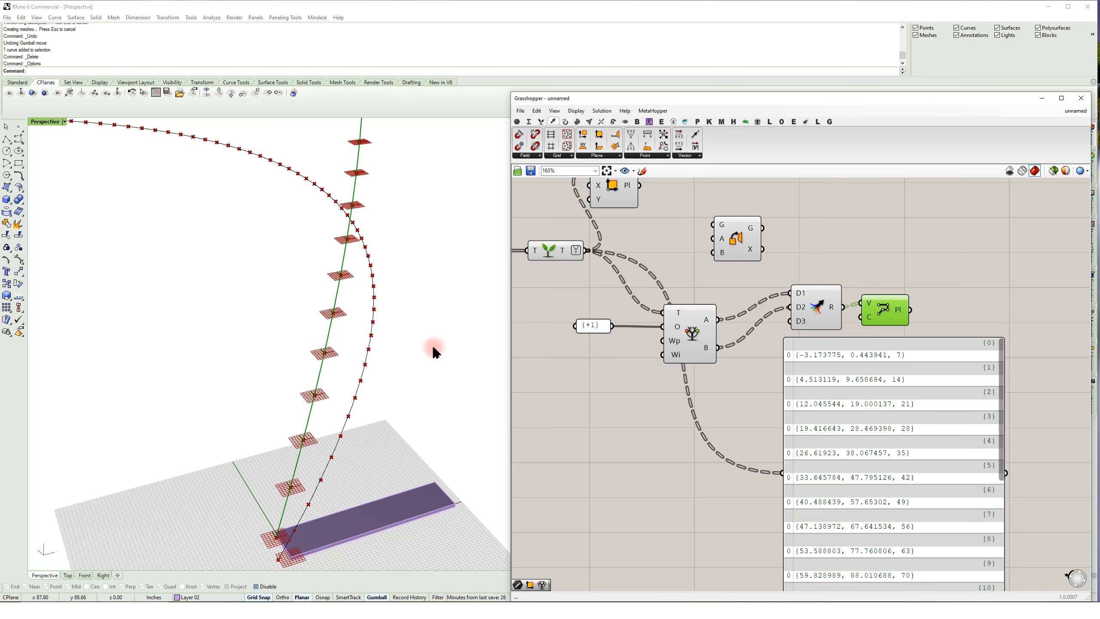
{"action": "right_click_drag", "start_coordinate": [393, 364], "coordinate": [356, 345]}
- Move the list panel, Merge and PolyLine away from Relative Item to free canvas space
{"action": "left_click_drag", "start_coordinate": [817, 383], "coordinate": [912, 386]}
{"action": "left_click_drag", "start_coordinate": [916, 284], "coordinate": [894, 276]}
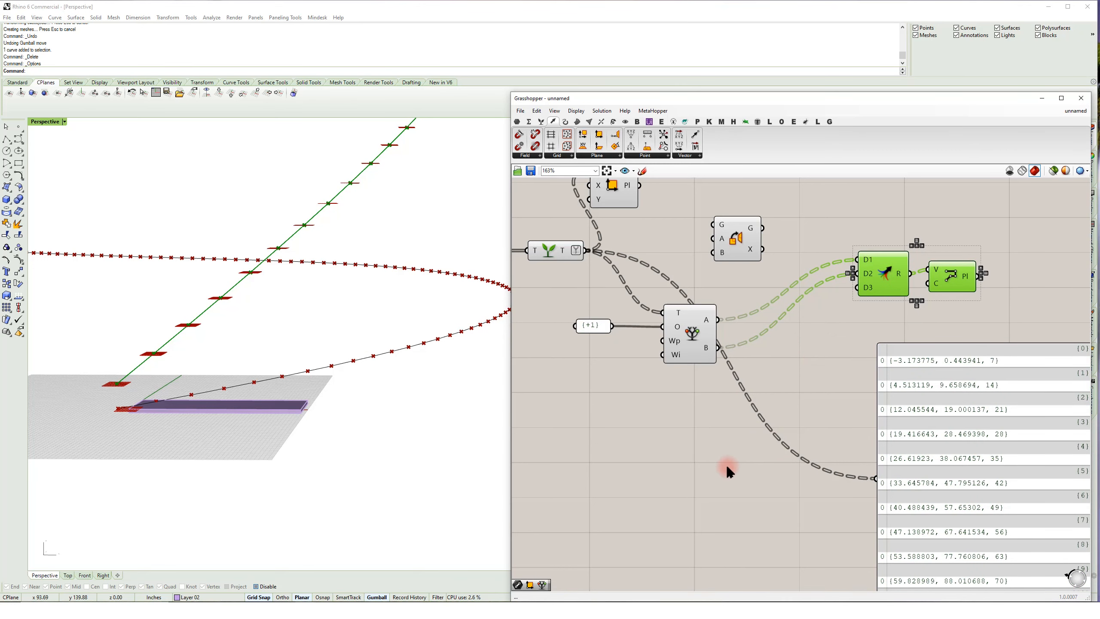
{"action": "right_click_drag", "start_coordinate": [727, 437], "coordinate": [739, 448]}
{"action": "left_click", "coordinate": [739, 456]}
{"action": "double_click", "coordinate": [738, 455]}
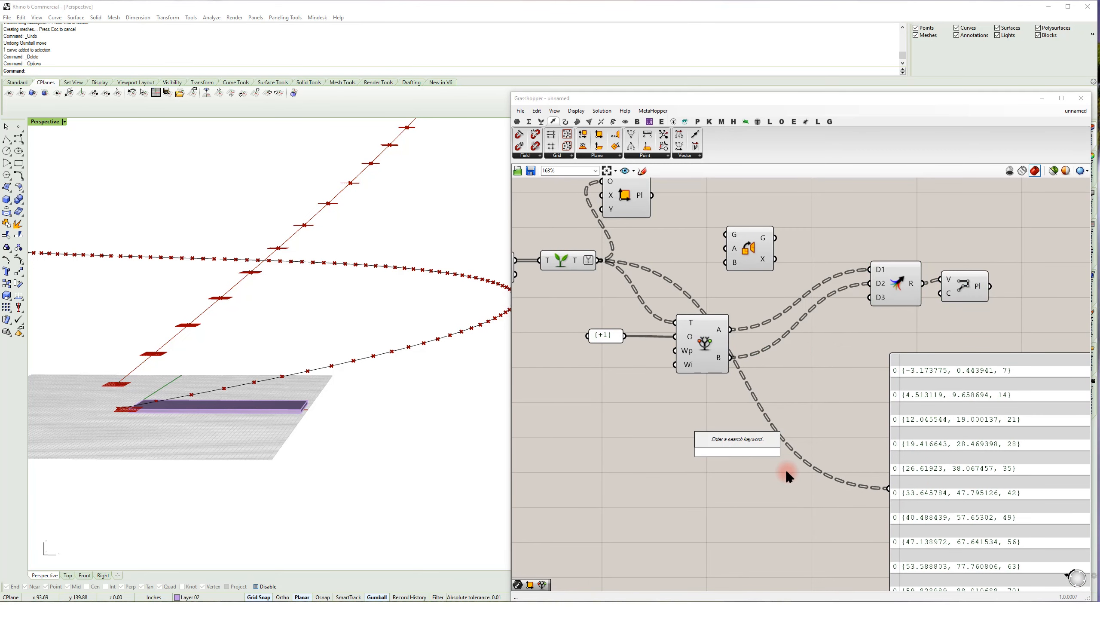
{"action": "key", "text": "Escape"}
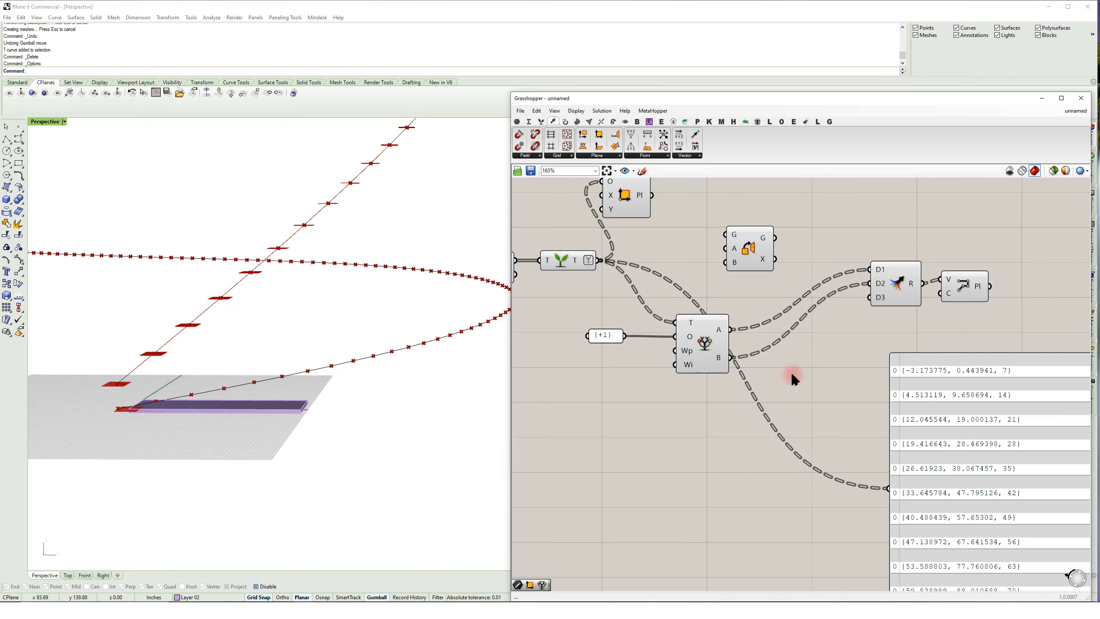
- Place the Construct Plane component just above Relative Item and shift the Orient component clear of it
{"action": "left_click_drag", "start_coordinate": [641, 198], "coordinate": [787, 297]}
{"action": "left_click_drag", "start_coordinate": [747, 247], "coordinate": [797, 213]}
{"action": "left_click_drag", "start_coordinate": [781, 291], "coordinate": [725, 273]}
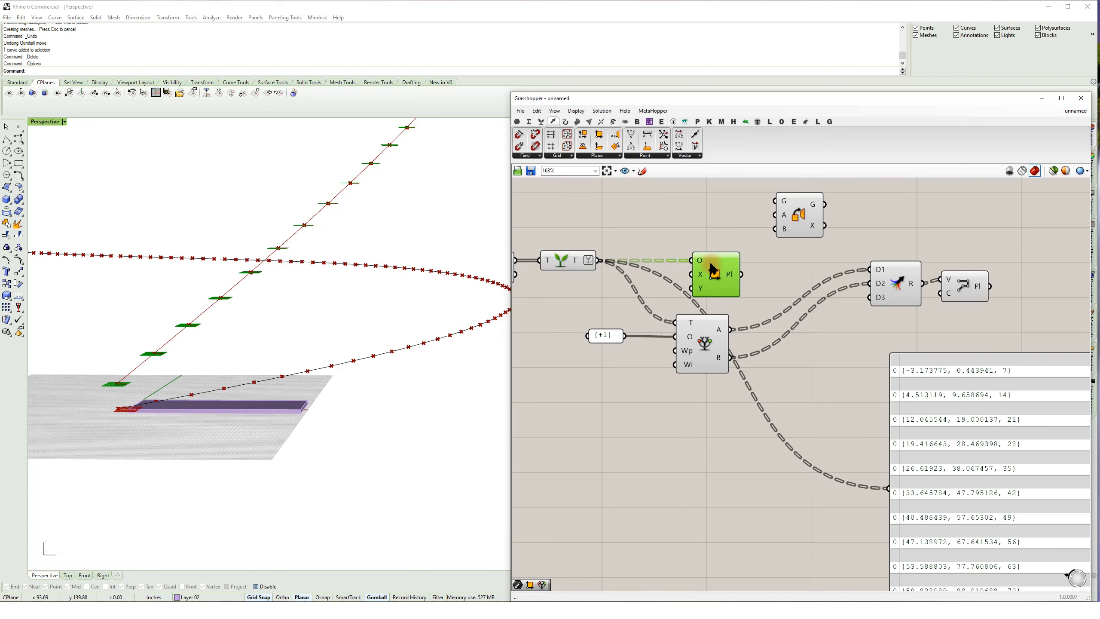
{"action": "right_click_drag", "start_coordinate": [278, 282], "coordinate": [275, 315]}
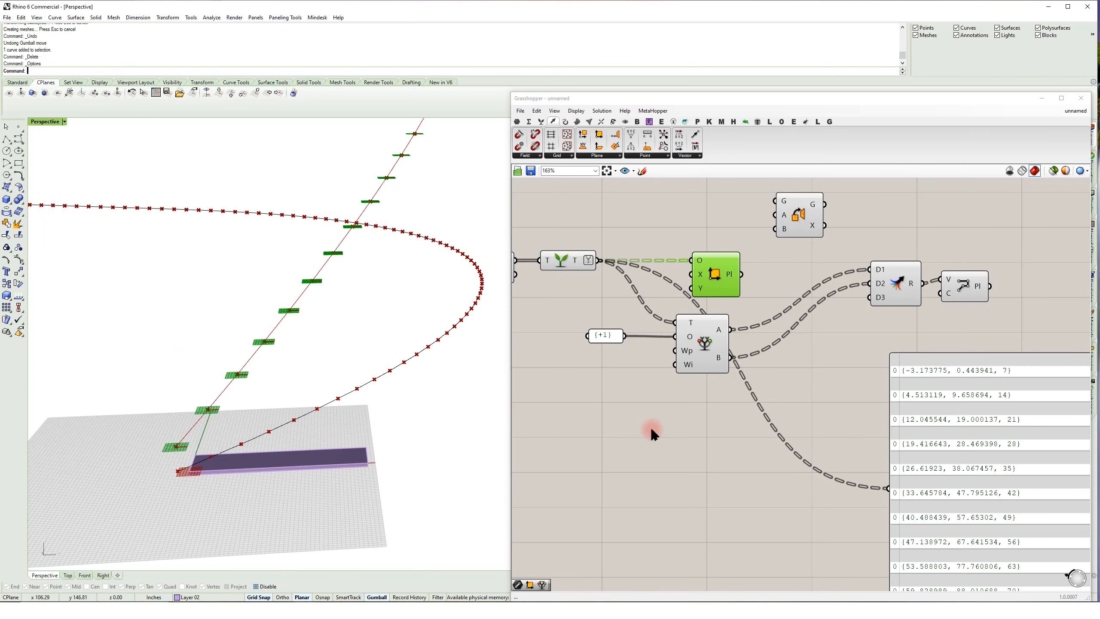
- Add a Project component that projects Relative Item's B points onto the planes from Construct Plane's Pl output
{"action": "double_click", "coordinate": [733, 419]}
{"action": "type", "text": "Plo"}
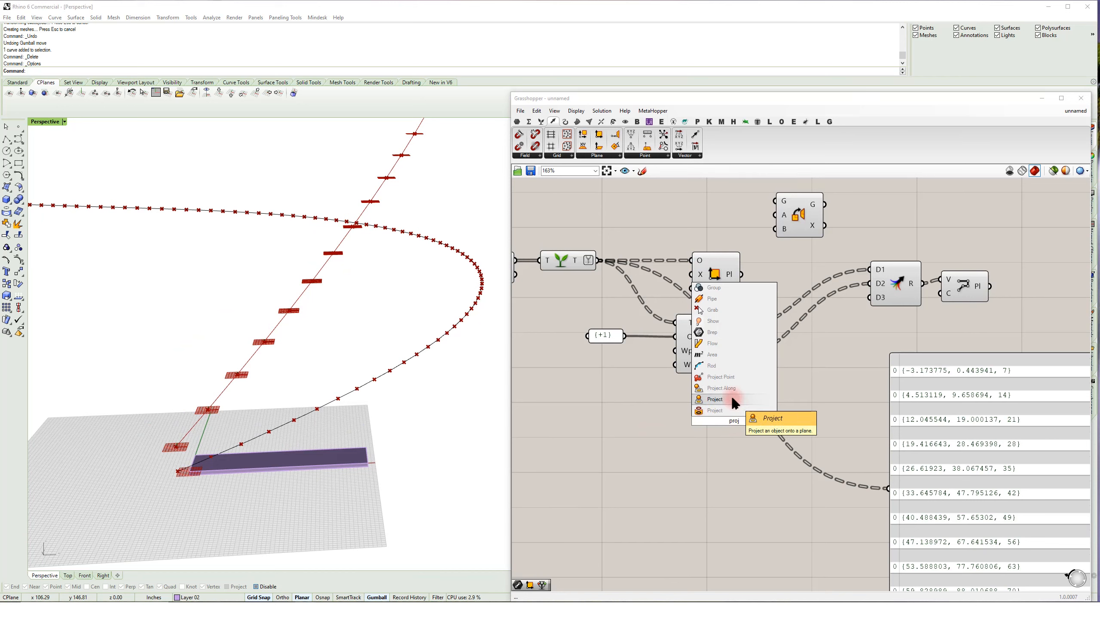
{"action": "left_click", "coordinate": [735, 403]}
{"action": "left_click_drag", "start_coordinate": [728, 421], "coordinate": [801, 378]}
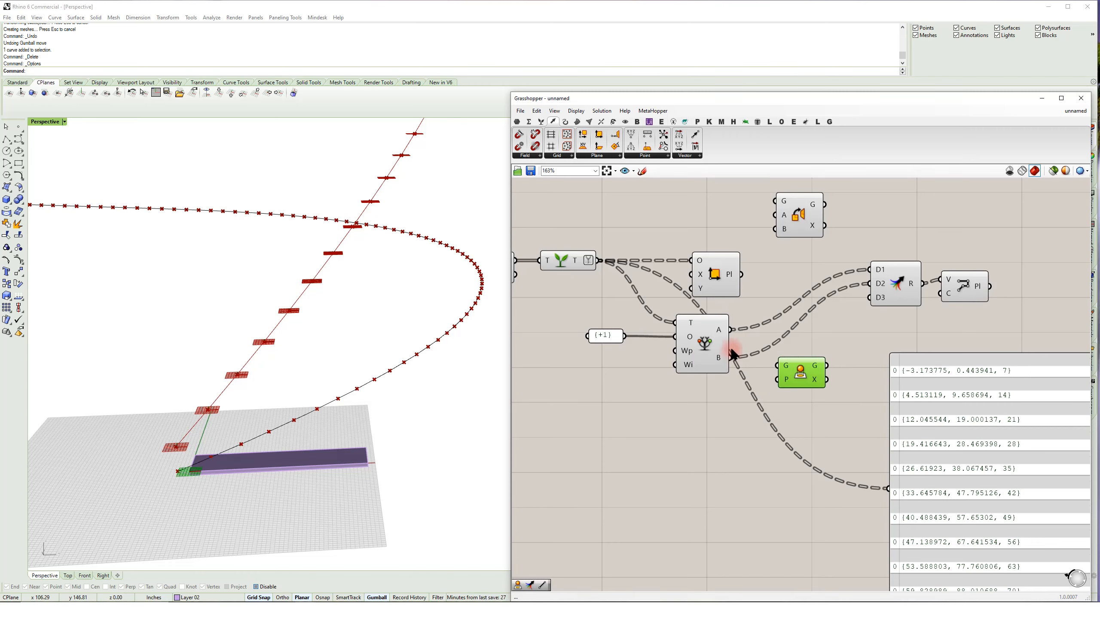
{"action": "left_click_drag", "start_coordinate": [731, 358], "coordinate": [820, 365]}
{"action": "left_click_drag", "start_coordinate": [742, 274], "coordinate": [797, 371]}
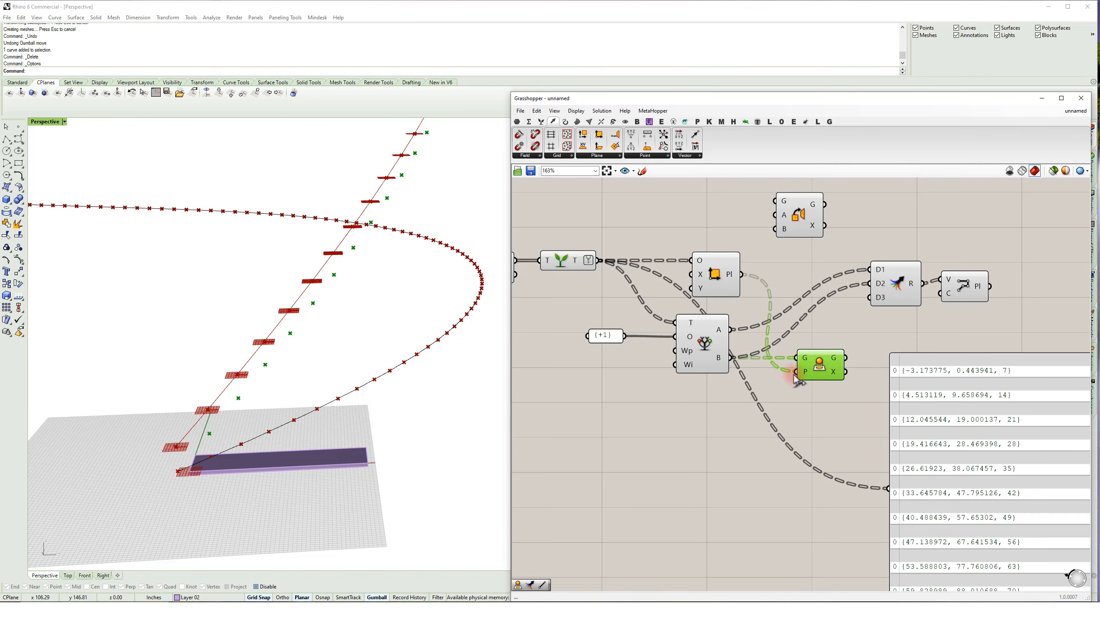
{"action": "right_click_drag", "start_coordinate": [260, 440], "coordinate": [288, 439]}
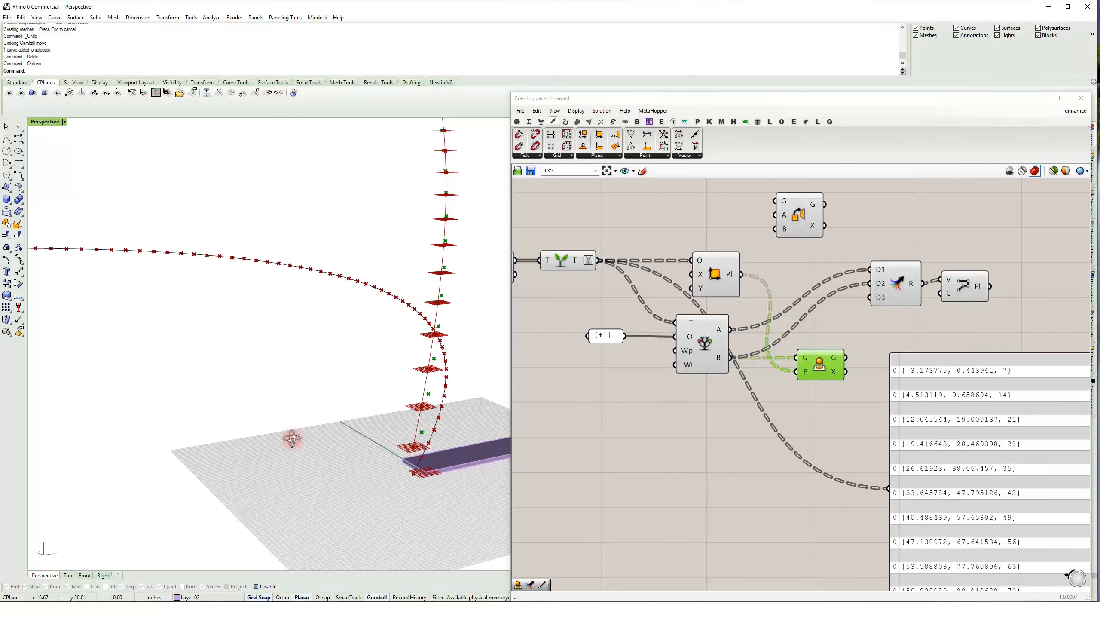
{"action": "right_click_drag", "start_coordinate": [407, 365], "coordinate": [251, 338]}
- Replace Merge's D2 input with Project's G output and feed Merge's R output into the list panel
{"action": "right_click_drag", "start_coordinate": [761, 369], "coordinate": [675, 366]}
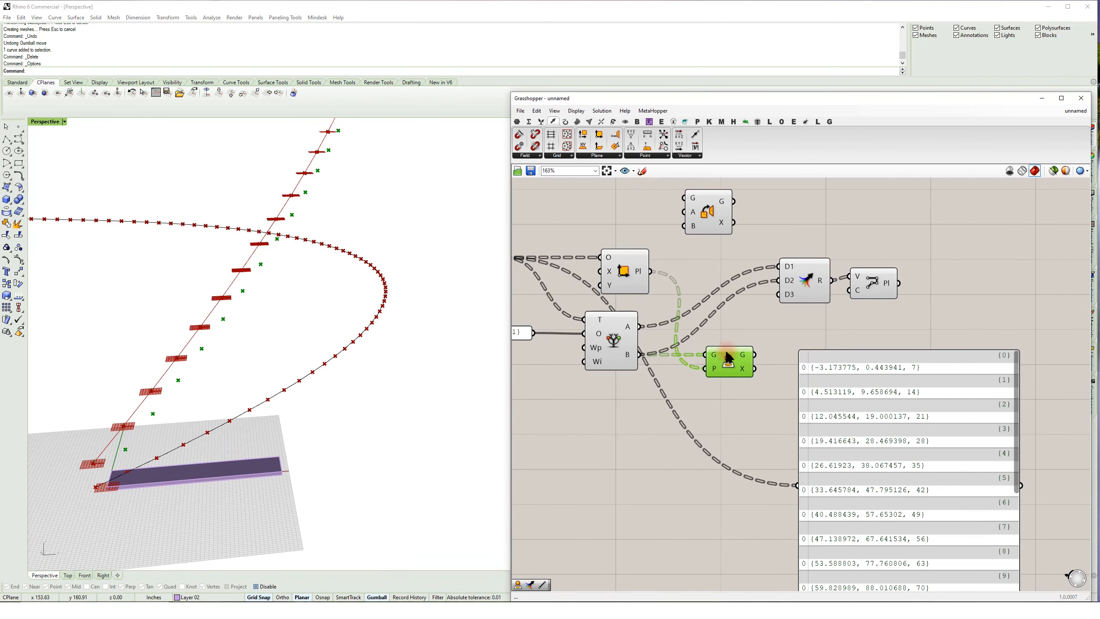
{"action": "left_click_drag", "start_coordinate": [754, 355], "coordinate": [777, 281]}
{"action": "right_click_drag", "start_coordinate": [212, 382], "coordinate": [329, 331]}
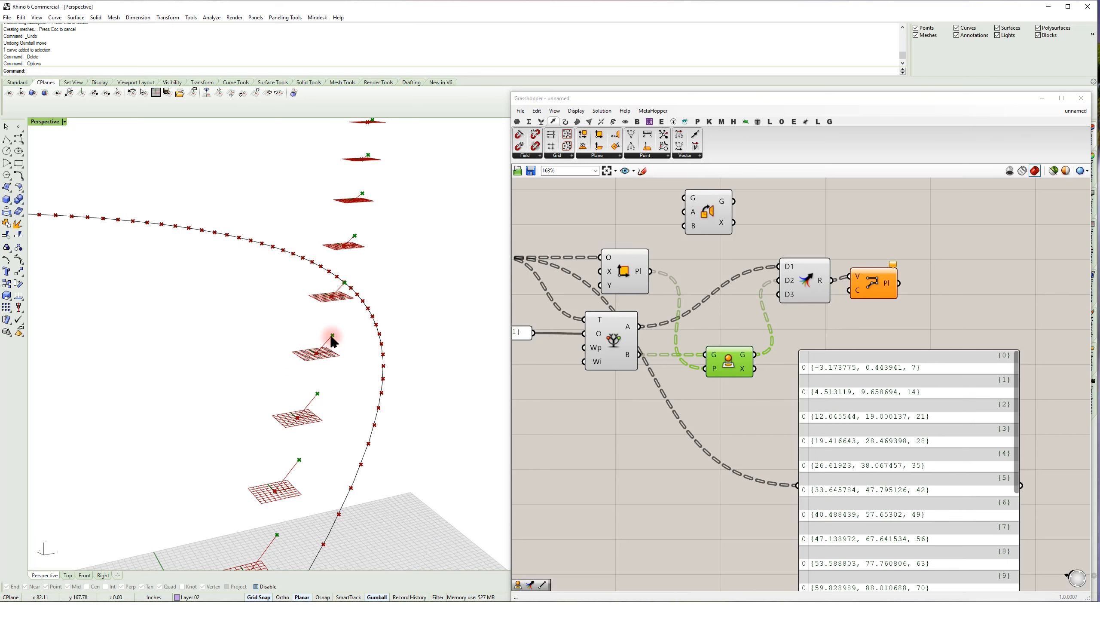
{"action": "left_click_drag", "start_coordinate": [850, 369], "coordinate": [885, 349]}
{"action": "left_click_drag", "start_coordinate": [831, 280], "coordinate": [831, 464]}
{"action": "right_click_drag", "start_coordinate": [967, 364], "coordinate": [931, 357]}
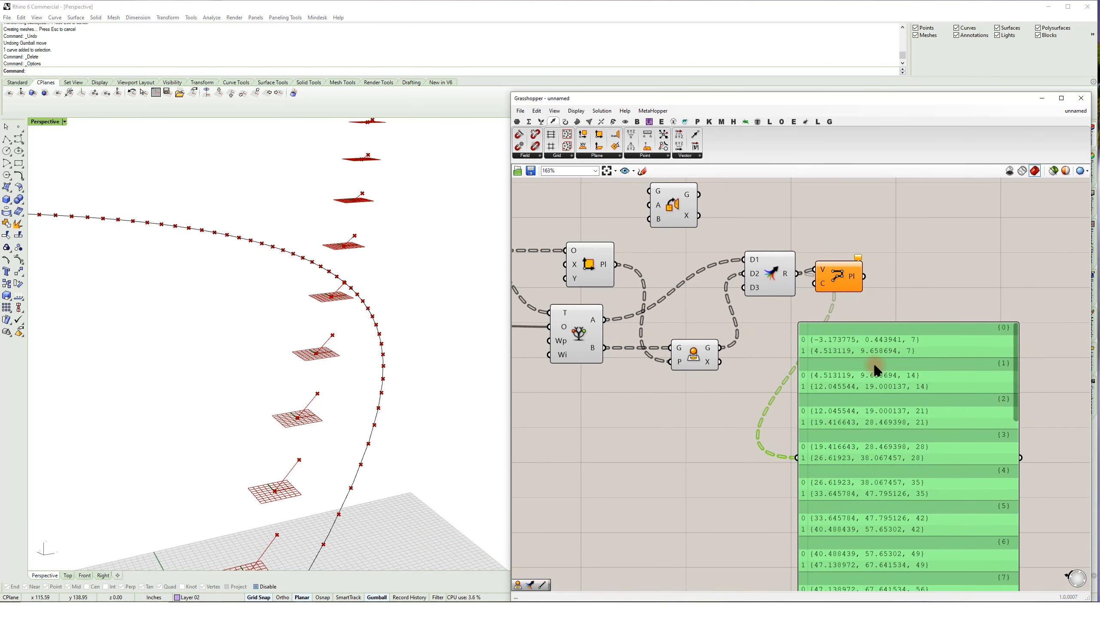
- Move Merge beside Project and shift the list panel clear of it
{"action": "left_click_drag", "start_coordinate": [778, 285], "coordinate": [763, 345]}
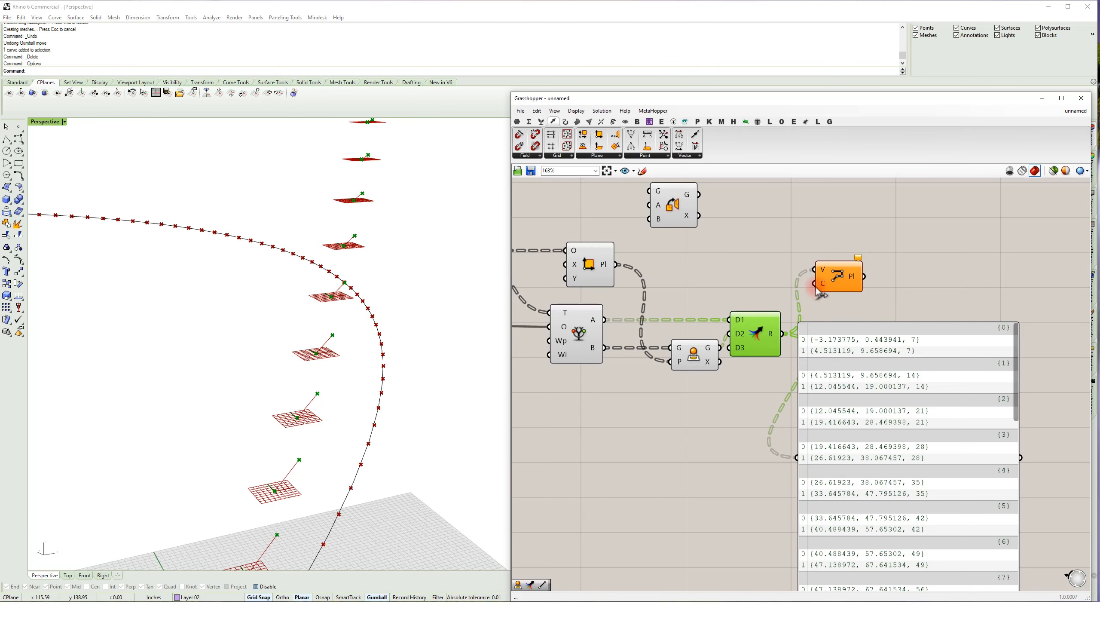
{"action": "left_click", "coordinate": [836, 277]}
{"action": "right_click_drag", "start_coordinate": [870, 311], "coordinate": [819, 291]}
{"action": "left_click_drag", "start_coordinate": [826, 332], "coordinate": [852, 331]}
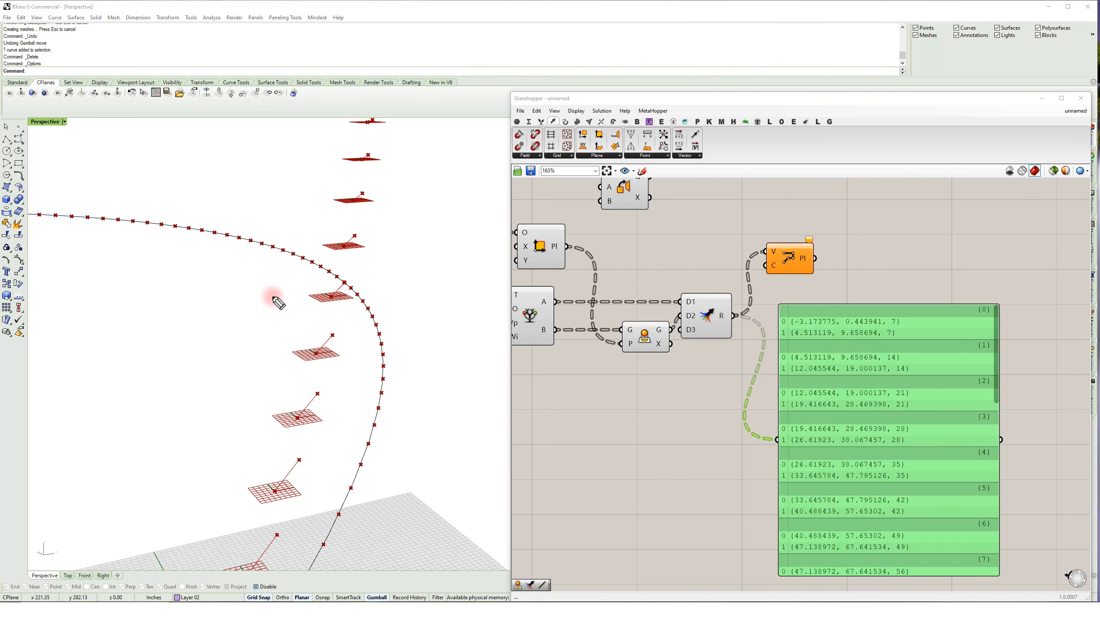
{"action": "left_click", "coordinate": [331, 297]}
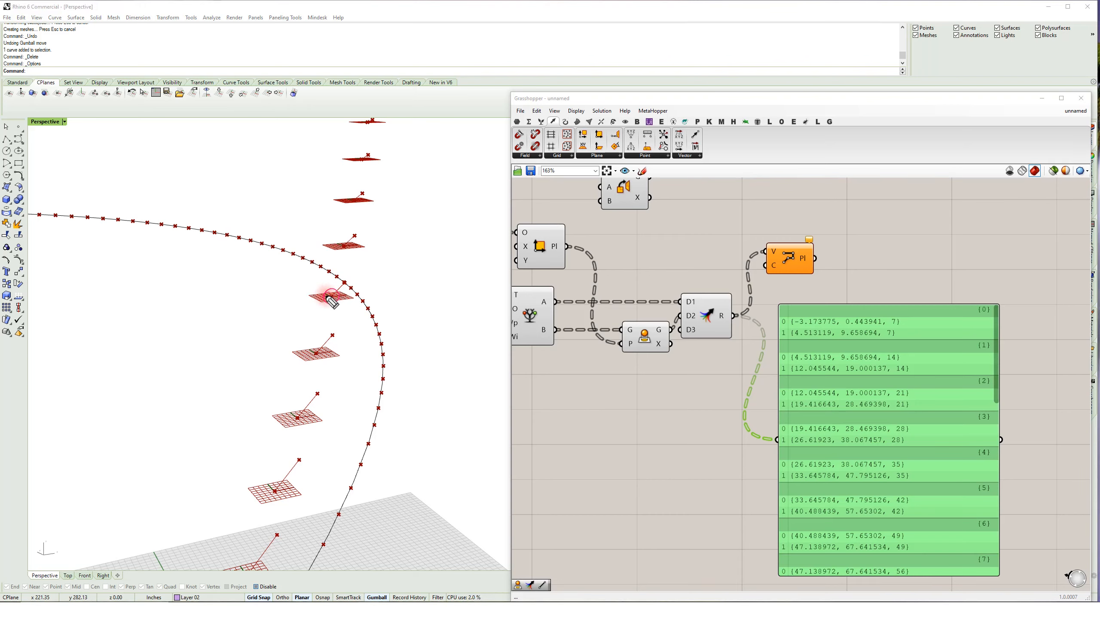
{"action": "mouse_move", "coordinate": [327, 295]}
{"action": "left_mouse_down"}
{"action": "mouse_move", "coordinate": [310, 312]}
{"action": "mouse_move", "coordinate": [317, 339]}
{"action": "mouse_move", "coordinate": [299, 364]}
{"action": "mouse_move", "coordinate": [344, 361]}
{"action": "mouse_move", "coordinate": [325, 351]}
{"action": "left_mouse_up"}
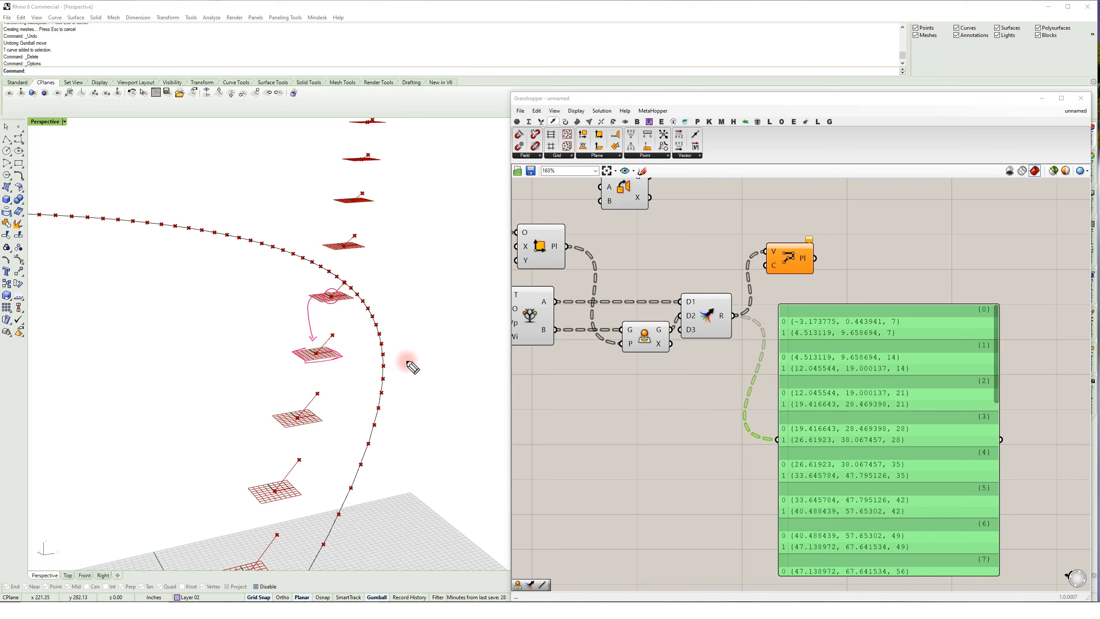
{"action": "left_click_drag", "start_coordinate": [330, 327], "coordinate": [338, 321]}
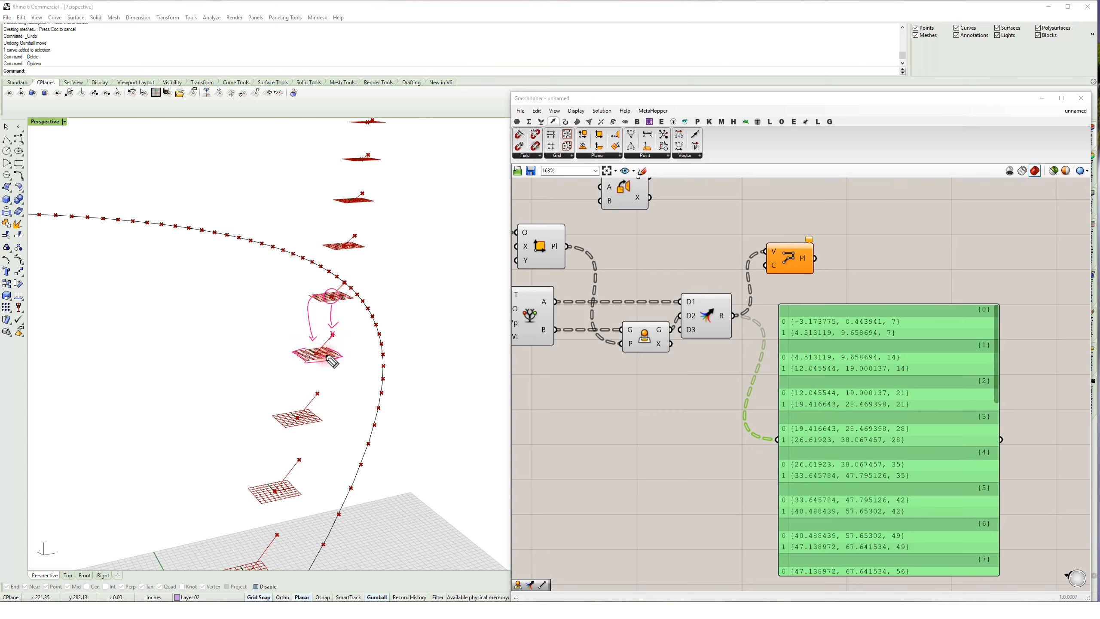
{"action": "left_click_drag", "start_coordinate": [343, 338], "coordinate": [339, 352]}
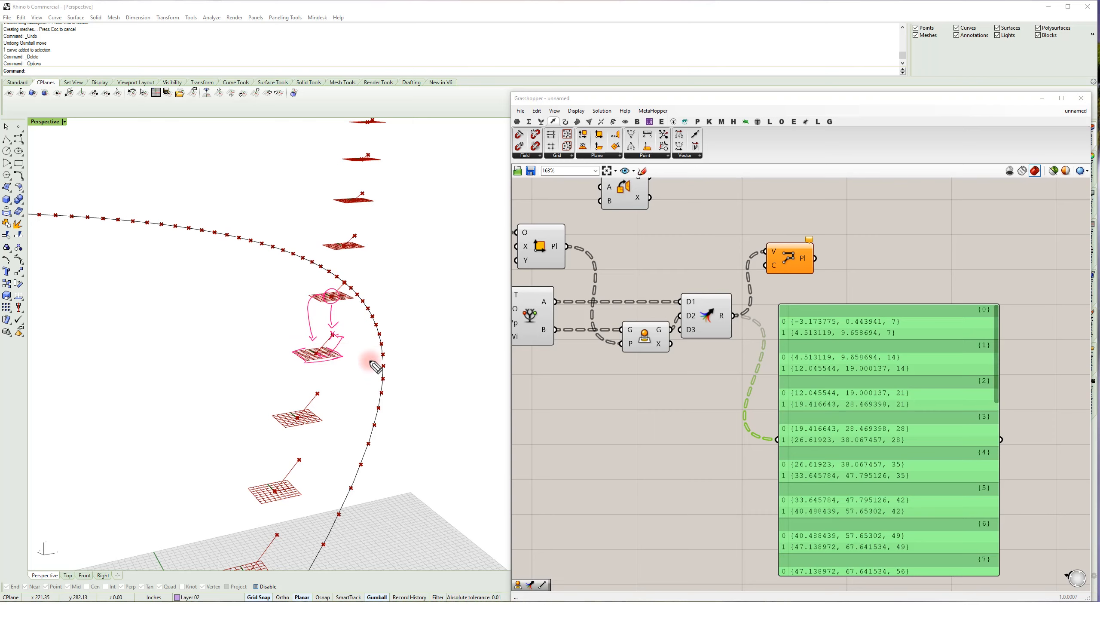
{"action": "left_click_drag", "start_coordinate": [796, 304], "coordinate": [786, 300]}
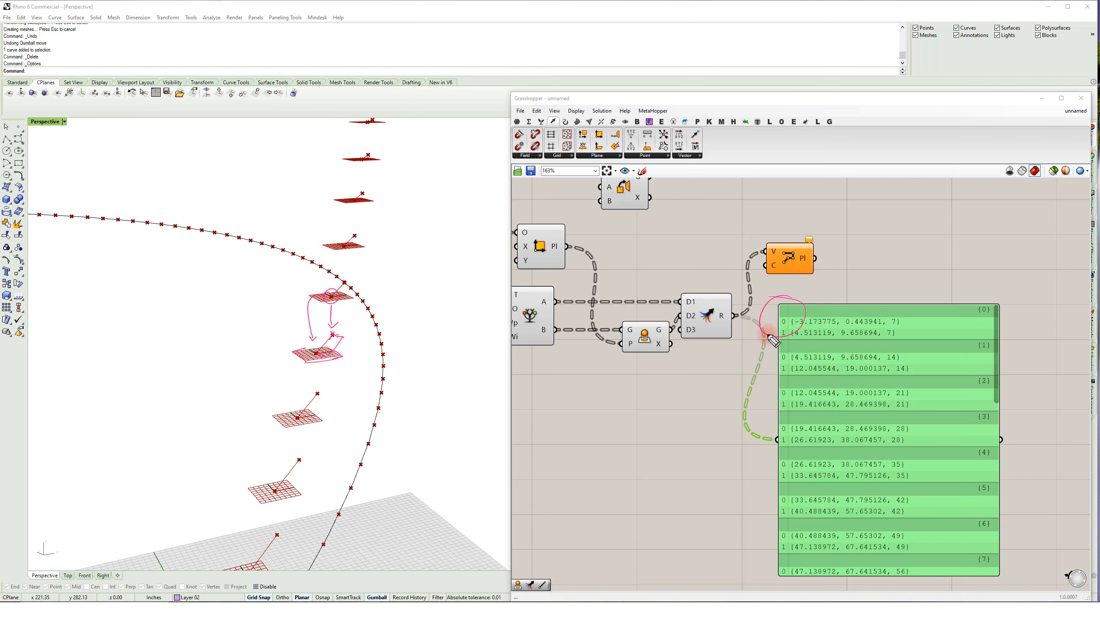
{"action": "left_click_drag", "start_coordinate": [299, 419], "coordinate": [320, 395]}
{"action": "left_click_drag", "start_coordinate": [279, 483], "coordinate": [303, 459]}
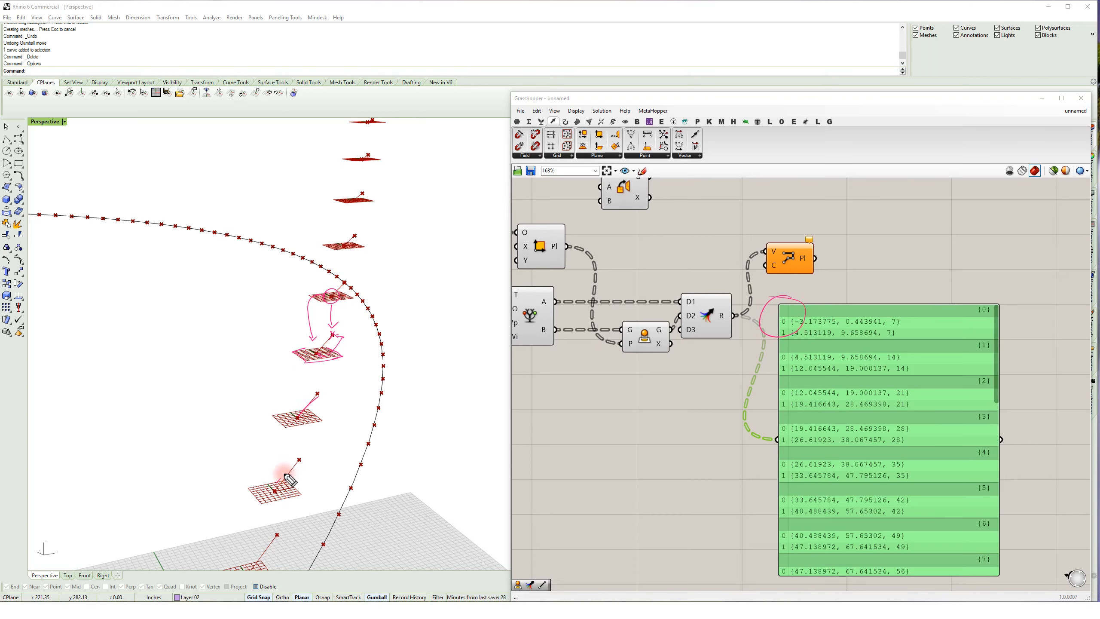
{"action": "mouse_move", "coordinate": [344, 246]}
{"action": "left_mouse_down"}
{"action": "mouse_move", "coordinate": [362, 227]}
{"action": "mouse_move", "coordinate": [365, 190]}
{"action": "left_mouse_up"}
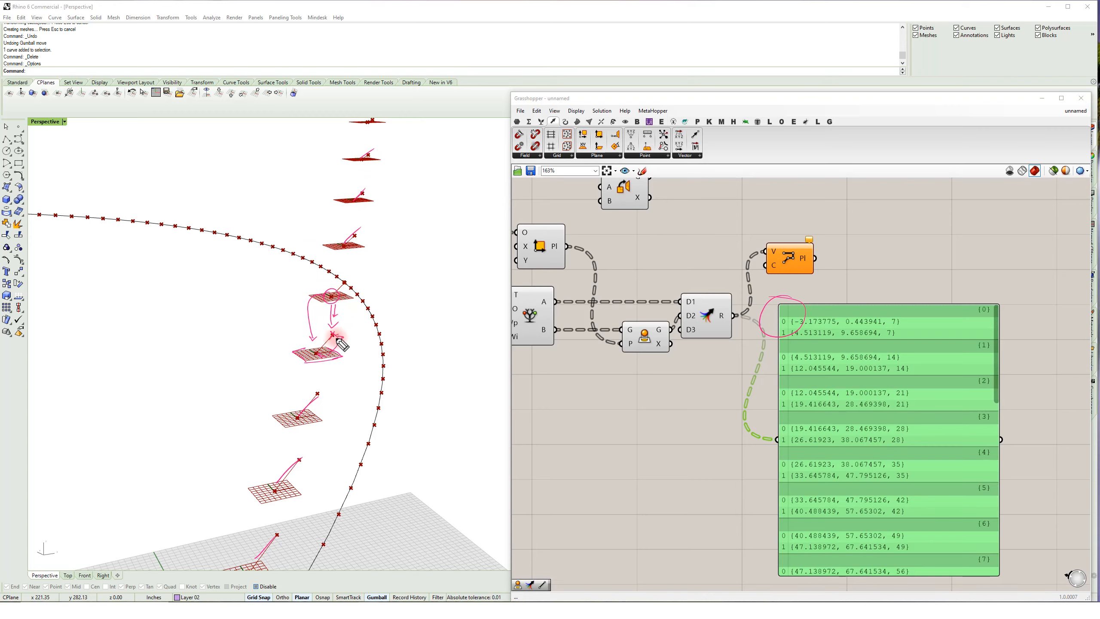
{"action": "key", "text": "Escape"}
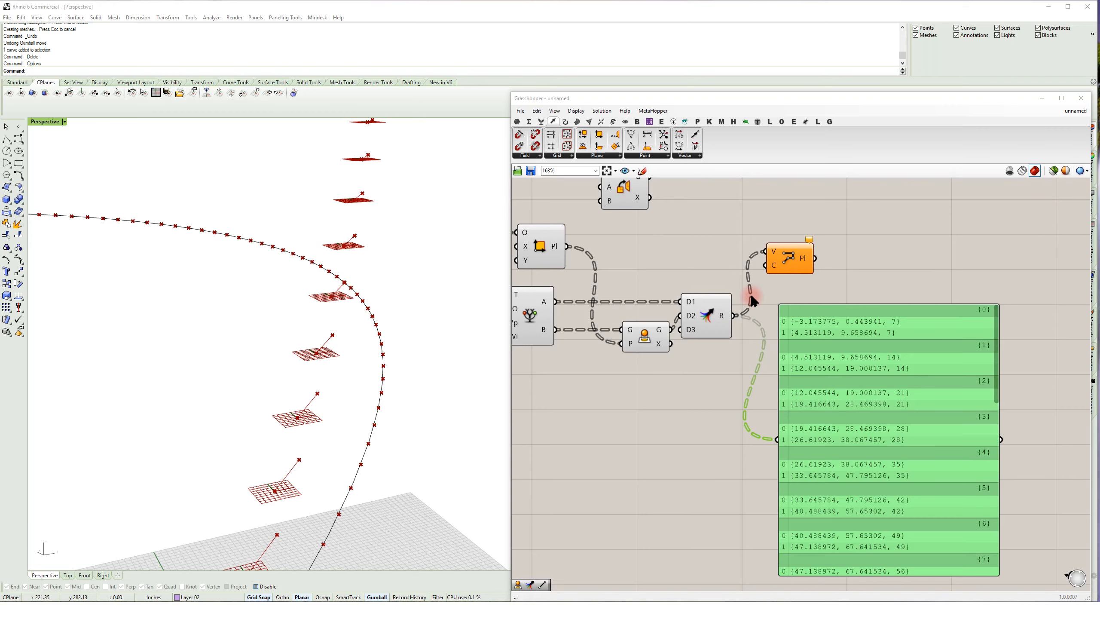
- Move the list panel further from Merge and raise the PolyLine component to make room beneath it
{"action": "right_click", "coordinate": [675, 366]}
{"action": "left_click", "coordinate": [655, 404]}
{"action": "left_click_drag", "start_coordinate": [880, 393], "coordinate": [919, 395]}
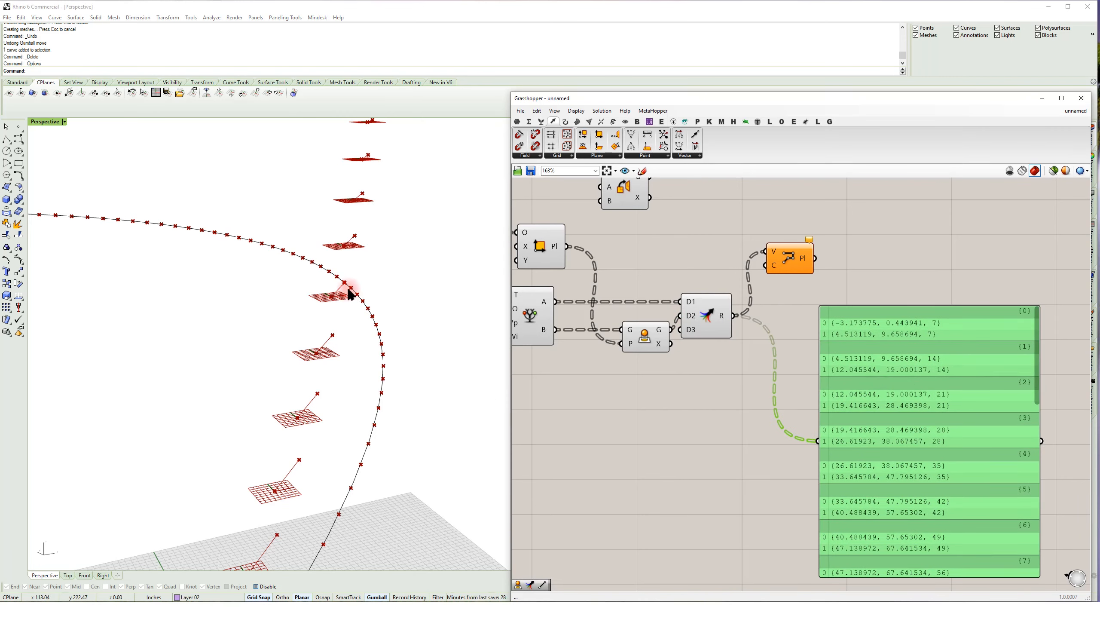
{"action": "left_click_drag", "start_coordinate": [788, 257], "coordinate": [794, 236]}
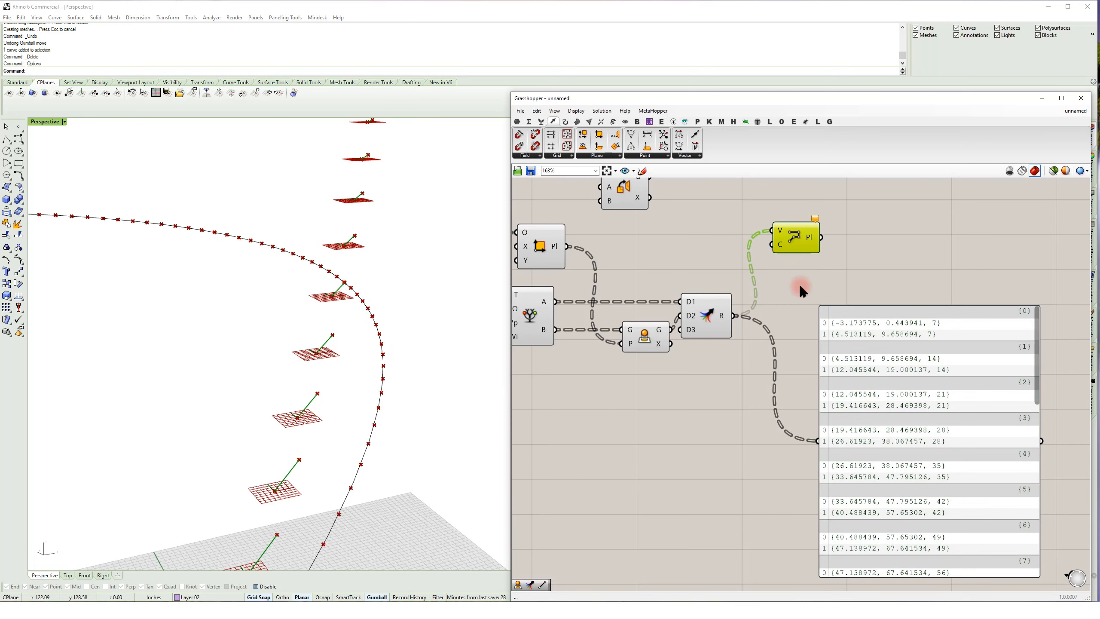
- Add a Vector 2Pt component with Relative Item's A output wired to A and Project's G output to B
{"action": "right_click_drag", "start_coordinate": [802, 285], "coordinate": [759, 294]}
{"action": "double_click", "coordinate": [759, 294]}
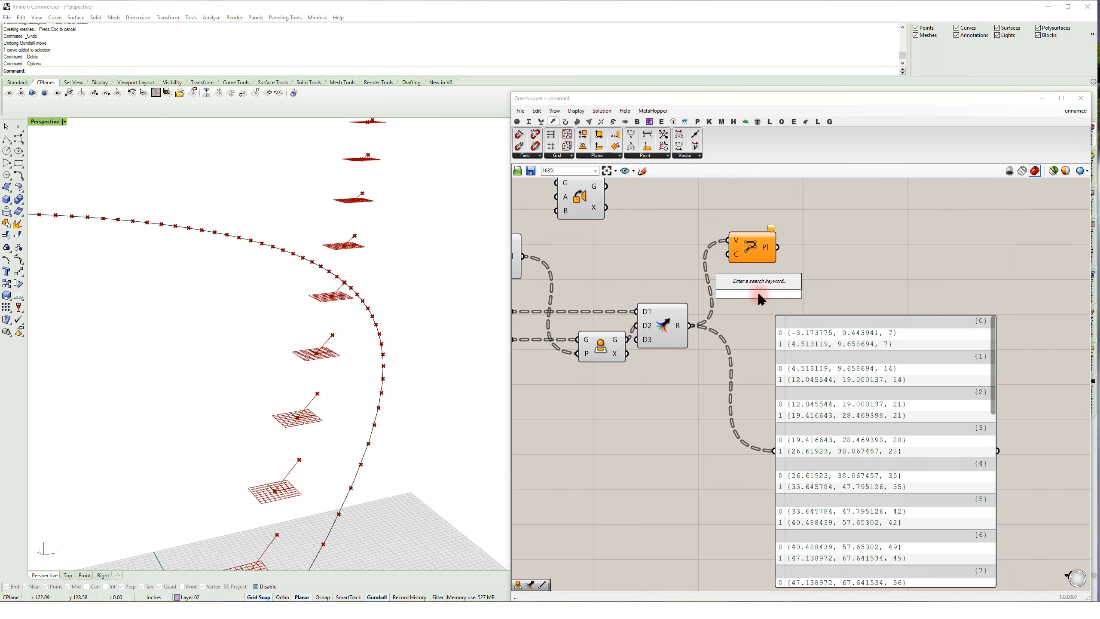
{"action": "type", "text": "2pt"}
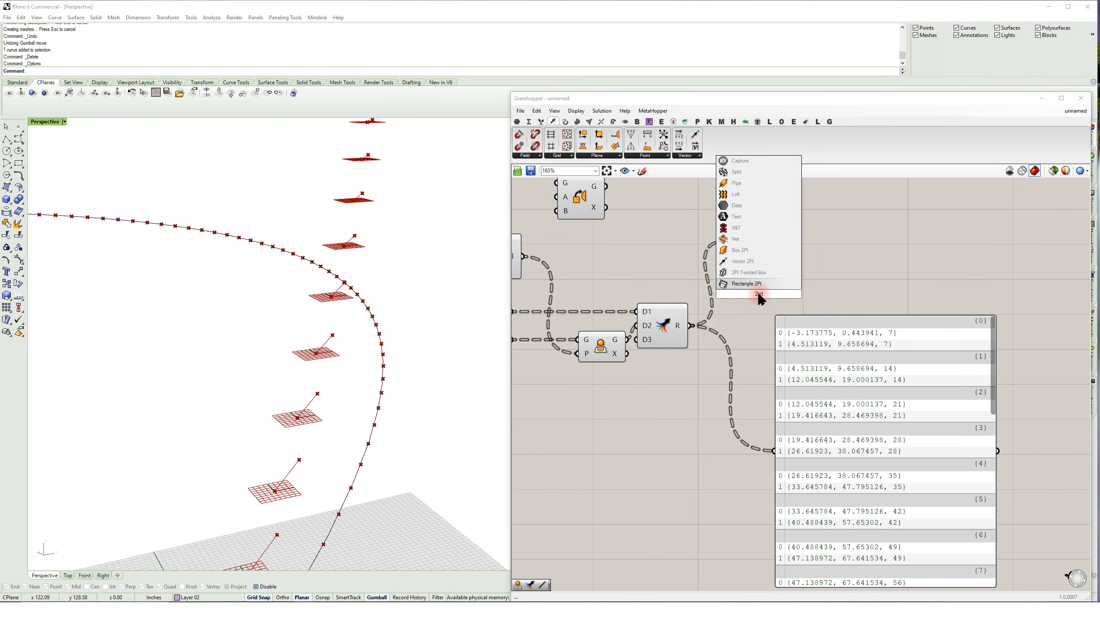
{"action": "left_click", "coordinate": [766, 262]}
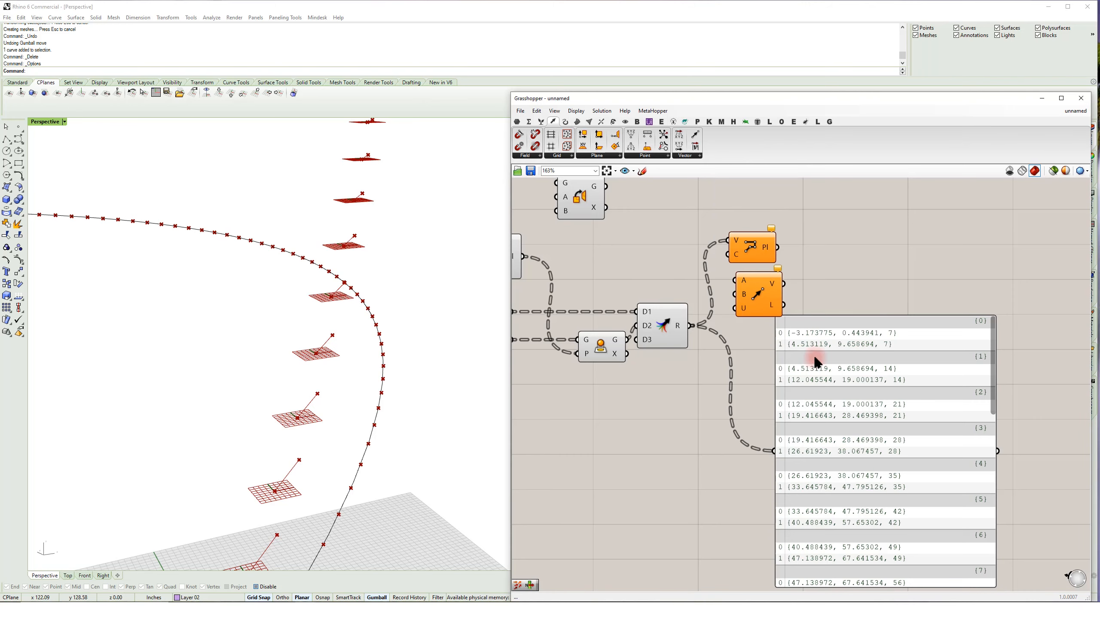
{"action": "left_click_drag", "start_coordinate": [810, 359], "coordinate": [876, 351]}
{"action": "right_click_drag", "start_coordinate": [755, 329], "coordinate": [858, 318]}
{"action": "left_click_drag", "start_coordinate": [776, 323], "coordinate": [785, 245]}
{"action": "left_click_drag", "start_coordinate": [860, 281], "coordinate": [802, 325]}
{"action": "left_click_drag", "start_coordinate": [615, 299], "coordinate": [807, 316]}
{"action": "left_click_drag", "start_coordinate": [732, 329], "coordinate": [786, 315]}
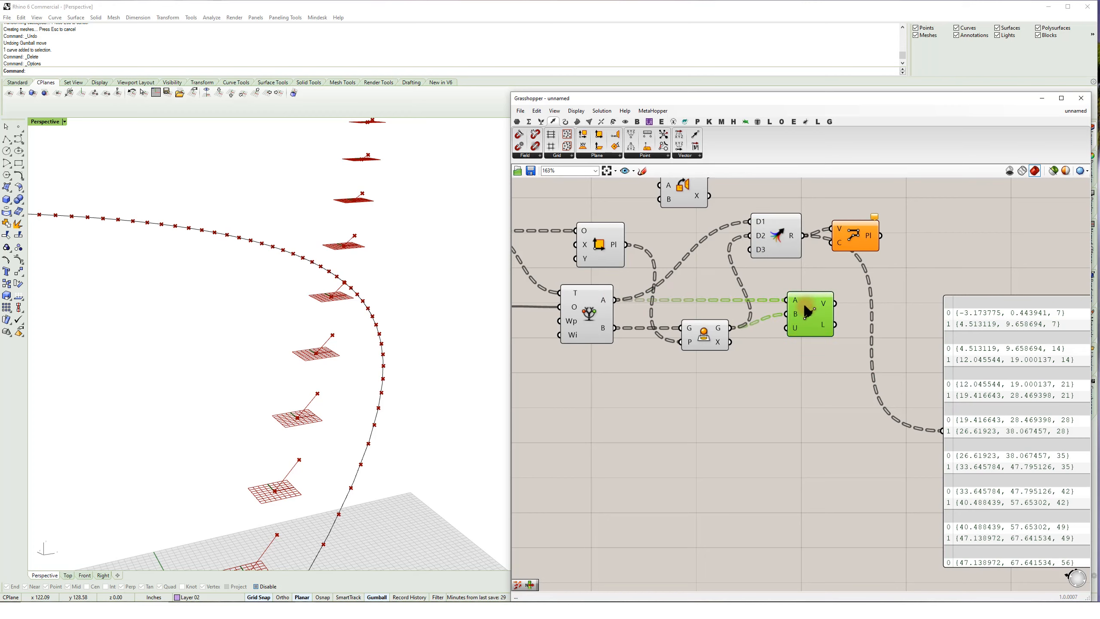
- Add a Vector Display component anchored at Relative Item's A points, with Vector 2Pt's V output wired to its V input
{"action": "double_click", "coordinate": [817, 365]}
{"action": "type", "text": "vd"}
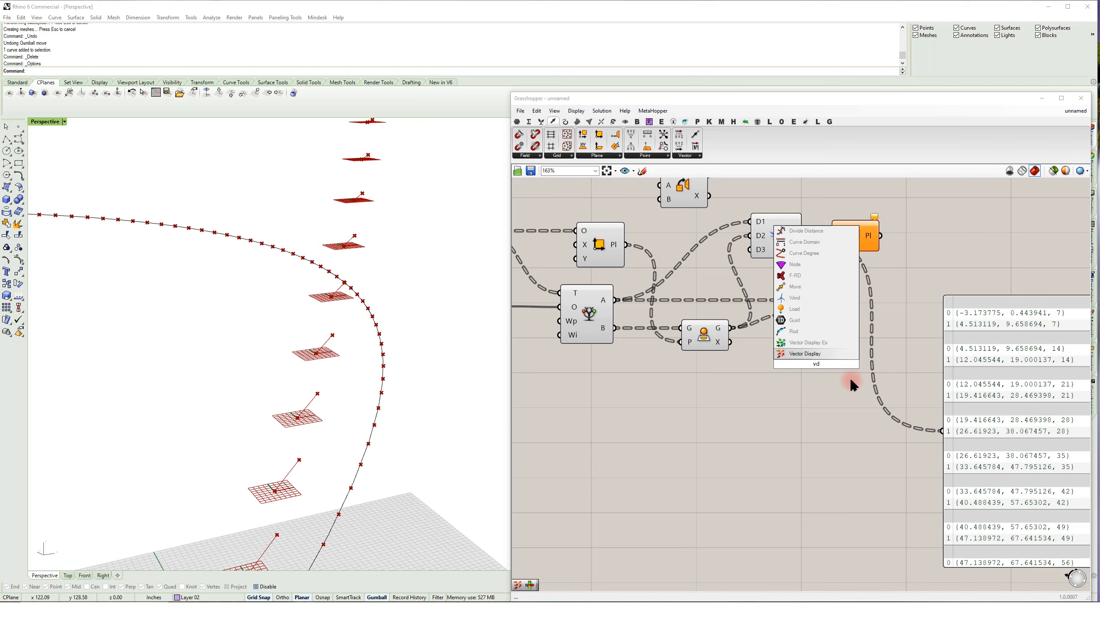
{"action": "left_click", "coordinate": [838, 353]}
{"action": "mouse_move", "coordinate": [617, 301]}
{"action": "left_mouse_down"}
{"action": "mouse_move", "coordinate": [784, 339]}
{"action": "mouse_move", "coordinate": [801, 356]}
{"action": "mouse_move", "coordinate": [883, 349]}
{"action": "left_mouse_up"}
{"action": "left_click_drag", "start_coordinate": [836, 304], "coordinate": [865, 354]}
{"action": "right_click_drag", "start_coordinate": [379, 366], "coordinate": [437, 369]}
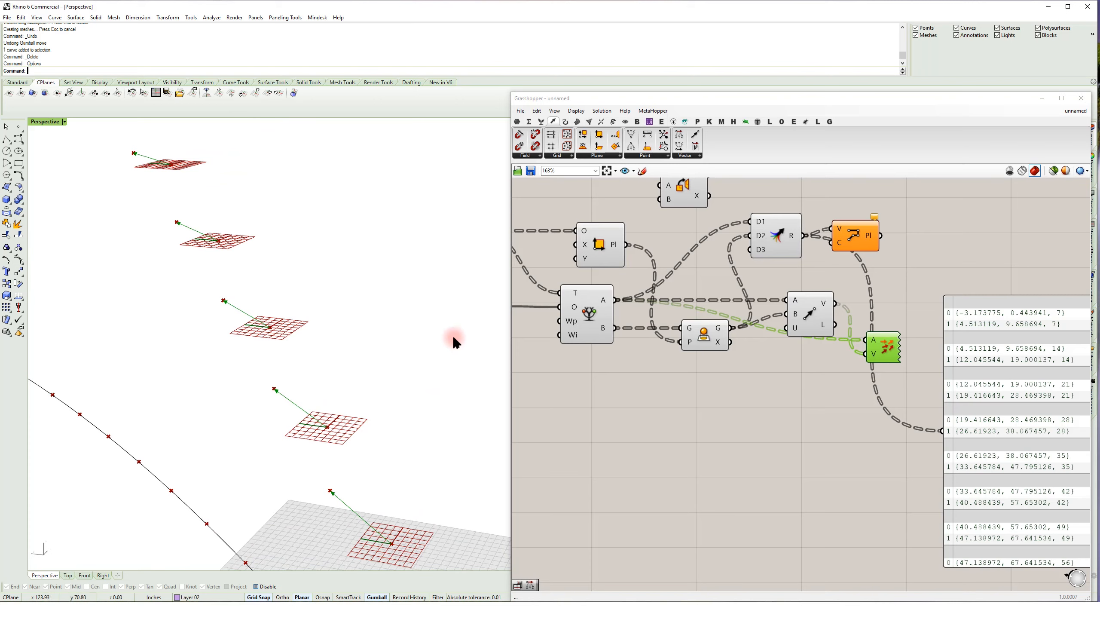
- Move Vector Display below Vector 2Pt and shift the list panel further away
{"action": "left_click_drag", "start_coordinate": [885, 350], "coordinate": [844, 404]}
{"action": "right_click_drag", "start_coordinate": [876, 383], "coordinate": [825, 336]}
{"action": "scroll", "coordinate": [825, 336], "scroll_direction": "down", "scroll_amount": 2}
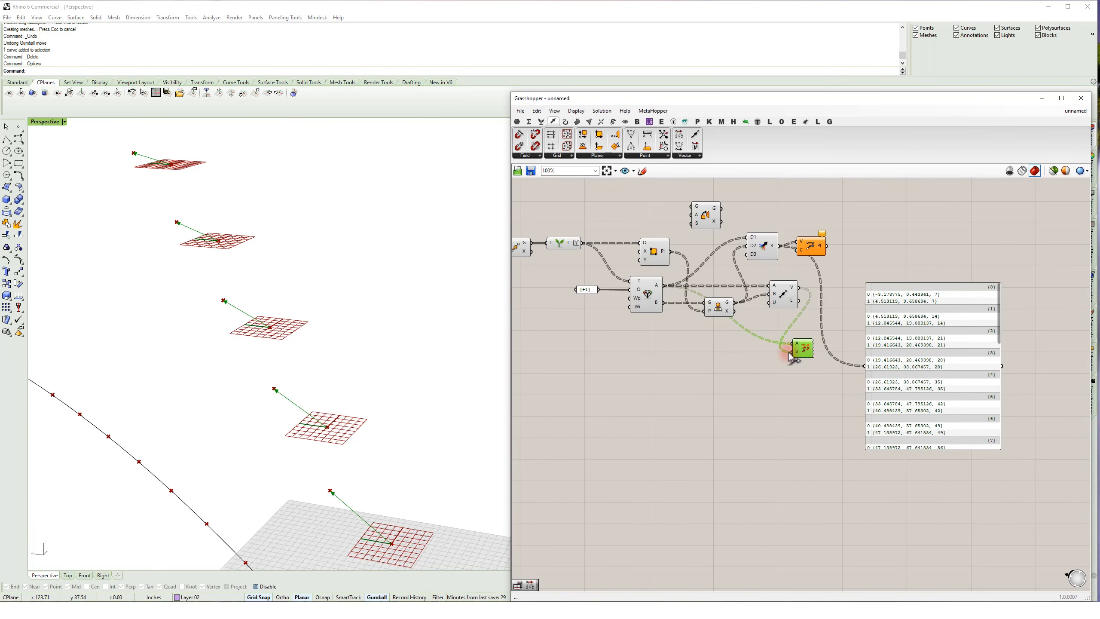
{"action": "scroll", "coordinate": [752, 349], "scroll_direction": "up", "scroll_amount": 2}
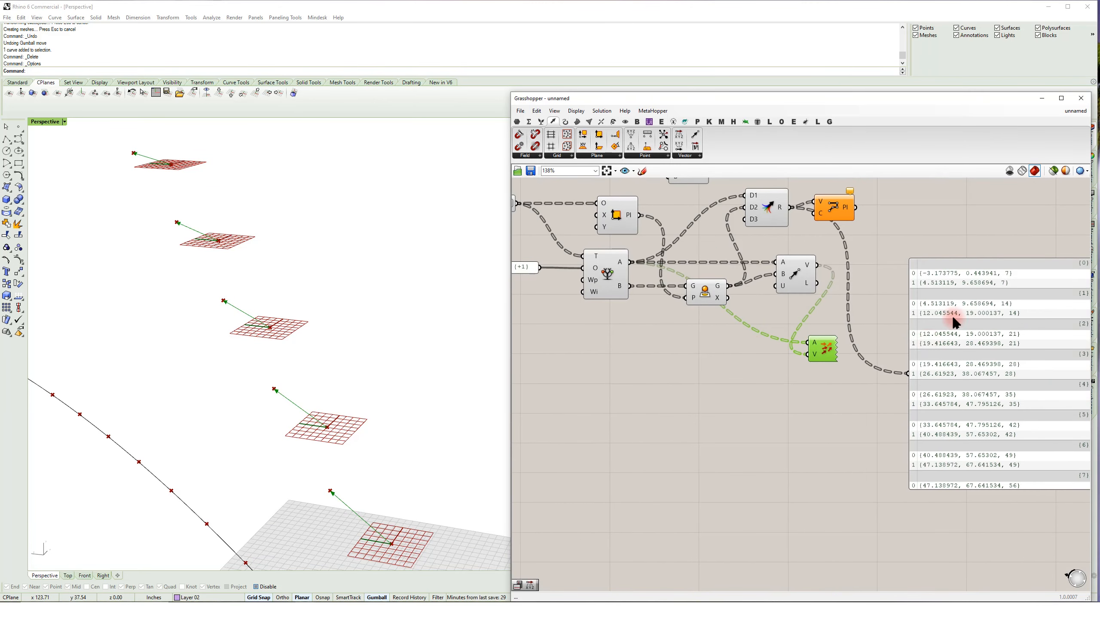
{"action": "left_click_drag", "start_coordinate": [953, 324], "coordinate": [1034, 305]}
- Add a Deconstruct Plane component and wire Construct Plane's Pl output into its P input
{"action": "right_click_drag", "start_coordinate": [702, 388], "coordinate": [716, 458]}
{"action": "double_click", "coordinate": [716, 458]}
{"action": "type", "text": "depl"}
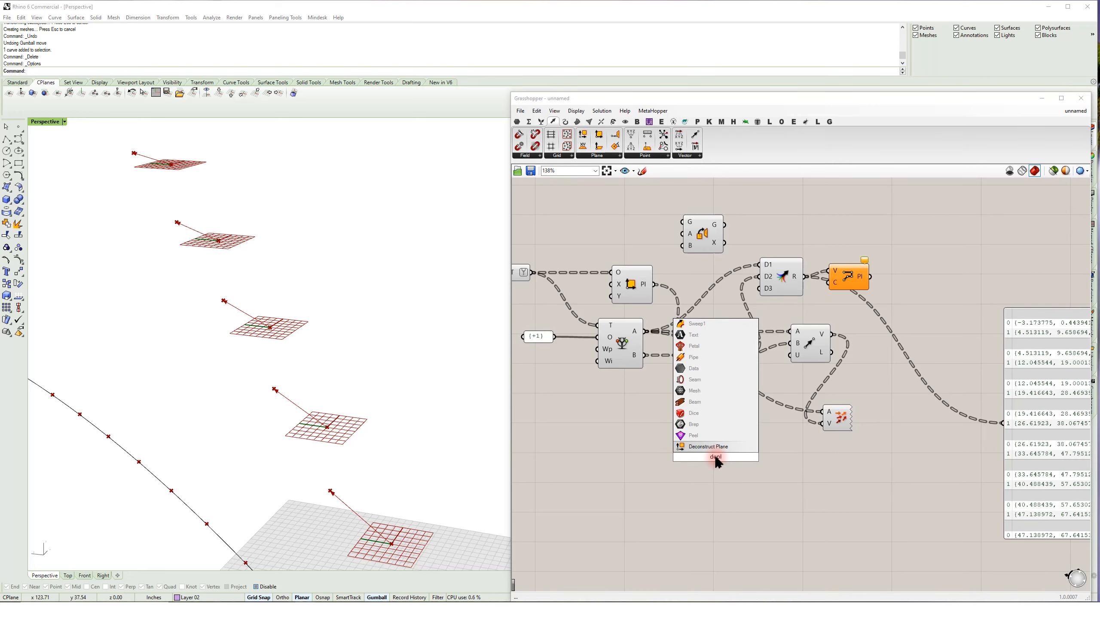
{"action": "key", "text": "Return"}
{"action": "left_click_drag", "start_coordinate": [655, 284], "coordinate": [689, 461]}
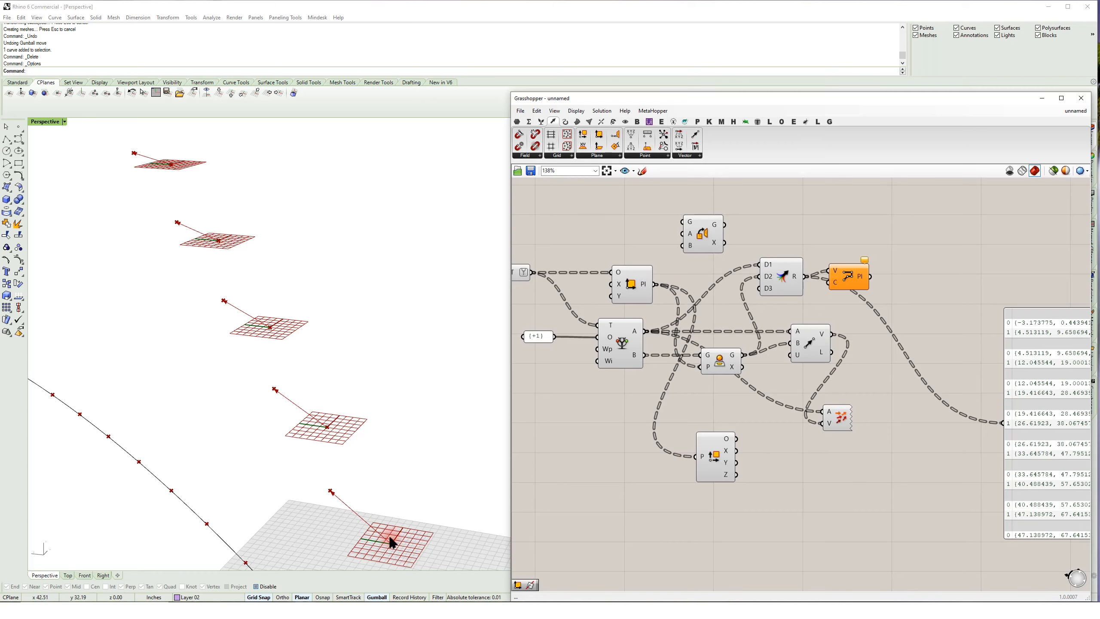
{"action": "right_click_drag", "start_coordinate": [401, 544], "coordinate": [389, 505], "text": "shift"}
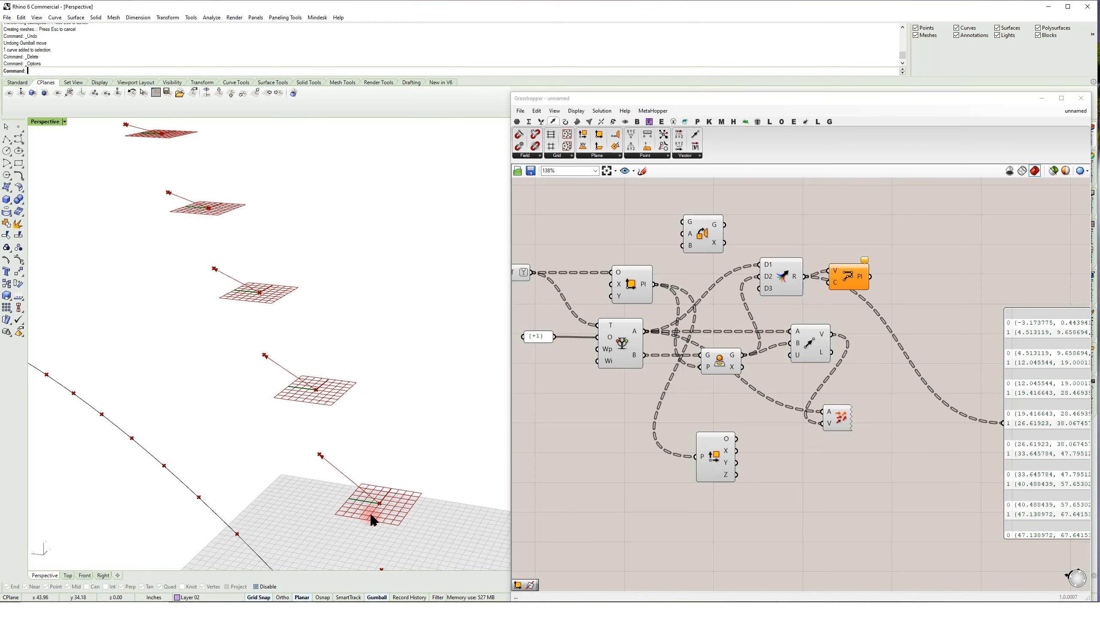
{"action": "right_click_drag", "start_coordinate": [768, 459], "coordinate": [732, 461]}
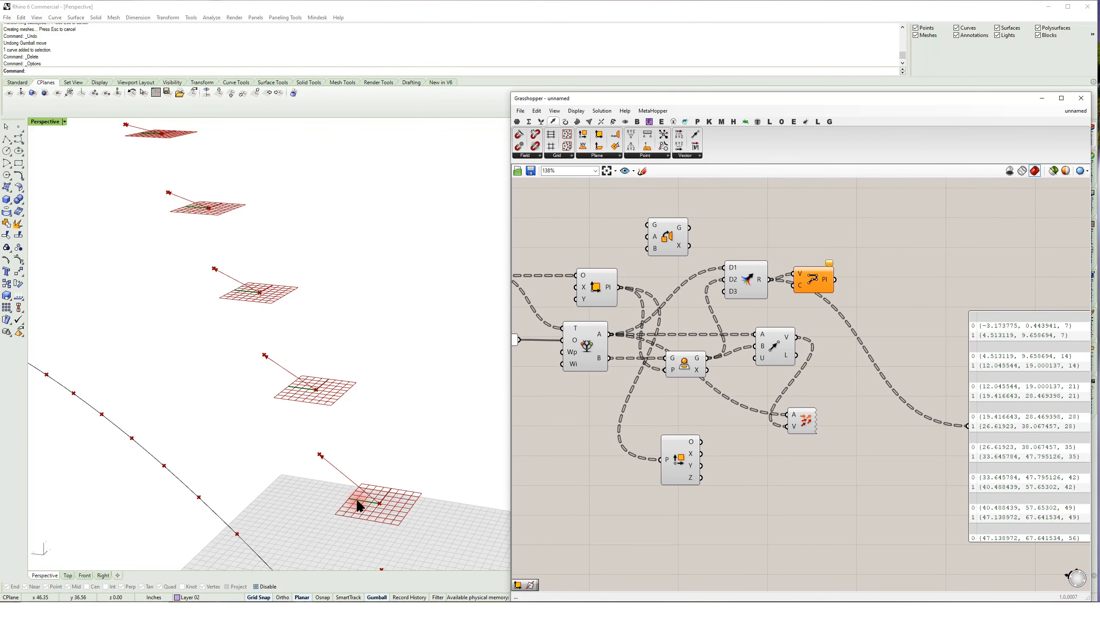
{"action": "right_click_drag", "start_coordinate": [726, 455], "coordinate": [690, 455]}
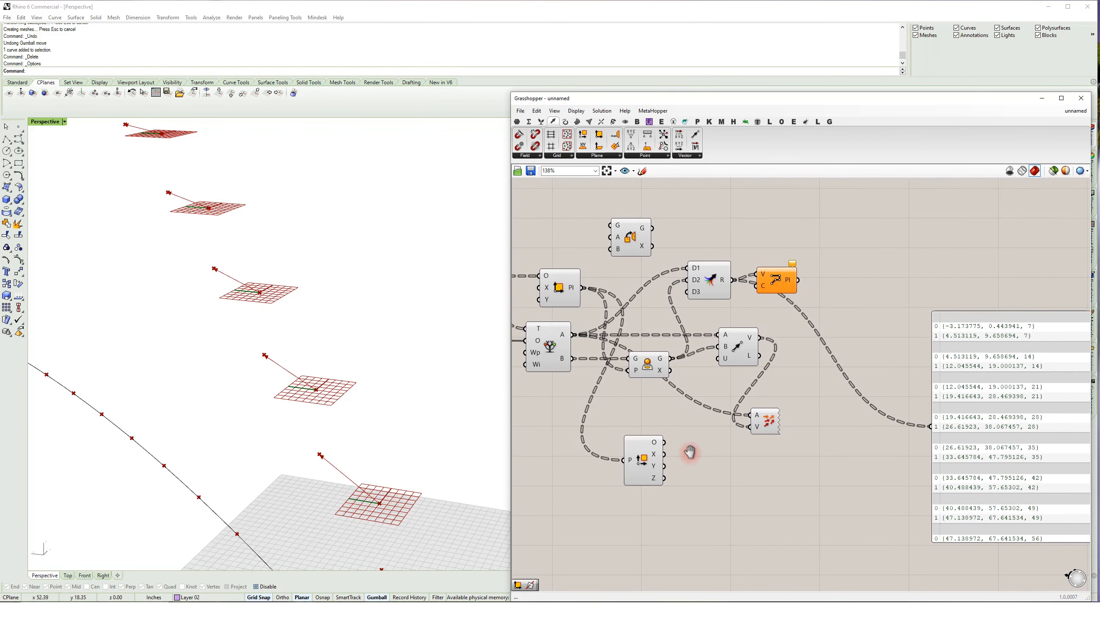
- Add an Angle component and wire the deconstructed plane's Y output to its A input and the Vector 2Pt V output to B
{"action": "double_click", "coordinate": [715, 482]}
{"action": "type", "text": "ang"}
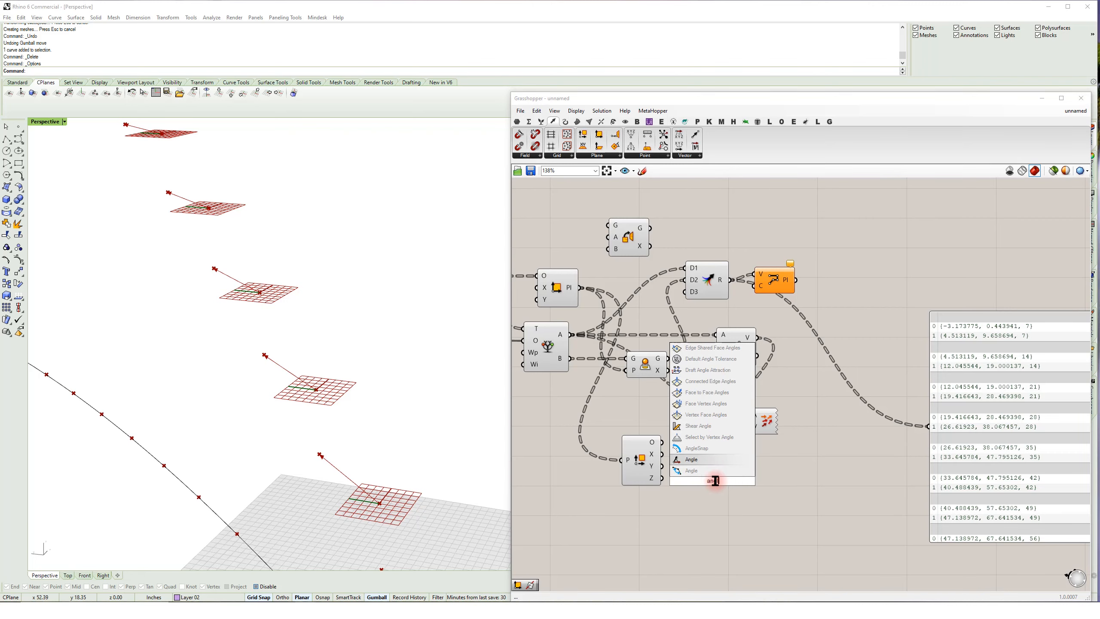
{"action": "key", "text": "Return"}
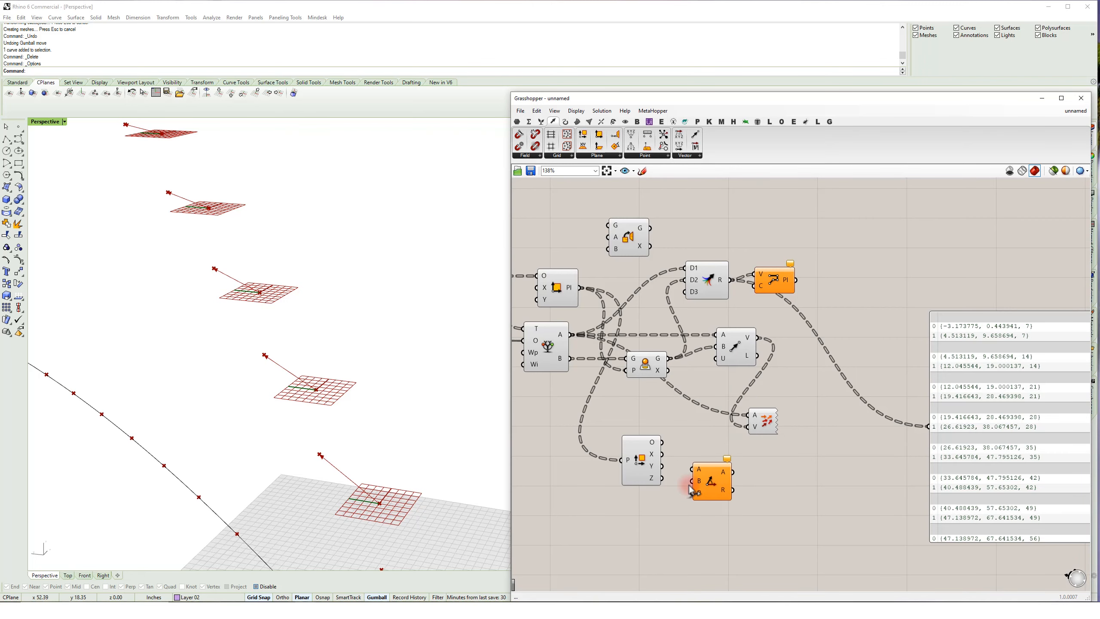
{"action": "left_click_drag", "start_coordinate": [663, 466], "coordinate": [838, 474]}
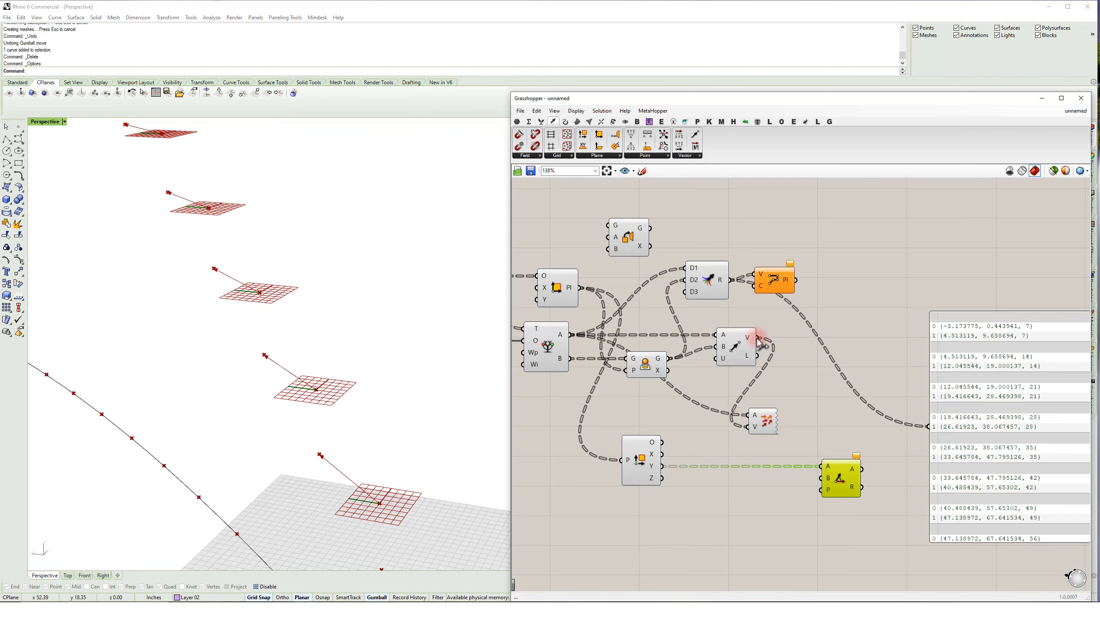
{"action": "left_click_drag", "start_coordinate": [758, 338], "coordinate": [822, 477]}
- Wire the Angle component's angle output into the panel, replacing the panel's existing source
{"action": "left_click", "coordinate": [838, 431]}
{"action": "right_click_drag", "start_coordinate": [838, 431], "coordinate": [759, 417]}
{"action": "left_click_drag", "start_coordinate": [783, 454], "coordinate": [851, 411]}
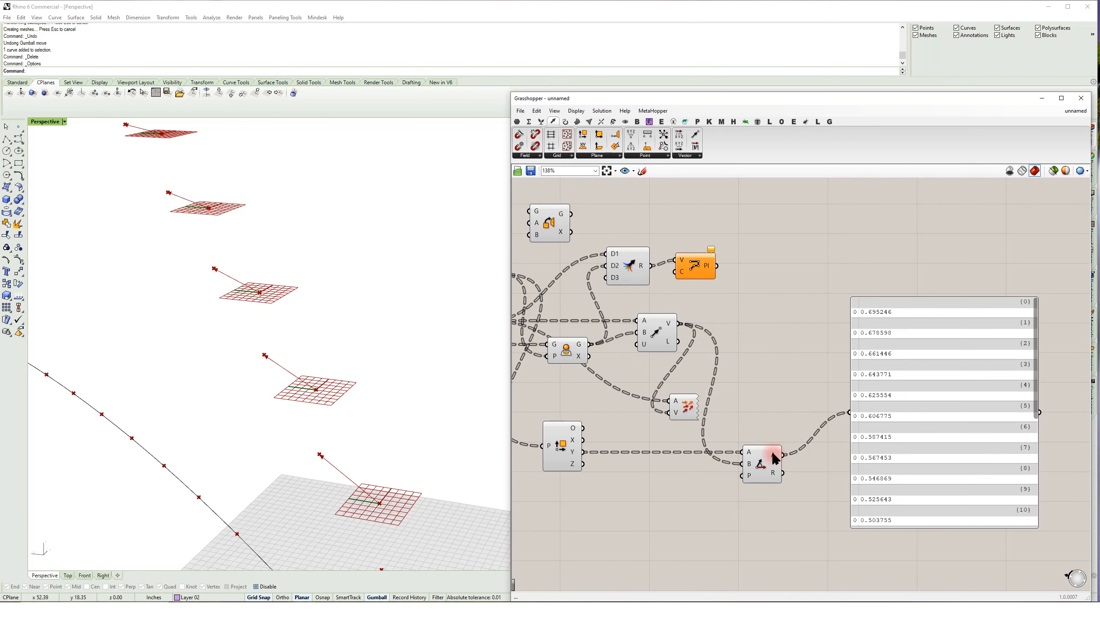
- Insert a Degrees component between the Angle component's A output and the panel, and shift the panel away to make room
{"action": "mouse_move", "coordinate": [776, 459]}
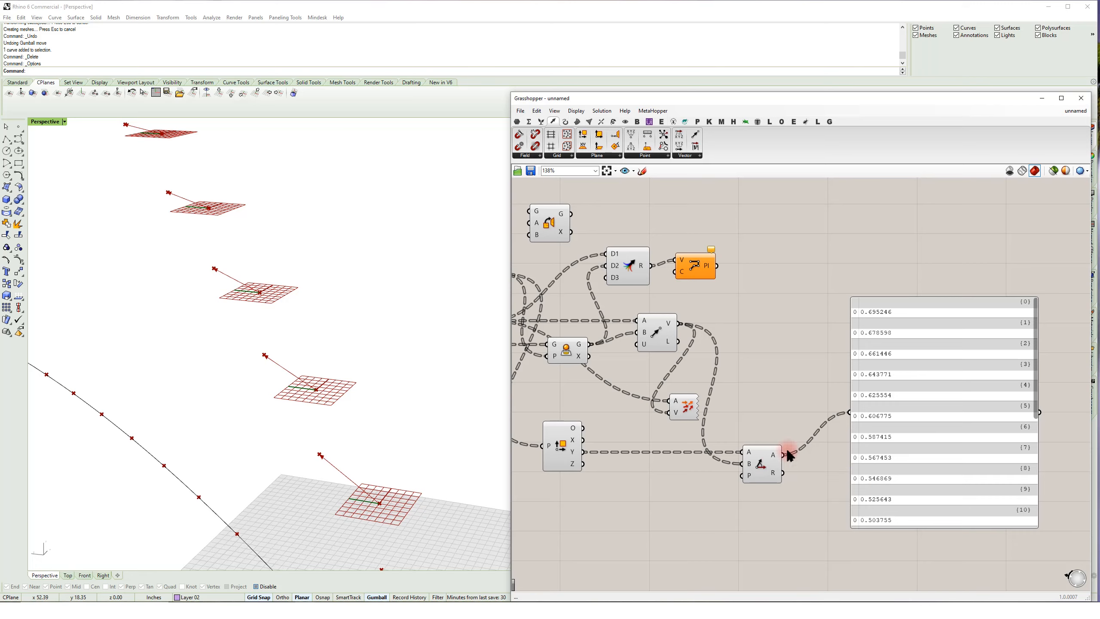
{"action": "right_click", "coordinate": [773, 455]}
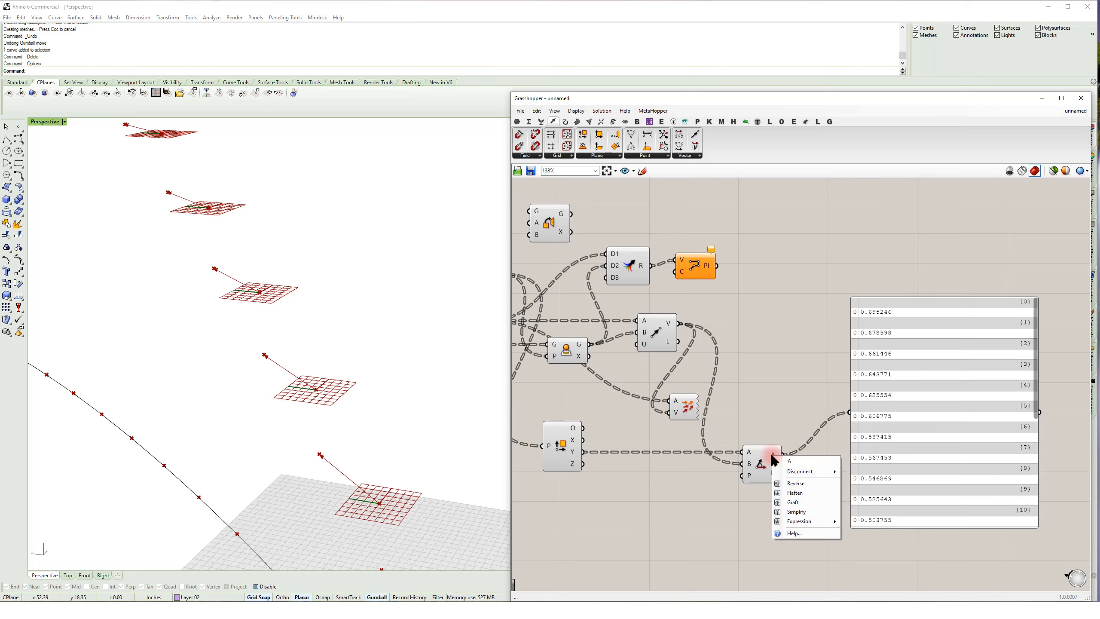
{"action": "left_click", "coordinate": [786, 425]}
{"action": "double_click", "coordinate": [788, 423]}
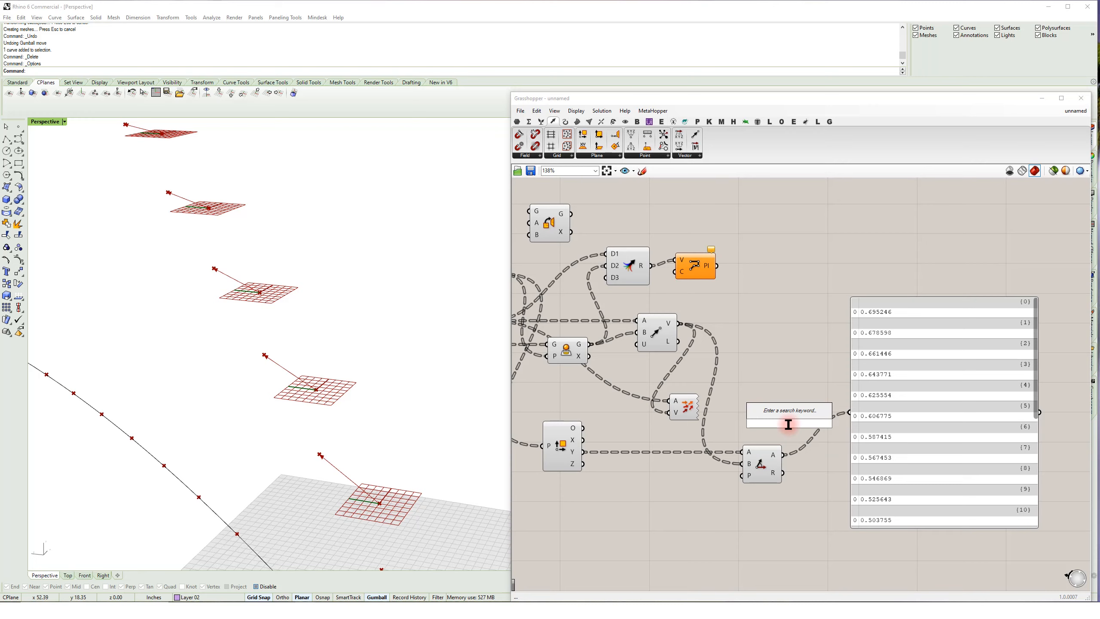
{"action": "type", "text": "deg"}
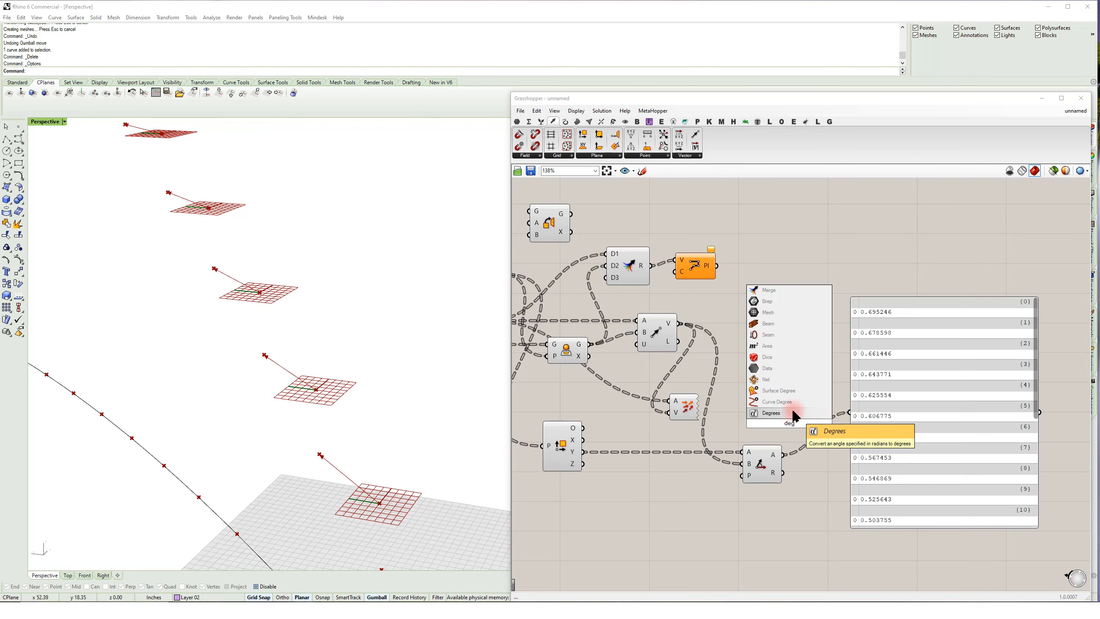
{"action": "left_click", "coordinate": [795, 417]}
{"action": "left_click_drag", "start_coordinate": [783, 455], "coordinate": [922, 429]}
{"action": "left_click_drag", "start_coordinate": [799, 427], "coordinate": [820, 461]}
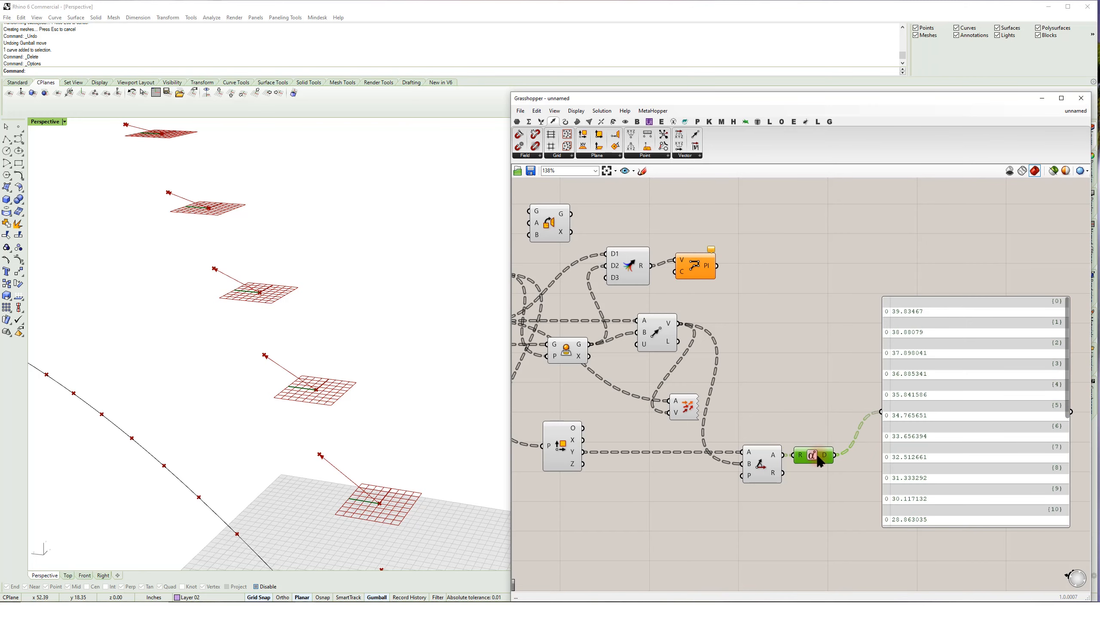
{"action": "left_click_drag", "start_coordinate": [909, 381], "coordinate": [965, 400]}
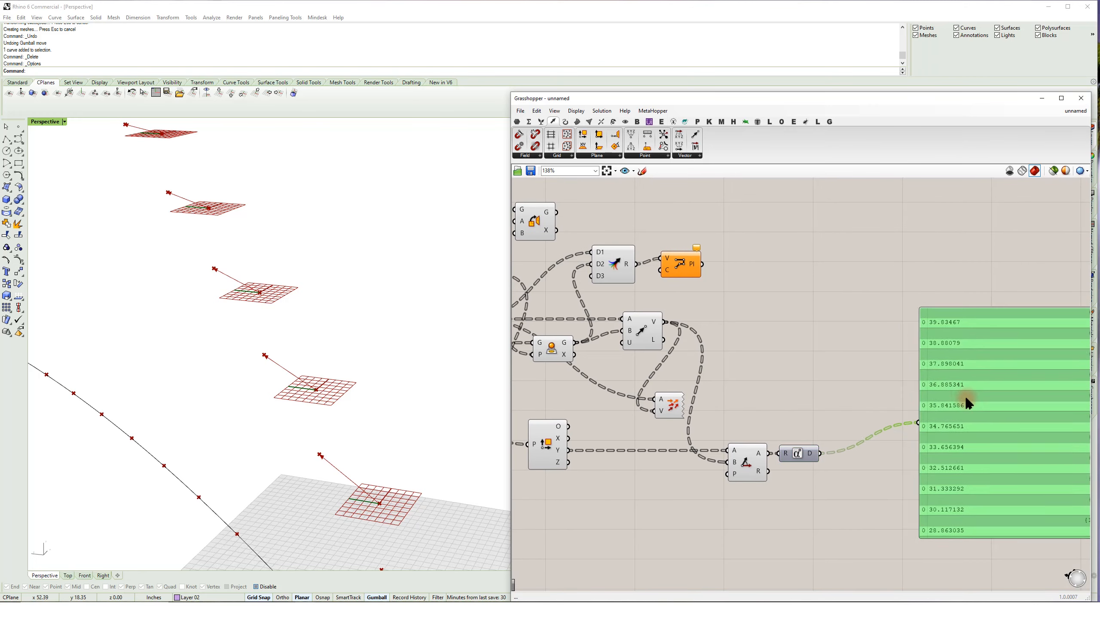
- Add a Rotate component near the panel and connect the constructed plane's Pl output to its G input
{"action": "right_click_drag", "start_coordinate": [848, 388], "coordinate": [814, 386]}
{"action": "double_click", "coordinate": [804, 368]}
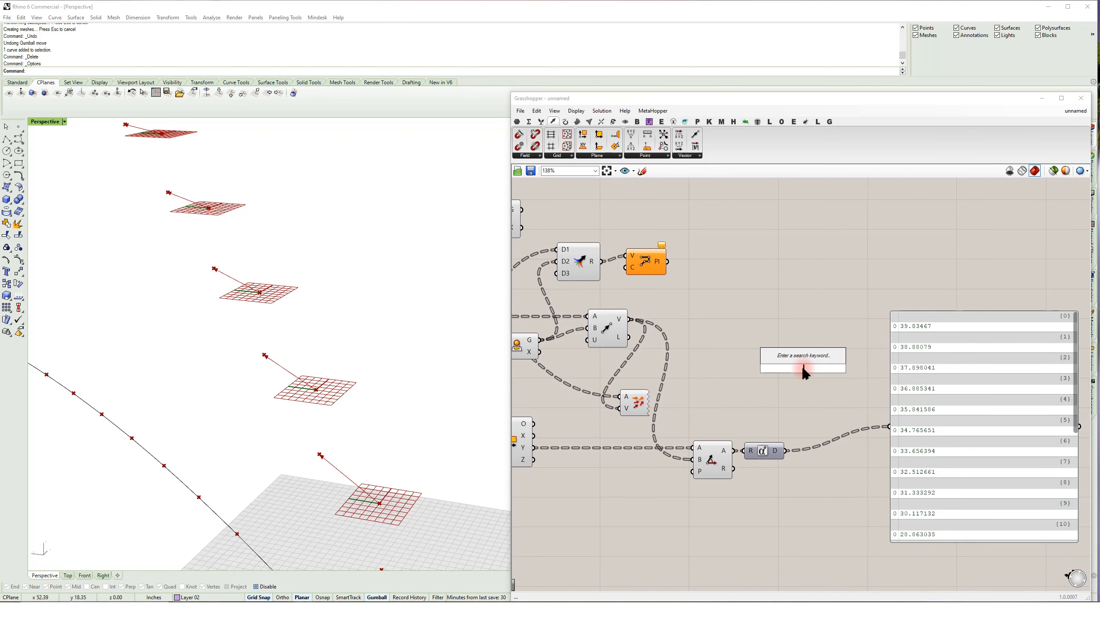
{"action": "type", "text": "rot"}
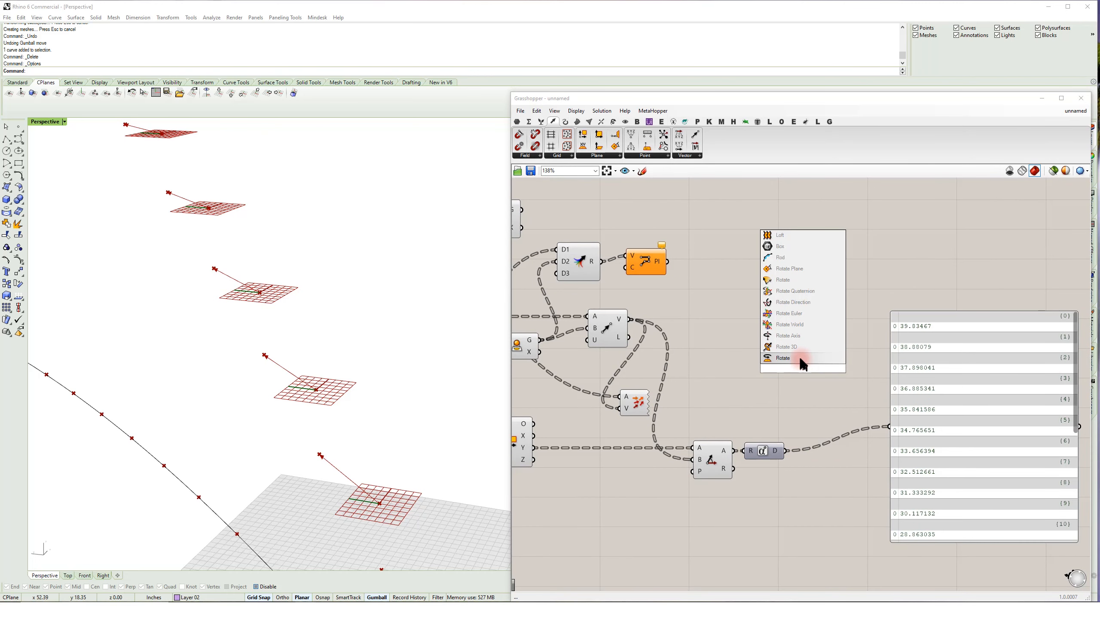
{"action": "left_click", "coordinate": [797, 358]}
{"action": "right_click_drag", "start_coordinate": [792, 397], "coordinate": [867, 377]}
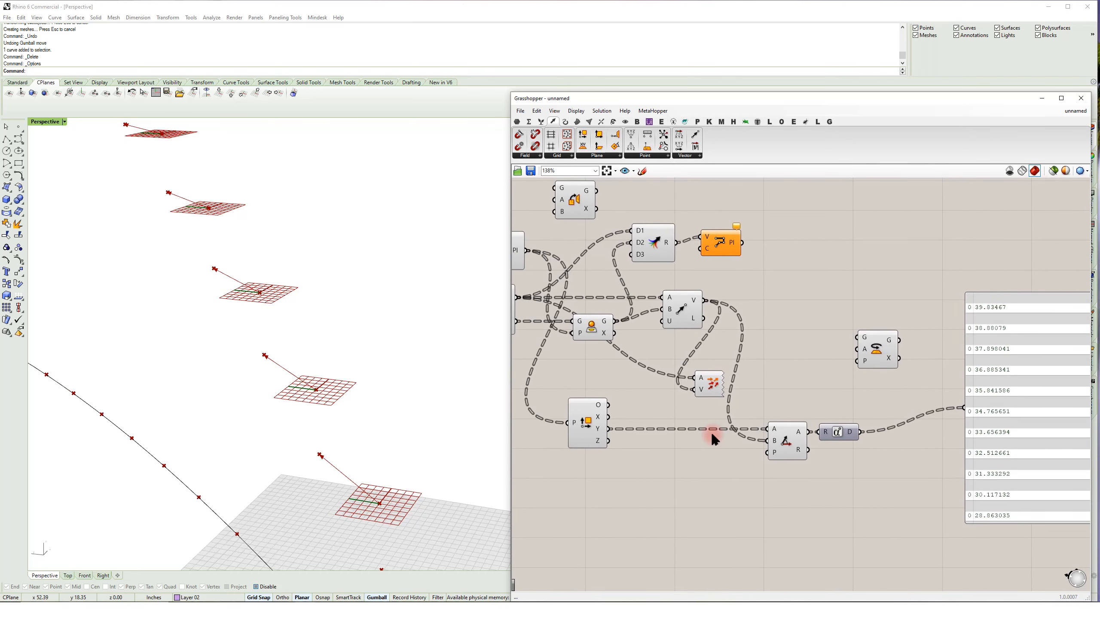
{"action": "right_click_drag", "start_coordinate": [593, 377], "coordinate": [621, 393]}
{"action": "left_click_drag", "start_coordinate": [555, 266], "coordinate": [881, 352]}
{"action": "right_click_drag", "start_coordinate": [896, 390], "coordinate": [817, 371]}
{"action": "left_click_drag", "start_coordinate": [825, 346], "coordinate": [851, 384]}
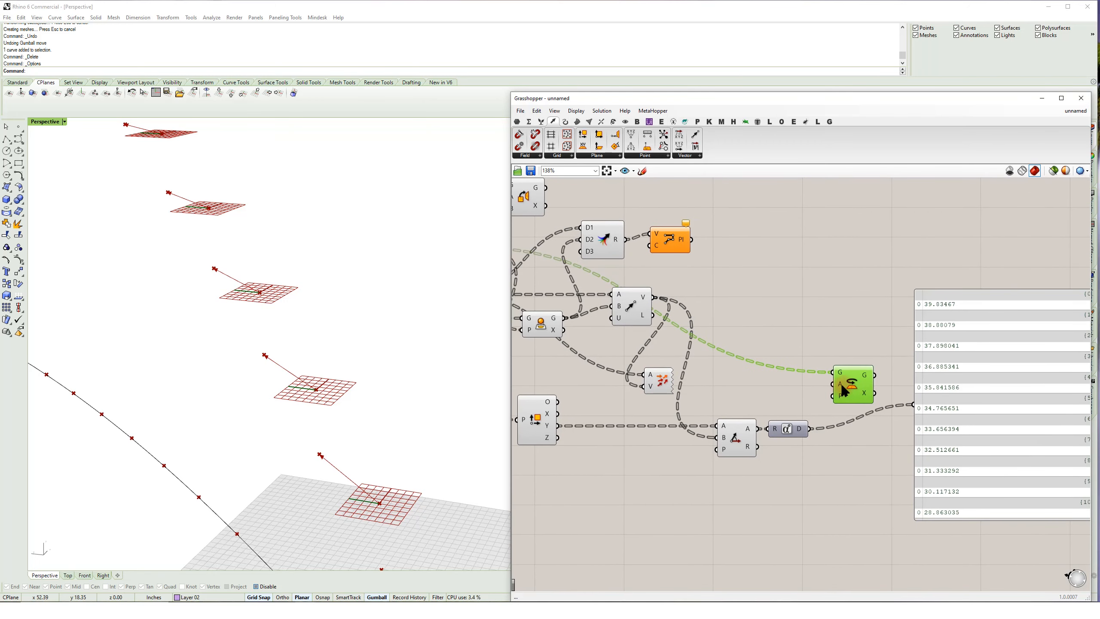
- Set the Rotate component's angle input to Degrees and connect the Degrees component's output to it
{"action": "right_click", "coordinate": [843, 388]}
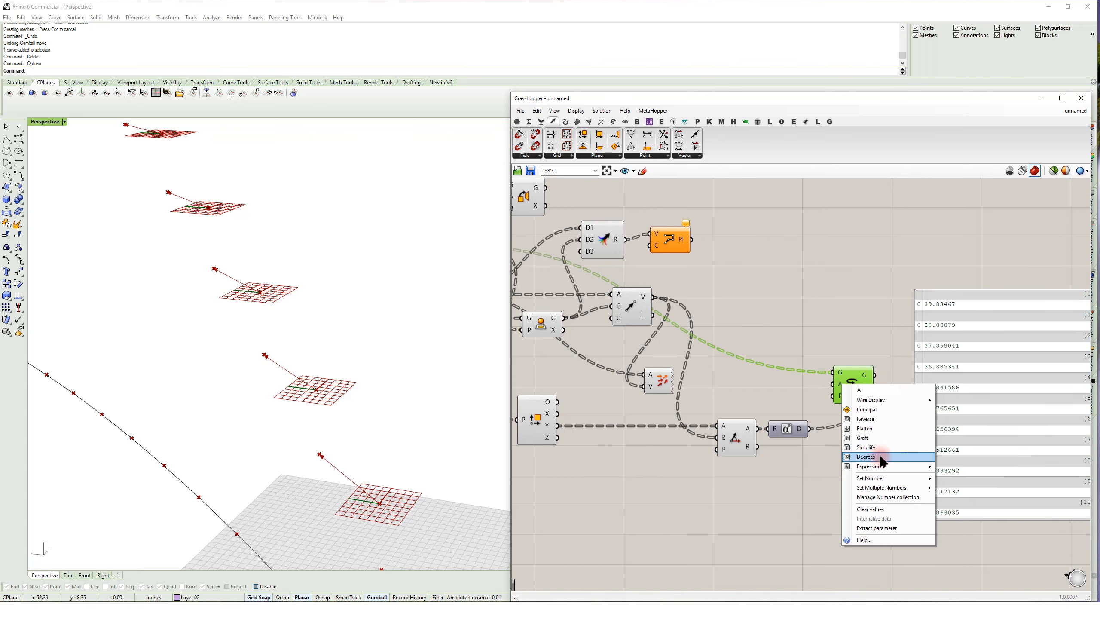
{"action": "left_click", "coordinate": [856, 455]}
{"action": "right_click", "coordinate": [840, 389]}
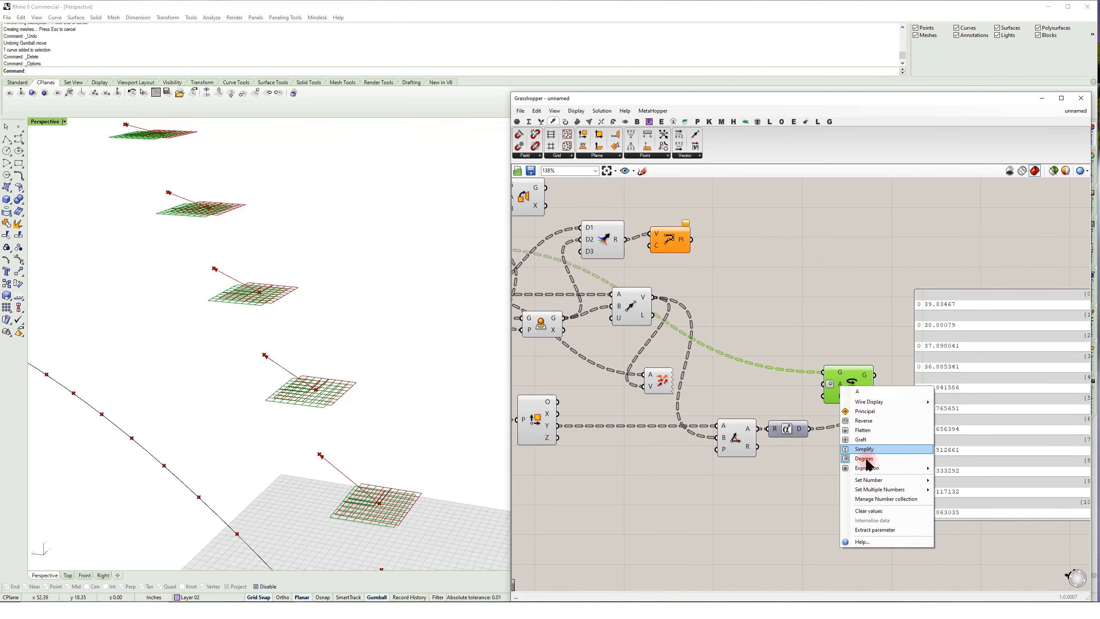
{"action": "left_click", "coordinate": [816, 486]}
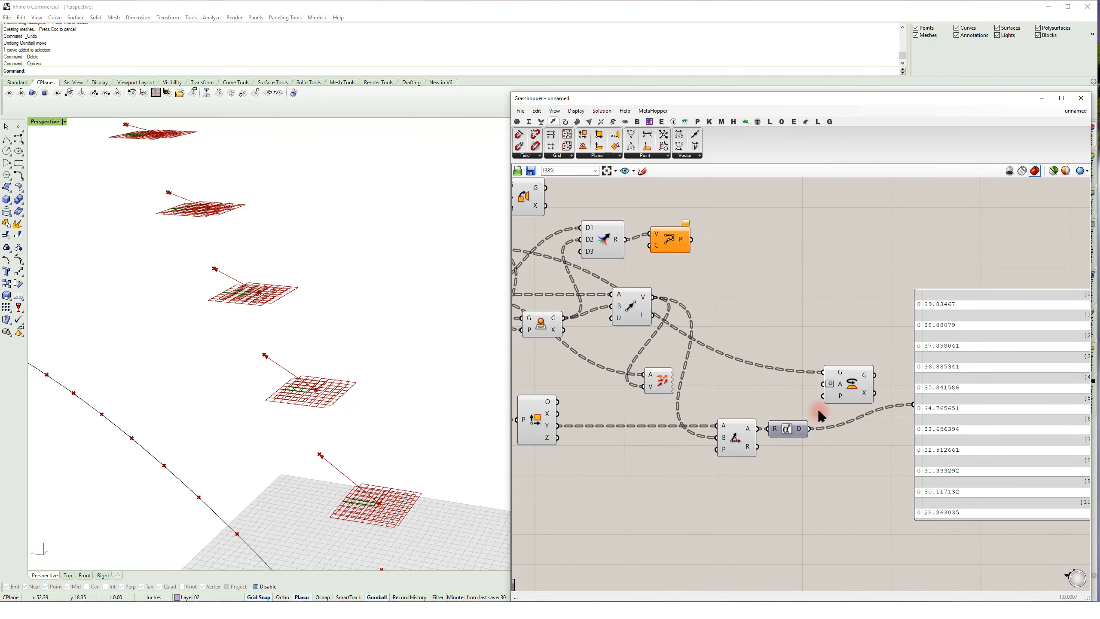
{"action": "left_click_drag", "start_coordinate": [809, 430], "coordinate": [824, 384]}
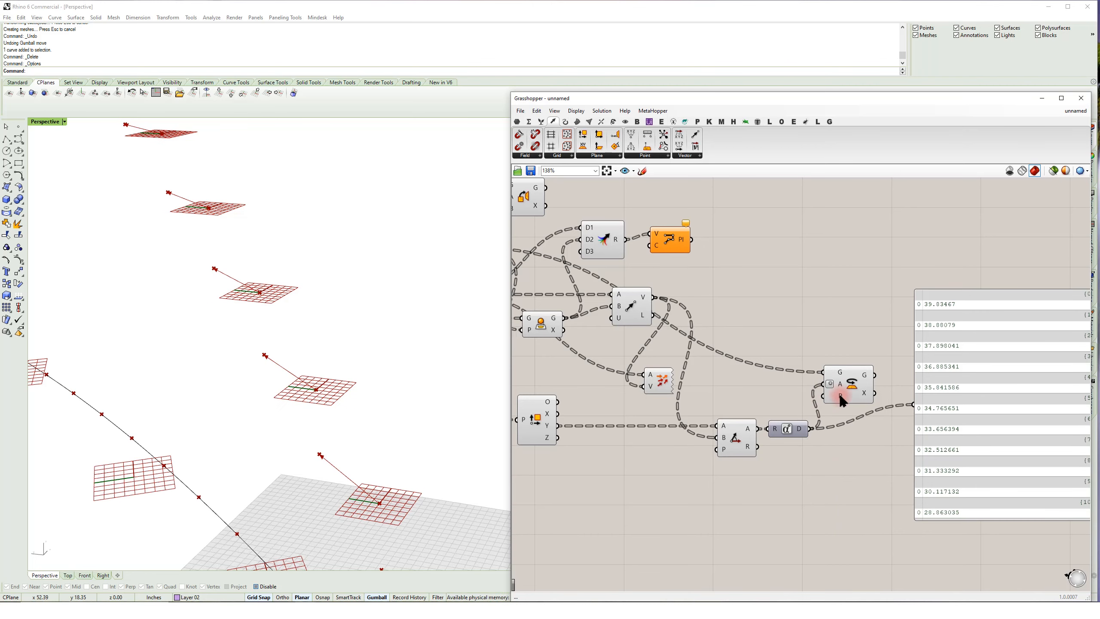
- Connect the constructed plane's Pl output to the Rotate component's P input as the rotation plane
{"action": "scroll", "coordinate": [840, 397], "scroll_direction": "down", "scroll_amount": 1}
{"action": "right_click_drag", "start_coordinate": [613, 382], "coordinate": [662, 395]}
{"action": "left_click_drag", "start_coordinate": [583, 286], "coordinate": [869, 412]}
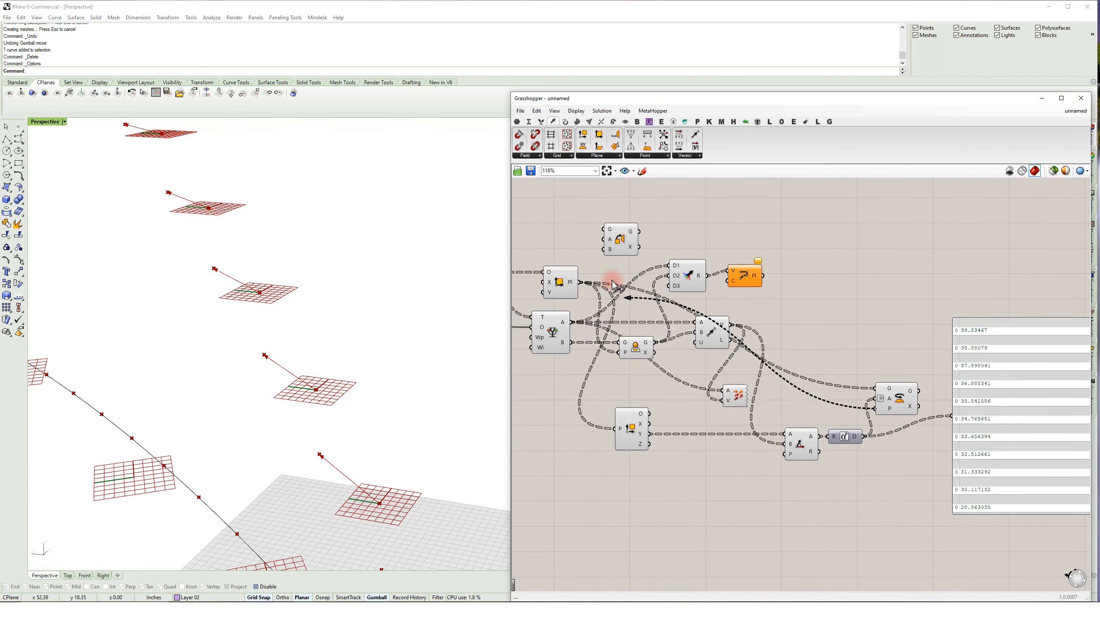
{"action": "left_click", "coordinate": [690, 447]}
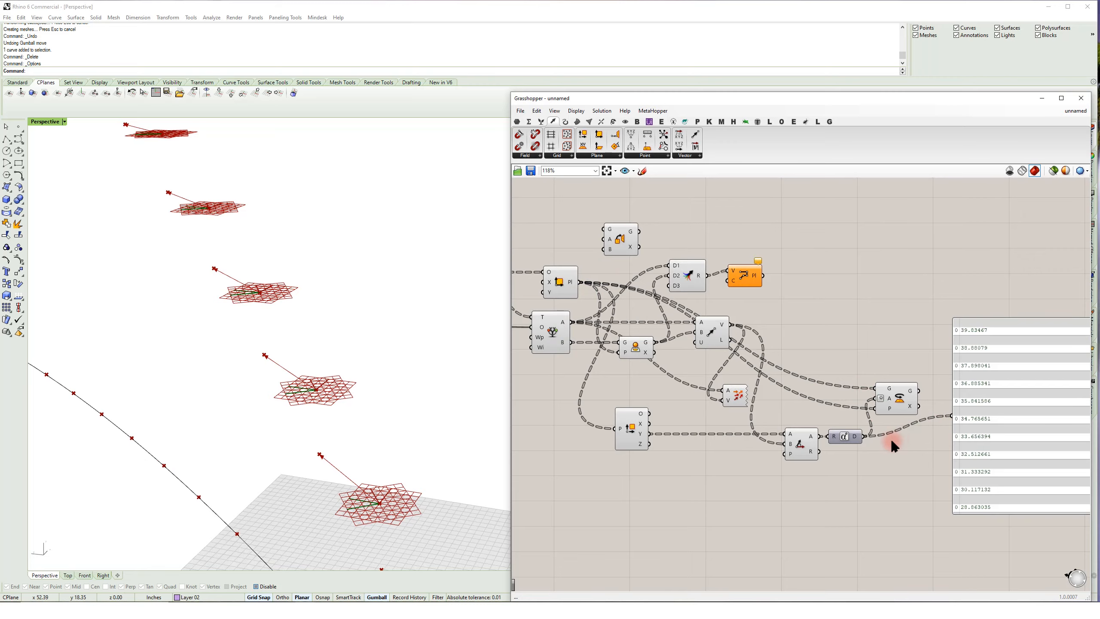
- Apply an expression to the Rotate component's angle input and commit it
{"action": "right_click_drag", "start_coordinate": [364, 423], "coordinate": [288, 446]}
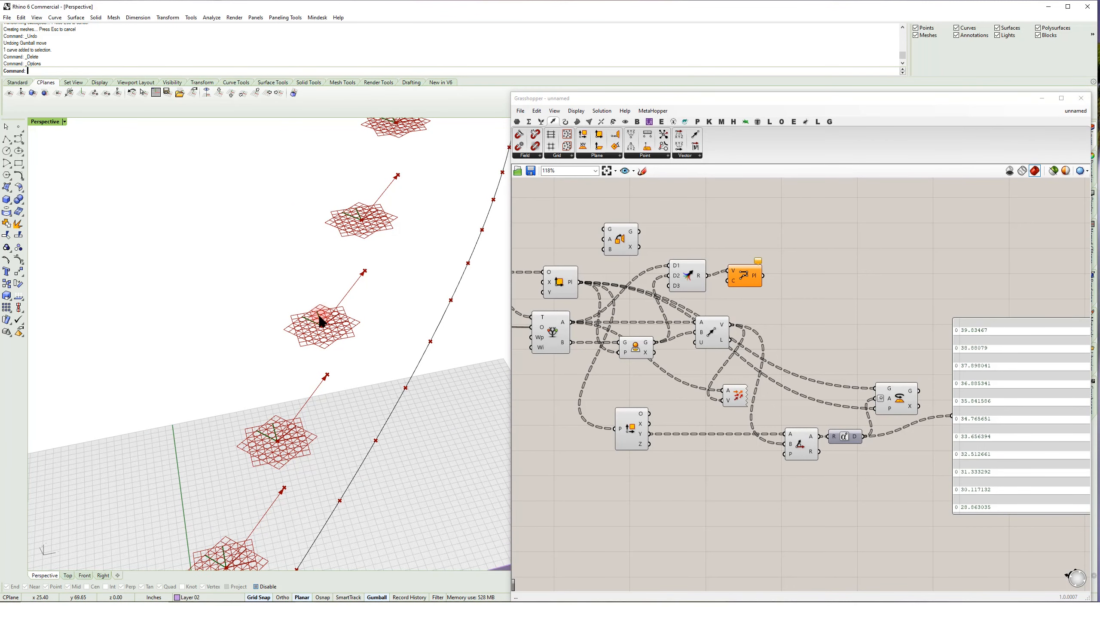
{"action": "scroll", "coordinate": [888, 351], "scroll_direction": "up", "scroll_amount": 1}
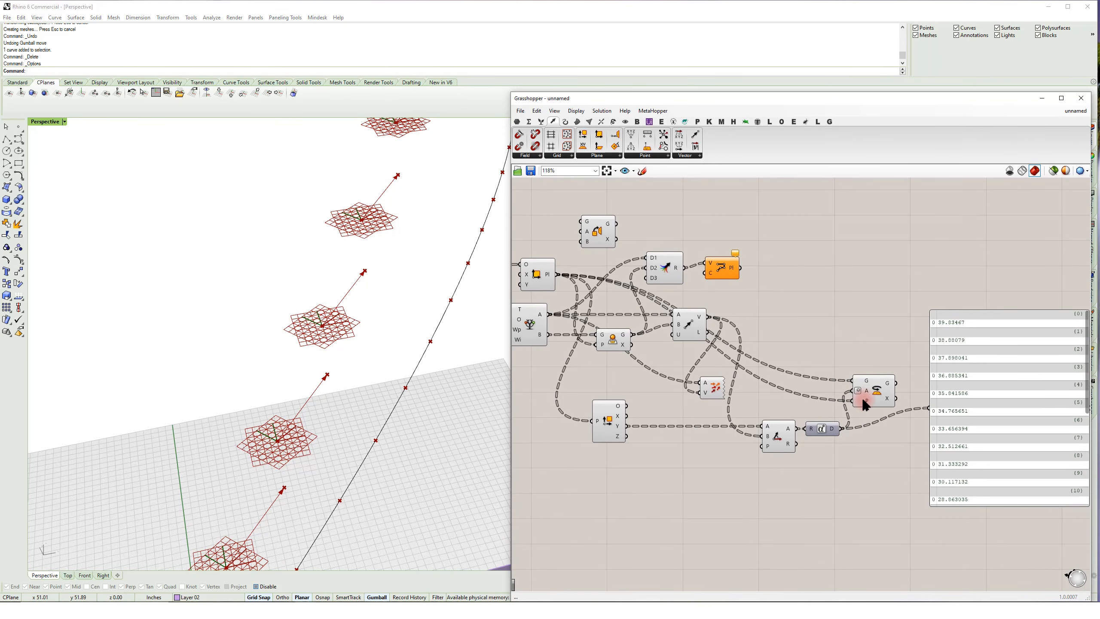
{"action": "scroll", "coordinate": [862, 399], "scroll_direction": "up", "scroll_amount": 1}
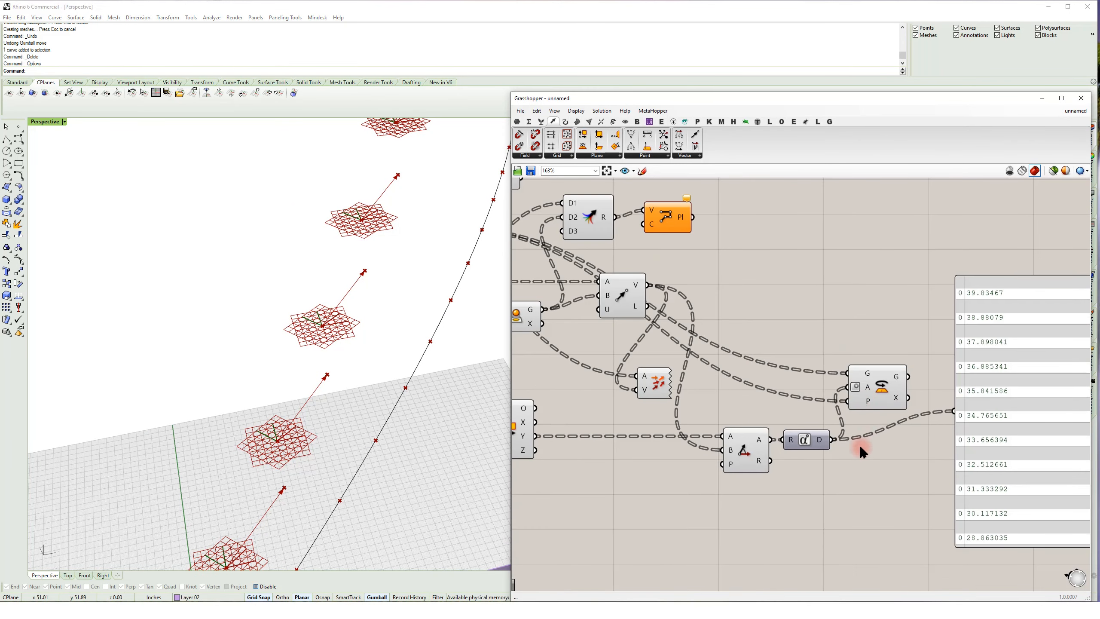
{"action": "right_click", "coordinate": [865, 388]}
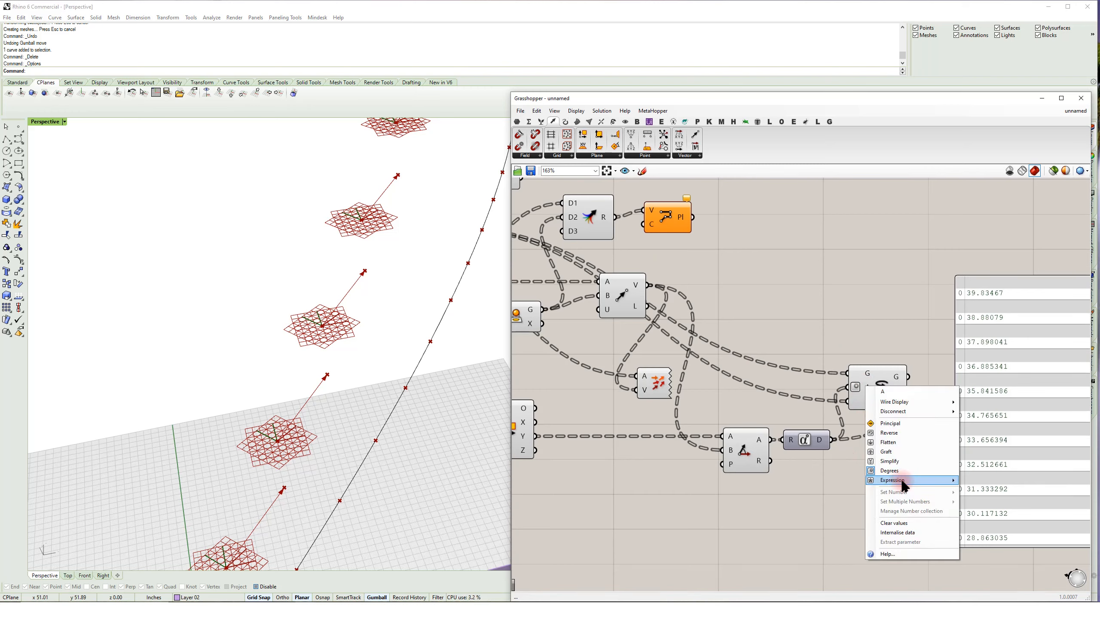
{"action": "mouse_move", "coordinate": [903, 481]}
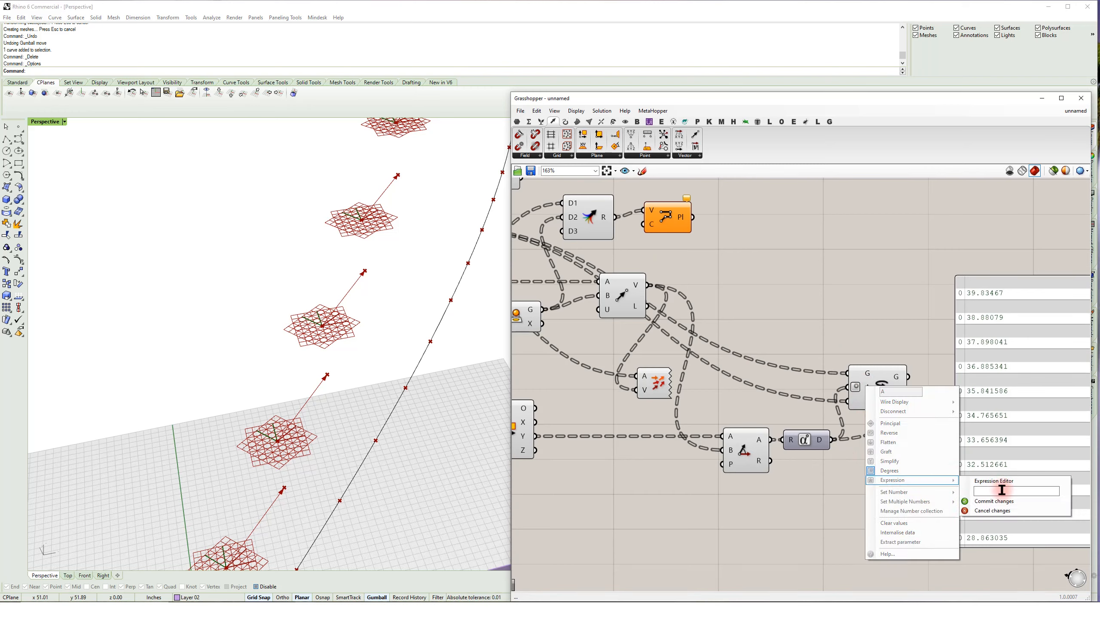
{"action": "left_click", "coordinate": [995, 501]}
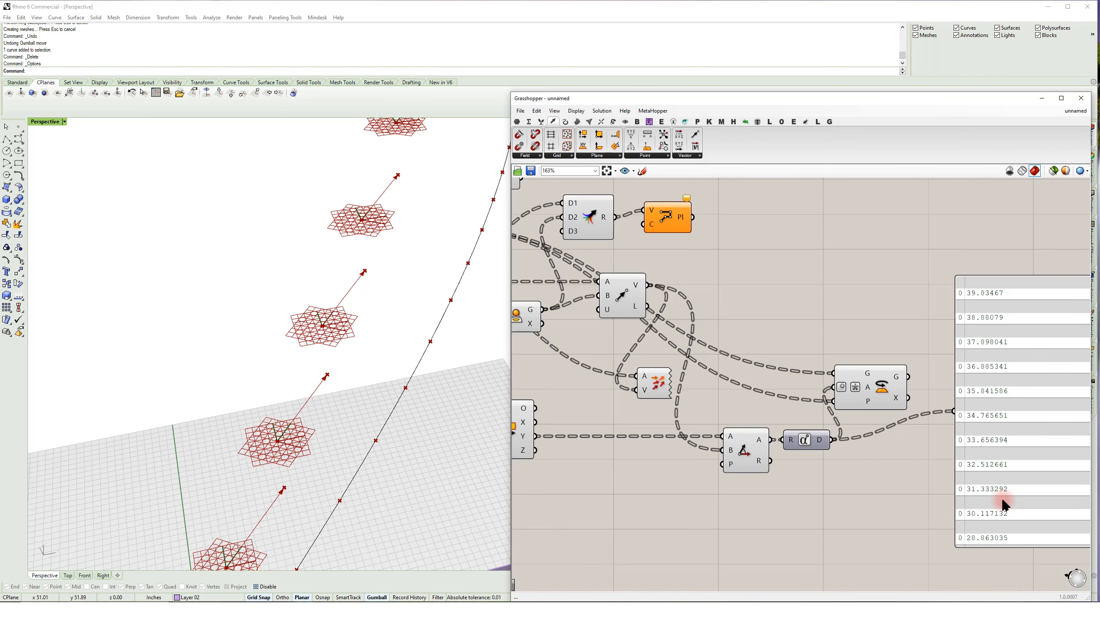
- Relocate the unconnected G-A-B component to just above the number panel, and delete the Merge and PolyLine components
{"action": "right_click_drag", "start_coordinate": [407, 409], "coordinate": [338, 399]}
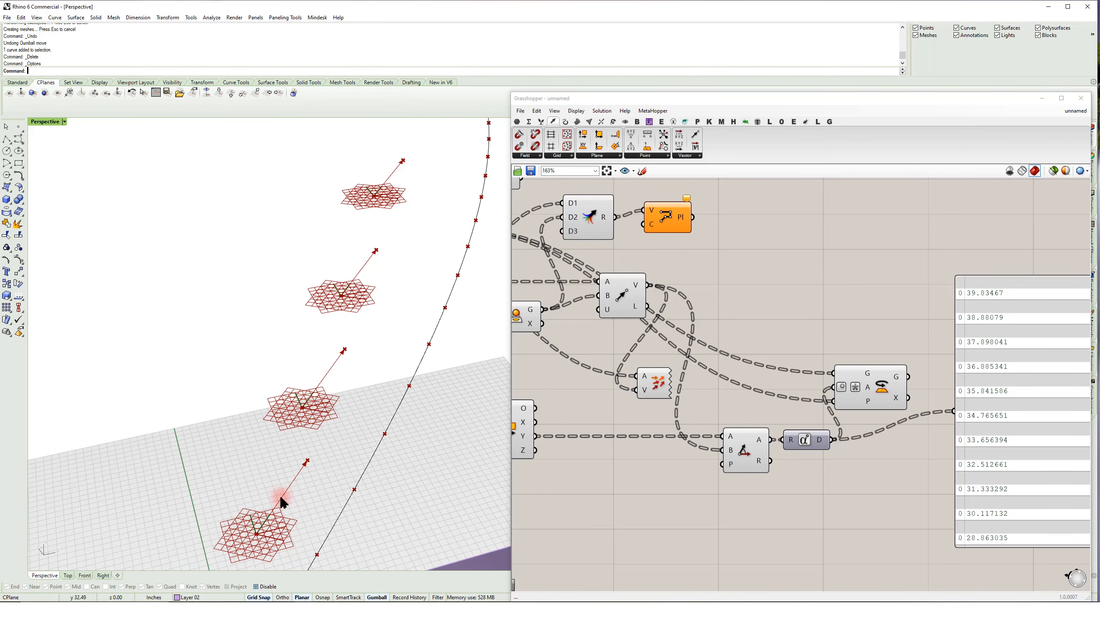
{"action": "scroll", "coordinate": [731, 443], "scroll_direction": "down", "scroll_amount": 3}
{"action": "right_click_drag", "start_coordinate": [732, 443], "coordinate": [870, 470]}
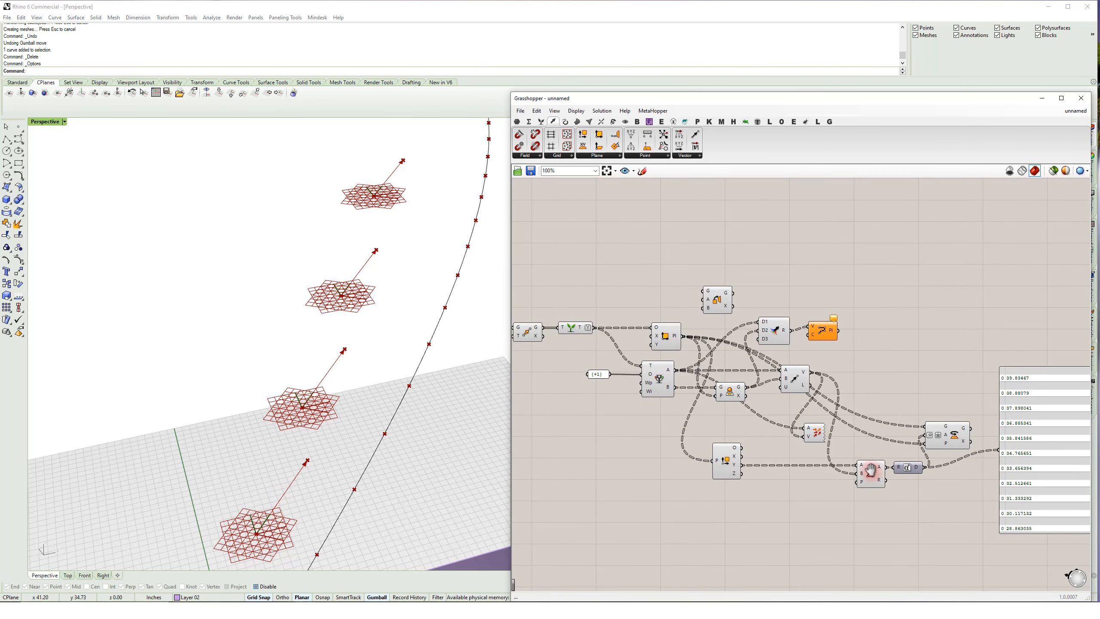
{"action": "key", "text": "Delete"}
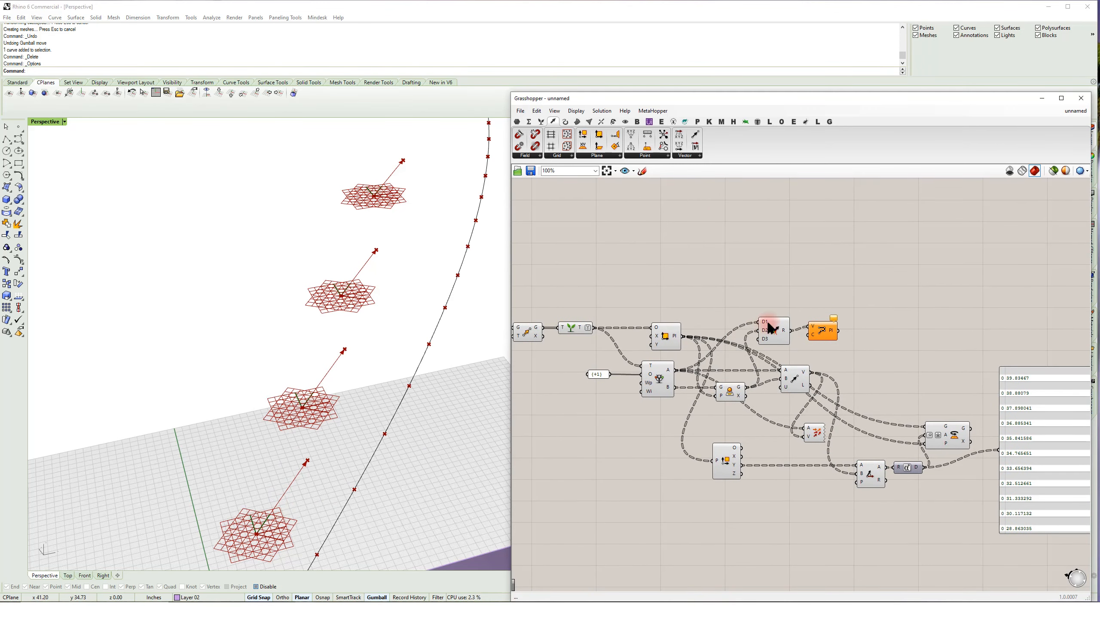
{"action": "key", "text": "ctrl+z"}
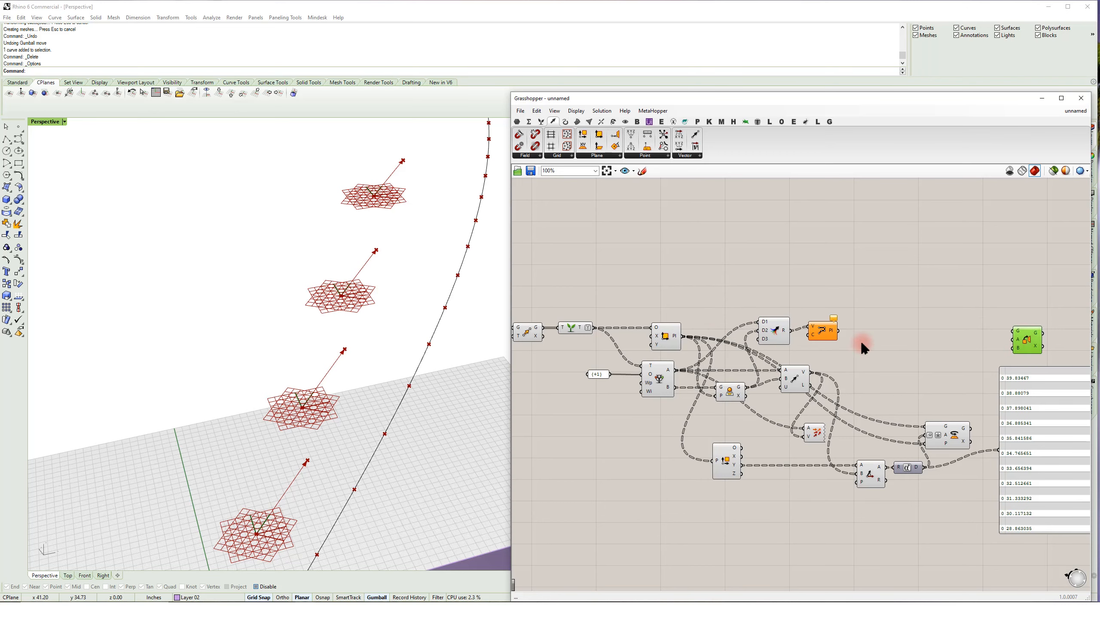
{"action": "left_click_drag", "start_coordinate": [847, 296], "coordinate": [755, 349]}
{"action": "key", "text": "Delete"}
- Hide the preview of the upstream plane, relative item, projection and deconstruct plane components, leaving the rotated planes displayed
{"action": "left_click_drag", "start_coordinate": [899, 497], "coordinate": [572, 301]}
{"action": "middle_click", "coordinate": [610, 257]}
{"action": "left_click", "coordinate": [629, 236]}
{"action": "left_click", "coordinate": [732, 274]}
{"action": "left_click_drag", "start_coordinate": [747, 277], "coordinate": [570, 507]}
{"action": "middle_click", "coordinate": [607, 276]}
{"action": "left_click", "coordinate": [621, 249]}
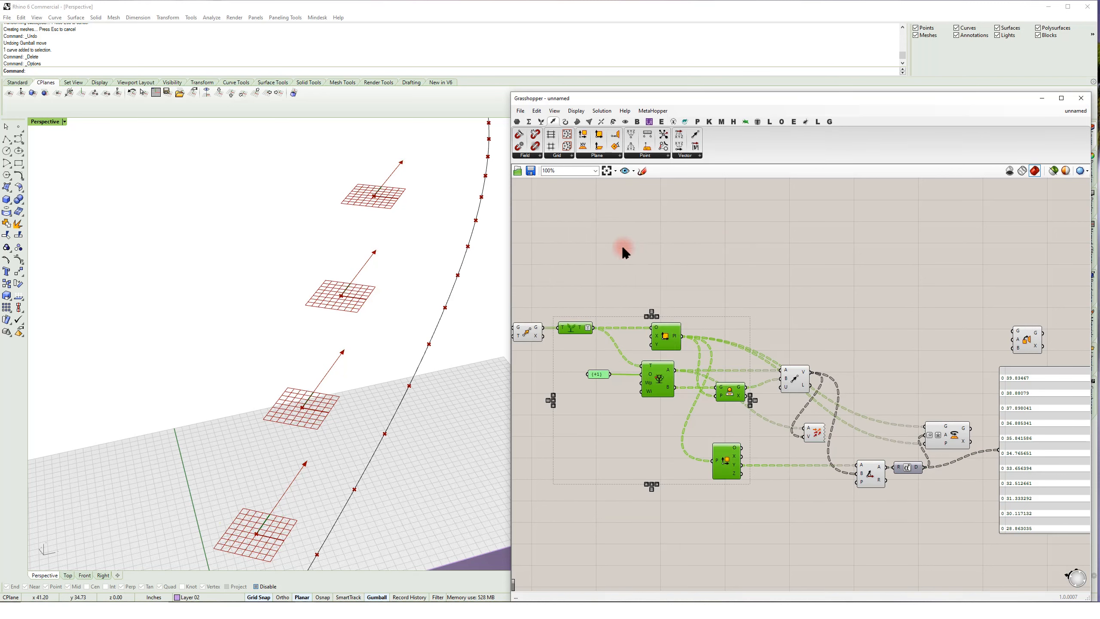
- Examine the rotated planes and their direction vectors along the whole point column from several angles and distances
{"action": "right_click_drag", "start_coordinate": [466, 368], "coordinate": [338, 367]}
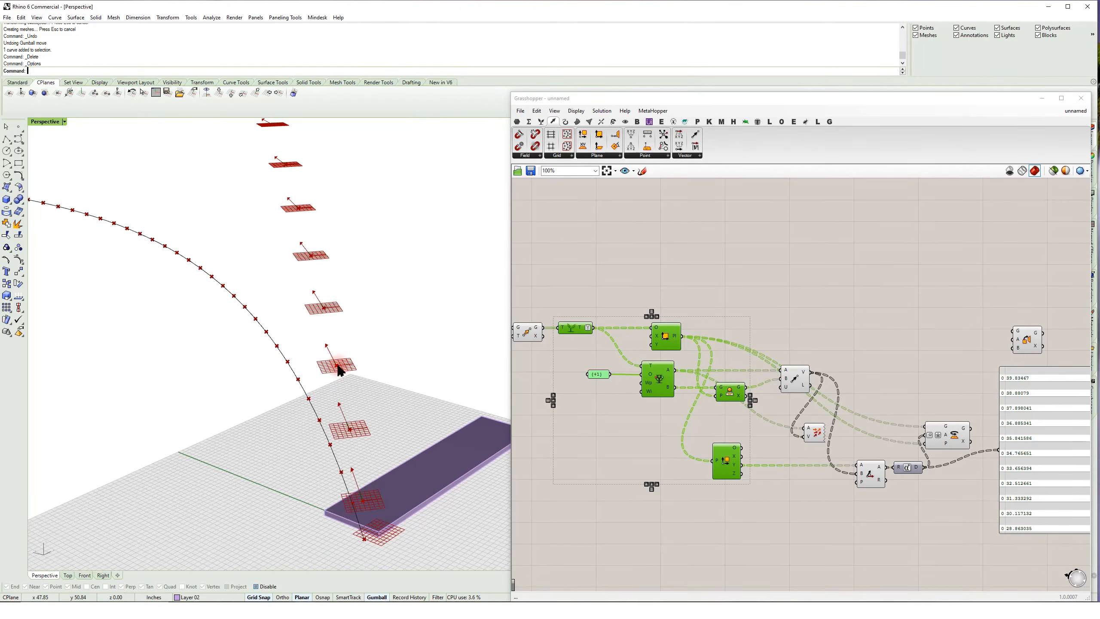
{"action": "scroll", "coordinate": [335, 362], "scroll_direction": "up", "scroll_amount": 6}
{"action": "scroll", "coordinate": [345, 399], "scroll_direction": "down", "scroll_amount": 5}
{"action": "mouse_move", "coordinate": [307, 302]}
{"action": "right_mouse_down"}
{"action": "mouse_move", "coordinate": [325, 450]}
{"action": "mouse_move", "coordinate": [334, 419]}
{"action": "mouse_move", "coordinate": [266, 259]}
{"action": "mouse_move", "coordinate": [289, 239]}
{"action": "mouse_move", "coordinate": [363, 405]}
{"action": "mouse_move", "coordinate": [277, 188]}
{"action": "mouse_move", "coordinate": [226, 187]}
{"action": "mouse_move", "coordinate": [297, 425]}
{"action": "mouse_move", "coordinate": [300, 287]}
{"action": "right_mouse_up"}
{"action": "scroll", "coordinate": [297, 280], "scroll_direction": "down", "scroll_amount": 6}
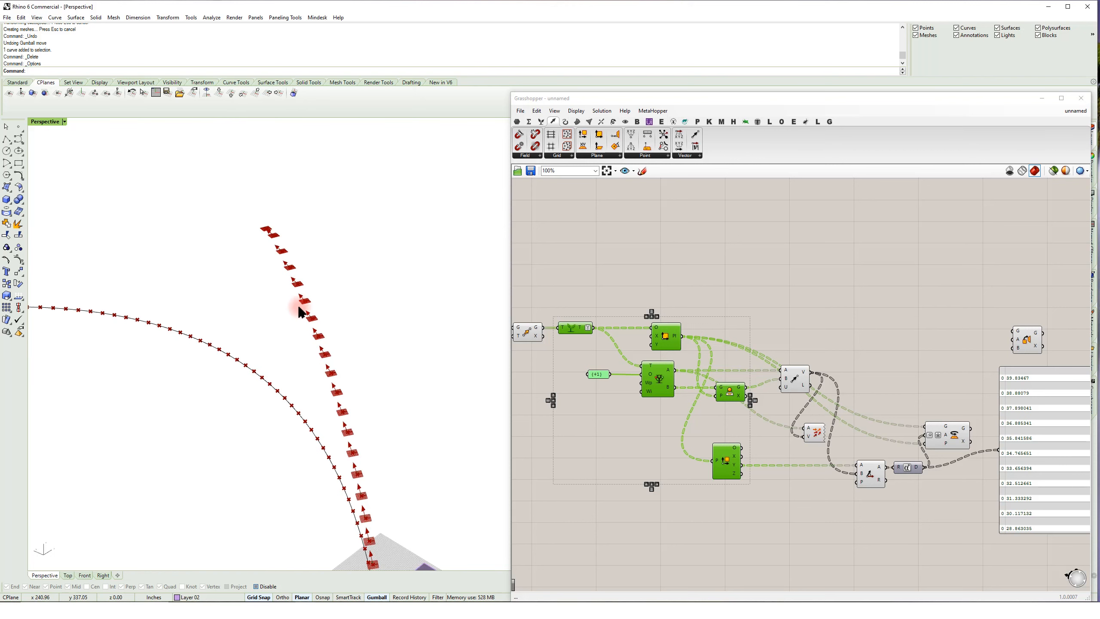
{"action": "right_click_drag", "start_coordinate": [329, 360], "coordinate": [240, 219], "text": "shift"}
{"action": "right_click_drag", "start_coordinate": [268, 427], "coordinate": [302, 398]}
{"action": "scroll", "coordinate": [286, 388], "scroll_direction": "up", "scroll_amount": 4}
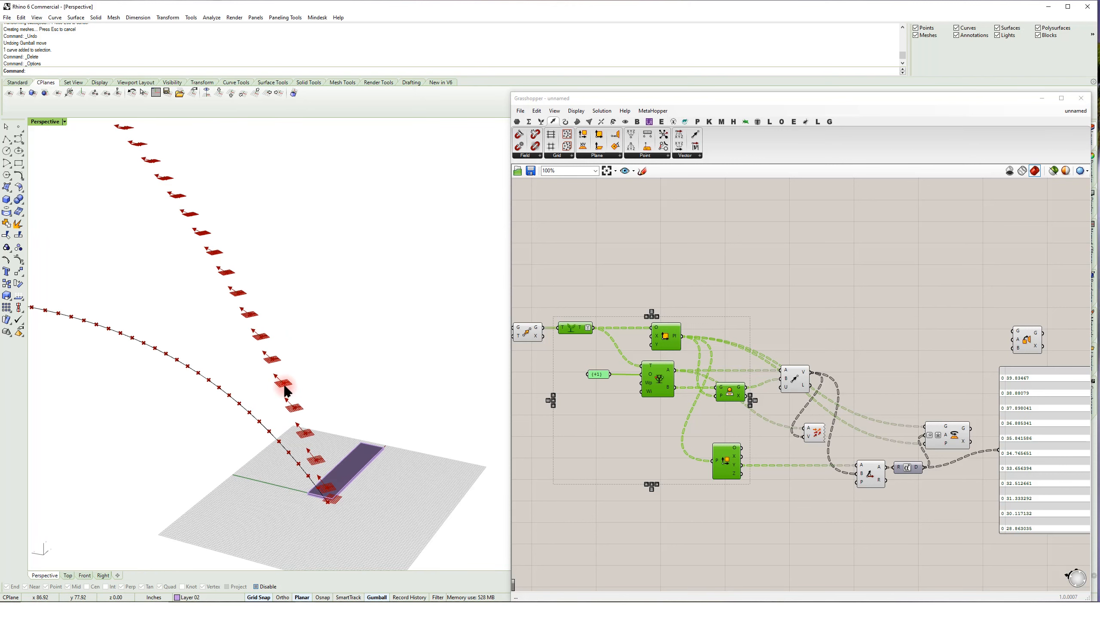
{"action": "right_click_drag", "start_coordinate": [365, 433], "coordinate": [356, 420], "text": "shift"}
{"action": "right_click_drag", "start_coordinate": [926, 347], "coordinate": [729, 324]}
{"action": "scroll", "coordinate": [756, 364], "scroll_direction": "up", "scroll_amount": 3}
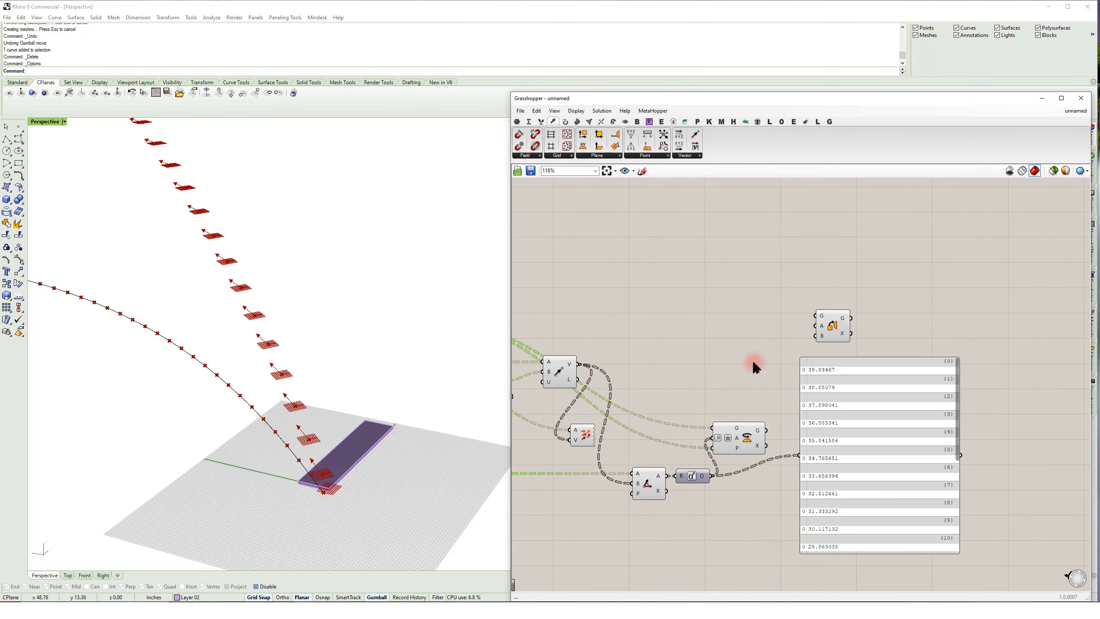
- Move the number panel farther from the Rotate component and reposition the Rotate component slightly closer to it
{"action": "left_click", "coordinate": [949, 410]}
{"action": "left_click_drag", "start_coordinate": [948, 407], "coordinate": [973, 450]}
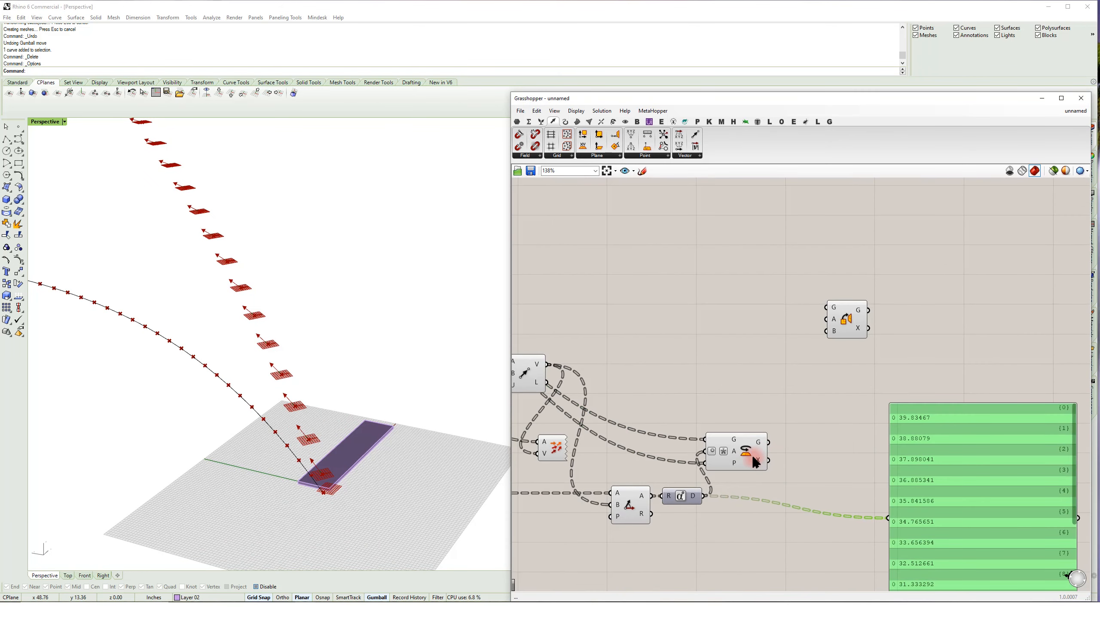
{"action": "left_click_drag", "start_coordinate": [756, 462], "coordinate": [772, 454]}
- Relocate the Orient component beneath the source Brep's deconstruction chain and connect the Brep parameter to its G input
{"action": "left_click", "coordinate": [856, 321]}
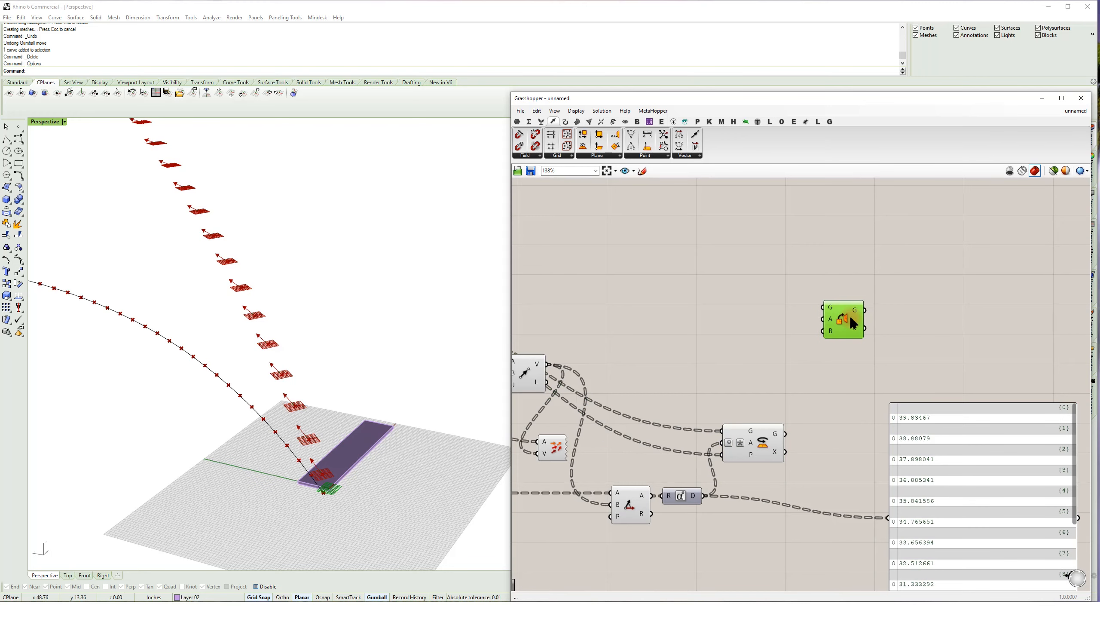
{"action": "scroll", "coordinate": [849, 314], "scroll_direction": "down", "scroll_amount": 4}
{"action": "scroll", "coordinate": [932, 293], "scroll_direction": "down", "scroll_amount": 7}
{"action": "left_click_drag", "start_coordinate": [932, 293], "coordinate": [620, 244]}
{"action": "scroll", "coordinate": [665, 289], "scroll_direction": "up", "scroll_amount": 7}
{"action": "right_click_drag", "start_coordinate": [617, 240], "coordinate": [640, 335]}
{"action": "scroll", "coordinate": [611, 271], "scroll_direction": "up", "scroll_amount": 5}
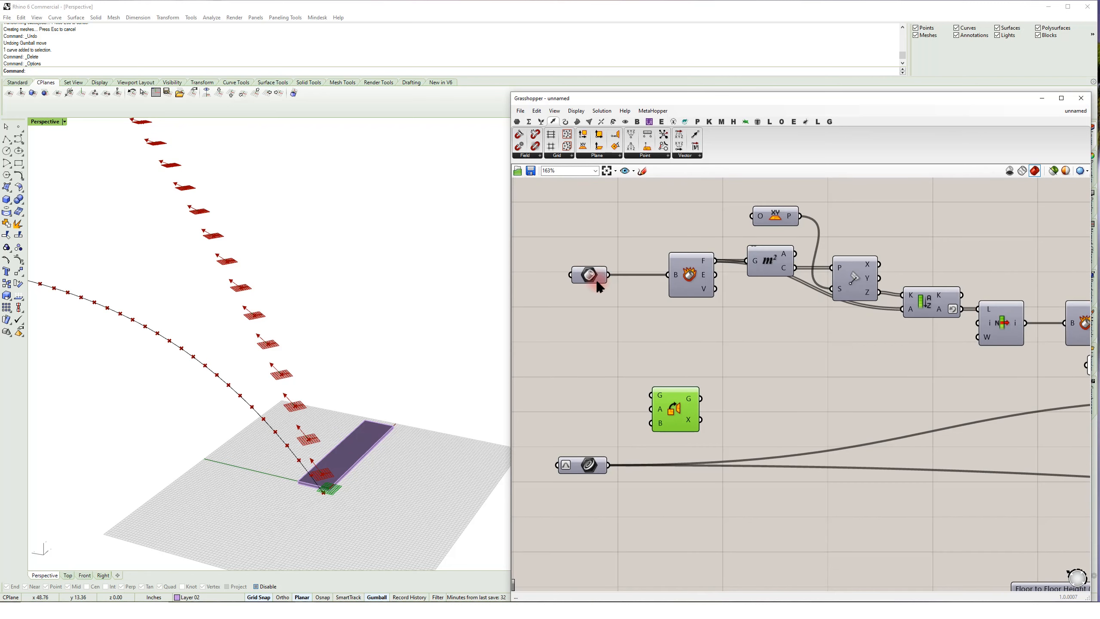
{"action": "left_click_drag", "start_coordinate": [641, 386], "coordinate": [652, 396]}
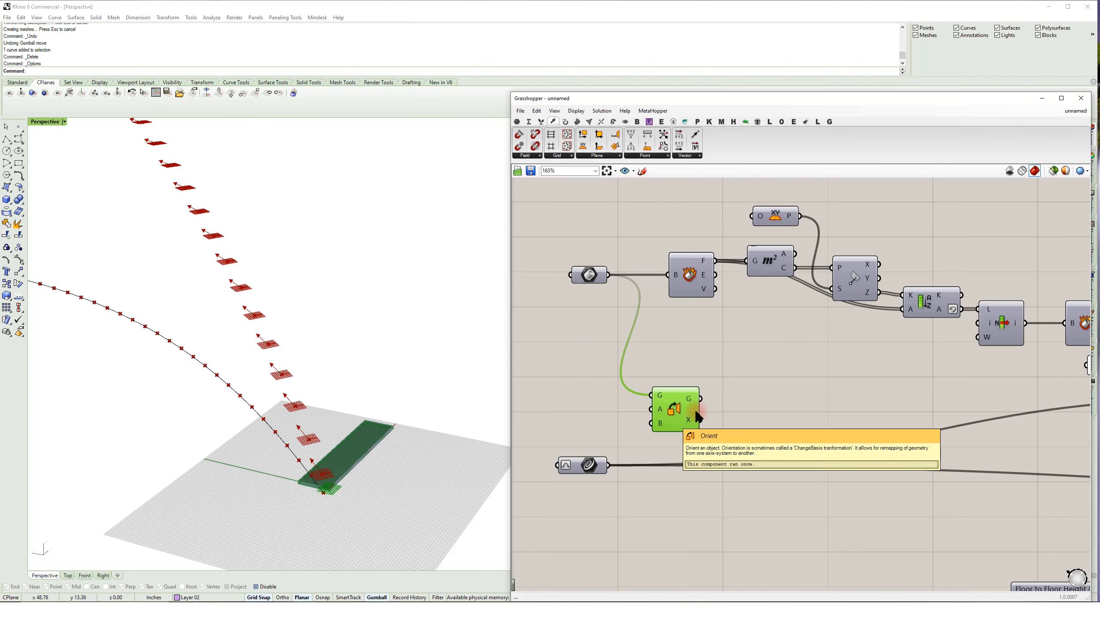
{"action": "left_click_drag", "start_coordinate": [672, 416], "coordinate": [786, 393]}
{"action": "left_click", "coordinate": [711, 384]}
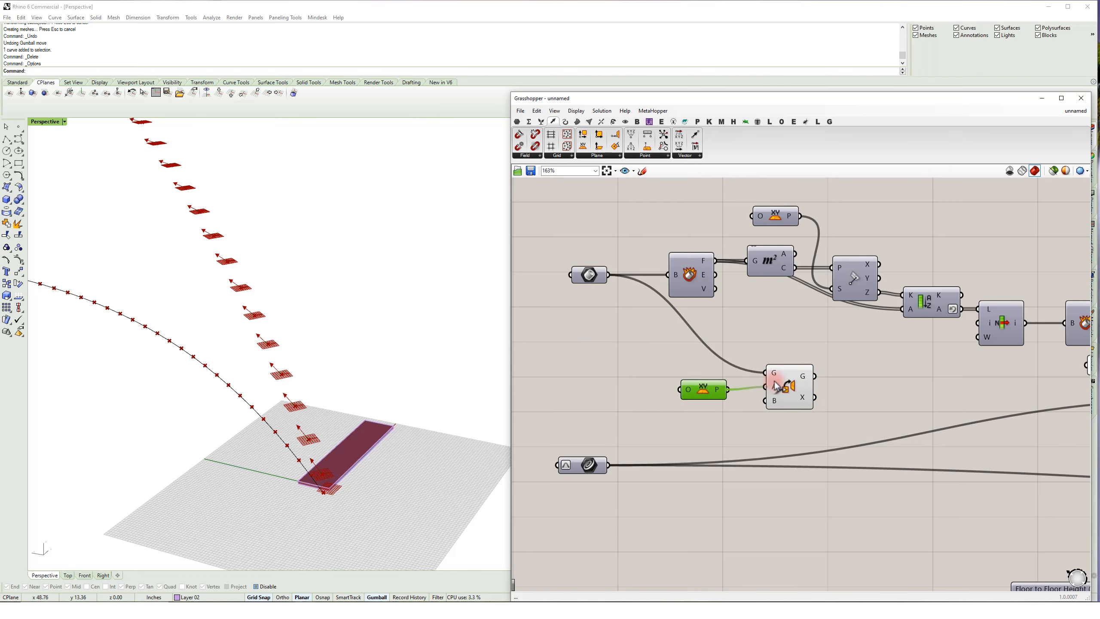
{"action": "left_click_drag", "start_coordinate": [708, 392], "coordinate": [733, 389]}
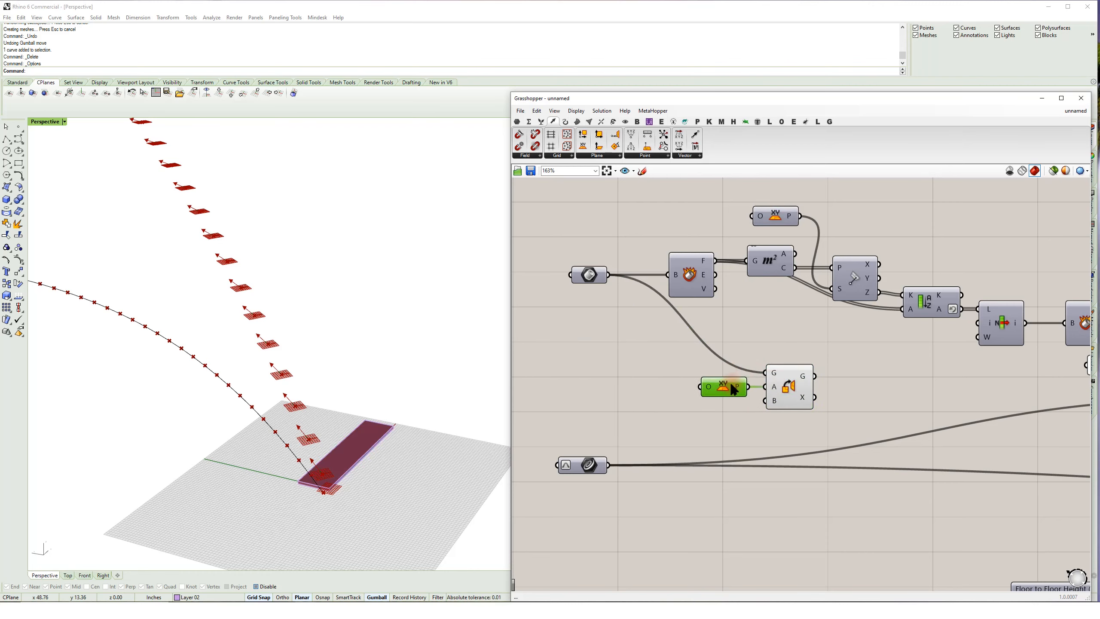
{"action": "scroll", "coordinate": [312, 486], "scroll_direction": "up", "scroll_amount": 10}
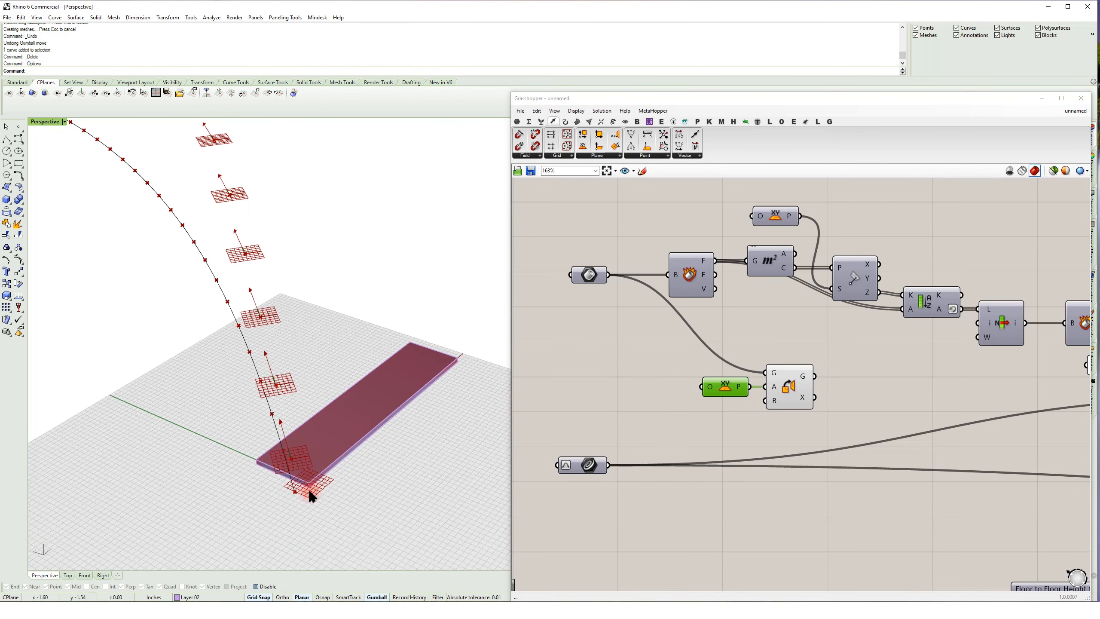
{"action": "scroll", "coordinate": [311, 496], "scroll_direction": "down", "scroll_amount": 5}
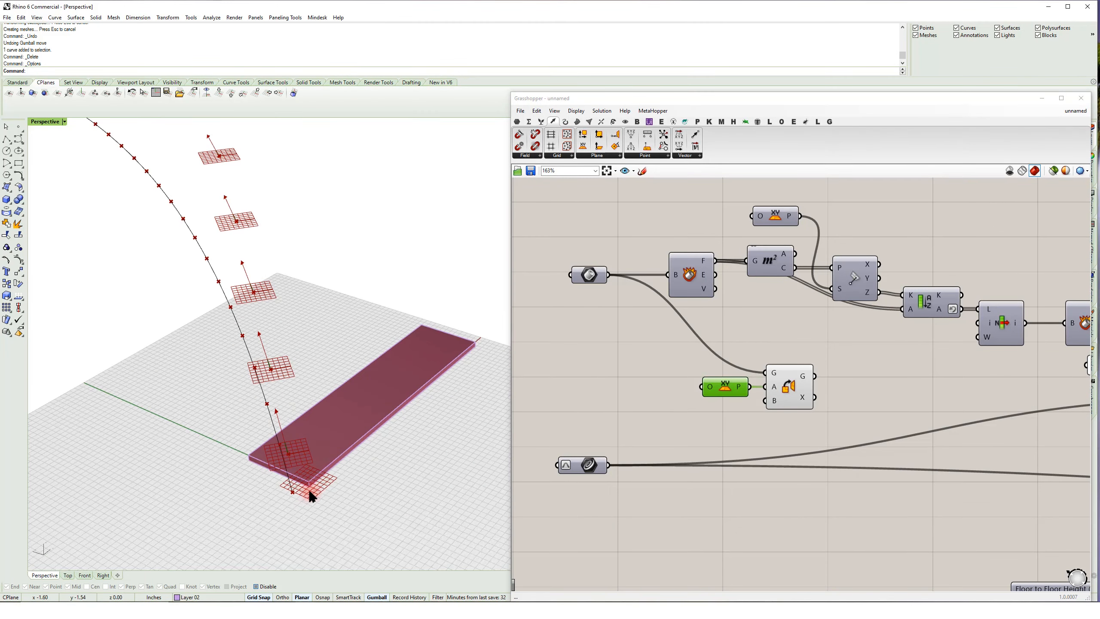
{"action": "right_click_drag", "start_coordinate": [774, 364], "coordinate": [642, 384]}
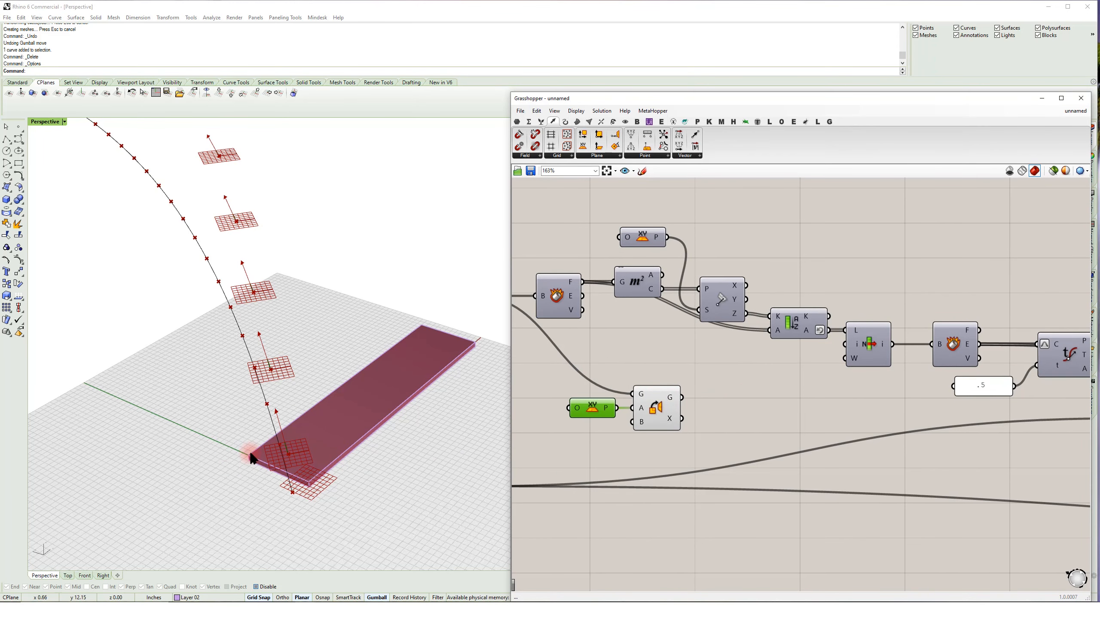
{"action": "right_click_drag", "start_coordinate": [616, 375], "coordinate": [702, 369]}
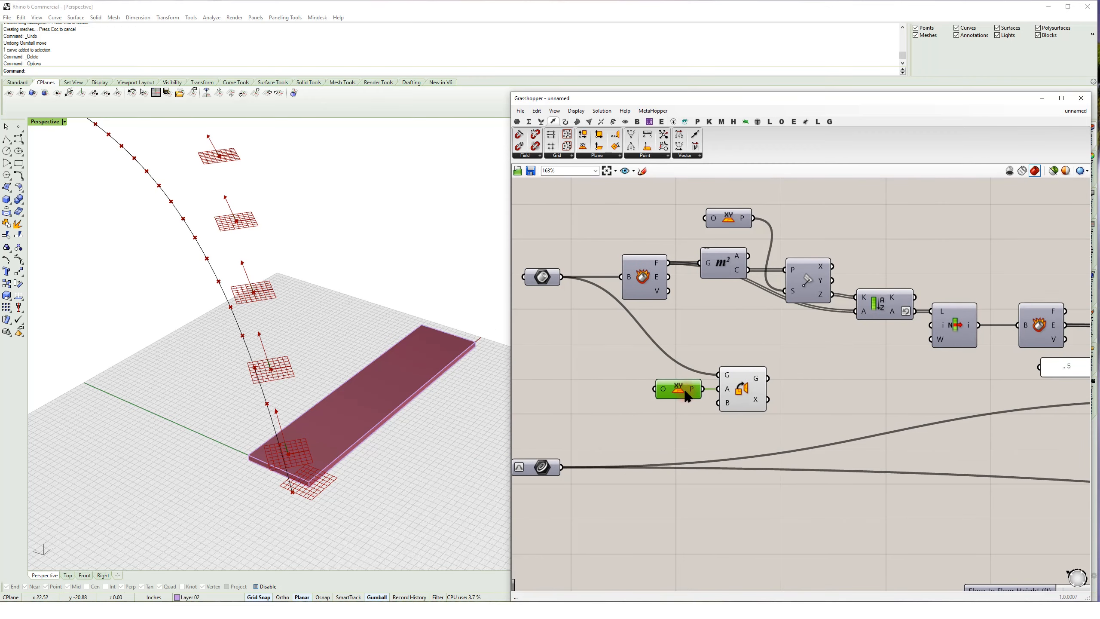
{"action": "key", "text": "Delete"}
- Add a Plane parameter to the canvas beside the Orient component's inputs
{"action": "right_click_drag", "start_coordinate": [360, 440], "coordinate": [264, 334]}
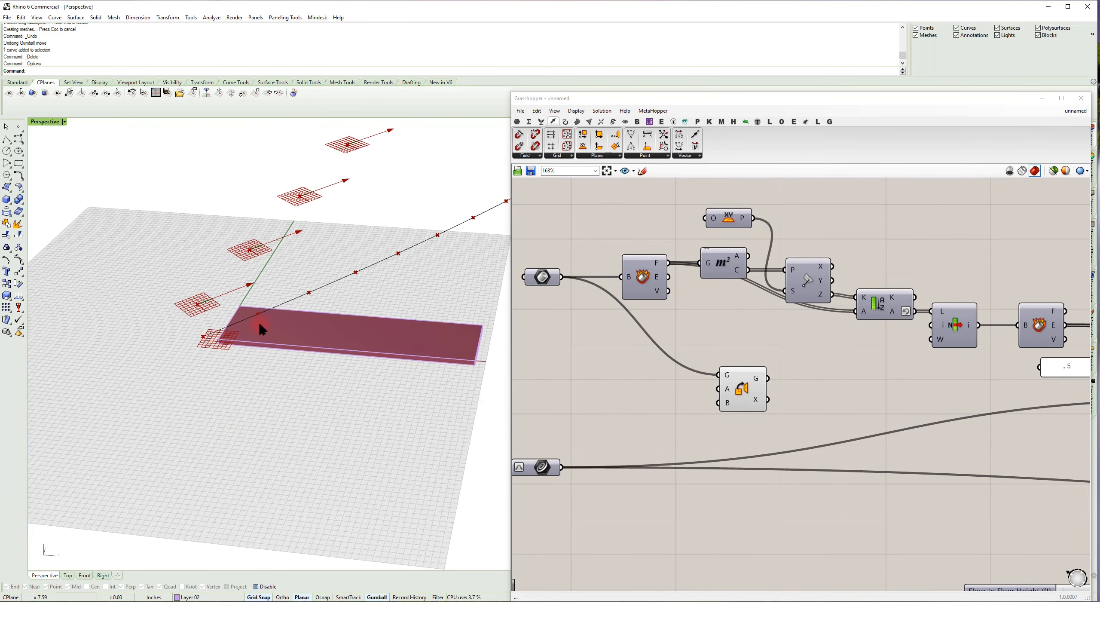
{"action": "scroll", "coordinate": [260, 331], "scroll_direction": "up", "scroll_amount": 3}
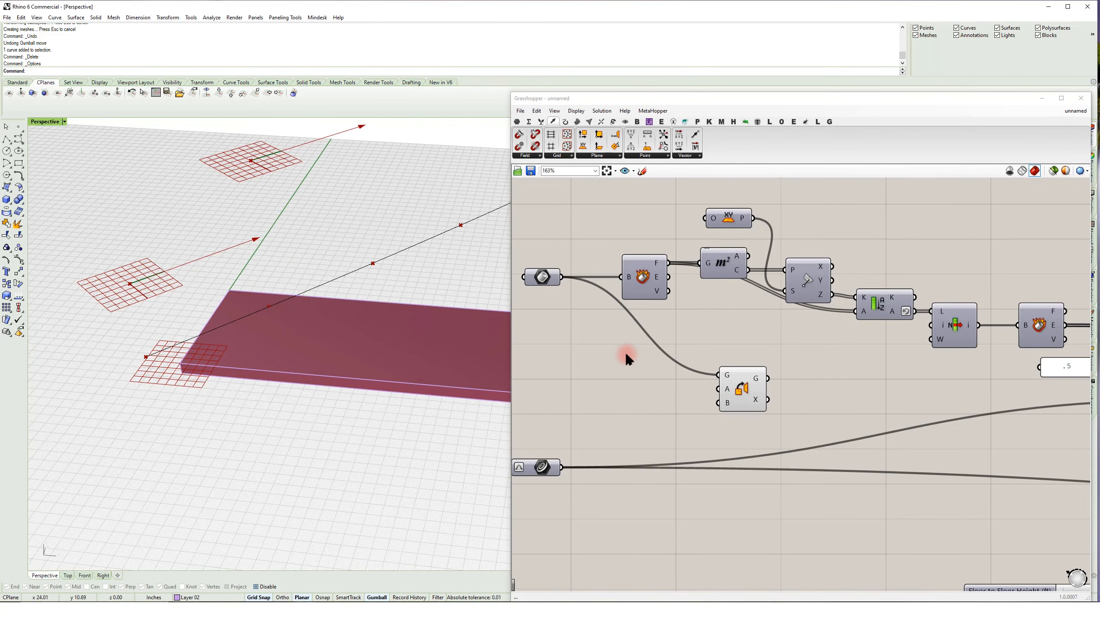
{"action": "left_click", "coordinate": [518, 121]}
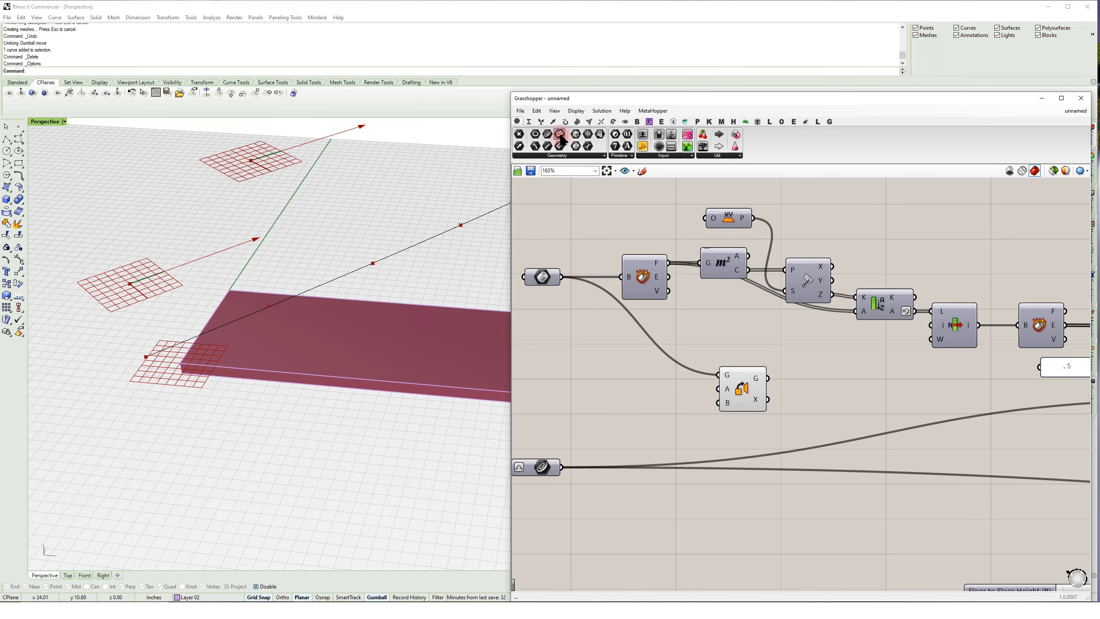
{"action": "left_click_drag", "start_coordinate": [561, 135], "coordinate": [620, 379]}
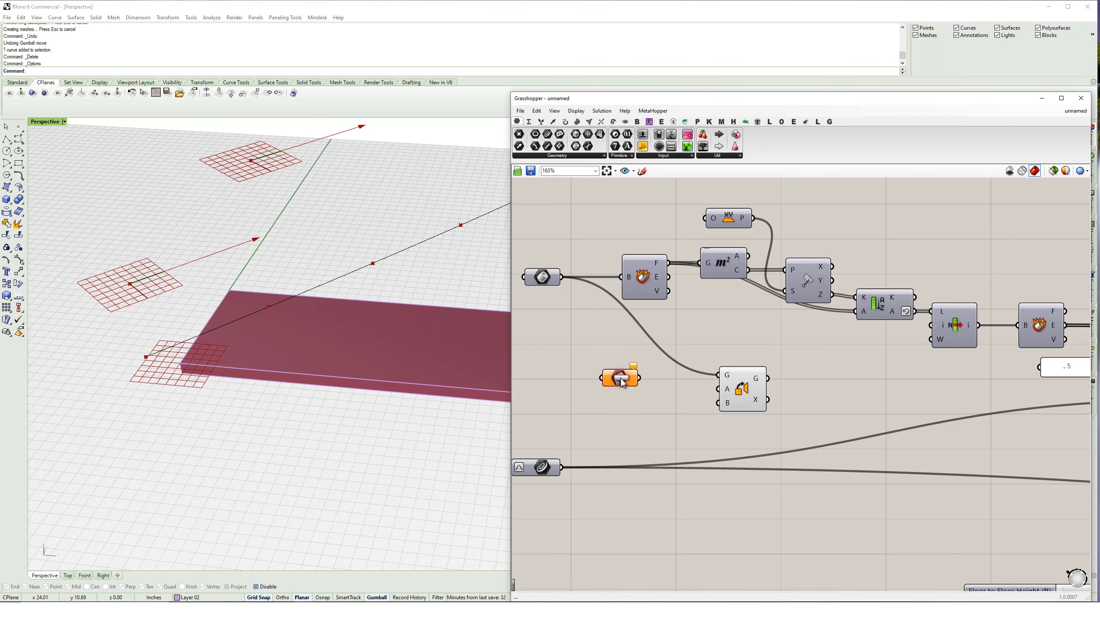
- Set one plane in the Plane parameter with object snaps enabled: origin at the slab's top corner, X along its long edge, Y along its short edge
{"action": "right_click", "coordinate": [620, 380]}
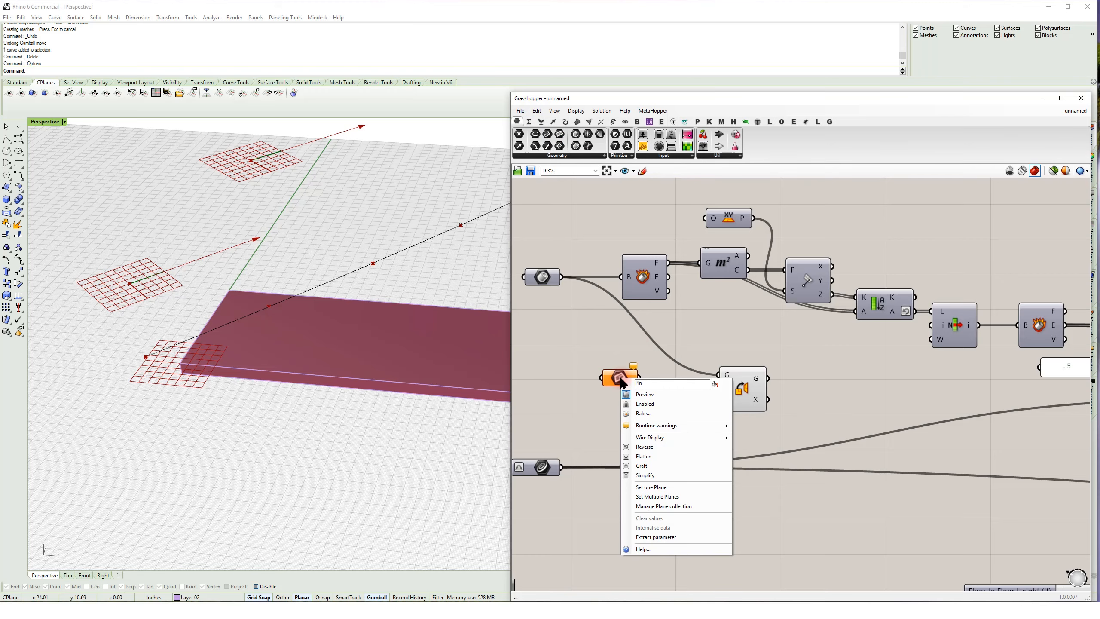
{"action": "left_click", "coordinate": [654, 486]}
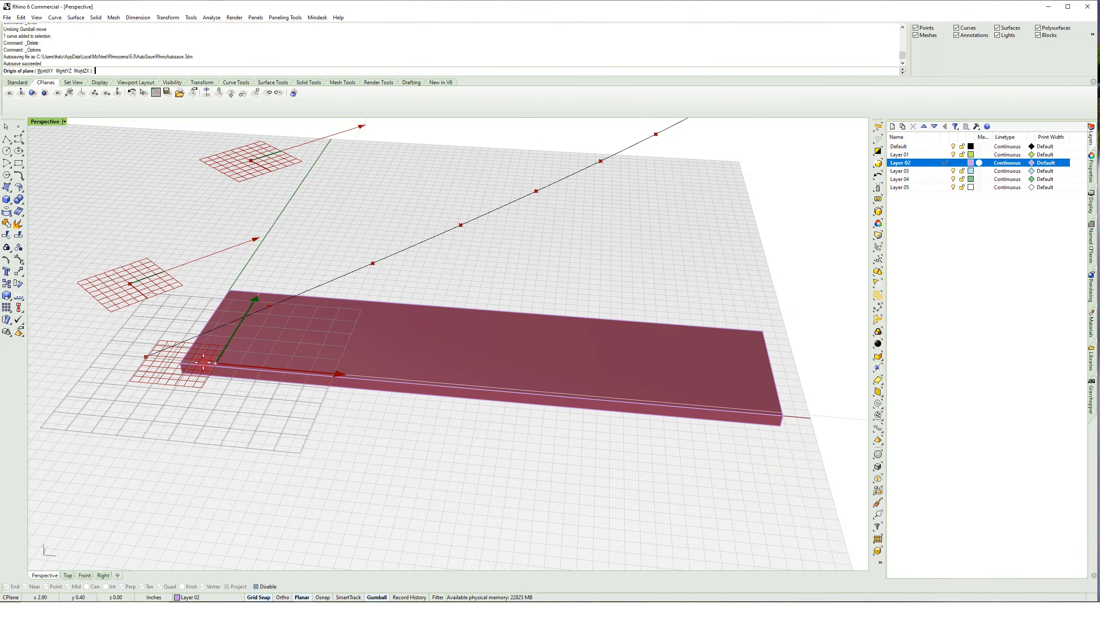
{"action": "left_click", "coordinate": [255, 586]}
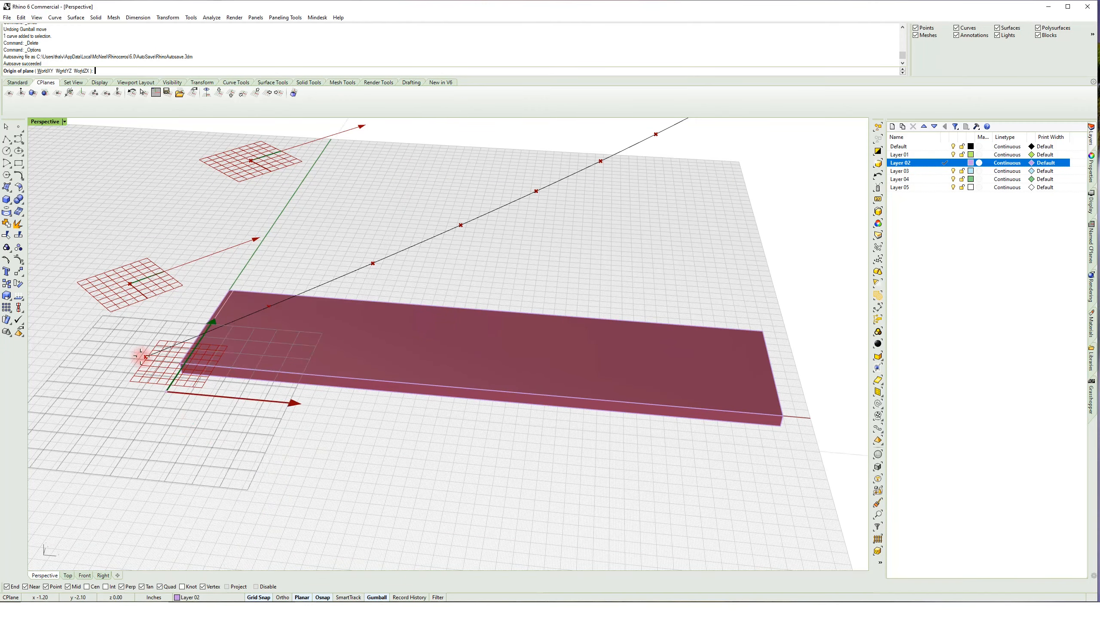
{"action": "left_click", "coordinate": [183, 363]}
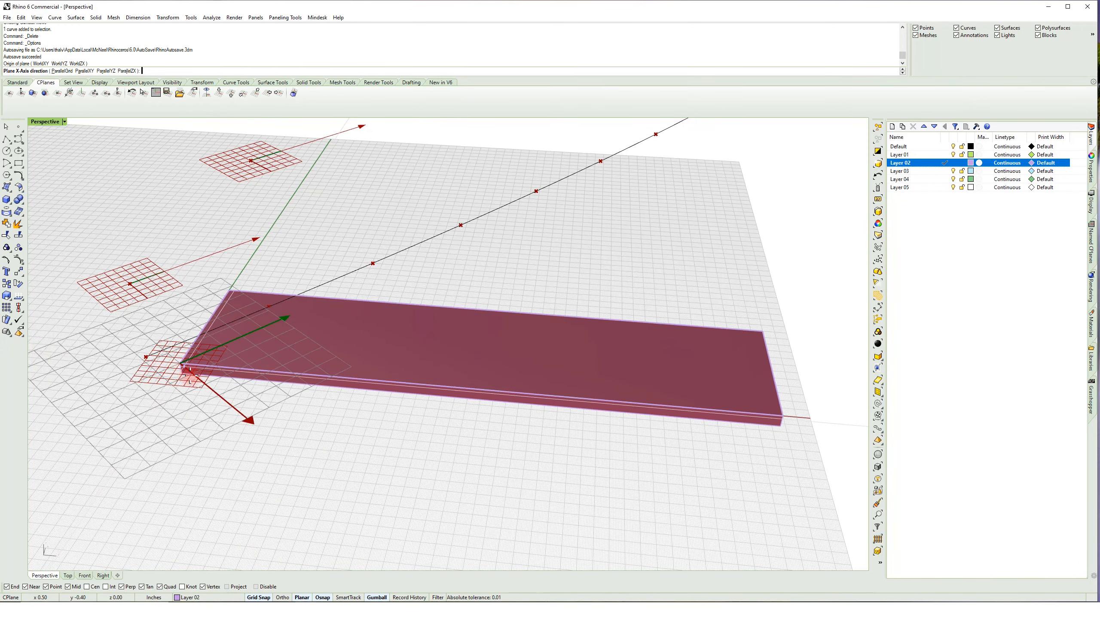
{"action": "left_click", "coordinate": [271, 369]}
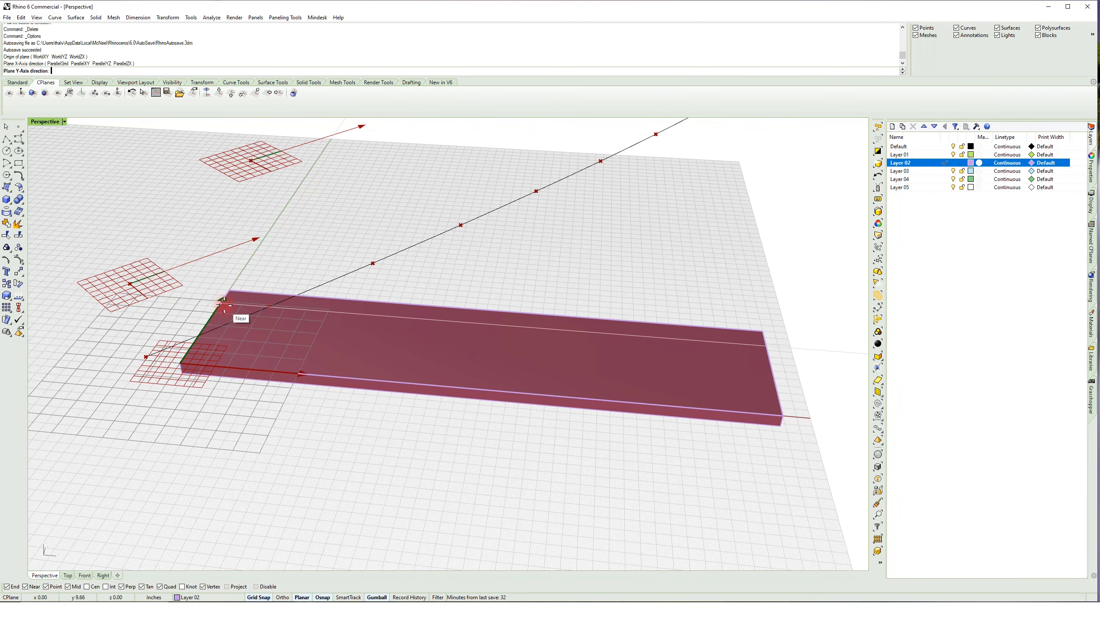
{"action": "left_click", "coordinate": [224, 301]}
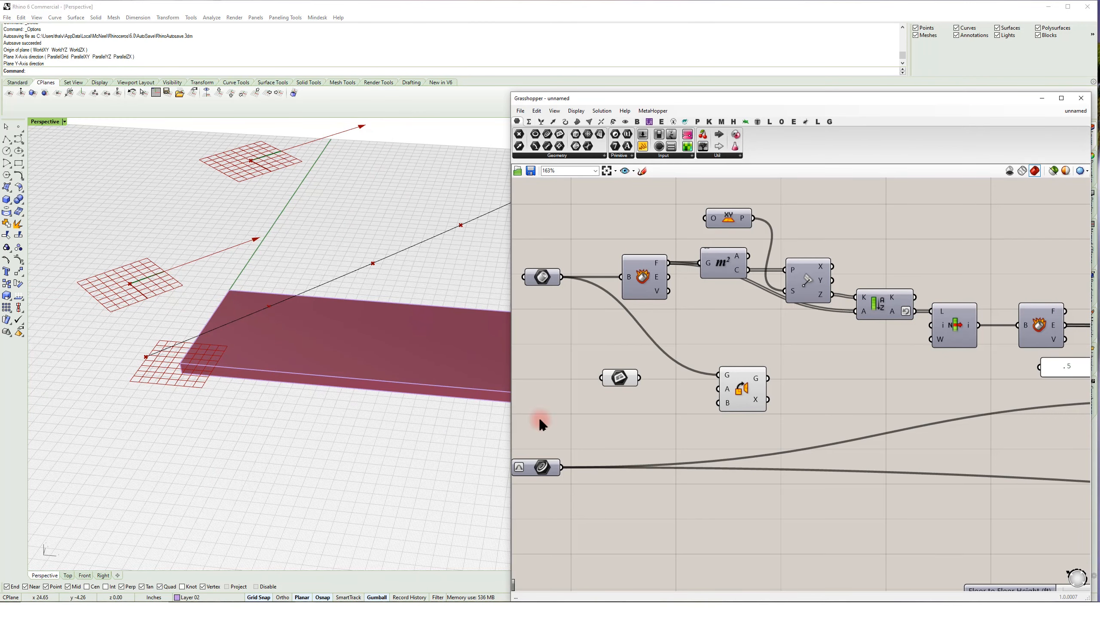
- Connect the Plane parameter to Orient's A input and place it directly beside the component
{"action": "left_click_drag", "start_coordinate": [622, 380], "coordinate": [667, 391]}
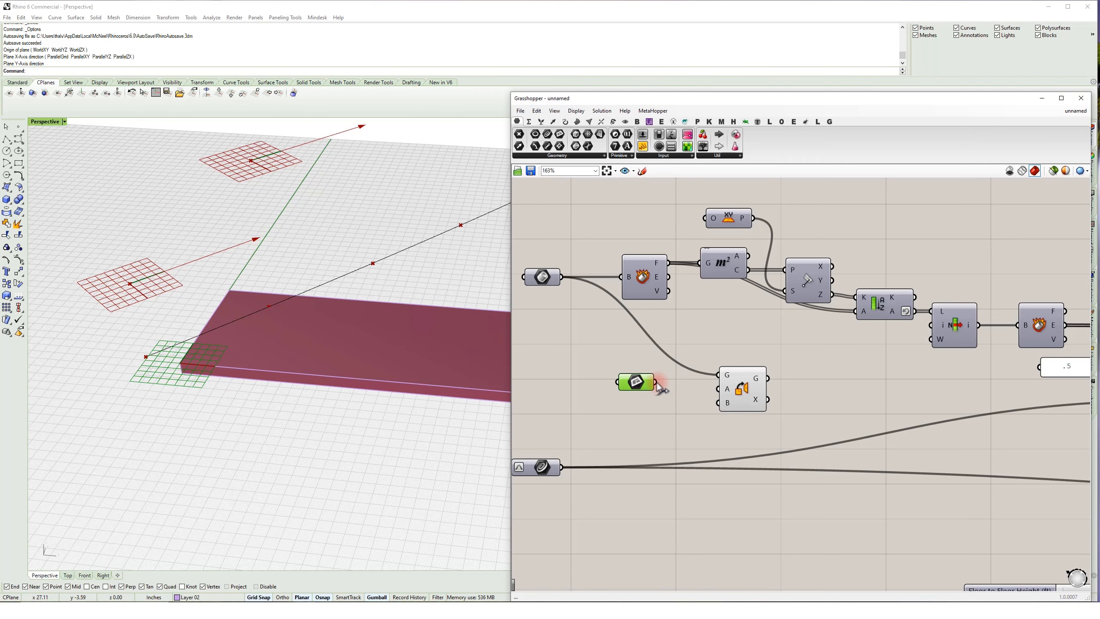
{"action": "left_click_drag", "start_coordinate": [657, 385], "coordinate": [722, 390]}
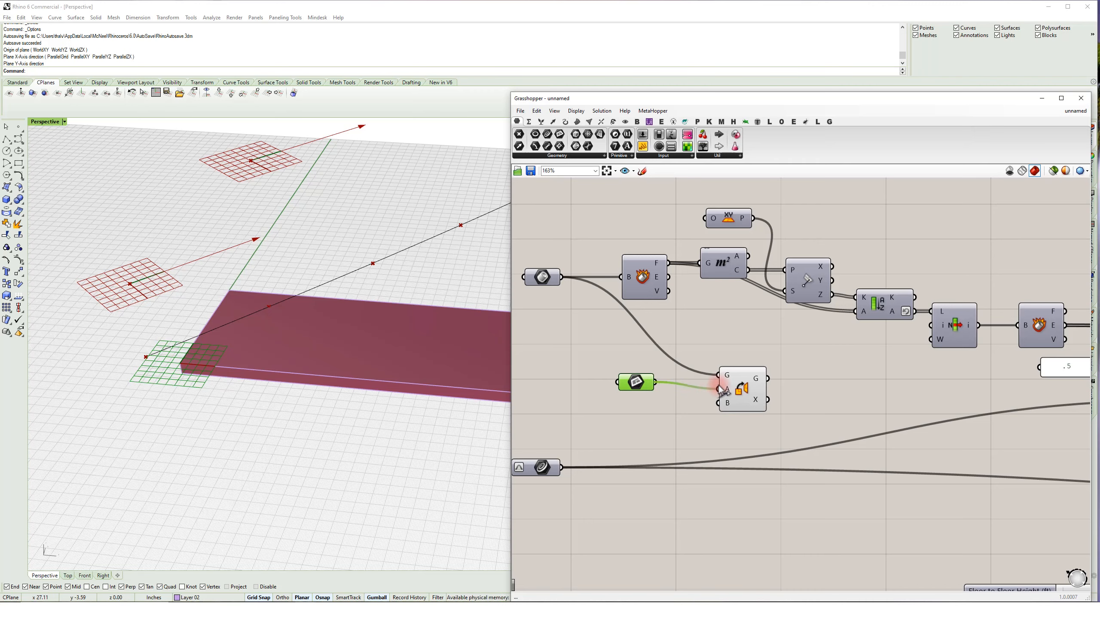
{"action": "left_click_drag", "start_coordinate": [637, 382], "coordinate": [668, 389]}
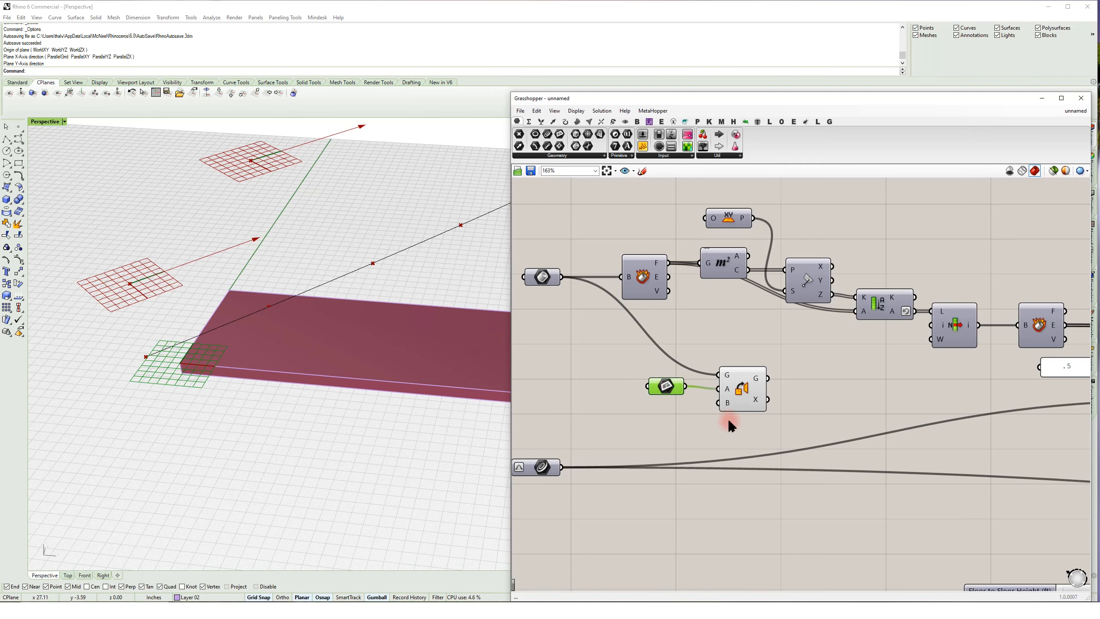
- Move the Plane parameter and Orient component next to the Rotate component, and connect Rotate's G output to Orient's B input
{"action": "left_click_drag", "start_coordinate": [729, 420], "coordinate": [651, 384]}
{"action": "scroll", "coordinate": [737, 375], "scroll_direction": "down", "scroll_amount": 9}
{"action": "left_click_drag", "start_coordinate": [739, 383], "coordinate": [977, 466]}
{"action": "scroll", "coordinate": [1061, 394], "scroll_direction": "up", "scroll_amount": 6}
{"action": "scroll", "coordinate": [1046, 405], "scroll_direction": "up", "scroll_amount": 4}
{"action": "left_click", "coordinate": [979, 414]}
{"action": "right_click_drag", "start_coordinate": [995, 493], "coordinate": [871, 416]}
{"action": "scroll", "coordinate": [844, 416], "scroll_direction": "up", "scroll_amount": 1}
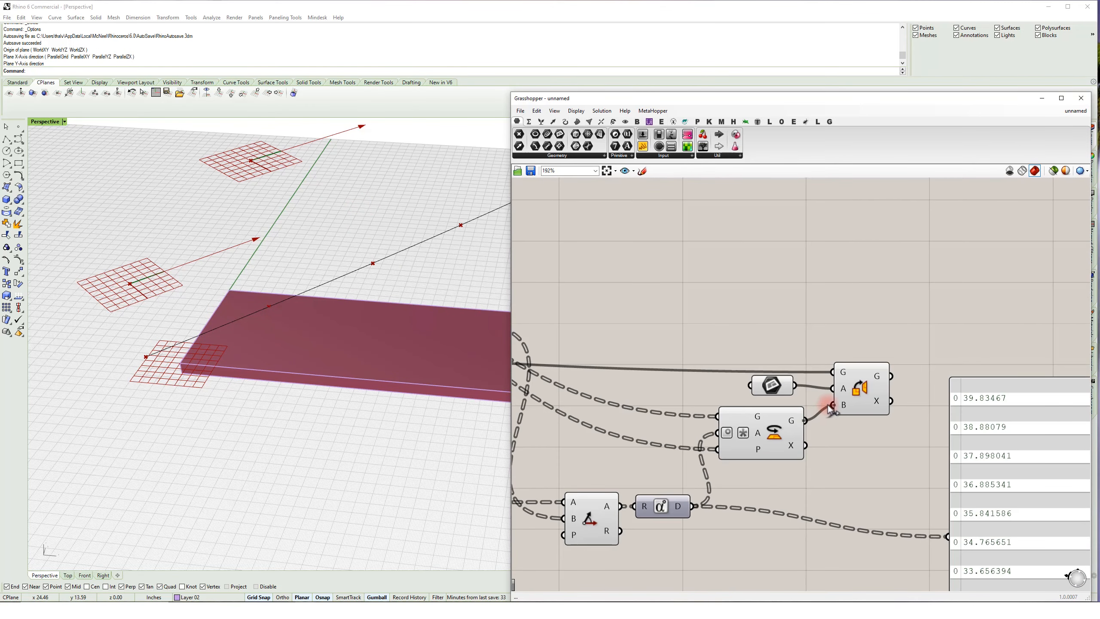
{"action": "left_click_drag", "start_coordinate": [828, 411], "coordinate": [832, 406]}
- Examine the oriented slabs along the whole curve, including the topmost ones and the base slab, from several angles
{"action": "right_click_drag", "start_coordinate": [312, 361], "coordinate": [353, 343]}
{"action": "scroll", "coordinate": [352, 344], "scroll_direction": "down", "scroll_amount": 5}
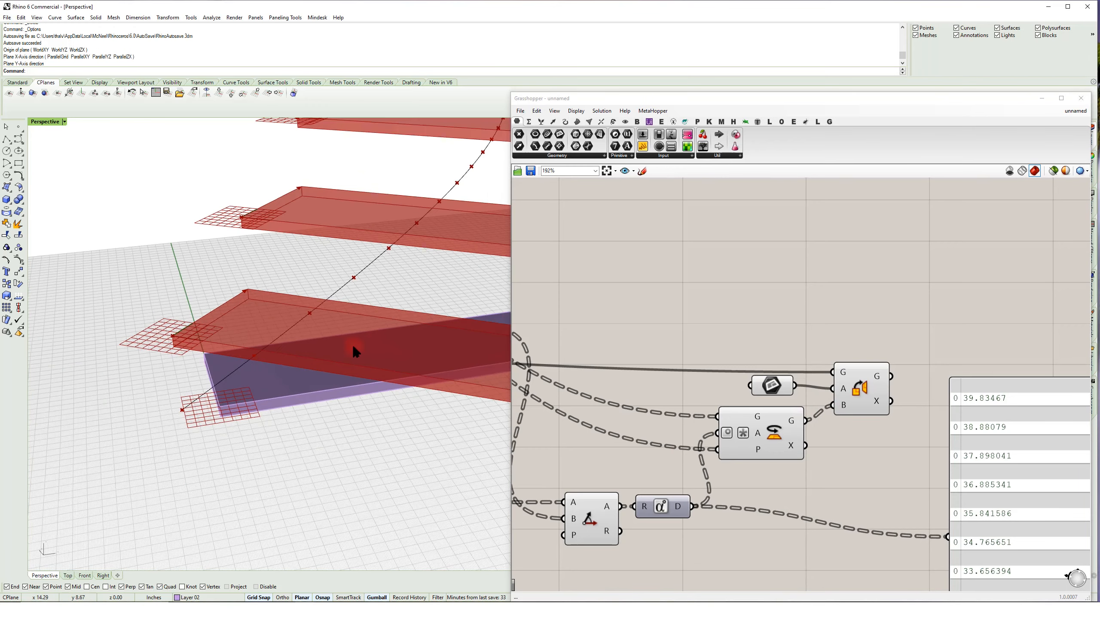
{"action": "right_click_drag", "start_coordinate": [306, 309], "coordinate": [122, 372], "text": "shift"}
{"action": "scroll", "coordinate": [115, 368], "scroll_direction": "down", "scroll_amount": 4}
{"action": "right_click_drag", "start_coordinate": [184, 272], "coordinate": [238, 416], "text": "shift"}
{"action": "right_click_drag", "start_coordinate": [323, 323], "coordinate": [210, 322]}
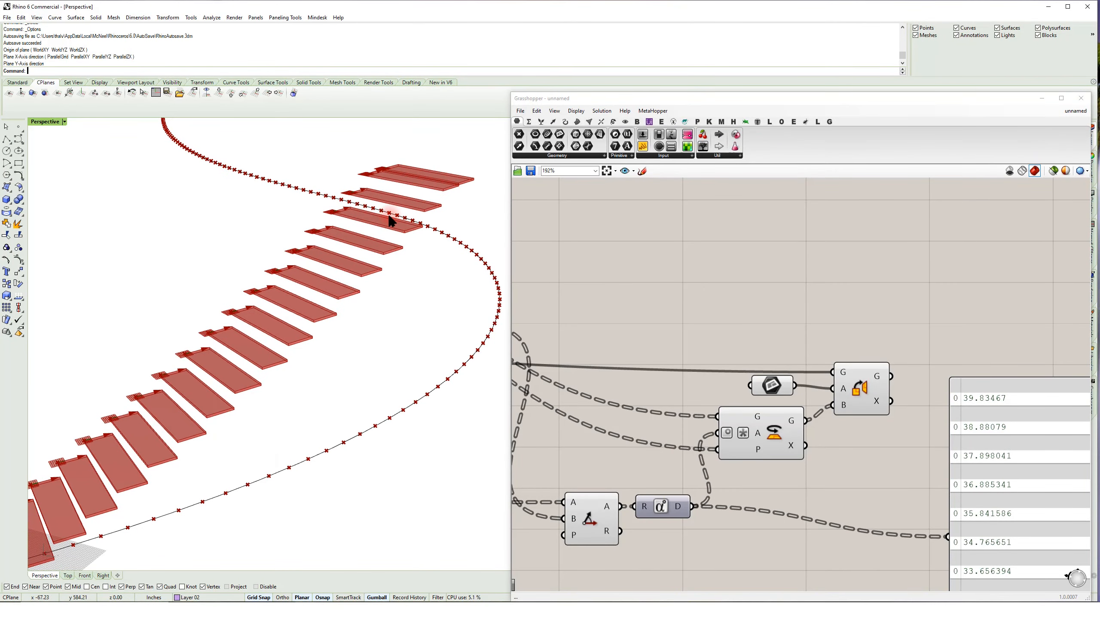
{"action": "right_click_drag", "start_coordinate": [420, 175], "coordinate": [361, 217]}
{"action": "scroll", "coordinate": [316, 171], "scroll_direction": "up", "scroll_amount": 5}
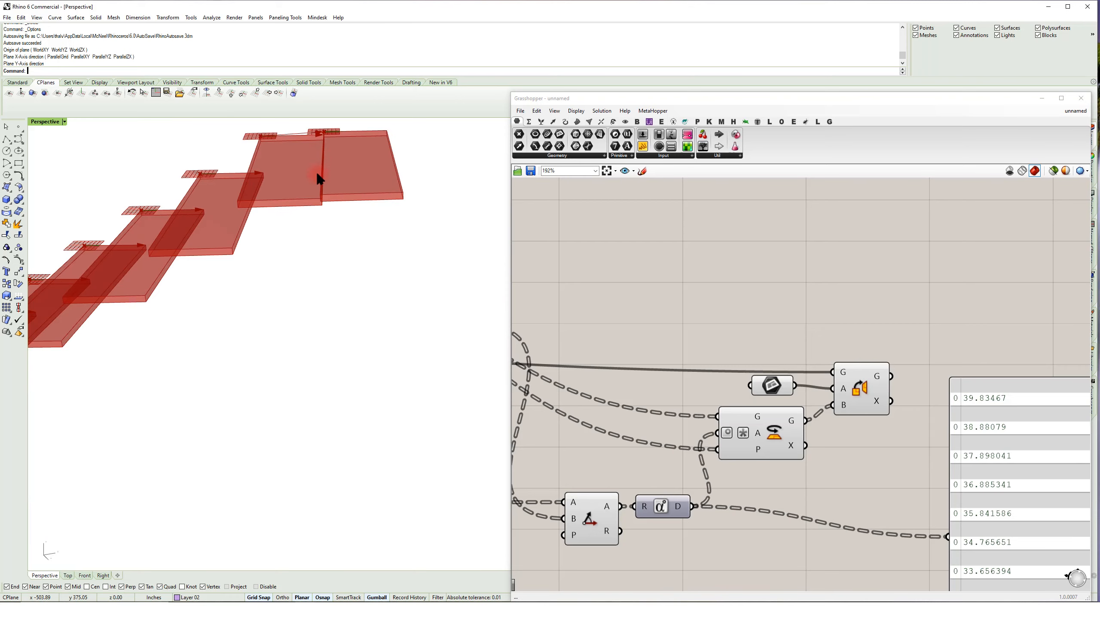
{"action": "right_click_drag", "start_coordinate": [342, 149], "coordinate": [346, 213]}
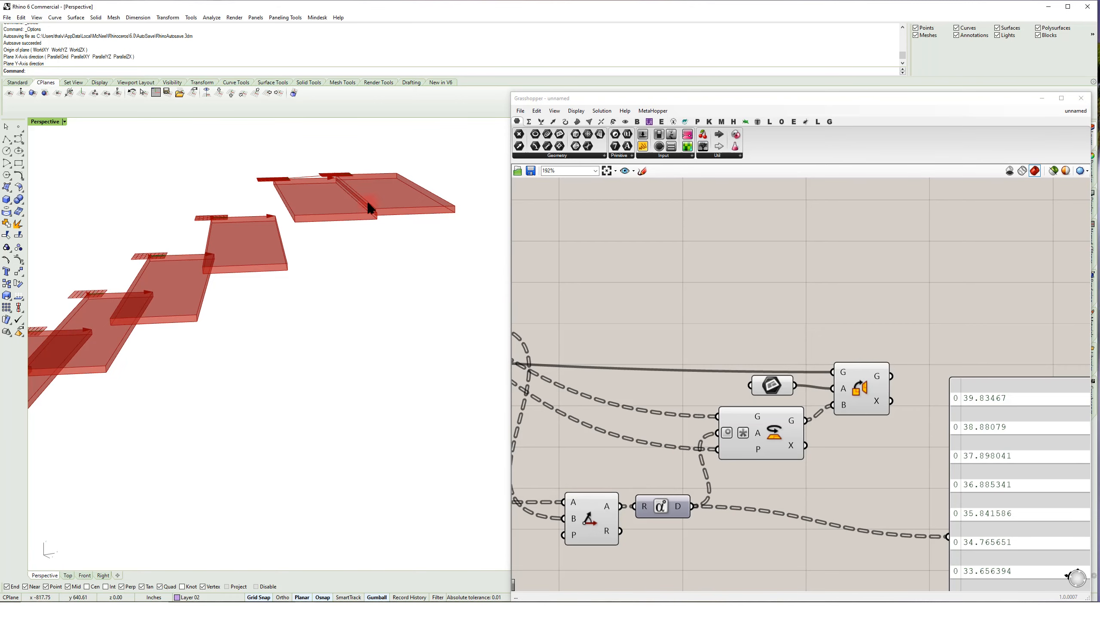
{"action": "scroll", "coordinate": [348, 209], "scroll_direction": "down", "scroll_amount": 5}
{"action": "right_click_drag", "start_coordinate": [246, 296], "coordinate": [385, 258], "text": "shift"}
{"action": "scroll", "coordinate": [384, 259], "scroll_direction": "down", "scroll_amount": 5}
{"action": "scroll", "coordinate": [259, 362], "scroll_direction": "up", "scroll_amount": 2}
{"action": "scroll", "coordinate": [259, 365], "scroll_direction": "up", "scroll_amount": 2}
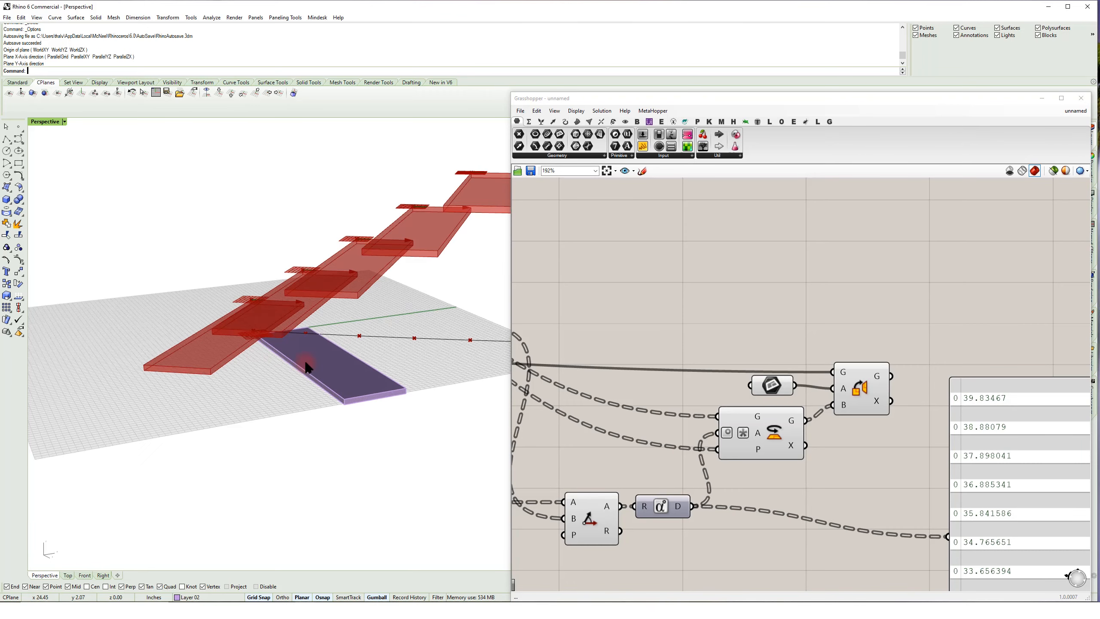
- Select the base slab's upper long edge and move it outward along the Y axis to slant the side face
{"action": "scroll", "coordinate": [306, 377], "scroll_direction": "up", "scroll_amount": 2}
{"action": "right_click_drag", "start_coordinate": [256, 348], "coordinate": [242, 331]}
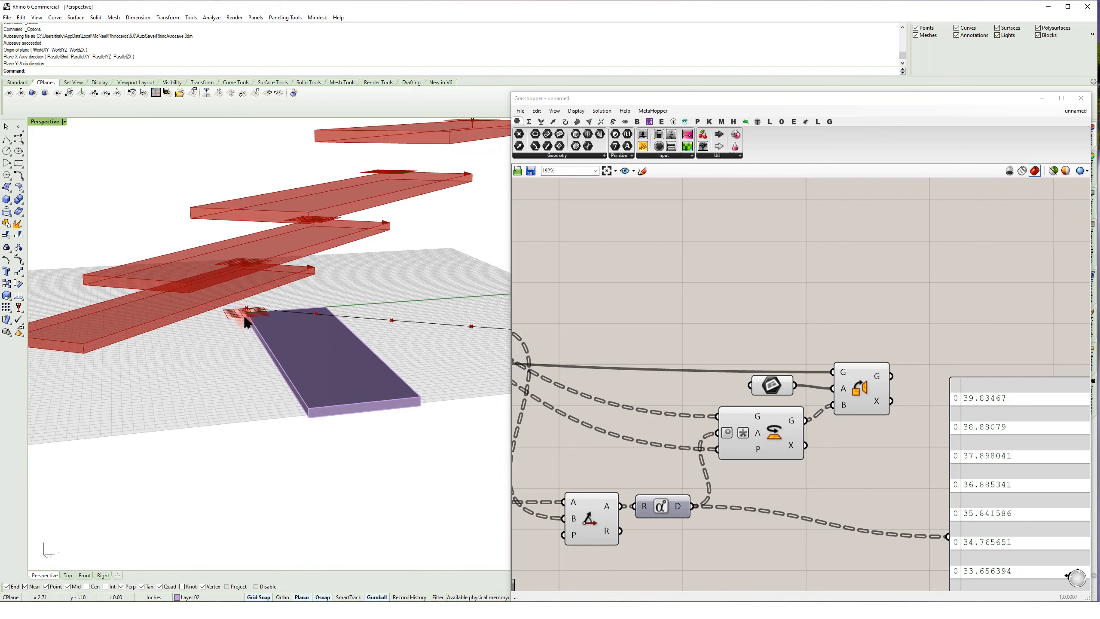
{"action": "left_click", "coordinate": [286, 376], "text": "ctrl+shift"}
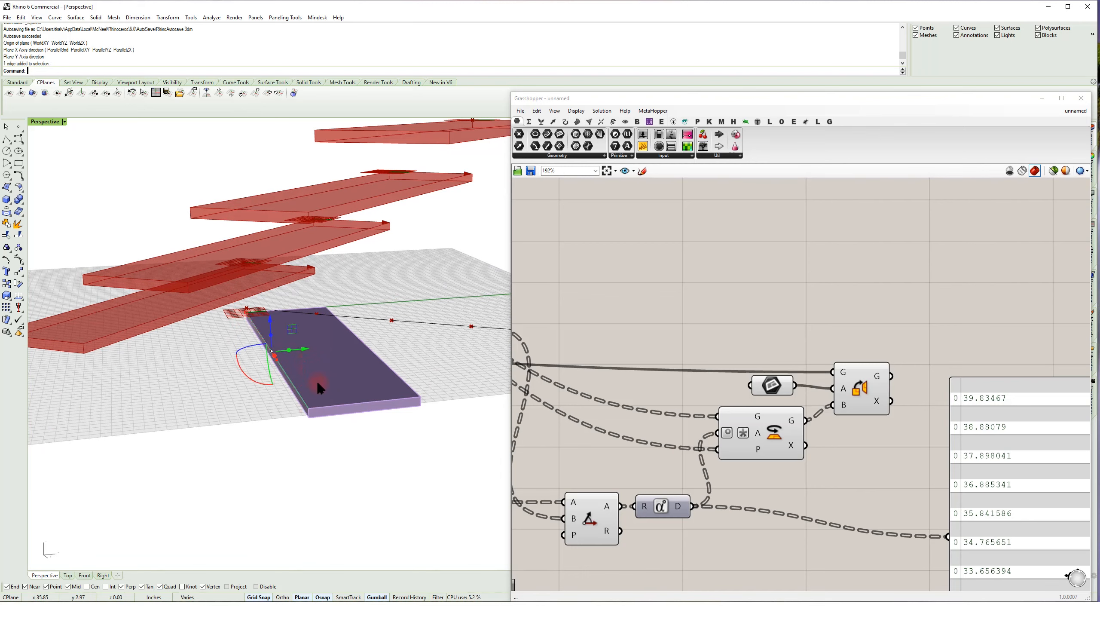
{"action": "left_click_drag", "start_coordinate": [307, 352], "coordinate": [284, 364]}
{"action": "mouse_move", "coordinate": [221, 368]}
{"action": "right_mouse_down"}
{"action": "mouse_move", "coordinate": [277, 375]}
{"action": "mouse_move", "coordinate": [281, 398]}
{"action": "mouse_move", "coordinate": [224, 366]}
{"action": "right_mouse_up"}
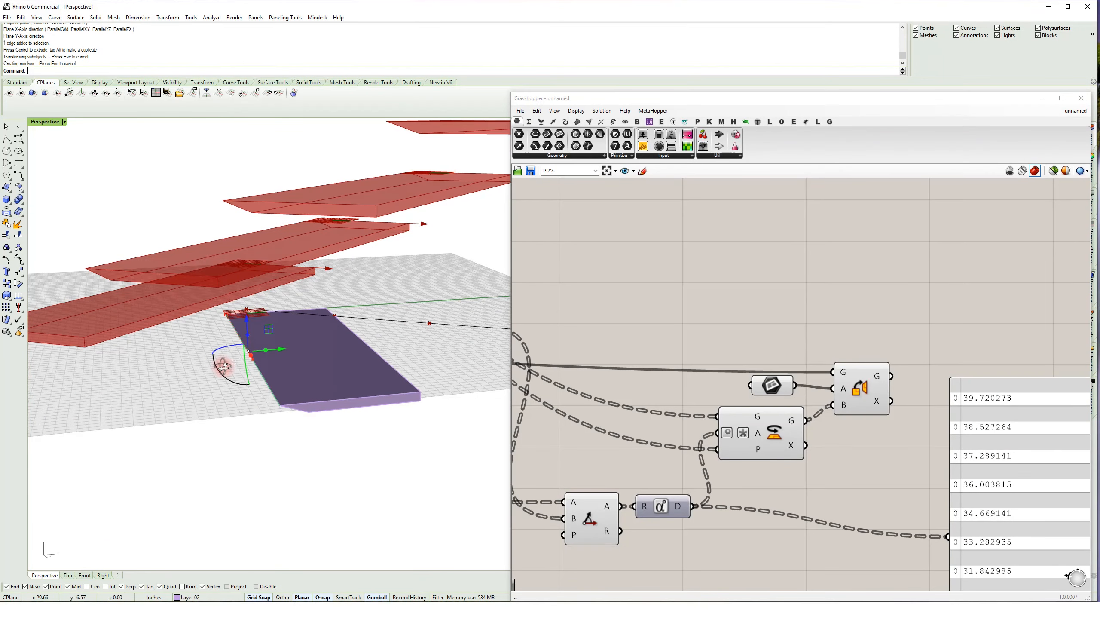
- Draw a line along the slab's short top edge, ending at the outer corner, and select the new line
{"action": "right_click_drag", "start_coordinate": [328, 330], "coordinate": [276, 414]}
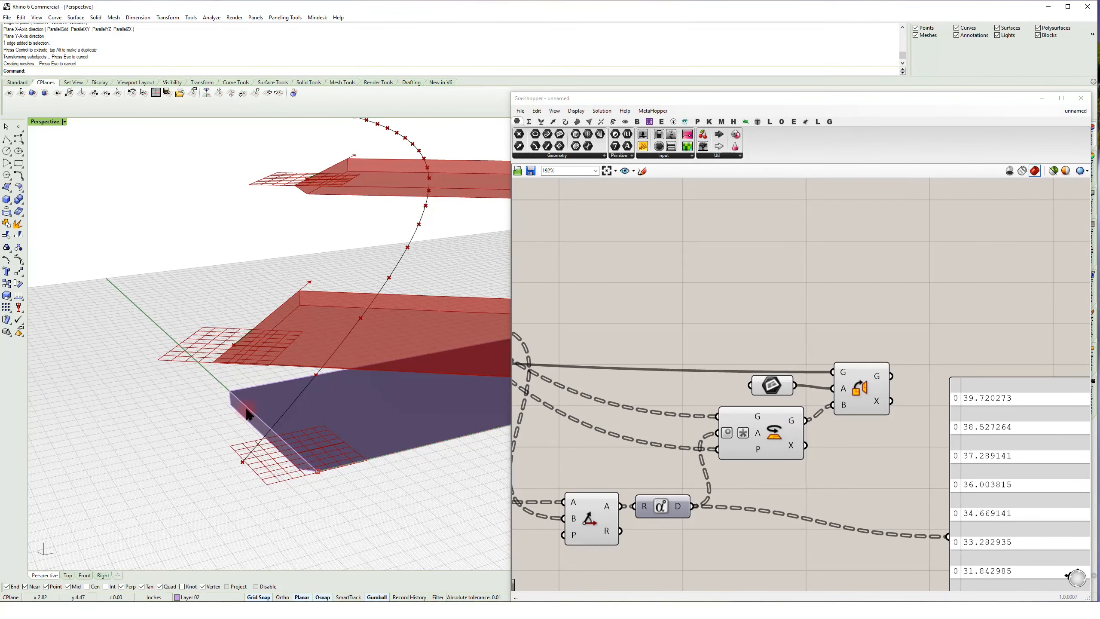
{"action": "key", "text": "Return"}
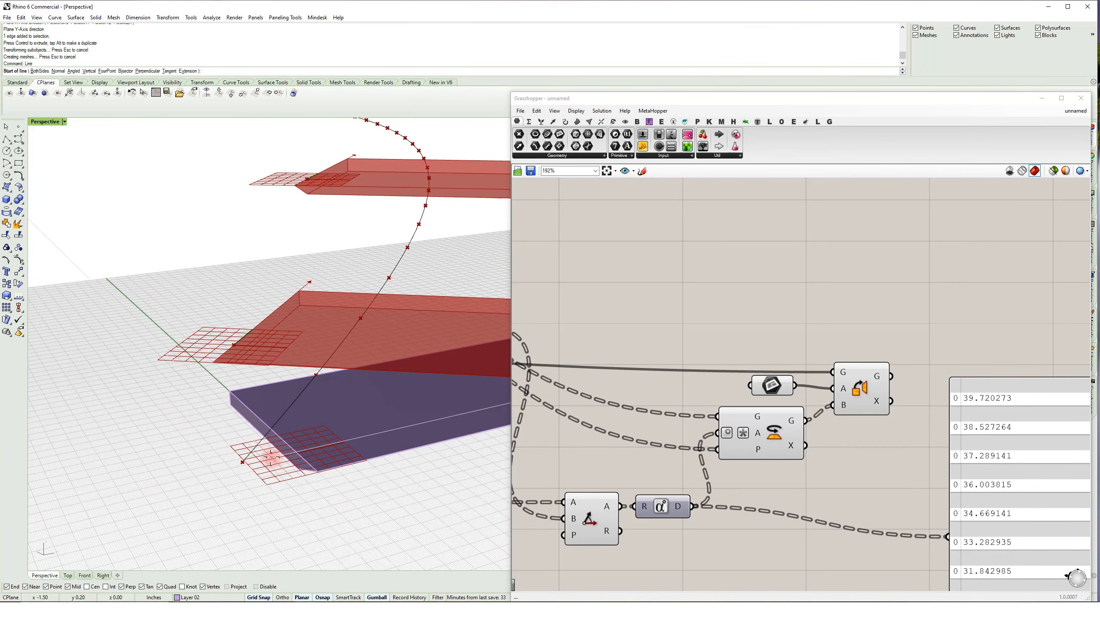
{"action": "right_click_drag", "start_coordinate": [327, 449], "coordinate": [375, 451]}
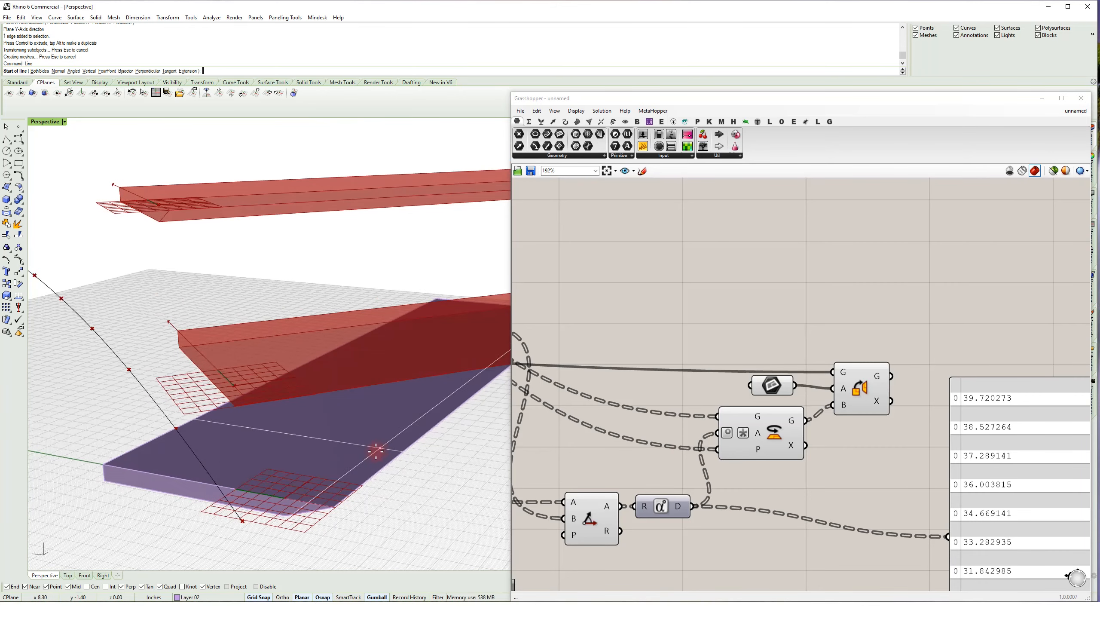
{"action": "left_click", "coordinate": [284, 500]}
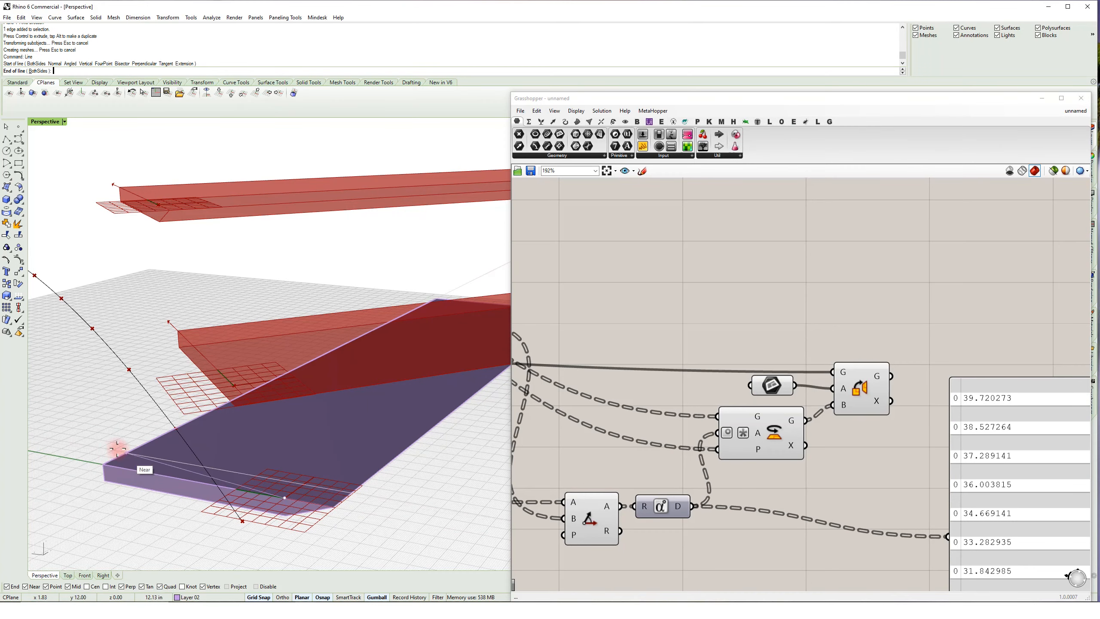
{"action": "left_click", "coordinate": [103, 469]}
{"action": "left_click", "coordinate": [166, 483]}
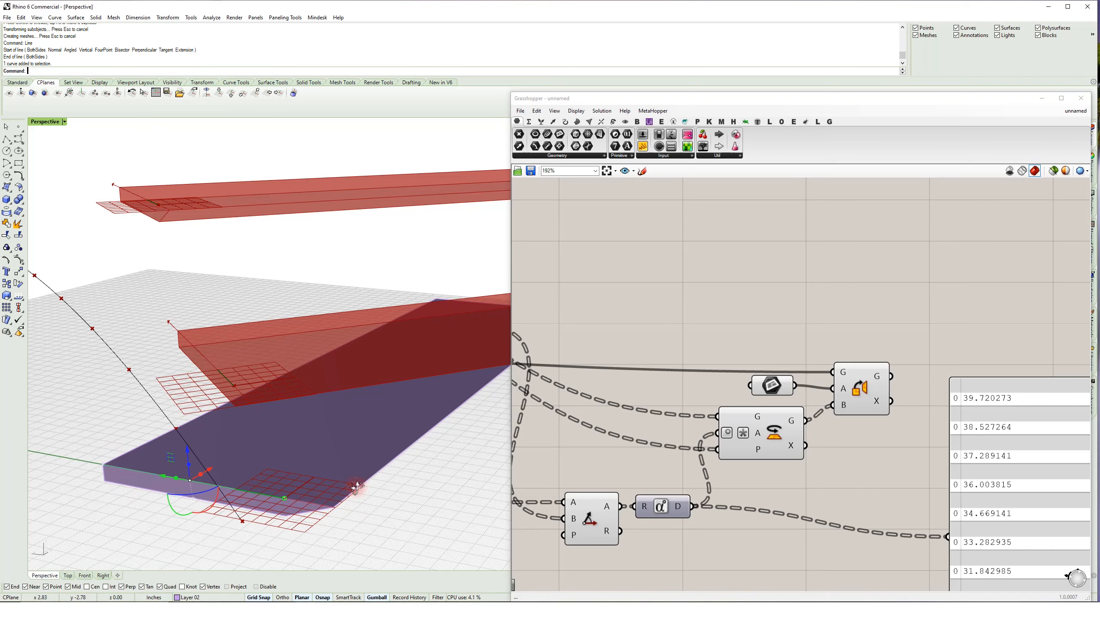
- Add a Curve parameter to the Grasshopper definition and reference the new line in it as a single curve
{"action": "right_click_drag", "start_coordinate": [357, 486], "coordinate": [332, 484]}
{"action": "right_click_drag", "start_coordinate": [713, 315], "coordinate": [852, 299]}
{"action": "scroll", "coordinate": [836, 301], "scroll_direction": "down", "scroll_amount": 5}
{"action": "right_click_drag", "start_coordinate": [771, 311], "coordinate": [988, 343]}
{"action": "right_click_drag", "start_coordinate": [644, 344], "coordinate": [703, 357]}
{"action": "scroll", "coordinate": [708, 332], "scroll_direction": "up", "scroll_amount": 2}
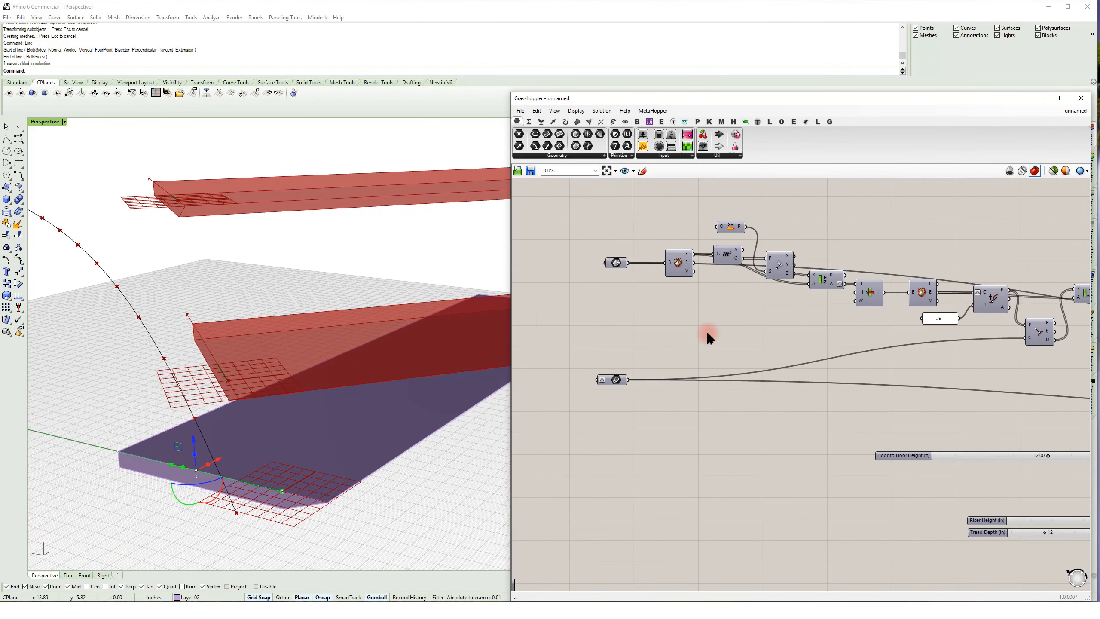
{"action": "scroll", "coordinate": [708, 334], "scroll_direction": "up", "scroll_amount": 1}
{"action": "left_click_drag", "start_coordinate": [640, 317], "coordinate": [640, 320]}
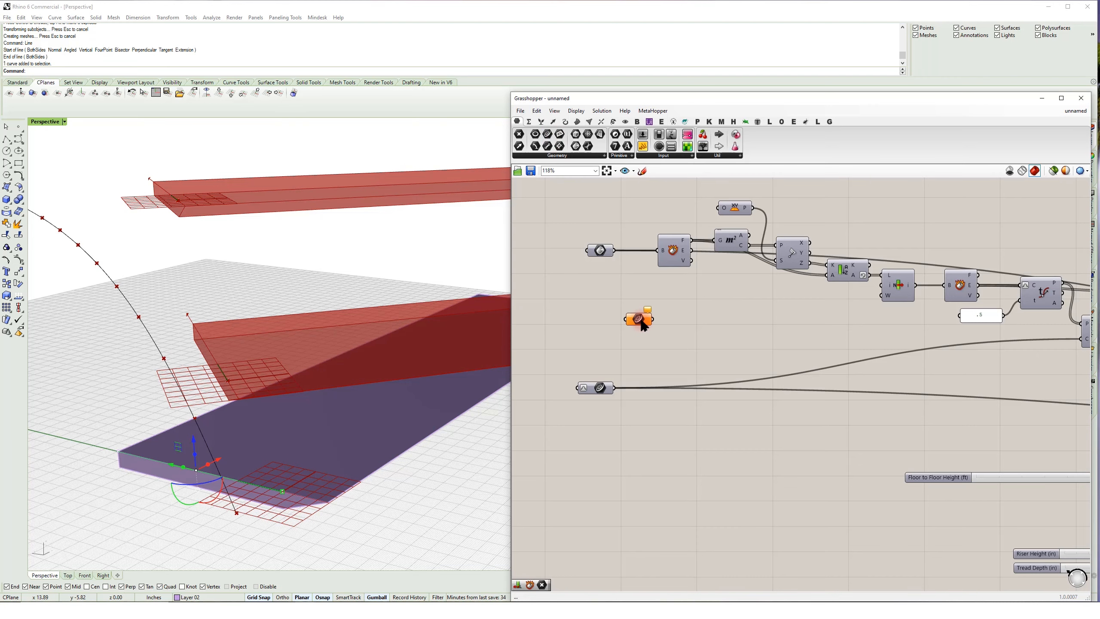
{"action": "right_click", "coordinate": [641, 323]}
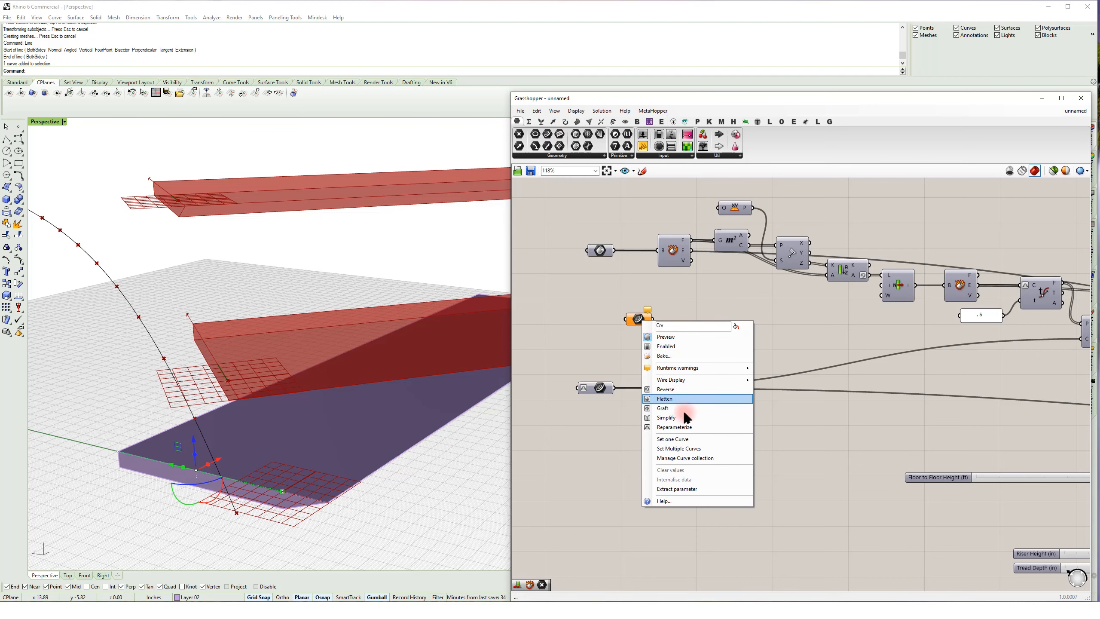
{"action": "left_click", "coordinate": [683, 439]}
- Move the Curve parameter beside the Length component and connect it to Length's C input
{"action": "scroll", "coordinate": [629, 331], "scroll_direction": "down", "scroll_amount": 3}
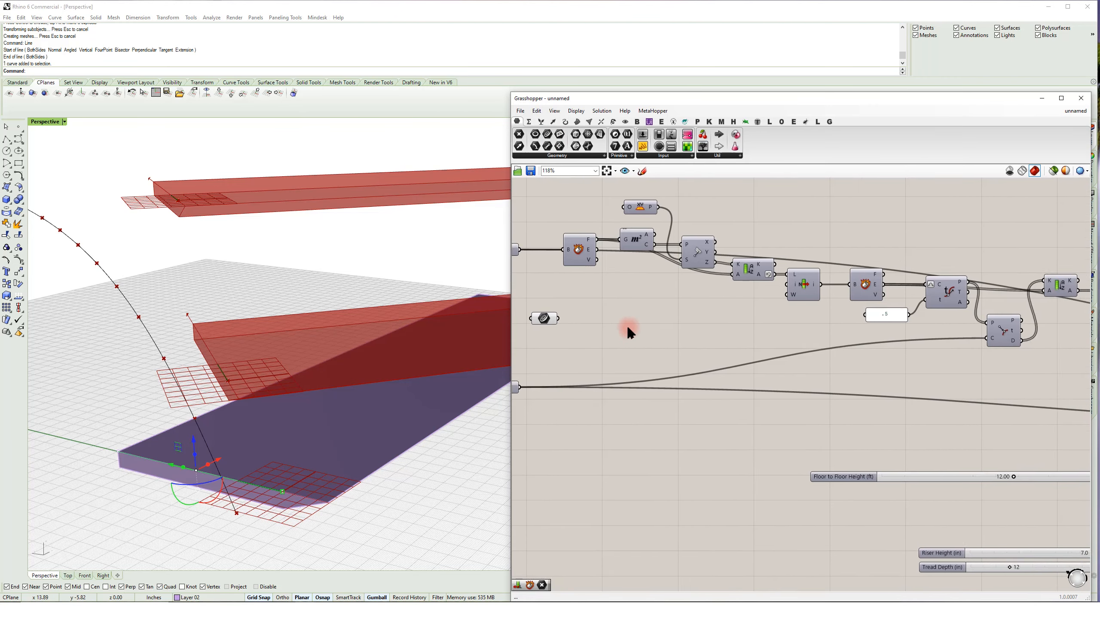
{"action": "left_click_drag", "start_coordinate": [567, 329], "coordinate": [921, 293]}
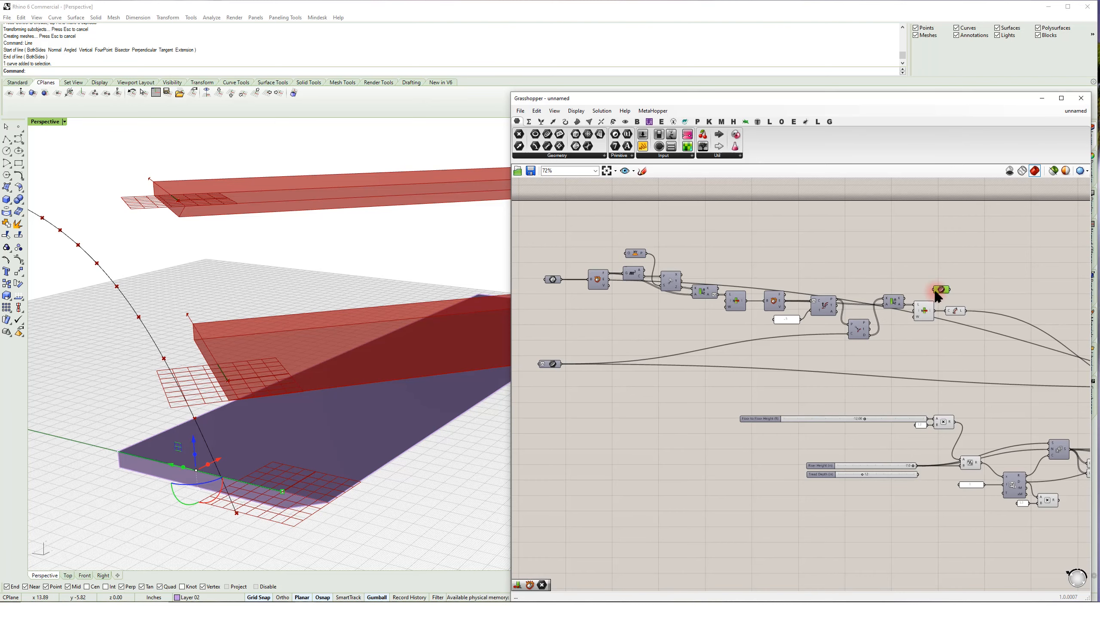
{"action": "scroll", "coordinate": [922, 292], "scroll_direction": "up", "scroll_amount": 5}
{"action": "left_click_drag", "start_coordinate": [984, 344], "coordinate": [956, 295]}
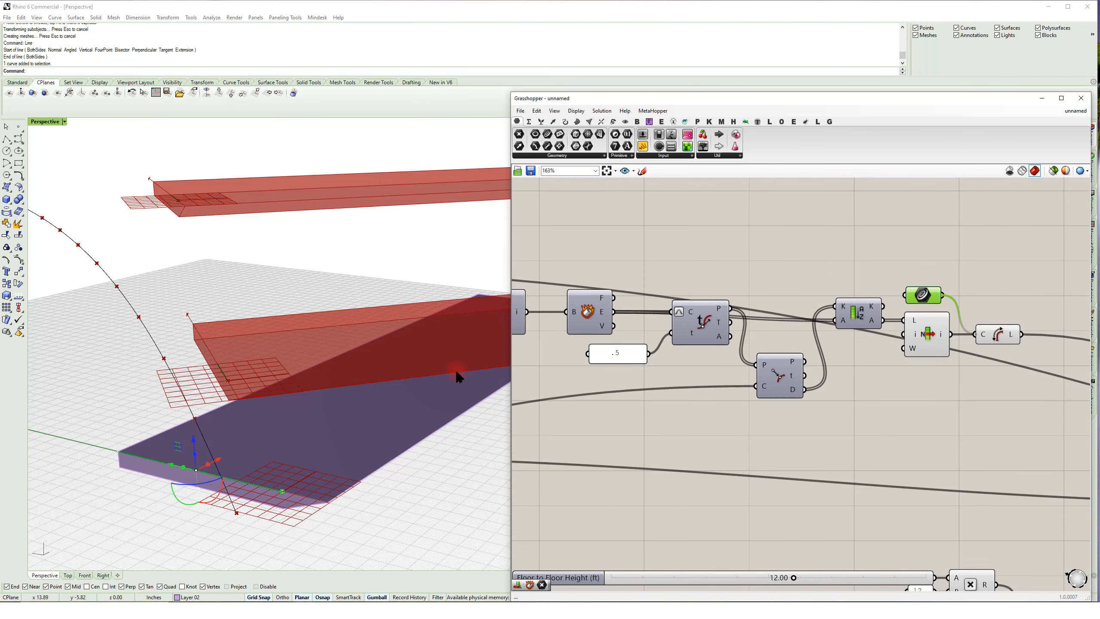
- Shorten the line to about 10.6 inches with a one-dimensional scale based at the slab's outer corner
{"action": "right_click_drag", "start_coordinate": [233, 355], "coordinate": [331, 408]}
{"action": "scroll", "coordinate": [136, 498], "scroll_direction": "down", "scroll_amount": 3}
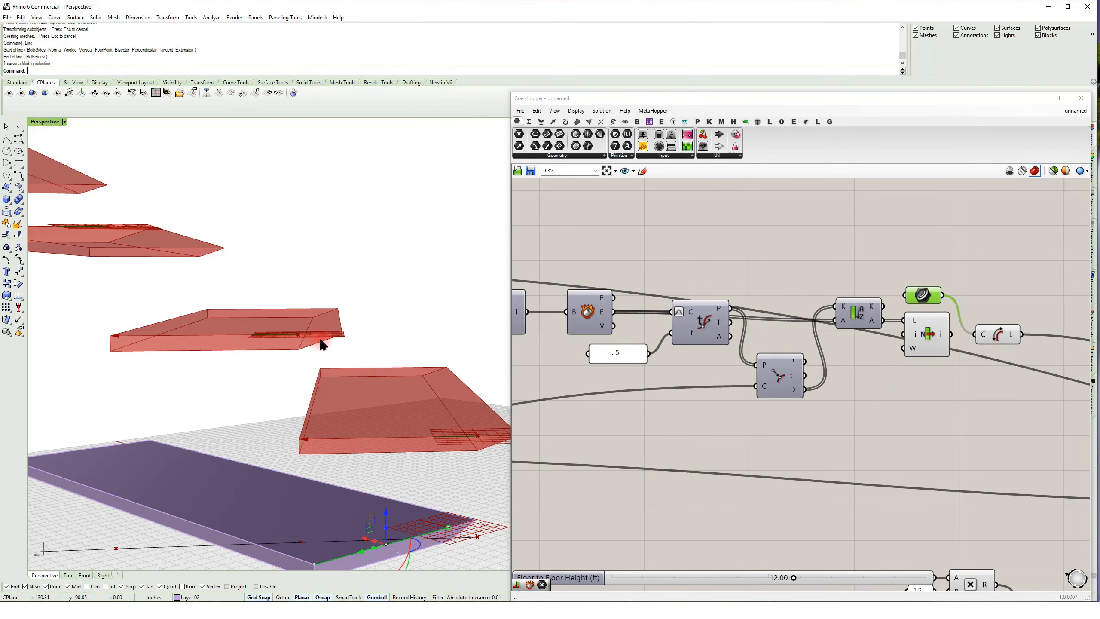
{"action": "right_click_drag", "start_coordinate": [323, 364], "coordinate": [360, 499]}
{"action": "scroll", "coordinate": [366, 507], "scroll_direction": "up", "scroll_amount": 5}
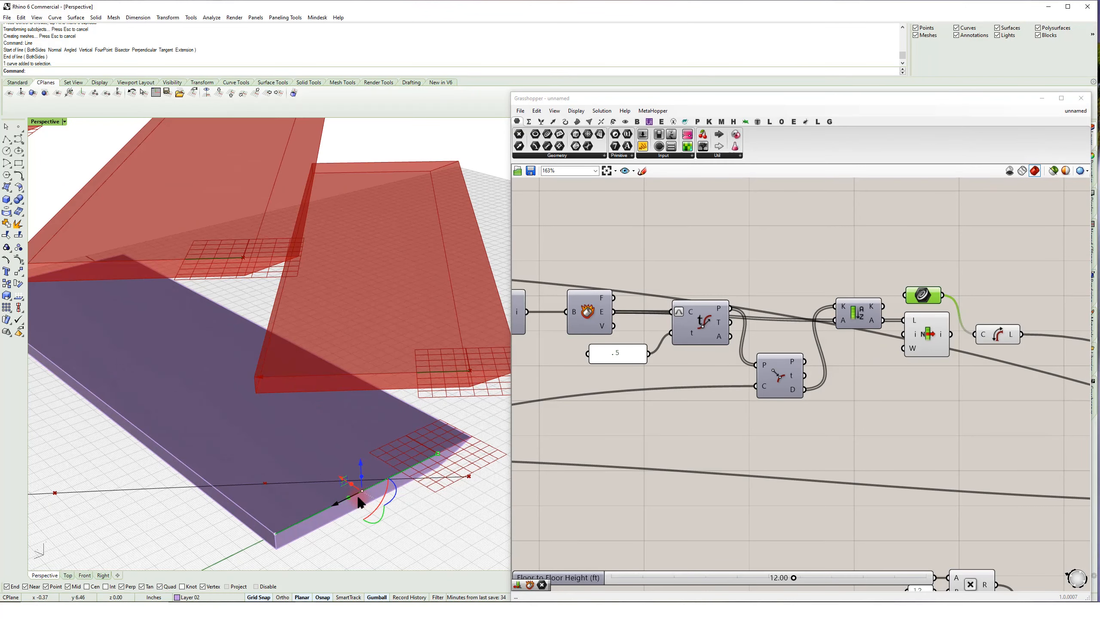
{"action": "middle_click", "coordinate": [326, 449]}
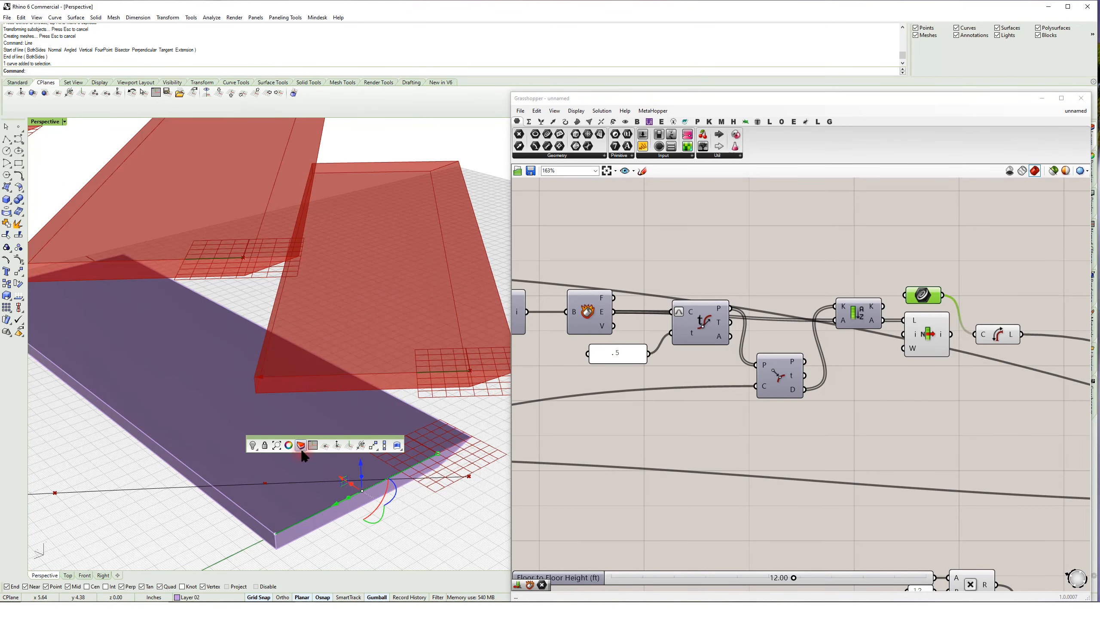
{"action": "left_click", "coordinate": [387, 447]}
{"action": "left_click", "coordinate": [276, 533]}
{"action": "left_click", "coordinate": [437, 454]}
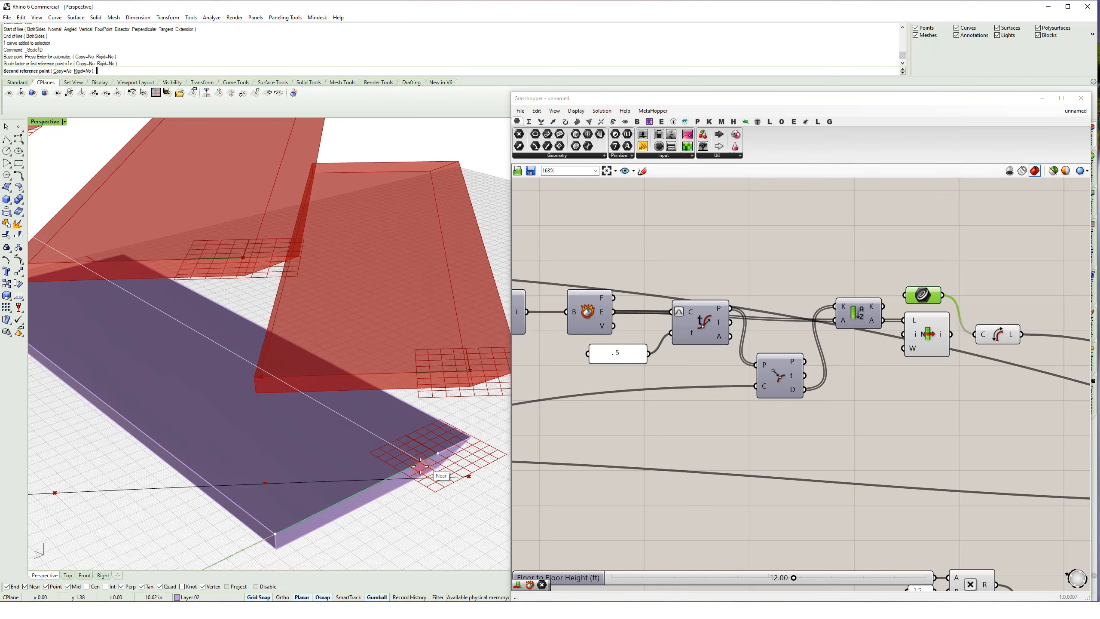
{"action": "left_click", "coordinate": [420, 463]}
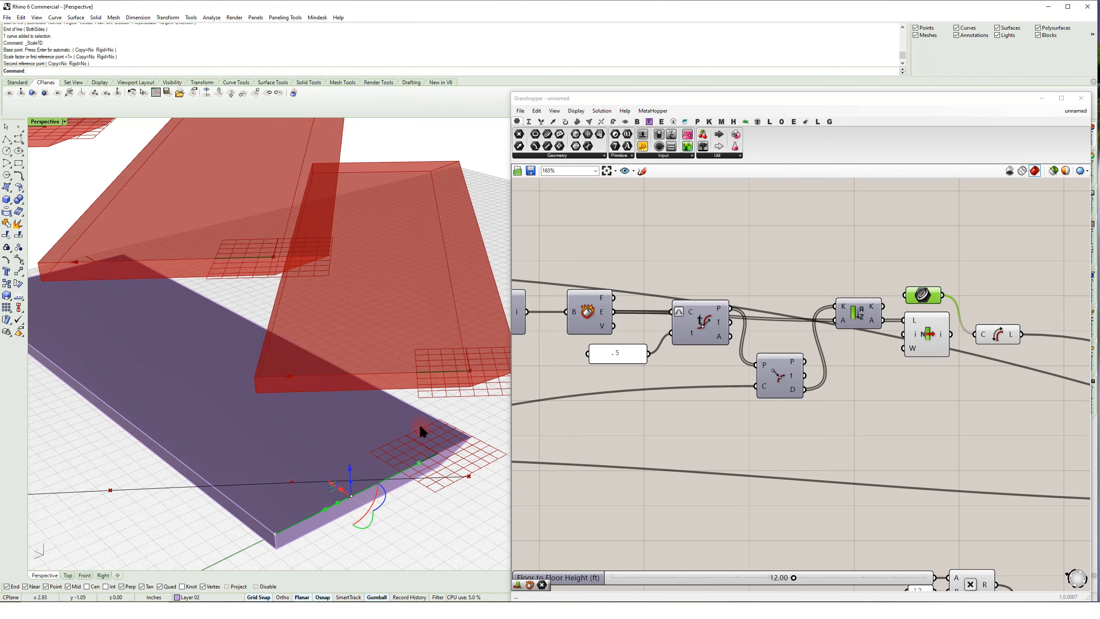
- Set the Riser Height slider to 6.0 inches
{"action": "scroll", "coordinate": [368, 342], "scroll_direction": "down", "scroll_amount": 3}
{"action": "right_click_drag", "start_coordinate": [353, 291], "coordinate": [388, 289]}
{"action": "scroll", "coordinate": [341, 298], "scroll_direction": "down", "scroll_amount": 3}
{"action": "right_click_drag", "start_coordinate": [705, 257], "coordinate": [582, 242]}
{"action": "scroll", "coordinate": [582, 242], "scroll_direction": "down", "scroll_amount": 4}
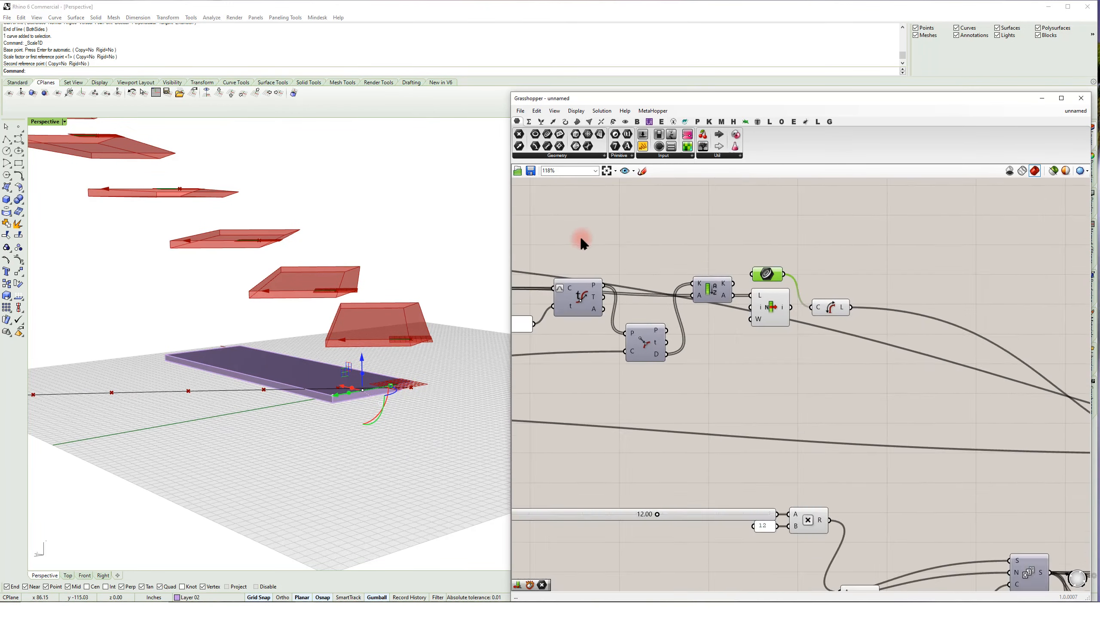
{"action": "scroll", "coordinate": [627, 411], "scroll_direction": "up", "scroll_amount": 3}
{"action": "right_click_drag", "start_coordinate": [711, 433], "coordinate": [822, 396]}
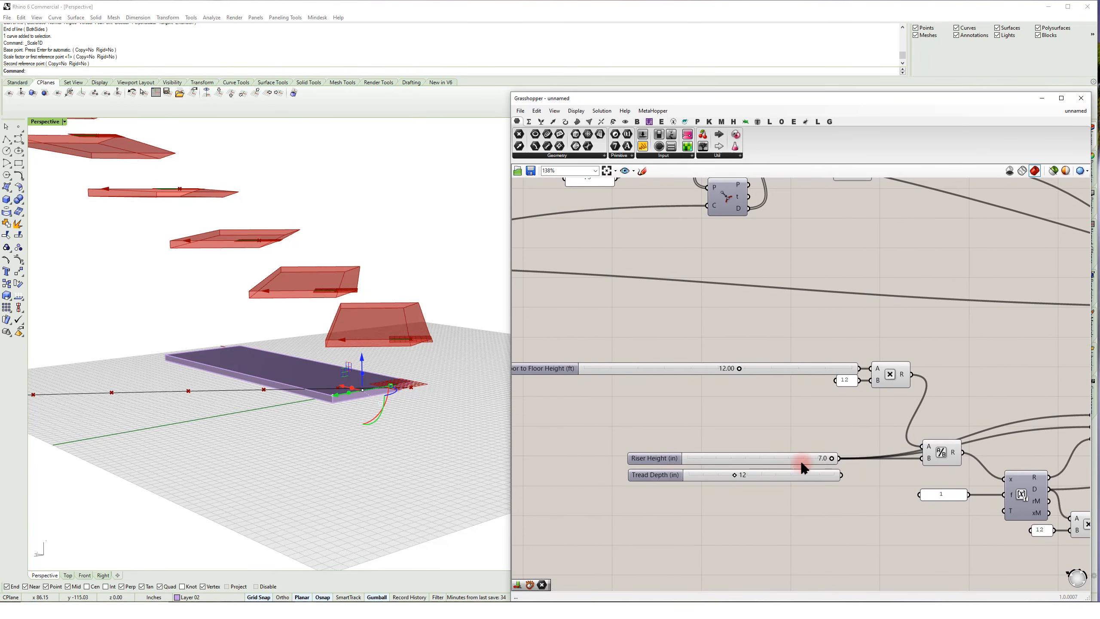
{"action": "double_click", "coordinate": [826, 459]}
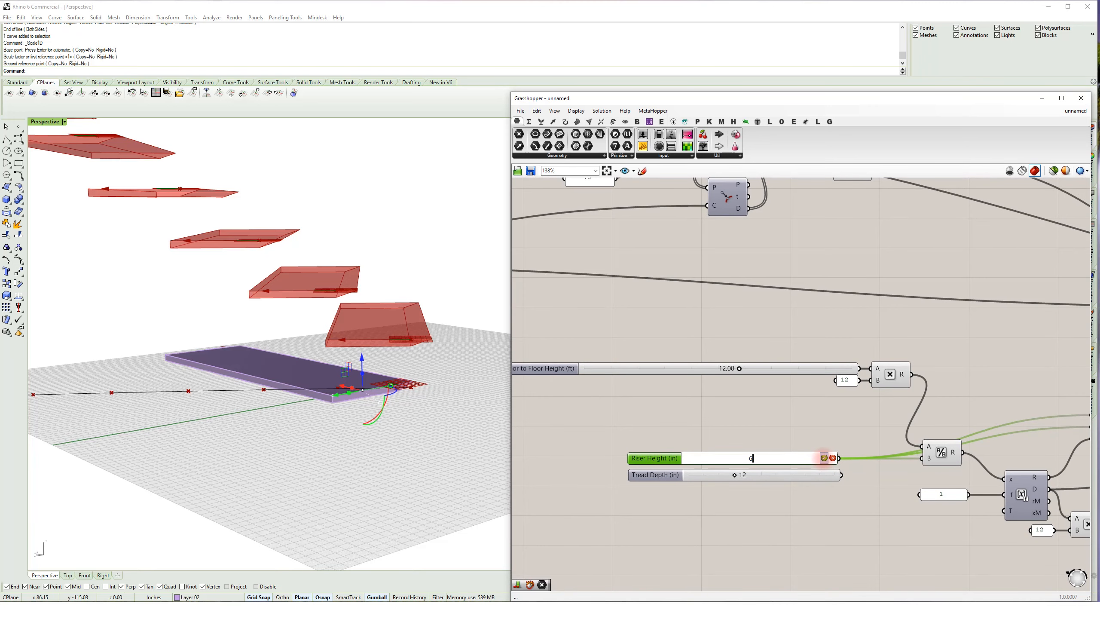
{"action": "key", "text": "Return"}
- Select the long path curve and move a far control point closer to the staircase
{"action": "right_click_drag", "start_coordinate": [352, 342], "coordinate": [279, 346]}
{"action": "scroll", "coordinate": [279, 346], "scroll_direction": "down", "scroll_amount": 8}
{"action": "right_click_drag", "start_coordinate": [246, 251], "coordinate": [356, 361]}
{"action": "scroll", "coordinate": [374, 387], "scroll_direction": "down", "scroll_amount": 6}
{"action": "left_click", "coordinate": [369, 335]}
{"action": "scroll", "coordinate": [368, 336], "scroll_direction": "down", "scroll_amount": 3}
{"action": "scroll", "coordinate": [367, 332], "scroll_direction": "down", "scroll_amount": 2}
{"action": "left_click_drag", "start_coordinate": [194, 308], "coordinate": [422, 326]}
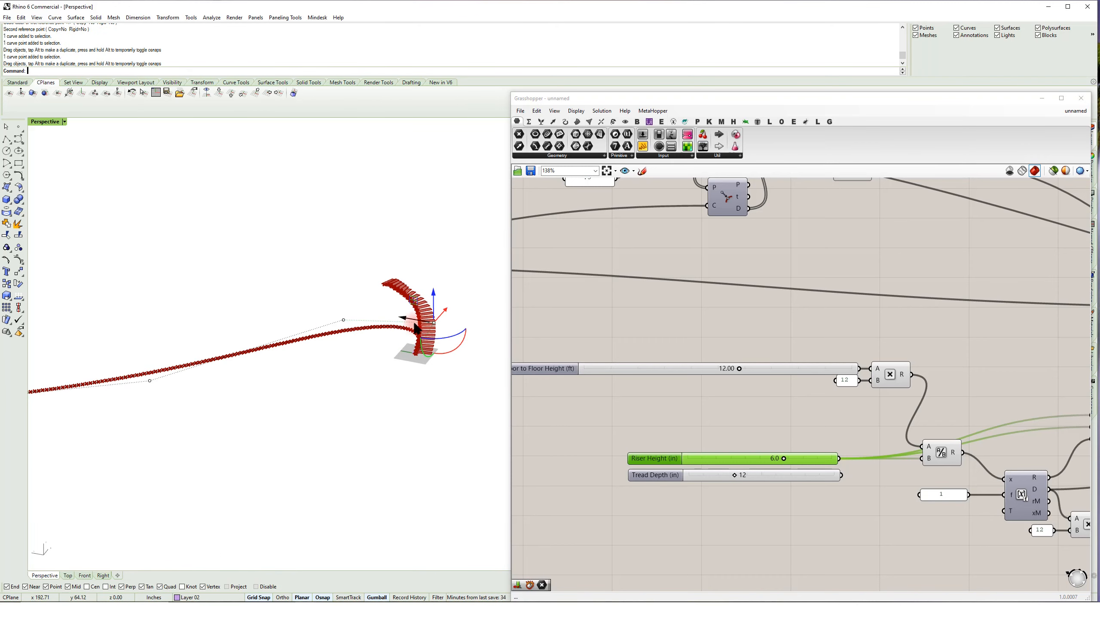
- Reselect the path curve's far control points and move them inward to shorten and bend its long tail
{"action": "scroll", "coordinate": [332, 339], "scroll_direction": "down", "scroll_amount": 4}
{"action": "left_click_drag", "start_coordinate": [73, 357], "coordinate": [235, 386]}
{"action": "key", "text": "Escape"}
{"action": "key", "text": "Escape"}
{"action": "left_click", "coordinate": [126, 375]}
{"action": "left_click_drag", "start_coordinate": [87, 352], "coordinate": [228, 386]}
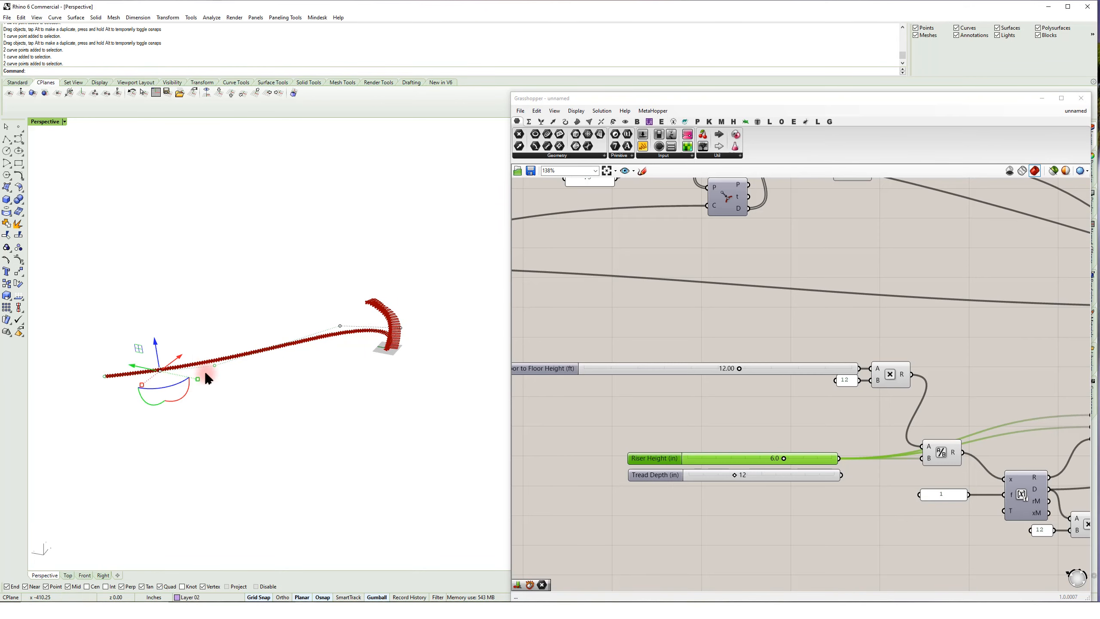
{"action": "right_click_drag", "start_coordinate": [204, 364], "coordinate": [202, 423]}
{"action": "left_click_drag", "start_coordinate": [178, 351], "coordinate": [403, 300]}
{"action": "scroll", "coordinate": [330, 294], "scroll_direction": "up", "scroll_amount": 2}
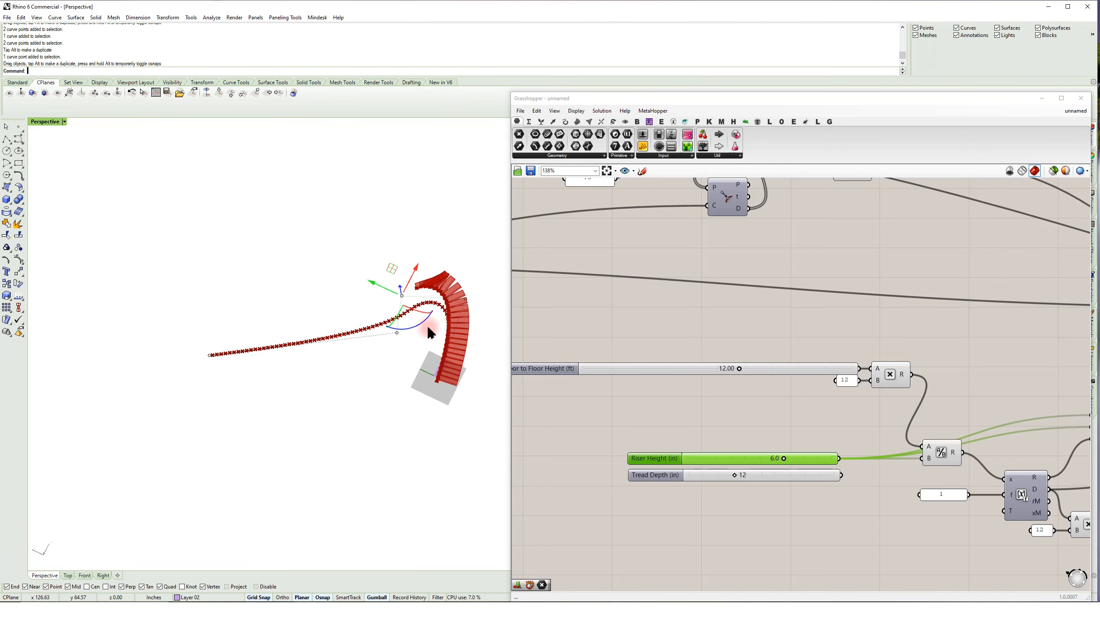
{"action": "scroll", "coordinate": [430, 333], "scroll_direction": "up", "scroll_amount": 2}
{"action": "left_click_drag", "start_coordinate": [103, 369], "coordinate": [332, 203]}
- Move the path curve's remaining control points to refine the staircase's sweep, and clear the selection
{"action": "right_click_drag", "start_coordinate": [370, 306], "coordinate": [234, 295]}
{"action": "right_click_drag", "start_coordinate": [323, 318], "coordinate": [273, 333]}
{"action": "left_click_drag", "start_coordinate": [419, 313], "coordinate": [472, 318]}
{"action": "left_click_drag", "start_coordinate": [319, 285], "coordinate": [417, 262]}
{"action": "scroll", "coordinate": [415, 285], "scroll_direction": "up", "scroll_amount": 4}
{"action": "left_click_drag", "start_coordinate": [257, 267], "coordinate": [227, 301]}
{"action": "left_click_drag", "start_coordinate": [347, 200], "coordinate": [258, 255]}
{"action": "right_click_drag", "start_coordinate": [394, 302], "coordinate": [289, 386]}
{"action": "key", "text": "Escape"}
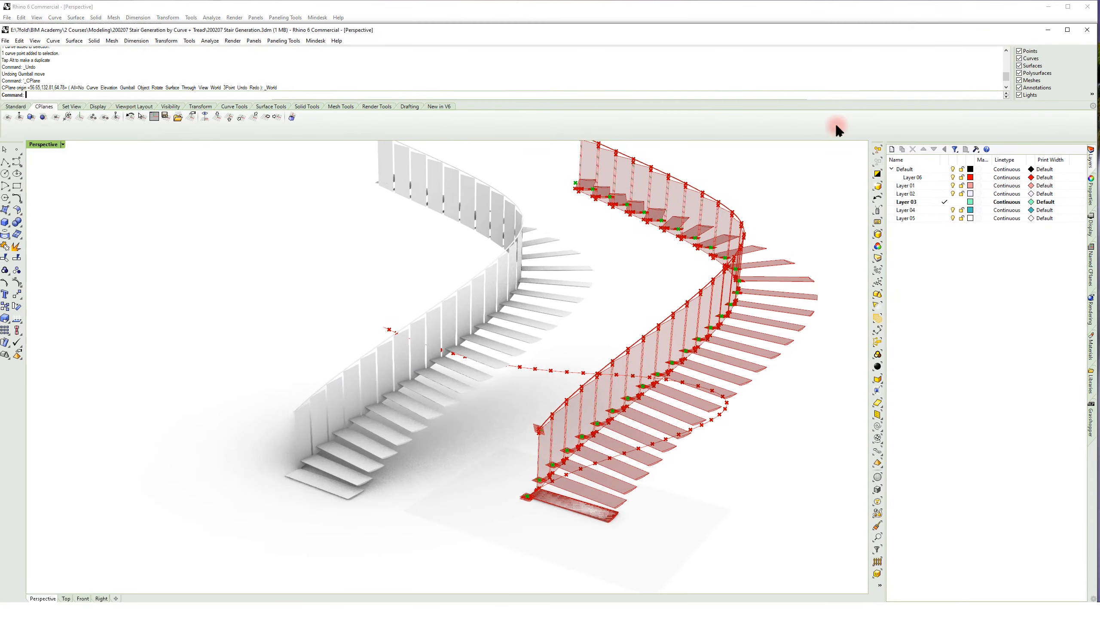
- Examine the shaped tread ends of the finished reference staircase, and minimize that Rhino window
{"action": "right_click_drag", "start_coordinate": [658, 297], "coordinate": [669, 288]}
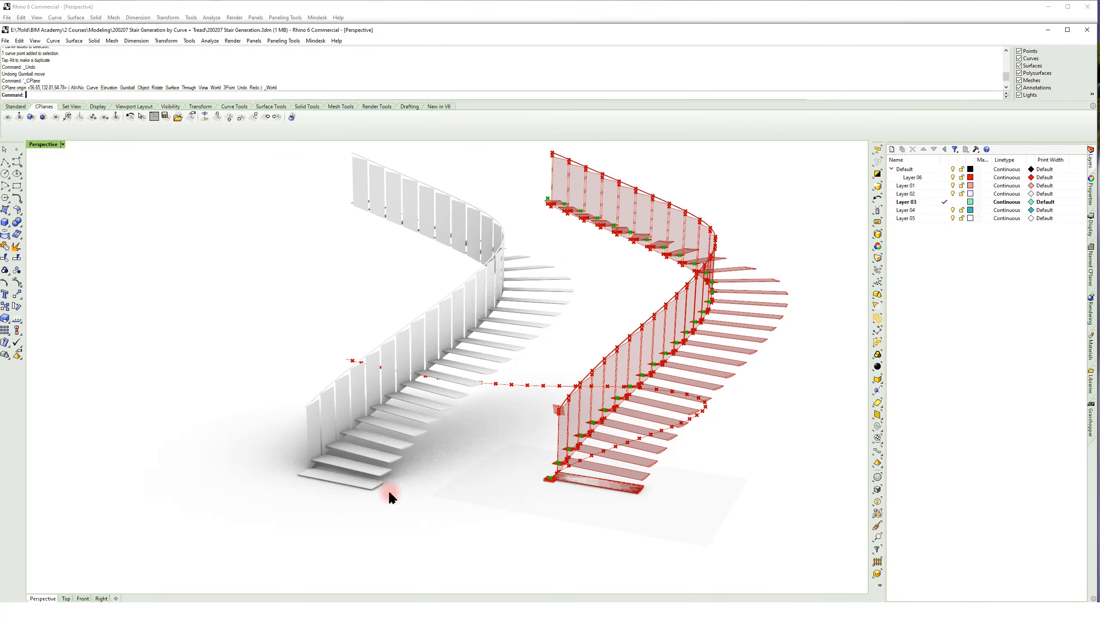
{"action": "scroll", "coordinate": [346, 468], "scroll_direction": "up", "scroll_amount": 10}
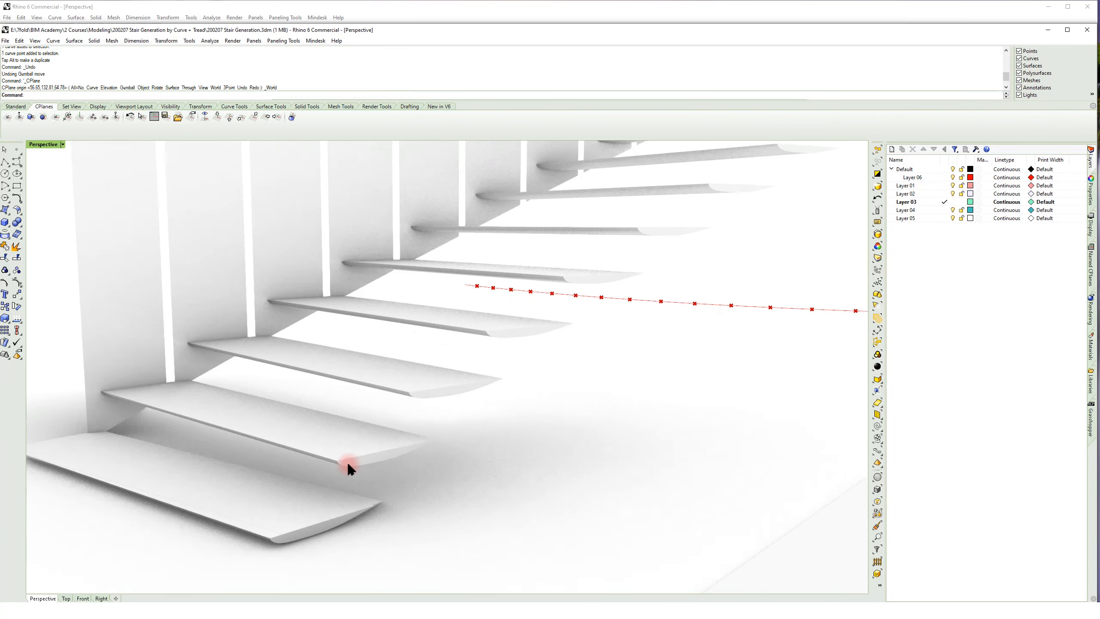
{"action": "scroll", "coordinate": [347, 461], "scroll_direction": "down", "scroll_amount": 5}
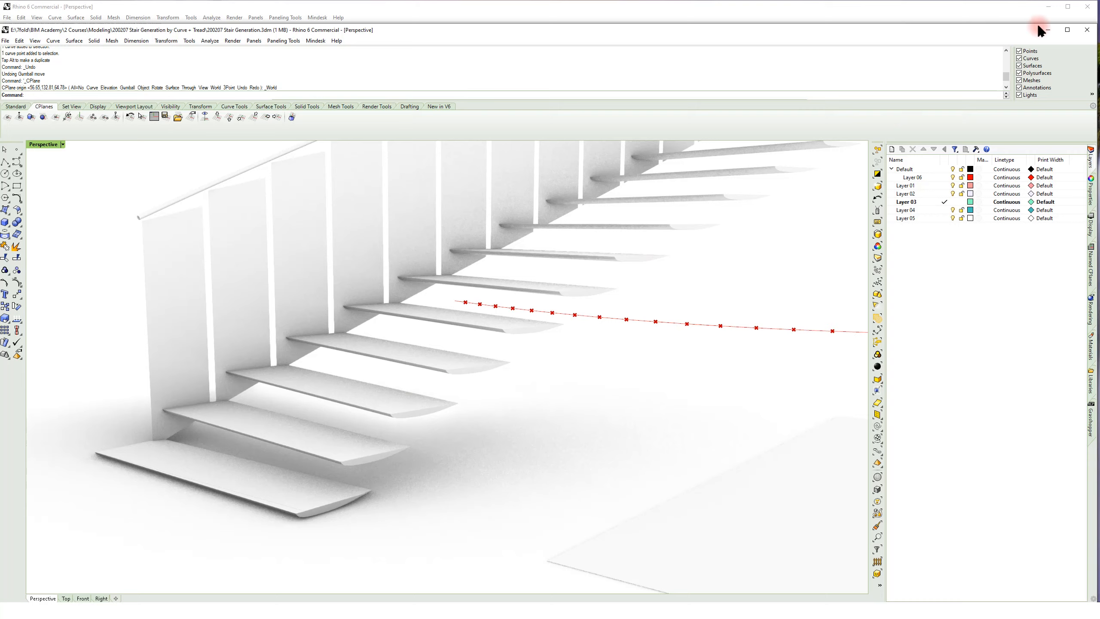
{"action": "left_click", "coordinate": [1048, 31]}
- Try to align the construction plane to the base slab's short end face using the CPlane Object option
{"action": "scroll", "coordinate": [394, 429], "scroll_direction": "up", "scroll_amount": 8}
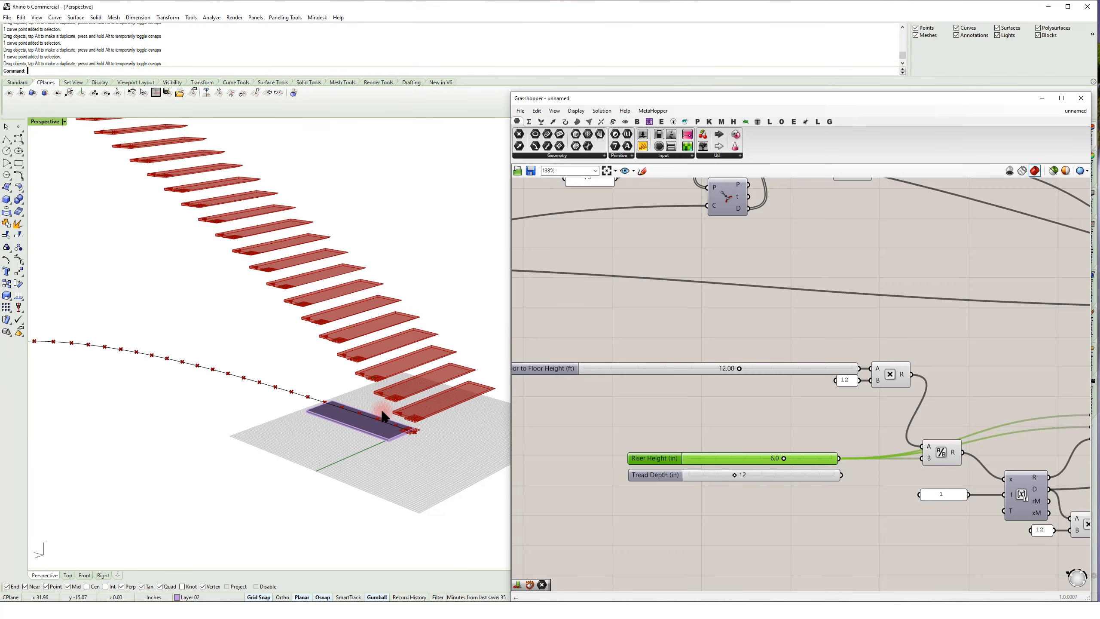
{"action": "right_click_drag", "start_coordinate": [397, 431], "coordinate": [269, 451]}
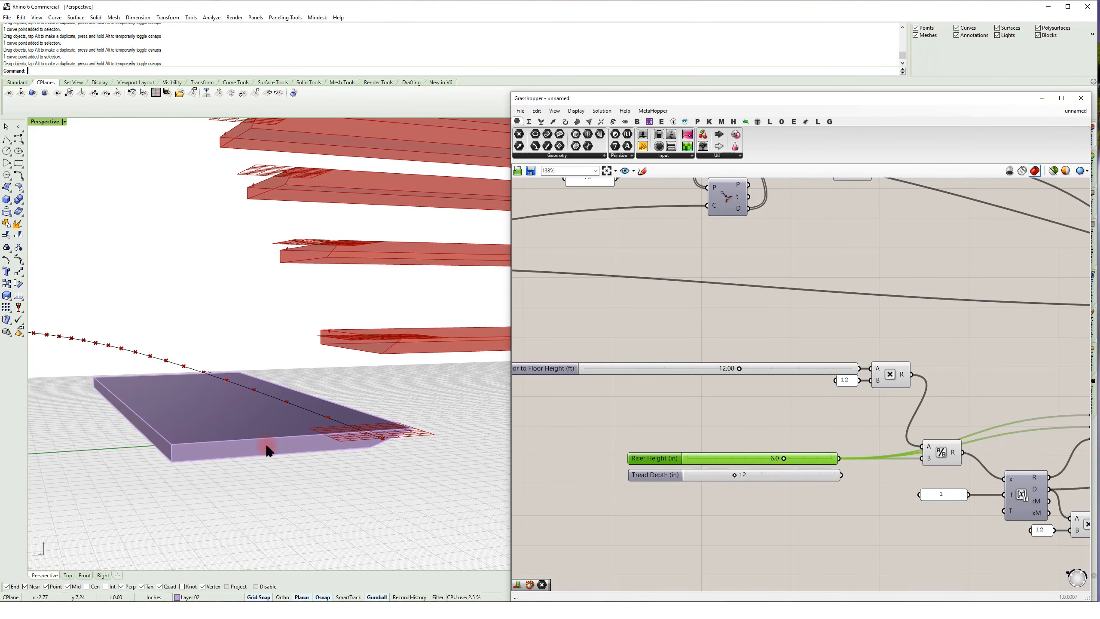
{"action": "left_click", "coordinate": [200, 455], "text": "ctrl+shift"}
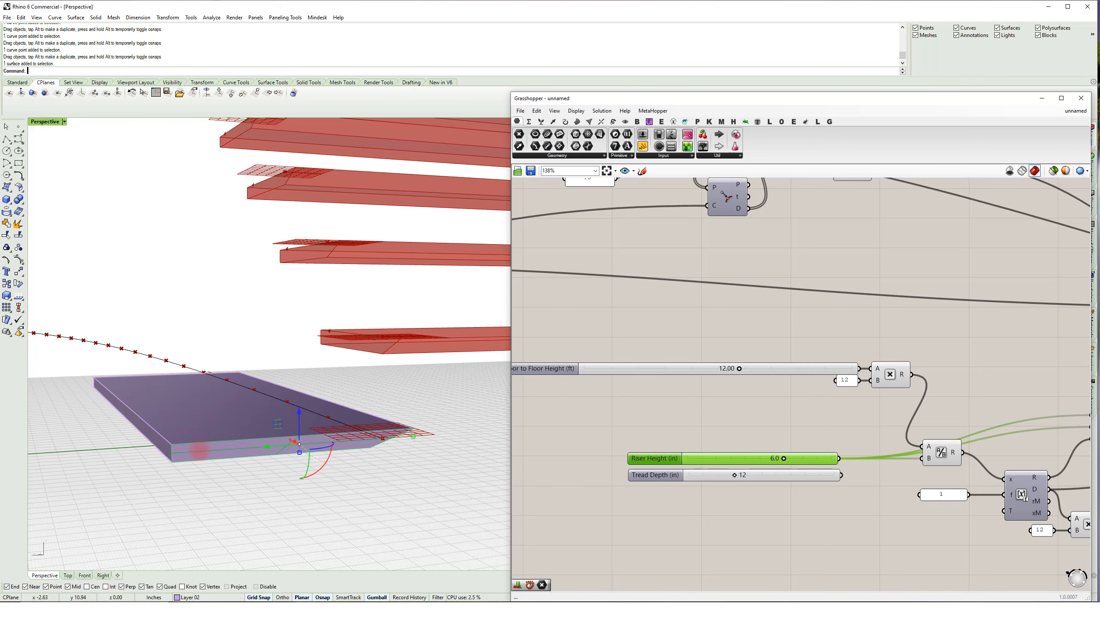
{"action": "left_click", "coordinate": [32, 93]}
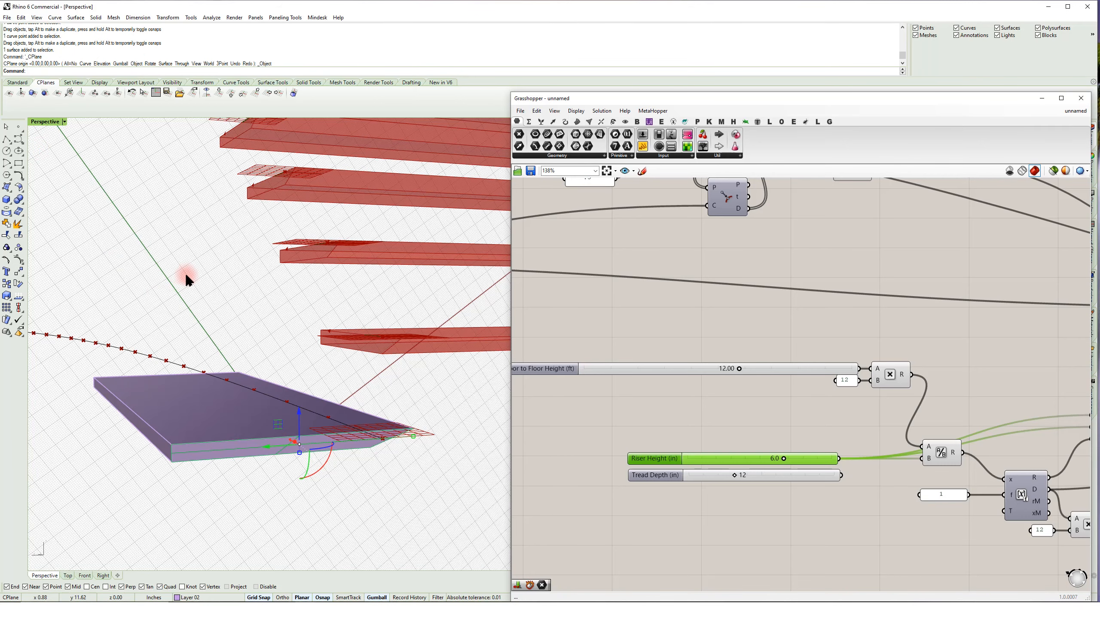
{"action": "left_click", "coordinate": [204, 237]}
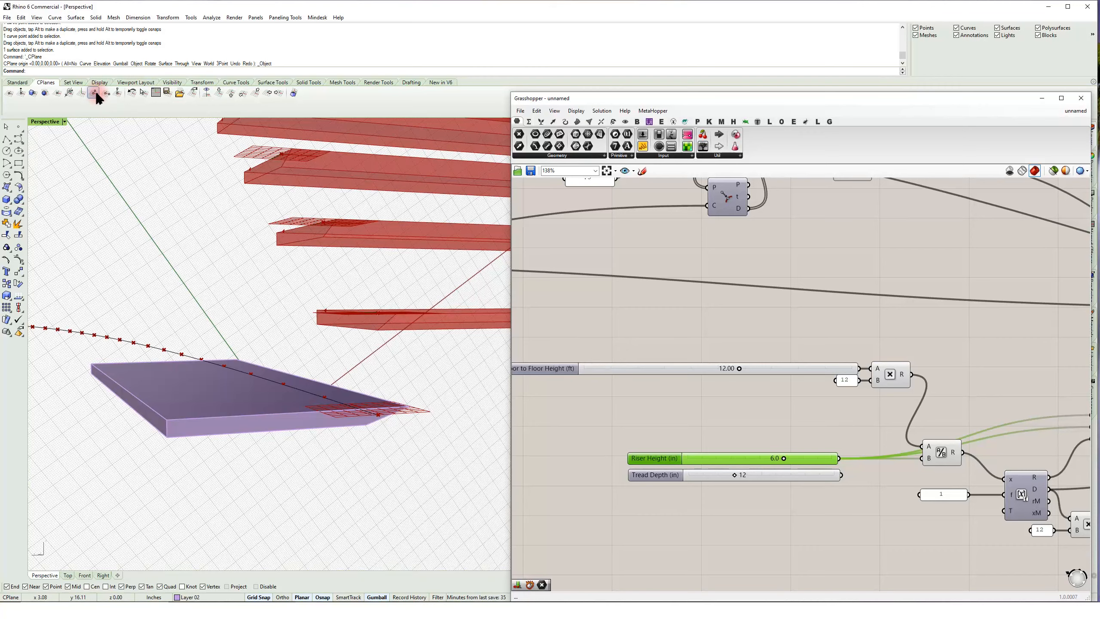
- Set a three-point construction plane on the slab's end face, with its origin at the lower corner and Y pointing up
{"action": "left_click", "coordinate": [95, 93]}
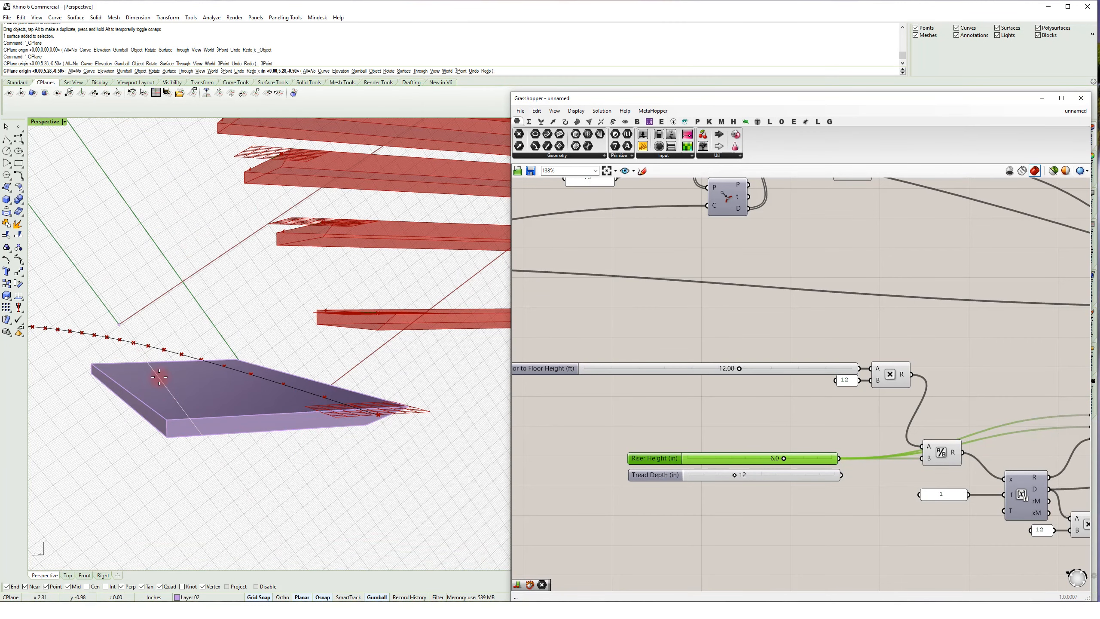
{"action": "left_click", "coordinate": [168, 436]}
{"action": "left_click", "coordinate": [187, 437]}
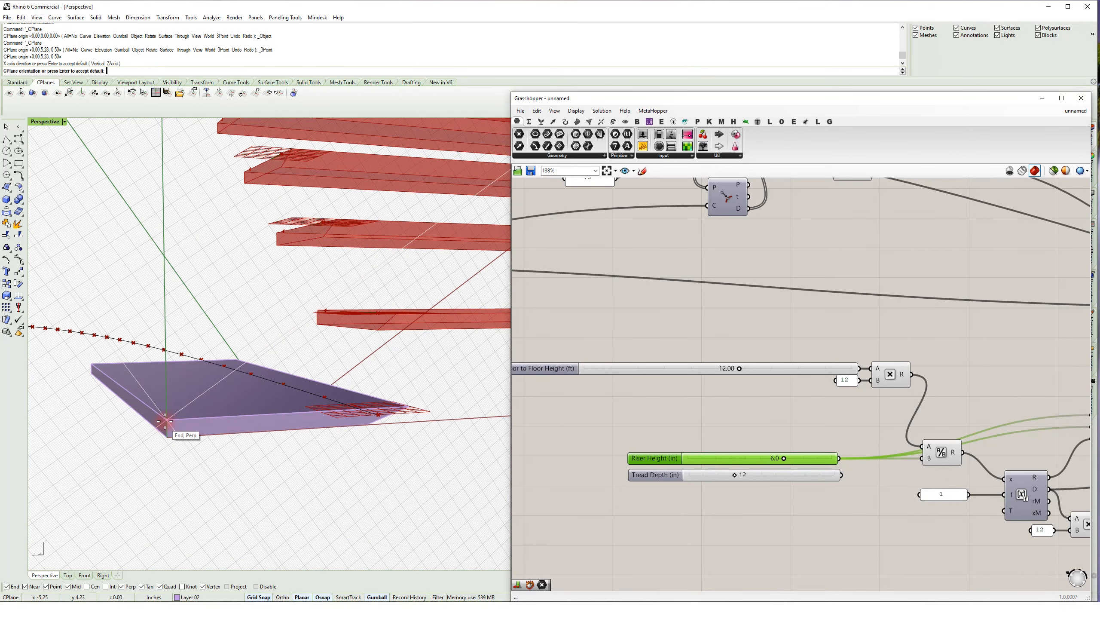
{"action": "left_click", "coordinate": [167, 420]}
- Start a control-point curve with object snaps disabled and grid snap turned off
{"action": "scroll", "coordinate": [206, 426], "scroll_direction": "up", "scroll_amount": 2}
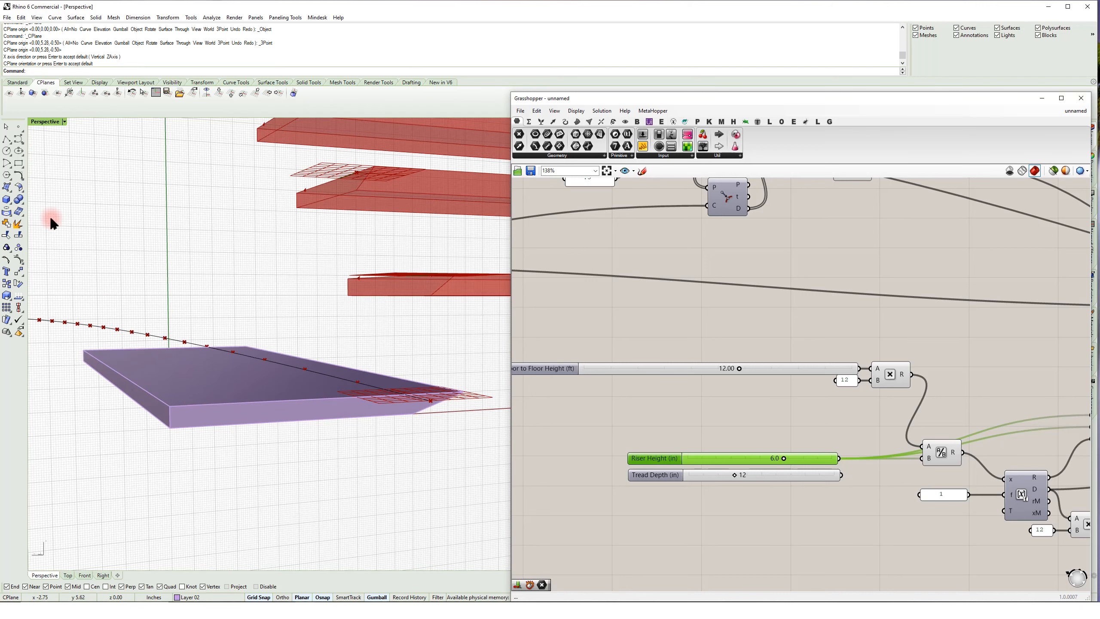
{"action": "left_click", "coordinate": [18, 139]}
{"action": "scroll", "coordinate": [159, 433], "scroll_direction": "up", "scroll_amount": 2}
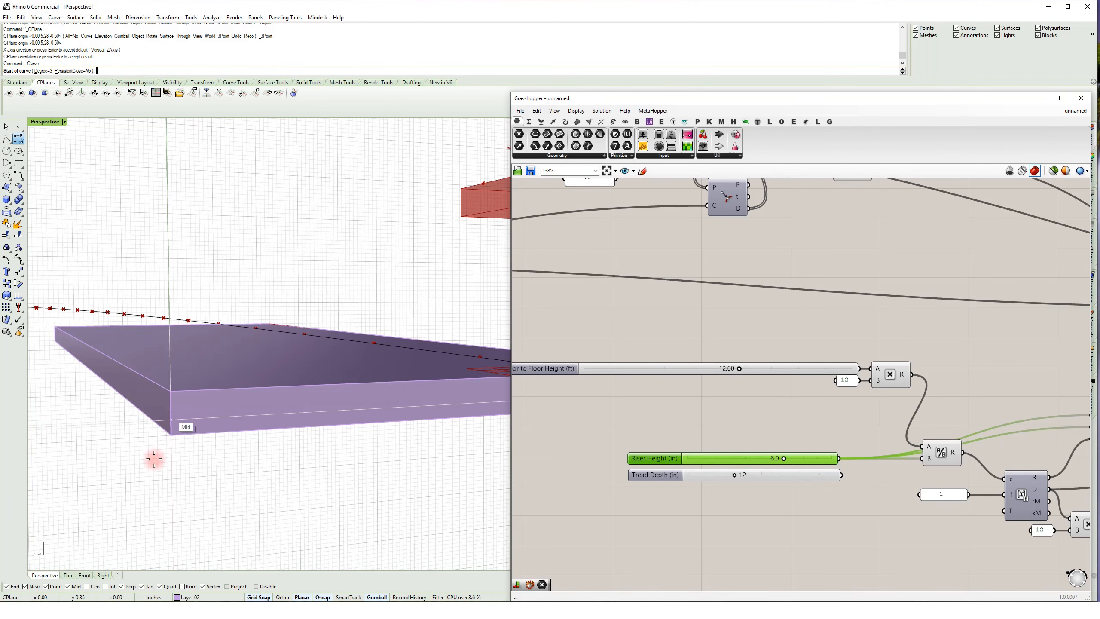
{"action": "left_click", "coordinate": [256, 586]}
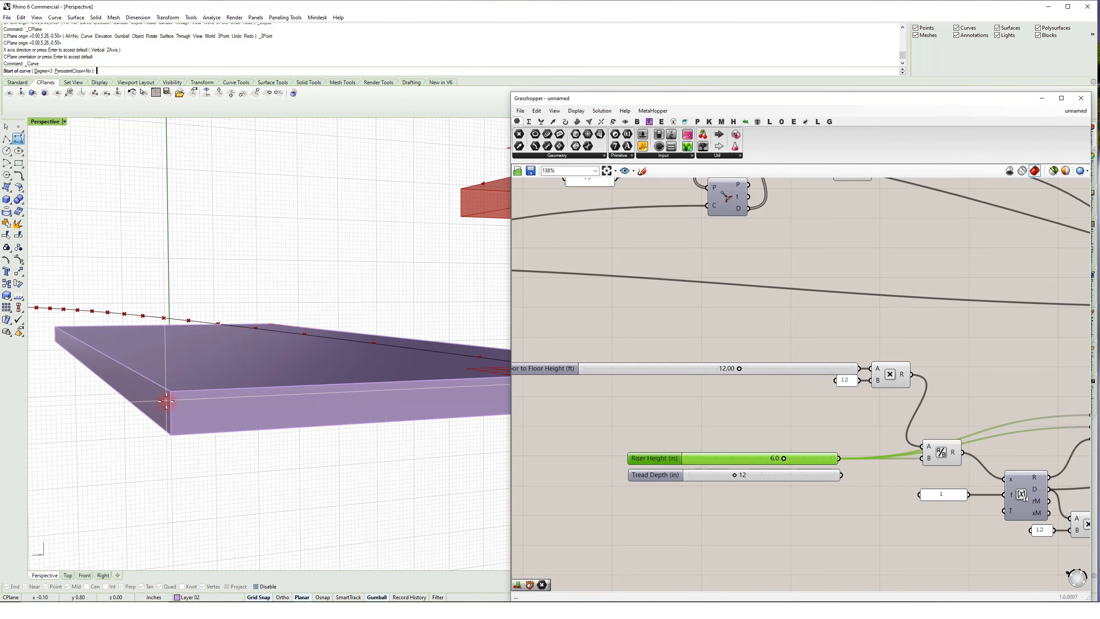
{"action": "left_click", "coordinate": [259, 598]}
- Draw a five-point sagging curve across the slab's end face, from its near vertical edge to the far upper corner
{"action": "left_click", "coordinate": [167, 400]}
{"action": "right_click", "coordinate": [80, 229]}
{"action": "right_click", "coordinate": [81, 230]}
{"action": "left_click", "coordinate": [164, 398]}
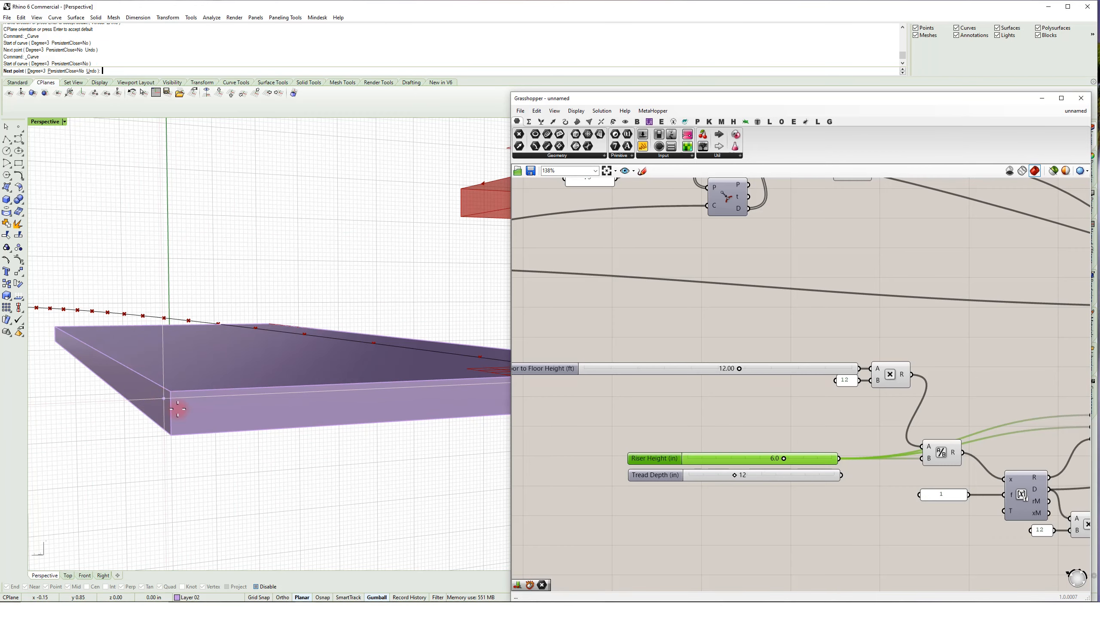
{"action": "right_click_drag", "start_coordinate": [269, 423], "coordinate": [152, 429]}
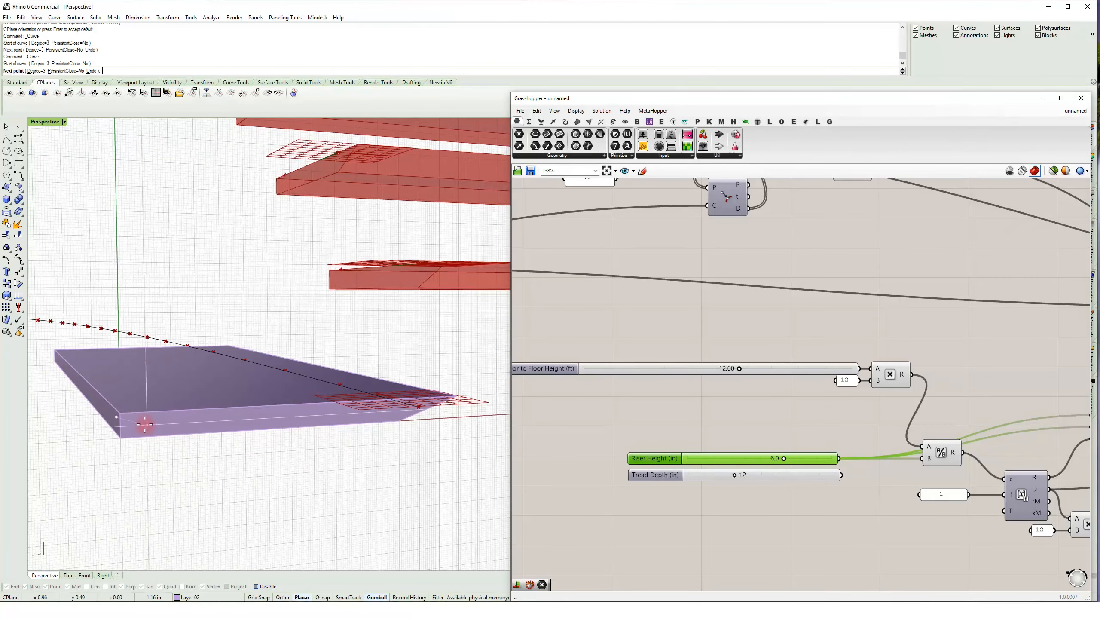
{"action": "left_click", "coordinate": [154, 432]}
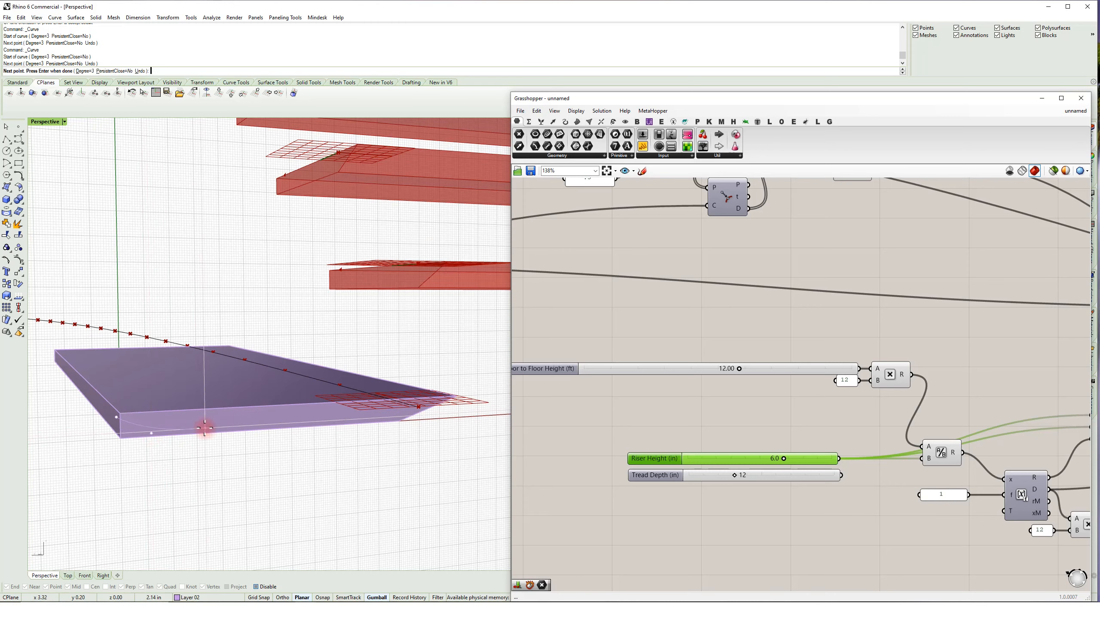
{"action": "left_click", "coordinate": [295, 421]}
{"action": "left_click", "coordinate": [391, 404]}
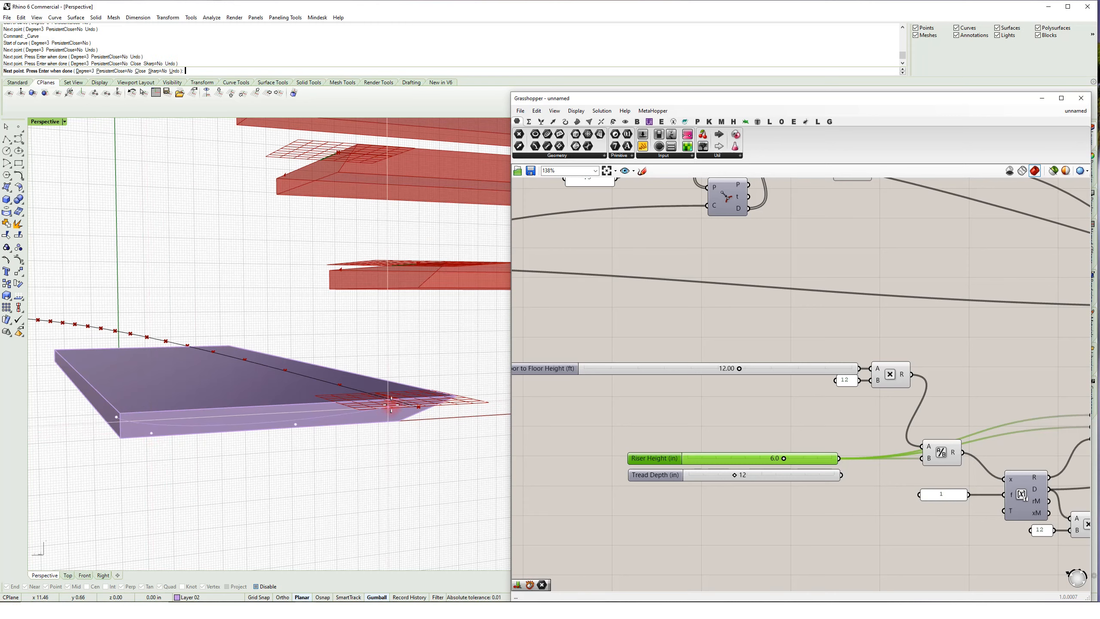
{"action": "key", "text": "alt"}
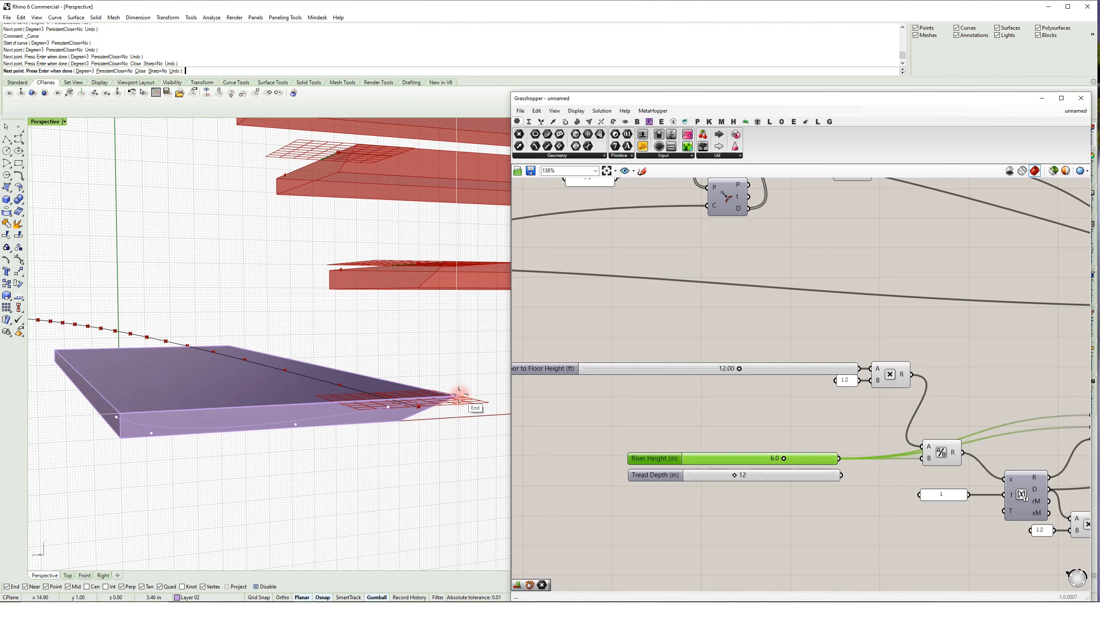
{"action": "left_click", "coordinate": [460, 395]}
{"action": "right_click", "coordinate": [446, 404]}
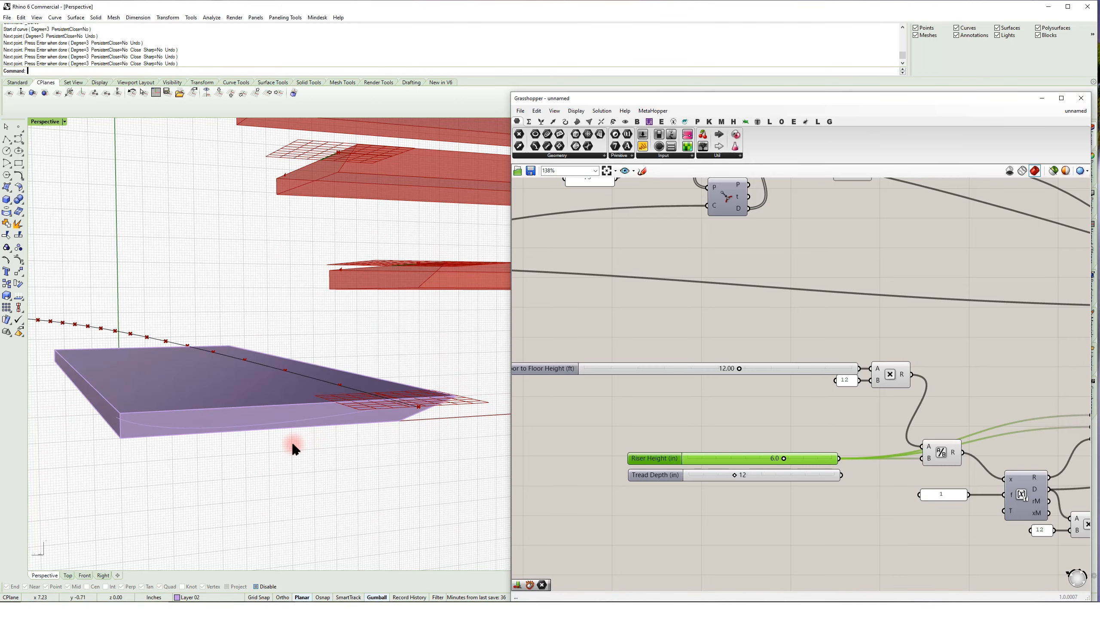
- Select the profile curve and move it slightly outward, away from the slab's end face
{"action": "right_click_drag", "start_coordinate": [310, 428], "coordinate": [336, 439], "text": "shift"}
{"action": "right_click_drag", "start_coordinate": [263, 446], "coordinate": [278, 446]}
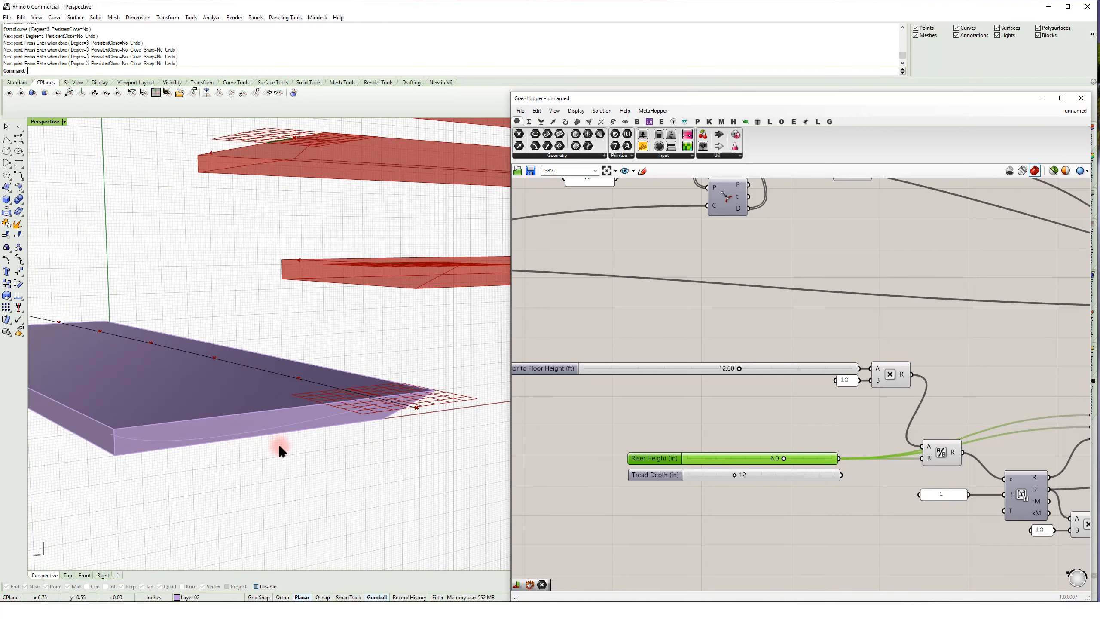
{"action": "left_click", "coordinate": [291, 429]}
{"action": "left_click", "coordinate": [311, 436]}
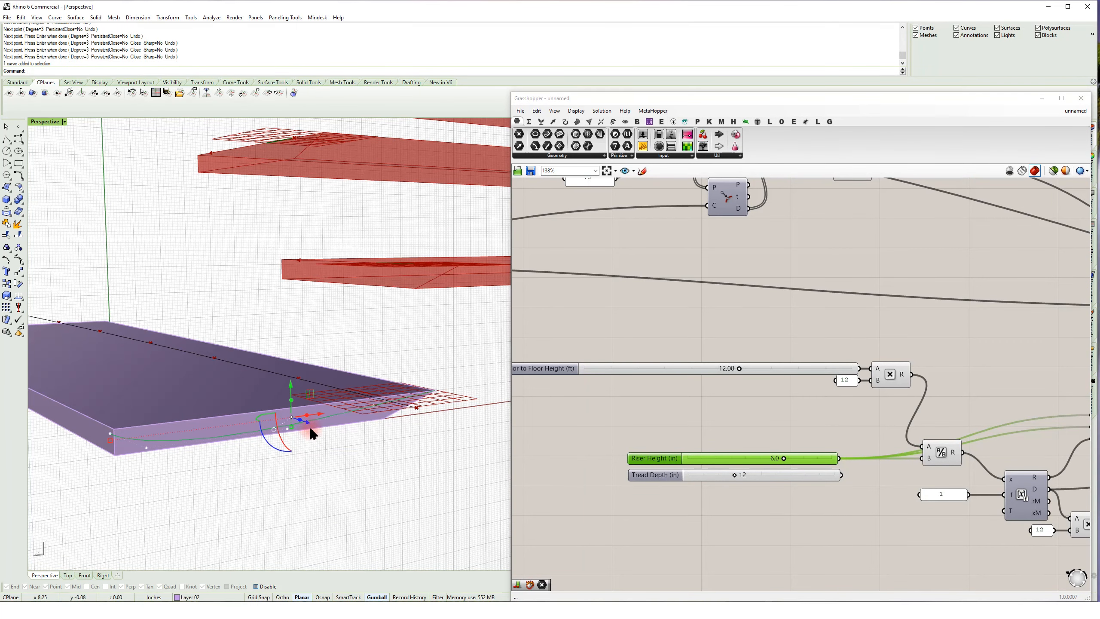
{"action": "left_click_drag", "start_coordinate": [311, 426], "coordinate": [316, 432]}
- Extrude the profile curve with ExtrudeCrv along the slab's length, past its opposite end
{"action": "right_click_drag", "start_coordinate": [262, 457], "coordinate": [305, 476], "text": "shift"}
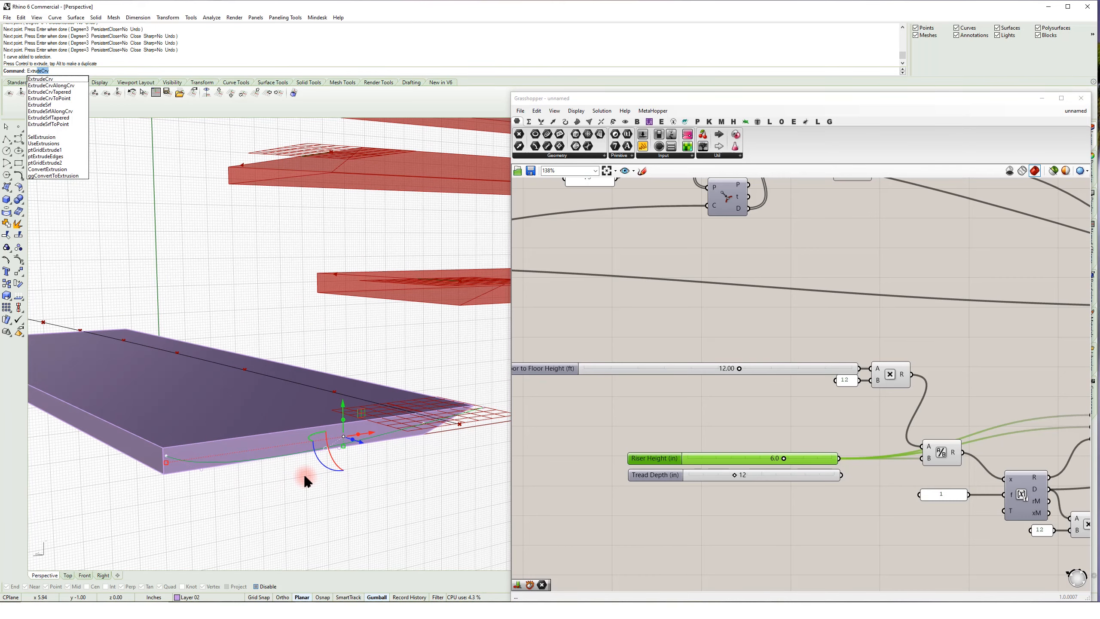
{"action": "key", "text": "Return"}
{"action": "scroll", "coordinate": [253, 443], "scroll_direction": "down", "scroll_amount": 5}
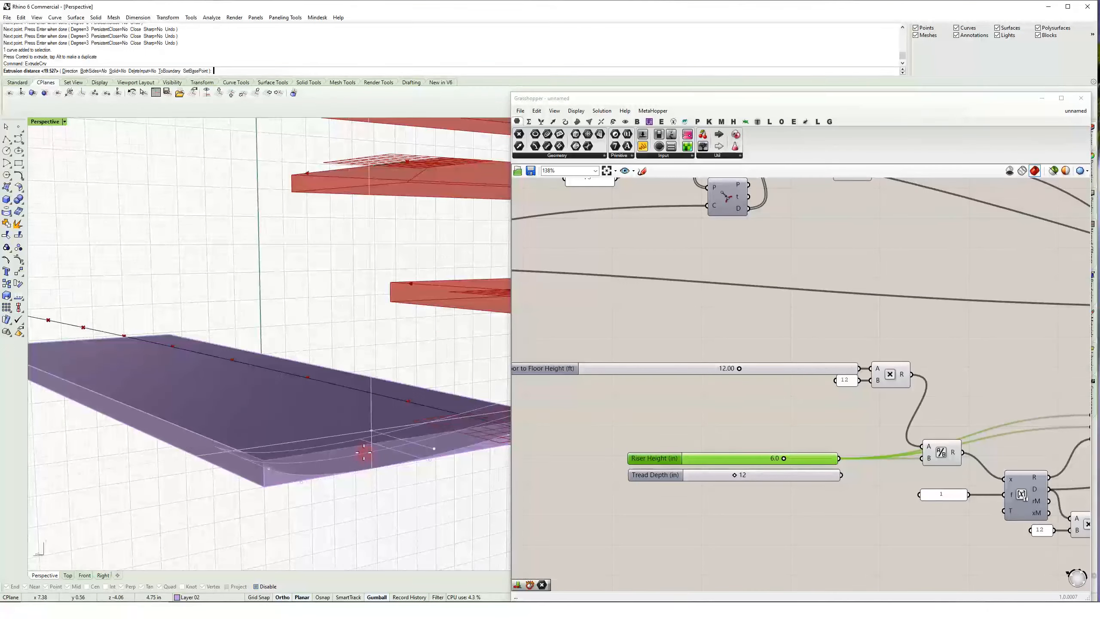
{"action": "left_click", "coordinate": [175, 387]}
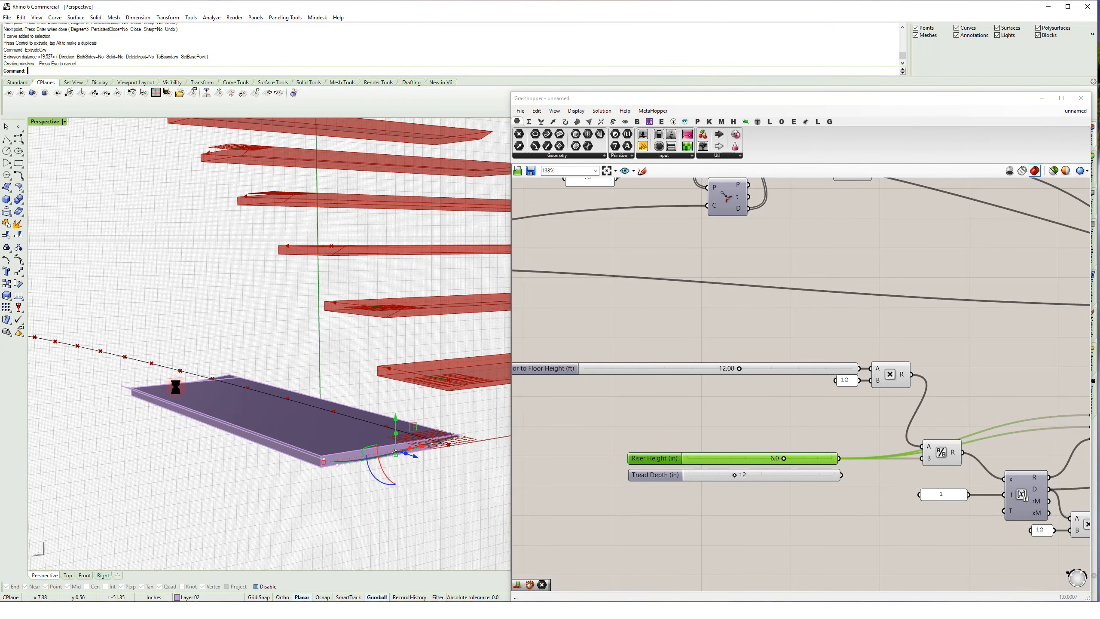
- Split the slab with the extruded curved surface as the cutting object
{"action": "scroll", "coordinate": [368, 449], "scroll_direction": "up", "scroll_amount": 4}
{"action": "left_click", "coordinate": [297, 432]}
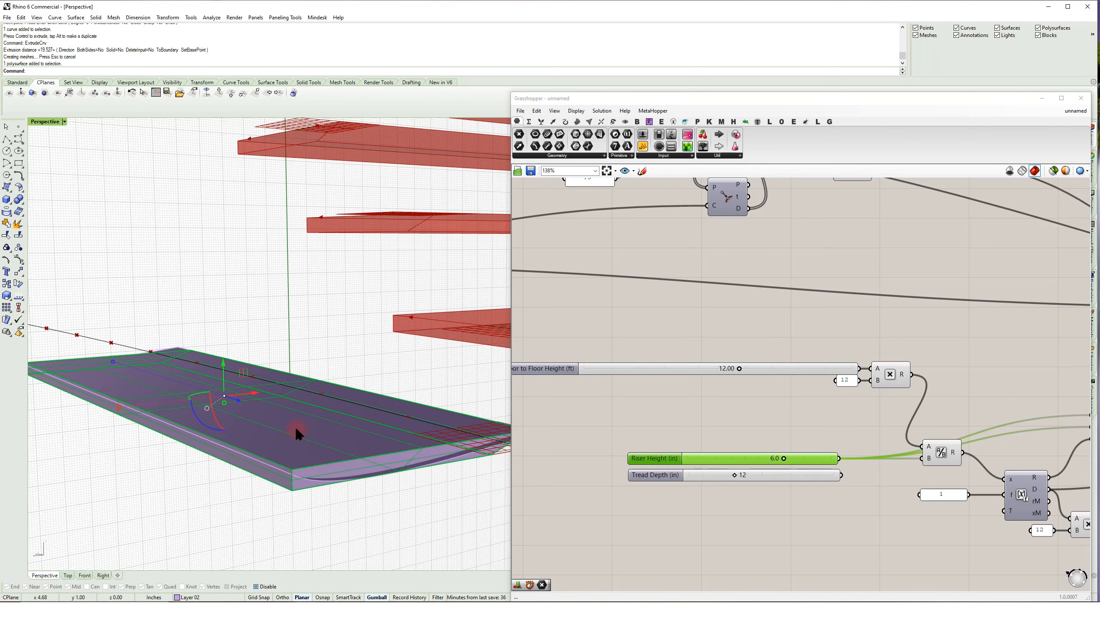
{"action": "type", "text": "Split"}
{"action": "key", "text": "Return"}
{"action": "left_click", "coordinate": [340, 481]}
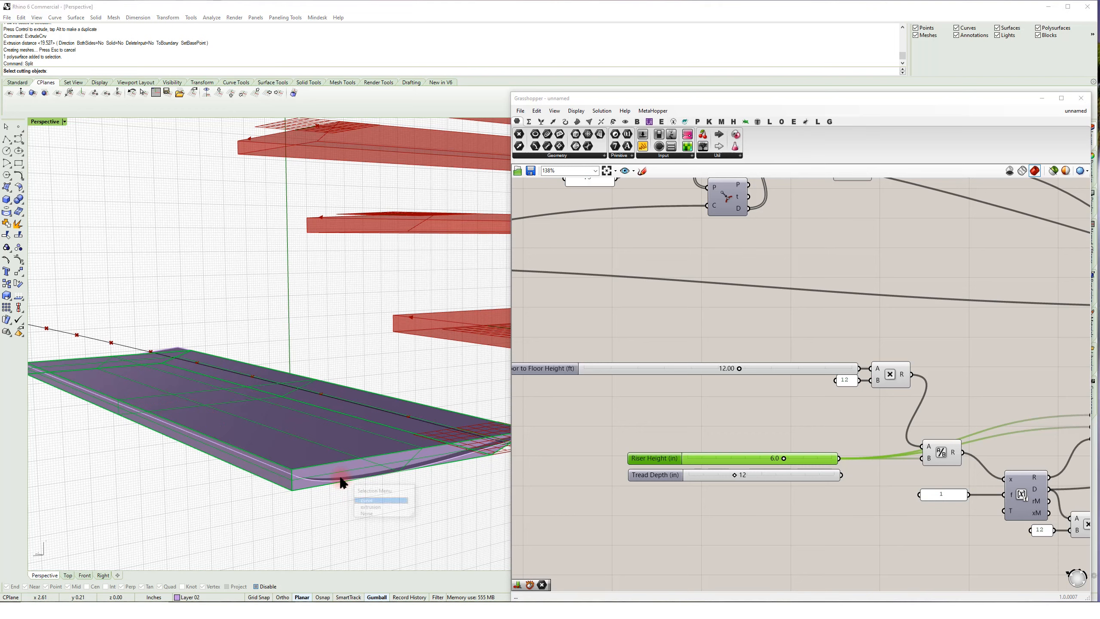
{"action": "left_click", "coordinate": [374, 507]}
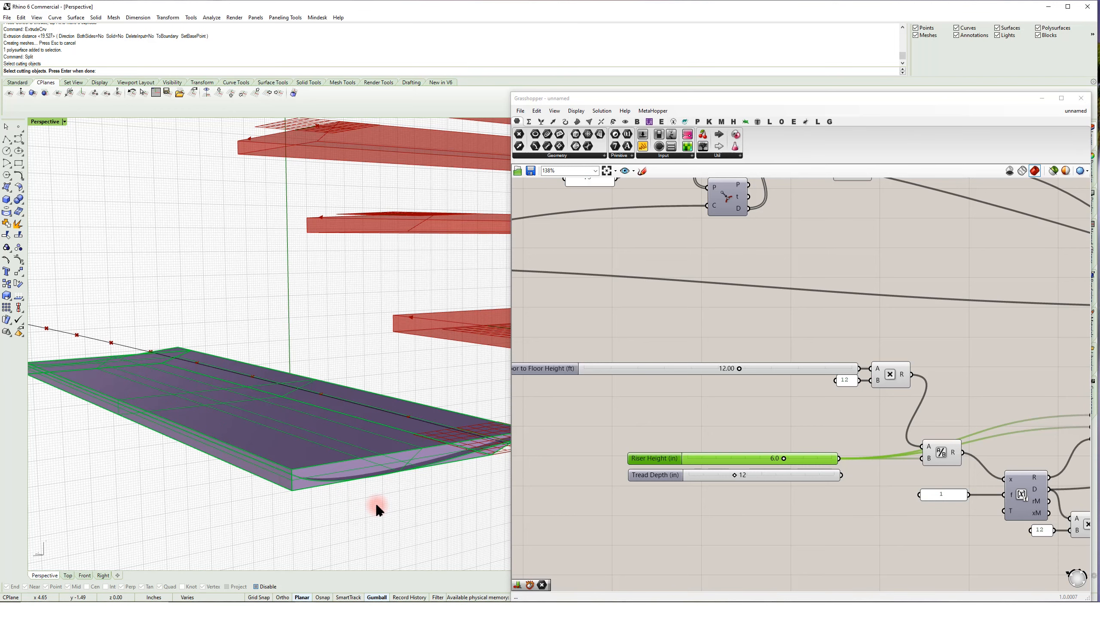
{"action": "key", "text": "Return"}
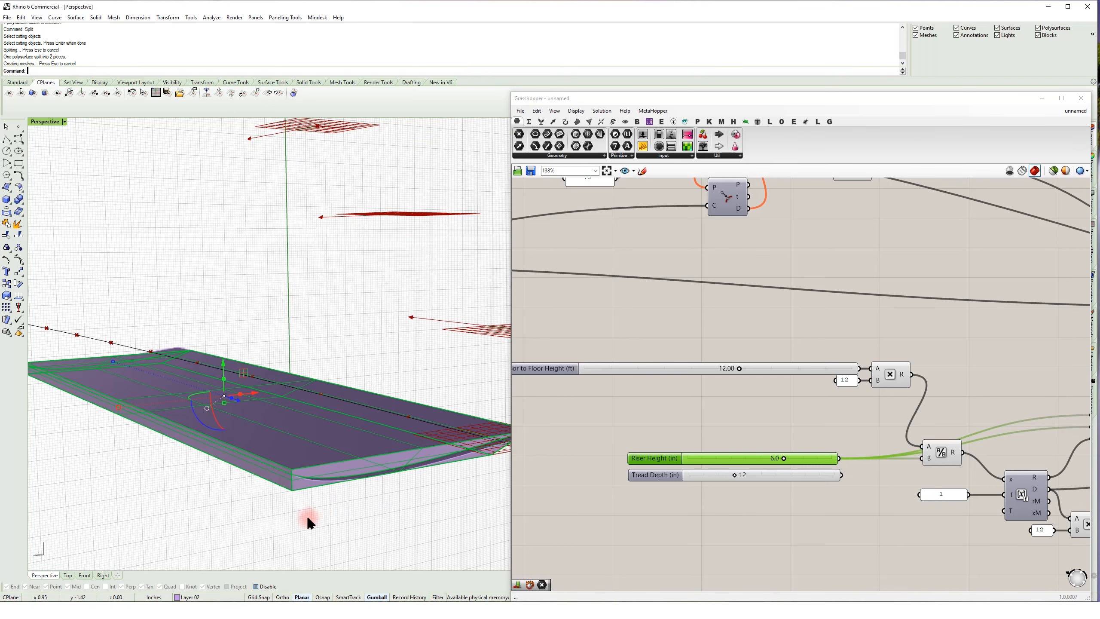
- Delete the lower piece of the split slab beneath the curved surface
{"action": "left_click", "coordinate": [404, 452], "text": "ctrl"}
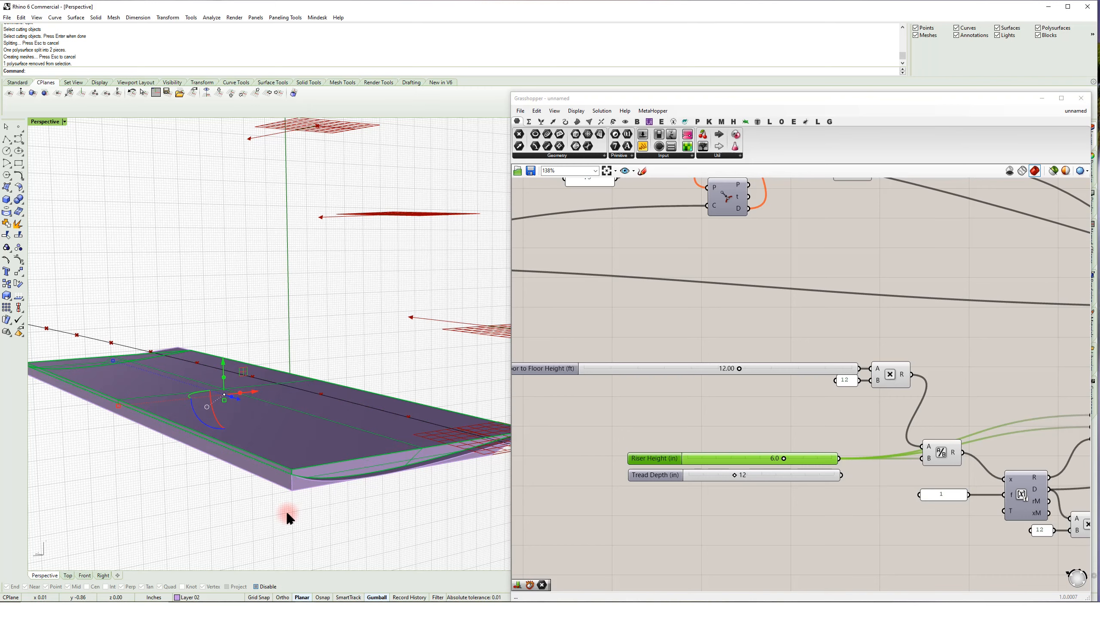
{"action": "left_click", "coordinate": [394, 486]}
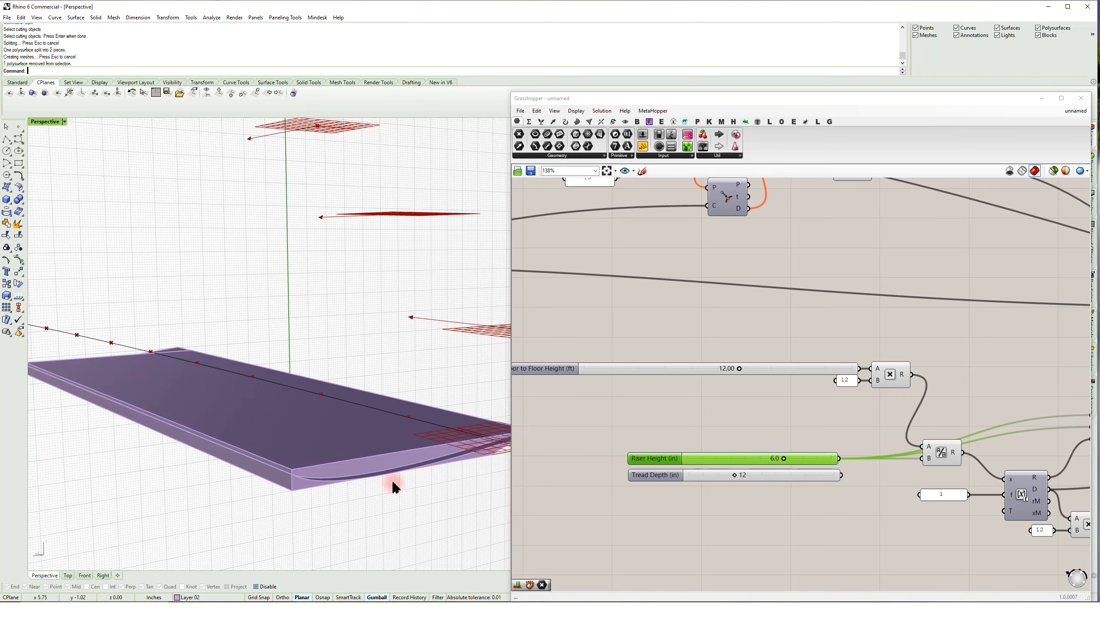
{"action": "left_click", "coordinate": [300, 485]}
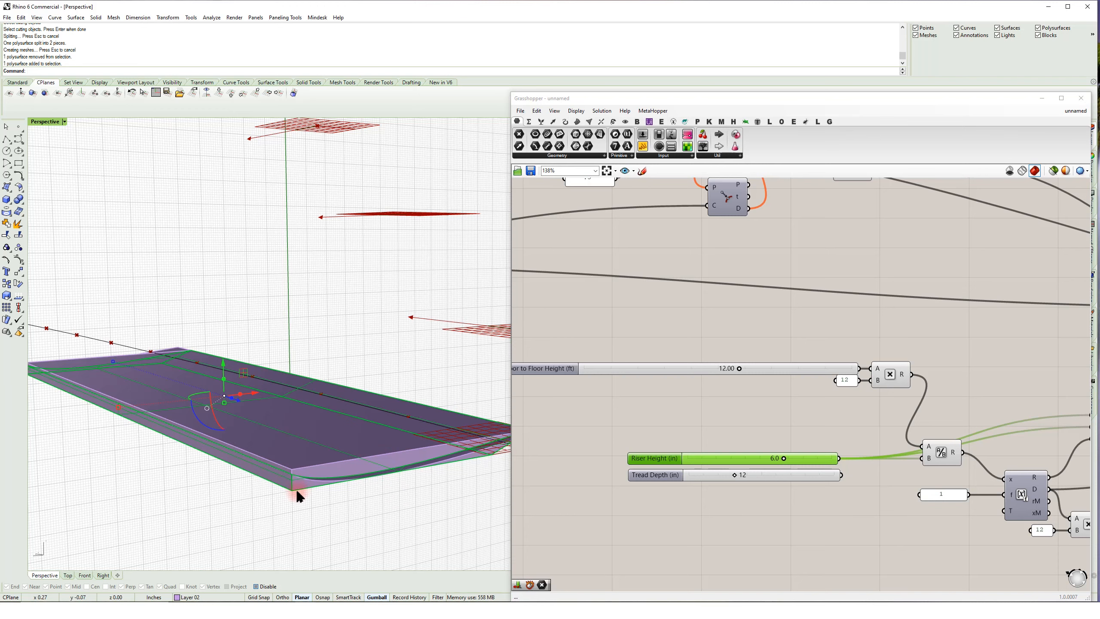
{"action": "key", "text": "Delete"}
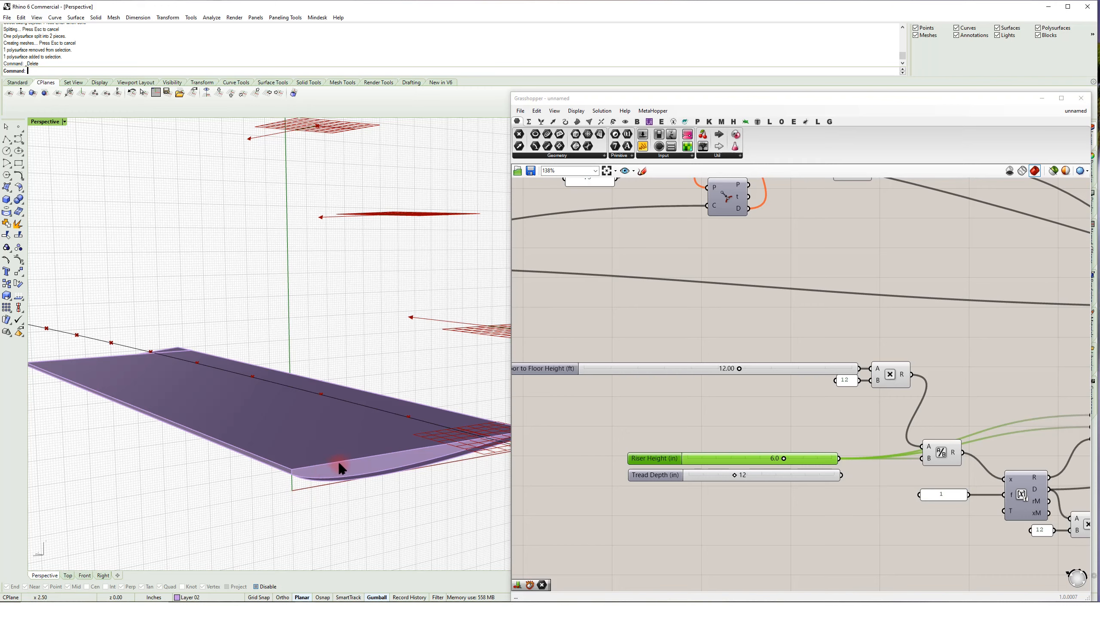
- Split the extruded curved surface using the remaining upper slab polysurface as the cutting object
{"action": "left_click", "coordinate": [363, 483]}
{"action": "left_click", "coordinate": [385, 514]}
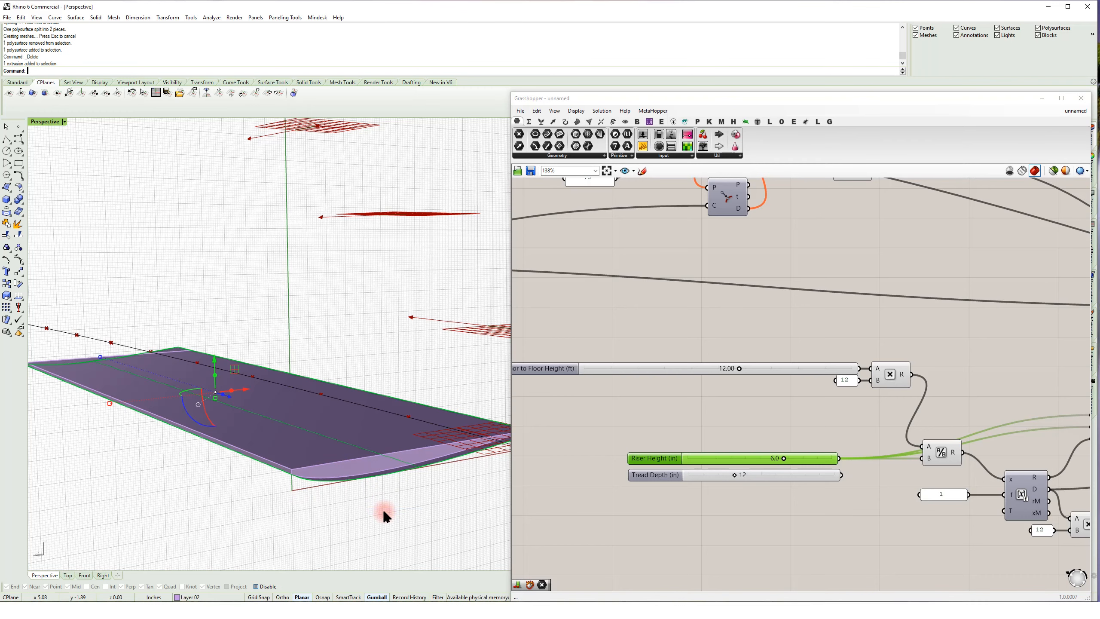
{"action": "type", "text": "Split"}
{"action": "key", "text": "Return"}
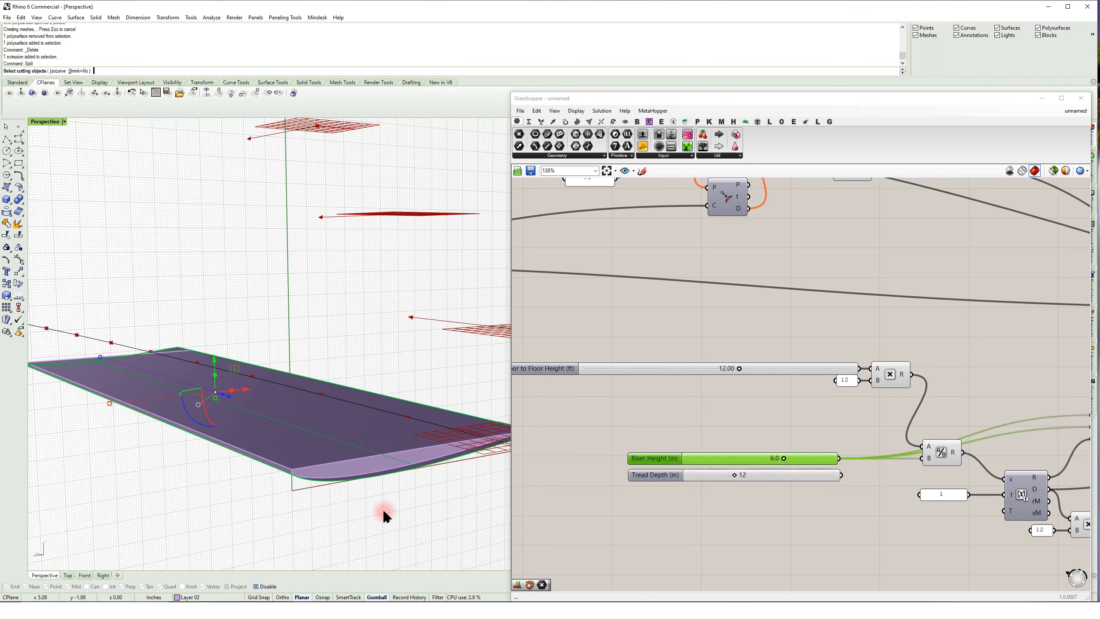
{"action": "left_click", "coordinate": [362, 458]}
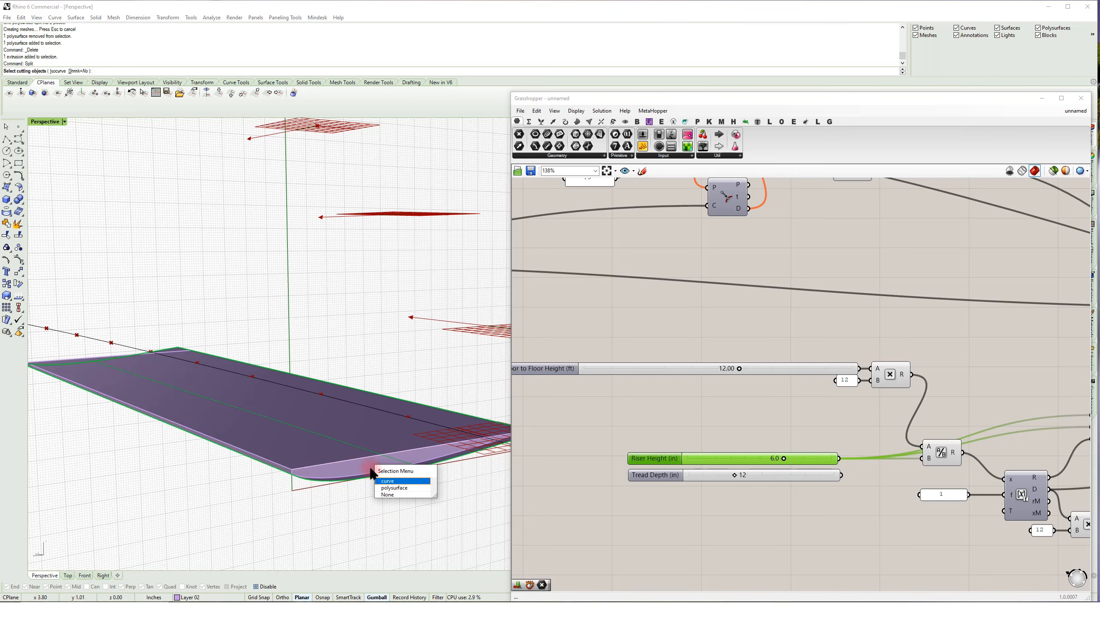
{"action": "left_click", "coordinate": [394, 487]}
{"action": "key", "text": "Return"}
- Delete the excess part of the curved surface that extends outside the slab
{"action": "right_click_drag", "start_coordinate": [293, 477], "coordinate": [354, 409]}
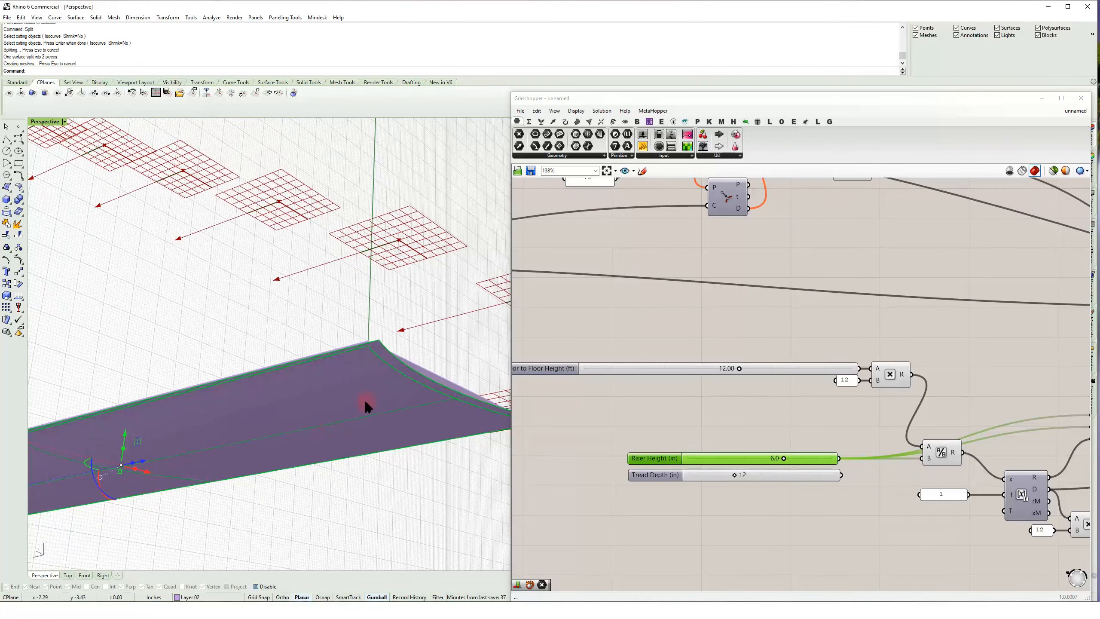
{"action": "left_click", "coordinate": [367, 398], "text": "ctrl"}
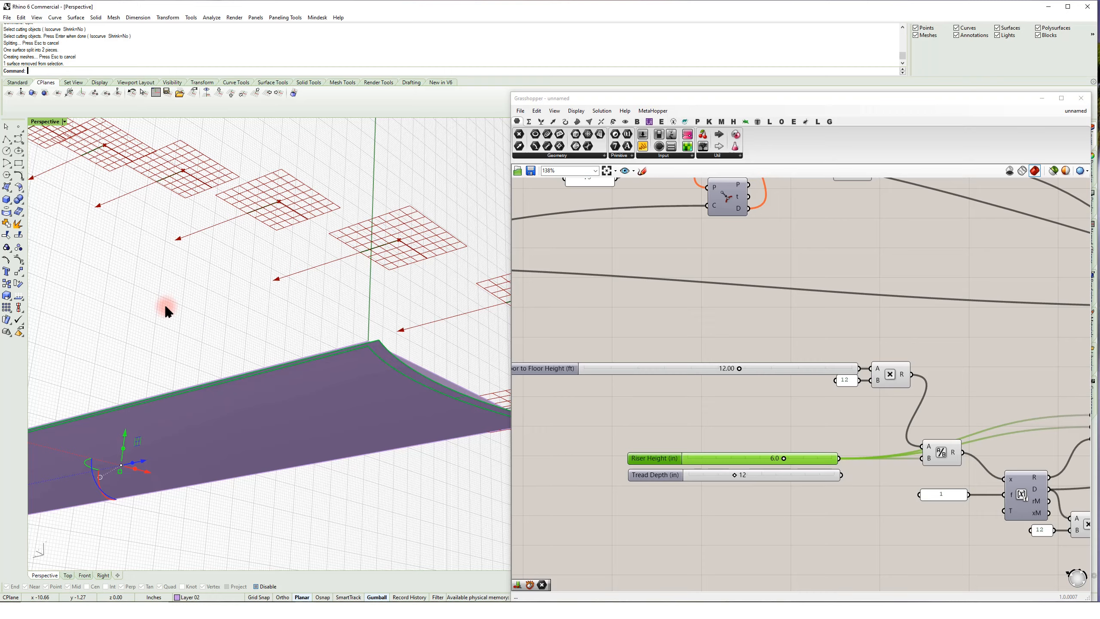
{"action": "key", "text": "Delete"}
- Join the trimmed curved surface and the upper slab piece into one closed tread solid
{"action": "right_click_drag", "start_coordinate": [243, 344], "coordinate": [364, 380]}
{"action": "left_click", "coordinate": [363, 364]}
{"action": "left_click", "coordinate": [362, 341]}
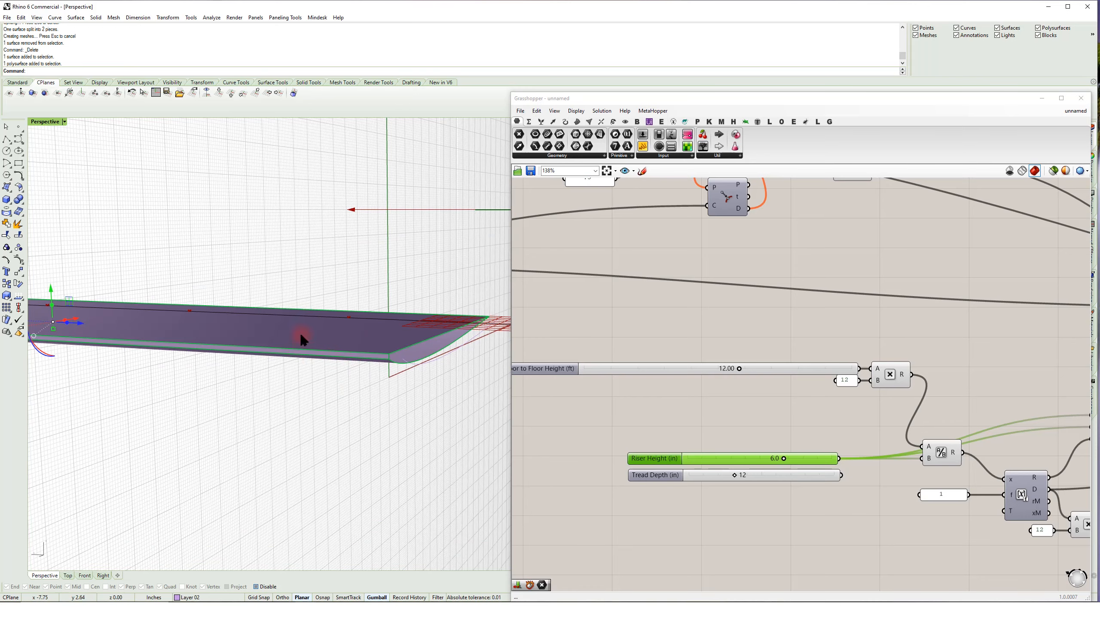
{"action": "right_click_drag", "start_coordinate": [302, 340], "coordinate": [305, 363], "text": "shift"}
{"action": "left_click", "coordinate": [9, 223]}
- Assign the curved-bottom tread solid to the definition's Brep parameter as its single Brep
{"action": "mouse_move", "coordinate": [308, 339]}
{"action": "right_mouse_down"}
{"action": "mouse_move", "coordinate": [275, 349]}
{"action": "mouse_move", "coordinate": [276, 329]}
{"action": "mouse_move", "coordinate": [294, 344]}
{"action": "right_mouse_up"}
{"action": "scroll", "coordinate": [762, 326], "scroll_direction": "down", "scroll_amount": 5}
{"action": "right_click_drag", "start_coordinate": [414, 330], "coordinate": [353, 266]}
{"action": "scroll", "coordinate": [688, 272], "scroll_direction": "up", "scroll_amount": 3}
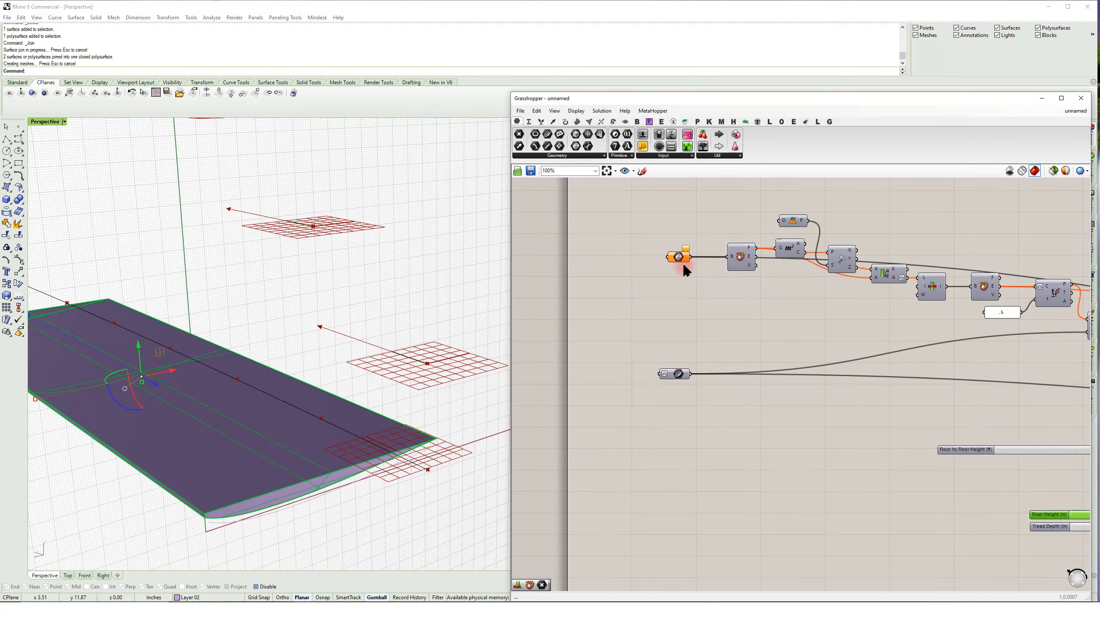
{"action": "scroll", "coordinate": [685, 271], "scroll_direction": "up", "scroll_amount": 1}
{"action": "right_click", "coordinate": [678, 256]}
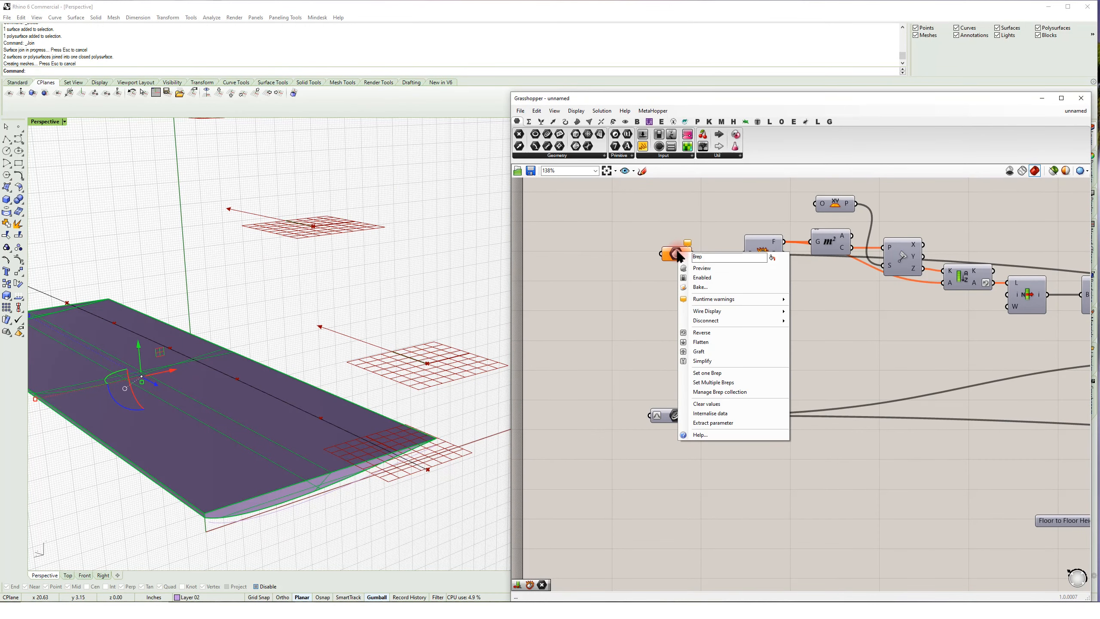
{"action": "left_click", "coordinate": [707, 372]}
- Examine the curved treads along the whole staircase, and inspect the orientation components at the end of the definition
{"action": "right_click_drag", "start_coordinate": [295, 380], "coordinate": [259, 361]}
{"action": "right_click_drag", "start_coordinate": [366, 294], "coordinate": [252, 354]}
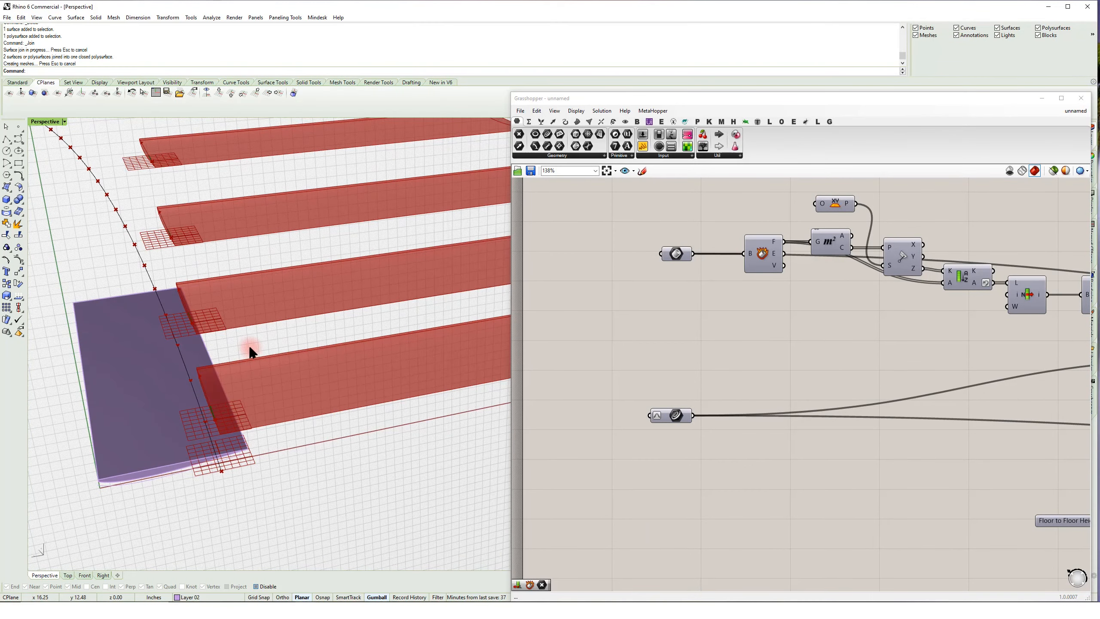
{"action": "right_click_drag", "start_coordinate": [179, 391], "coordinate": [345, 384]}
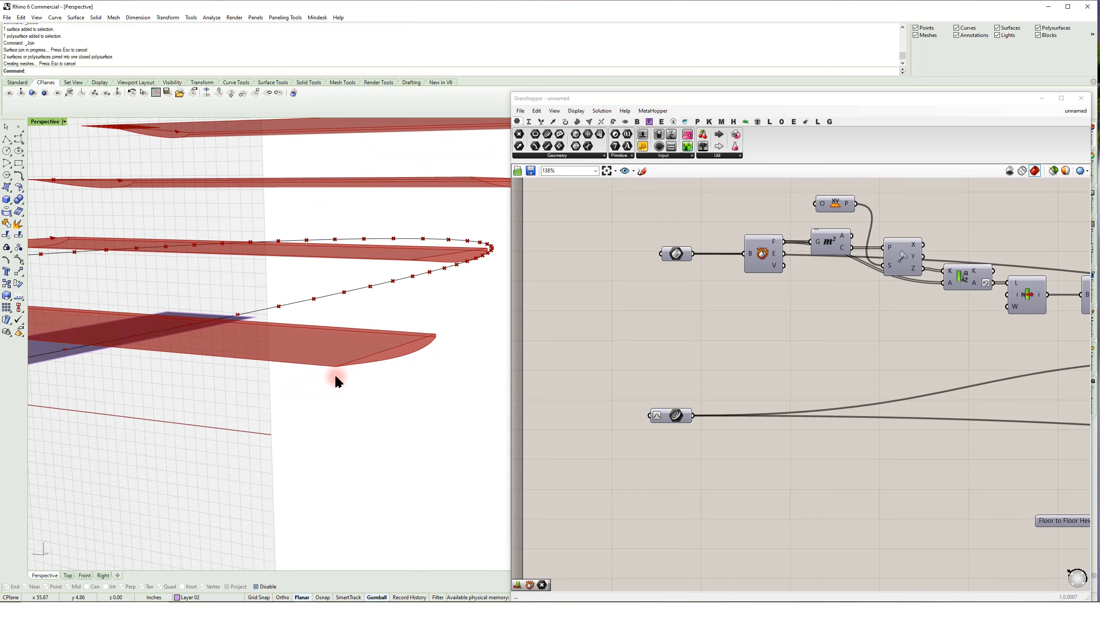
{"action": "right_click_drag", "start_coordinate": [334, 401], "coordinate": [162, 449]}
{"action": "scroll", "coordinate": [213, 395], "scroll_direction": "down", "scroll_amount": 5}
{"action": "right_click_drag", "start_coordinate": [213, 395], "coordinate": [312, 363]}
{"action": "right_click_drag", "start_coordinate": [338, 292], "coordinate": [412, 352], "text": "shift"}
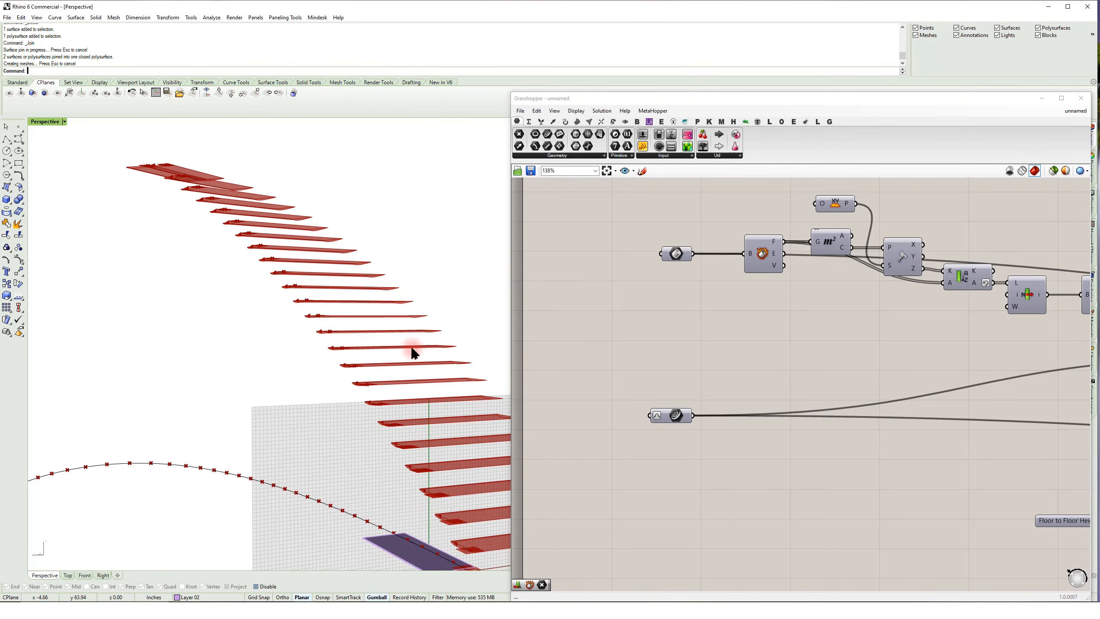
{"action": "scroll", "coordinate": [396, 369], "scroll_direction": "up", "scroll_amount": 10}
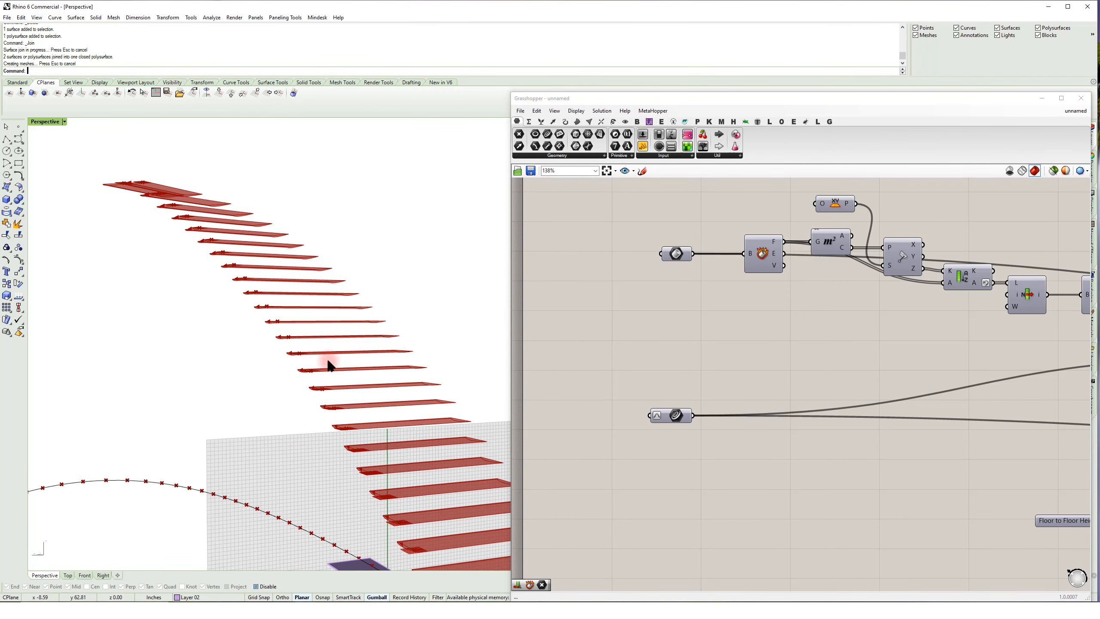
{"action": "scroll", "coordinate": [806, 368], "scroll_direction": "down", "scroll_amount": 3}
{"action": "right_click_drag", "start_coordinate": [1018, 381], "coordinate": [650, 403]}
{"action": "scroll", "coordinate": [759, 403], "scroll_direction": "up", "scroll_amount": 2}
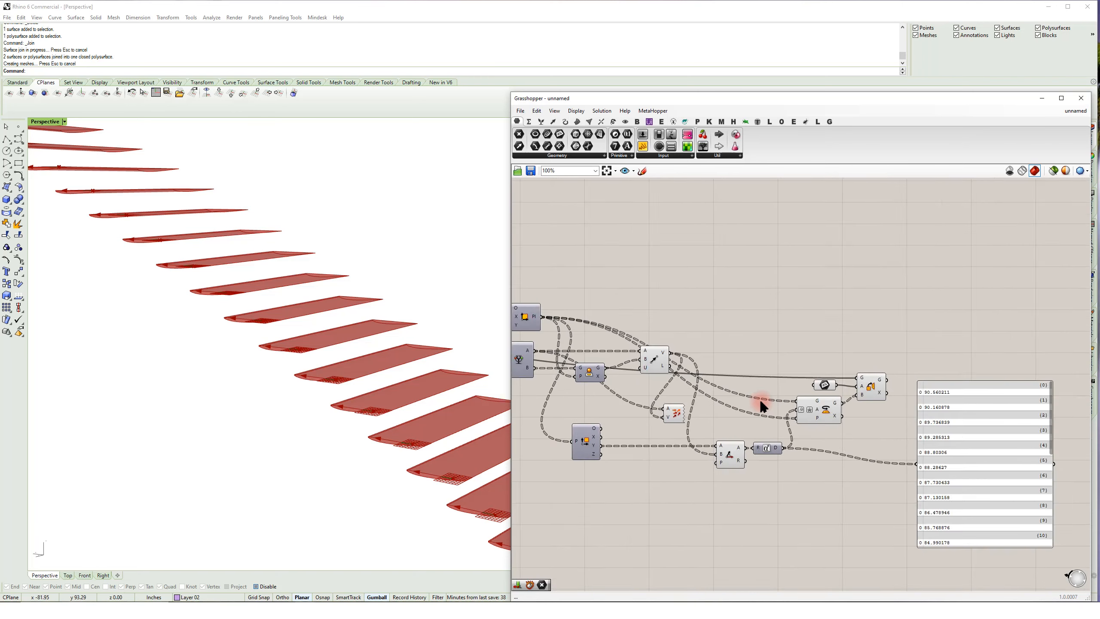
- Label the Orient component at the end of the definition with a scribble reading "treads", placed just above it
{"action": "double_click", "coordinate": [863, 332]}
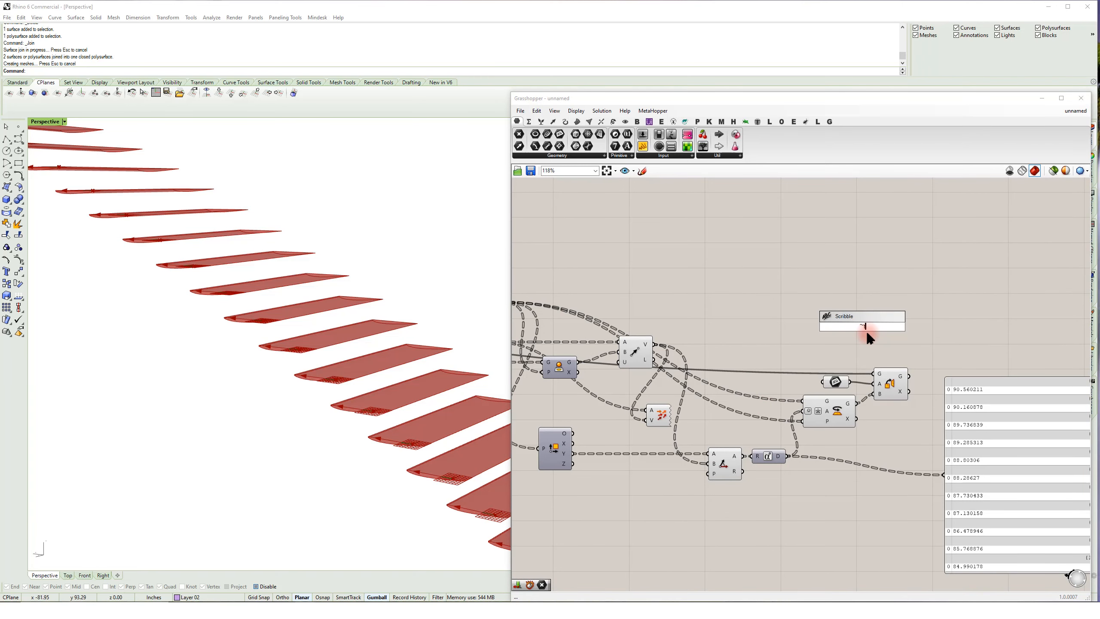
{"action": "type", "text": "~treads"}
{"action": "key", "text": "Return"}
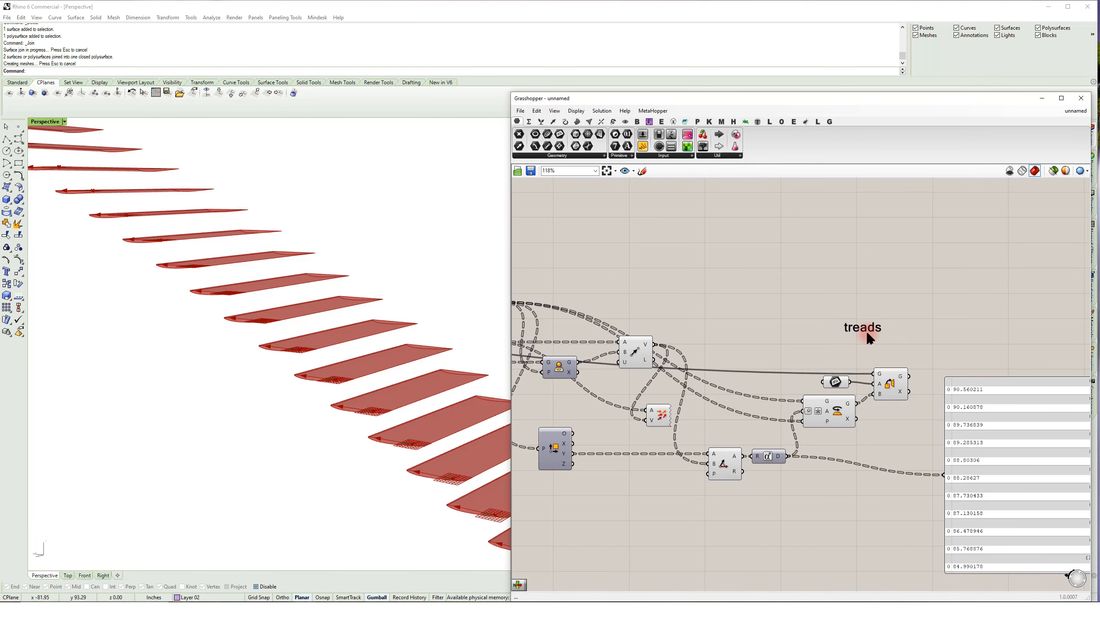
{"action": "left_click_drag", "start_coordinate": [874, 328], "coordinate": [896, 358]}
{"action": "left_click_drag", "start_coordinate": [896, 357], "coordinate": [904, 359]}
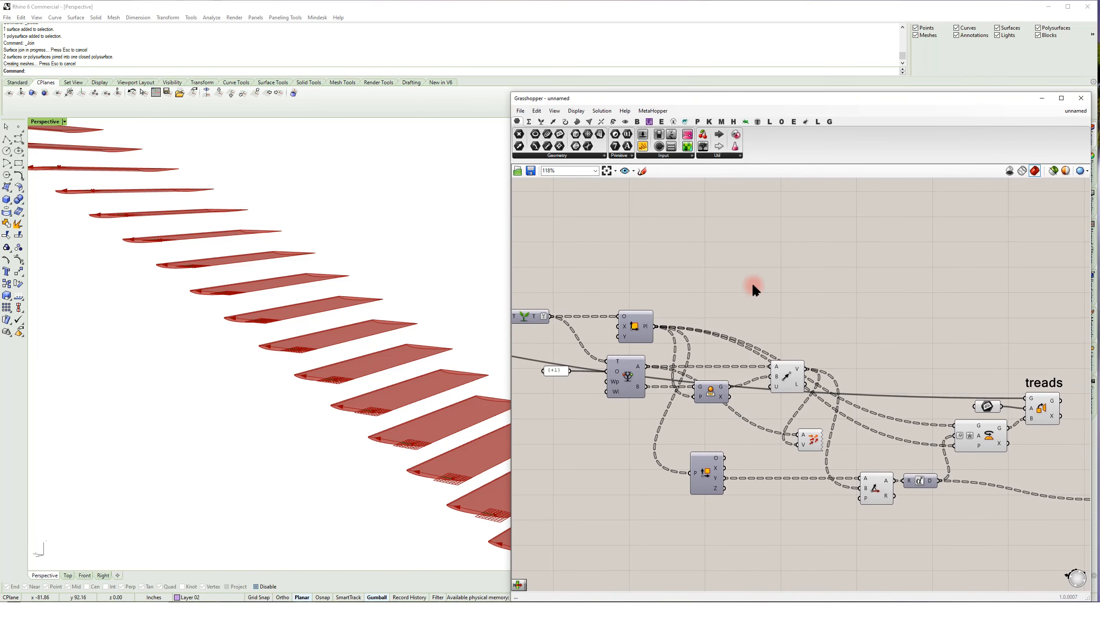
- Add a Line component running from the Relative Item A points to the projected points, and inspect its lines on the treads
{"action": "double_click", "coordinate": [753, 286]}
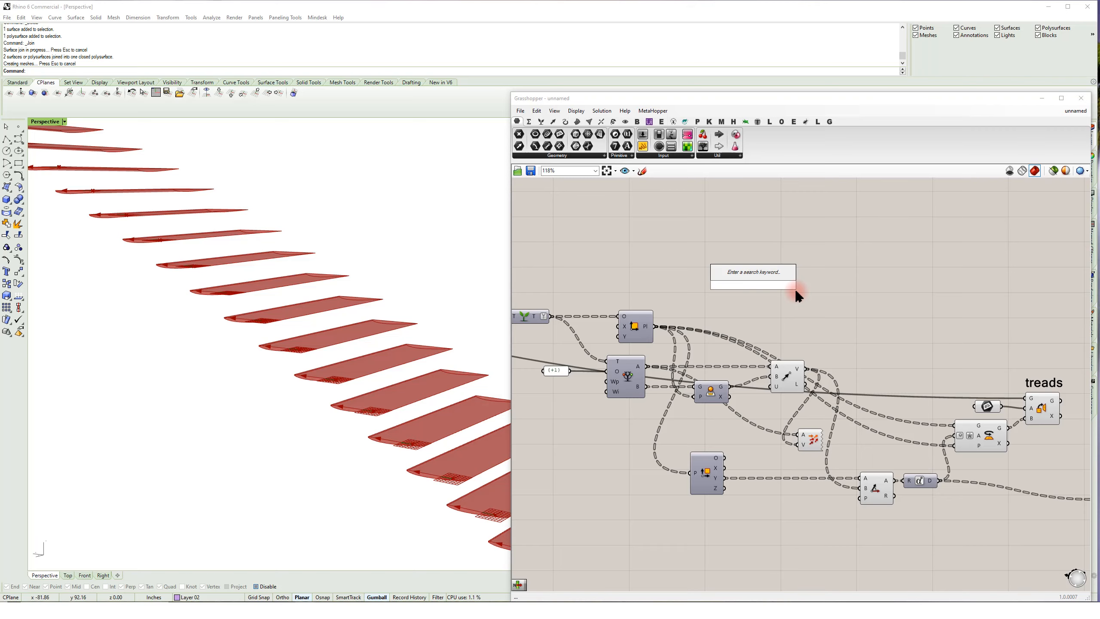
{"action": "type", "text": "line"}
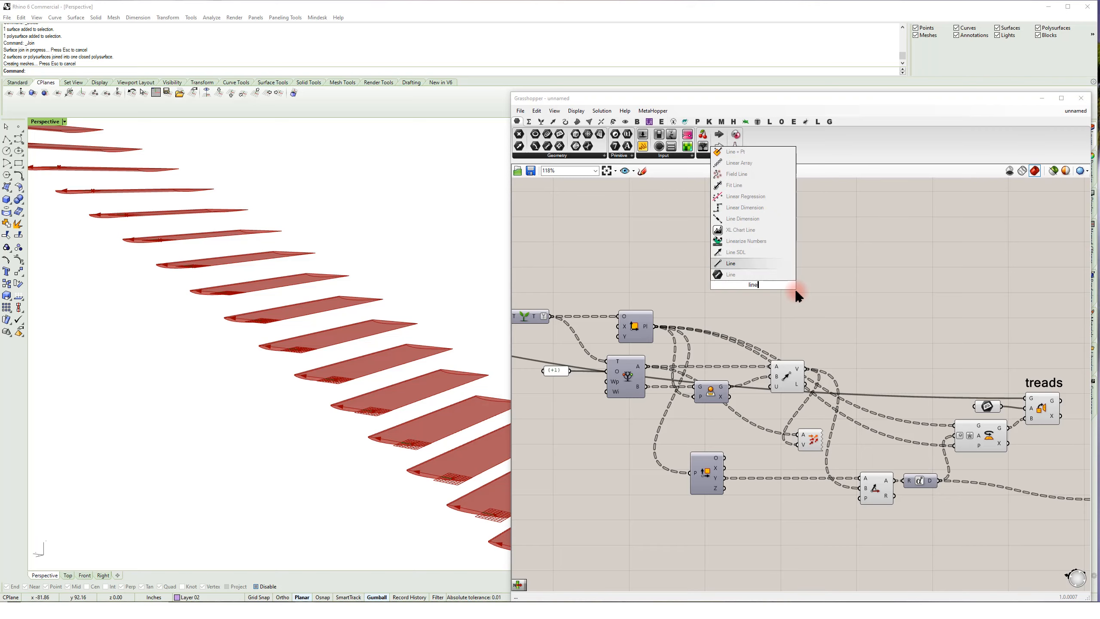
{"action": "key", "text": "Return"}
{"action": "left_click_drag", "start_coordinate": [648, 369], "coordinate": [725, 284]}
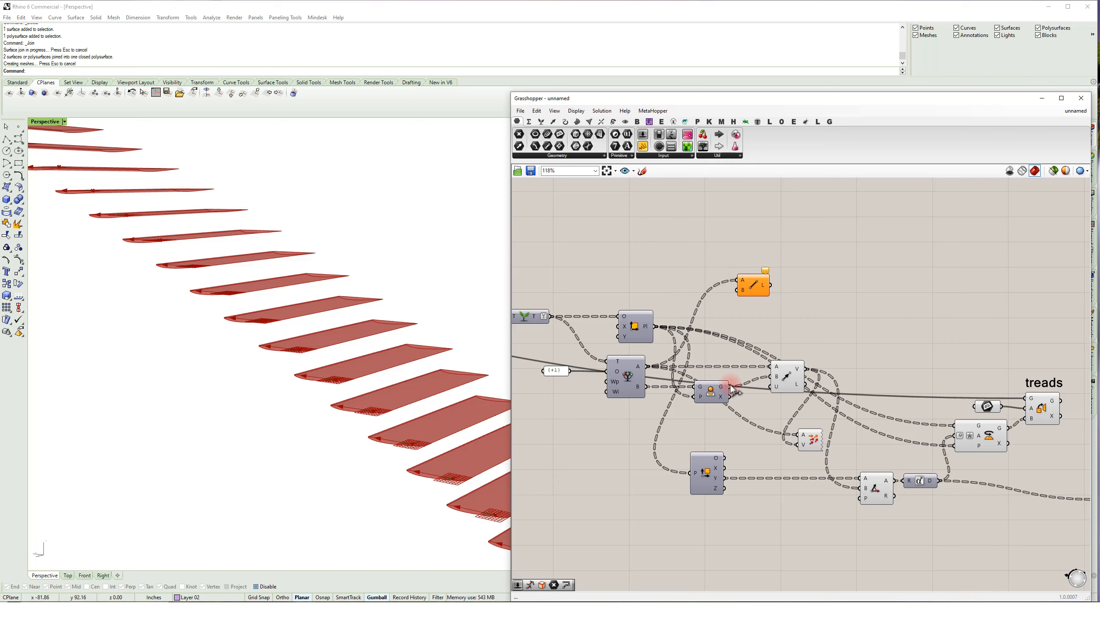
{"action": "left_click_drag", "start_coordinate": [705, 334], "coordinate": [738, 290]}
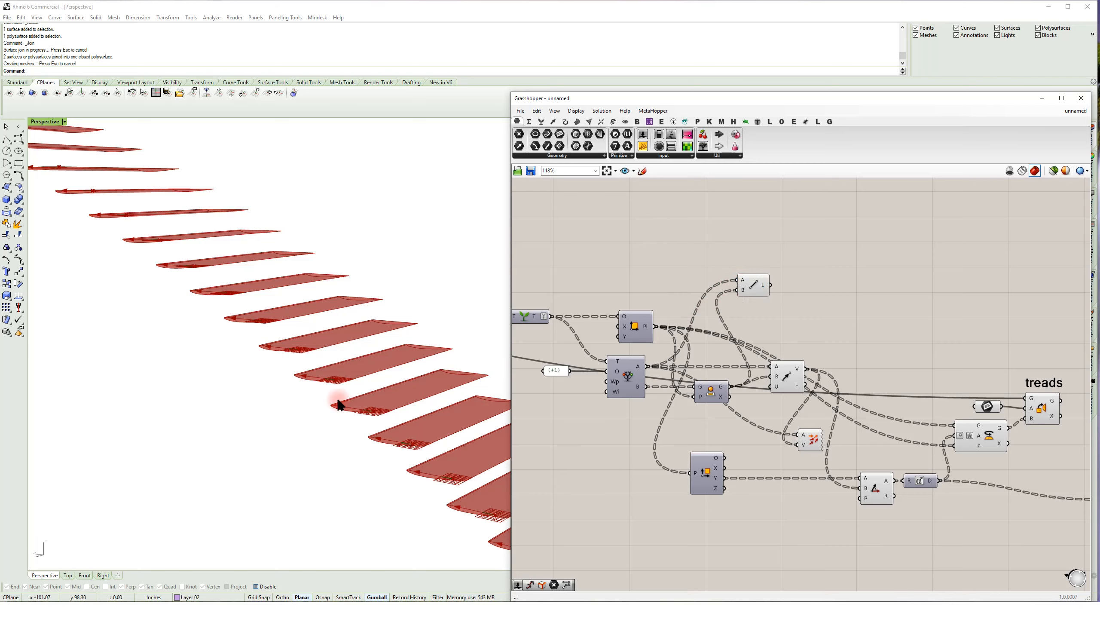
{"action": "left_click", "coordinate": [754, 285]}
{"action": "scroll", "coordinate": [371, 417], "scroll_direction": "up", "scroll_amount": 4}
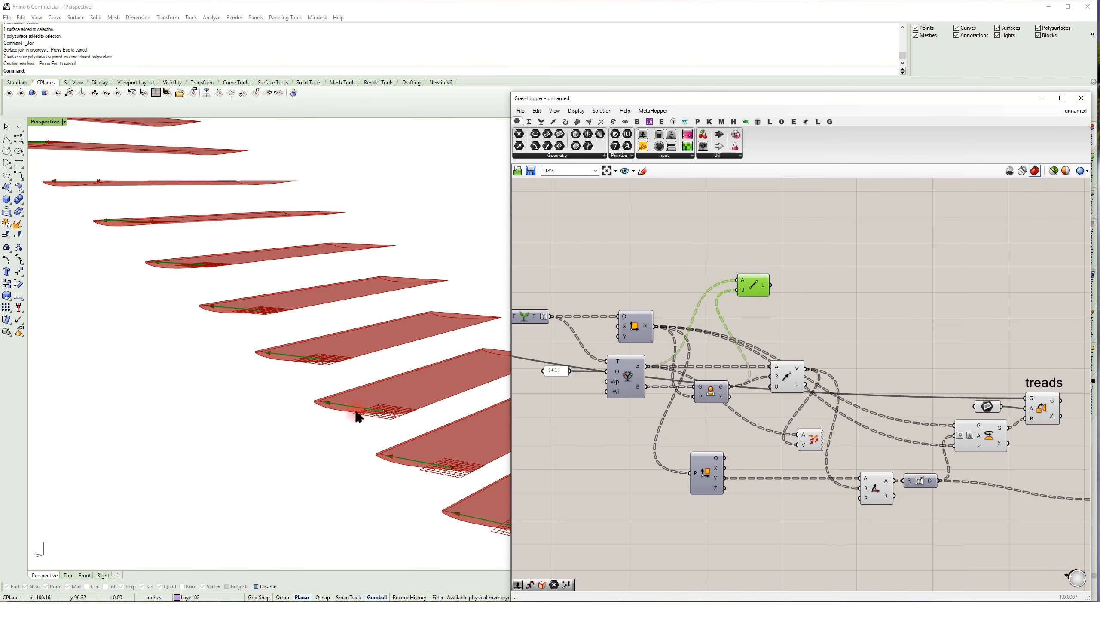
{"action": "right_click_drag", "start_coordinate": [342, 407], "coordinate": [405, 421]}
{"action": "right_click_drag", "start_coordinate": [407, 414], "coordinate": [93, 437]}
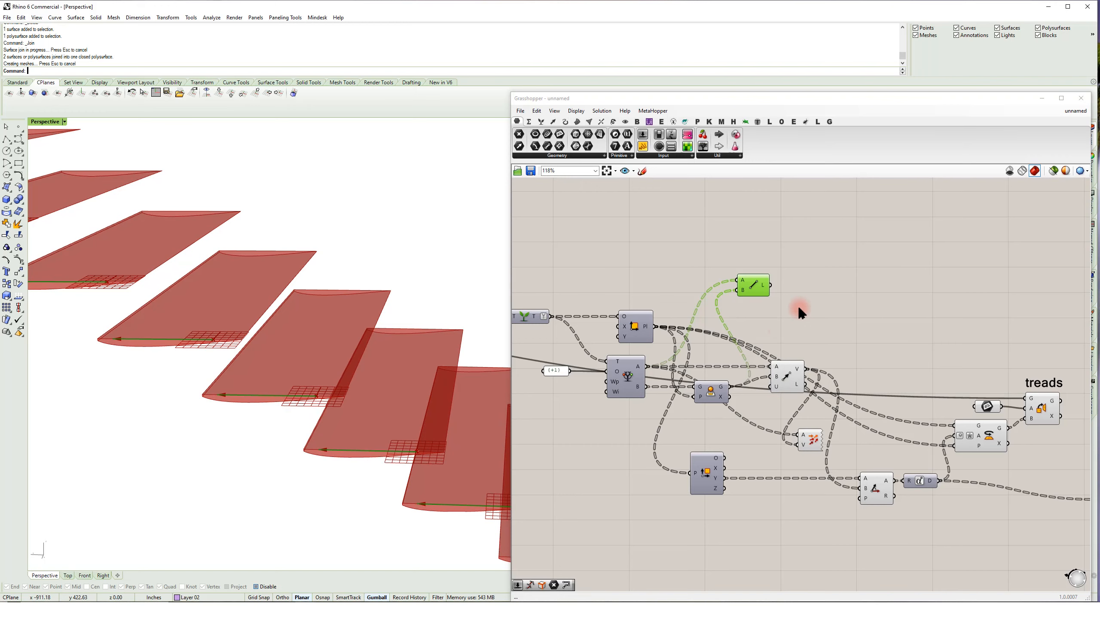
- Add an Evaluate Curve component with a reparameterized curve input and feed the new Line output into it
{"action": "left_click", "coordinate": [835, 277]}
{"action": "double_click", "coordinate": [836, 278]}
{"action": "type", "text": "evalu"}
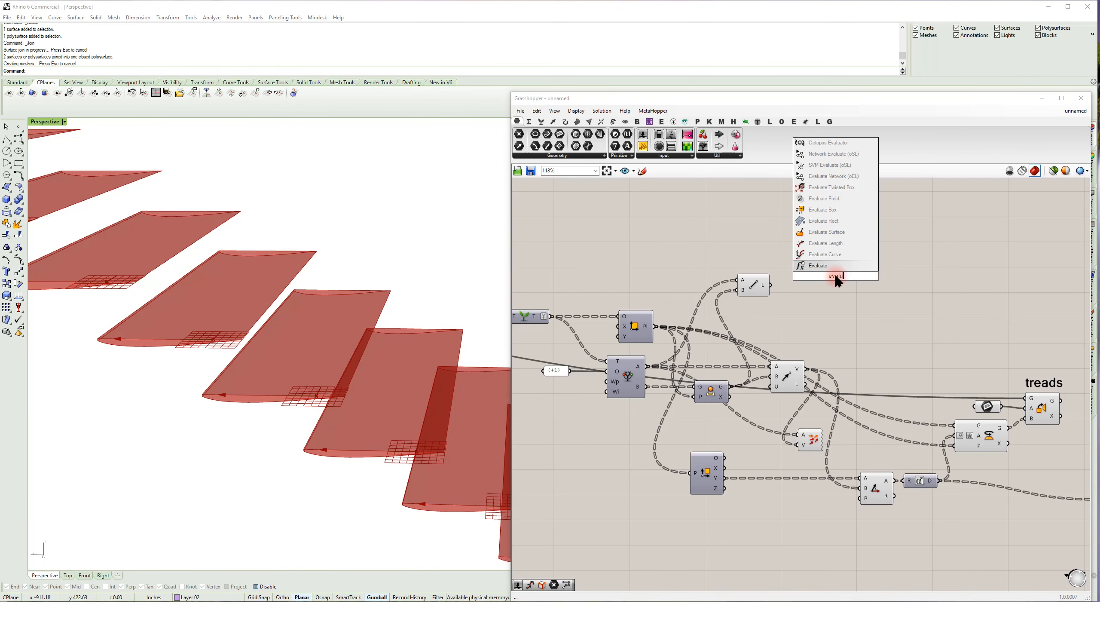
{"action": "key", "text": "Up"}
{"action": "key", "text": "Return"}
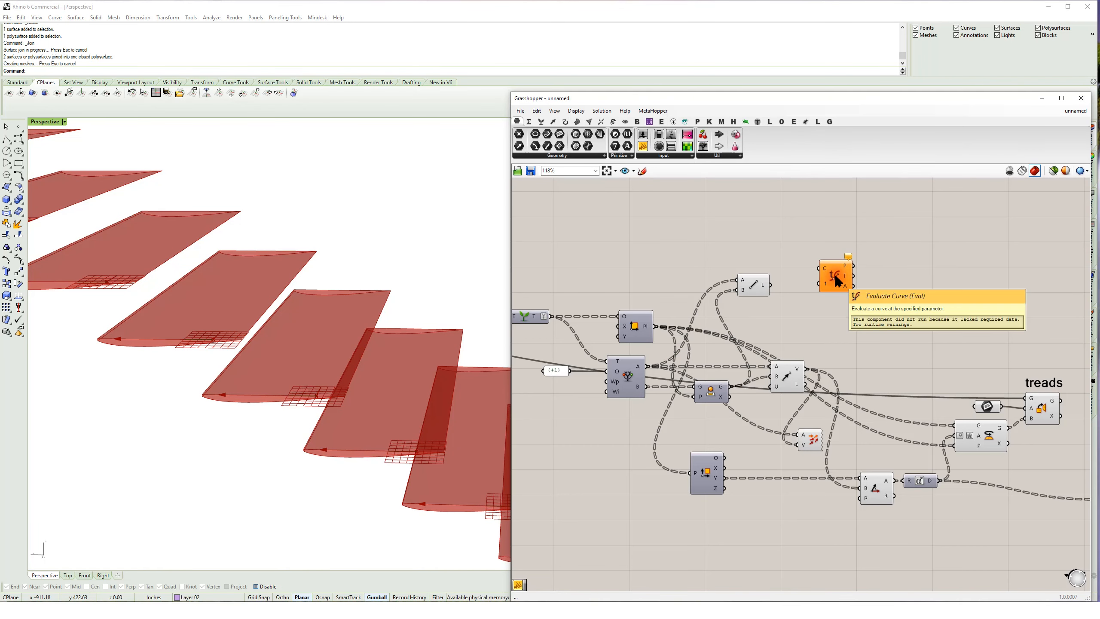
{"action": "scroll", "coordinate": [835, 273], "scroll_direction": "up", "scroll_amount": 2}
{"action": "right_click", "coordinate": [831, 277]}
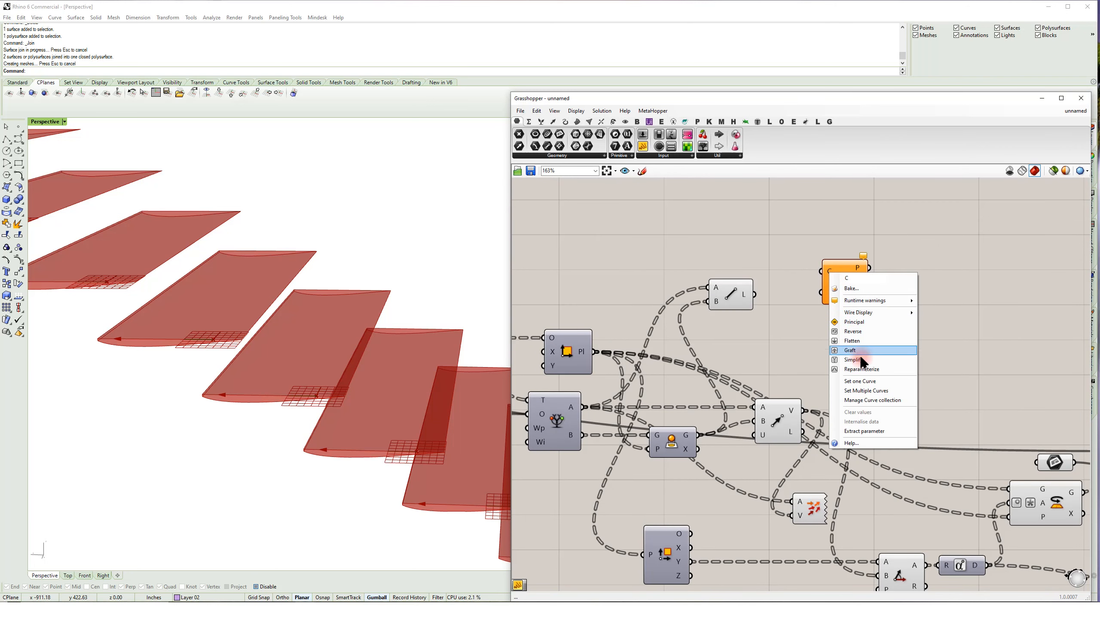
{"action": "left_click", "coordinate": [843, 353]}
{"action": "left_click_drag", "start_coordinate": [755, 295], "coordinate": [807, 271]}
{"action": "left_click_drag", "start_coordinate": [864, 295], "coordinate": [892, 317]}
- Create a 0.00 to 1 number slider, connect it to Evaluate Curve's t input and set it to 0.80
{"action": "double_click", "coordinate": [811, 320]}
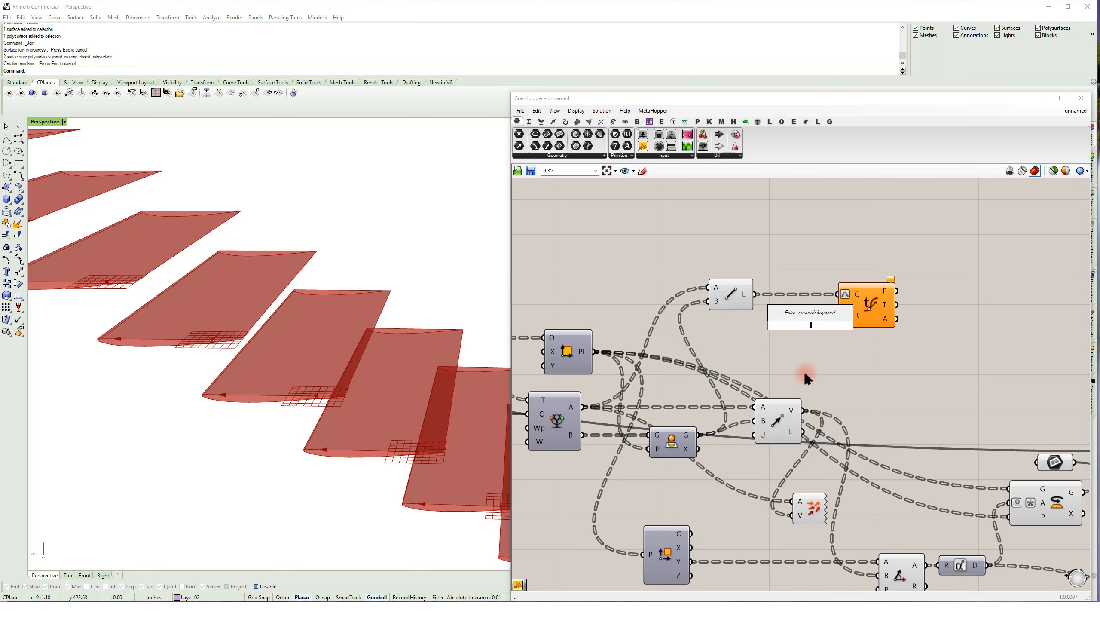
{"action": "type", "text": "0.00<1"}
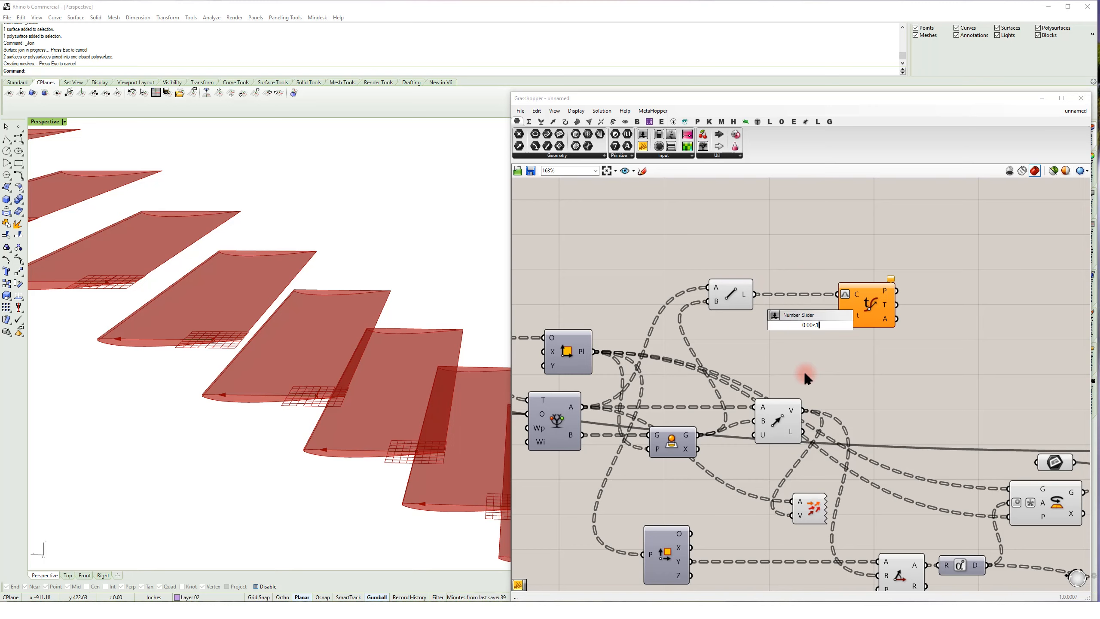
{"action": "key", "text": "Return"}
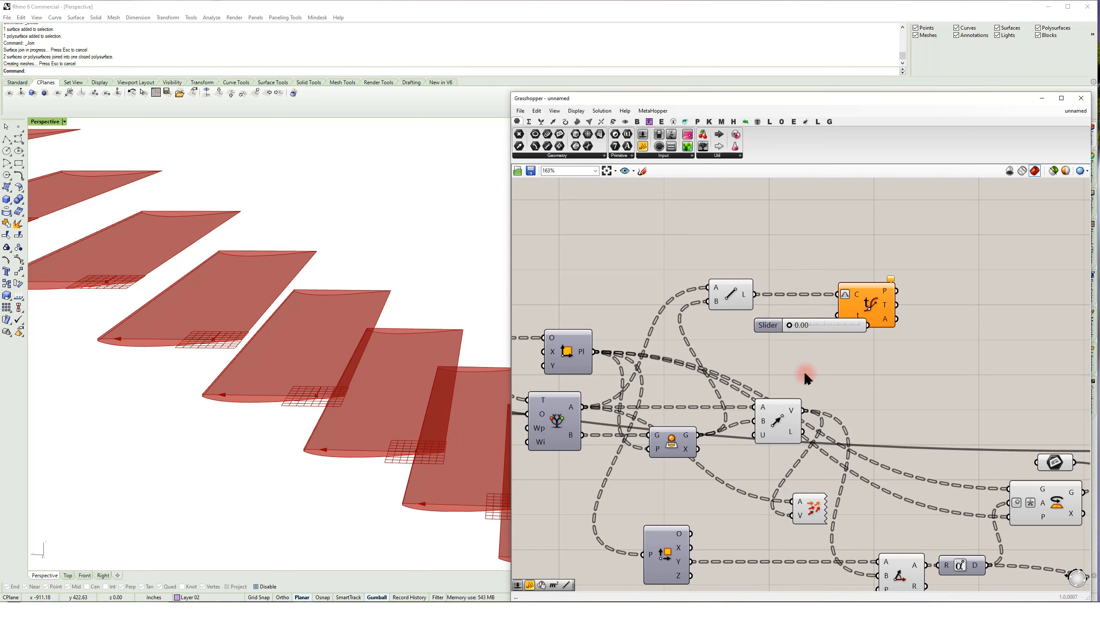
{"action": "left_click_drag", "start_coordinate": [883, 307], "coordinate": [930, 308]}
{"action": "left_click_drag", "start_coordinate": [871, 329], "coordinate": [943, 306]}
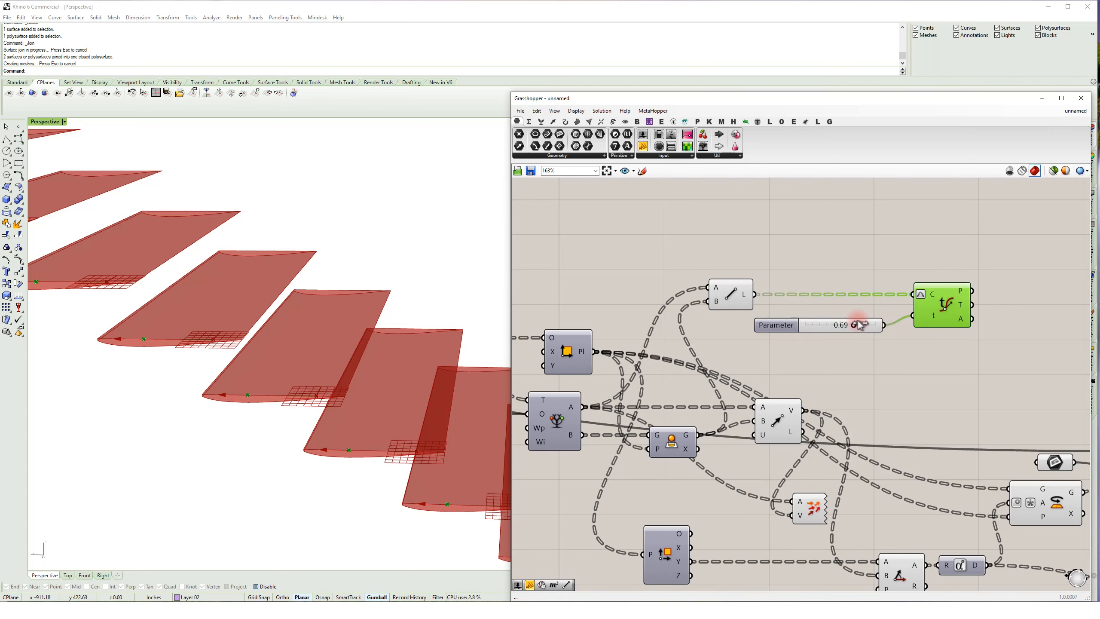
{"action": "mouse_move", "coordinate": [867, 324]}
{"action": "left_mouse_down"}
{"action": "mouse_move", "coordinate": [825, 327]}
{"action": "mouse_move", "coordinate": [875, 329]}
{"action": "left_mouse_up"}
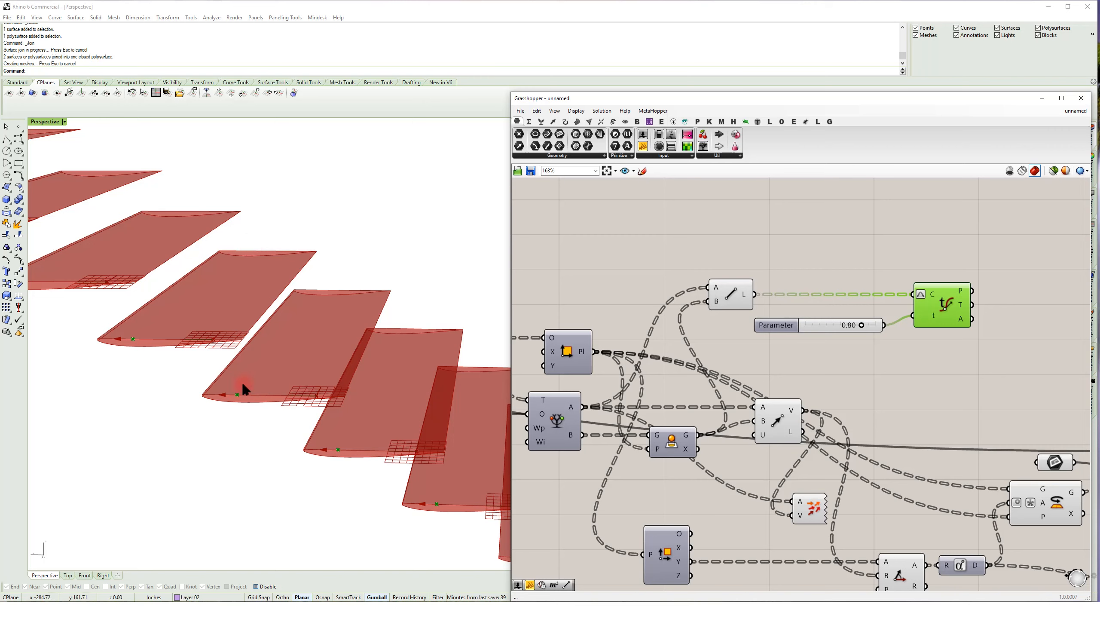
- Reposition the Evaluate Curve component and its parameter slider higher on the canvas, clear of the tread components
{"action": "right_click_drag", "start_coordinate": [905, 287], "coordinate": [802, 333]}
{"action": "left_click_drag", "start_coordinate": [765, 375], "coordinate": [762, 263]}
{"action": "left_click_drag", "start_coordinate": [834, 344], "coordinate": [838, 245]}
{"action": "right_click_drag", "start_coordinate": [834, 321], "coordinate": [781, 397]}
- Add a Move component and a Unit Z vector that supplies its translation input
{"action": "double_click", "coordinate": [893, 298]}
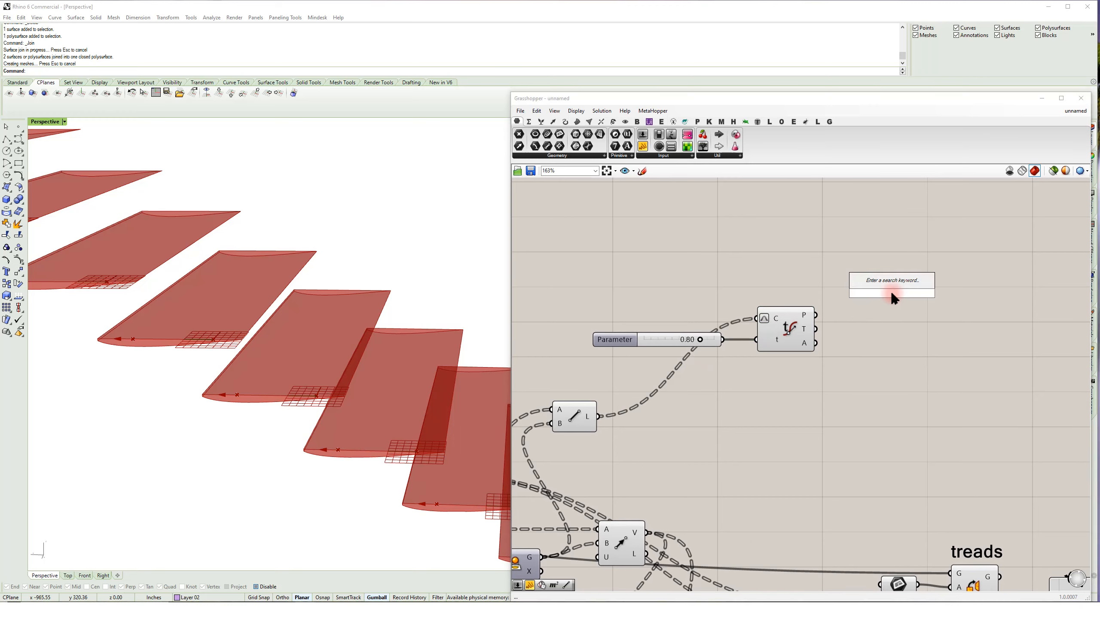
{"action": "type", "text": "z"}
{"action": "key", "text": "BackSpace"}
{"action": "type", "text": "move"}
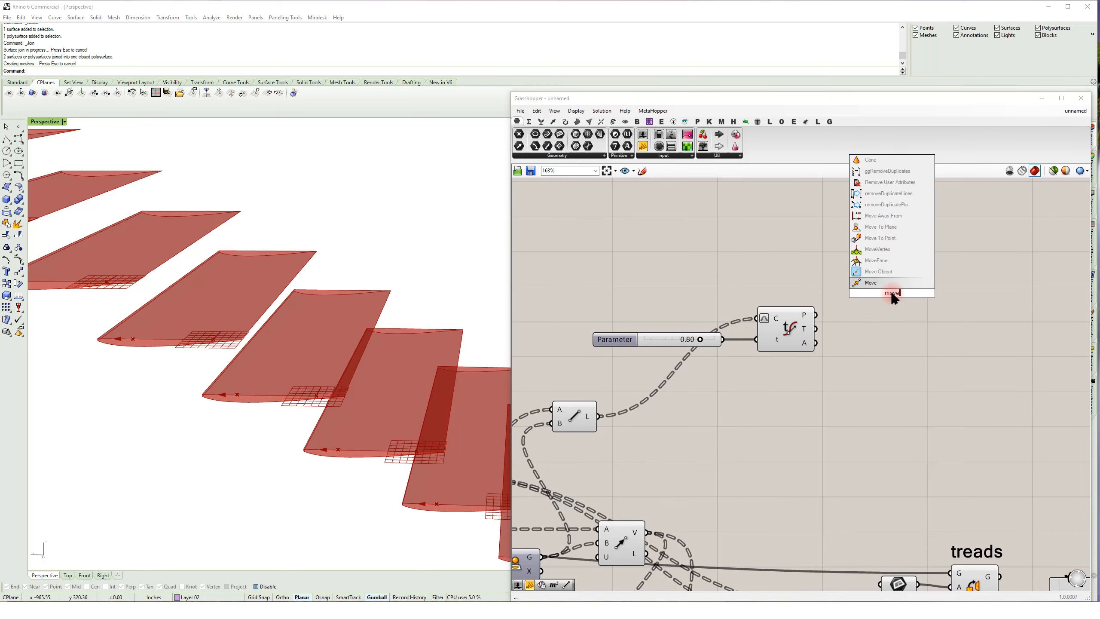
{"action": "key", "text": "Return"}
{"action": "left_click_drag", "start_coordinate": [894, 298], "coordinate": [921, 295]}
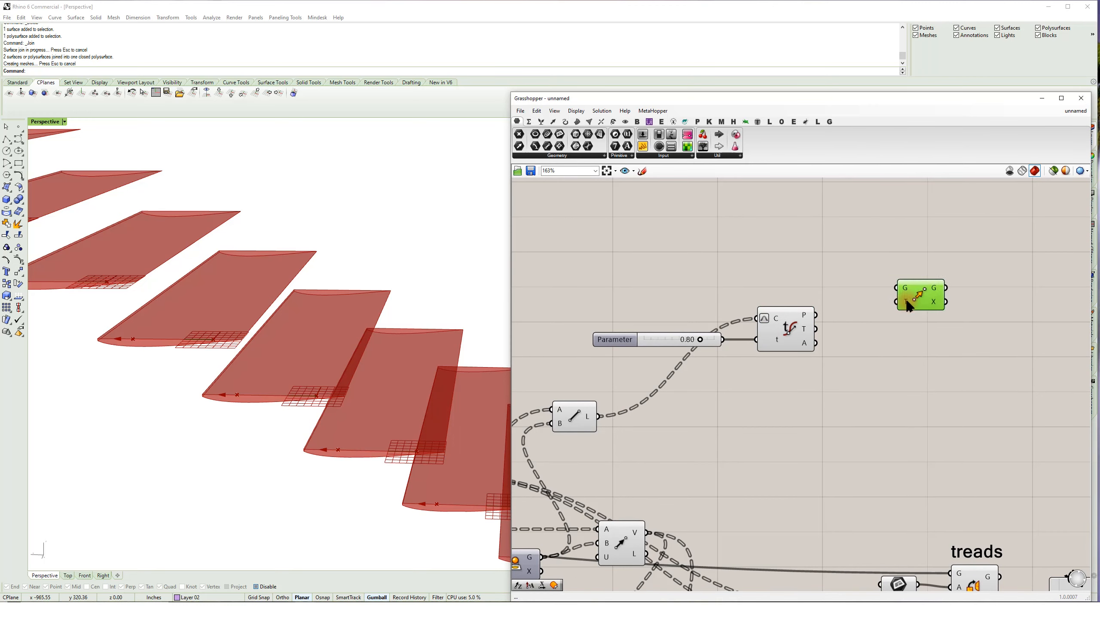
{"action": "double_click", "coordinate": [847, 278]}
{"action": "type", "text": "z"}
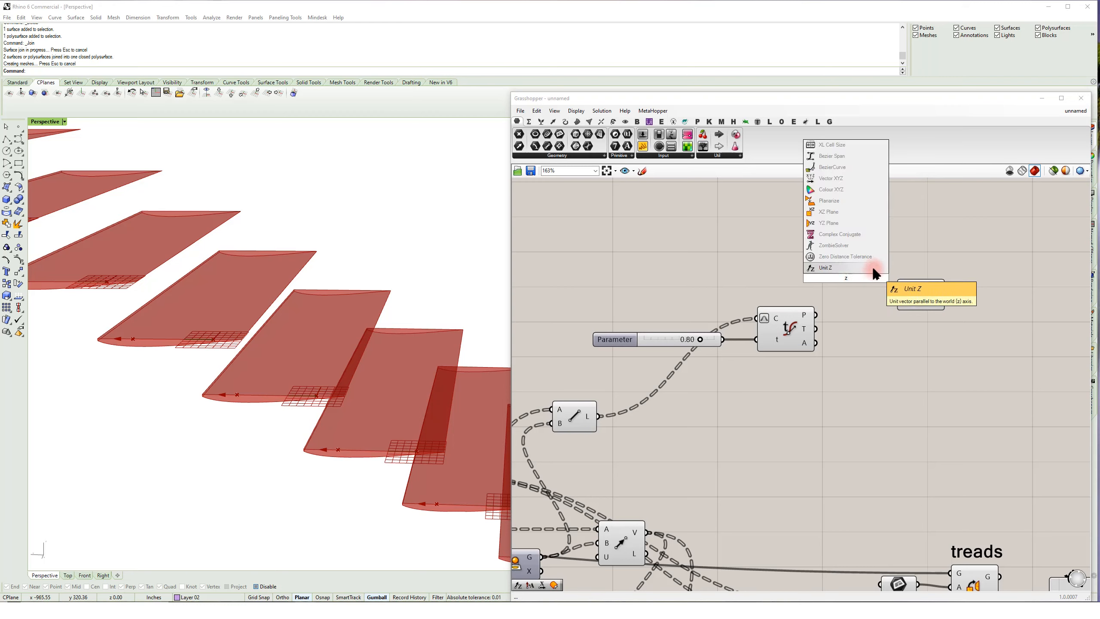
{"action": "left_click", "coordinate": [871, 268]}
{"action": "left_click_drag", "start_coordinate": [921, 295], "coordinate": [928, 268]}
- Drive the Unit Z factor with a -6.0 to 42.0 slider at 36.0, and feed the evaluated points into Move's geometry input
{"action": "double_click", "coordinate": [664, 260]}
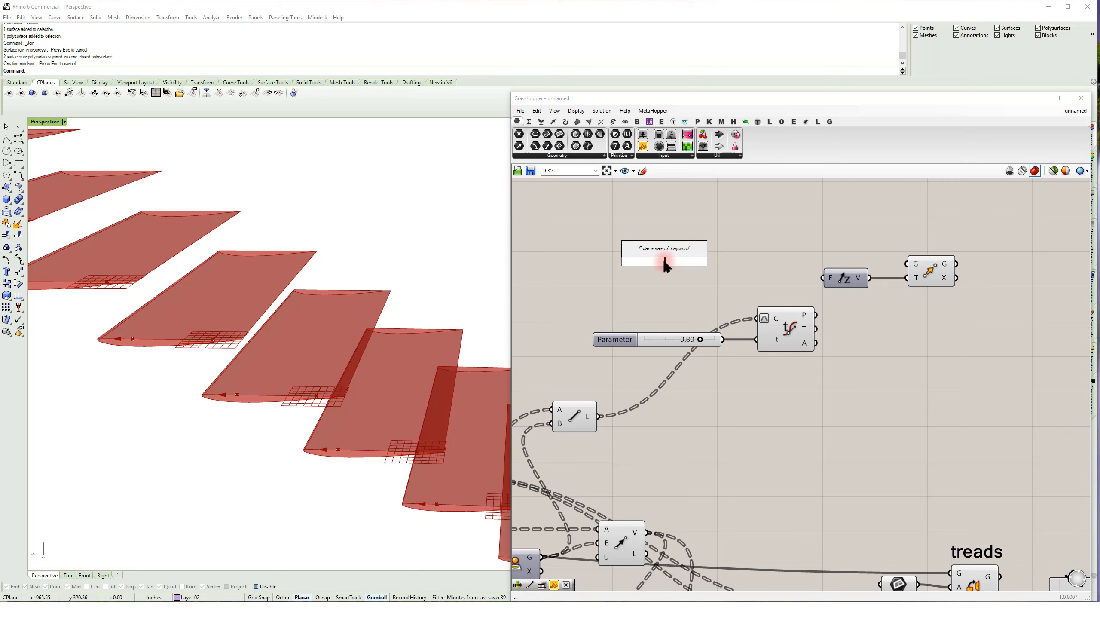
{"action": "type", "text": "1"}
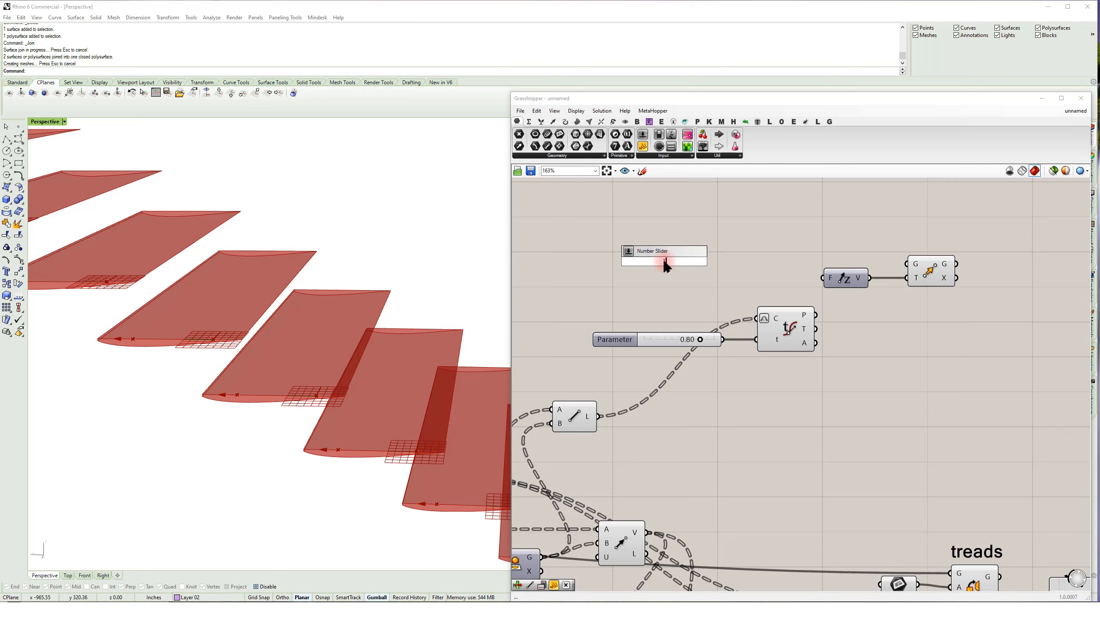
{"action": "key", "text": "BackSpace"}
{"action": "type", "text": "-"}
{"action": "key", "text": "Return"}
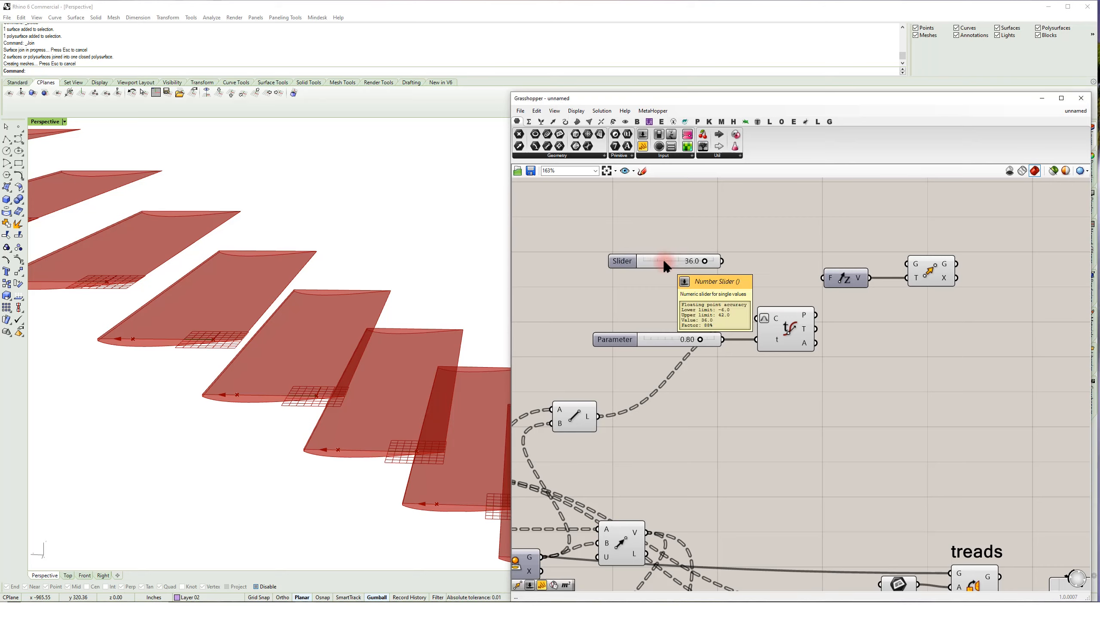
{"action": "left_click", "coordinate": [684, 265]}
{"action": "left_click_drag", "start_coordinate": [689, 260], "coordinate": [844, 261]}
{"action": "left_click_drag", "start_coordinate": [816, 315], "coordinate": [910, 249]}
{"action": "right_click_drag", "start_coordinate": [342, 347], "coordinate": [361, 263]}
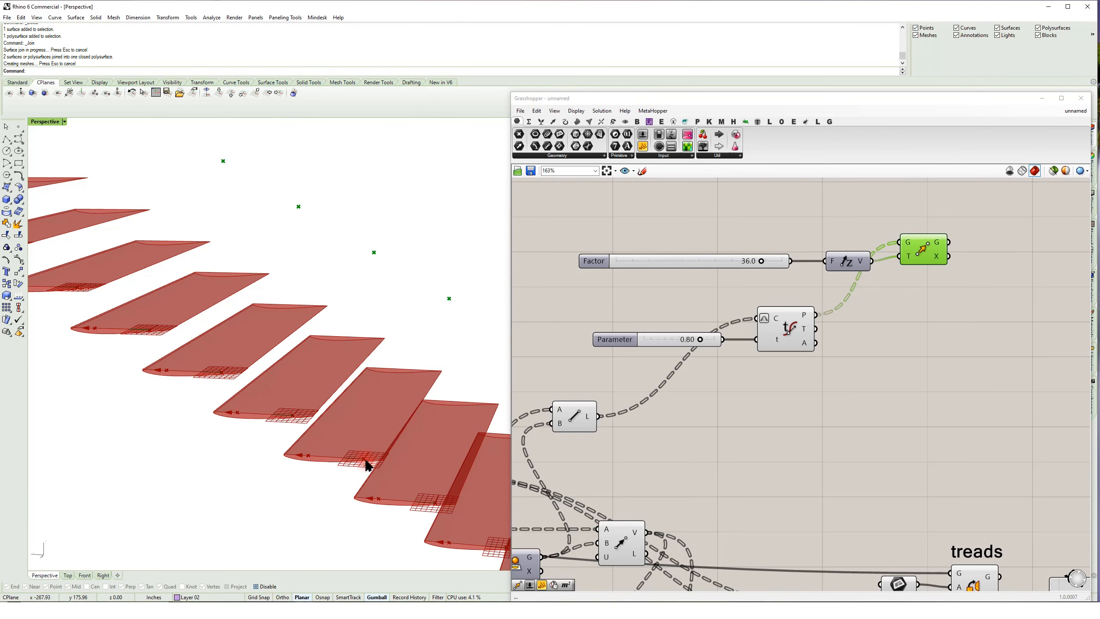
- Add a Line component joining the moved points (A) to the evaluated tread points (B) to form vertical baluster lines
{"action": "double_click", "coordinate": [941, 314]}
{"action": "type", "text": "line"}
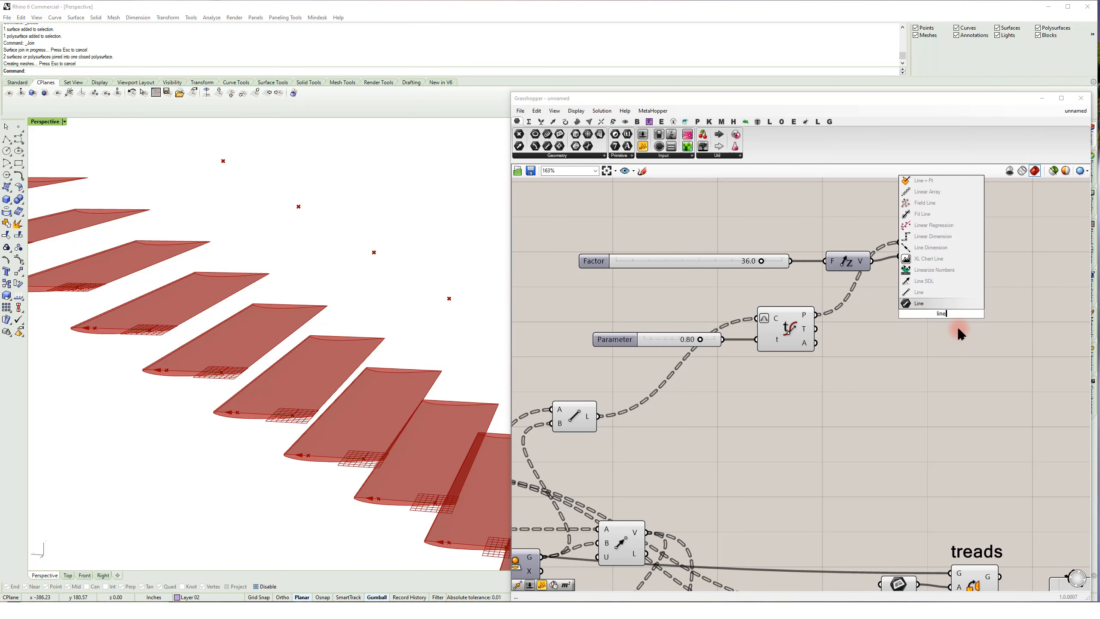
{"action": "key", "text": "Return"}
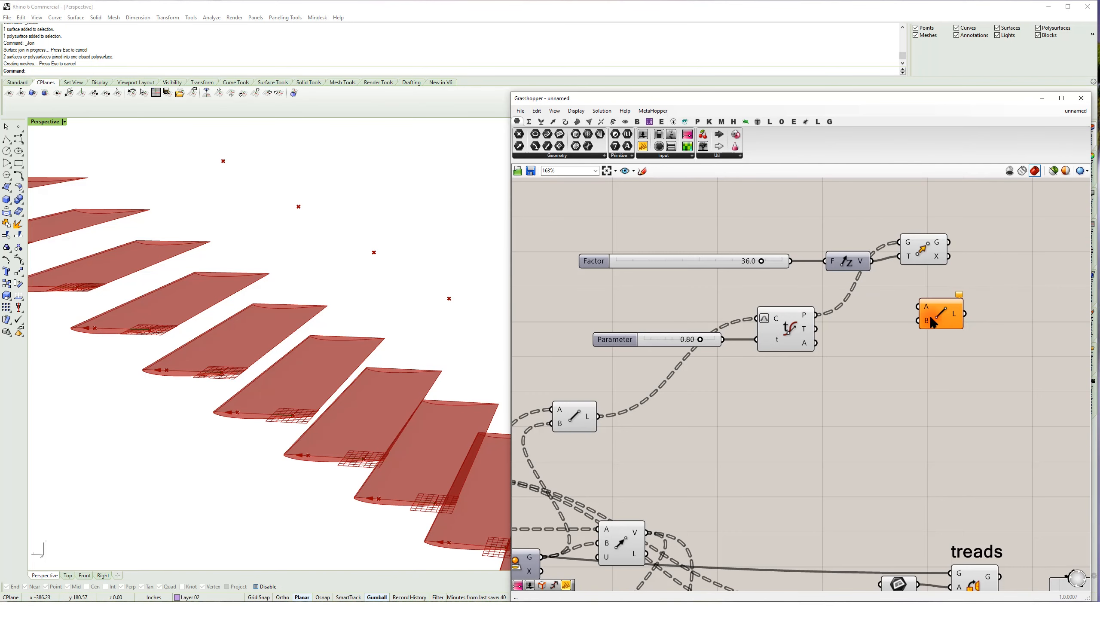
{"action": "left_click_drag", "start_coordinate": [951, 243], "coordinate": [919, 306]}
{"action": "left_click_drag", "start_coordinate": [932, 308], "coordinate": [991, 245]}
{"action": "left_click_drag", "start_coordinate": [817, 315], "coordinate": [978, 256]}
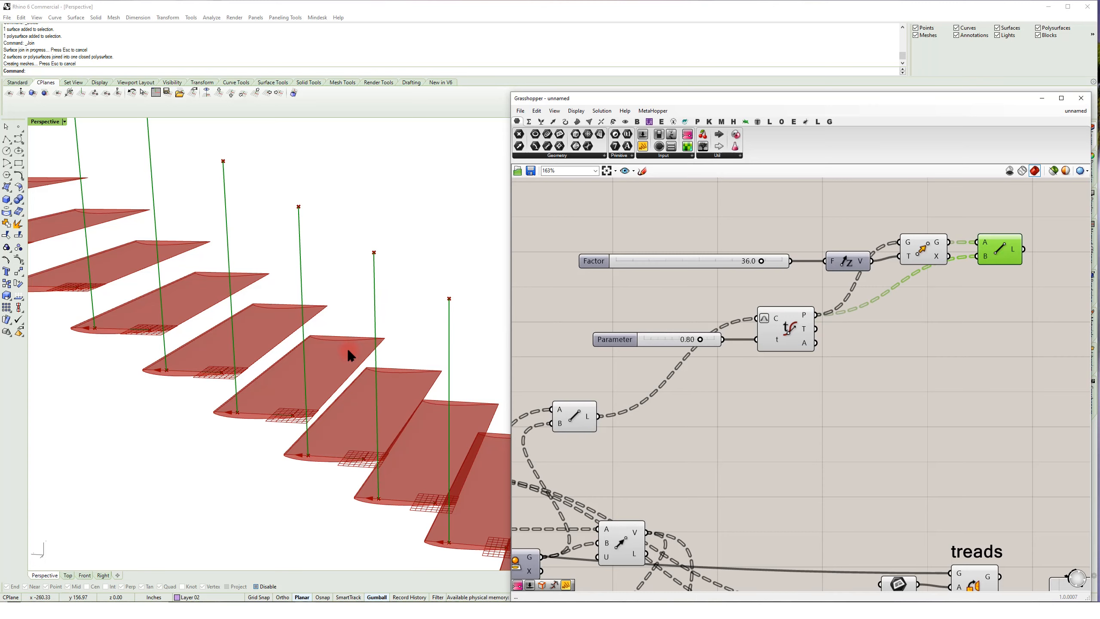
{"action": "right_click_drag", "start_coordinate": [364, 340], "coordinate": [312, 334], "text": "shift"}
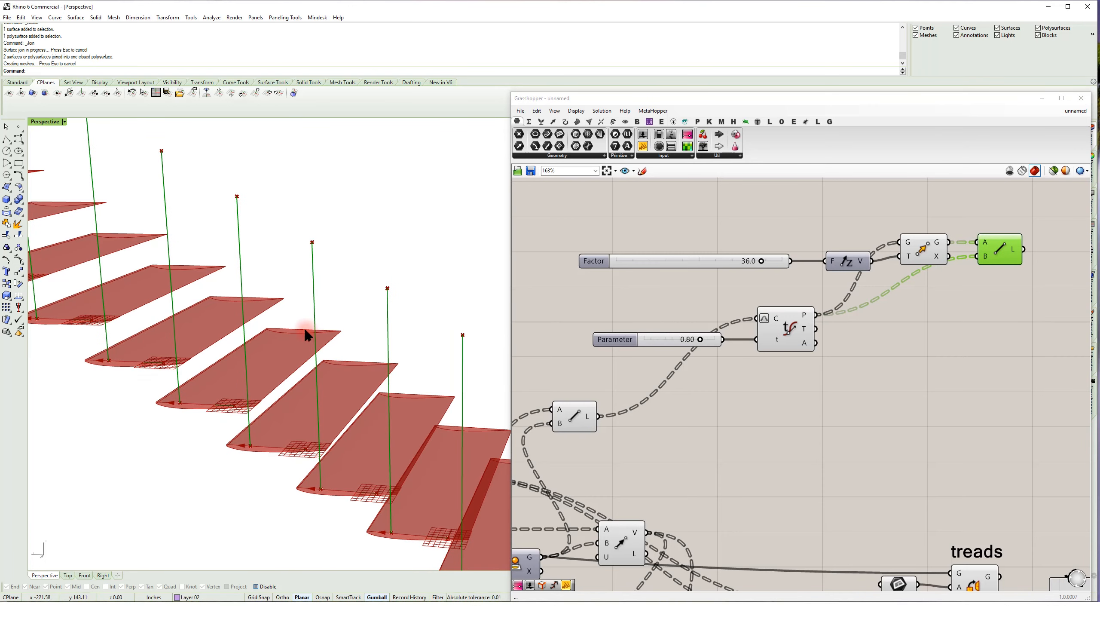
- Duplicate the factor slider, Unit Z and Move components above the originals, and set the copied slider to -2.6
{"action": "right_click_drag", "start_coordinate": [884, 265], "coordinate": [879, 302]}
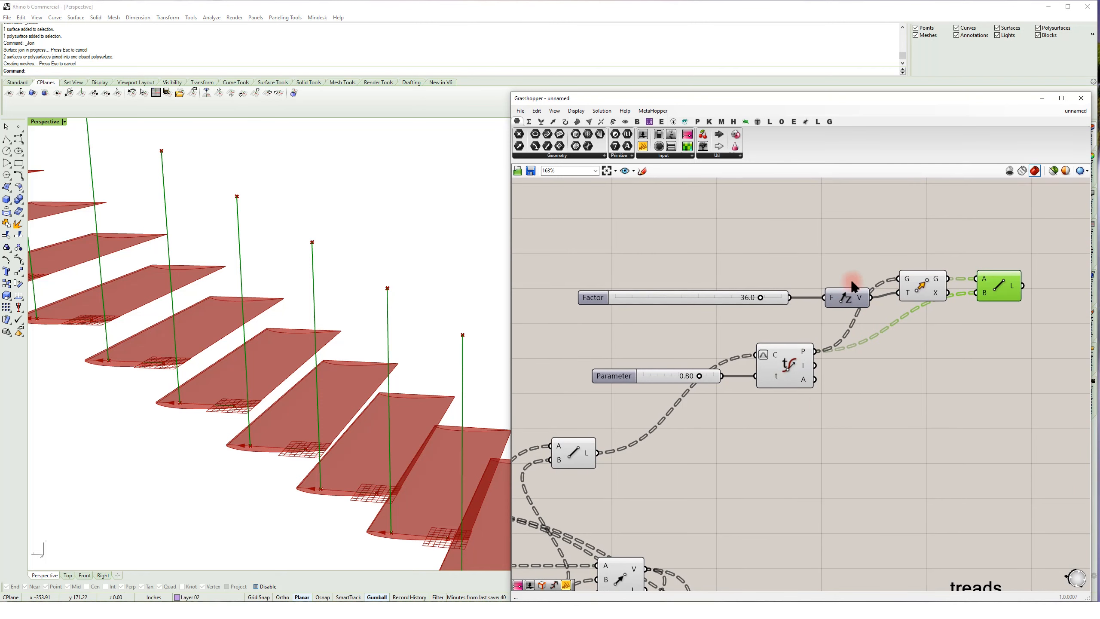
{"action": "left_click_drag", "start_coordinate": [844, 265], "coordinate": [732, 320]}
{"action": "left_click_drag", "start_coordinate": [916, 258], "coordinate": [735, 318]}
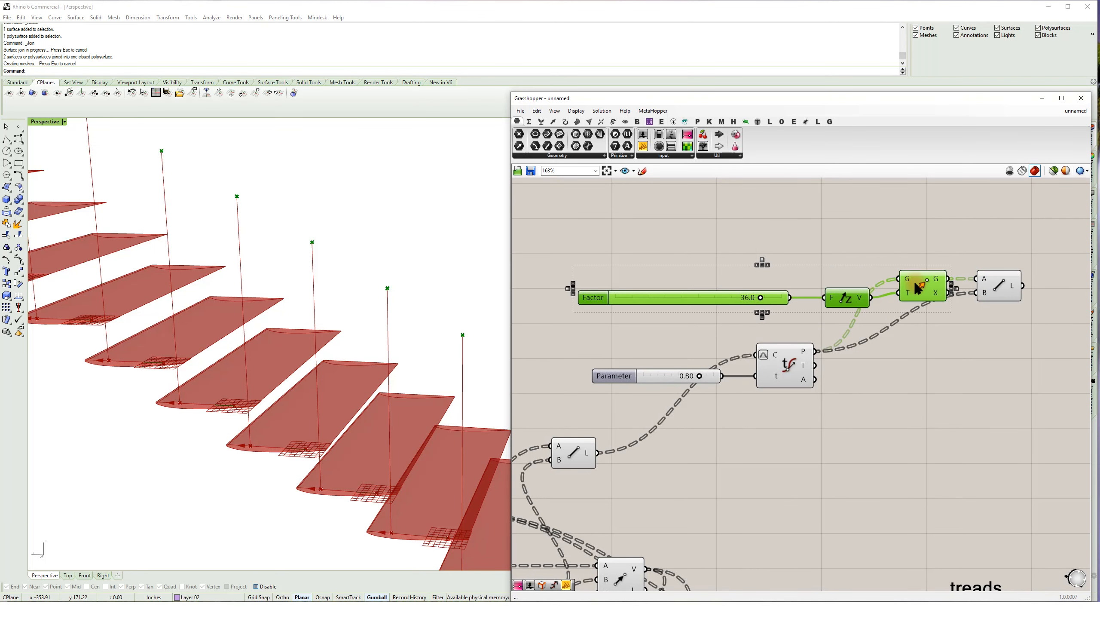
{"action": "left_click_drag", "start_coordinate": [927, 295], "coordinate": [929, 252]}
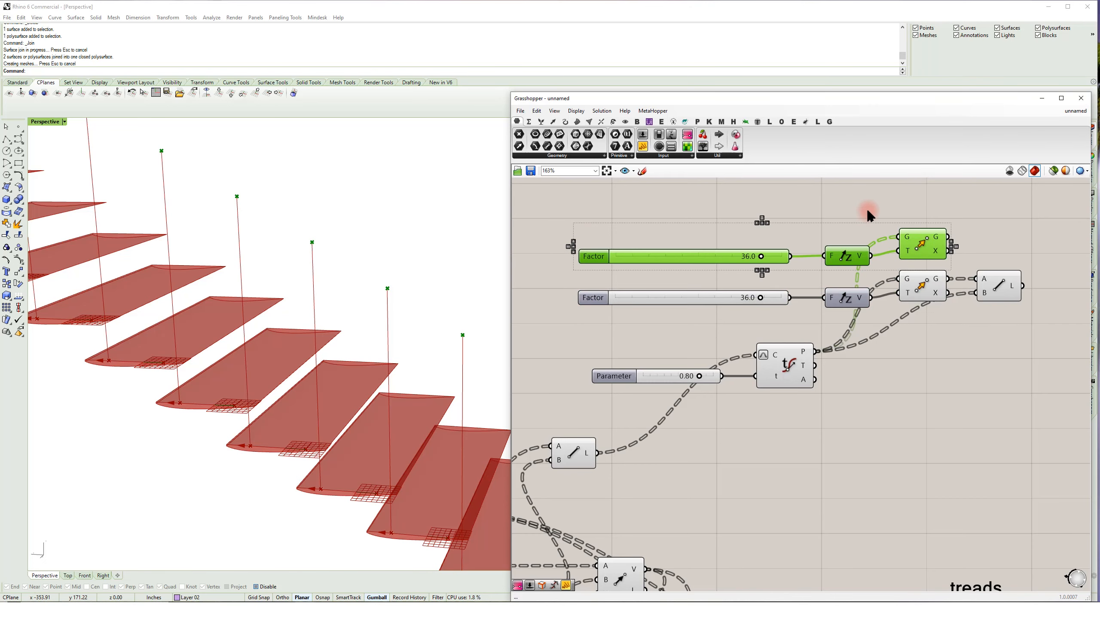
{"action": "left_click", "coordinate": [870, 214]}
{"action": "left_click_drag", "start_coordinate": [763, 259], "coordinate": [645, 271]}
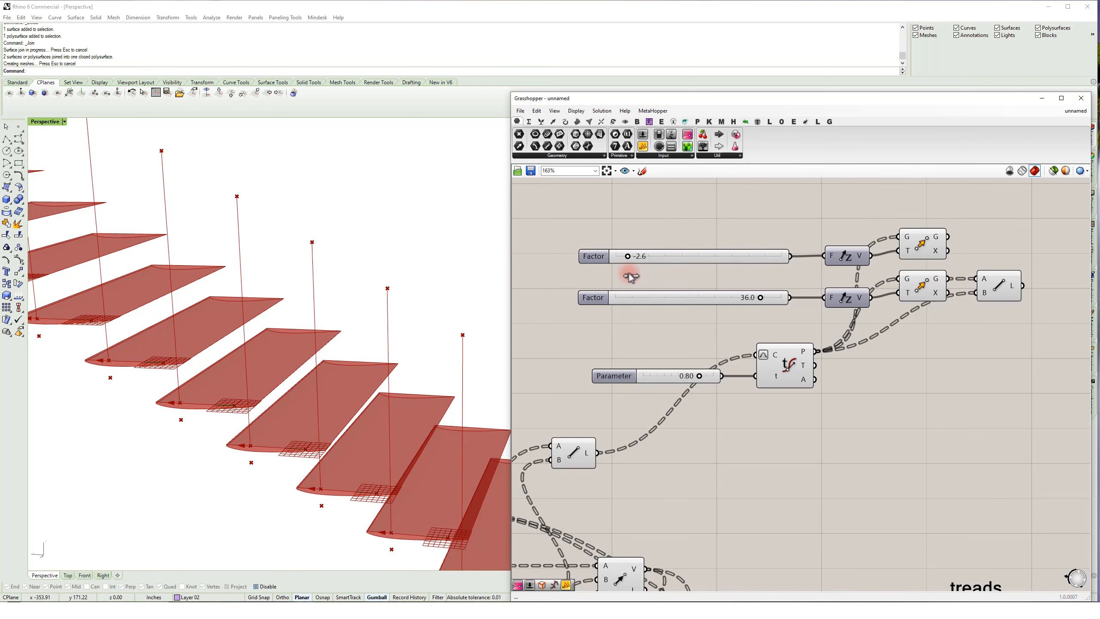
- Replace the vertical Line's B input with the duplicated Move component's output so the balusters extend below the treads
{"action": "right_click_drag", "start_coordinate": [924, 243], "coordinate": [842, 265]}
{"action": "mouse_move", "coordinate": [922, 305]}
{"action": "left_mouse_down"}
{"action": "mouse_move", "coordinate": [935, 288]}
{"action": "mouse_move", "coordinate": [942, 304]}
{"action": "left_mouse_up"}
{"action": "left_click_drag", "start_coordinate": [866, 259], "coordinate": [916, 315]}
{"action": "left_click", "coordinate": [472, 389]}
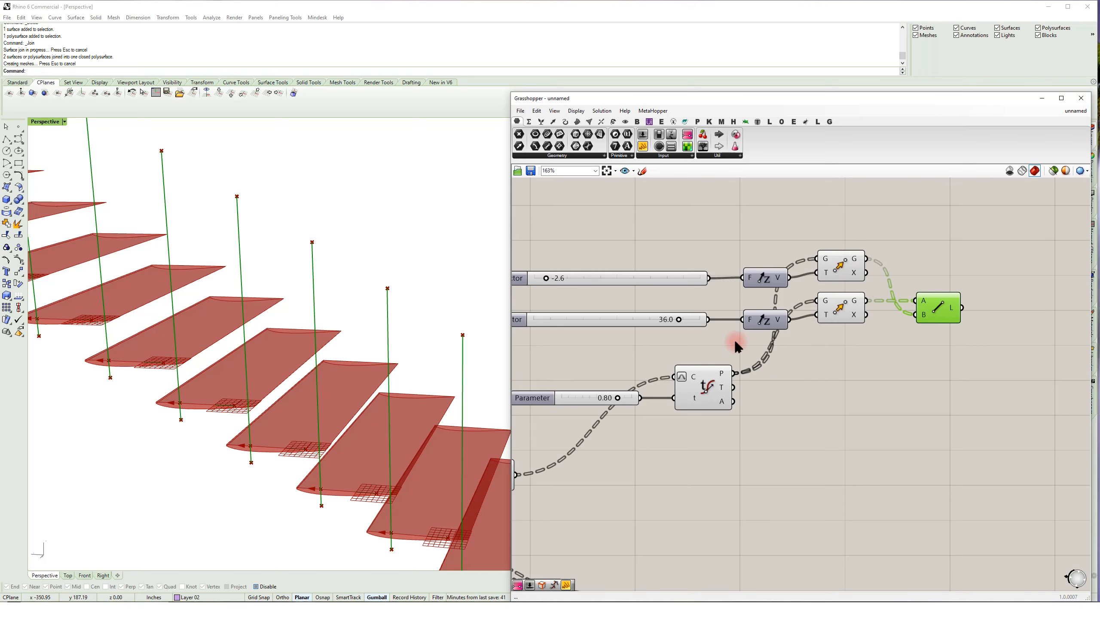
{"action": "right_click_drag", "start_coordinate": [821, 298], "coordinate": [876, 329]}
{"action": "right_click_drag", "start_coordinate": [779, 267], "coordinate": [762, 272]}
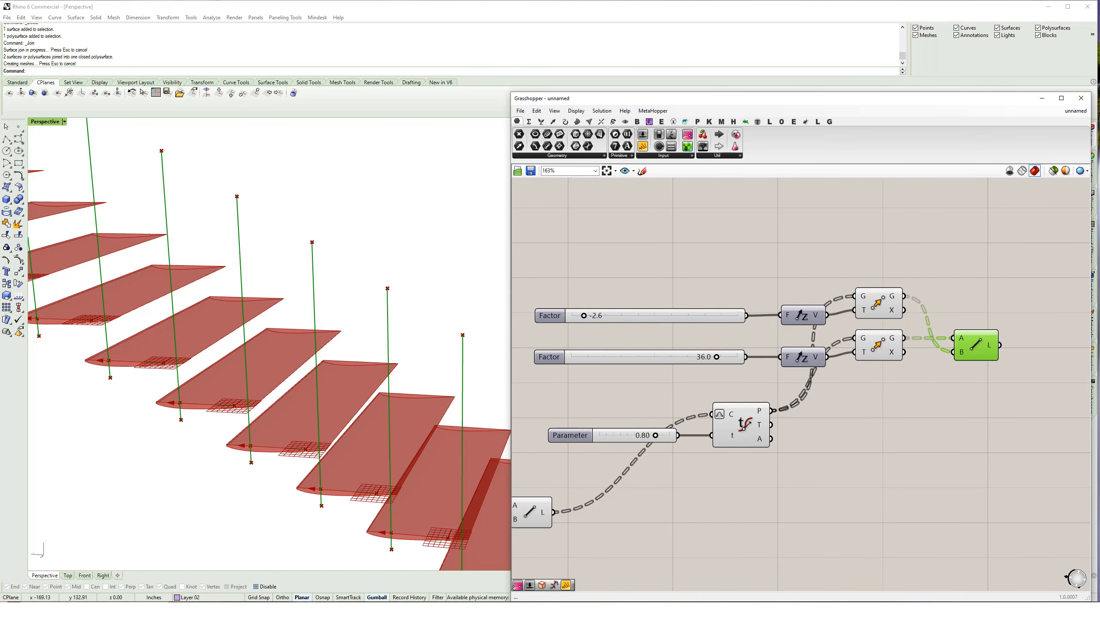
- Duplicate the 36.0 factor slider with its Unit Z and Move, plus the vertical Line, above the originals, and set the copied slider to 33.4
{"action": "left_click_drag", "start_coordinate": [0, 271], "coordinate": [612, 107]}
{"action": "right_click_drag", "start_coordinate": [326, 275], "coordinate": [349, 284]}
{"action": "scroll", "coordinate": [311, 267], "scroll_direction": "up", "scroll_amount": 5}
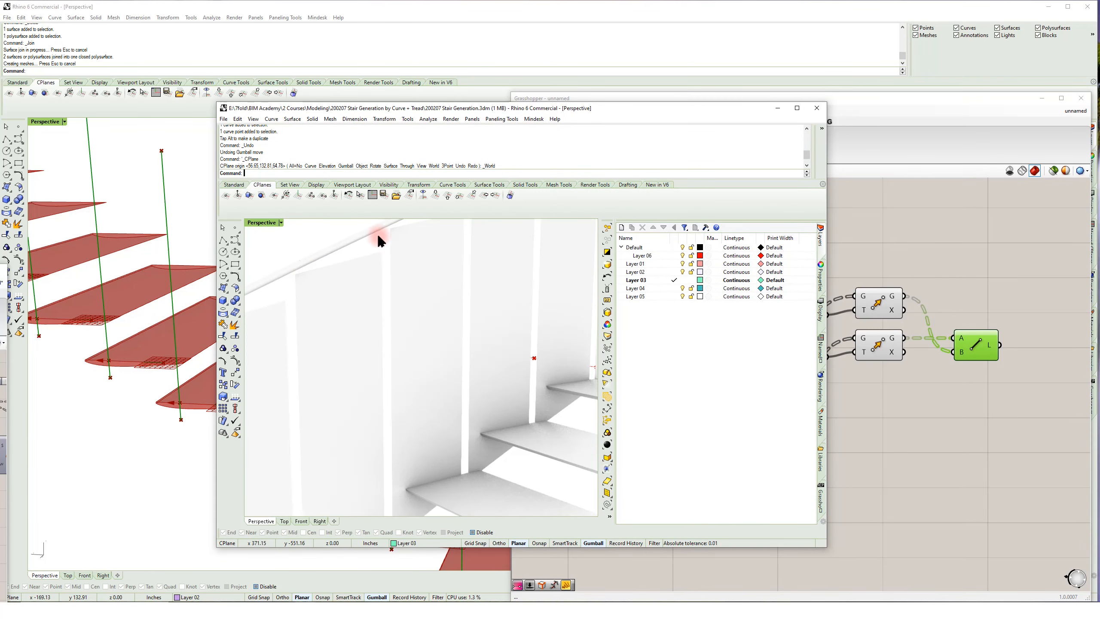
{"action": "left_click", "coordinate": [648, 93]}
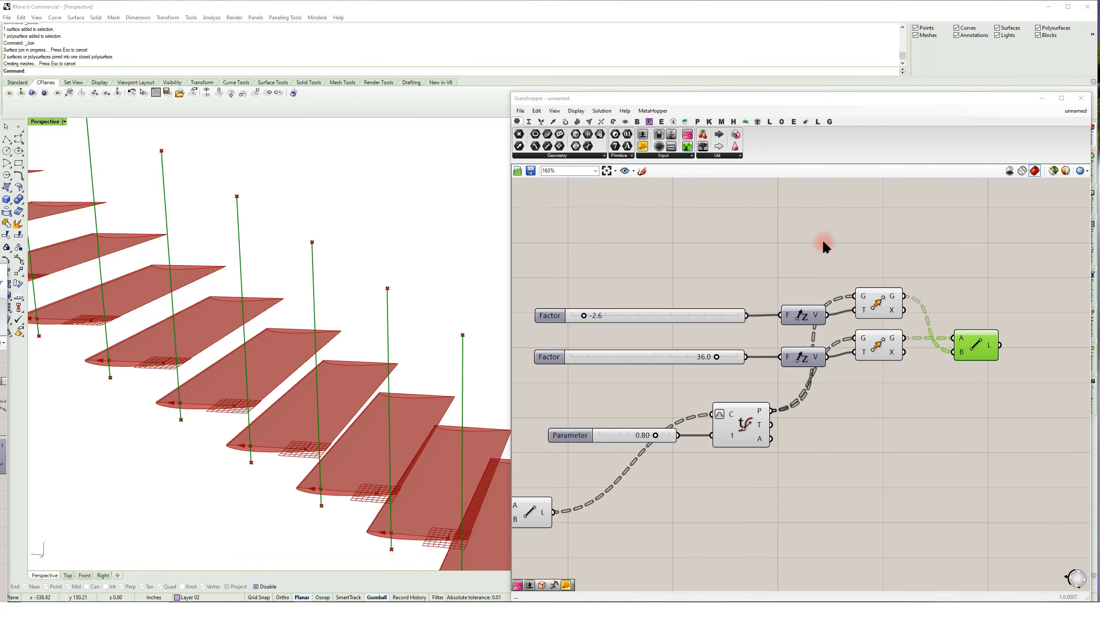
{"action": "right_click", "coordinate": [824, 242]}
{"action": "left_click", "coordinate": [775, 246]}
{"action": "left_click_drag", "start_coordinate": [893, 381], "coordinate": [635, 338]}
{"action": "left_click_drag", "start_coordinate": [881, 350], "coordinate": [883, 252], "text": "alt"}
{"action": "left_click_drag", "start_coordinate": [981, 357], "coordinate": [983, 265], "text": "alt"}
{"action": "left_click_drag", "start_coordinate": [720, 258], "coordinate": [713, 260]}
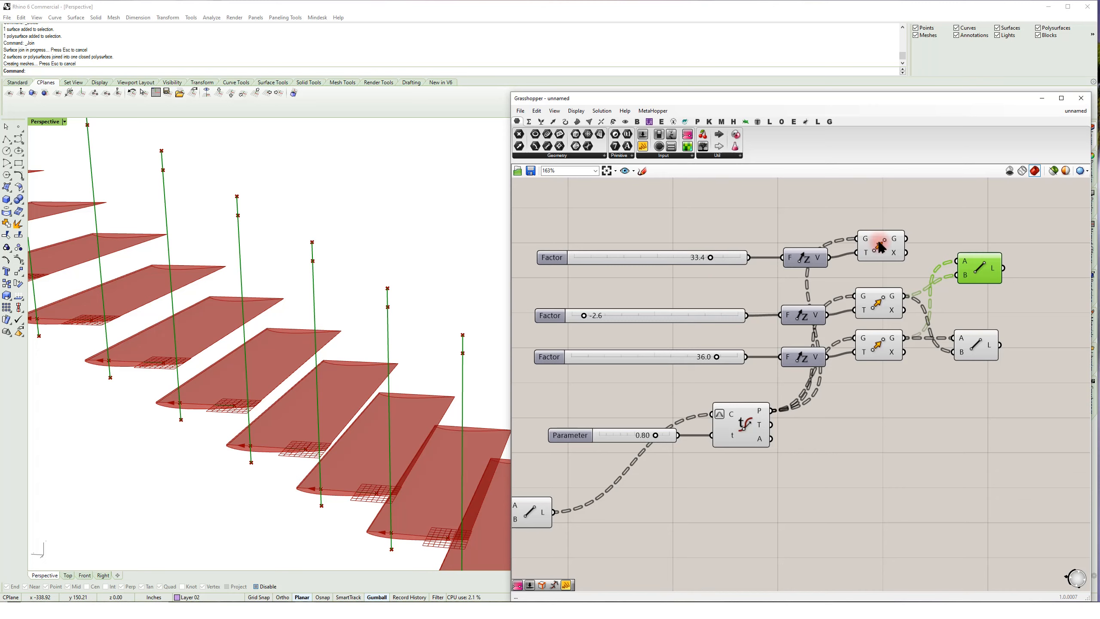
- Replace the duplicated Line's A input with the geometry output of the new 33.4 Move component
{"action": "left_click_drag", "start_coordinate": [981, 277], "coordinate": [984, 269]}
{"action": "left_click_drag", "start_coordinate": [906, 239], "coordinate": [988, 249]}
{"action": "right_click_drag", "start_coordinate": [942, 280], "coordinate": [867, 290]}
{"action": "left_click", "coordinate": [945, 320]}
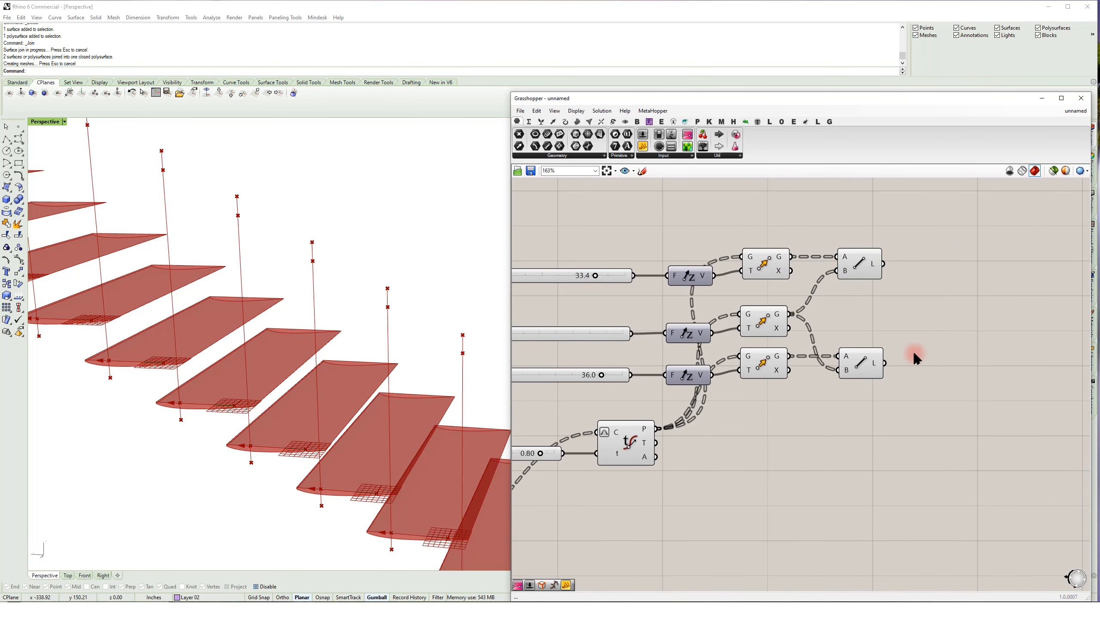
- Copy the Relative Item component with its {+1} offset from the tread definition and place it beside the two vertical Line components
{"action": "scroll", "coordinate": [915, 354], "scroll_direction": "down", "scroll_amount": 3}
{"action": "right_click_drag", "start_coordinate": [918, 391], "coordinate": [933, 302]}
{"action": "mouse_move", "coordinate": [829, 370]}
{"action": "right_mouse_down"}
{"action": "mouse_move", "coordinate": [887, 316]}
{"action": "mouse_move", "coordinate": [907, 357]}
{"action": "right_mouse_up"}
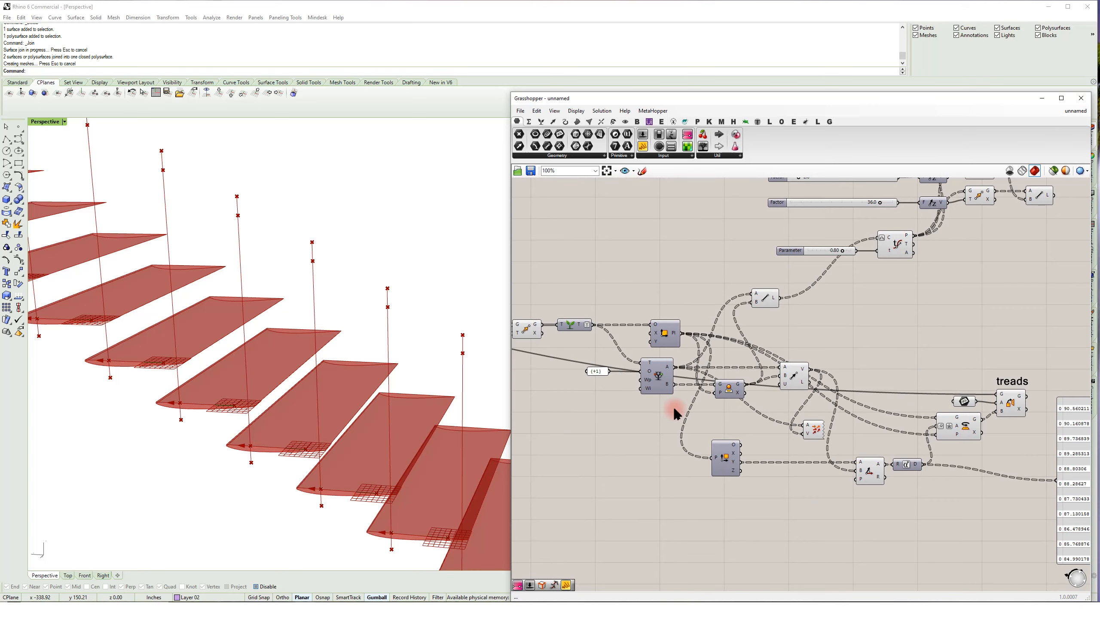
{"action": "scroll", "coordinate": [641, 381], "scroll_direction": "up", "scroll_amount": 3}
{"action": "left_click_drag", "start_coordinate": [661, 415], "coordinate": [559, 357]}
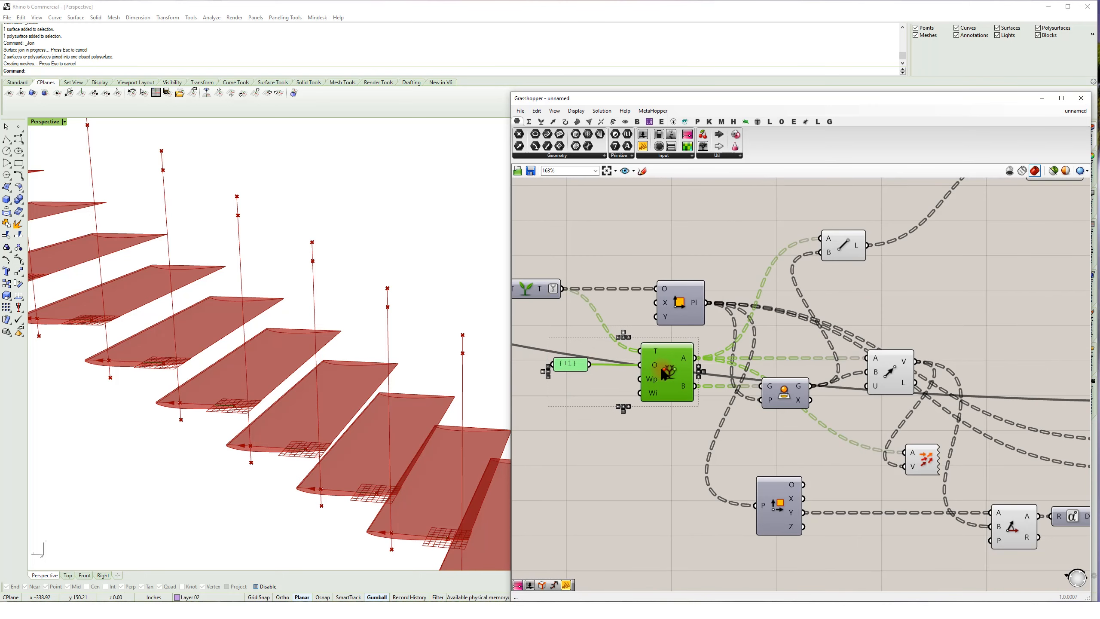
{"action": "left_click_drag", "start_coordinate": [665, 373], "coordinate": [985, 292]}
{"action": "right_click_drag", "start_coordinate": [978, 264], "coordinate": [676, 368]}
{"action": "scroll", "coordinate": [690, 395], "scroll_direction": "down", "scroll_amount": 2}
{"action": "scroll", "coordinate": [690, 395], "scroll_direction": "down", "scroll_amount": 1}
{"action": "left_click_drag", "start_coordinate": [690, 396], "coordinate": [954, 233]}
{"action": "scroll", "coordinate": [907, 302], "scroll_direction": "up", "scroll_amount": 1}
{"action": "scroll", "coordinate": [855, 288], "scroll_direction": "up", "scroll_amount": 4}
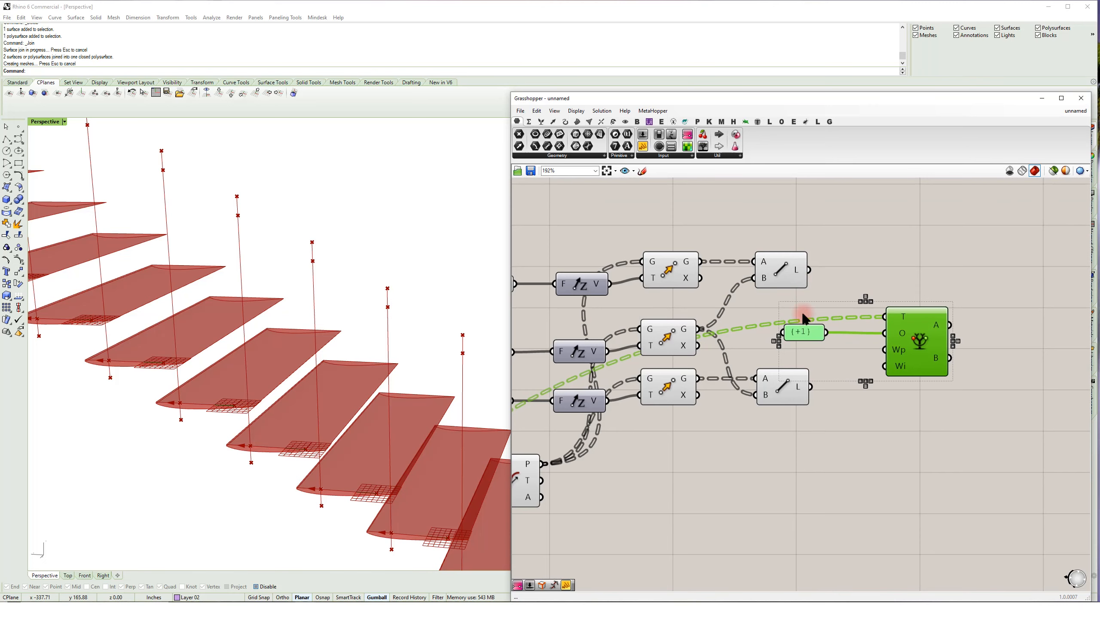
- Replace the copied Relative Item's tree (T) input with the duplicated Line's output
{"action": "left_click", "coordinate": [827, 256]}
{"action": "left_click_drag", "start_coordinate": [812, 272], "coordinate": [885, 317]}
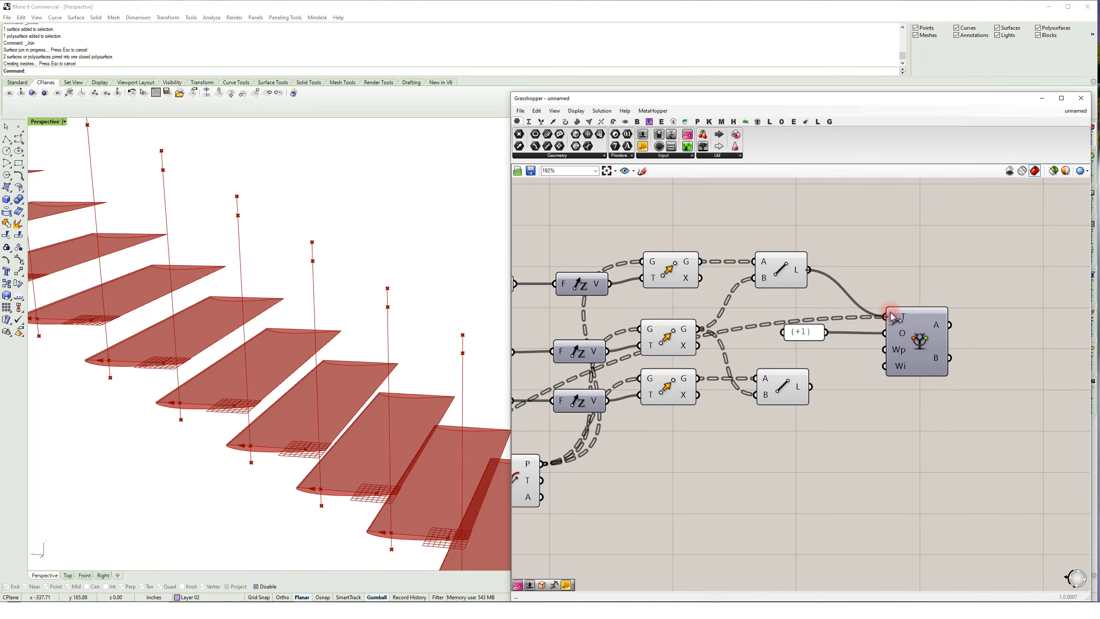
{"action": "right_click_drag", "start_coordinate": [919, 307], "coordinate": [876, 307]}
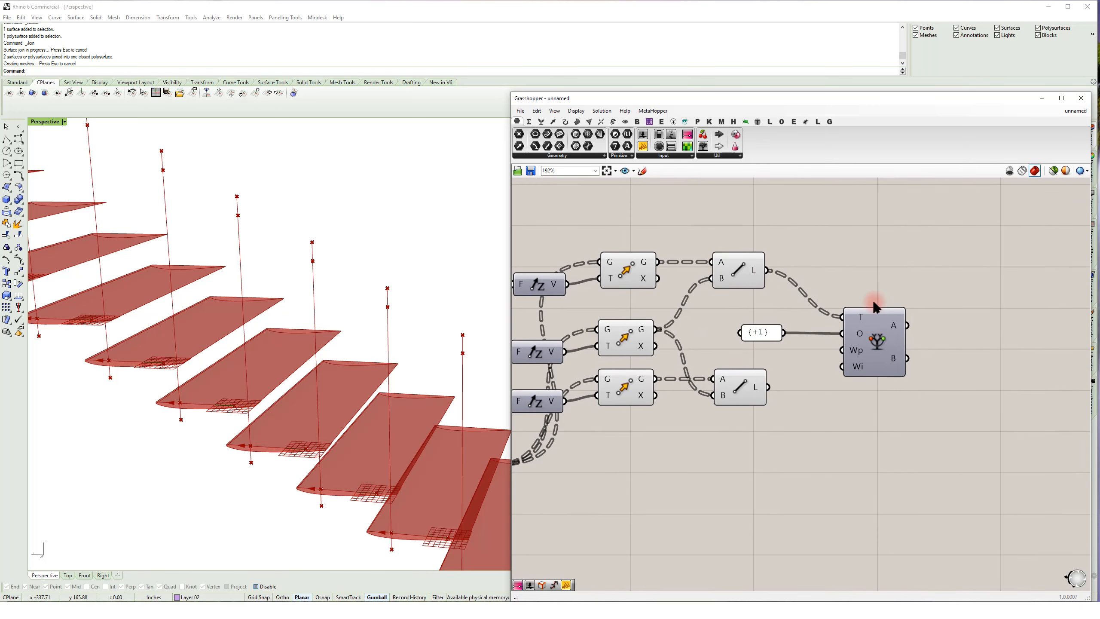
- Check the duplicated Line's data structure in a temporary panel, and delete the panel
{"action": "double_click", "coordinate": [868, 259]}
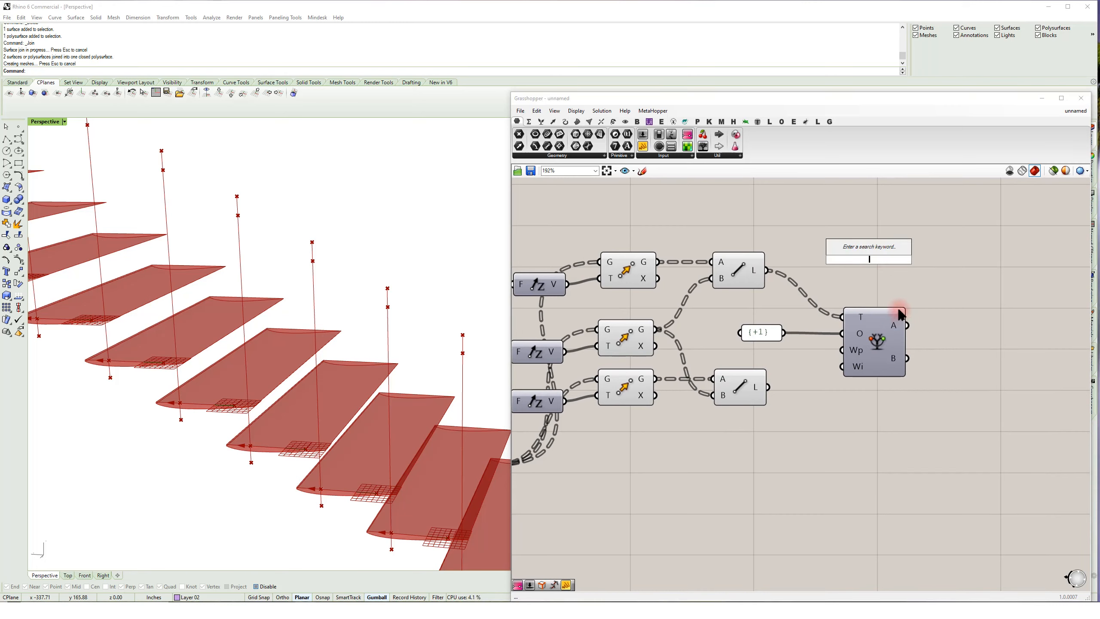
{"action": "type", "text": "\""}
{"action": "key", "text": "Return"}
{"action": "left_click_drag", "start_coordinate": [767, 269], "coordinate": [800, 259]}
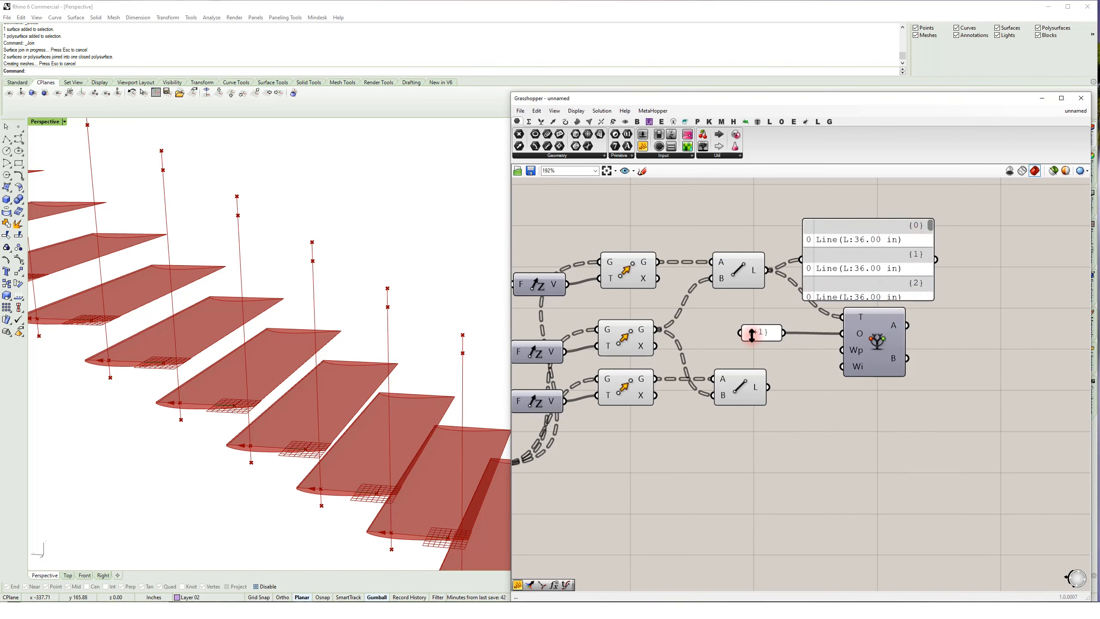
{"action": "left_click", "coordinate": [916, 267]}
{"action": "key", "text": "Delete"}
- Line up the Relative Item with the duplicated Line and add a Merge component beside it
{"action": "left_click", "coordinate": [884, 312]}
{"action": "left_click_drag", "start_coordinate": [882, 309], "coordinate": [879, 285]}
{"action": "right_click_drag", "start_coordinate": [863, 361], "coordinate": [768, 391]}
{"action": "left_click", "coordinate": [874, 388]}
{"action": "double_click", "coordinate": [874, 384]}
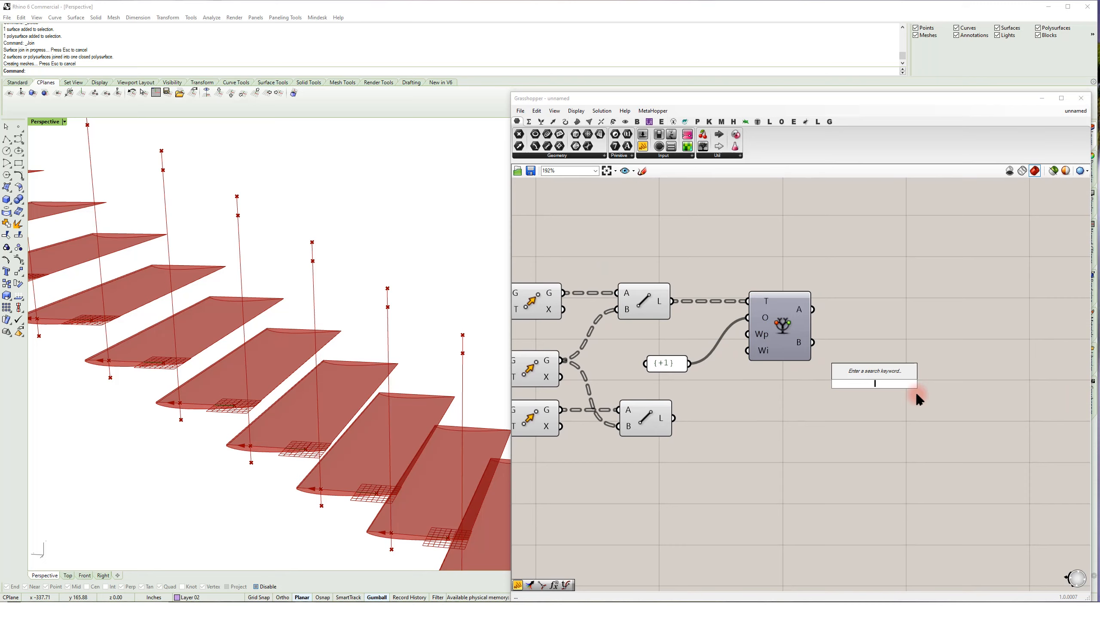
{"action": "type", "text": "mer"}
{"action": "left_click", "coordinate": [878, 374]}
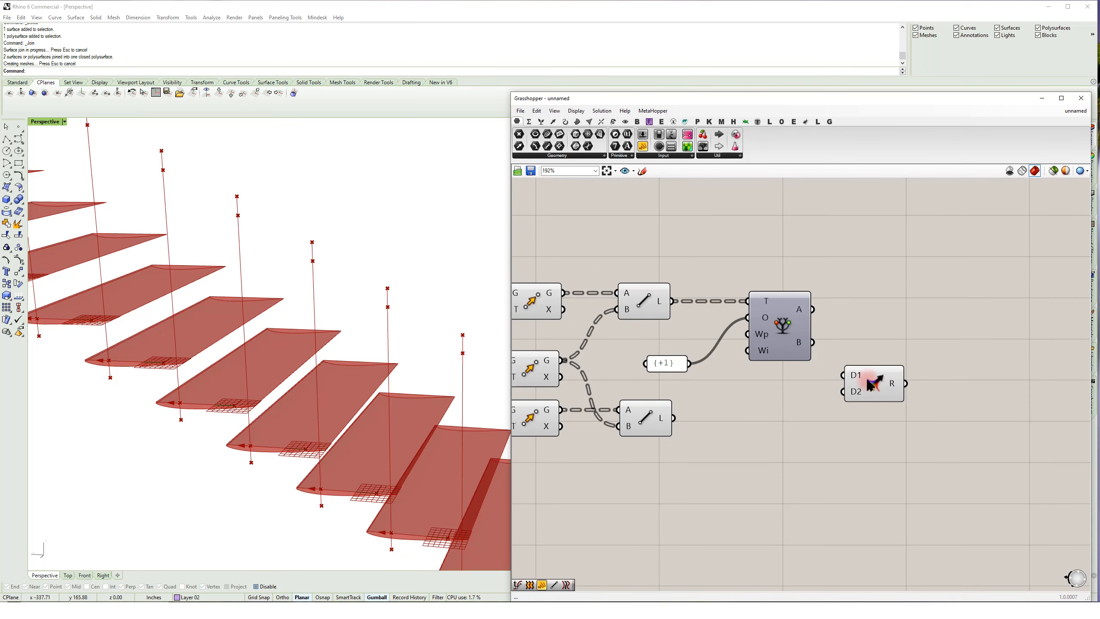
{"action": "left_click_drag", "start_coordinate": [865, 373], "coordinate": [899, 356]}
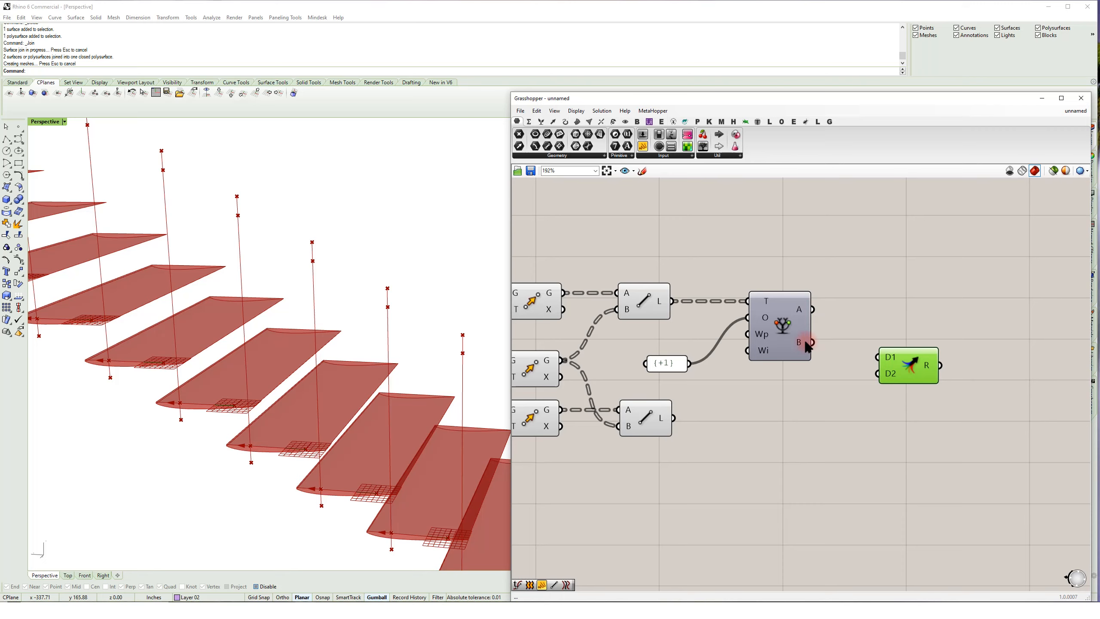
- Connect the Relative Item's B output to Merge's D1 and the original vertical Line's output to D2
{"action": "left_click_drag", "start_coordinate": [829, 343], "coordinate": [897, 349]}
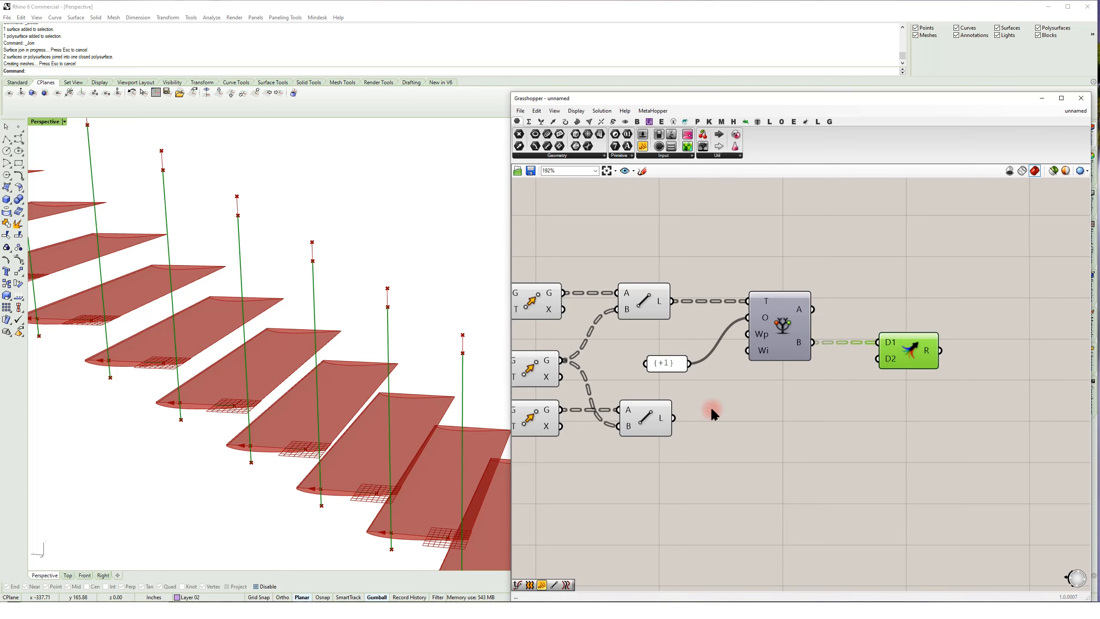
{"action": "left_click_drag", "start_coordinate": [674, 418], "coordinate": [878, 359]}
{"action": "scroll", "coordinate": [902, 369], "scroll_direction": "up", "scroll_amount": 3}
{"action": "left_click", "coordinate": [900, 365]}
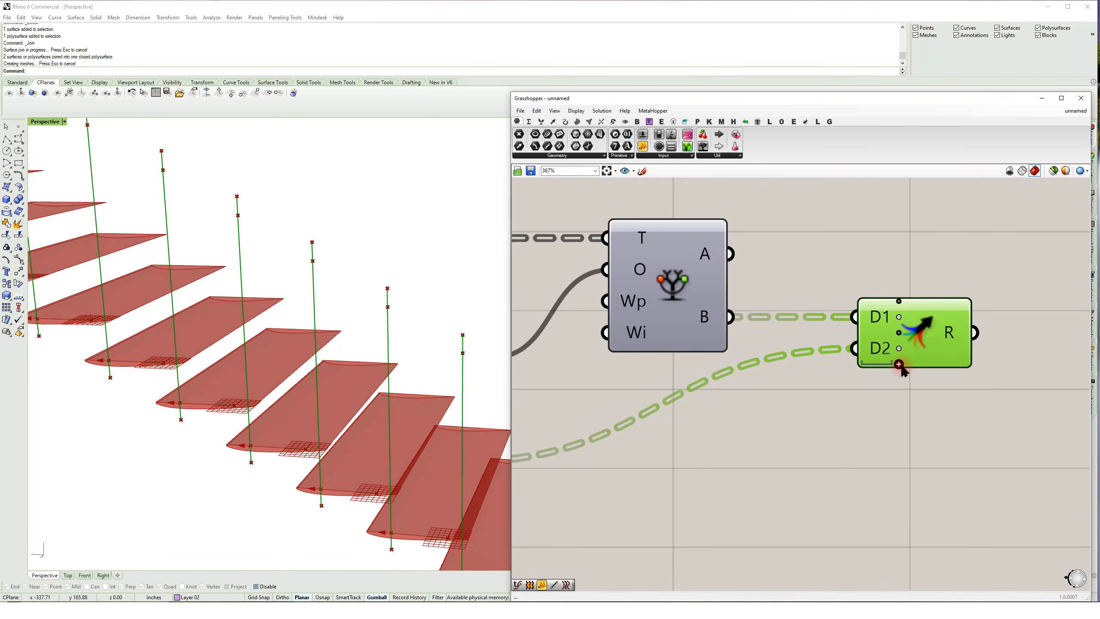
{"action": "scroll", "coordinate": [899, 365], "scroll_direction": "down", "scroll_amount": 1}
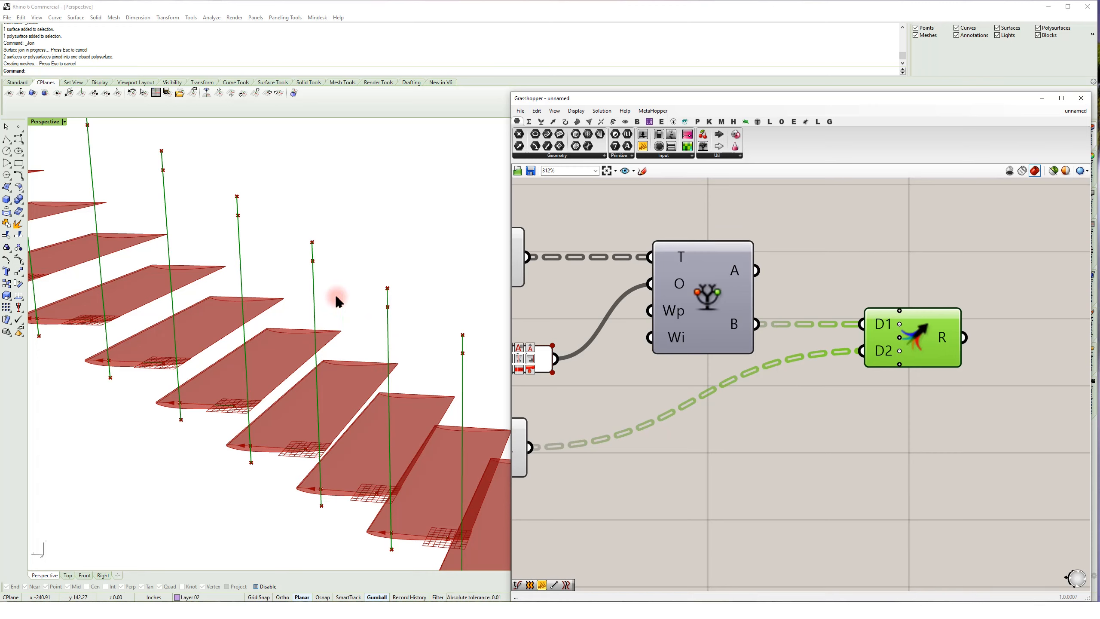
- Add a Loft component and feed the merged lines into its curves input to form the railing panels
{"action": "right_click_drag", "start_coordinate": [934, 281], "coordinate": [817, 270]}
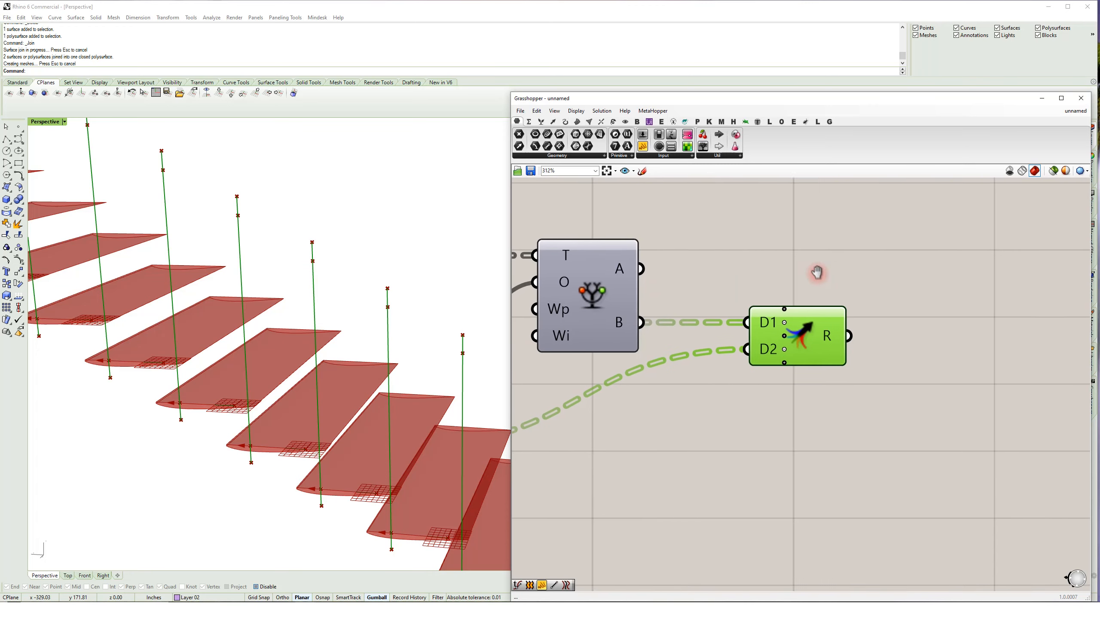
{"action": "double_click", "coordinate": [910, 299]}
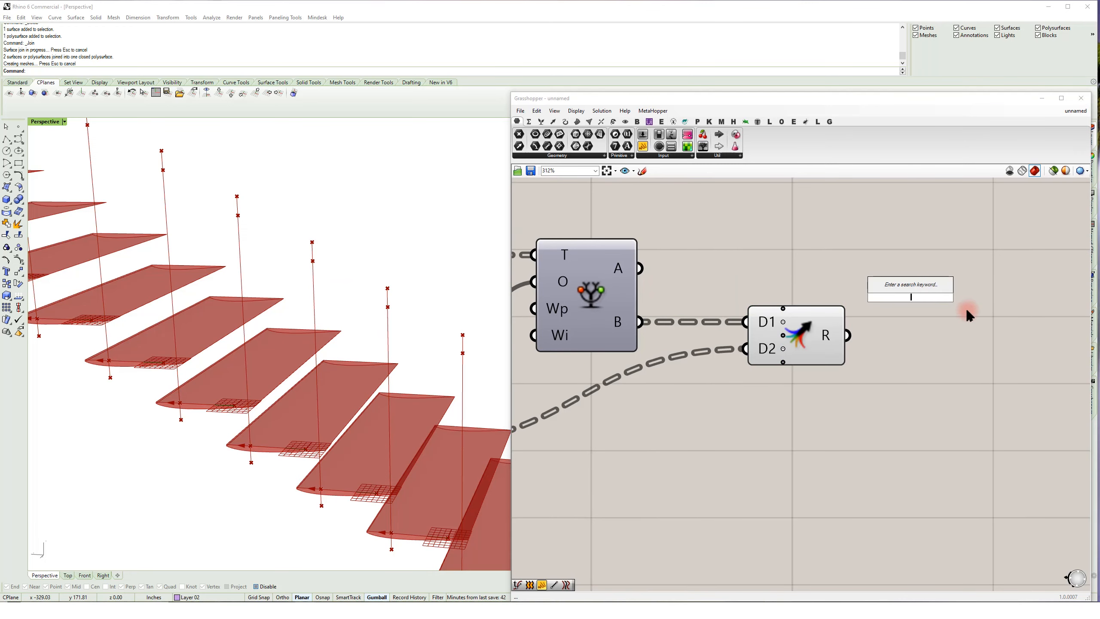
{"action": "type", "text": "lof"}
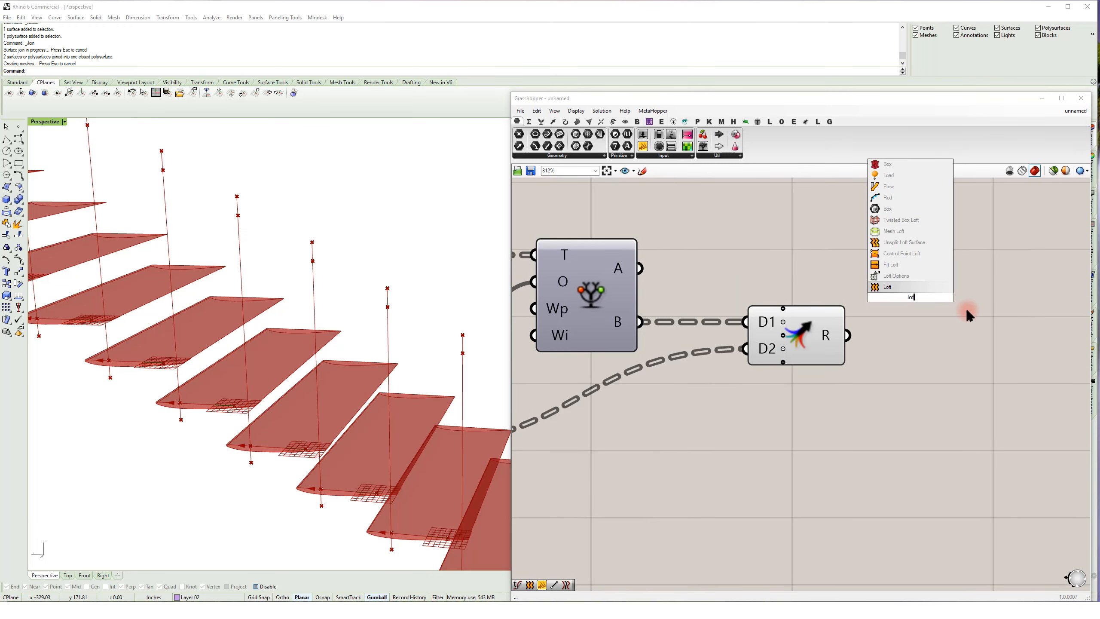
{"action": "key", "text": "Return"}
{"action": "left_click_drag", "start_coordinate": [913, 320], "coordinate": [938, 370]}
{"action": "left_click_drag", "start_coordinate": [847, 335], "coordinate": [890, 332]}
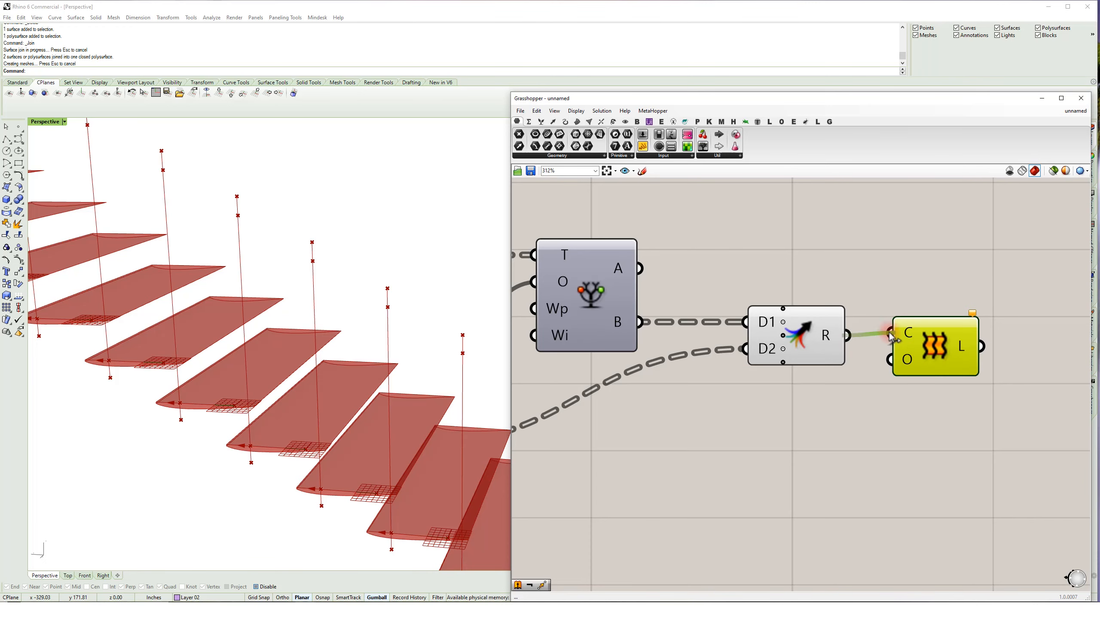
{"action": "right_click_drag", "start_coordinate": [368, 361], "coordinate": [357, 406]}
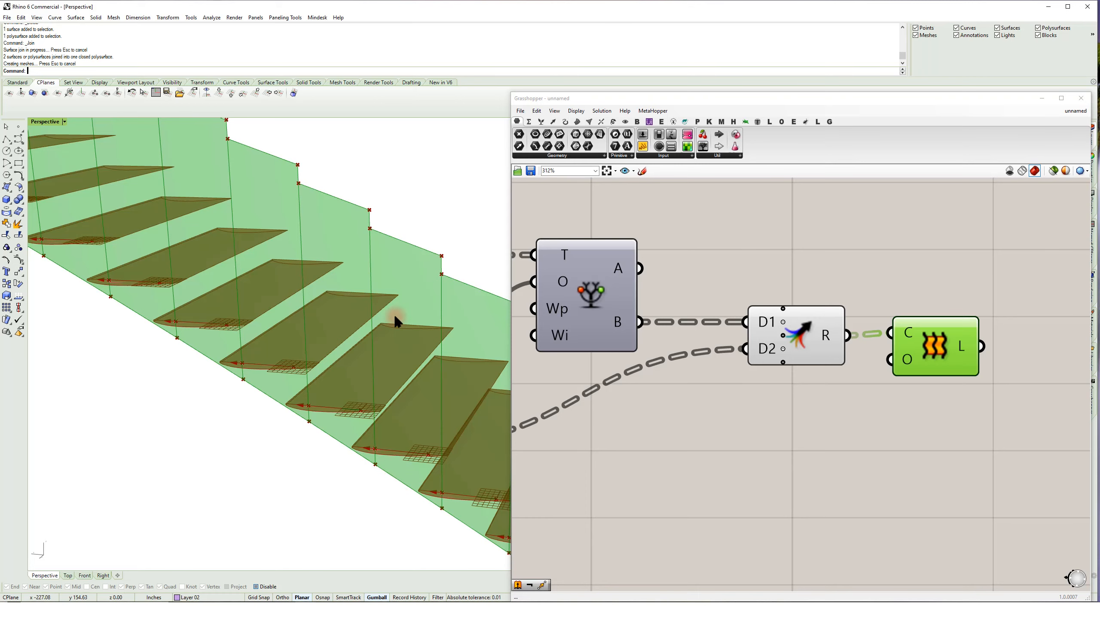
- Set the uppermost factor slider to 34.2 and the lower-end factor slider to -3.8 to adjust the railing panels
{"action": "right_click_drag", "start_coordinate": [701, 248], "coordinate": [825, 253]}
{"action": "scroll", "coordinate": [823, 255], "scroll_direction": "down", "scroll_amount": 2}
{"action": "right_click_drag", "start_coordinate": [674, 273], "coordinate": [821, 271]}
{"action": "right_click_drag", "start_coordinate": [579, 286], "coordinate": [749, 285]}
{"action": "mouse_move", "coordinate": [622, 274]}
{"action": "left_mouse_down"}
{"action": "mouse_move", "coordinate": [609, 278]}
{"action": "mouse_move", "coordinate": [621, 275]}
{"action": "left_mouse_up"}
{"action": "right_click_drag", "start_coordinate": [623, 282], "coordinate": [819, 299]}
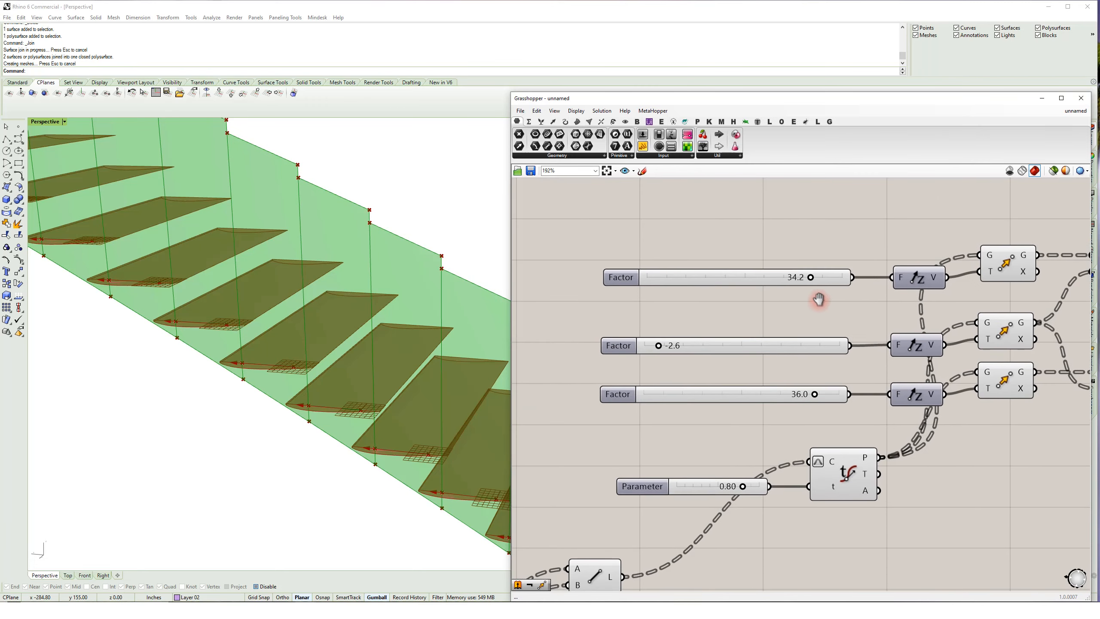
{"action": "mouse_move", "coordinate": [665, 349]}
{"action": "left_mouse_down"}
{"action": "mouse_move", "coordinate": [697, 349]}
{"action": "mouse_move", "coordinate": [652, 364]}
{"action": "left_mouse_up"}
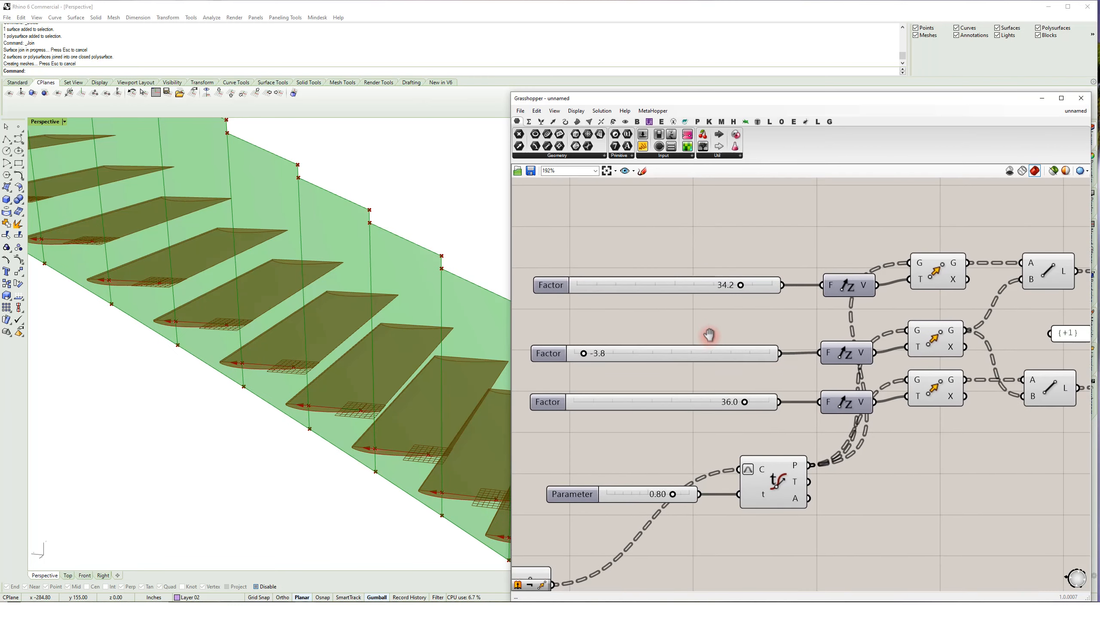
{"action": "scroll", "coordinate": [709, 337], "scroll_direction": "down", "scroll_amount": 2}
{"action": "mouse_move", "coordinate": [971, 320]}
{"action": "right_mouse_down"}
{"action": "mouse_move", "coordinate": [771, 322]}
{"action": "mouse_move", "coordinate": [833, 313]}
{"action": "right_mouse_up"}
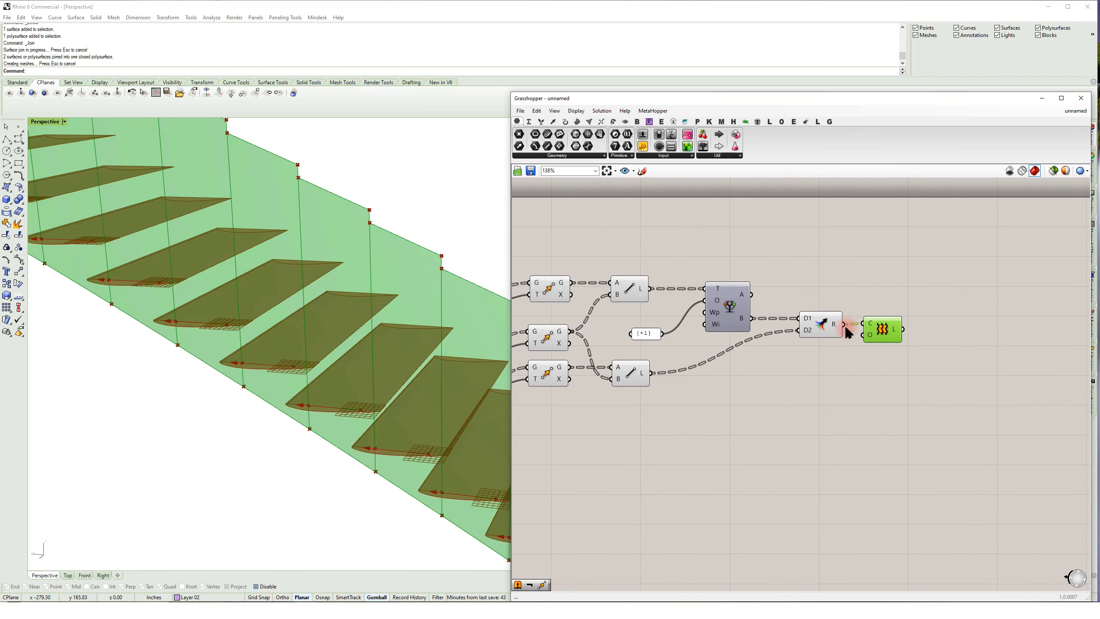
{"action": "right_click_drag", "start_coordinate": [830, 342], "coordinate": [742, 339]}
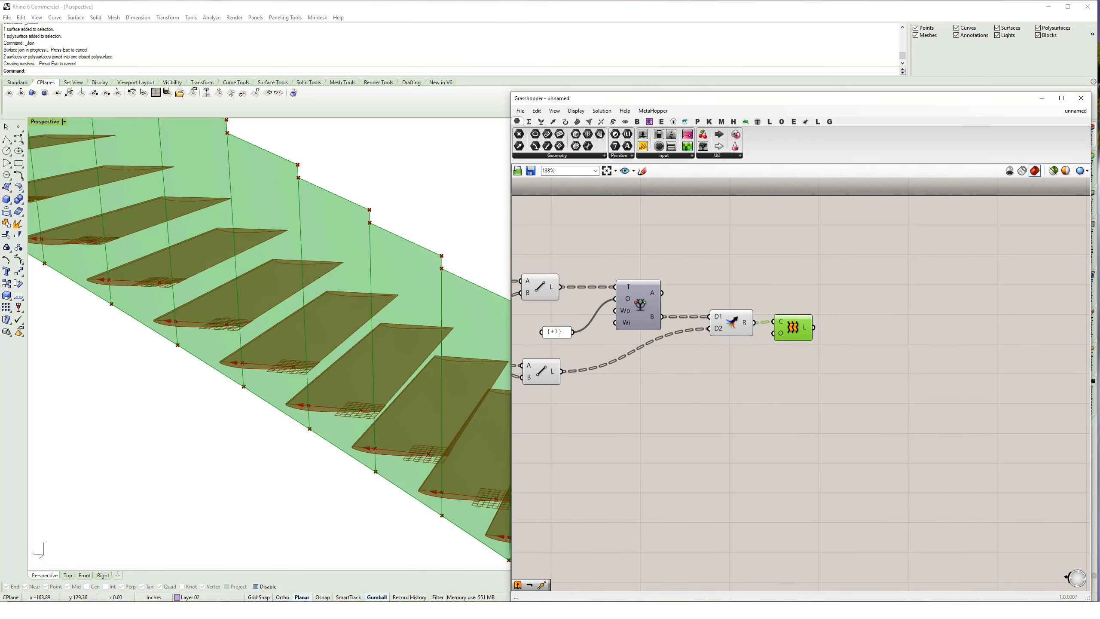
- Compare with the reference stair model, and add a Brep Edges component fed by the Loft output
{"action": "left_click_drag", "start_coordinate": [0, 274], "coordinate": [538, 103]}
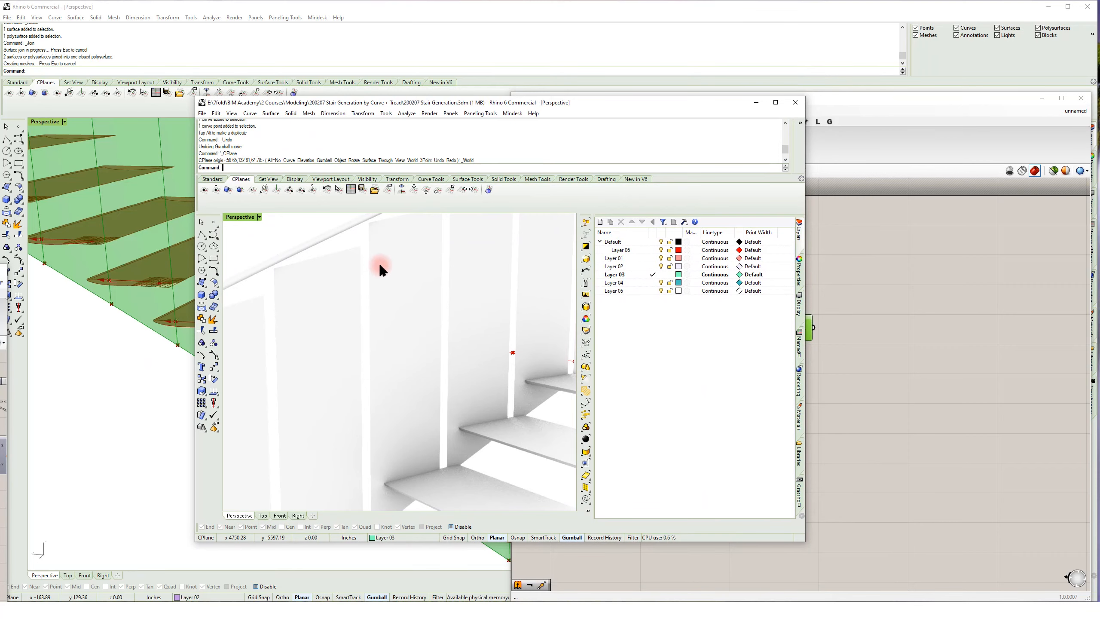
{"action": "left_click_drag", "start_coordinate": [711, 102], "coordinate": [0, 265]}
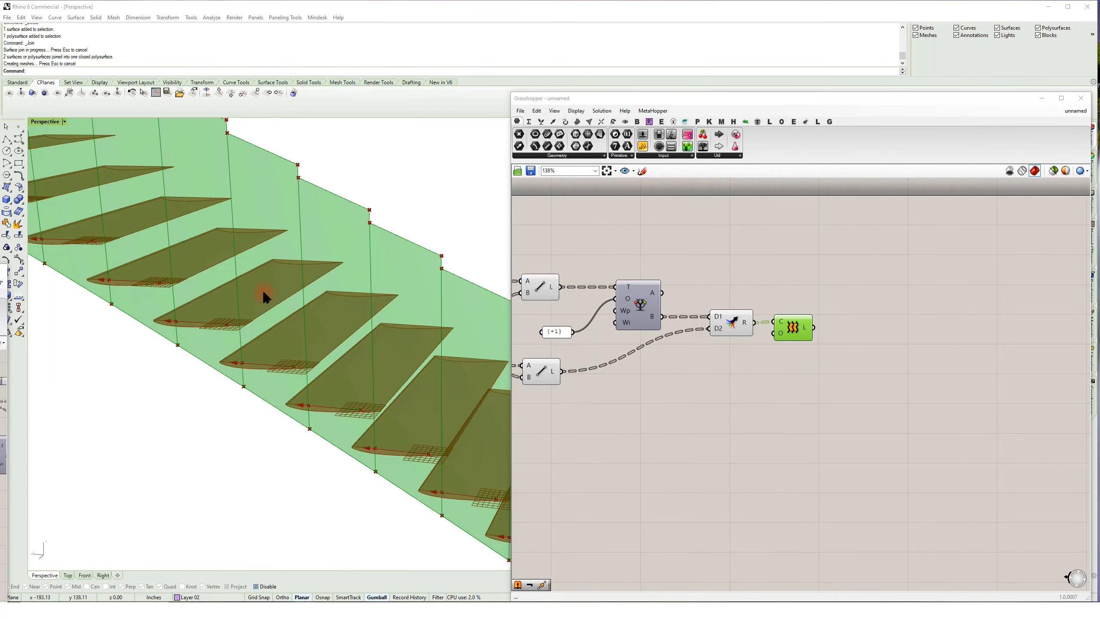
{"action": "left_click", "coordinate": [765, 347]}
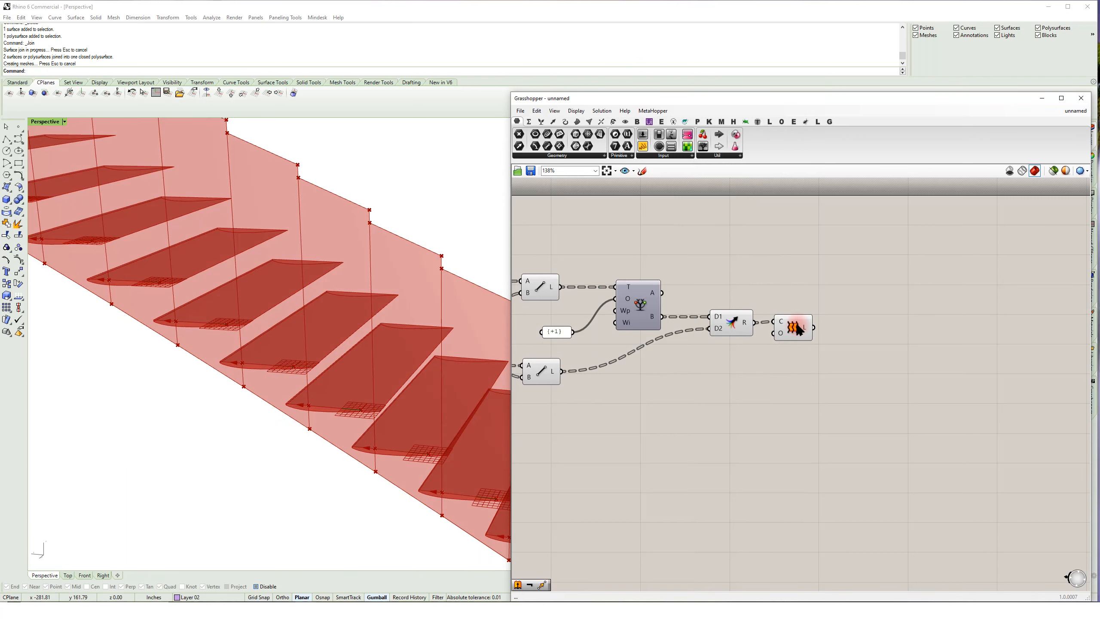
{"action": "right_click_drag", "start_coordinate": [844, 363], "coordinate": [796, 368]}
{"action": "double_click", "coordinate": [777, 366]}
{"action": "left_click", "coordinate": [577, 122]}
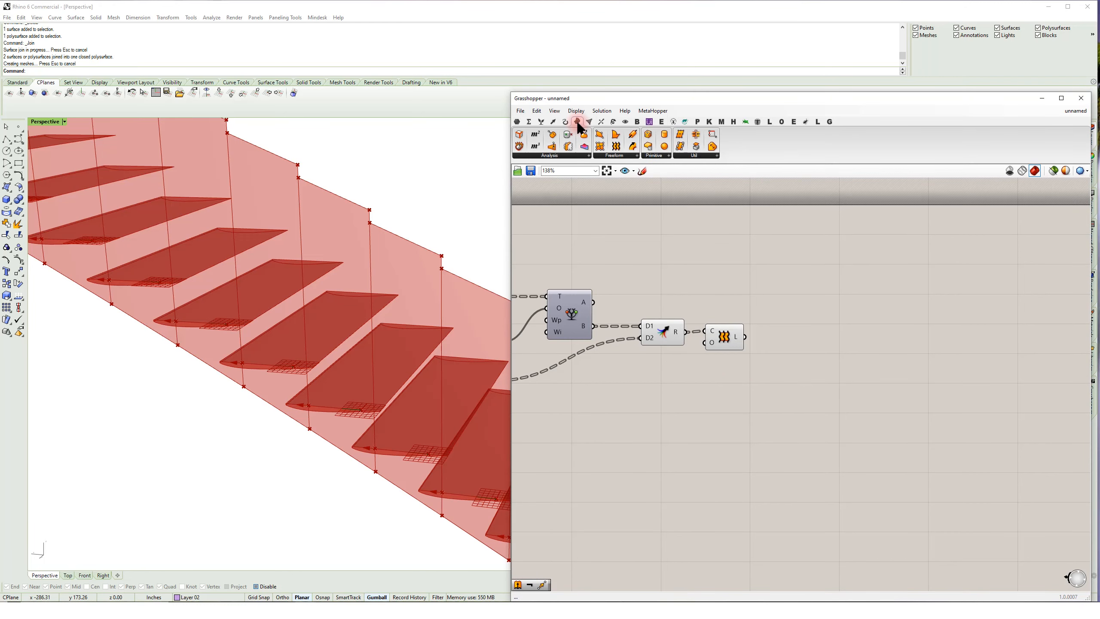
{"action": "left_click_drag", "start_coordinate": [524, 137], "coordinate": [795, 328]}
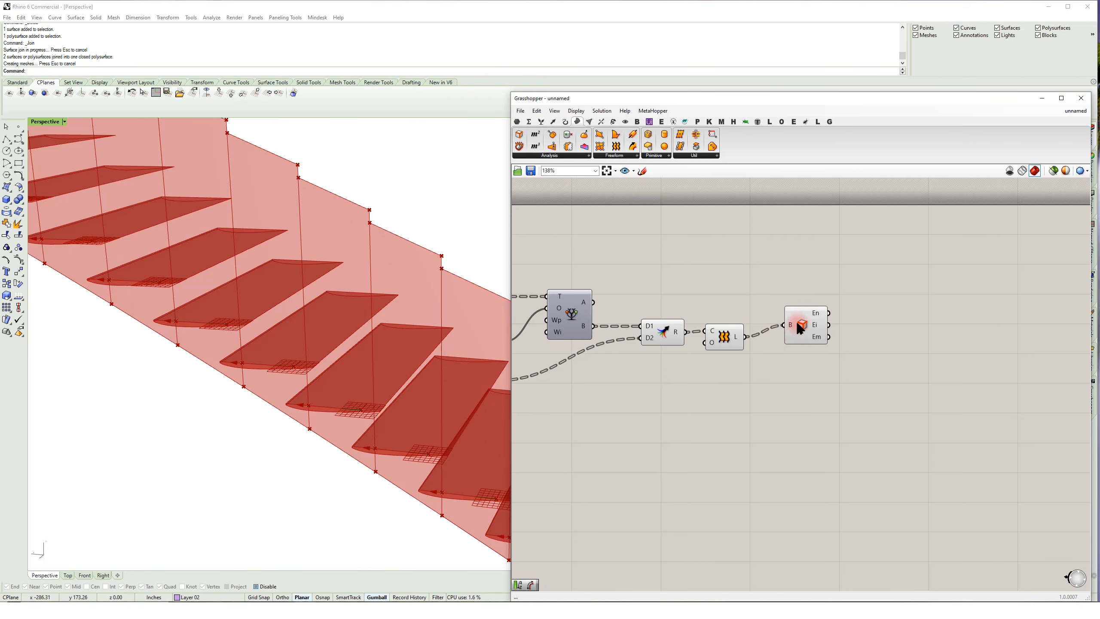
{"action": "right_click_drag", "start_coordinate": [838, 312], "coordinate": [759, 311]}
{"action": "right_click_drag", "start_coordinate": [393, 318], "coordinate": [380, 321], "text": "shift"}
{"action": "right_click_drag", "start_coordinate": [442, 306], "coordinate": [339, 307], "text": "shift"}
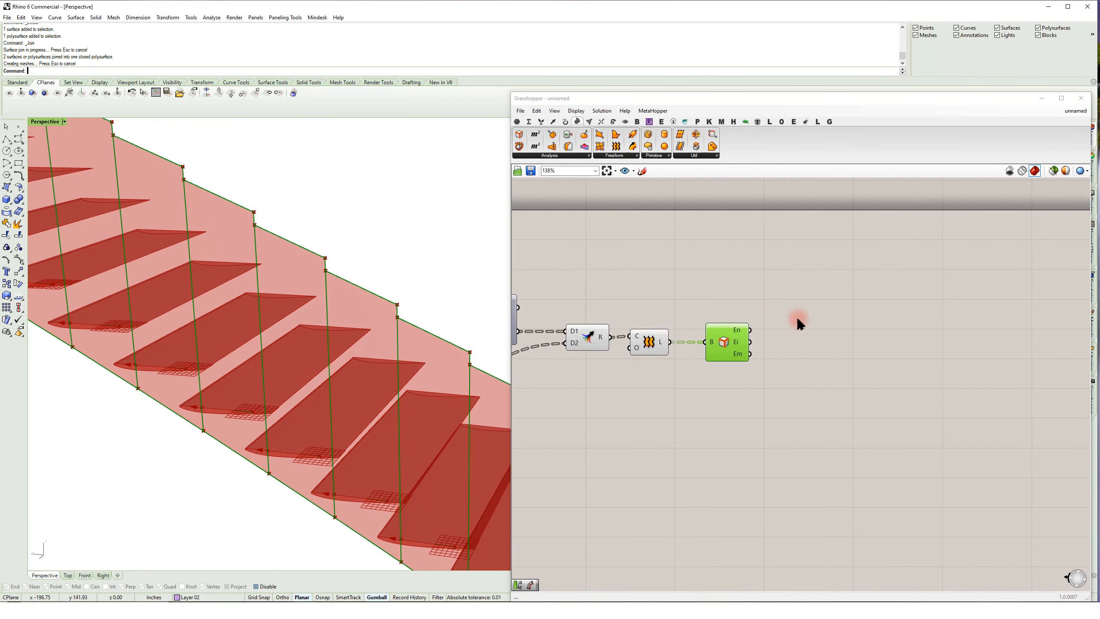
- Add a Join Curves component beside the Brep Edges component
{"action": "left_click", "coordinate": [799, 314]}
{"action": "double_click", "coordinate": [820, 313]}
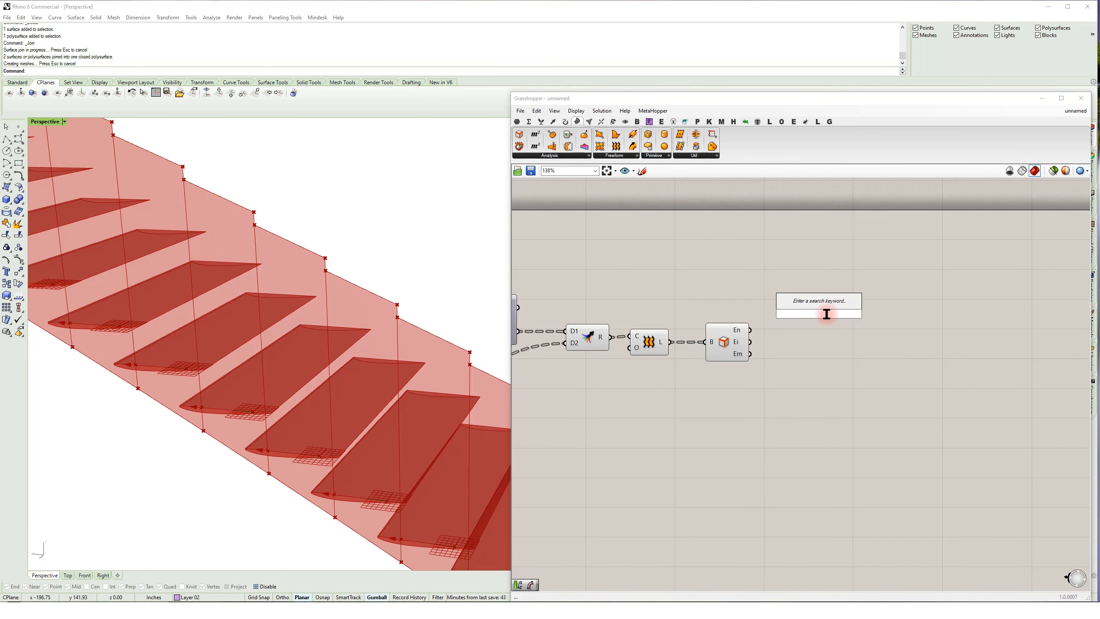
{"action": "type", "text": "j"}
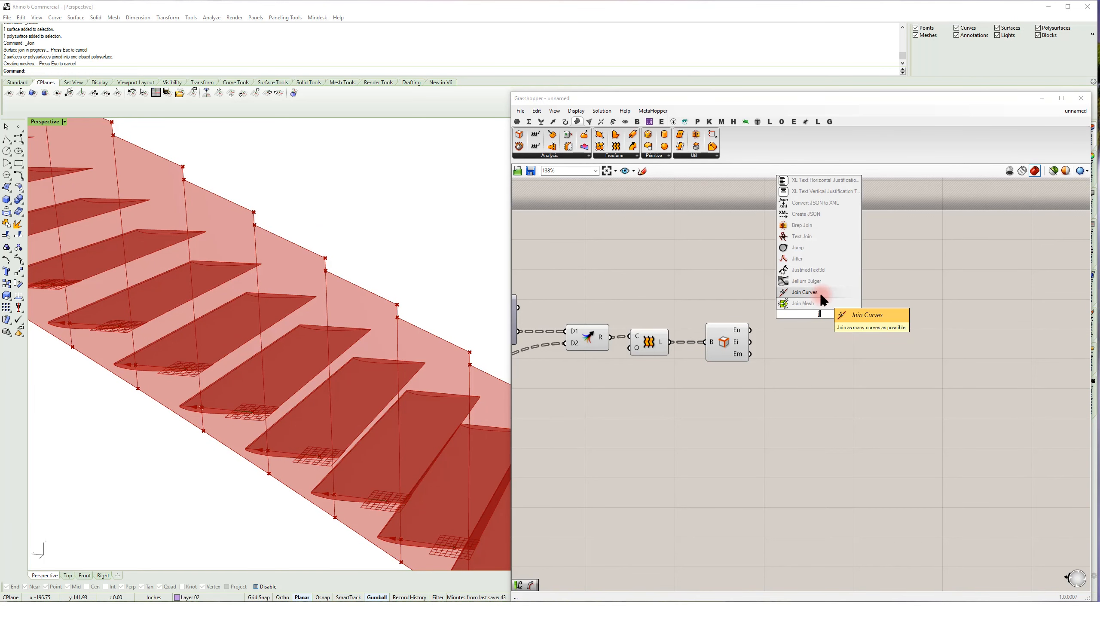
{"action": "left_click", "coordinate": [822, 296]}
{"action": "scroll", "coordinate": [765, 324], "scroll_direction": "up", "scroll_amount": 3}
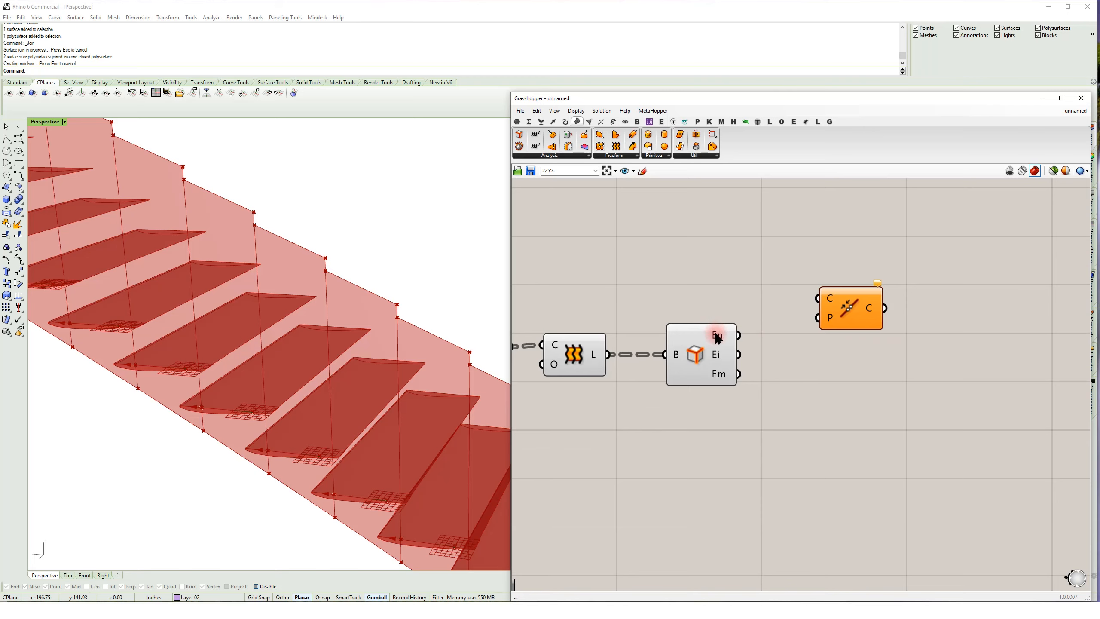
- Add a Panel and connect the Brep Edges En output to it to list the panel edges
{"action": "mouse_move", "coordinate": [719, 342]}
{"action": "double_click", "coordinate": [807, 371]}
{"action": "type", "text": "panel"}
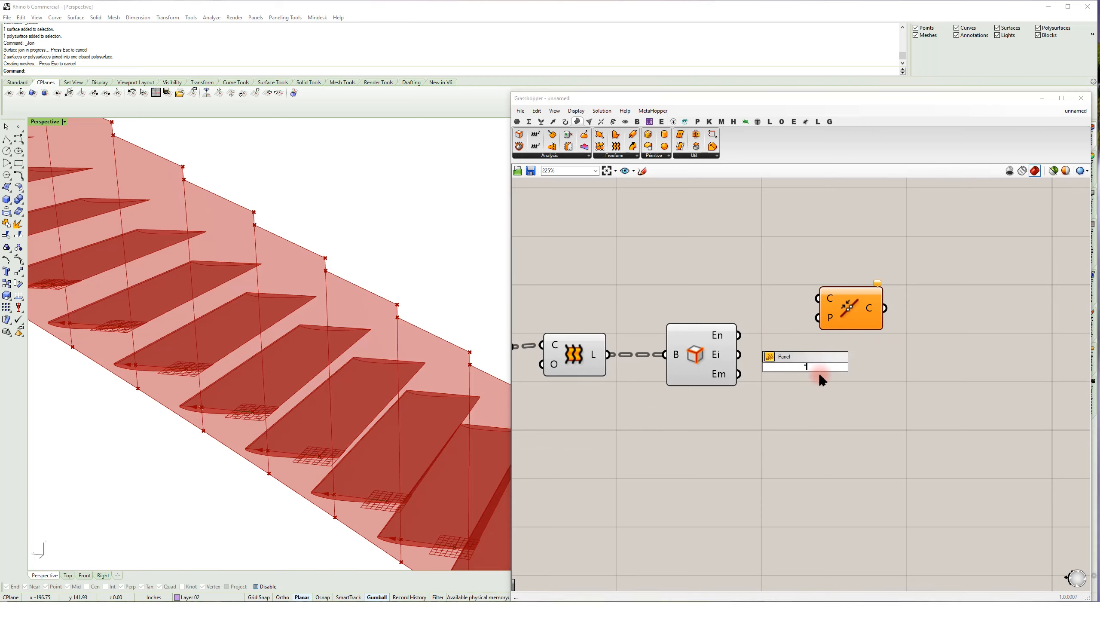
{"action": "key", "text": "Return"}
{"action": "left_click_drag", "start_coordinate": [774, 359], "coordinate": [867, 517]}
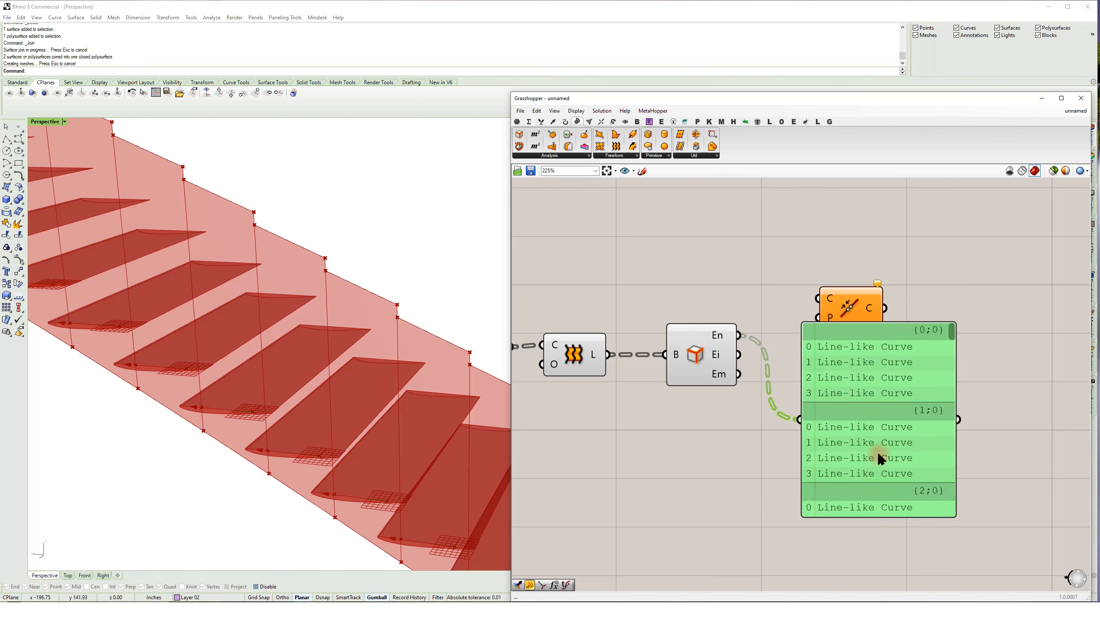
- Connect the Brep Edges En output to the Join Curves C input and place the component beside Brep Edges
{"action": "left_click_drag", "start_coordinate": [888, 443], "coordinate": [932, 492]}
{"action": "left_click_drag", "start_coordinate": [739, 335], "coordinate": [855, 343]}
{"action": "left_click", "coordinate": [858, 322]}
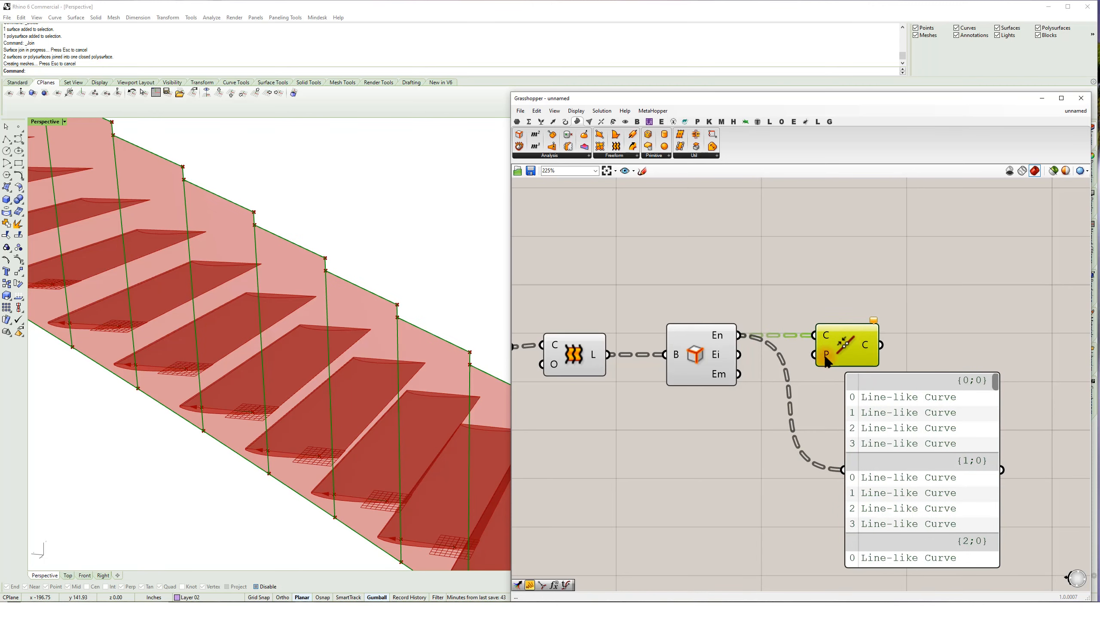
- Rewire the Panel to the Join Curves output, check the list to its end, and move the Panel aside
{"action": "left_click_drag", "start_coordinate": [904, 419], "coordinate": [907, 419]}
{"action": "left_click_drag", "start_coordinate": [881, 345], "coordinate": [844, 469]}
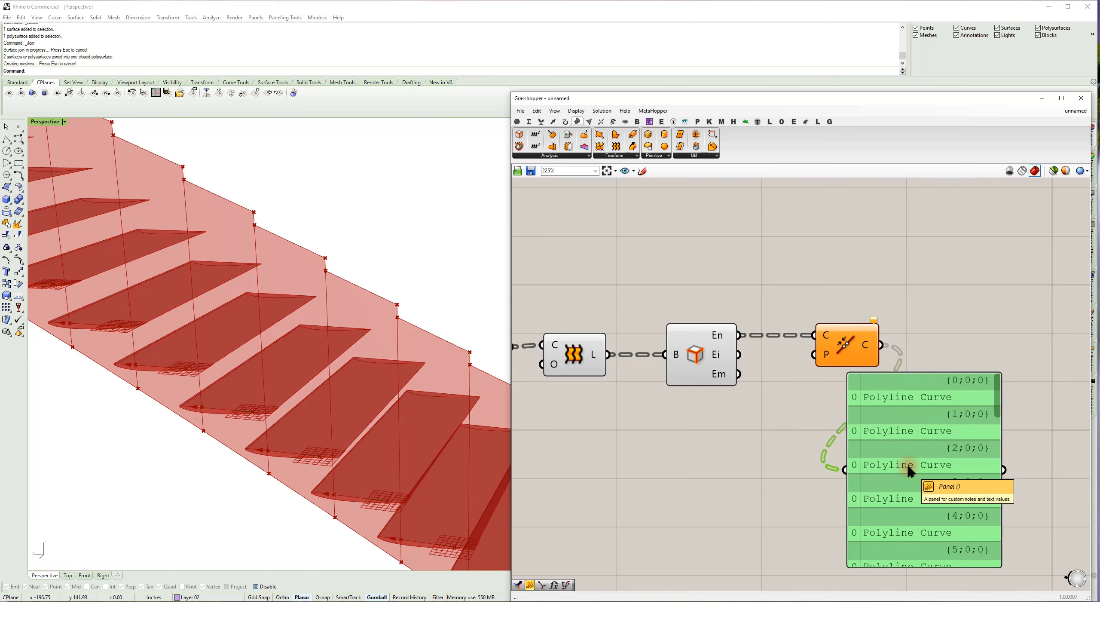
{"action": "left_click_drag", "start_coordinate": [996, 400], "coordinate": [1000, 563]}
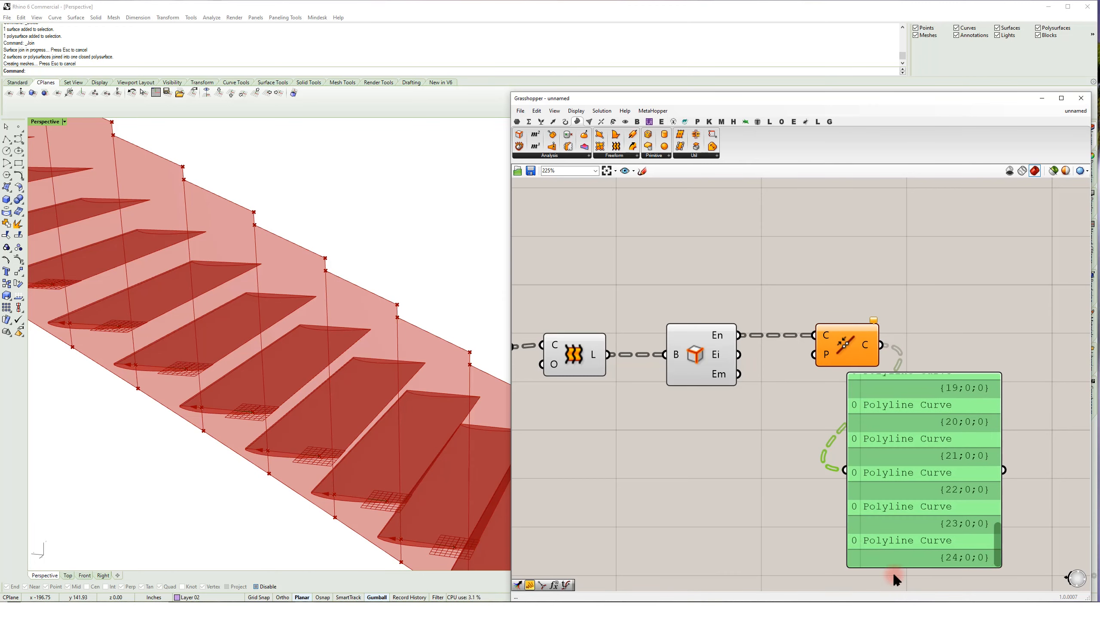
{"action": "left_click_drag", "start_coordinate": [954, 456], "coordinate": [1015, 465]}
{"action": "right_click_drag", "start_coordinate": [919, 315], "coordinate": [793, 292]}
{"action": "left_click_drag", "start_coordinate": [842, 390], "coordinate": [937, 365]}
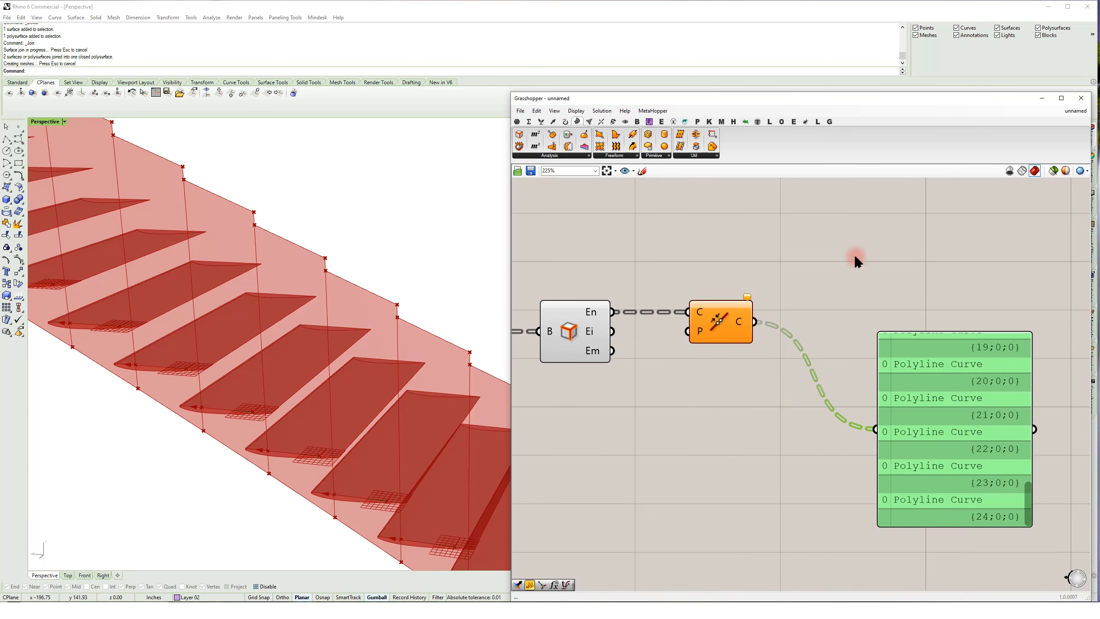
- Add a Clean Tree component above Join Curves
{"action": "double_click", "coordinate": [802, 264]}
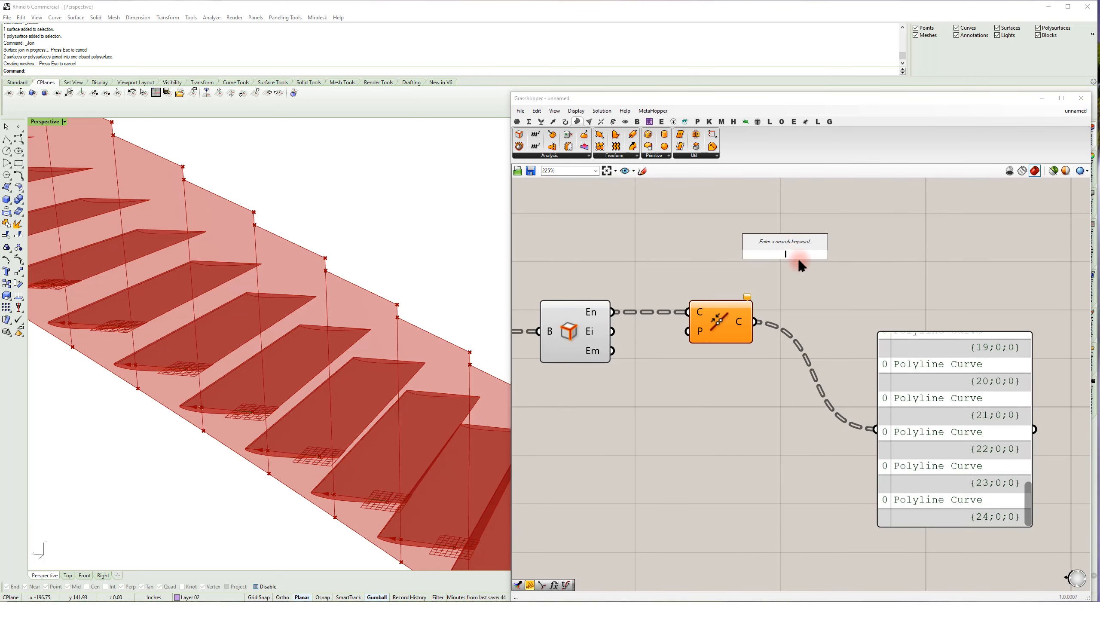
{"action": "type", "text": "clean"}
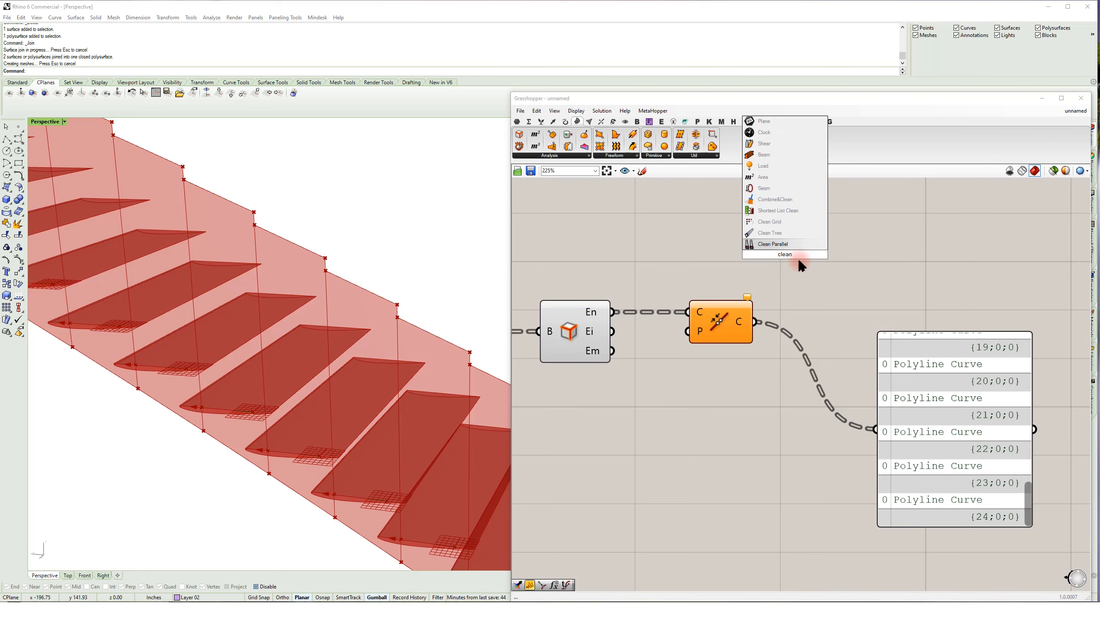
{"action": "left_click", "coordinate": [788, 233]}
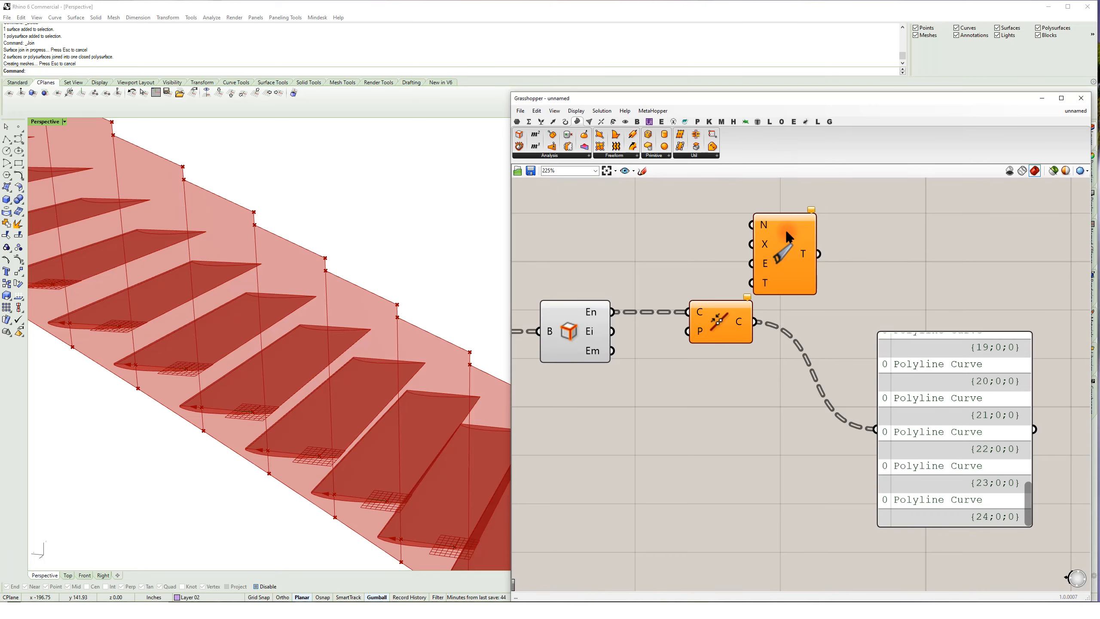
{"action": "right_click", "coordinate": [767, 264]}
- Connect the Join Curves output to Clean Tree's T input and Clean Tree's output to the Panel
{"action": "mouse_move", "coordinate": [836, 348]}
{"action": "left_click", "coordinate": [881, 358]}
{"action": "left_click_drag", "start_coordinate": [782, 273], "coordinate": [795, 273]}
{"action": "left_click_drag", "start_coordinate": [756, 319], "coordinate": [765, 282]}
{"action": "left_click_drag", "start_coordinate": [832, 255], "coordinate": [904, 450]}
{"action": "left_click_drag", "start_coordinate": [1031, 499], "coordinate": [1032, 343]}
- Move Clean Tree back toward the Loft and feed the Loft output into its T input instead
{"action": "left_click_drag", "start_coordinate": [799, 272], "coordinate": [710, 251]}
{"action": "right_click_drag", "start_coordinate": [715, 282], "coordinate": [887, 287]}
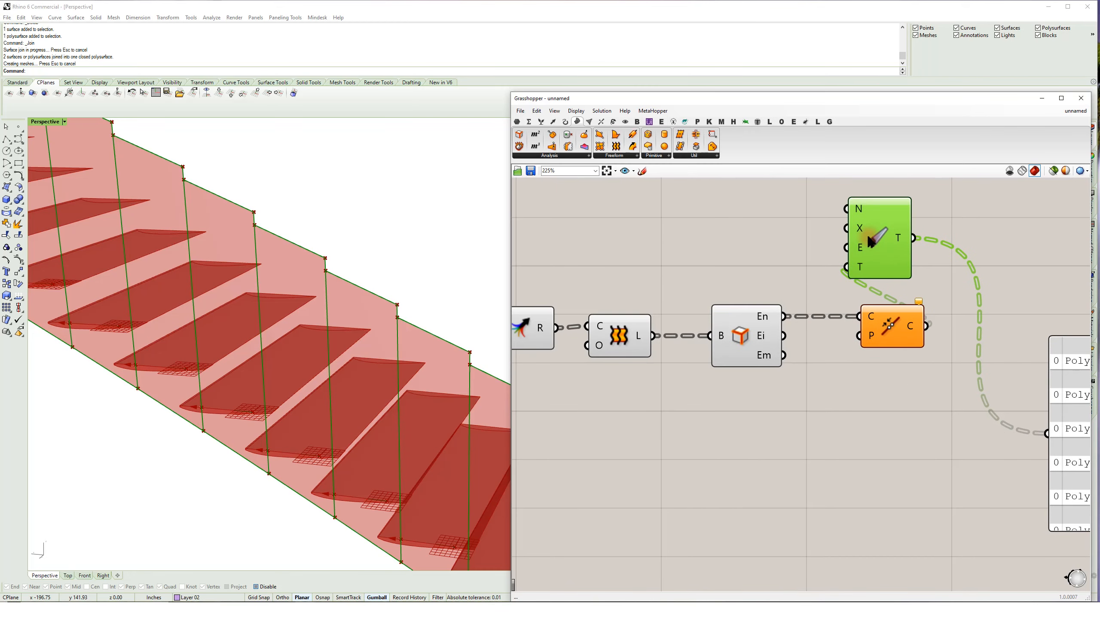
{"action": "left_click_drag", "start_coordinate": [869, 238], "coordinate": [732, 246]}
{"action": "left_click_drag", "start_coordinate": [654, 334], "coordinate": [785, 296]}
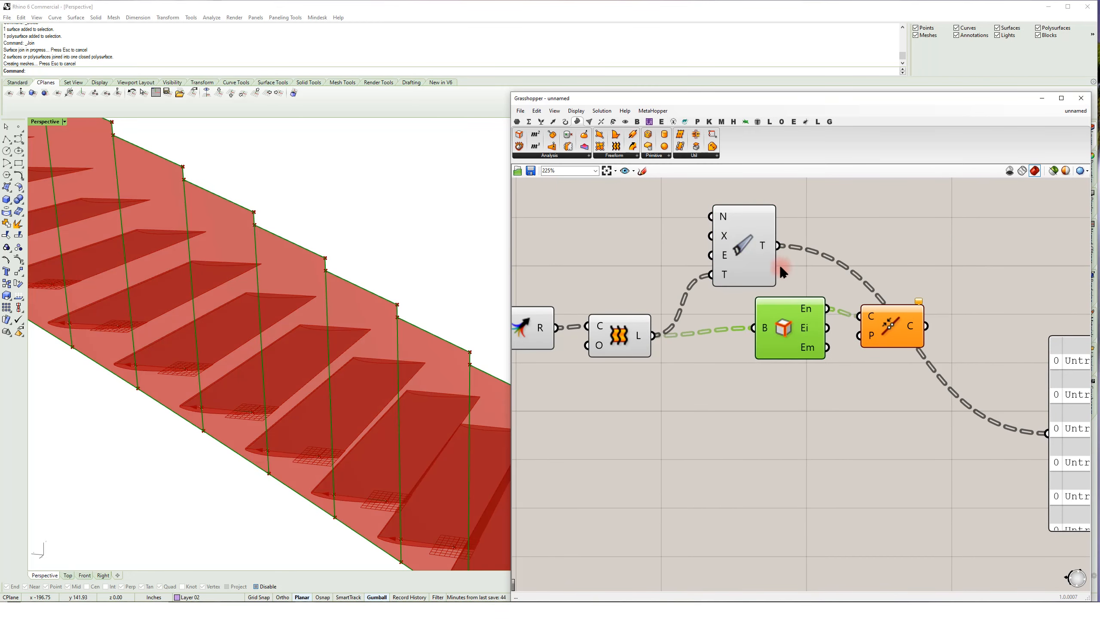
- Connect Clean Tree's output to the Brep Edges B input and align Clean Tree, Brep Edges and Join Curves in a row
{"action": "left_click_drag", "start_coordinate": [729, 318], "coordinate": [754, 328]}
{"action": "right_click_drag", "start_coordinate": [822, 392], "coordinate": [760, 398]}
{"action": "left_click_drag", "start_coordinate": [823, 415], "coordinate": [732, 335]}
{"action": "left_click_drag", "start_coordinate": [729, 327], "coordinate": [786, 338]}
{"action": "left_click_drag", "start_coordinate": [686, 251], "coordinate": [652, 325]}
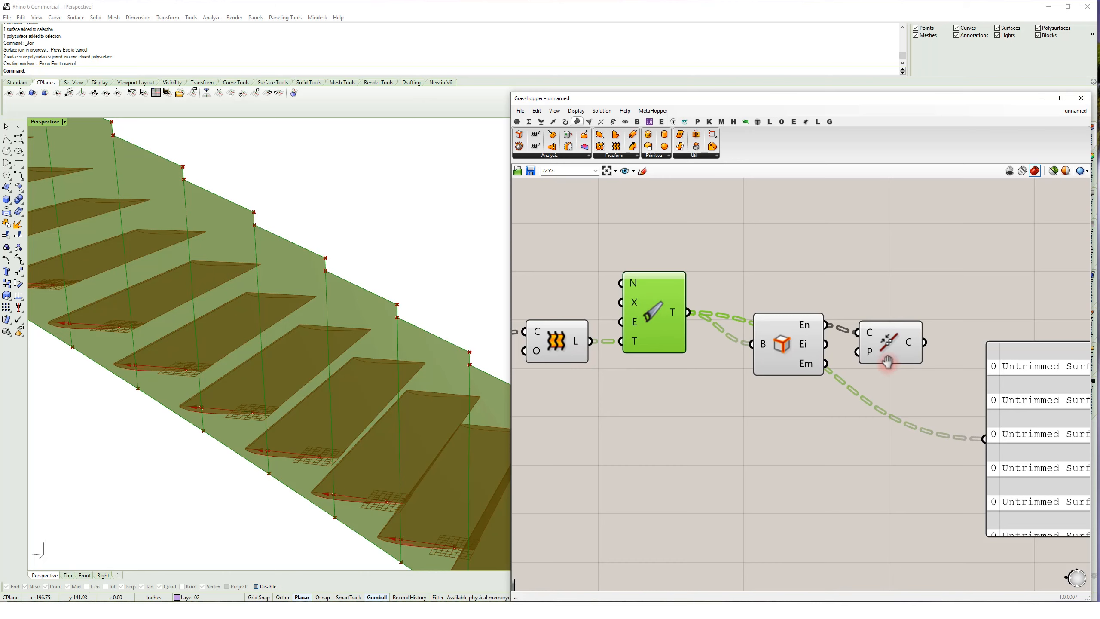
{"action": "right_click_drag", "start_coordinate": [891, 367], "coordinate": [849, 348]}
{"action": "left_click_drag", "start_coordinate": [844, 282], "coordinate": [739, 348]}
{"action": "left_click_drag", "start_coordinate": [763, 328], "coordinate": [765, 301]}
{"action": "right_click_drag", "start_coordinate": [910, 268], "coordinate": [845, 266]}
- Add an Offset Curve component after Join Curves and feed the joined curves into its C input
{"action": "double_click", "coordinate": [885, 279]}
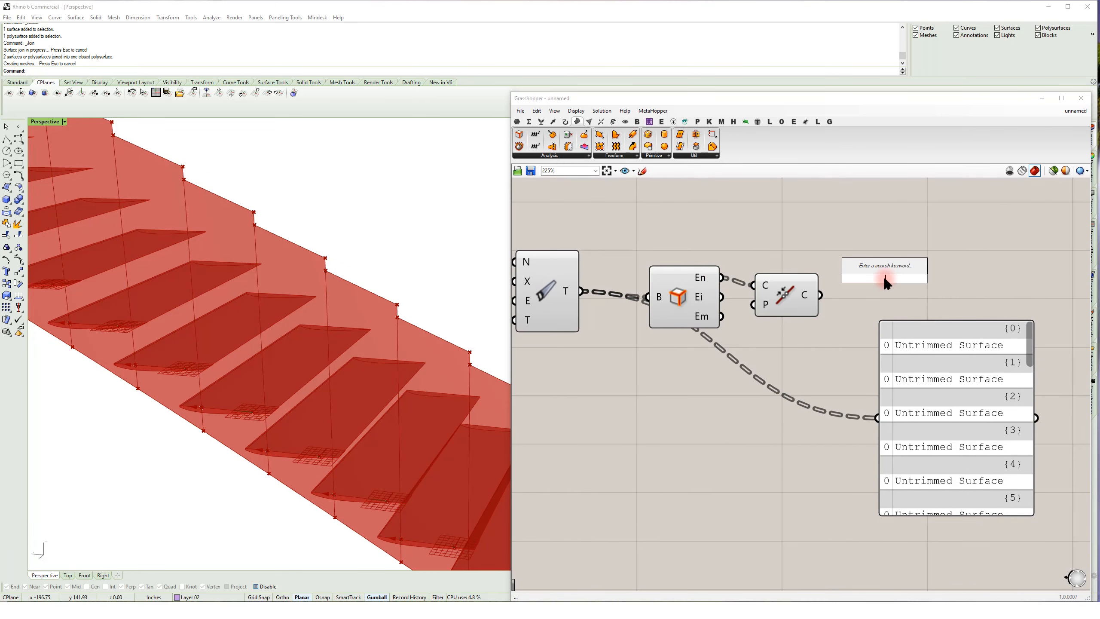
{"action": "type", "text": "off"}
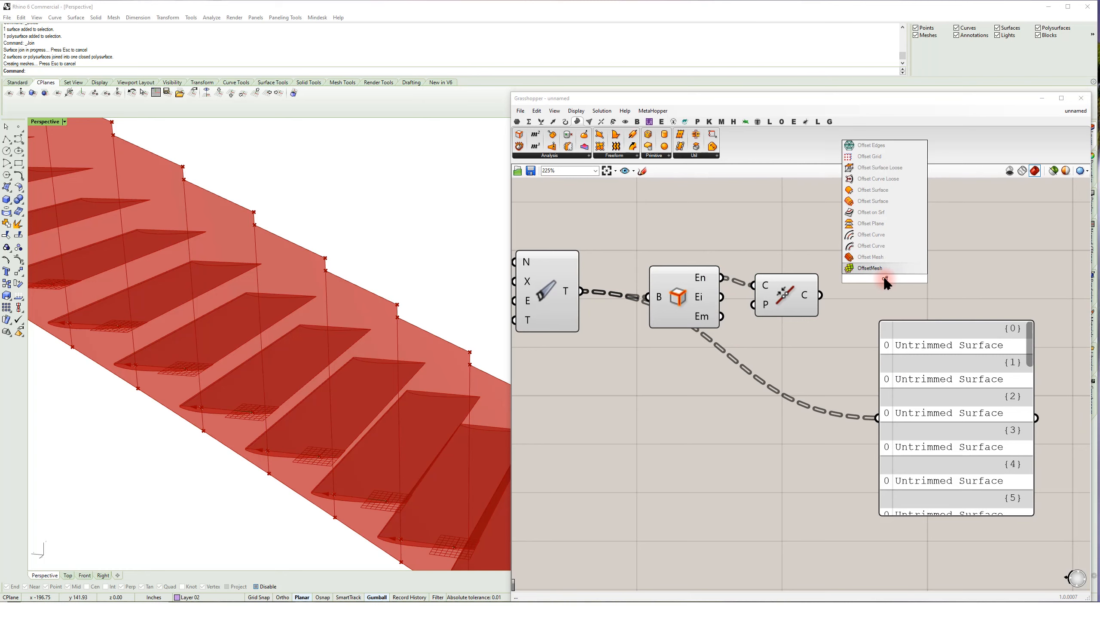
{"action": "left_click", "coordinate": [880, 245]}
{"action": "right_click_drag", "start_coordinate": [900, 381], "coordinate": [860, 432]}
{"action": "left_click_drag", "start_coordinate": [888, 428], "coordinate": [847, 508]}
{"action": "right_click_drag", "start_coordinate": [861, 354], "coordinate": [891, 297]}
{"action": "left_click_drag", "start_coordinate": [873, 276], "coordinate": [893, 295]}
{"action": "left_click_drag", "start_coordinate": [814, 292], "coordinate": [865, 265]}
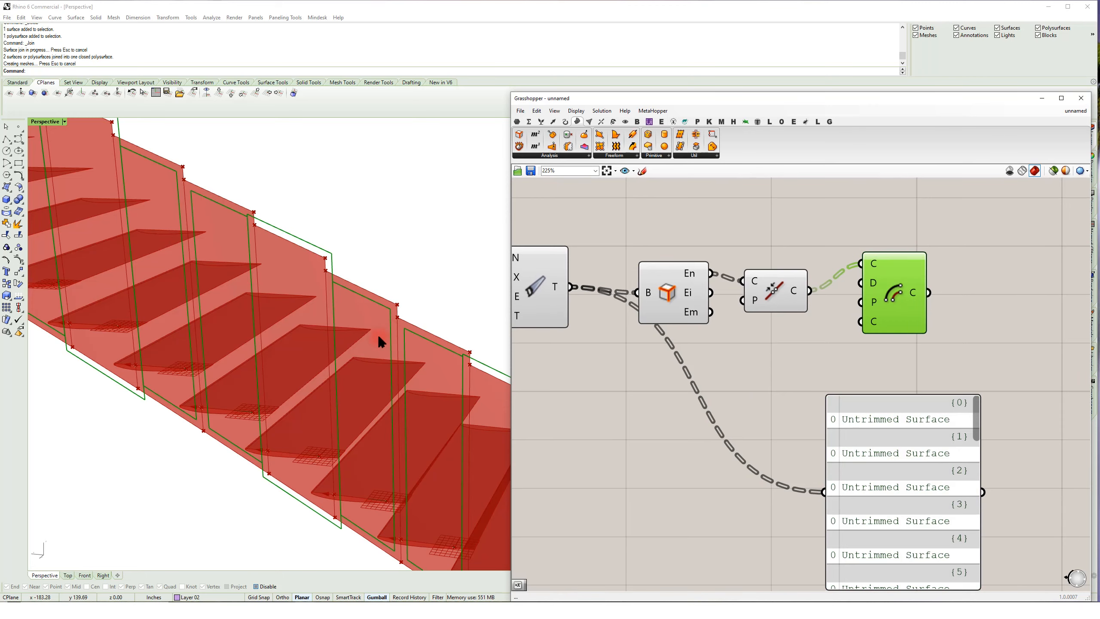
- Examine how the offset curves lie relative to the joined outlines of the railing panels
{"action": "right_click_drag", "start_coordinate": [325, 276], "coordinate": [392, 330]}
{"action": "scroll", "coordinate": [392, 330], "scroll_direction": "down", "scroll_amount": 7}
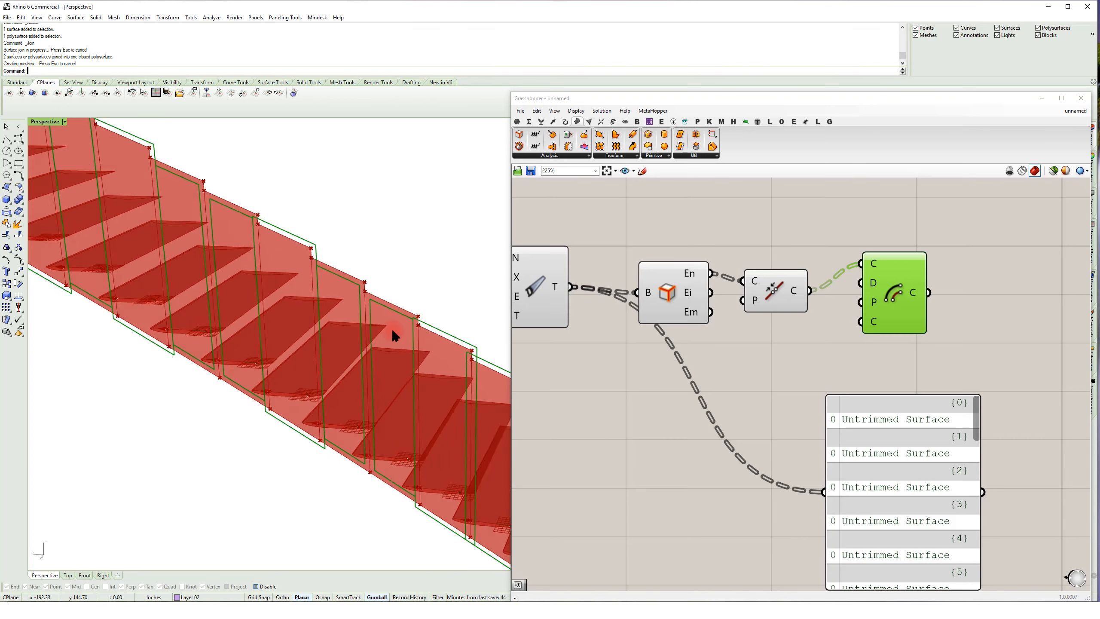
{"action": "scroll", "coordinate": [392, 330], "scroll_direction": "down", "scroll_amount": 3}
{"action": "scroll", "coordinate": [320, 253], "scroll_direction": "up", "scroll_amount": 8}
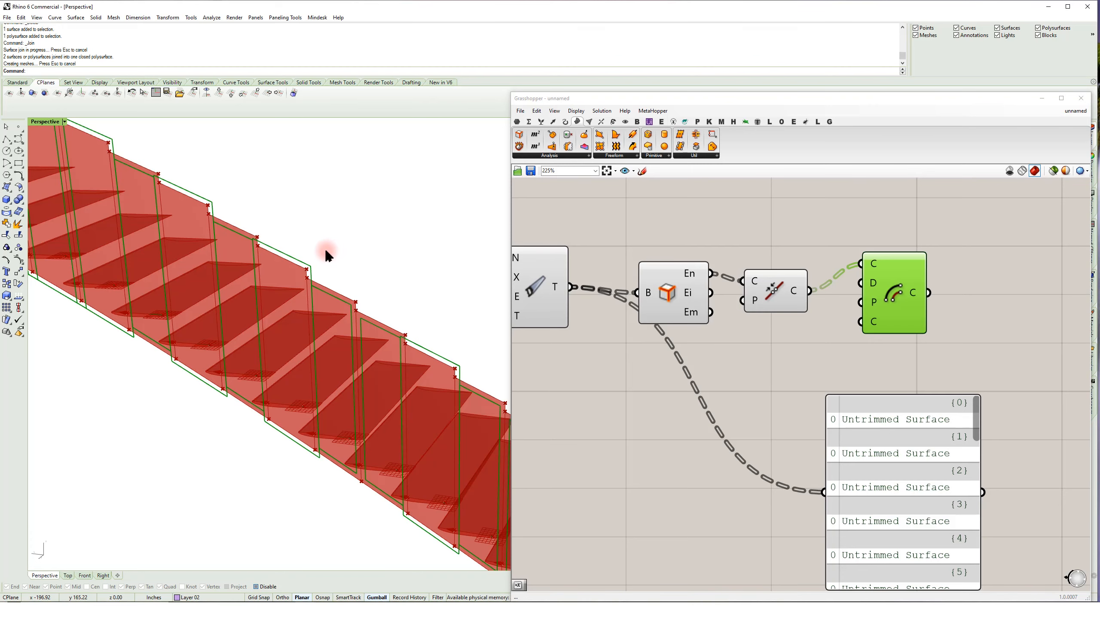
{"action": "left_click", "coordinate": [781, 302]}
{"action": "right_click_drag", "start_coordinate": [796, 340], "coordinate": [959, 330]}
{"action": "scroll", "coordinate": [882, 333], "scroll_direction": "down", "scroll_amount": 1}
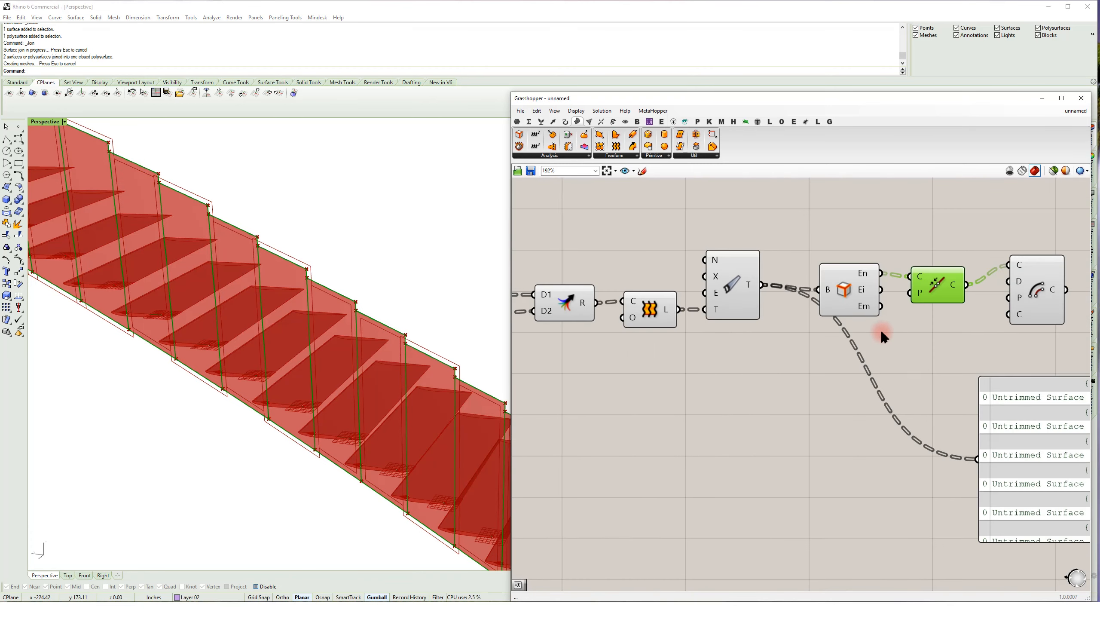
{"action": "right_click", "coordinate": [884, 332]}
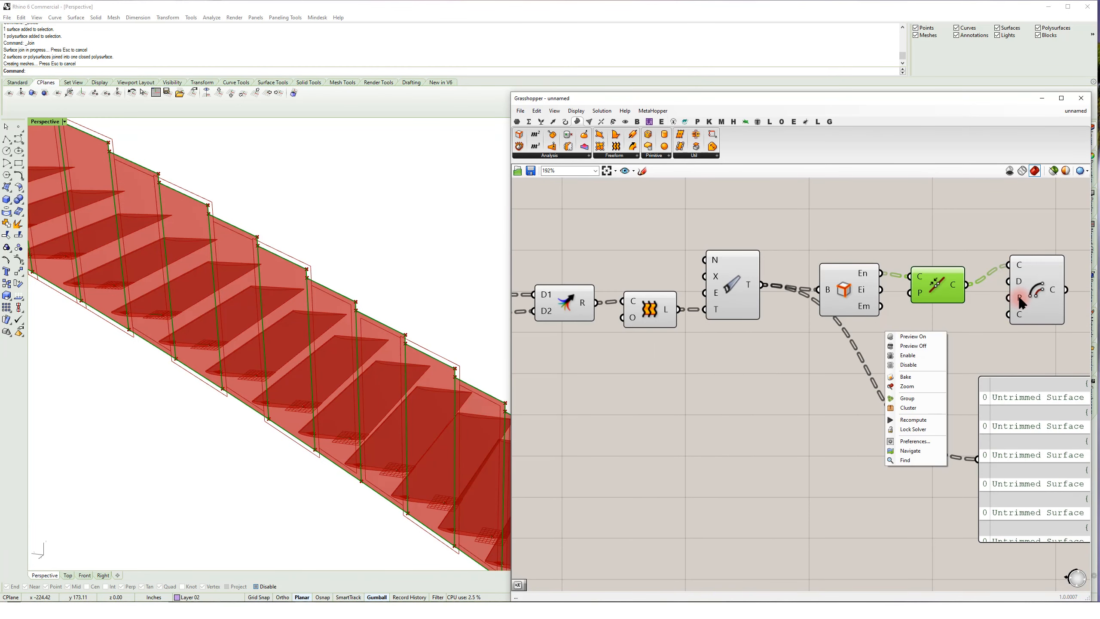
{"action": "left_click", "coordinate": [995, 326]}
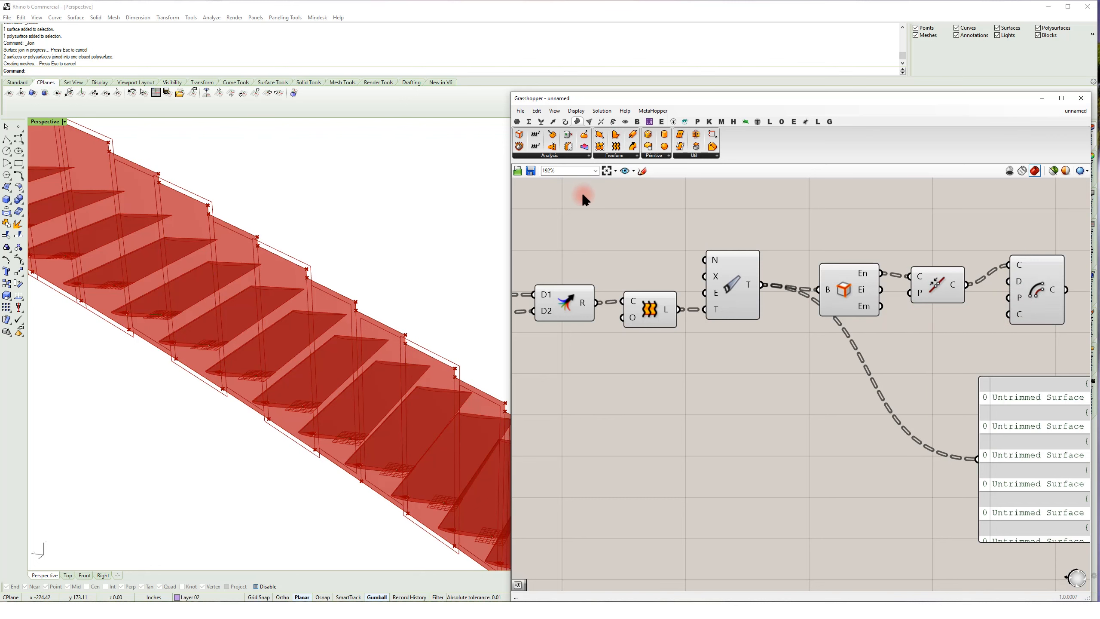
- Add an Evaluate Surface component and connect the Loft output to its S input
{"action": "left_click_drag", "start_coordinate": [586, 140], "coordinate": [754, 368]}
{"action": "left_click_drag", "start_coordinate": [664, 318], "coordinate": [741, 393]}
{"action": "left_click", "coordinate": [688, 422]}
- Add an MD Slider feeding Evaluate Surface's uv input and reparameterize the component's S input
{"action": "double_click", "coordinate": [686, 423]}
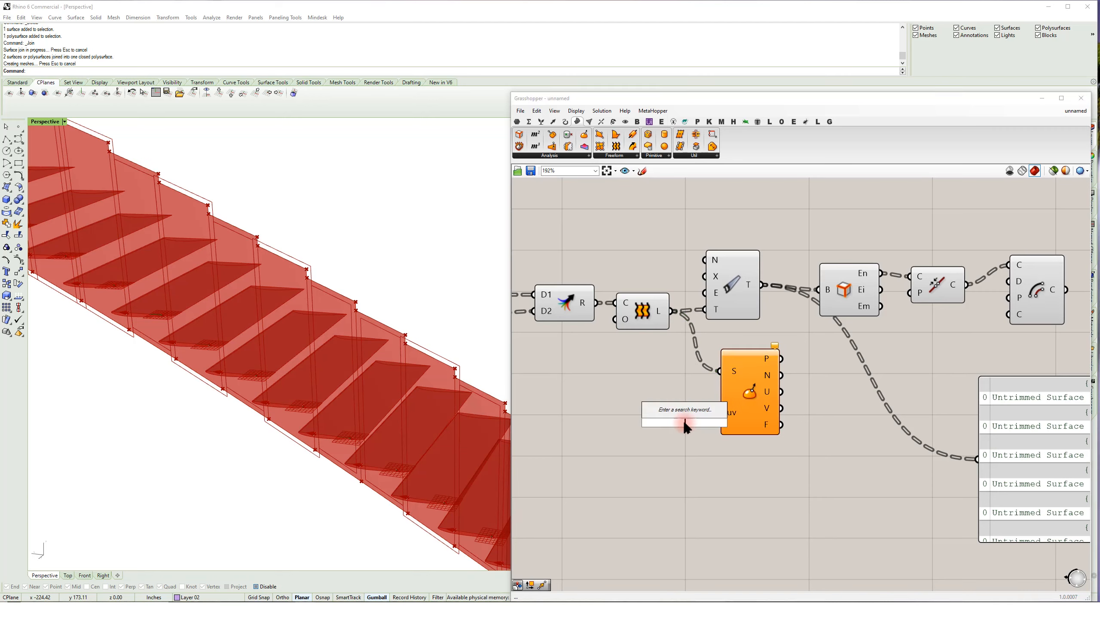
{"action": "type", "text": "md"}
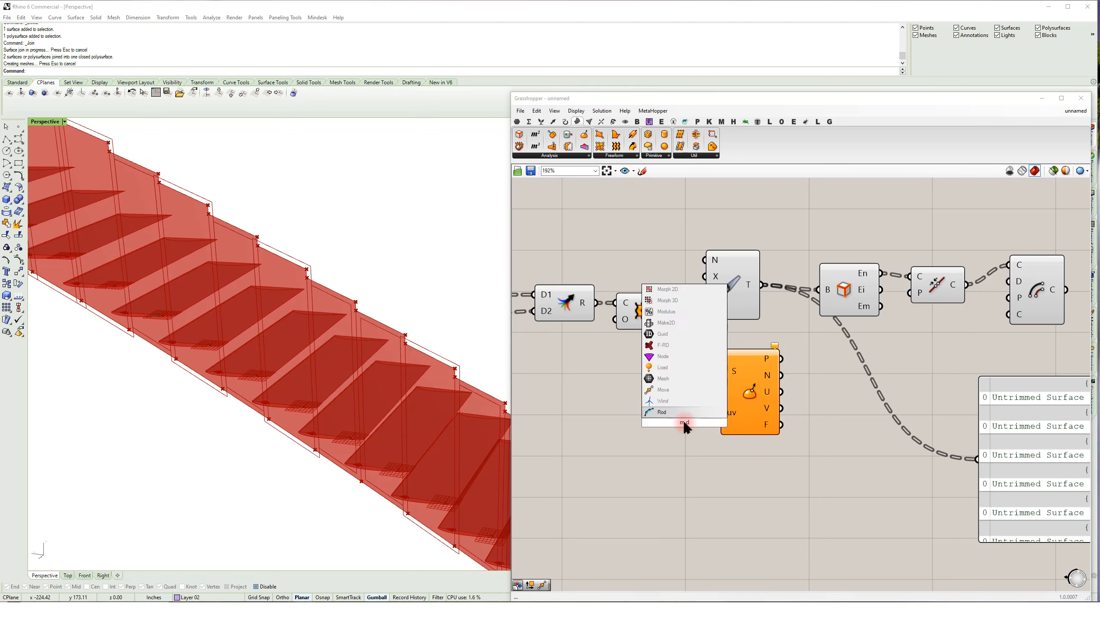
{"action": "key", "text": "BackSpace"}
{"action": "key", "text": "BackSpace"}
{"action": "type", "text": "md"}
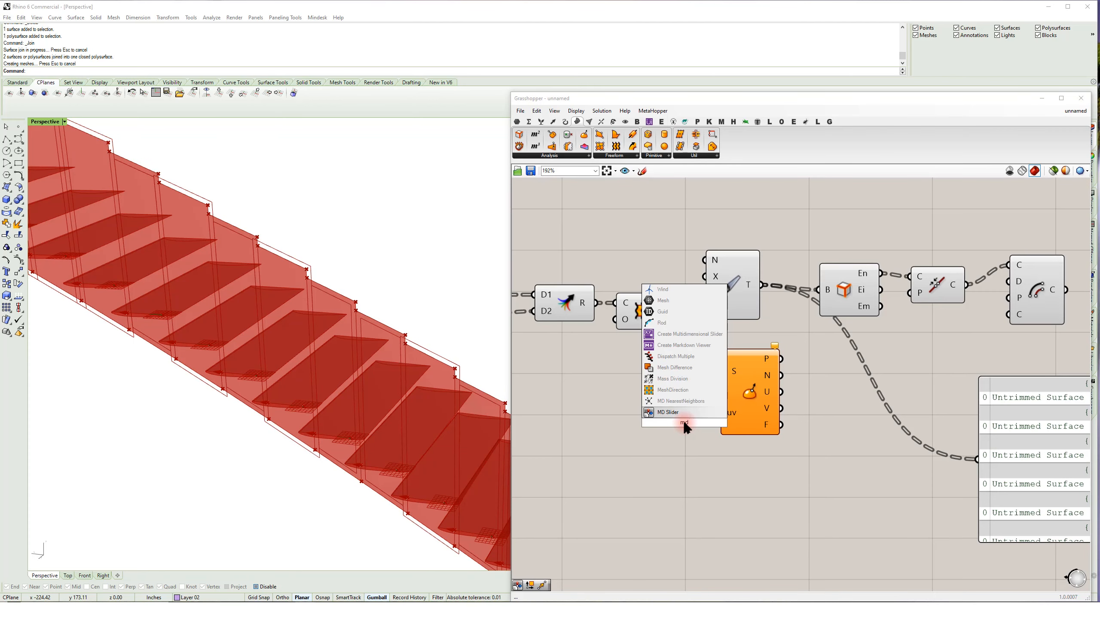
{"action": "key", "text": "Return"}
{"action": "left_click_drag", "start_coordinate": [763, 342], "coordinate": [690, 422]}
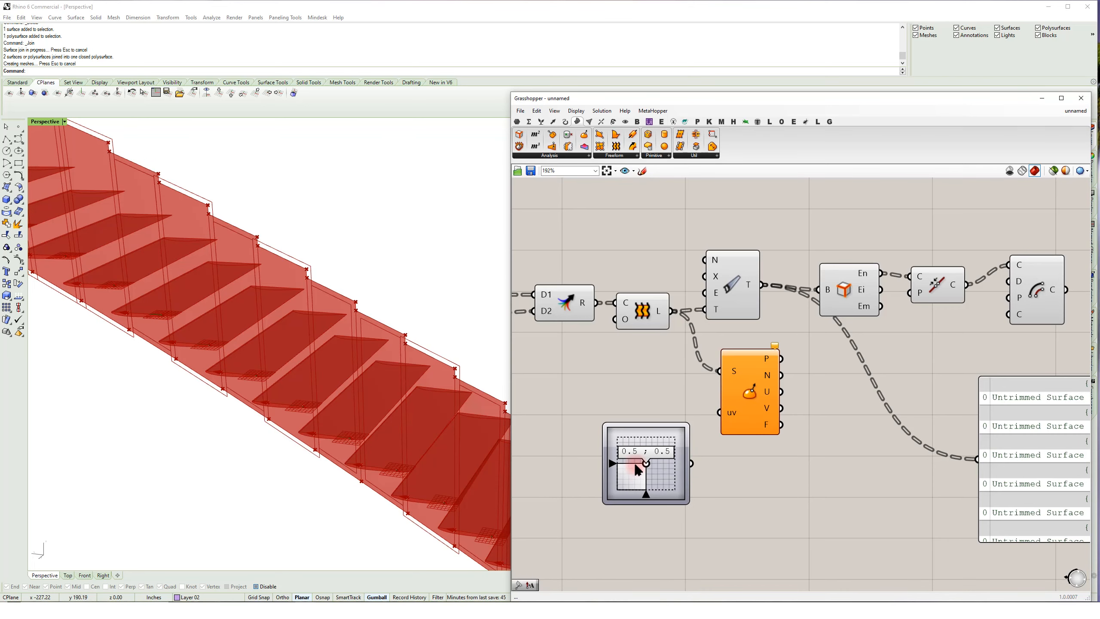
{"action": "left_click_drag", "start_coordinate": [719, 412], "coordinate": [692, 463]}
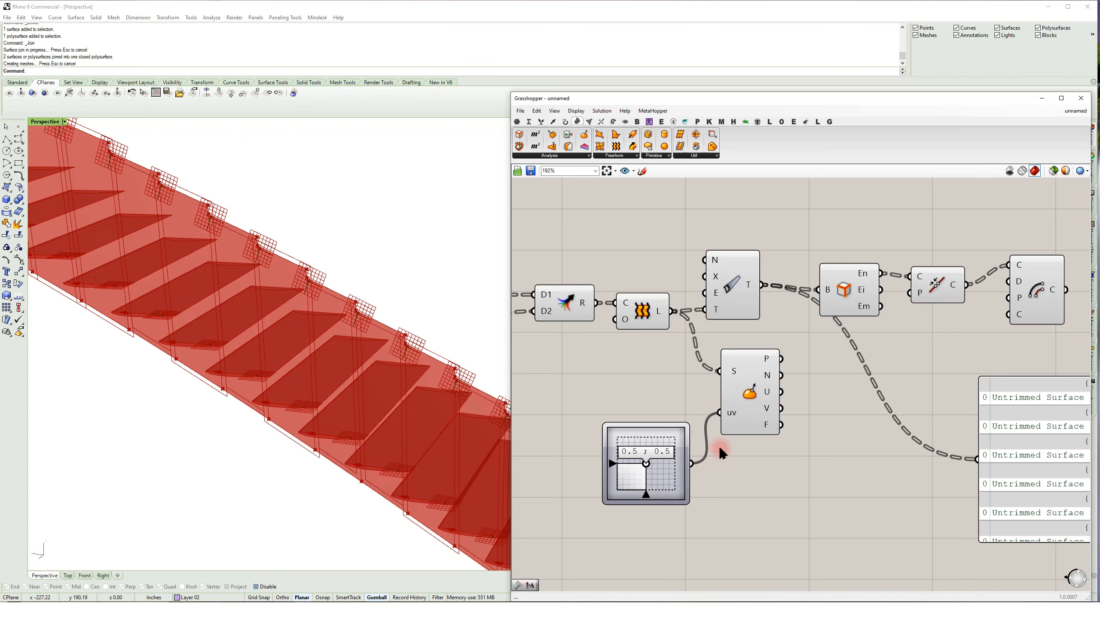
{"action": "right_click", "coordinate": [735, 377]}
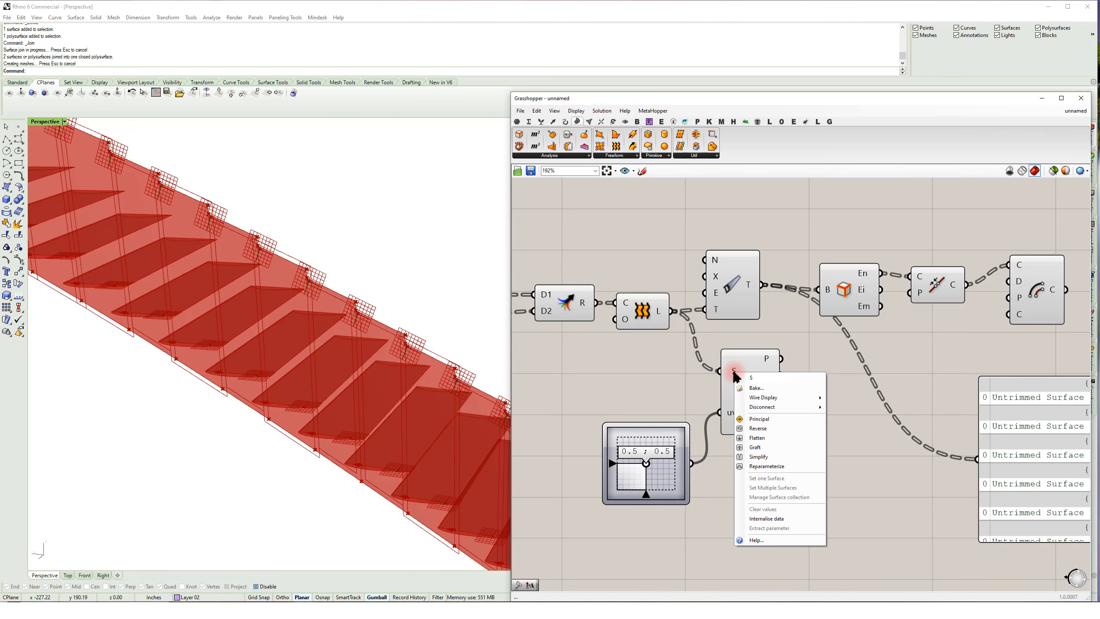
{"action": "left_click", "coordinate": [765, 466]}
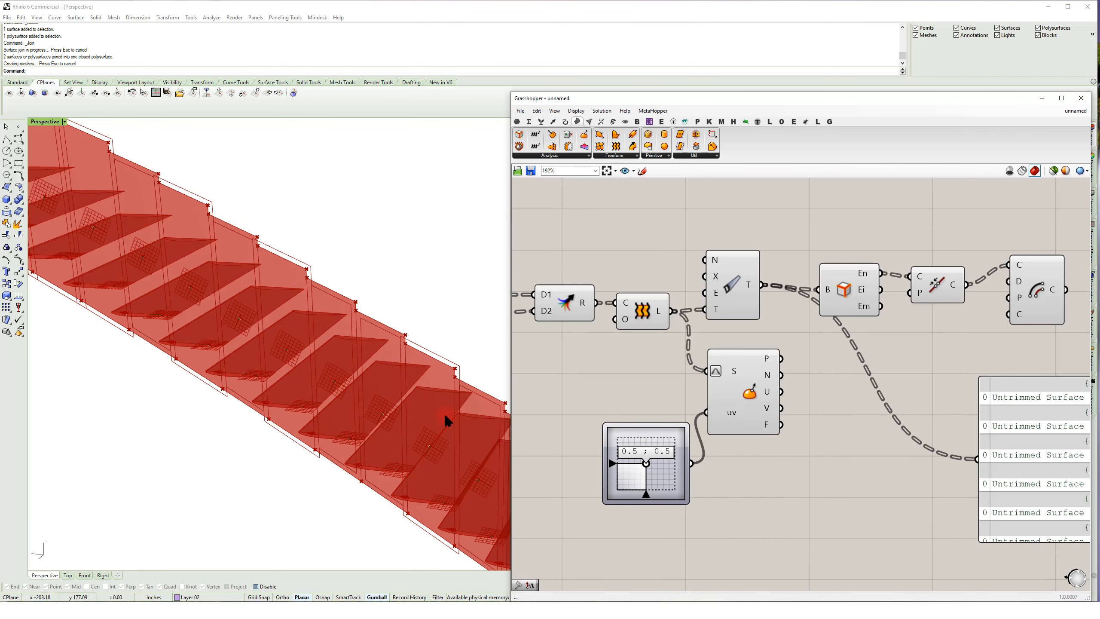
- Connect Evaluate Surface's F output to Offset Curve's P input, check the offsets on the railing, and reposition Offset Curve
{"action": "right_click_drag", "start_coordinate": [801, 423], "coordinate": [741, 437]}
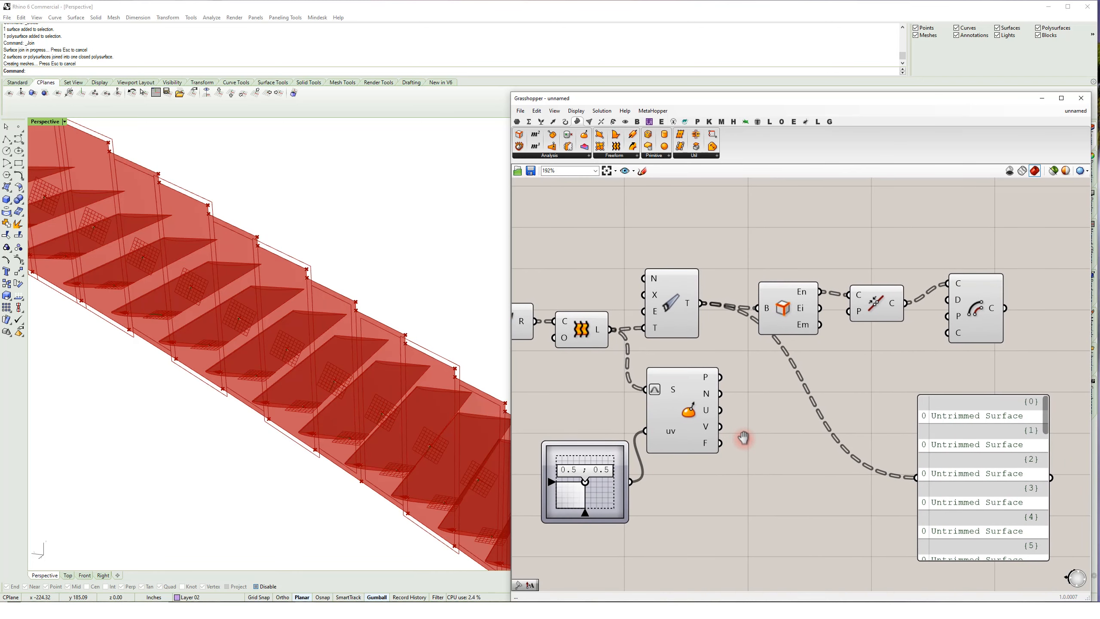
{"action": "mouse_move", "coordinate": [707, 445]}
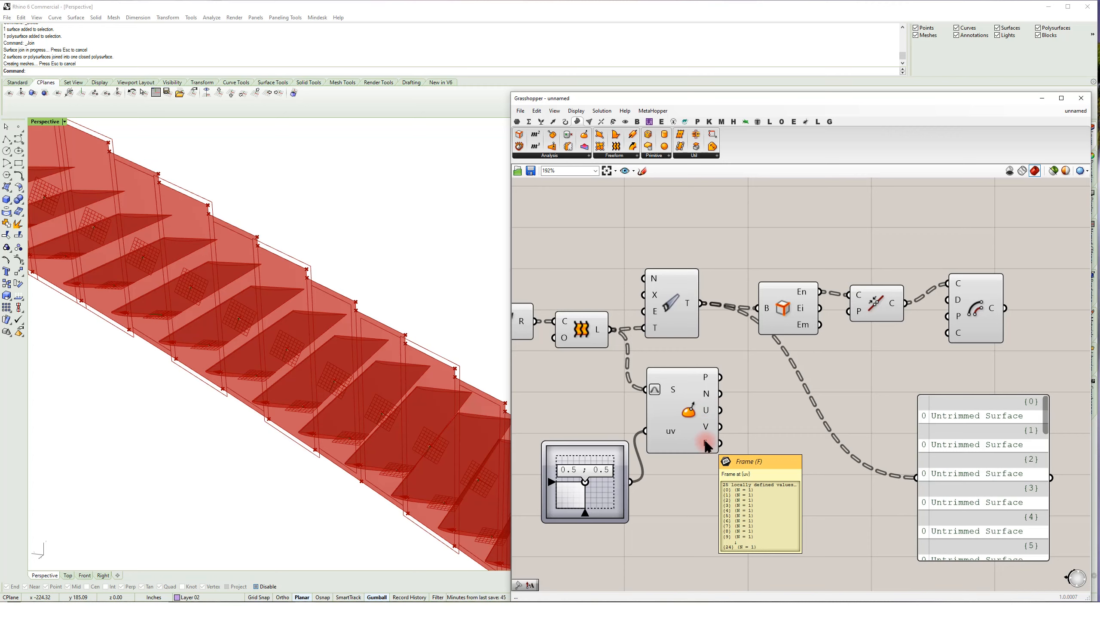
{"action": "left_click_drag", "start_coordinate": [721, 443], "coordinate": [948, 316]}
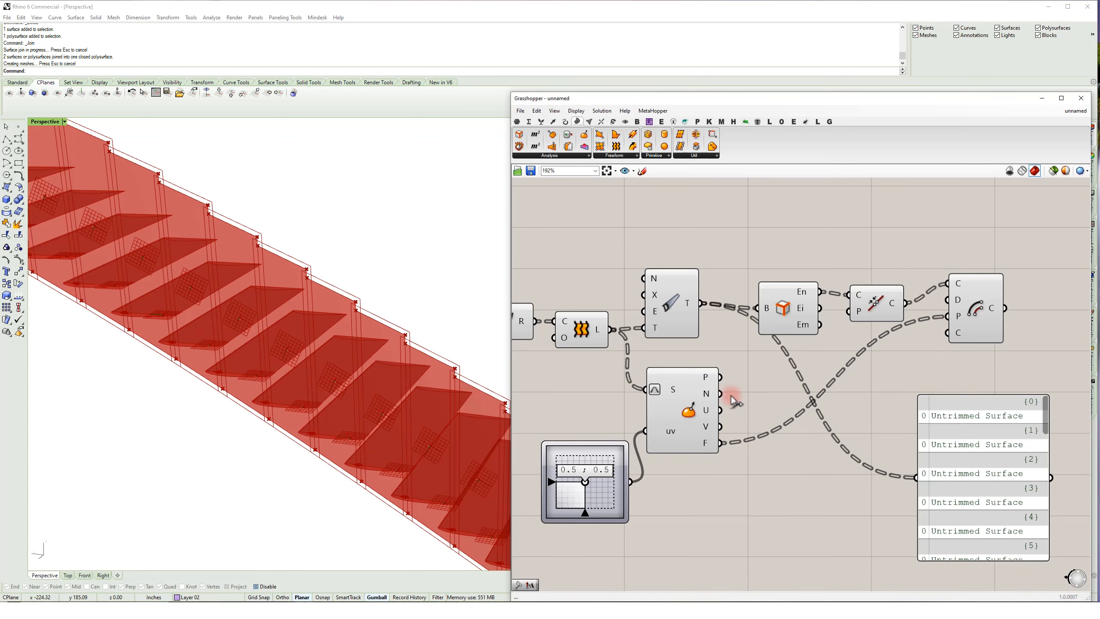
{"action": "scroll", "coordinate": [341, 317], "scroll_direction": "down", "scroll_amount": 2}
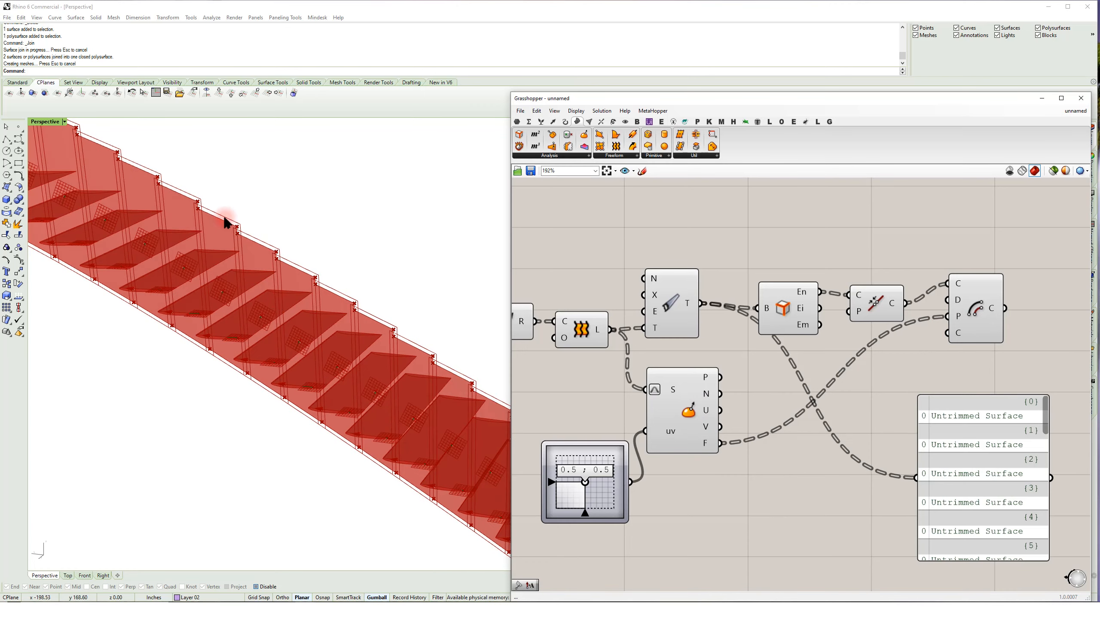
{"action": "right_click_drag", "start_coordinate": [317, 315], "coordinate": [328, 284]}
{"action": "right_click_drag", "start_coordinate": [924, 364], "coordinate": [848, 379]}
{"action": "left_click_drag", "start_coordinate": [924, 340], "coordinate": [971, 366]}
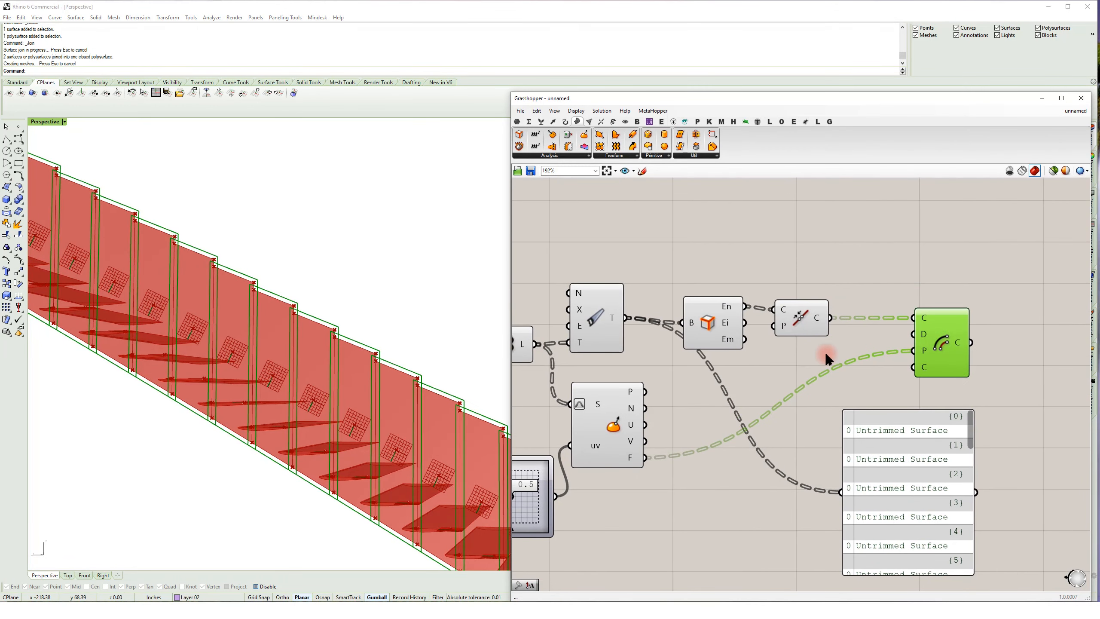
- Set the expression -x on Offset Curve's D input and commit it
{"action": "right_click", "coordinate": [925, 335]}
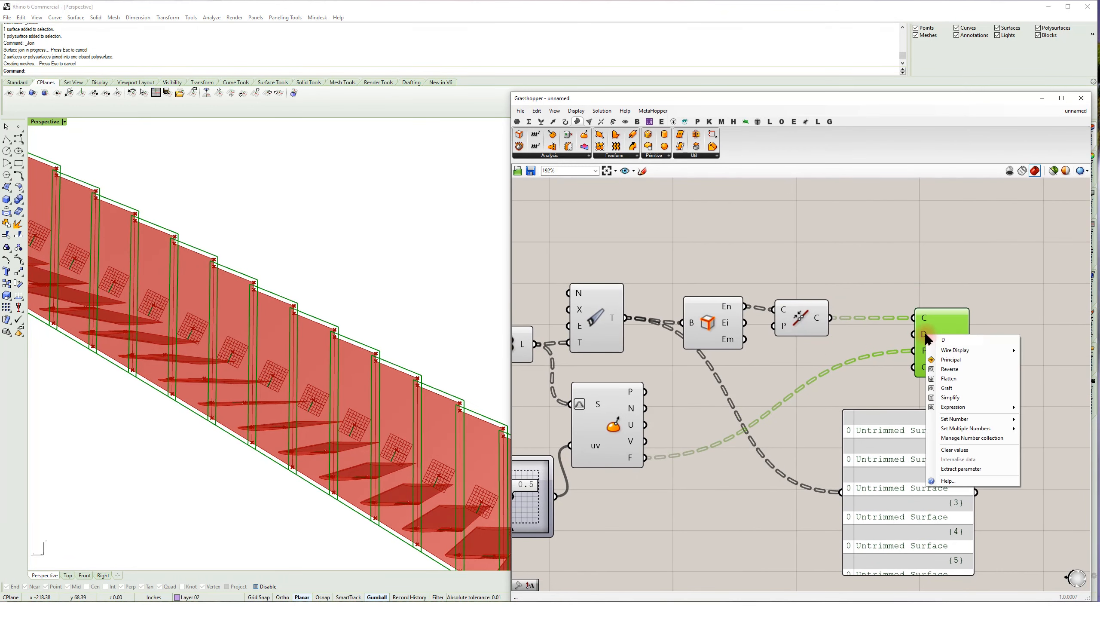
{"action": "mouse_move", "coordinate": [992, 407]}
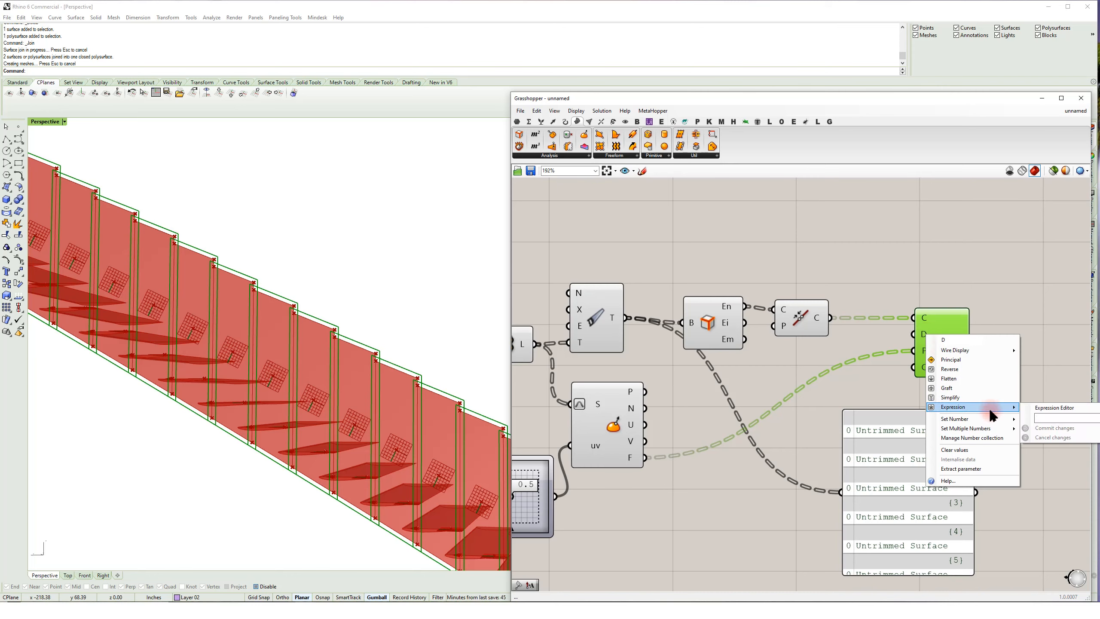
{"action": "left_click", "coordinate": [1047, 417]}
{"action": "type", "text": "-x"}
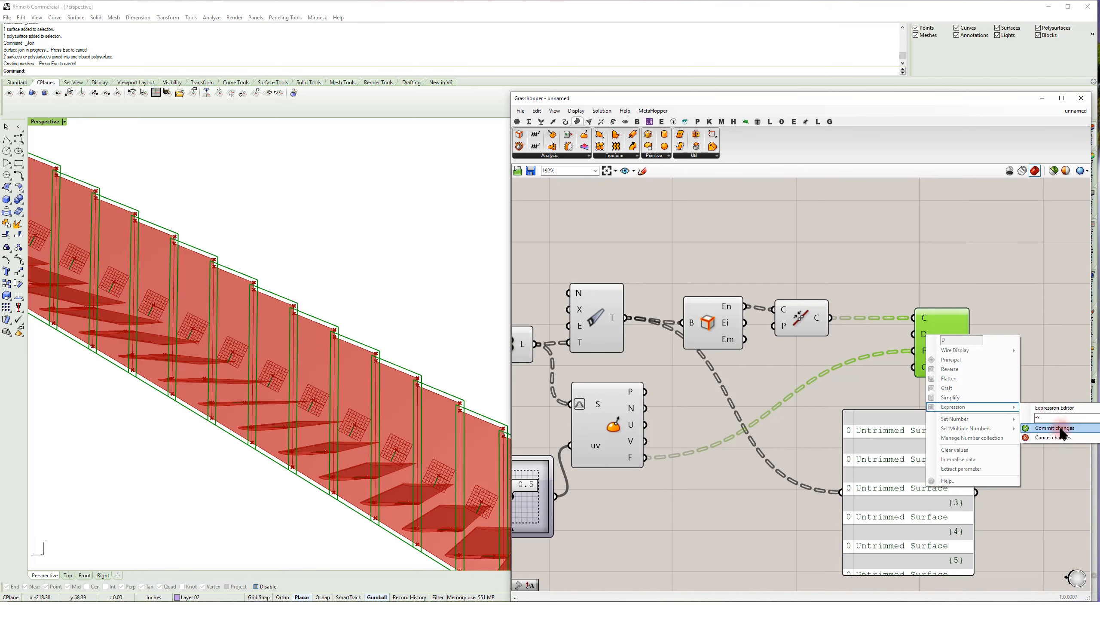
{"action": "left_click", "coordinate": [1060, 428]}
- Add a number slider for Offset Curve's D input, connect it, and set the distance to 0.7
{"action": "double_click", "coordinate": [849, 385]}
{"action": "type", "text": "0<5"}
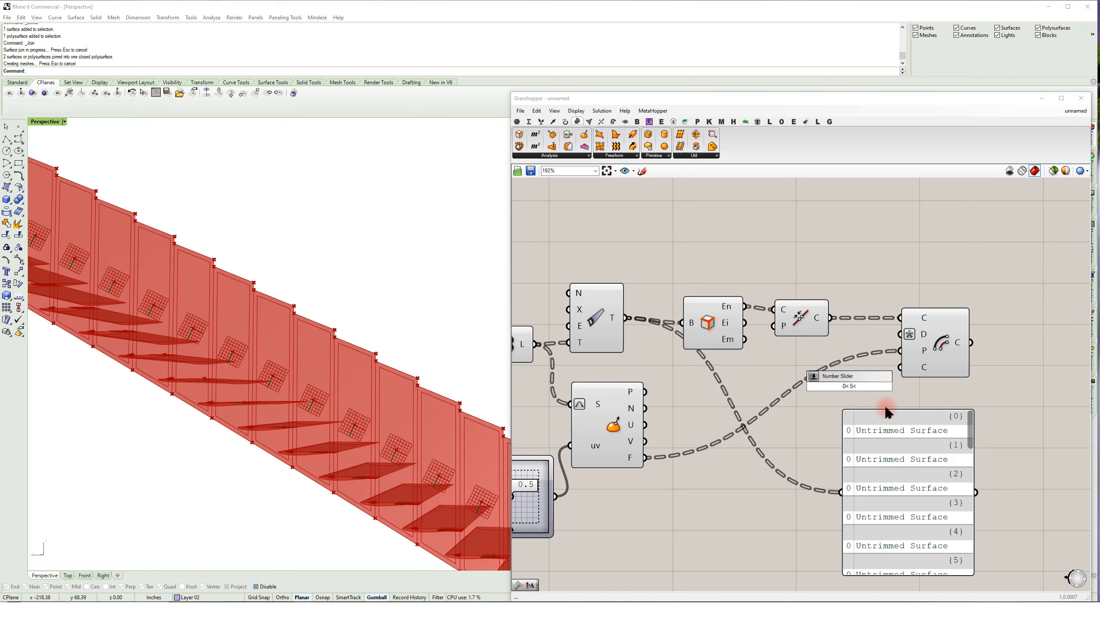
{"action": "key", "text": "Return"}
{"action": "left_click_drag", "start_coordinate": [893, 333], "coordinate": [896, 334]}
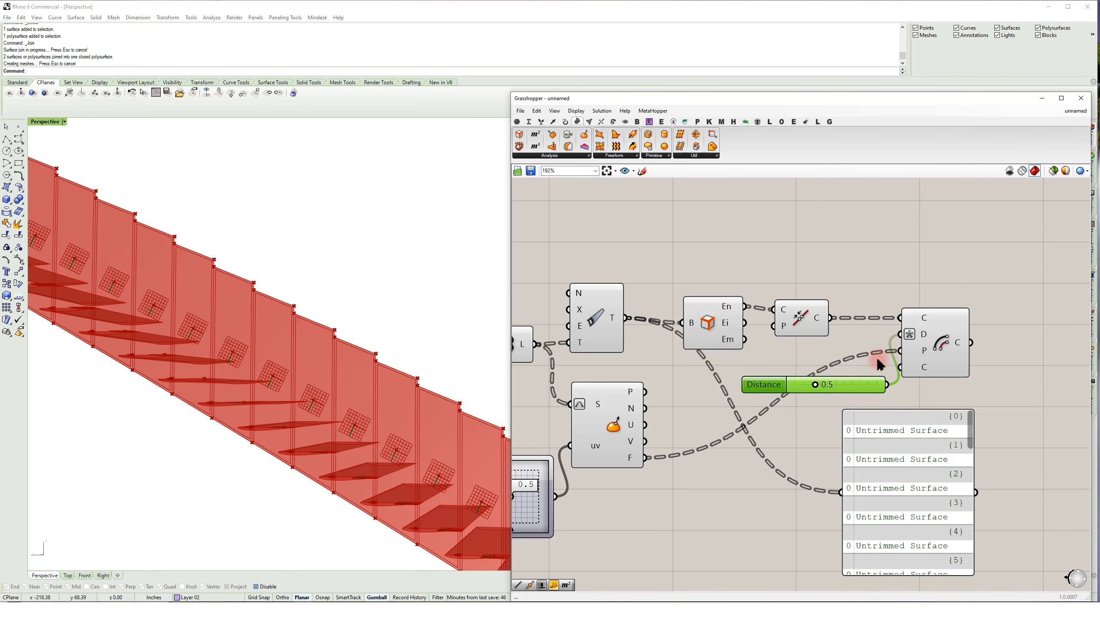
{"action": "mouse_move", "coordinate": [822, 390]}
{"action": "left_mouse_down"}
{"action": "mouse_move", "coordinate": [879, 386]}
{"action": "mouse_move", "coordinate": [824, 397]}
{"action": "mouse_move", "coordinate": [837, 381]}
{"action": "left_mouse_up"}
{"action": "left_click", "coordinate": [804, 421]}
- Move the data panel aside, add a Boundary Surfaces component, and feed its E input from Offset Curve's C output
{"action": "right_click_drag", "start_coordinate": [885, 442], "coordinate": [809, 429]}
{"action": "left_click_drag", "start_coordinate": [811, 434], "coordinate": [952, 439]}
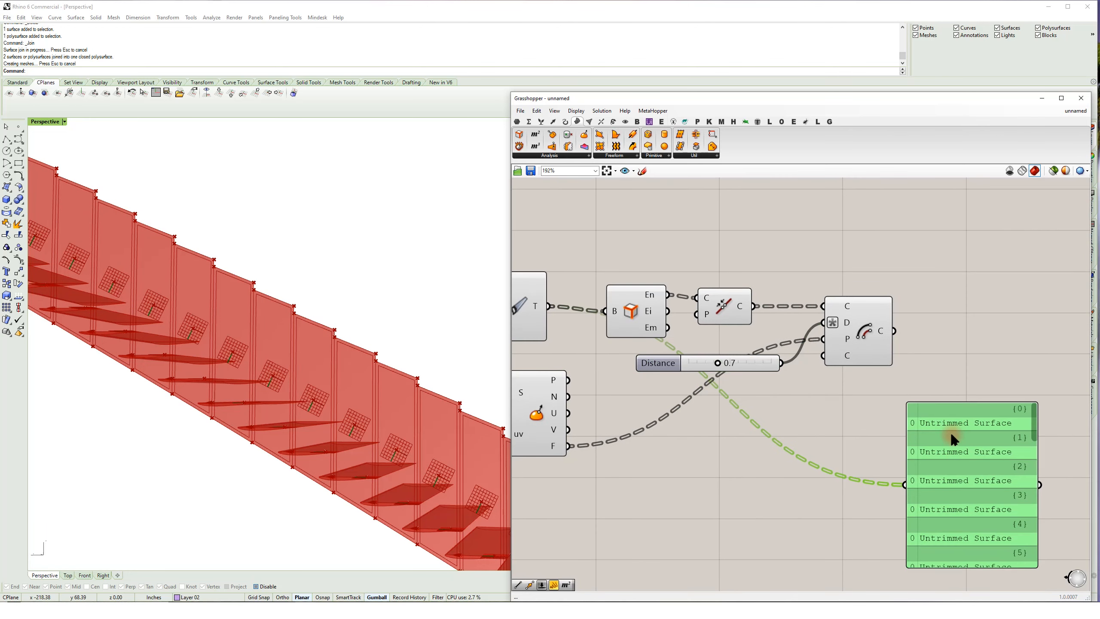
{"action": "double_click", "coordinate": [866, 335]}
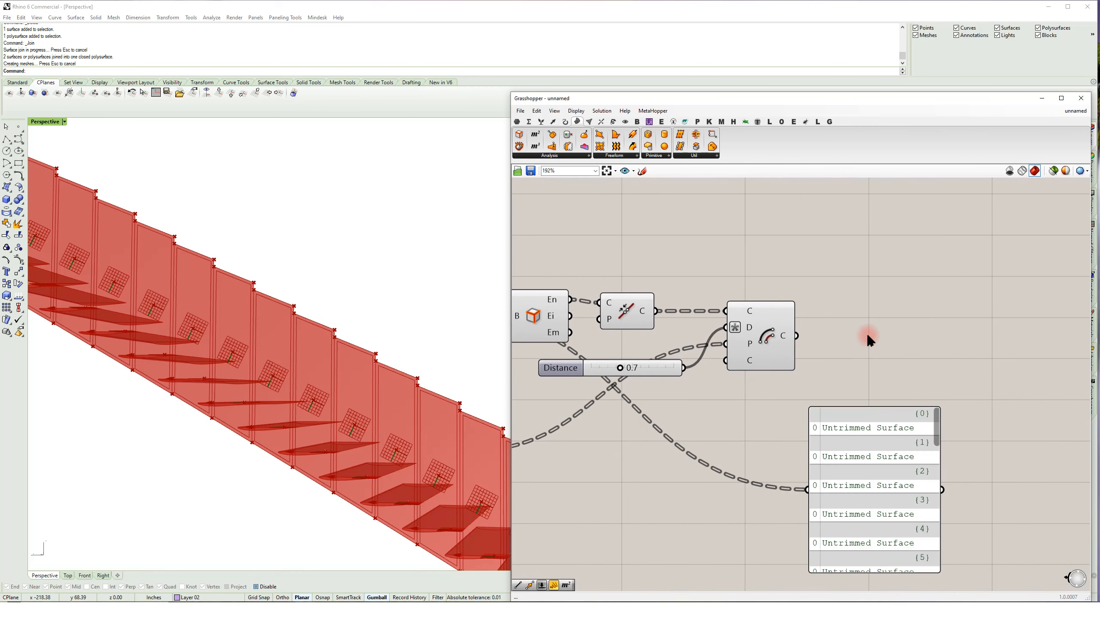
{"action": "left_click", "coordinate": [622, 155]}
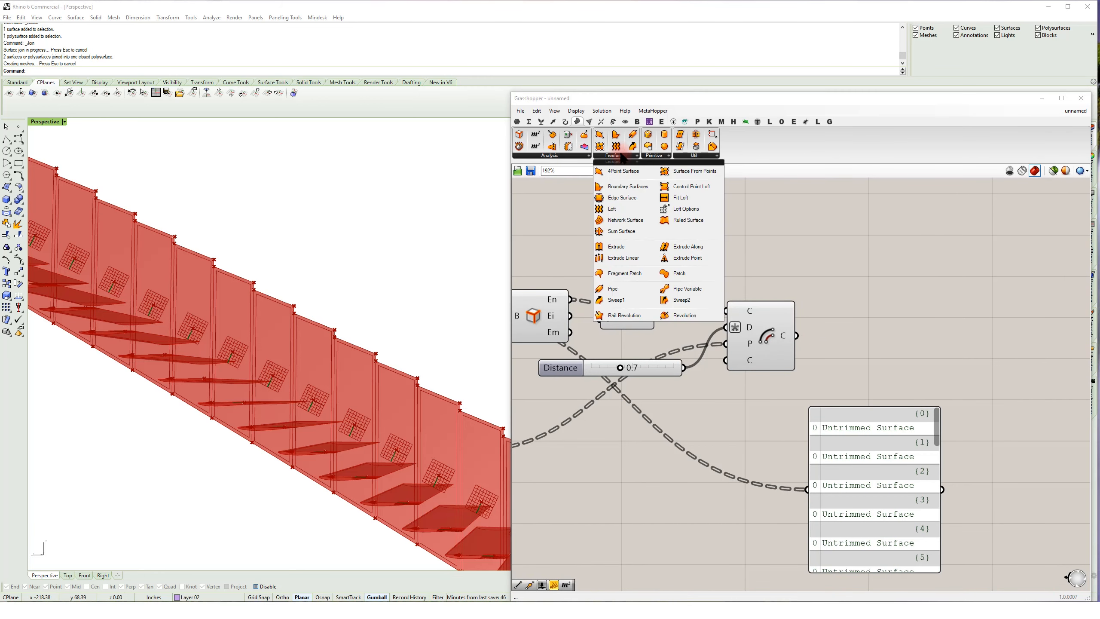
{"action": "left_click", "coordinate": [636, 190]}
{"action": "left_click", "coordinate": [862, 317]}
{"action": "left_click_drag", "start_coordinate": [796, 336], "coordinate": [847, 332]}
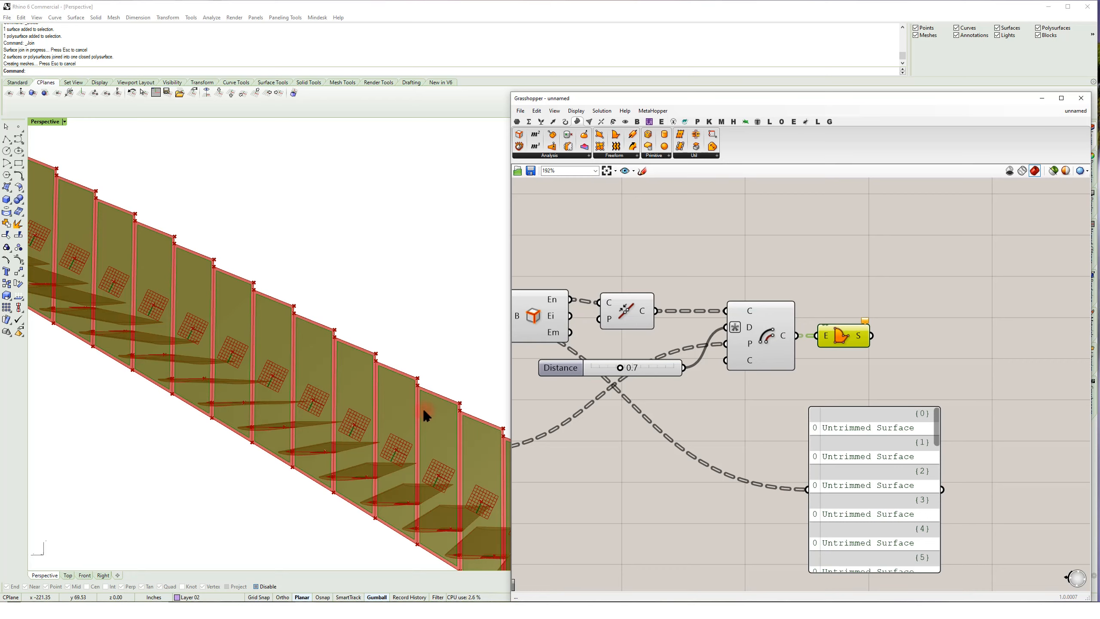
{"action": "scroll", "coordinate": [334, 319], "scroll_direction": "down", "scroll_amount": 5}
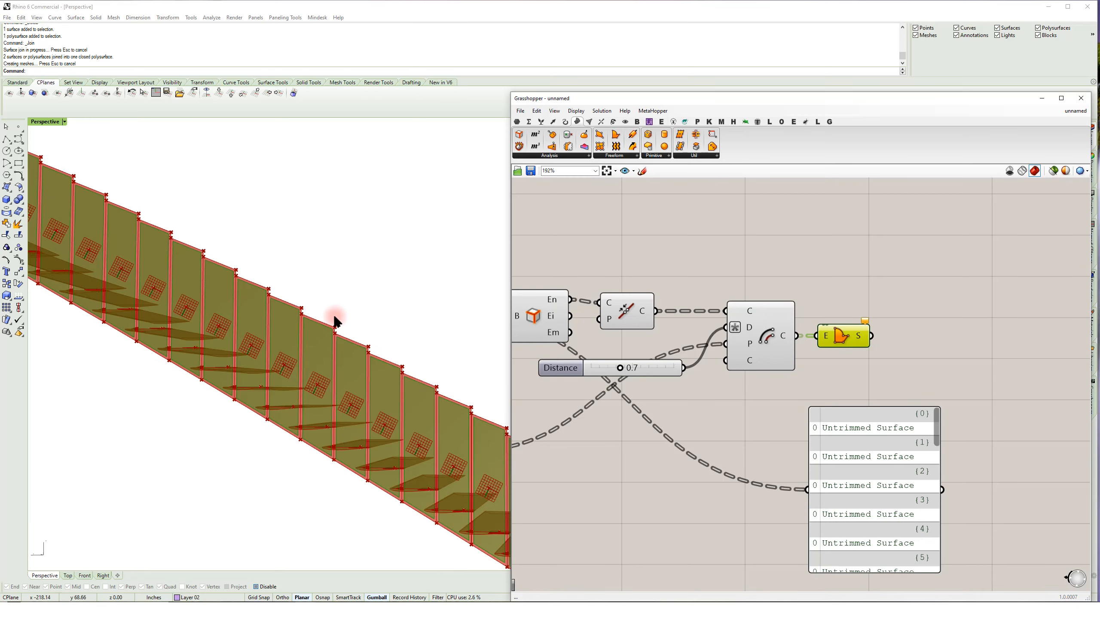
{"action": "right_click_drag", "start_coordinate": [315, 343], "coordinate": [288, 344]}
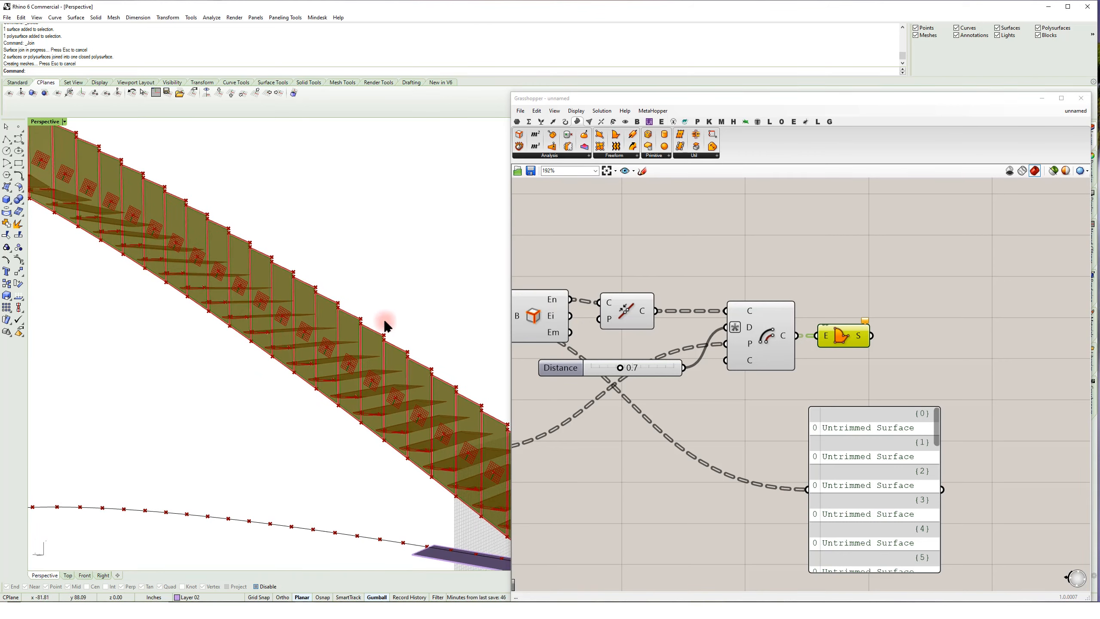
- Add a panel showing the G output of the Move component driven by the 36.0 slider, and place it below the Line components
{"action": "right_click_drag", "start_coordinate": [664, 287], "coordinate": [814, 283]}
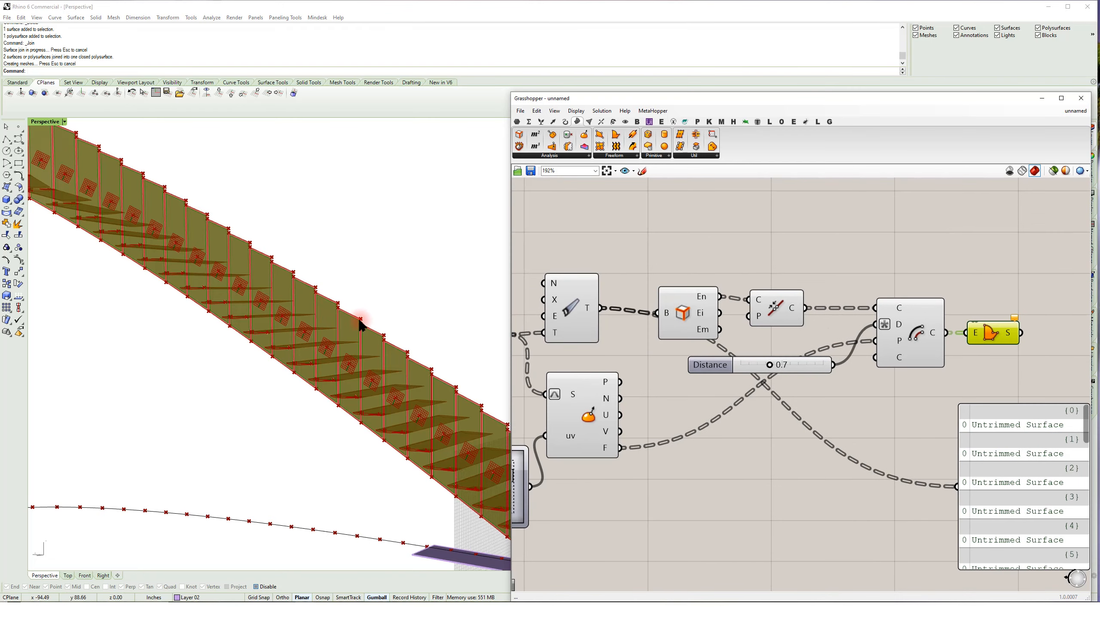
{"action": "right_click_drag", "start_coordinate": [654, 287], "coordinate": [916, 312]}
{"action": "scroll", "coordinate": [915, 313], "scroll_direction": "down", "scroll_amount": 2}
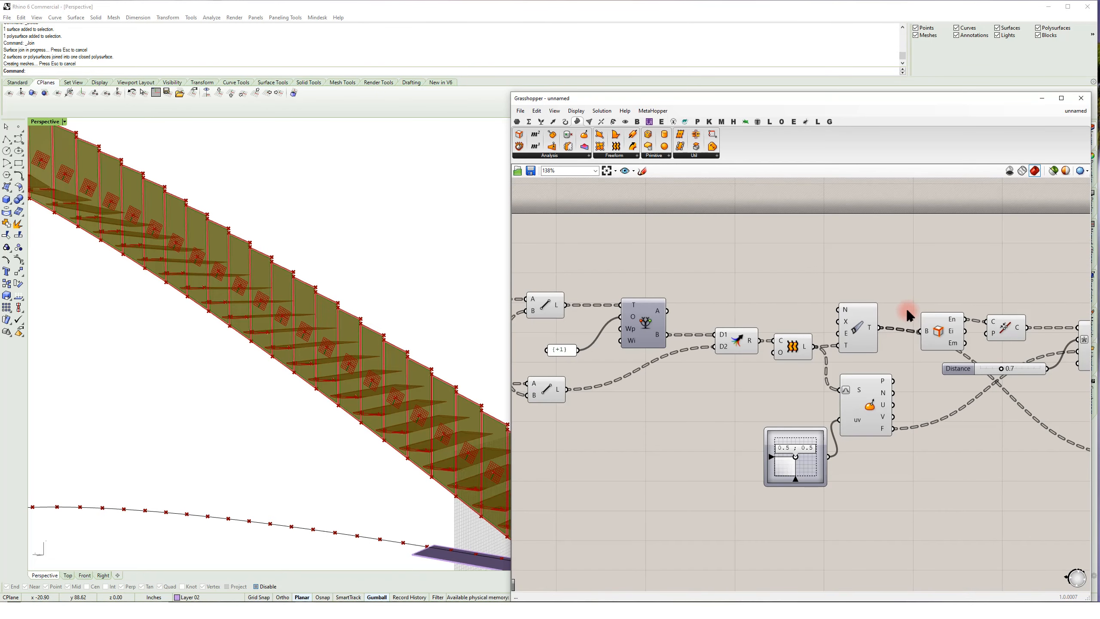
{"action": "right_click_drag", "start_coordinate": [737, 300], "coordinate": [973, 295]}
{"action": "right_click_drag", "start_coordinate": [694, 307], "coordinate": [766, 299]}
{"action": "left_click", "coordinate": [724, 385]}
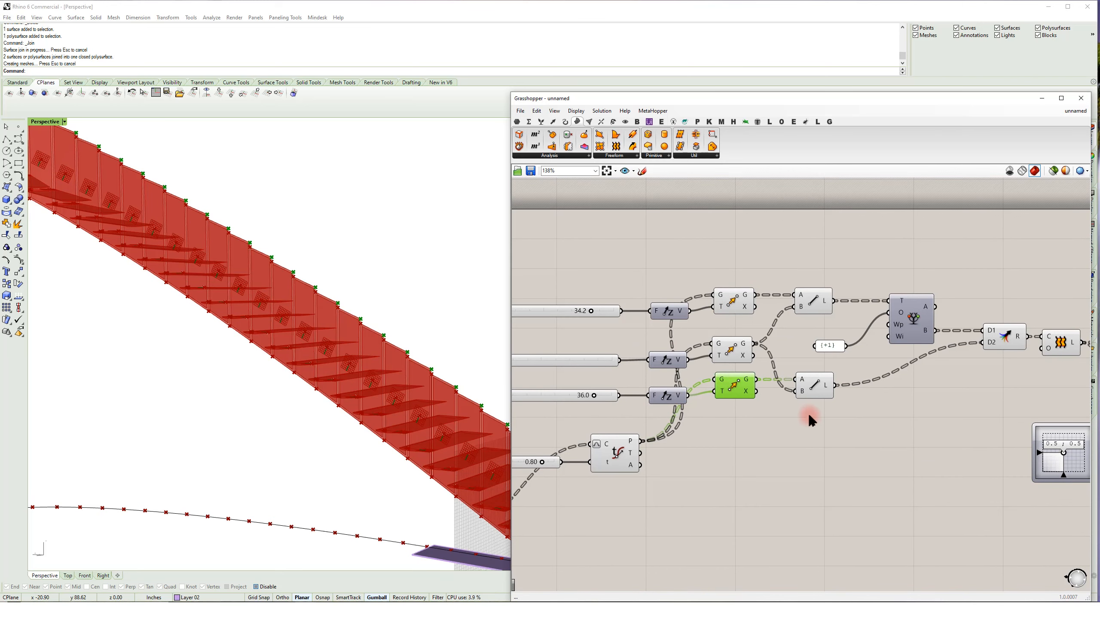
{"action": "right_click_drag", "start_coordinate": [827, 427], "coordinate": [732, 405]}
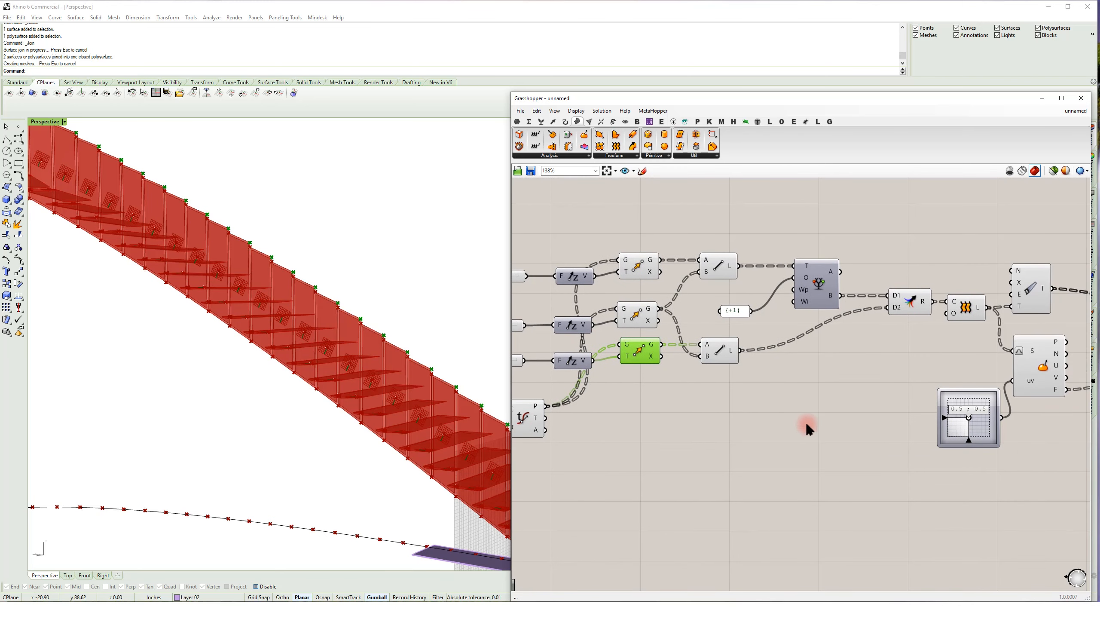
{"action": "double_click", "coordinate": [704, 417]}
{"action": "type", "text": "//"}
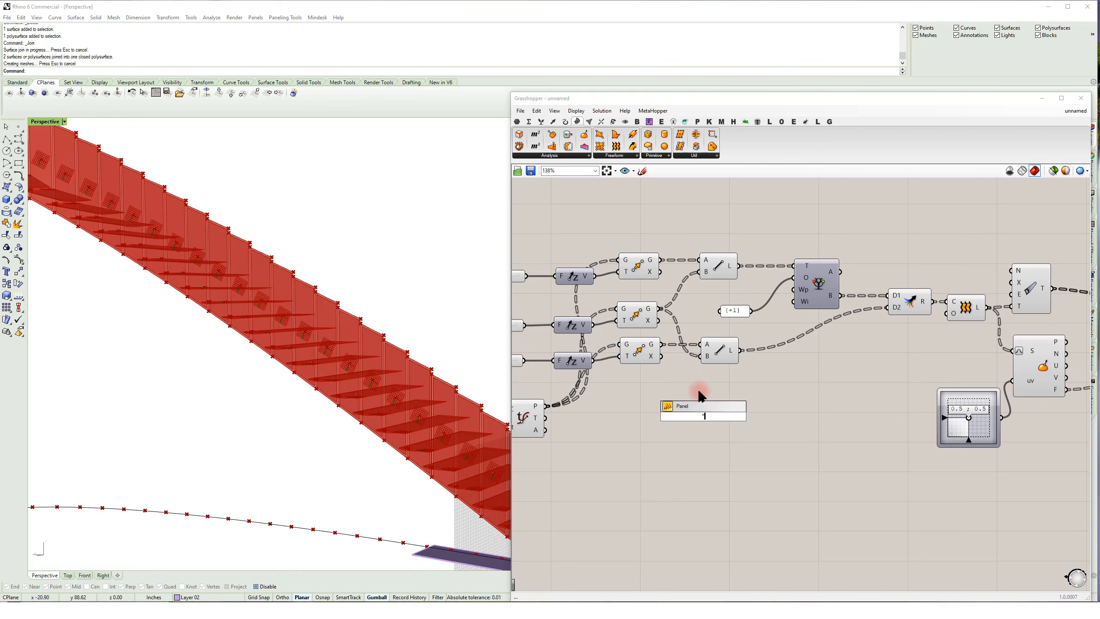
{"action": "key", "text": "Return"}
{"action": "left_click_drag", "start_coordinate": [662, 345], "coordinate": [655, 417]}
{"action": "left_click_drag", "start_coordinate": [729, 444], "coordinate": [721, 540]}
{"action": "left_click_drag", "start_coordinate": [751, 446], "coordinate": [787, 493]}
- Add a Flatten Tree component and connect the G output of the 36.0 slider's Move component to its T input
{"action": "double_click", "coordinate": [724, 404]}
{"action": "type", "text": "flate"}
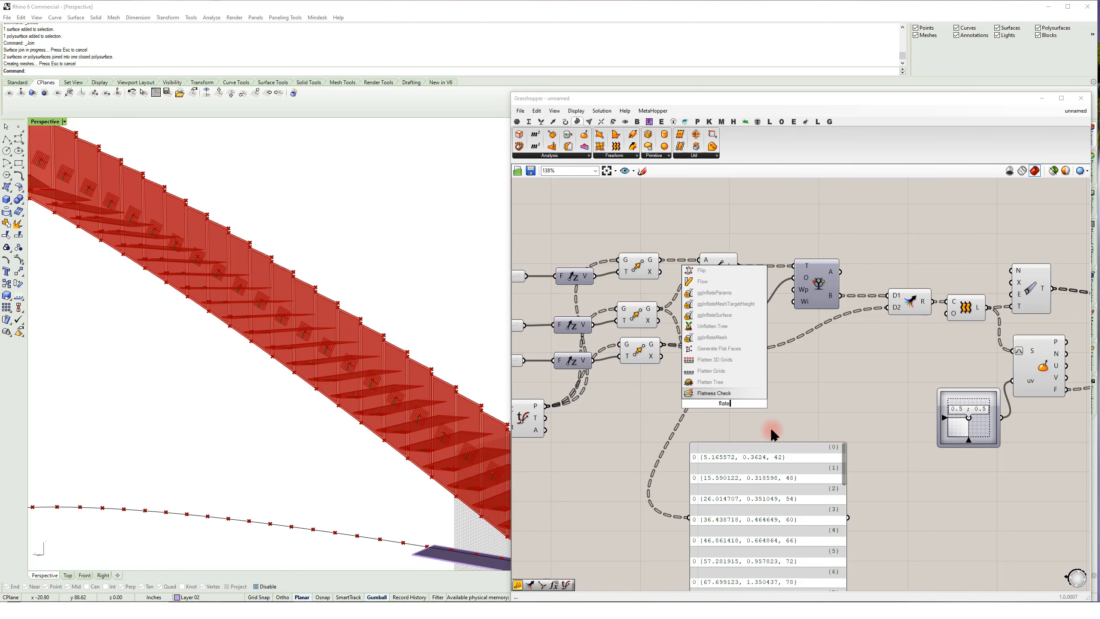
{"action": "key", "text": "BackSpace"}
{"action": "key", "text": "Up"}
{"action": "key", "text": "Return"}
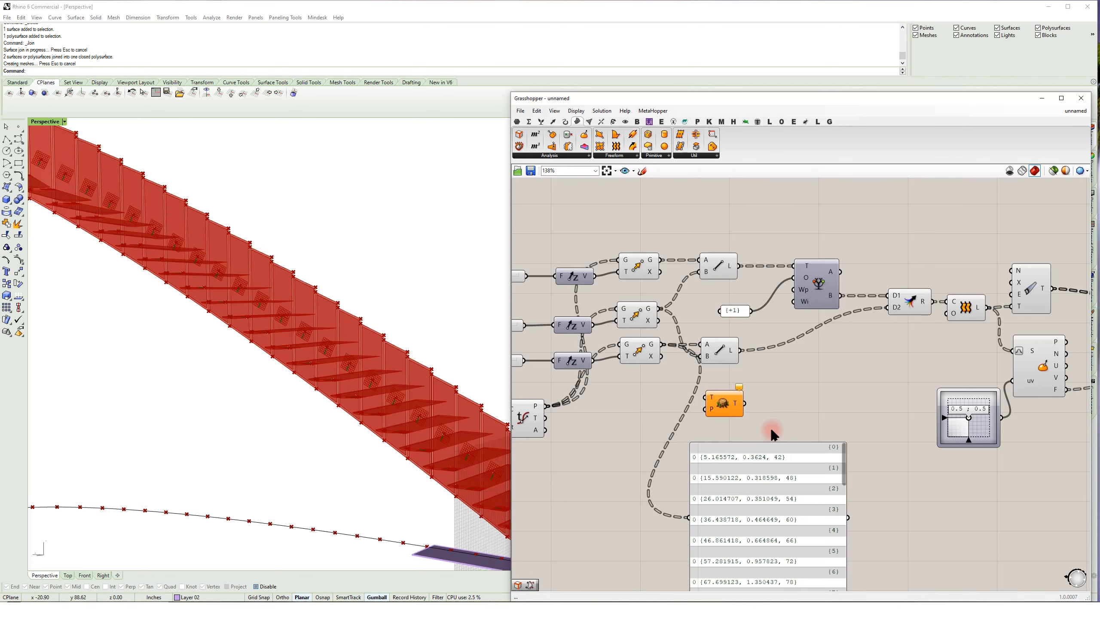
{"action": "left_click_drag", "start_coordinate": [661, 345], "coordinate": [714, 411]}
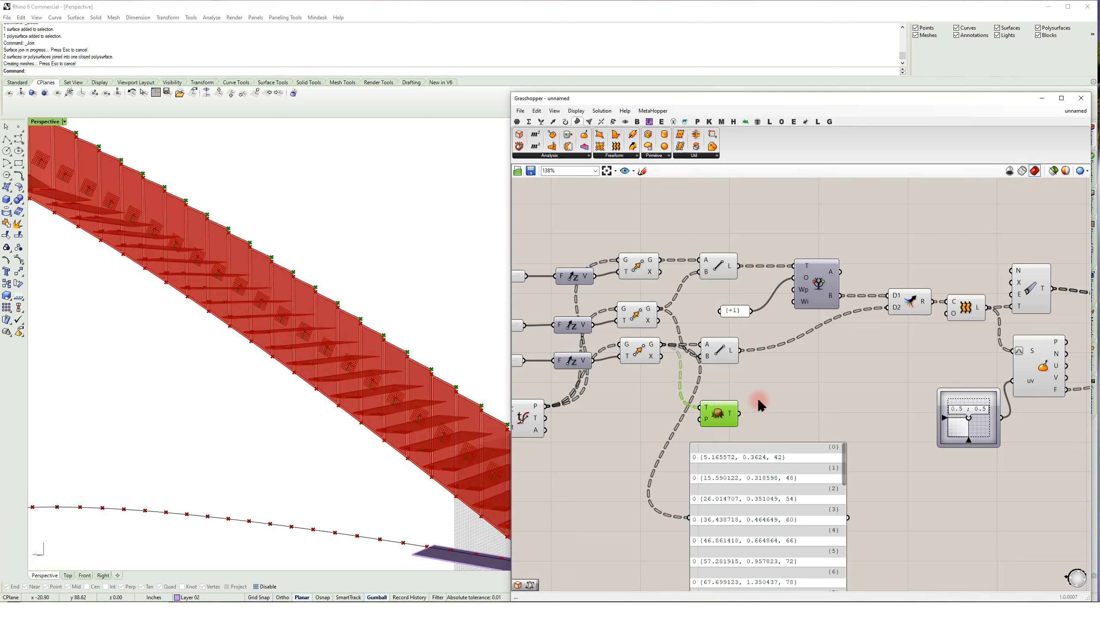
{"action": "left_click", "coordinate": [761, 405]}
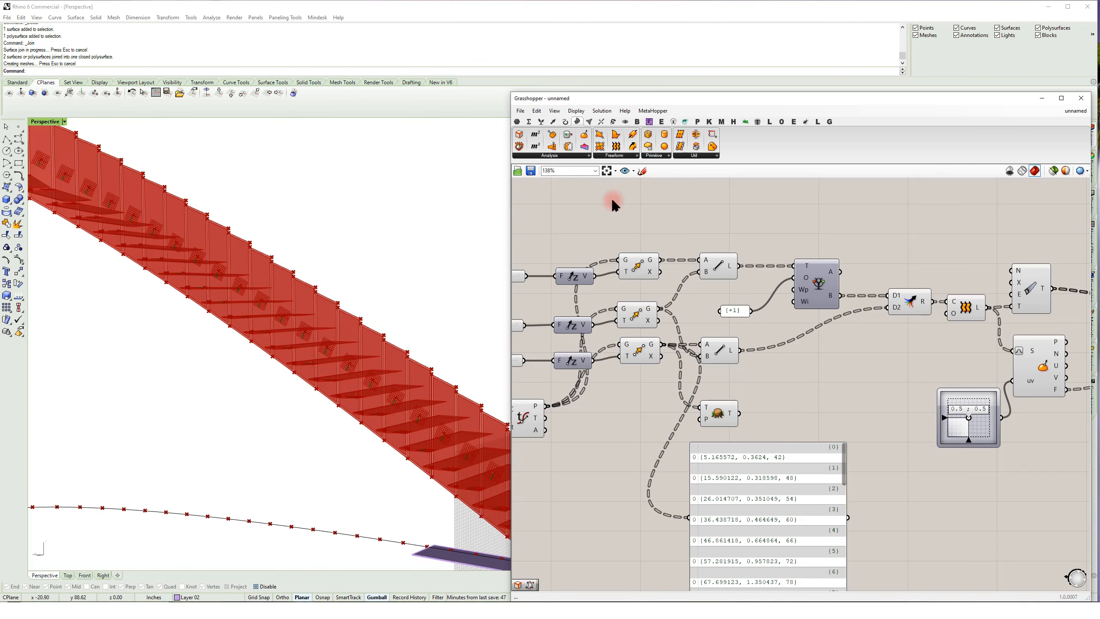
- Add an Interpolate curve component and connect Flatten Tree's output to its V input
{"action": "left_click", "coordinate": [565, 122]}
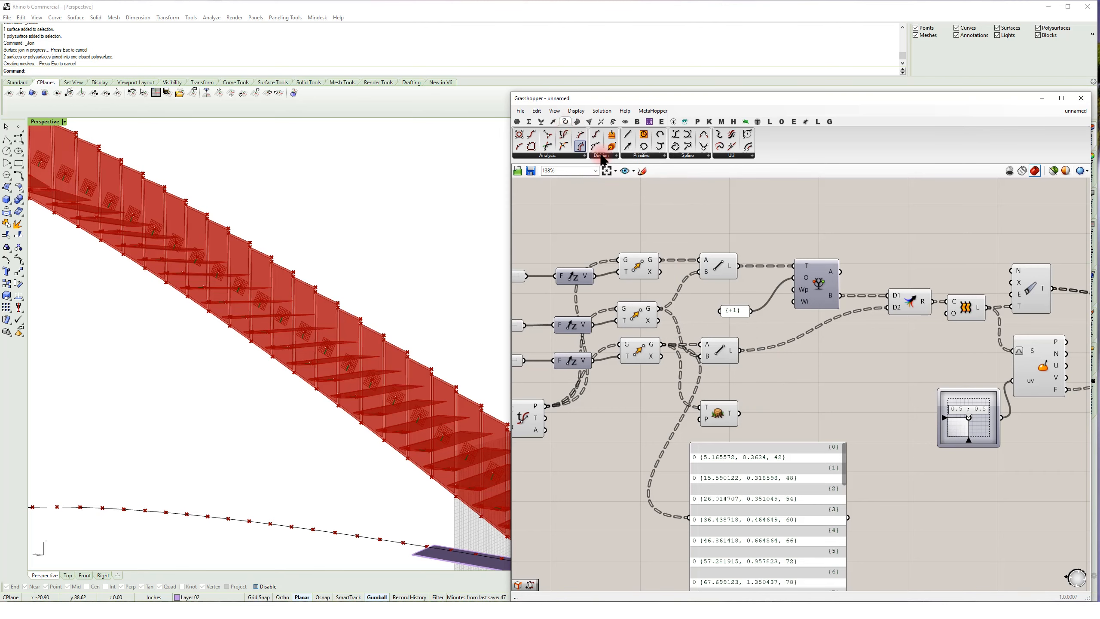
{"action": "left_click_drag", "start_coordinate": [674, 148], "coordinate": [785, 429]}
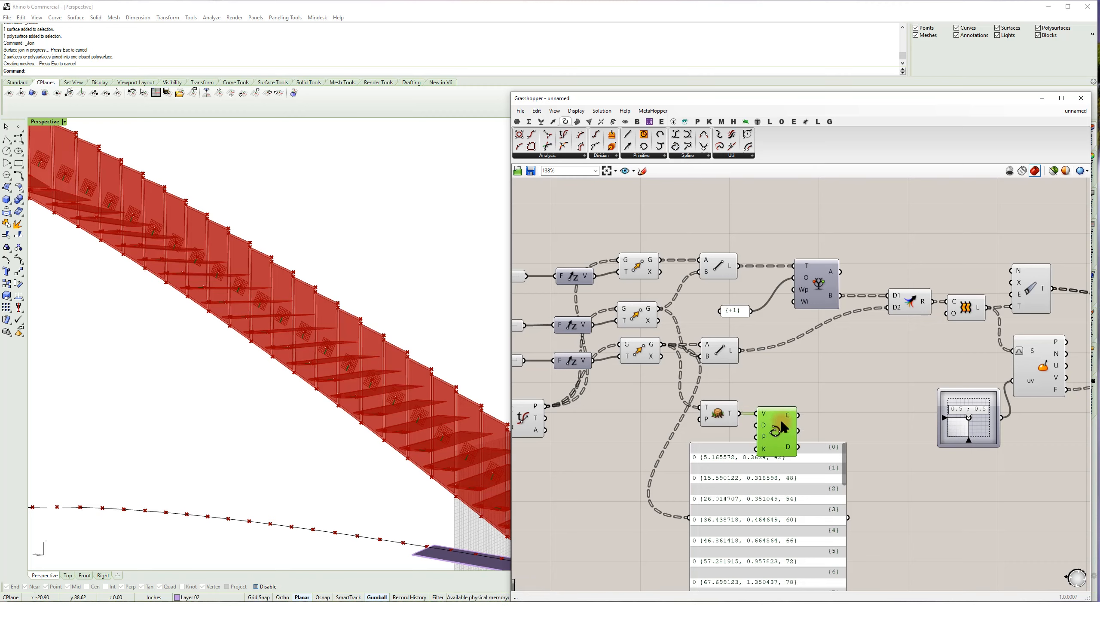
{"action": "left_click", "coordinate": [791, 509]}
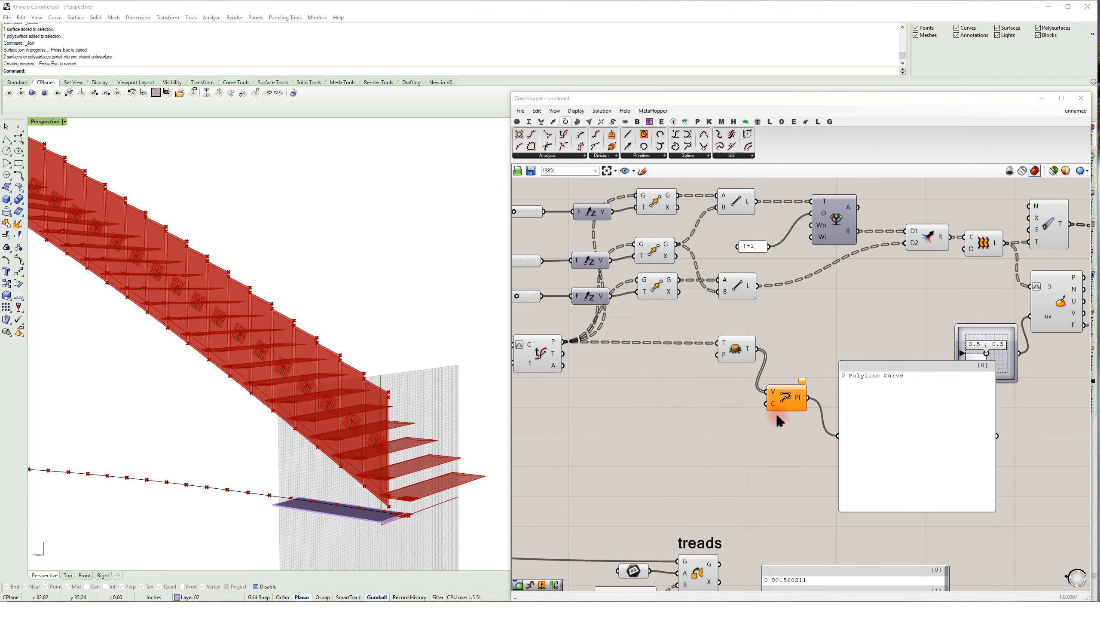
- Reposition the PolyLine component beside Flatten Tree and read its runtime warning
{"action": "left_click_drag", "start_coordinate": [796, 402], "coordinate": [805, 391]}
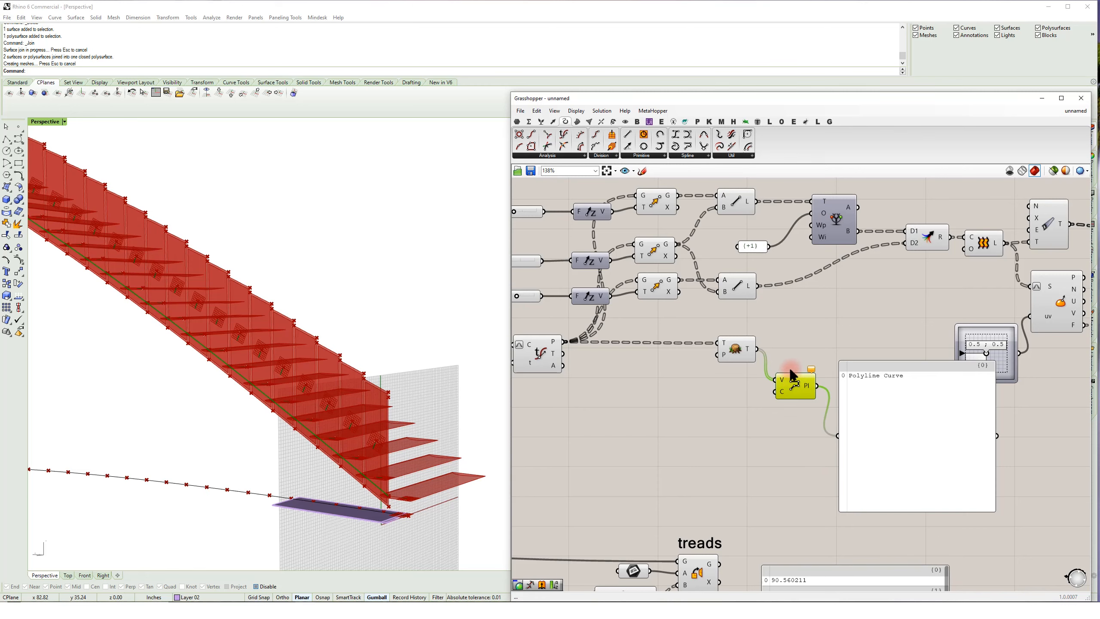
{"action": "right_click", "coordinate": [789, 338]}
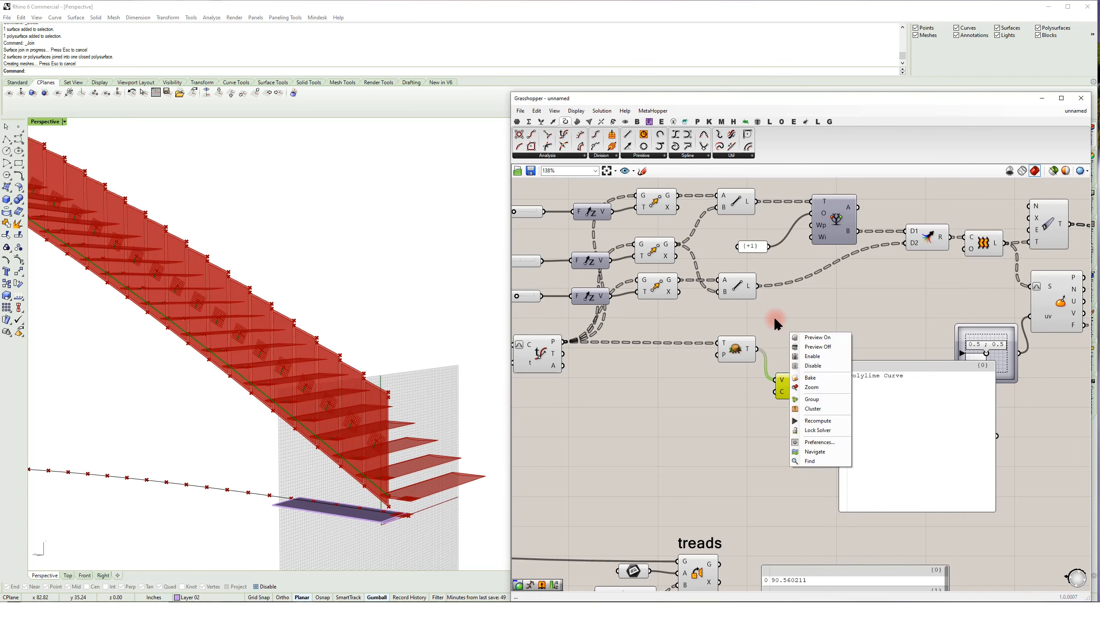
{"action": "left_click", "coordinate": [777, 323]}
{"action": "right_click", "coordinate": [794, 384]}
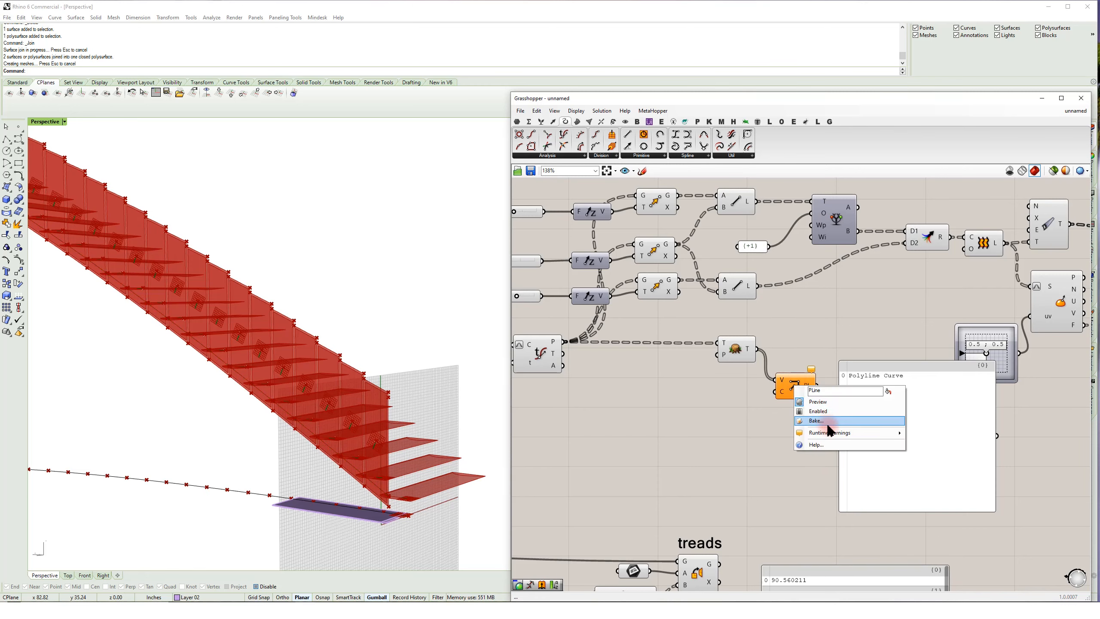
{"action": "mouse_move", "coordinate": [832, 435]}
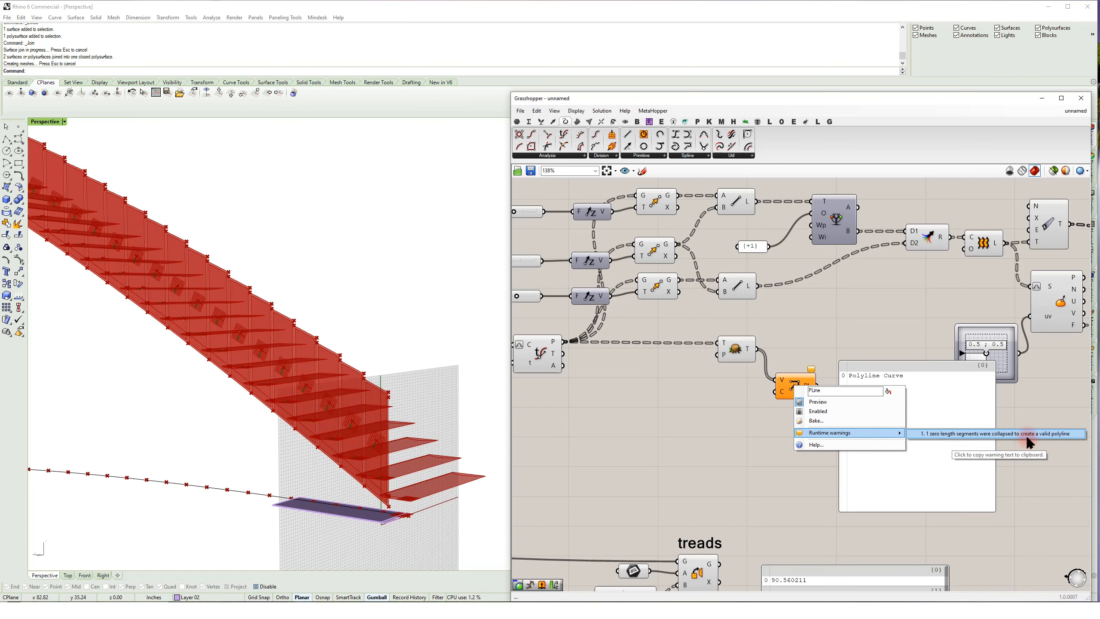
{"action": "left_click", "coordinate": [827, 333]}
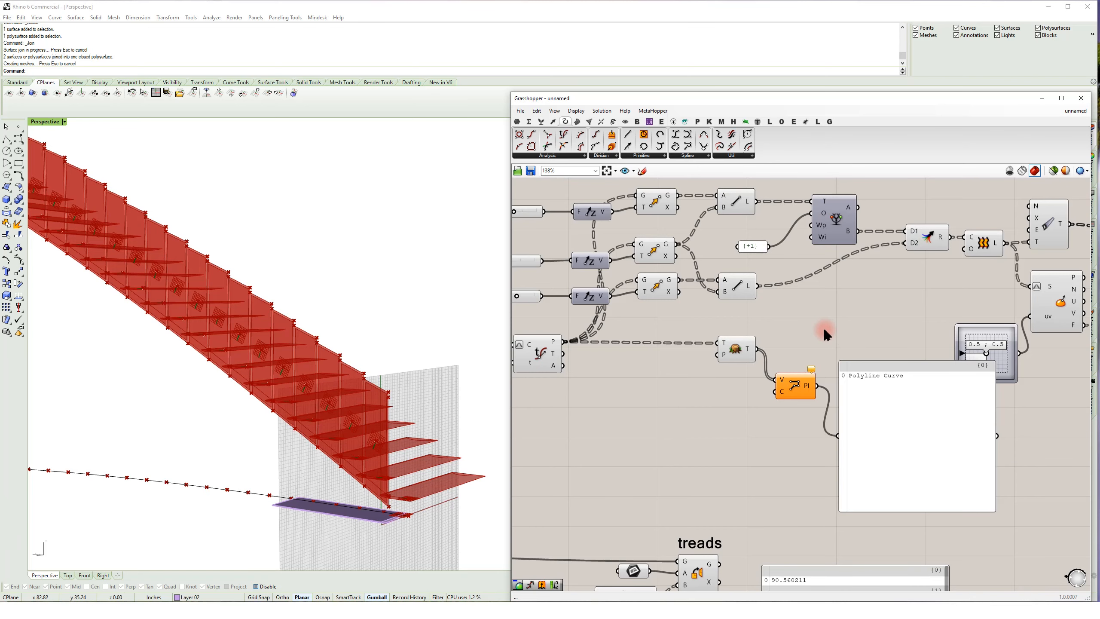
- Duplicate the Flatten Tree and PolyLine pair and feed the copy from the G output of the 36.0 slider's Move component
{"action": "right_click_drag", "start_coordinate": [822, 362], "coordinate": [796, 376]}
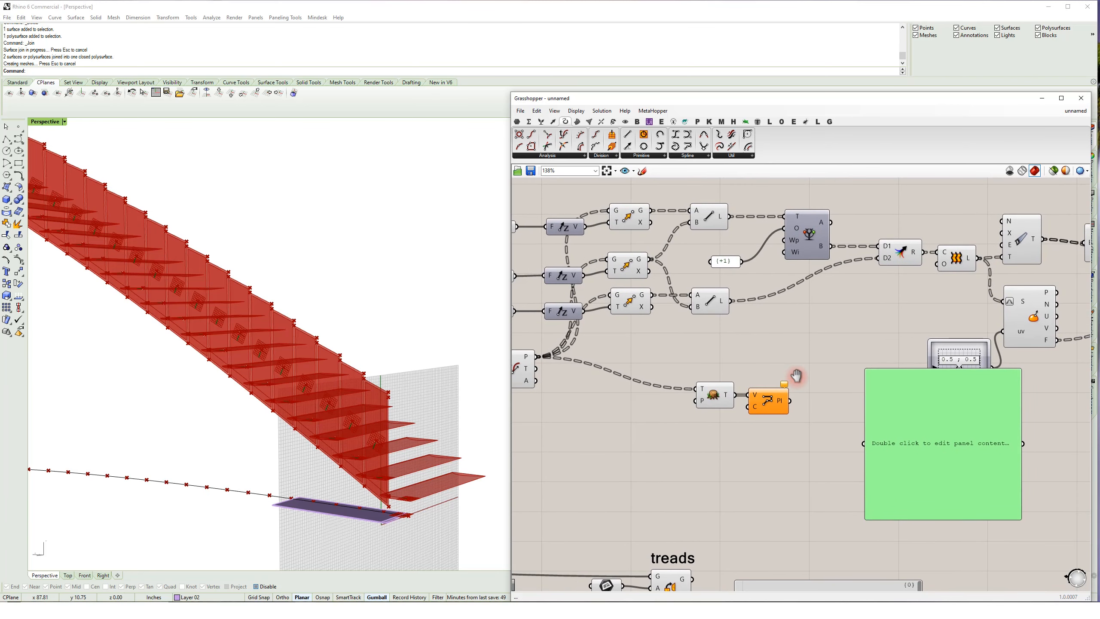
{"action": "left_click_drag", "start_coordinate": [776, 430], "coordinate": [705, 382]}
{"action": "key", "text": "ctrl+c"}
{"action": "key", "text": "ctrl+v"}
{"action": "right_click_drag", "start_coordinate": [643, 292], "coordinate": [693, 307]}
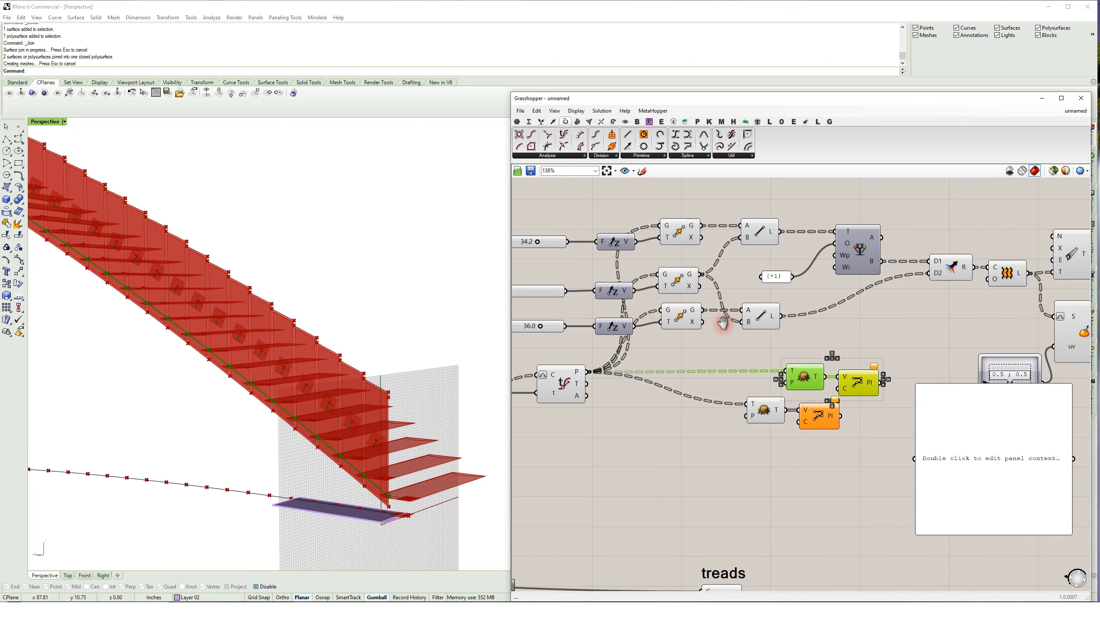
{"action": "left_click_drag", "start_coordinate": [703, 309], "coordinate": [789, 376]}
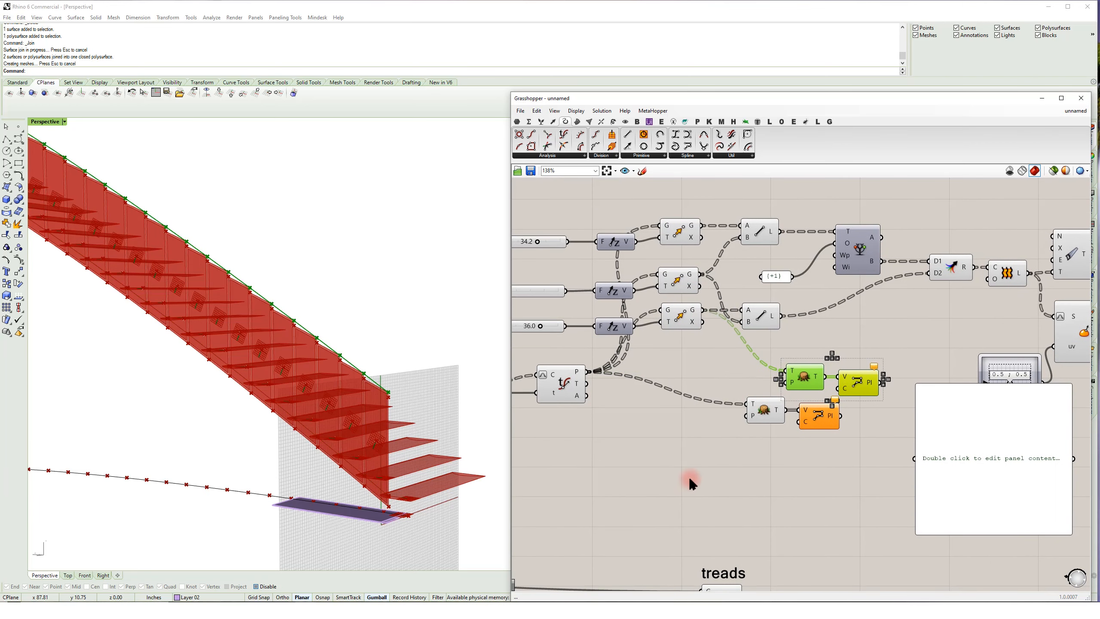
{"action": "right_click_drag", "start_coordinate": [329, 353], "coordinate": [211, 364]}
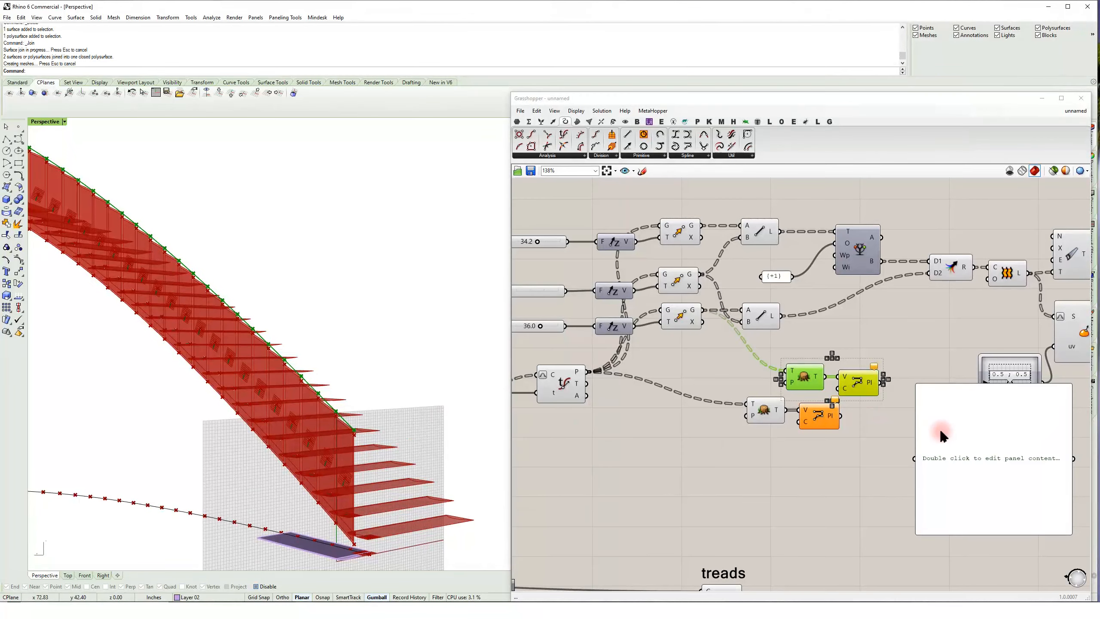
- Align the original Flatten Tree and PolyLine pair beneath the copy and move the empty panel out of the way
{"action": "left_click_drag", "start_coordinate": [941, 431], "coordinate": [965, 458]}
{"action": "left_click_drag", "start_coordinate": [845, 459], "coordinate": [856, 427]}
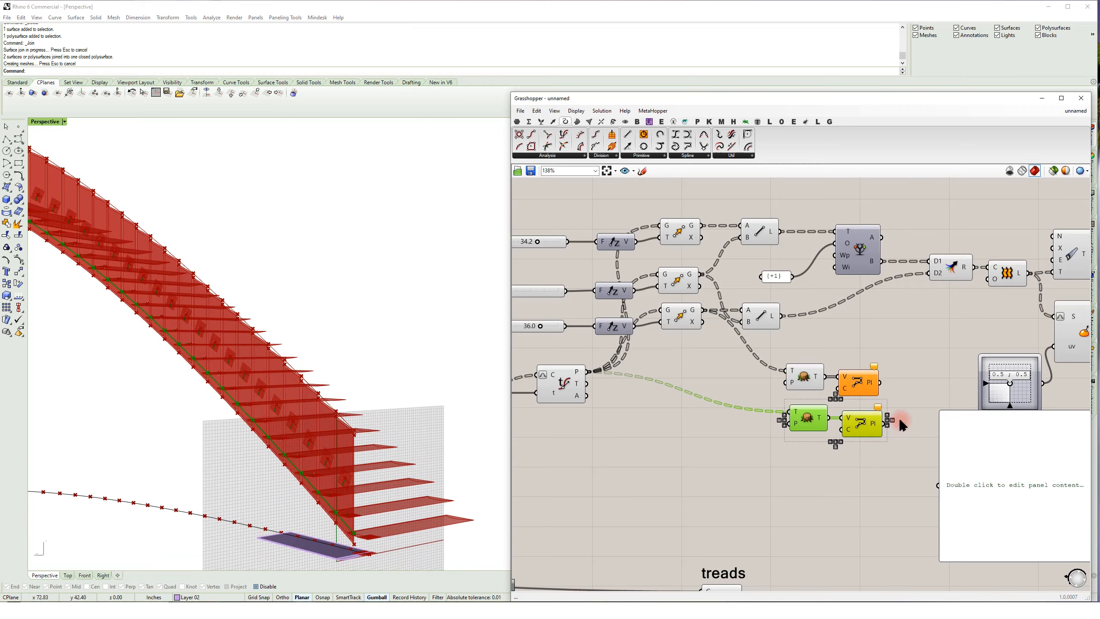
{"action": "right_click_drag", "start_coordinate": [900, 420], "coordinate": [746, 415]}
{"action": "left_click_drag", "start_coordinate": [847, 462], "coordinate": [963, 495]}
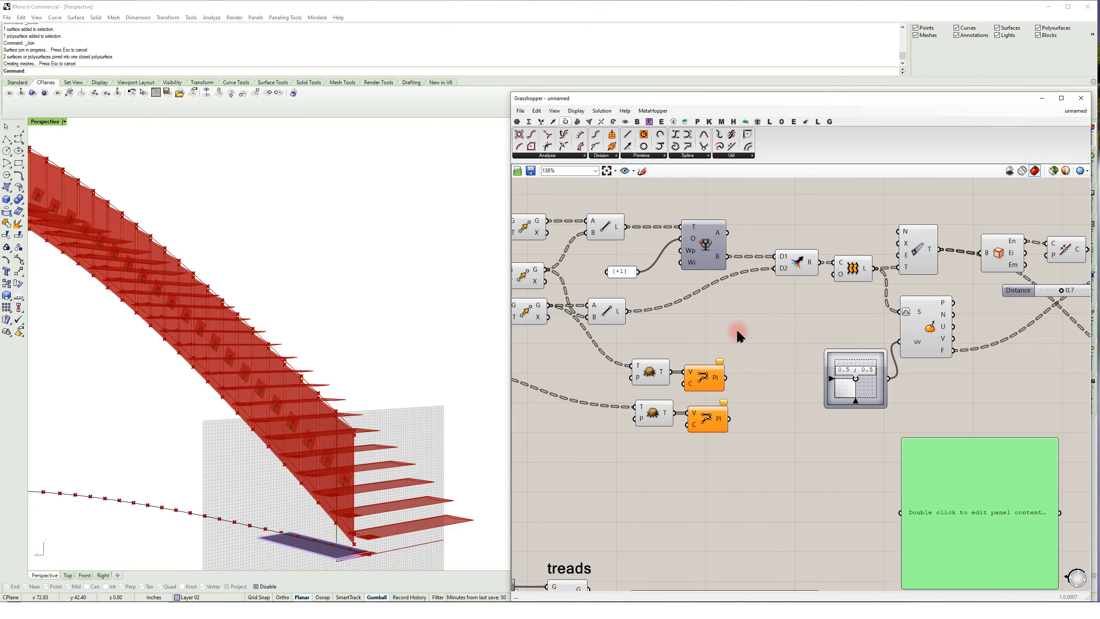
{"action": "scroll", "coordinate": [340, 423], "scroll_direction": "up", "scroll_amount": 5}
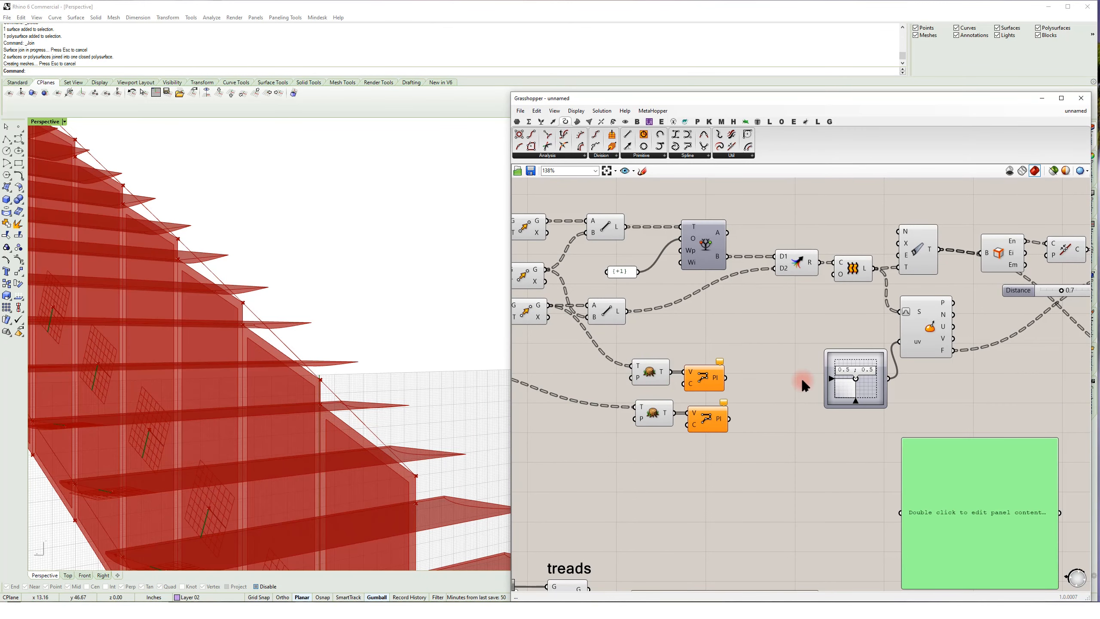
- Add a Pipe component, connect the upper PolyLine's output to its C input, and set its caps to Round
{"action": "double_click", "coordinate": [778, 387]}
{"action": "type", "text": "pip"}
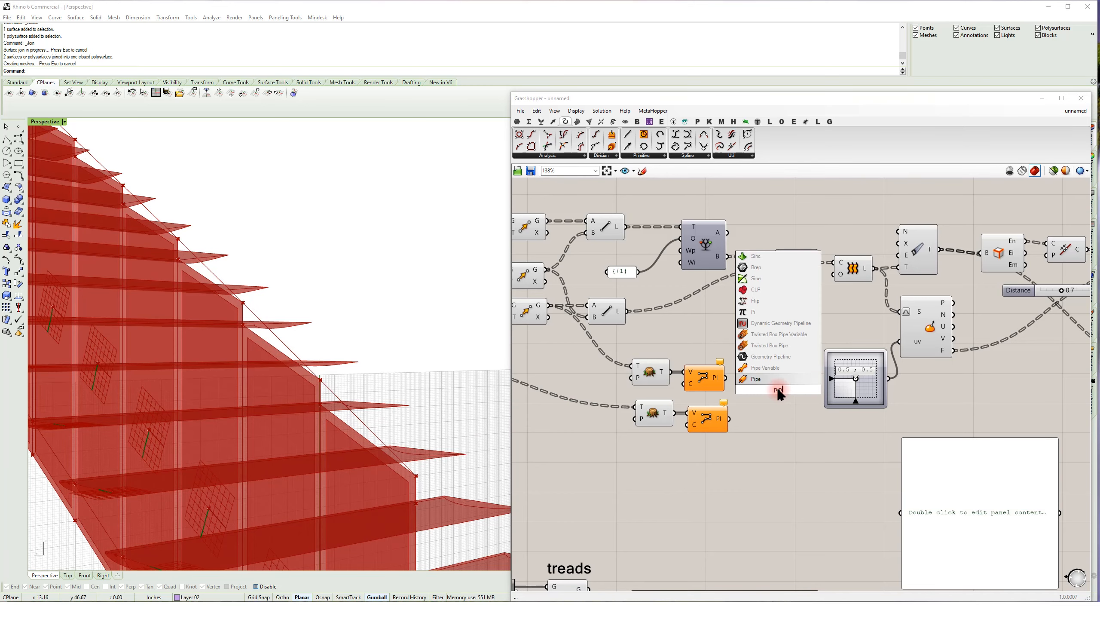
{"action": "key", "text": "Return"}
{"action": "scroll", "coordinate": [761, 389], "scroll_direction": "up", "scroll_amount": 3}
{"action": "left_click_drag", "start_coordinate": [711, 373], "coordinate": [798, 390]}
{"action": "mouse_move", "coordinate": [780, 407]}
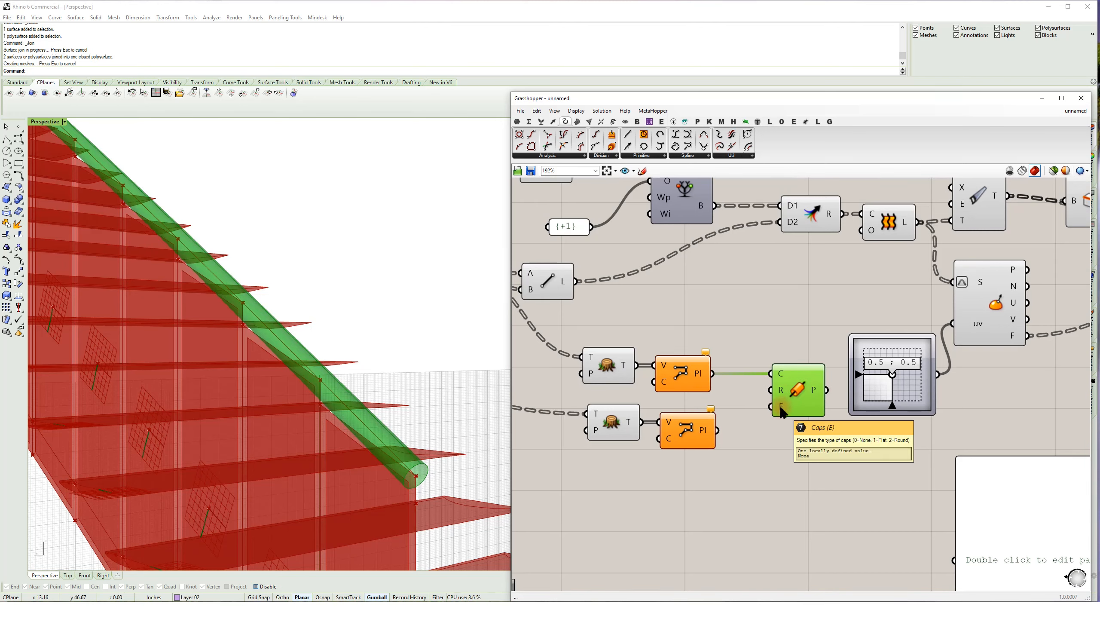
{"action": "right_click", "coordinate": [782, 412]}
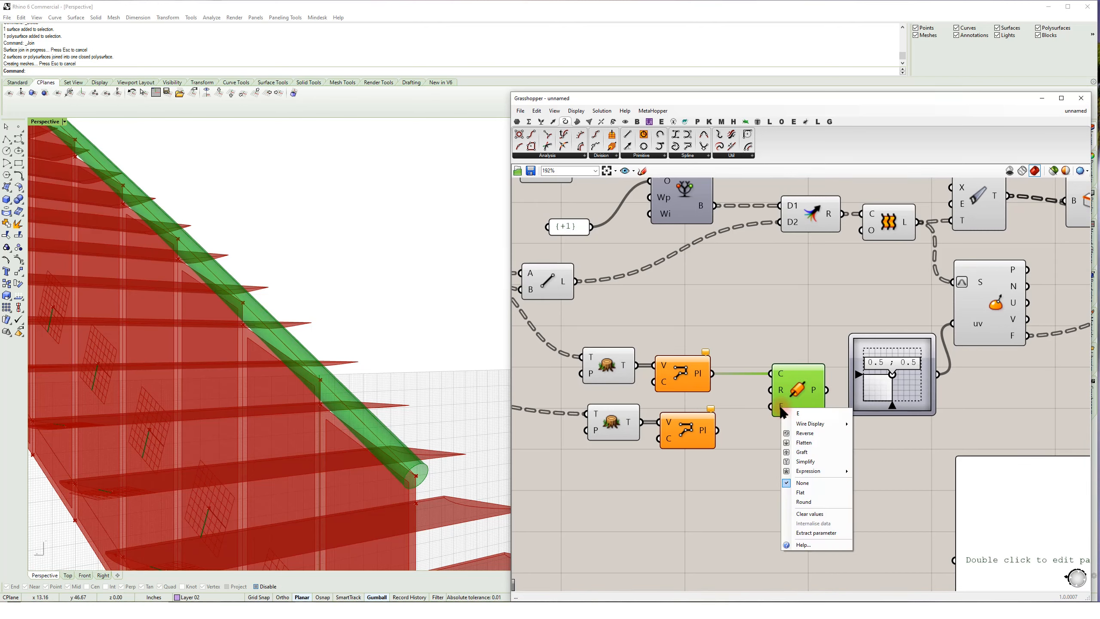
{"action": "left_click", "coordinate": [821, 503]}
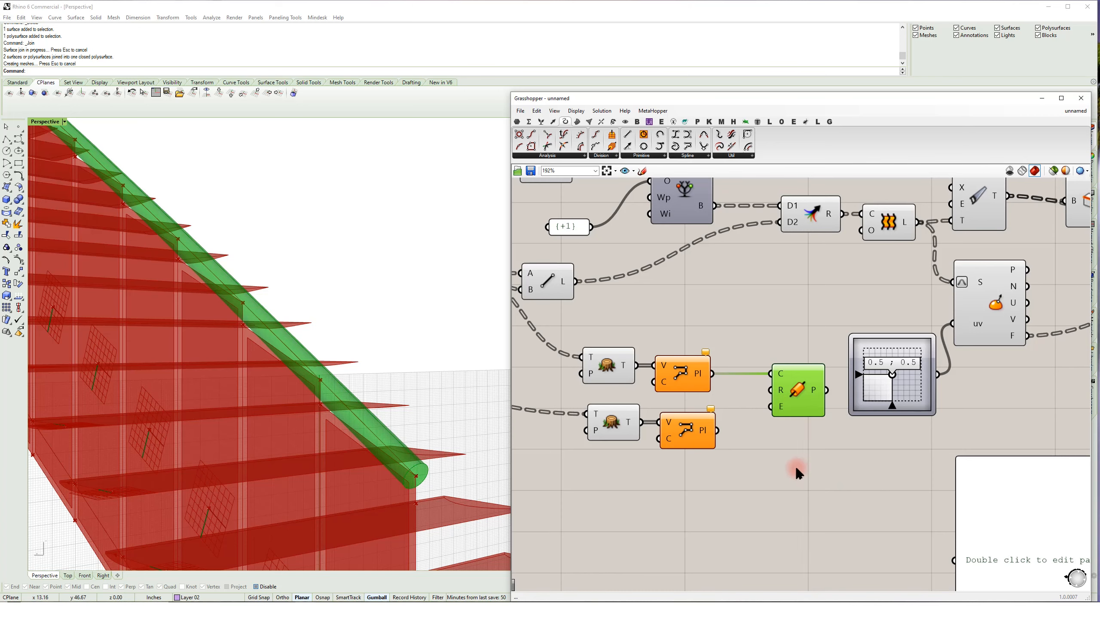
- Add a number slider at 0.50 and connect it to the Pipe's R input
{"action": "left_click", "coordinate": [738, 513]}
{"action": "double_click", "coordinate": [738, 513]}
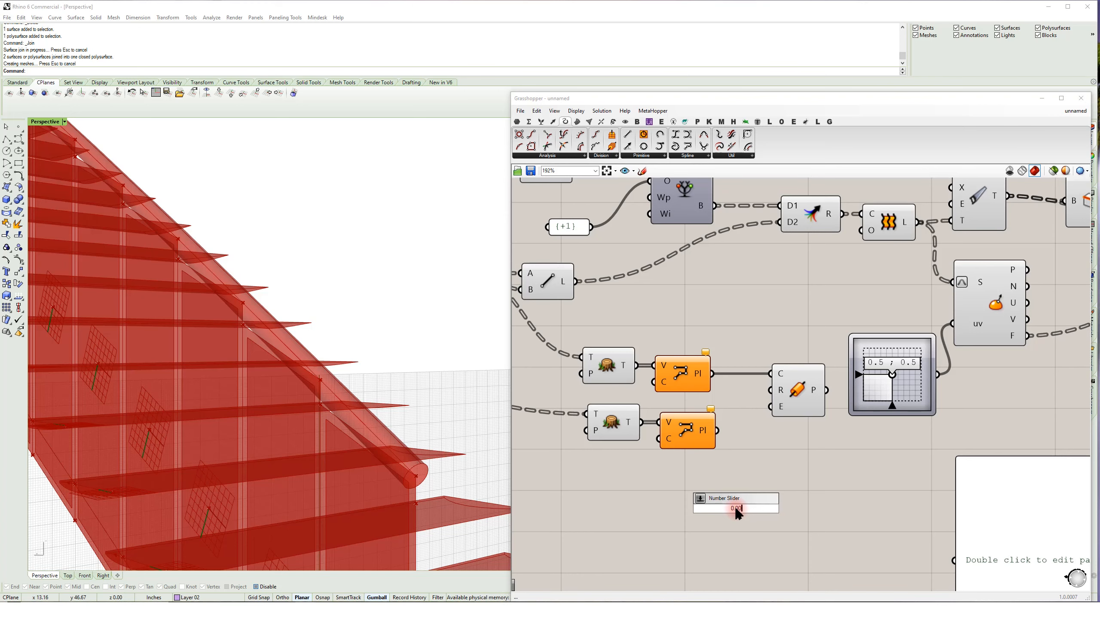
{"action": "type", "text": "0.00<5"}
{"action": "key", "text": "Return"}
{"action": "left_click_drag", "start_coordinate": [762, 514], "coordinate": [764, 389]}
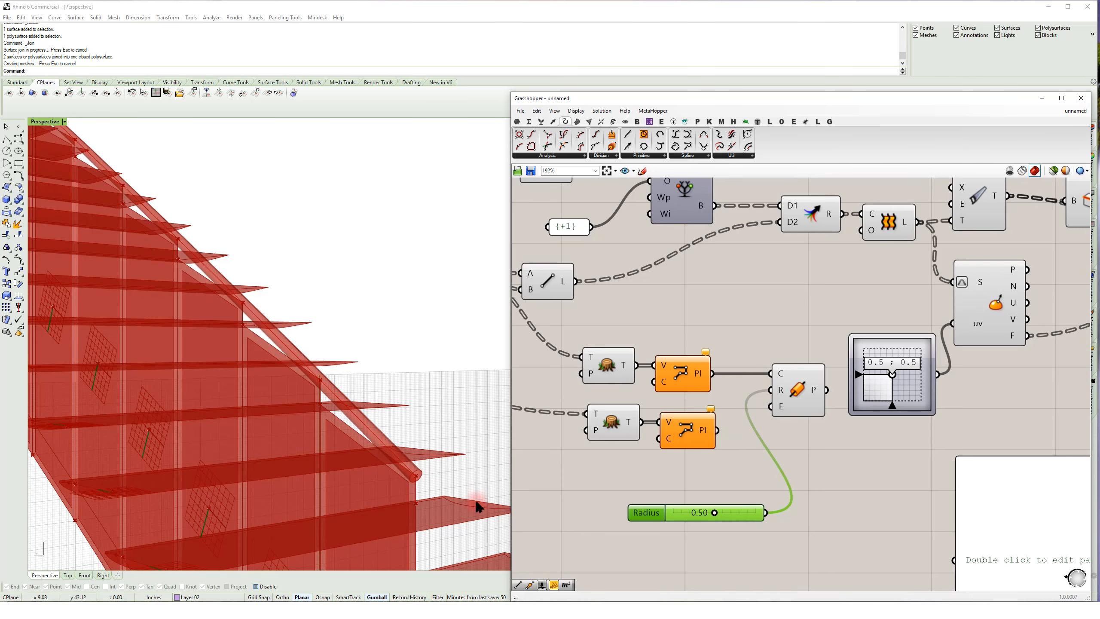
- Duplicate the Pipe component and feed the copy's C input from the lower PolyLine
{"action": "scroll", "coordinate": [663, 467], "scroll_direction": "down", "scroll_amount": 4}
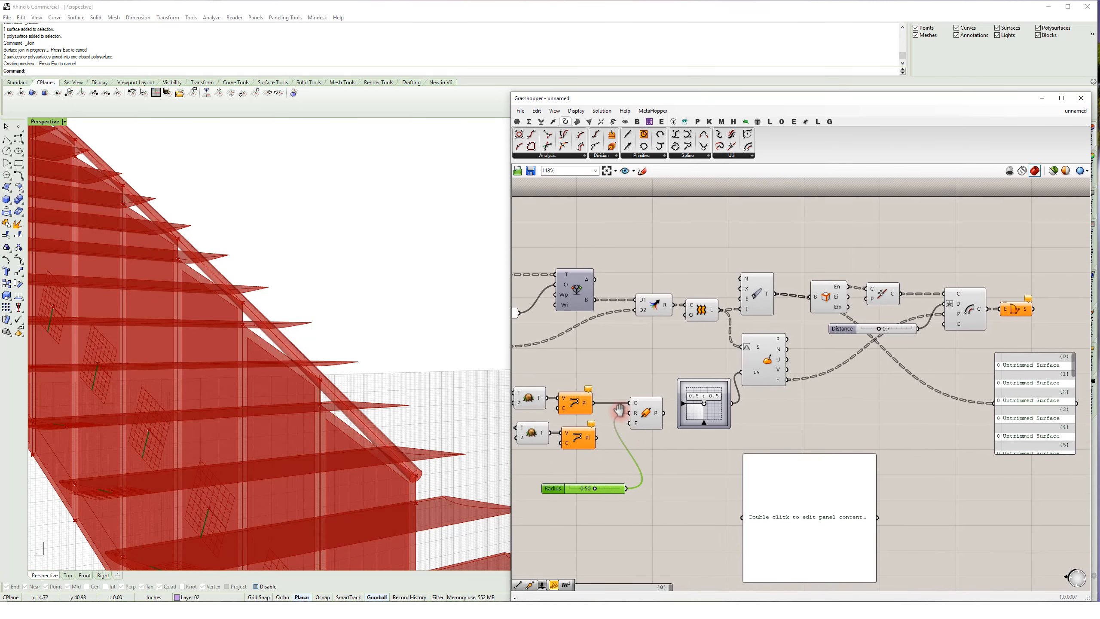
{"action": "right_click_drag", "start_coordinate": [364, 401], "coordinate": [522, 377]}
{"action": "right_click_drag", "start_coordinate": [606, 395], "coordinate": [683, 377]}
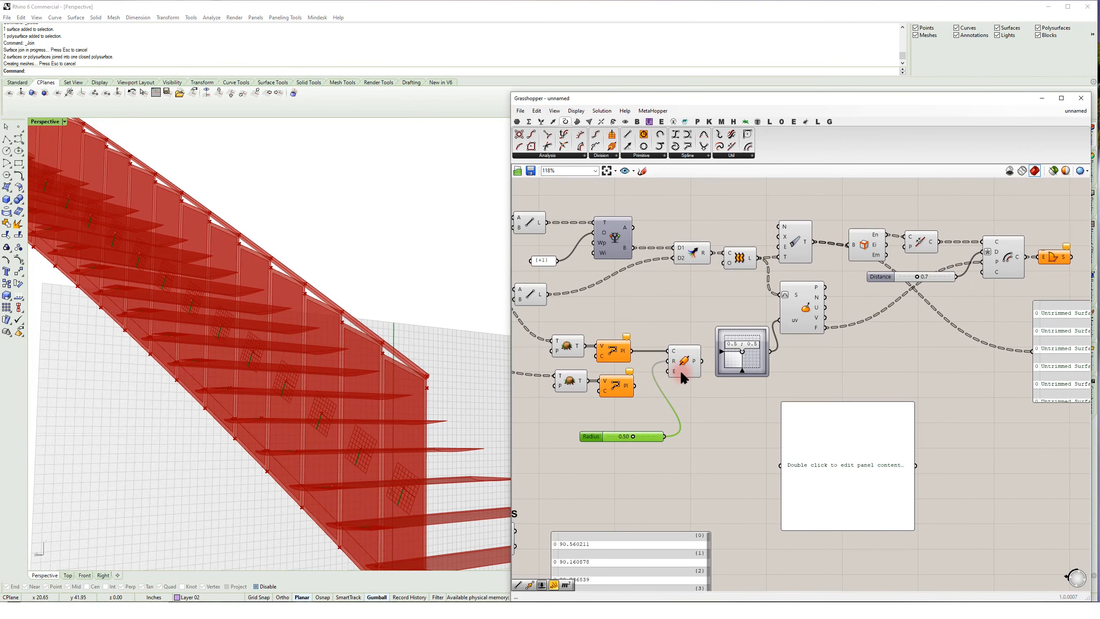
{"action": "left_click_drag", "start_coordinate": [680, 371], "coordinate": [667, 390], "text": "alt"}
{"action": "right_click_drag", "start_coordinate": [371, 418], "coordinate": [364, 308], "text": "shift"}
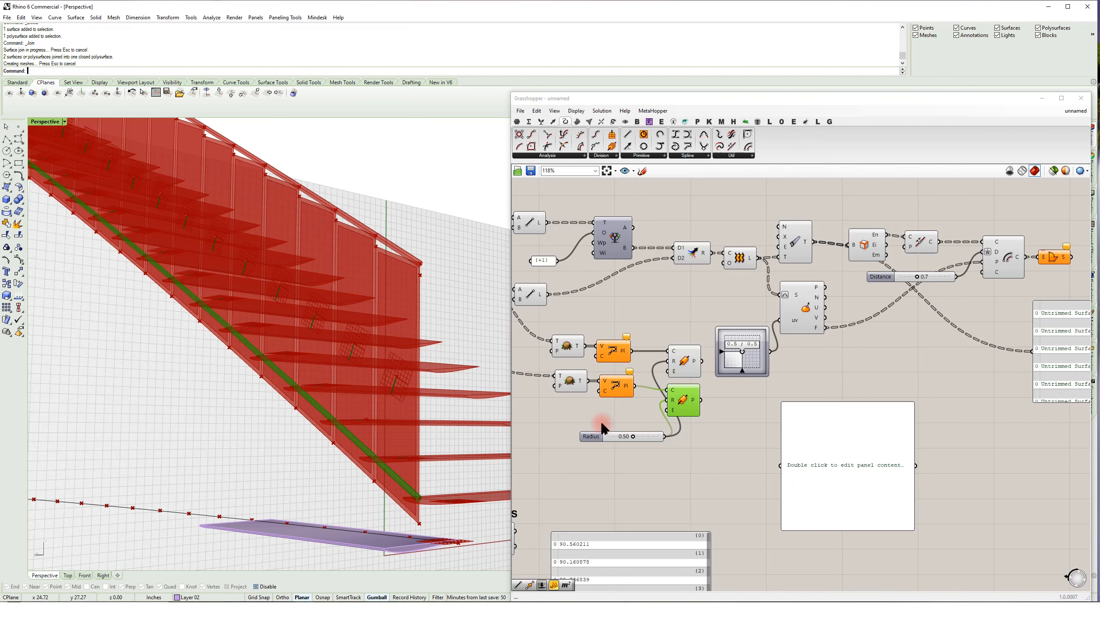
- Duplicate the Radius slider, feed the copy at 0.25 into the lower Pipe's R input, and move the 0.5 ; 0.5 MD slider clear of the Pipes
{"action": "left_click_drag", "start_coordinate": [650, 441], "coordinate": [668, 400]}
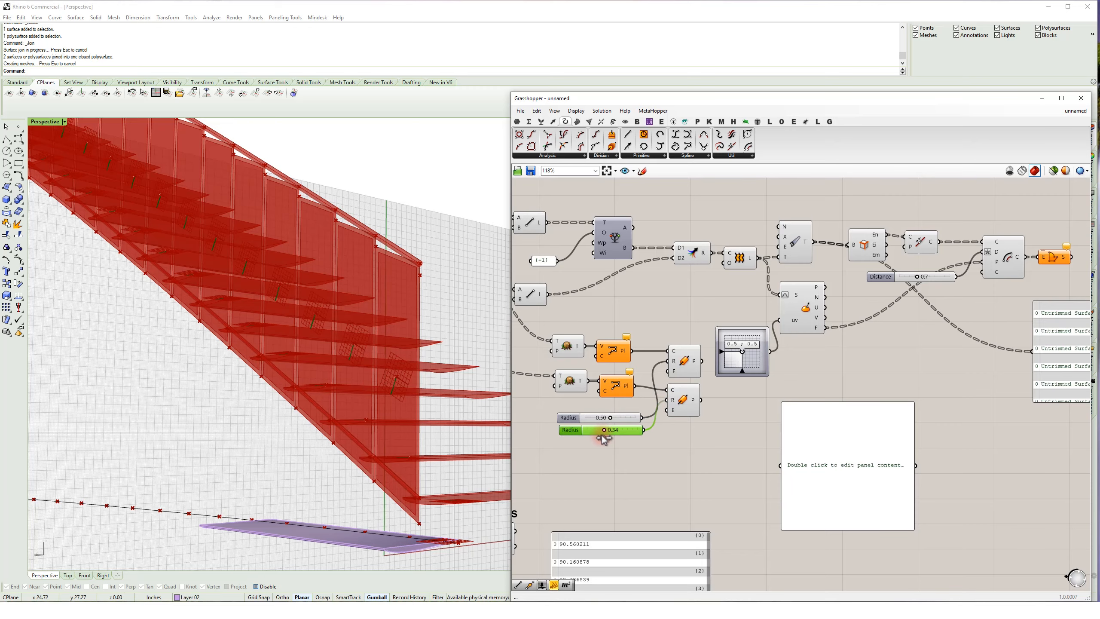
{"action": "right_click_drag", "start_coordinate": [352, 410], "coordinate": [280, 410]}
{"action": "right_click_drag", "start_coordinate": [893, 315], "coordinate": [810, 333]}
{"action": "left_click_drag", "start_coordinate": [670, 375], "coordinate": [652, 331]}
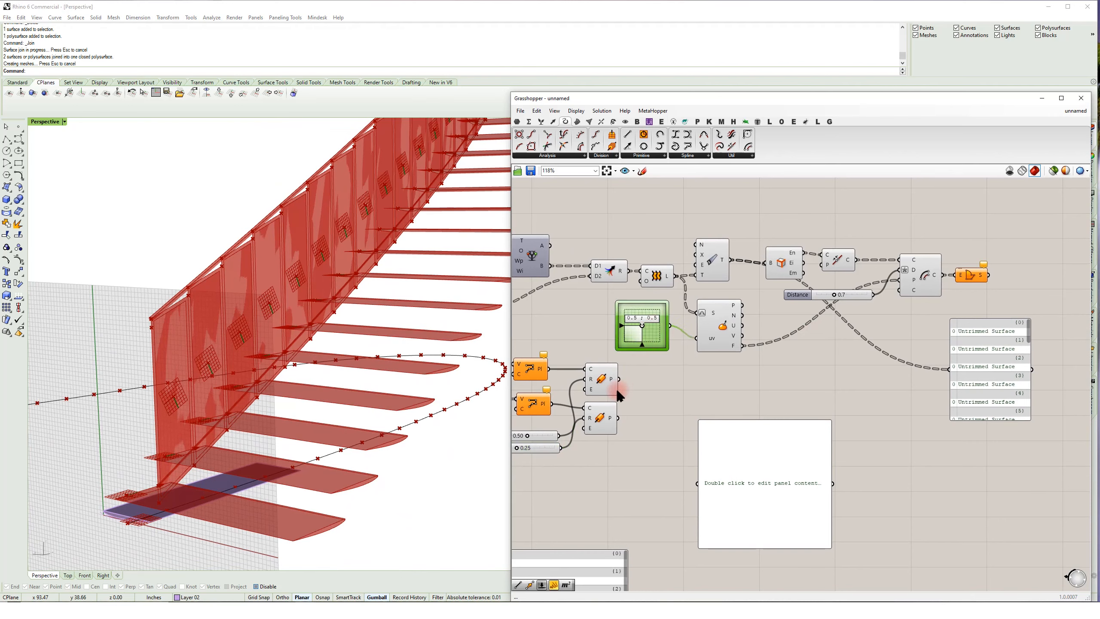
{"action": "mouse_move", "coordinate": [613, 392]}
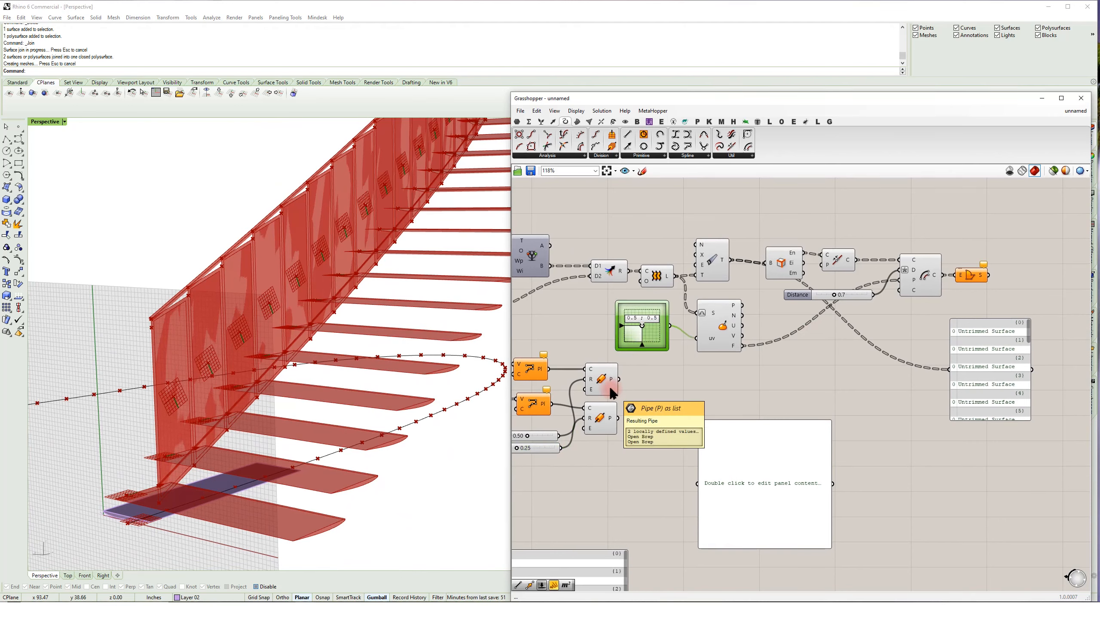
{"action": "left_click", "coordinate": [603, 382]}
{"action": "right_click", "coordinate": [602, 381]}
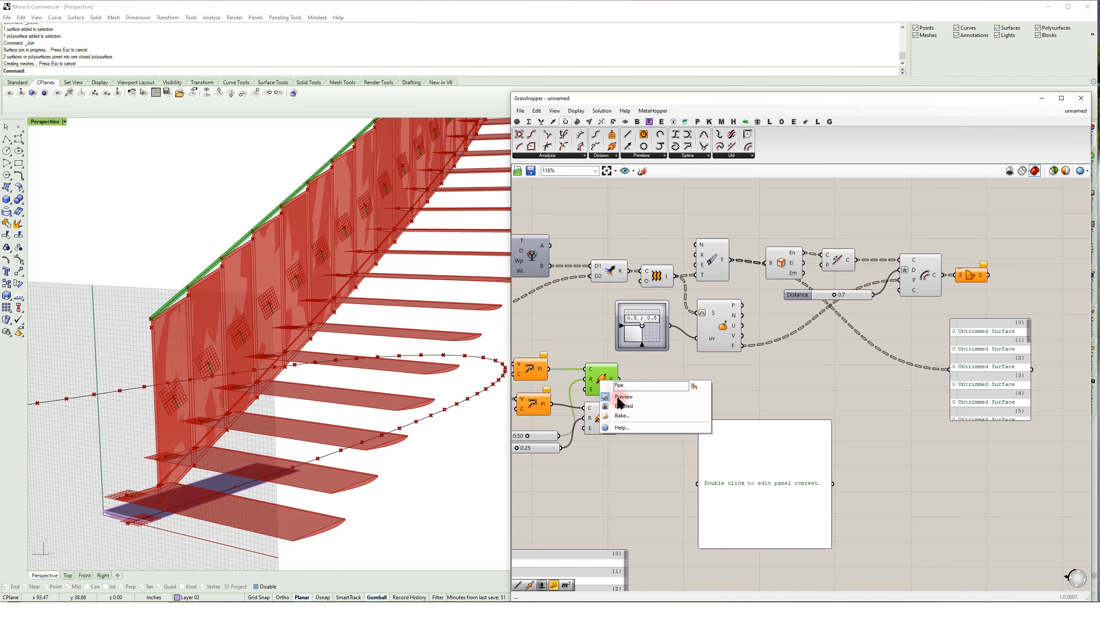
{"action": "left_click", "coordinate": [737, 378]}
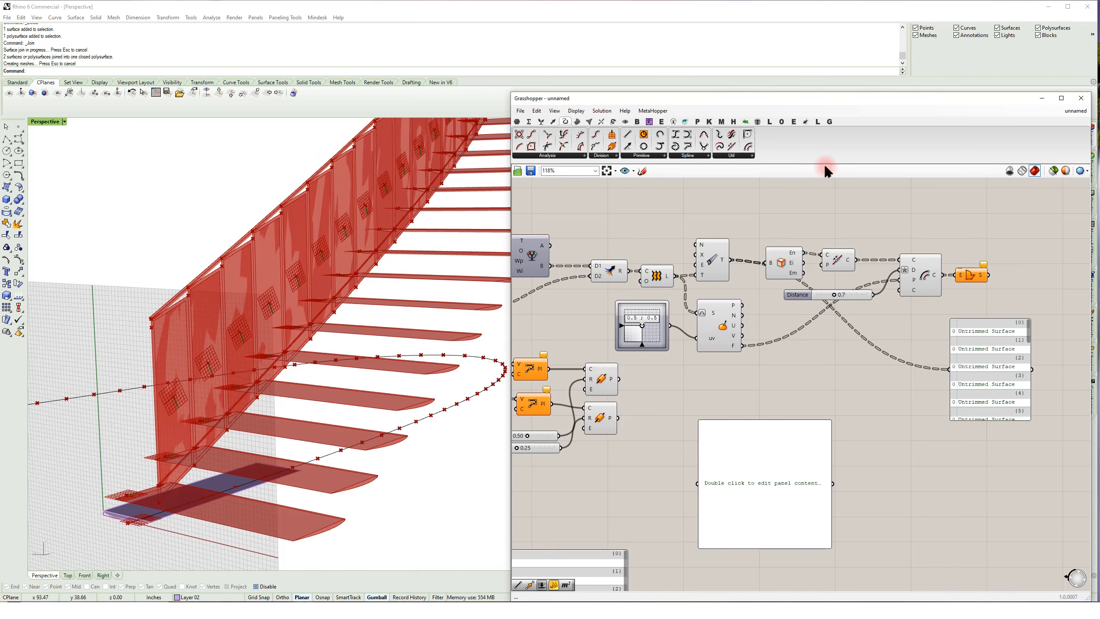
- Place an Elefront bake component near the Pipe components and delete the empty panel
{"action": "left_click", "coordinate": [790, 122]}
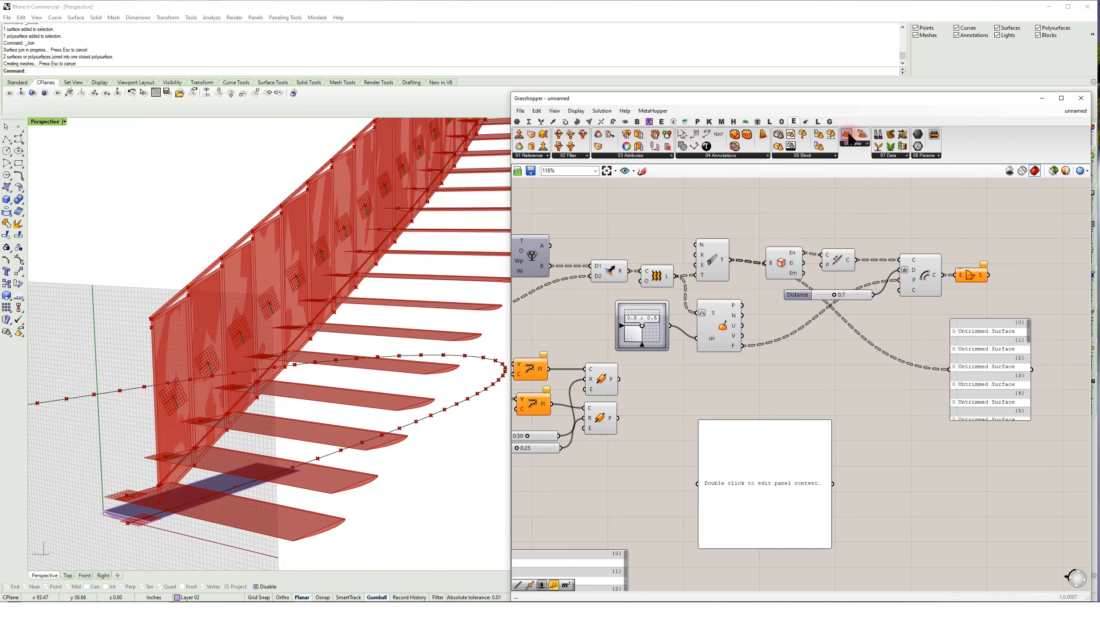
{"action": "left_click_drag", "start_coordinate": [848, 138], "coordinate": [808, 370]}
{"action": "left_click_drag", "start_coordinate": [781, 465], "coordinate": [834, 493]}
{"action": "key", "text": "Delete"}
{"action": "left_click_drag", "start_coordinate": [815, 364], "coordinate": [820, 392]}
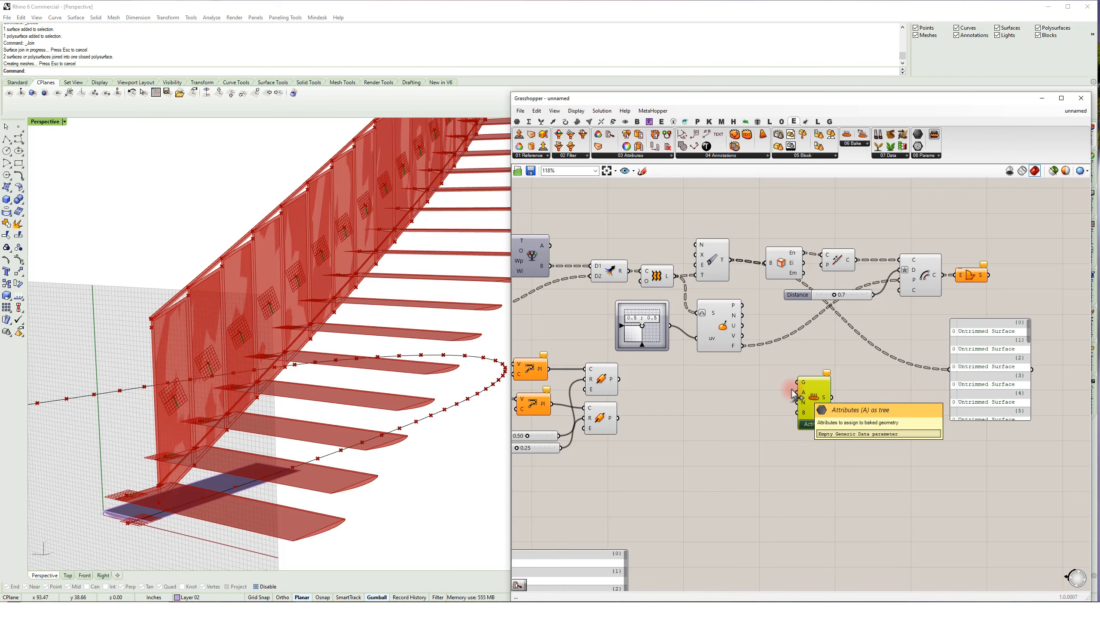
- Place a Modify Elefront Attributes component beside the bake component
{"action": "left_click", "coordinate": [650, 157]}
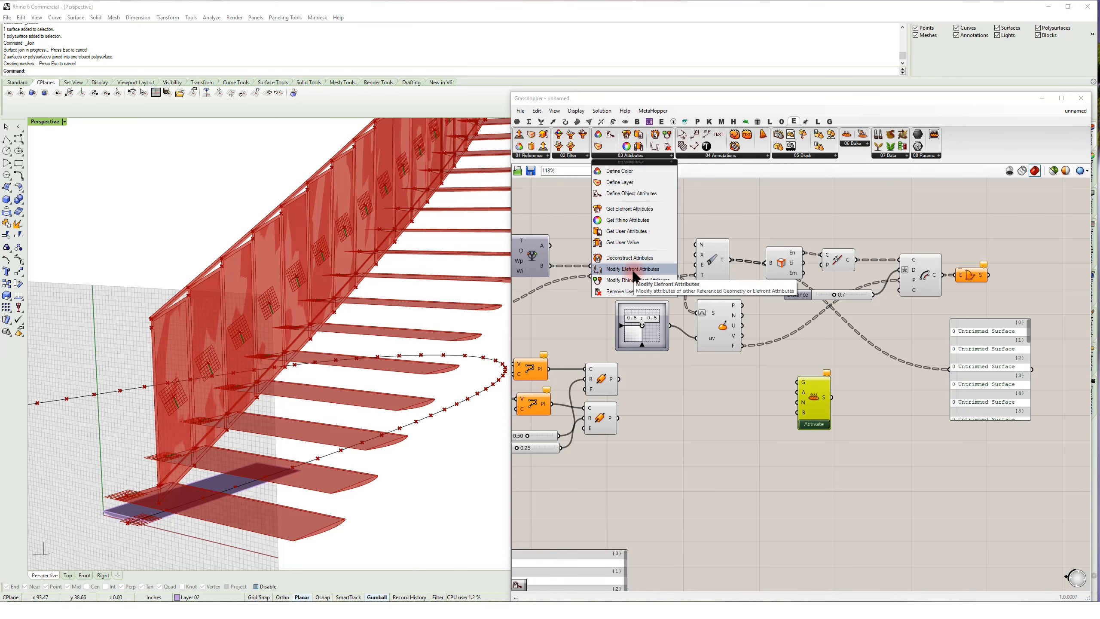
{"action": "left_click_drag", "start_coordinate": [633, 269], "coordinate": [733, 457]}
{"action": "scroll", "coordinate": [752, 460], "scroll_direction": "up", "scroll_amount": 1}
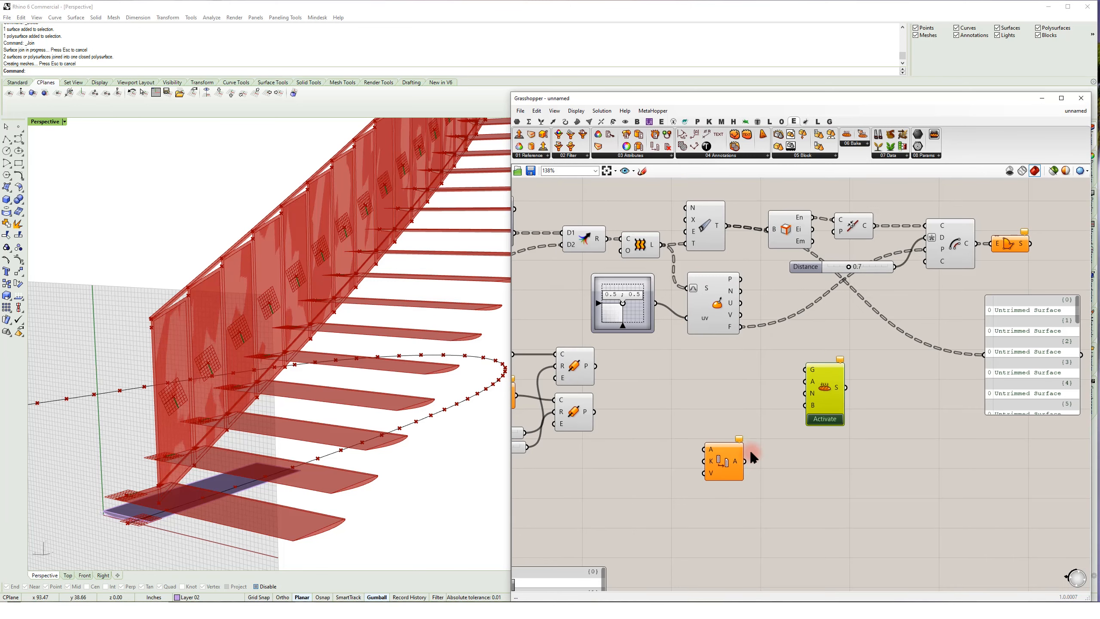
- Add a Define Layer component and connect a panel containing "Layer 03" to its N input
{"action": "left_click", "coordinate": [633, 155]}
{"action": "left_click_drag", "start_coordinate": [631, 187], "coordinate": [725, 428]}
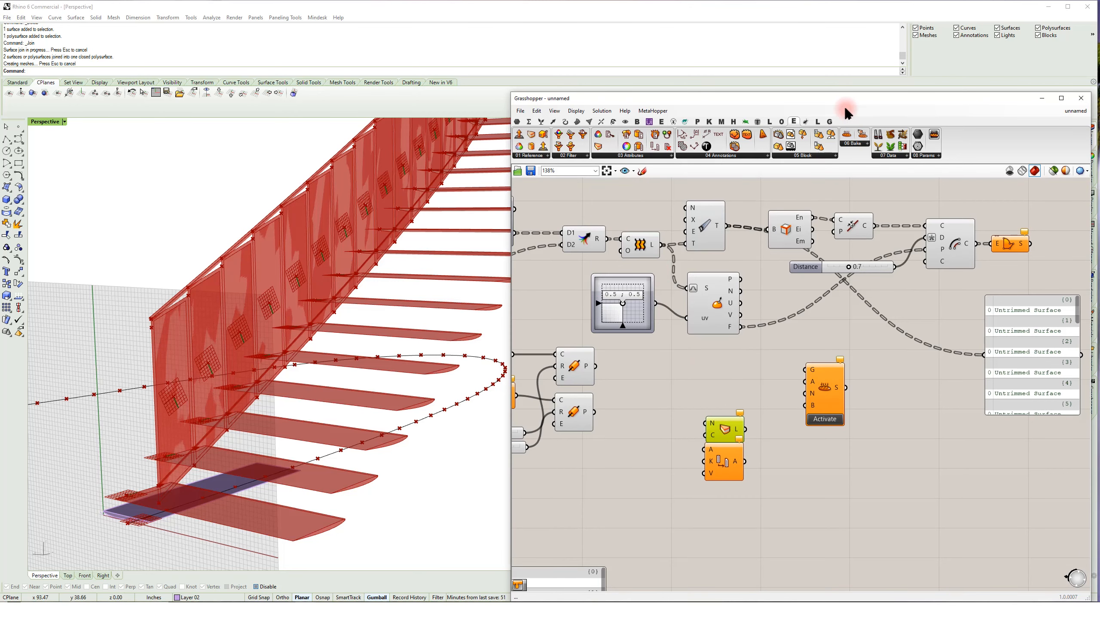
{"action": "left_click_drag", "start_coordinate": [852, 103], "coordinate": [839, 297]}
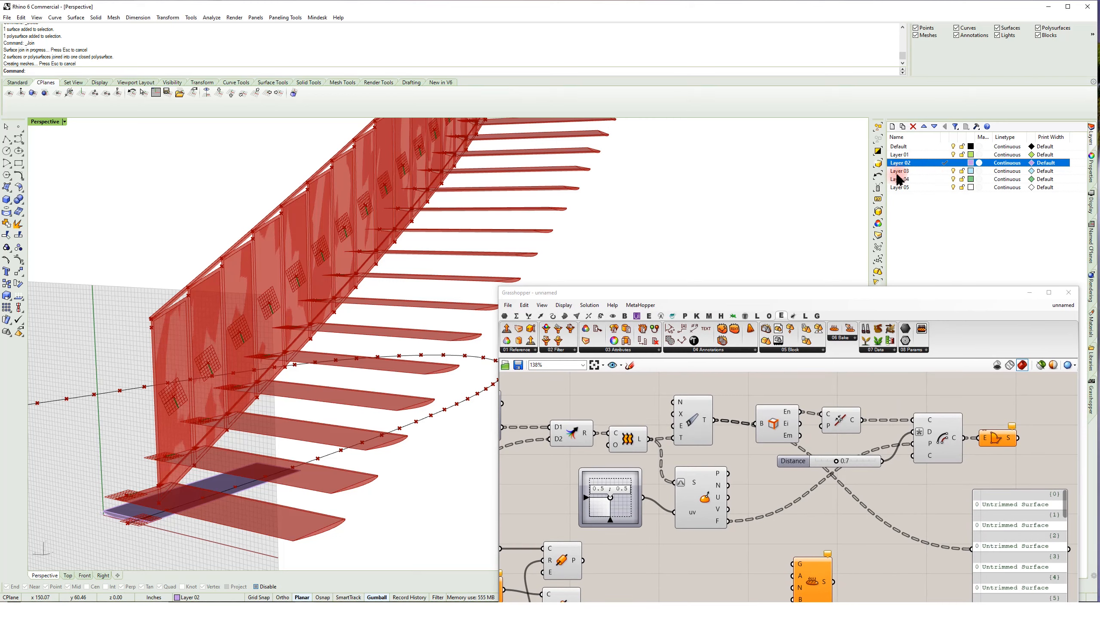
{"action": "left_click_drag", "start_coordinate": [869, 294], "coordinate": [854, 78]}
{"action": "left_click", "coordinate": [642, 381]}
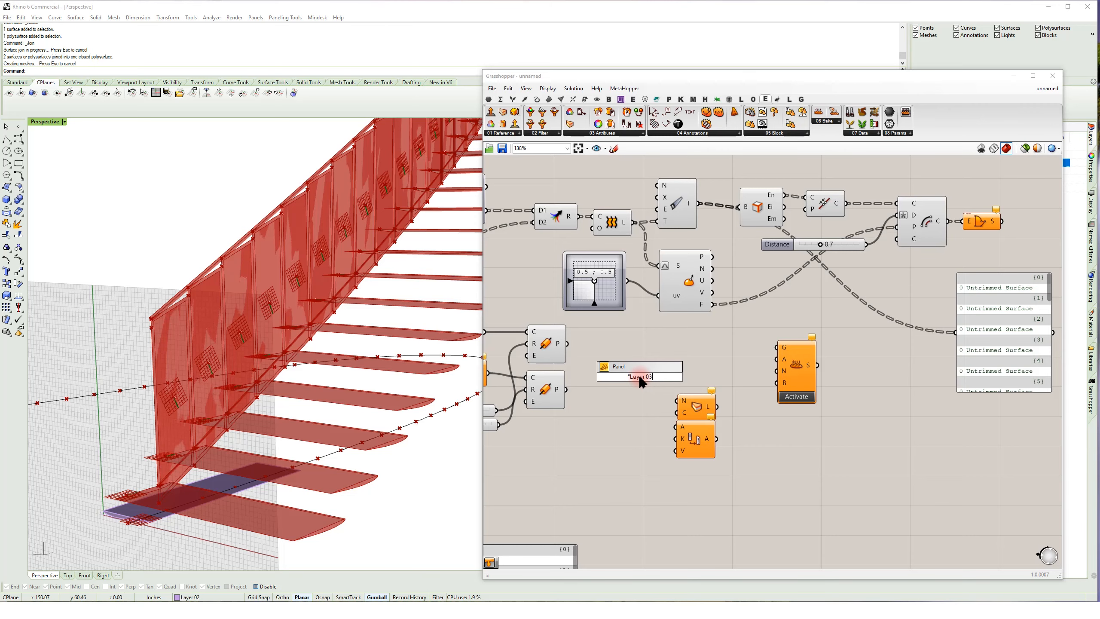
{"action": "left_click", "coordinate": [642, 378]}
{"action": "scroll", "coordinate": [689, 405], "scroll_direction": "up", "scroll_amount": 1}
{"action": "left_click_drag", "start_coordinate": [674, 399], "coordinate": [698, 380]}
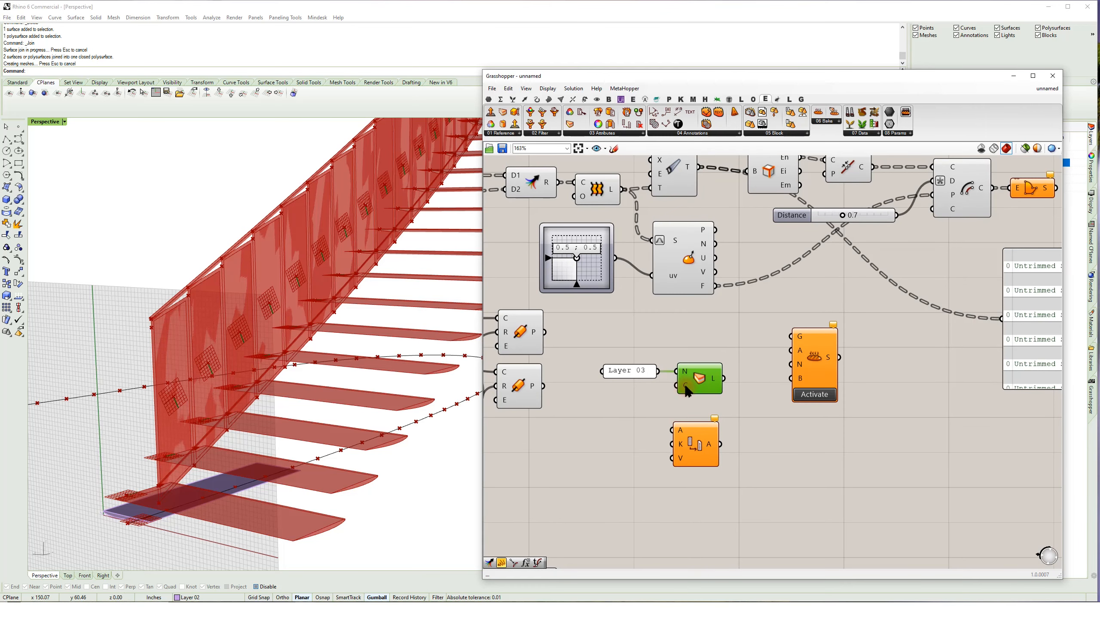
- Add a Define Object Attributes component and delete the Modify Elefront Attributes component
{"action": "scroll", "coordinate": [772, 403], "scroll_direction": "down", "scroll_amount": 1}
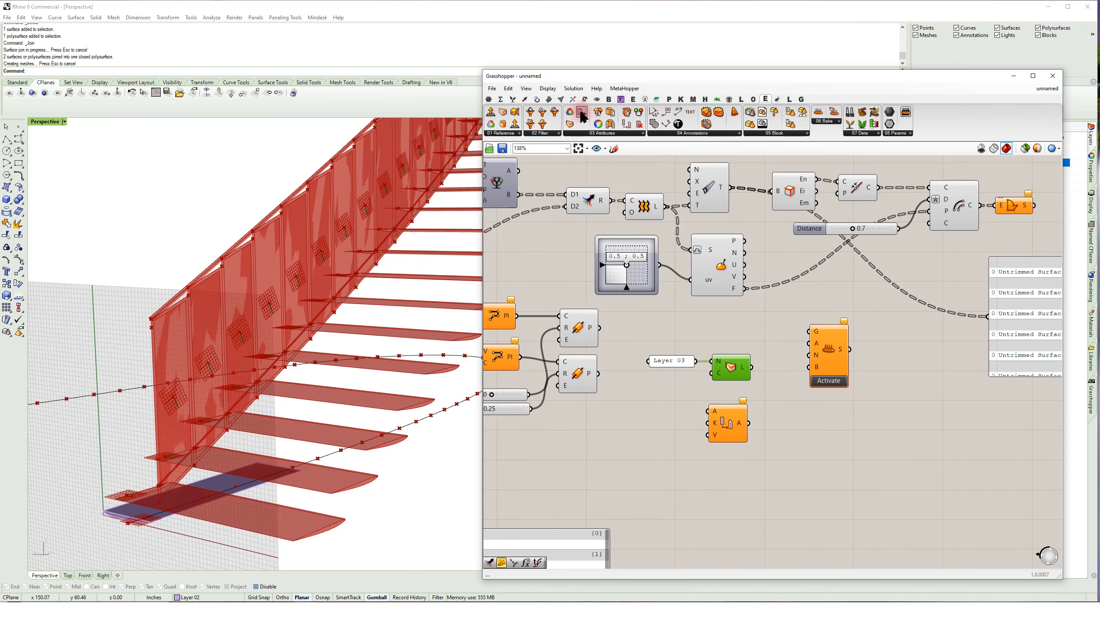
{"action": "left_click", "coordinate": [766, 345]}
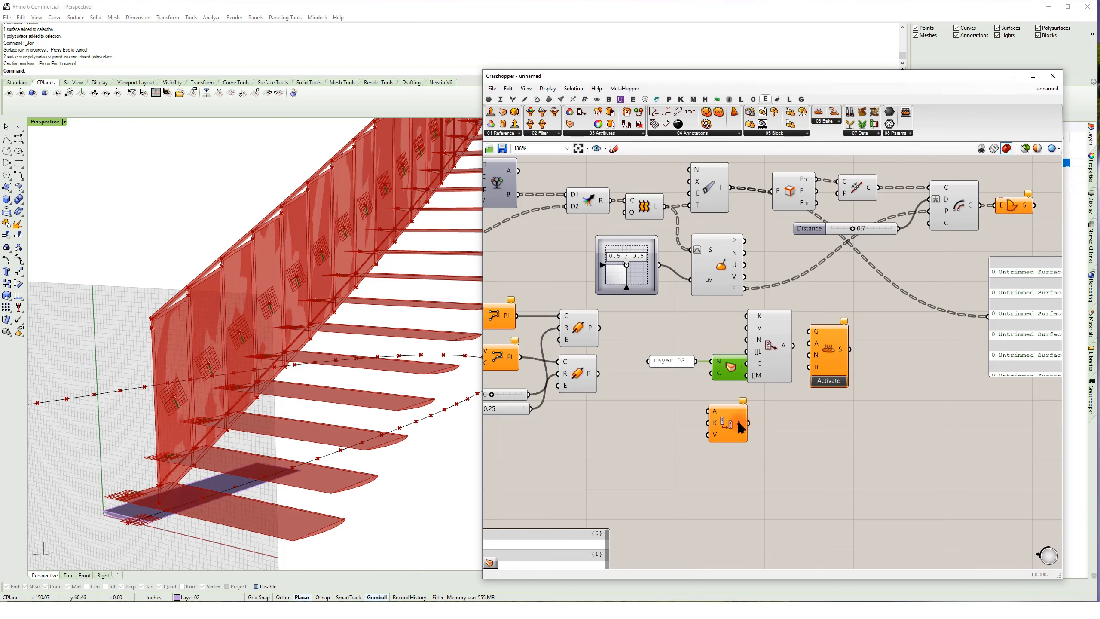
{"action": "left_click", "coordinate": [738, 426]}
{"action": "key", "text": "Delete"}
- Space out the components and connect Define Layer to the object attributes' L input and the attributes' output to the bake component's A input
{"action": "left_click_drag", "start_coordinate": [783, 355], "coordinate": [901, 345]}
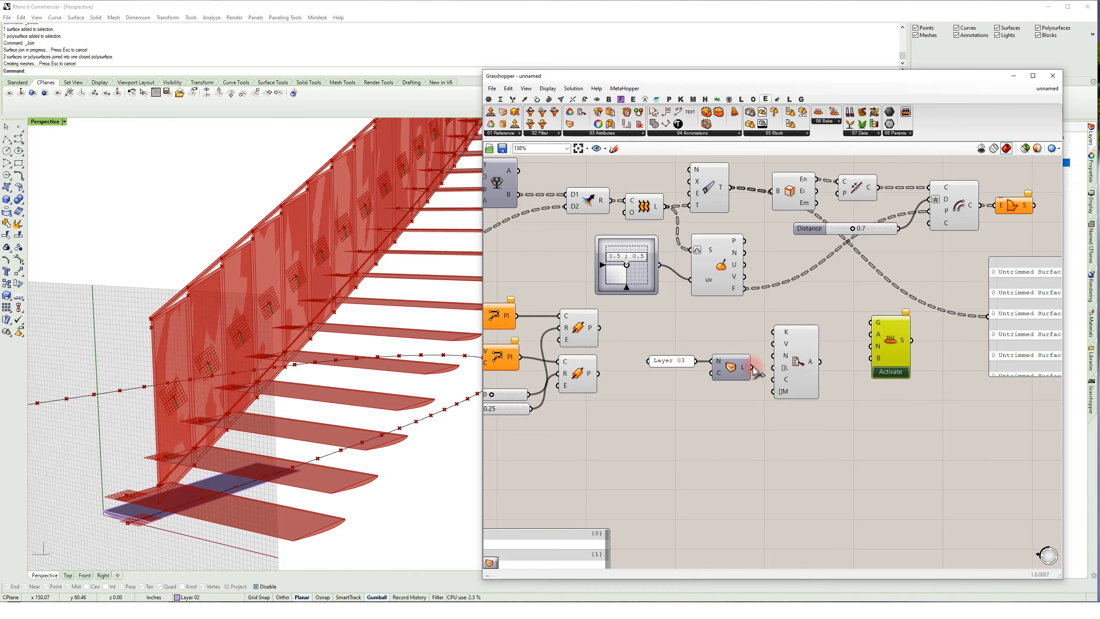
{"action": "left_click_drag", "start_coordinate": [804, 369], "coordinate": [800, 369]}
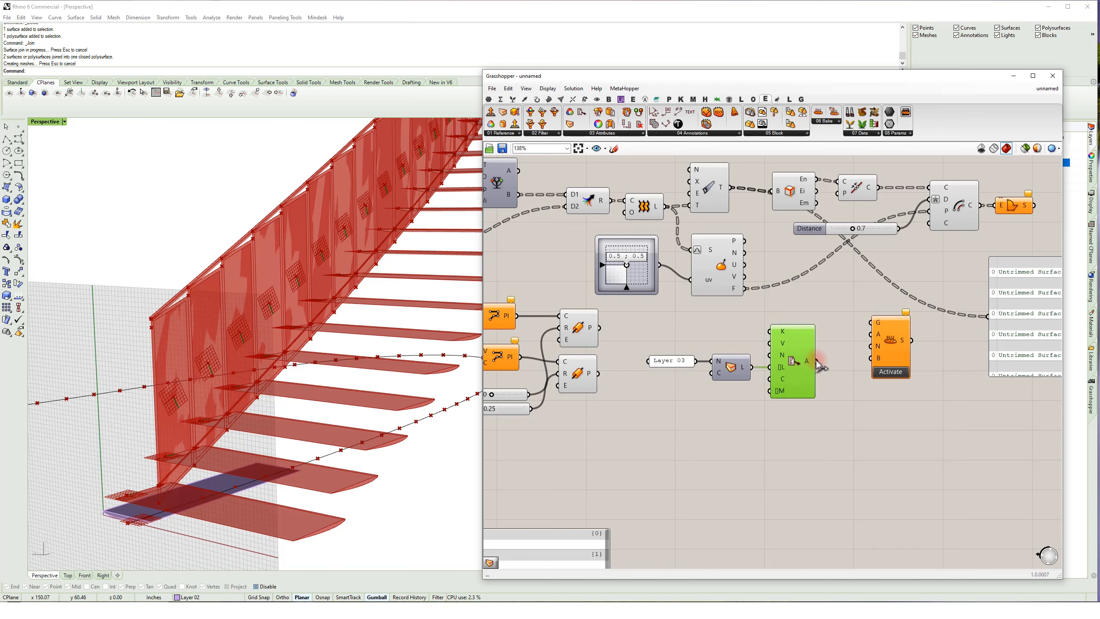
{"action": "left_click_drag", "start_coordinate": [816, 362], "coordinate": [925, 366]}
{"action": "scroll", "coordinate": [850, 300], "scroll_direction": "down", "scroll_amount": 2}
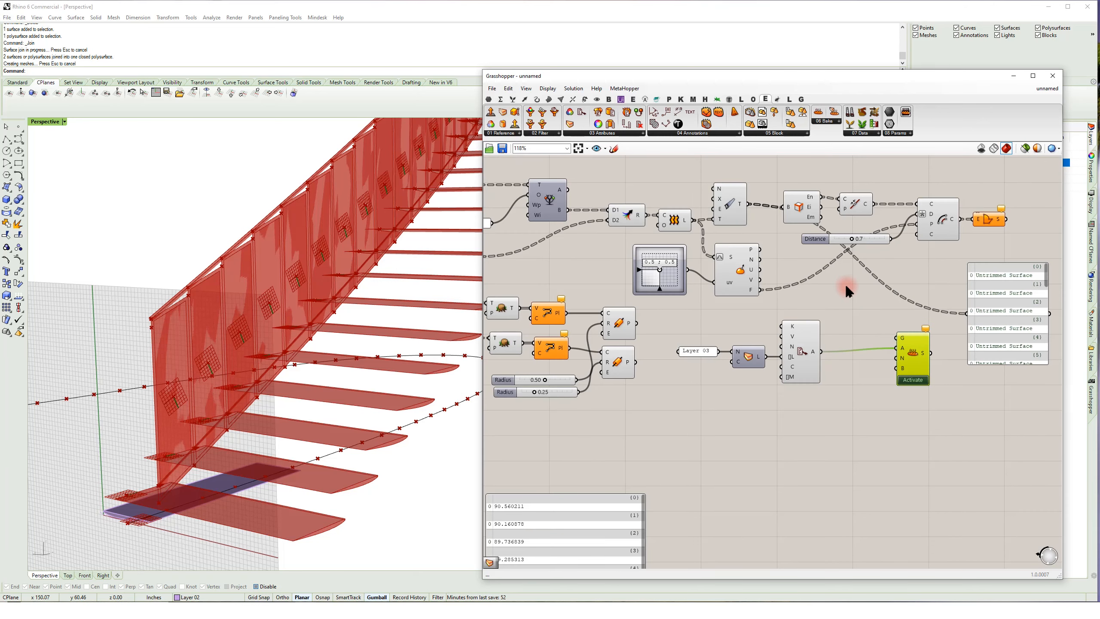
- Add a Merge component and connect the upper and lower Pipe outputs to its D1 and D2 inputs
{"action": "double_click", "coordinate": [863, 321]}
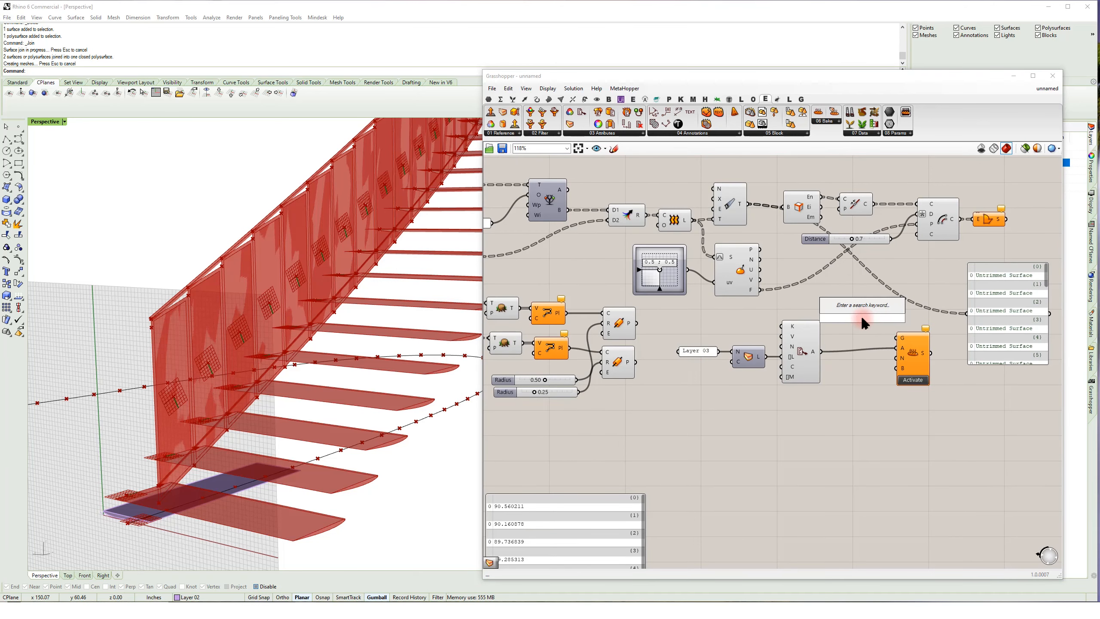
{"action": "type", "text": "mer"}
{"action": "left_click", "coordinate": [858, 308]}
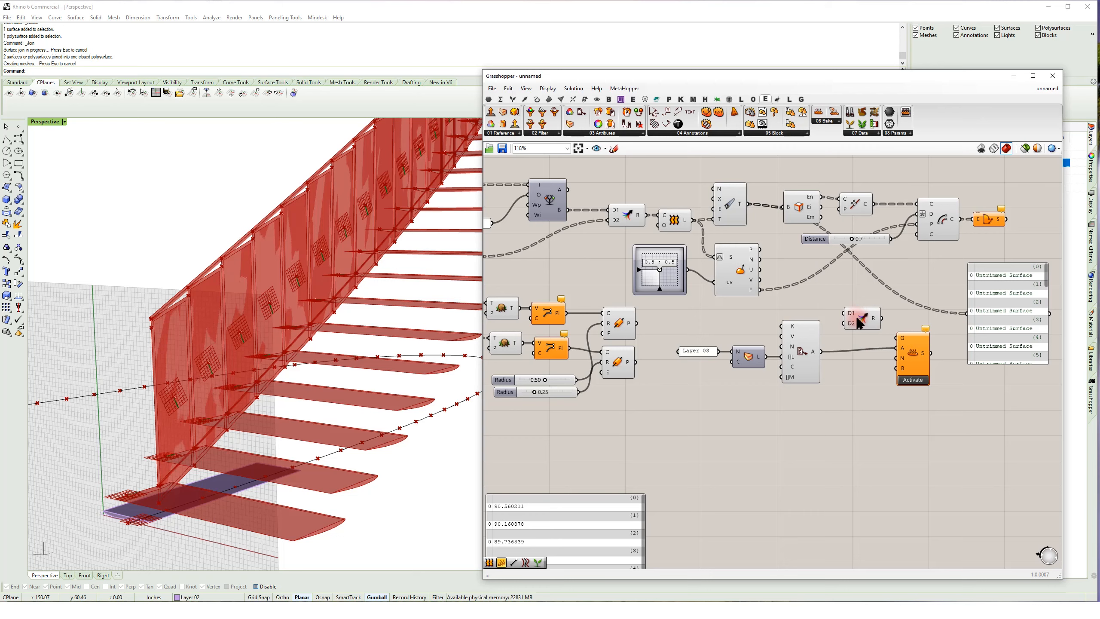
{"action": "left_click_drag", "start_coordinate": [635, 323], "coordinate": [844, 313]}
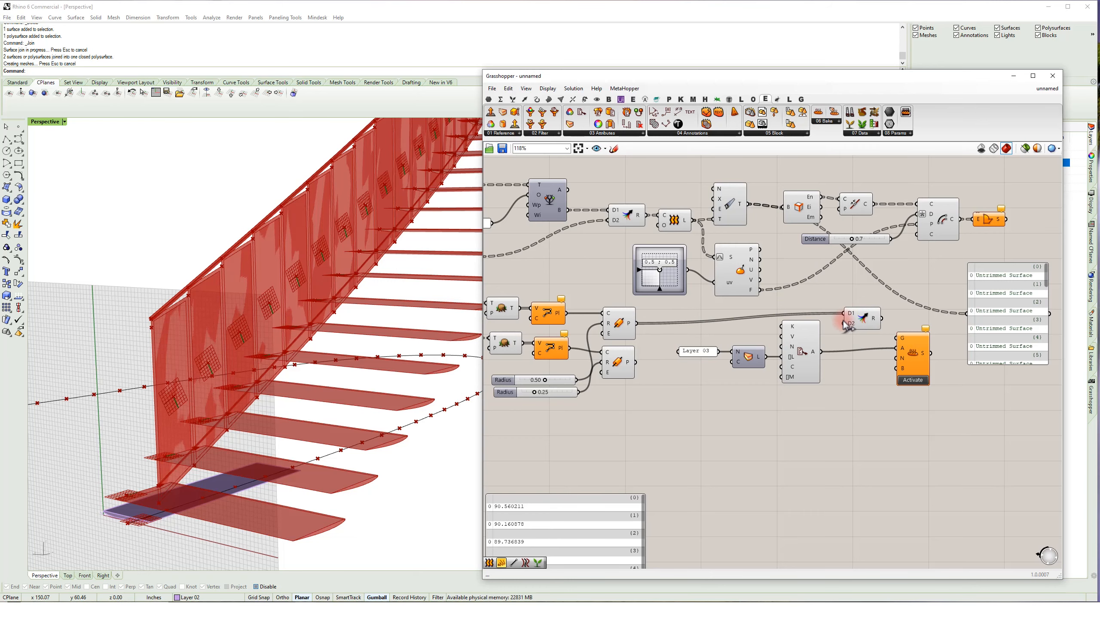
{"action": "left_click_drag", "start_coordinate": [636, 363], "coordinate": [636, 363]}
{"action": "right_click_drag", "start_coordinate": [869, 327], "coordinate": [788, 349]}
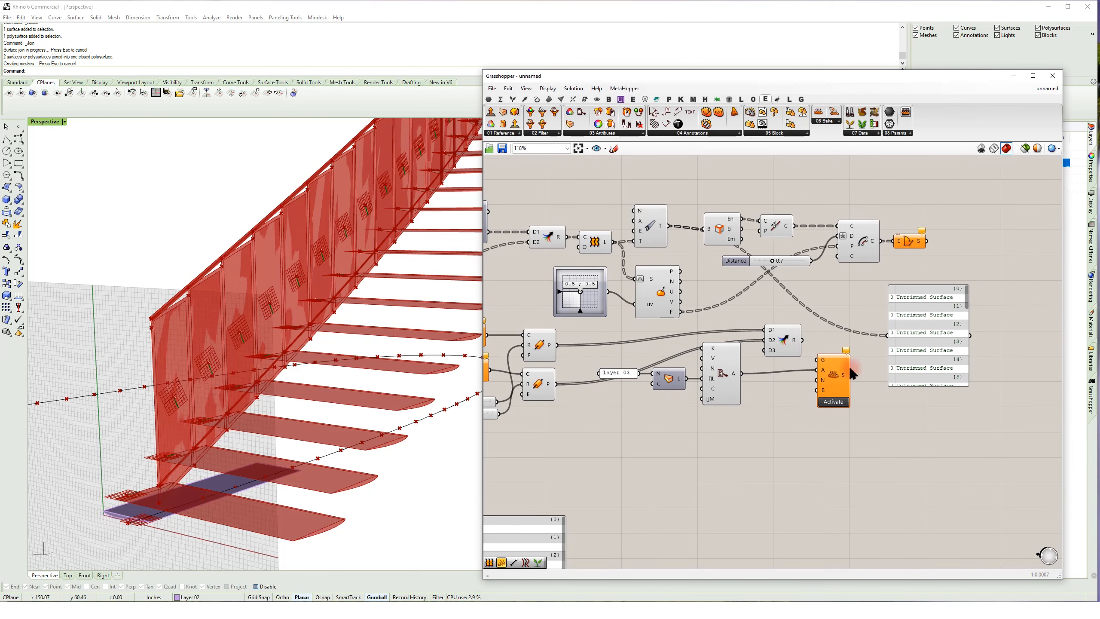
- Move the surface panel, bake and Merge components apart and connect the Boundary Surfaces output to Merge's D3 input
{"action": "left_click_drag", "start_coordinate": [921, 338], "coordinate": [987, 339]}
{"action": "left_click_drag", "start_coordinate": [783, 345], "coordinate": [922, 364]}
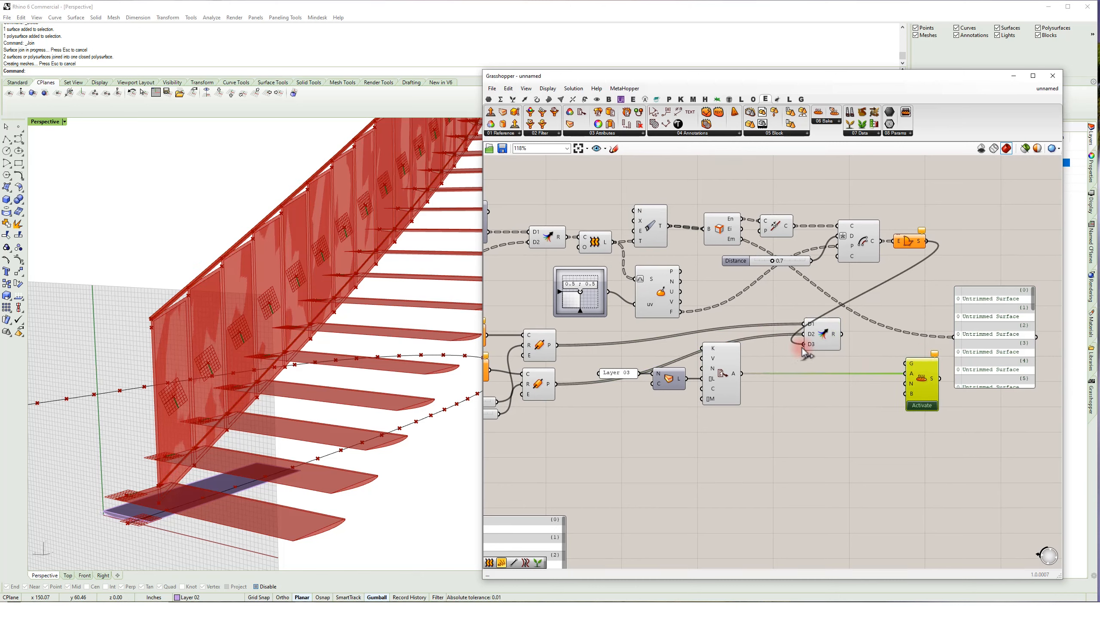
{"action": "left_click_drag", "start_coordinate": [803, 351], "coordinate": [802, 350]}
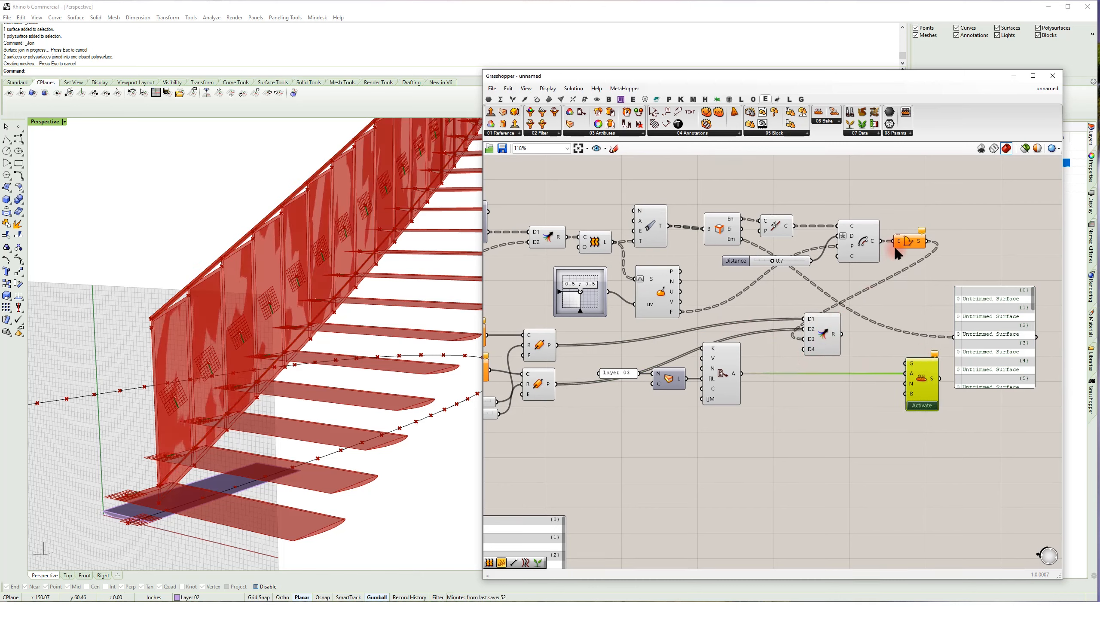
- Connect the tread geometry to Merge's D4 input and Merge's R output to the bake component's G input
{"action": "right_click_drag", "start_coordinate": [834, 359], "coordinate": [889, 273]}
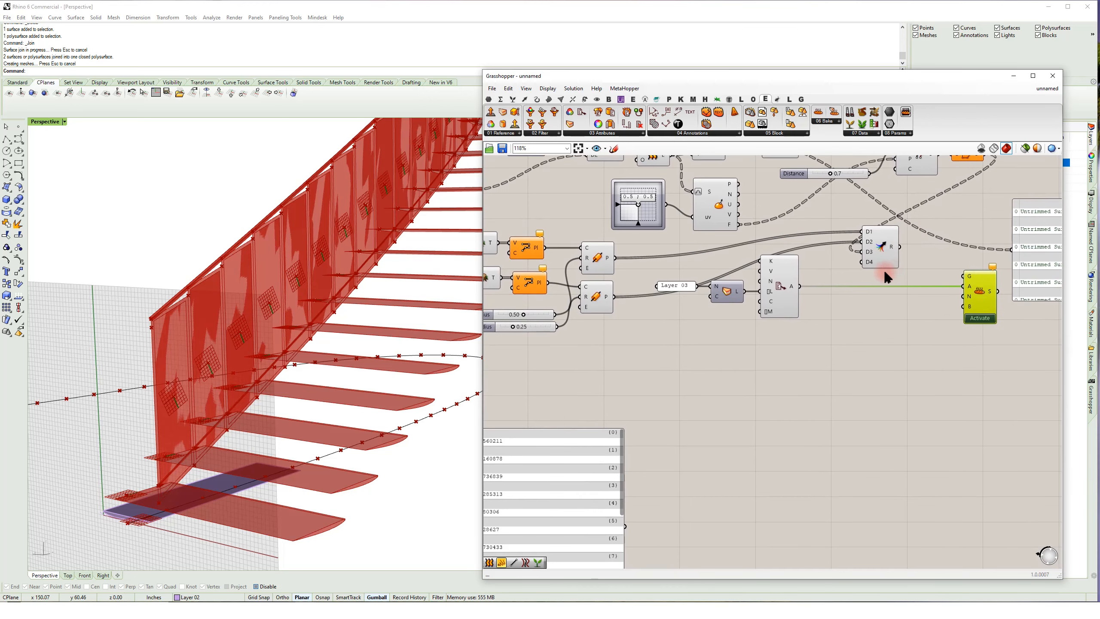
{"action": "scroll", "coordinate": [888, 273], "scroll_direction": "down", "scroll_amount": 3}
{"action": "left_click_drag", "start_coordinate": [870, 266], "coordinate": [920, 314]}
{"action": "scroll", "coordinate": [905, 256], "scroll_direction": "up", "scroll_amount": 4}
- Turn off the preview of the Merge component
{"action": "left_click", "coordinate": [873, 277]}
{"action": "middle_click", "coordinate": [865, 317]}
{"action": "left_click", "coordinate": [893, 297]}
{"action": "left_click", "coordinate": [892, 371]}
{"action": "left_click", "coordinate": [895, 398]}
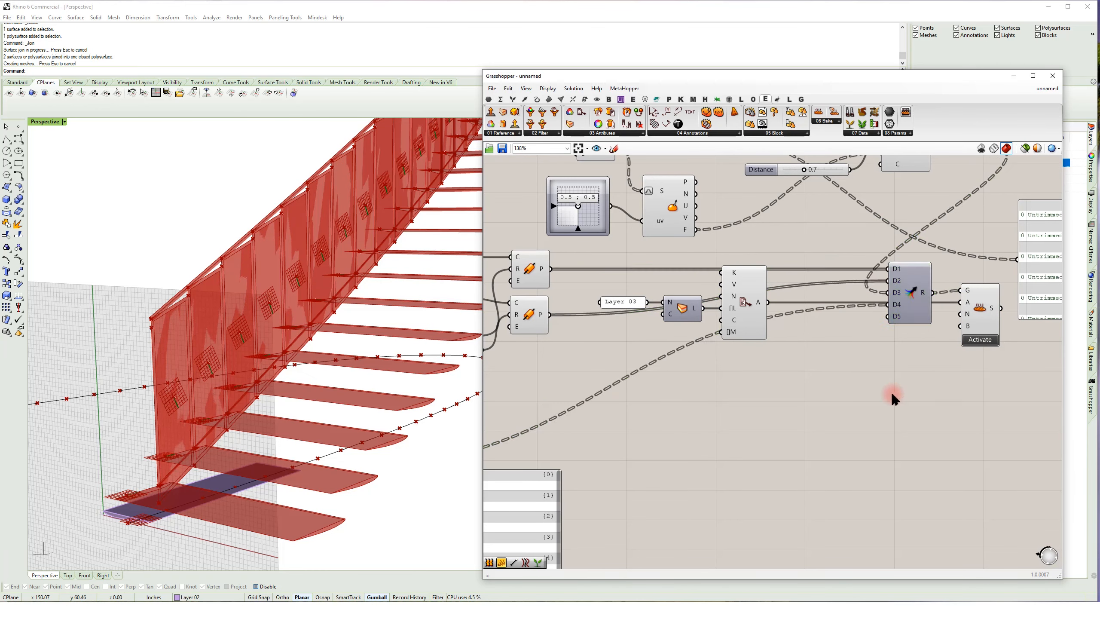
- Add a Button component below the Merge component and rename it BAKE ME?
{"action": "double_click", "coordinate": [895, 398]}
{"action": "type", "text": "bu"}
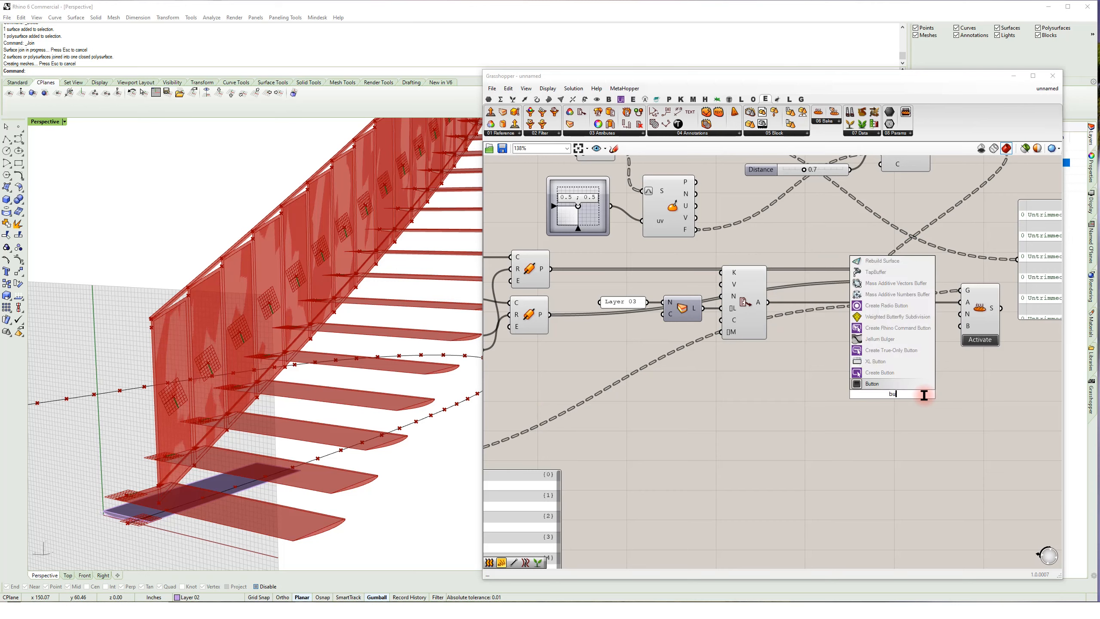
{"action": "key", "text": "Return"}
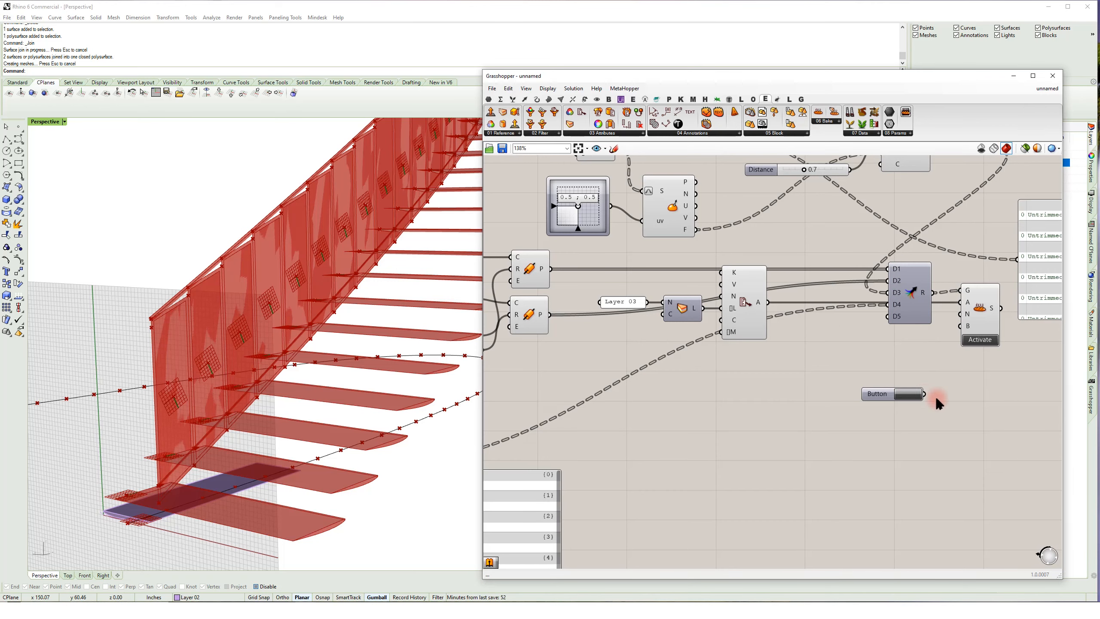
{"action": "right_click", "coordinate": [884, 398]}
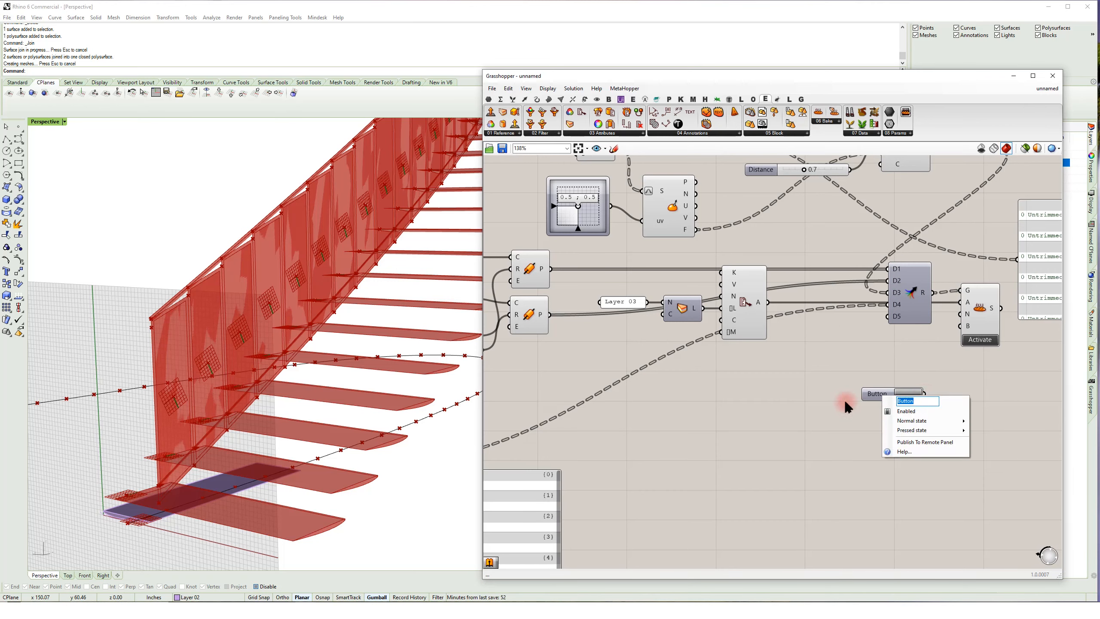
{"action": "key", "text": "Caps_Lock"}
{"action": "type", "text": "BAKE M"}
{"action": "key", "text": "Return"}
- Connect the BAKE ME? button to the bake component's B input and set that input's wire display to Faint
{"action": "left_click_drag", "start_coordinate": [969, 325], "coordinate": [934, 394]}
{"action": "right_click", "coordinate": [969, 330]}
{"action": "mouse_move", "coordinate": [1001, 338]}
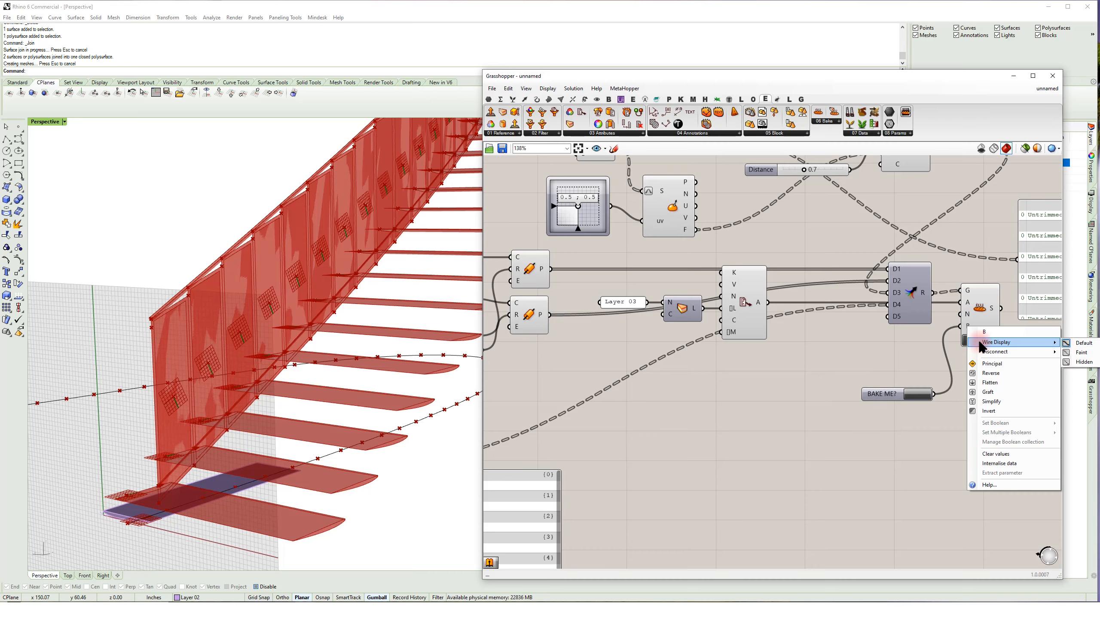
{"action": "left_click", "coordinate": [1074, 350]}
- Move the BAKE ME? button to the start of the definition, between the two input geometry parameters, and put it in a group
{"action": "left_click", "coordinate": [952, 383]}
{"action": "left_click", "coordinate": [898, 392]}
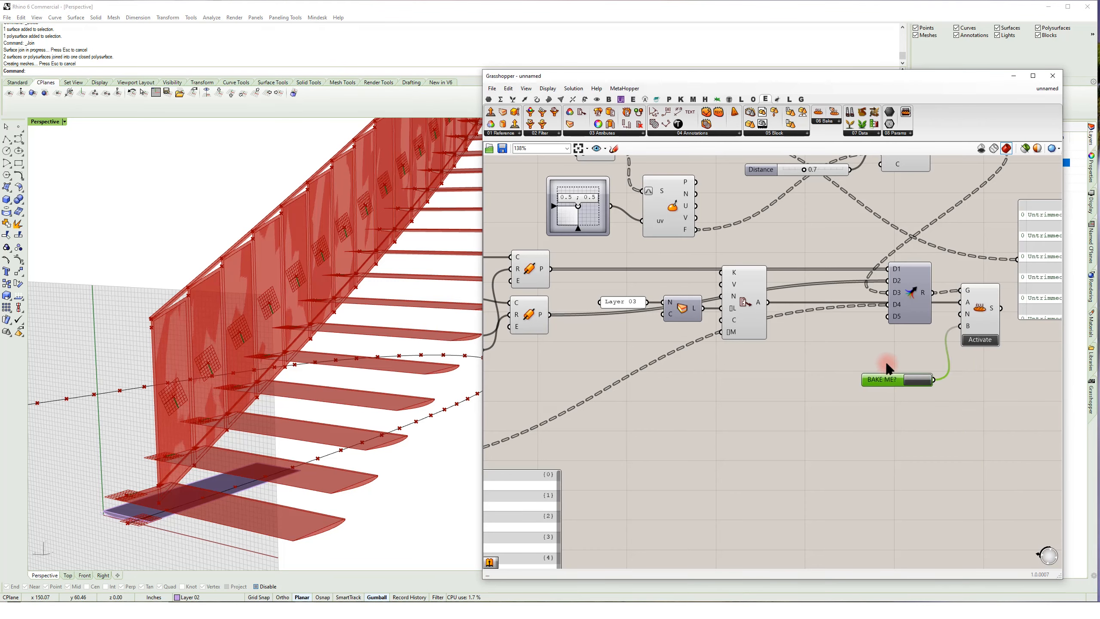
{"action": "scroll", "coordinate": [892, 370], "scroll_direction": "down", "scroll_amount": 7}
{"action": "scroll", "coordinate": [891, 365], "scroll_direction": "down", "scroll_amount": 3}
{"action": "left_click_drag", "start_coordinate": [891, 366], "coordinate": [586, 346]}
{"action": "scroll", "coordinate": [571, 356], "scroll_direction": "up", "scroll_amount": 6}
{"action": "scroll", "coordinate": [585, 340], "scroll_direction": "up", "scroll_amount": 6}
{"action": "key", "text": "ctrl+g"}
{"action": "left_click", "coordinate": [601, 337]}
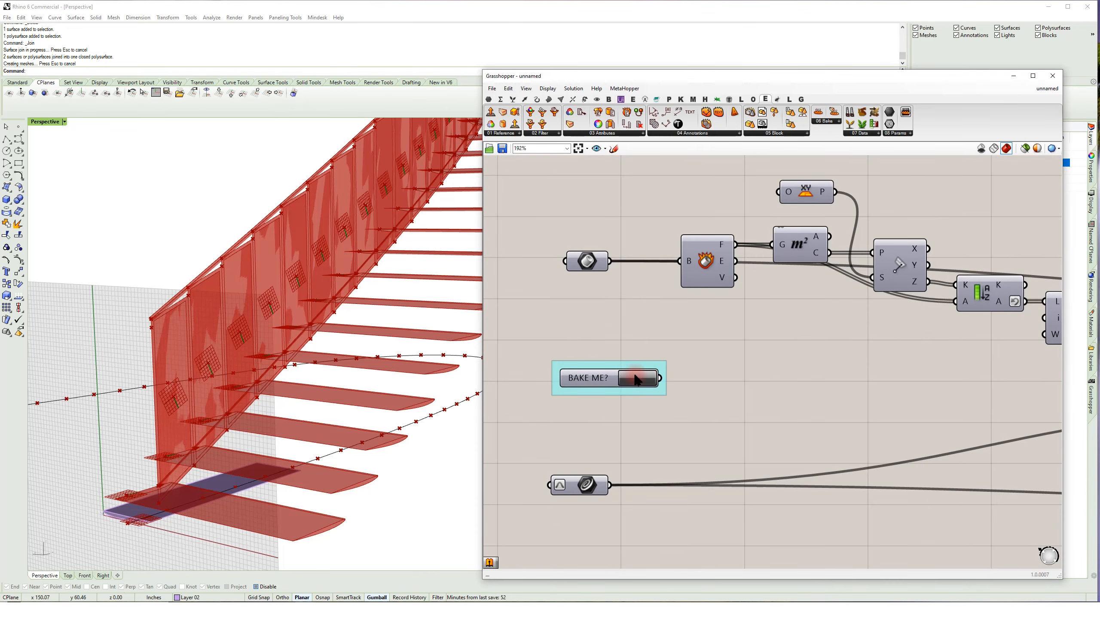
- Bake the complete staircase into Rhino with the BAKE ME? button
{"action": "left_click", "coordinate": [637, 379]}
{"action": "right_click_drag", "start_coordinate": [299, 340], "coordinate": [470, 320]}
- Start a new empty Grasshopper definition and inspect the baked treads and railing panels in the Perspective view
{"action": "left_click", "coordinate": [689, 328]}
{"action": "key", "text": "ctrl+n"}
{"action": "right_click_drag", "start_coordinate": [397, 354], "coordinate": [290, 442]}
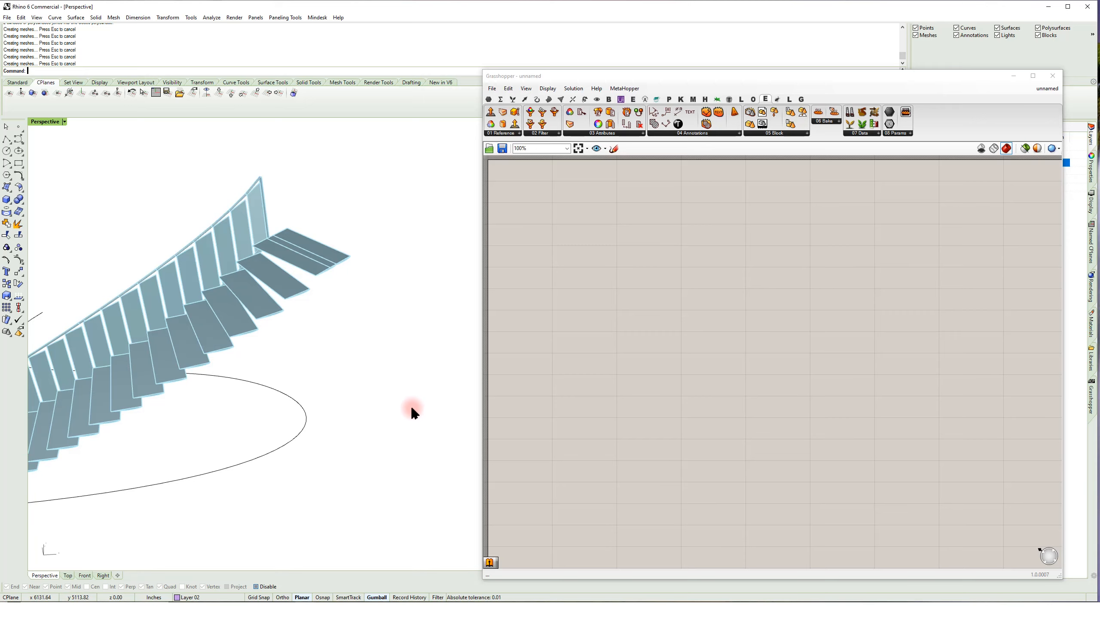
{"action": "right_click_drag", "start_coordinate": [304, 446], "coordinate": [251, 358]}
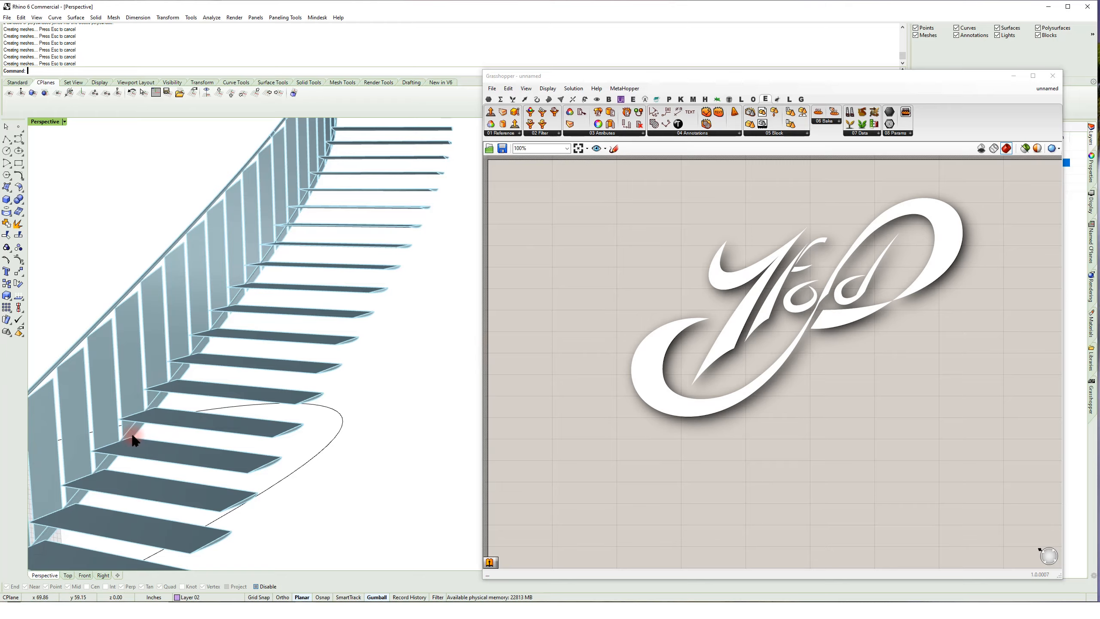
{"action": "right_click_drag", "start_coordinate": [342, 381], "coordinate": [351, 384]}
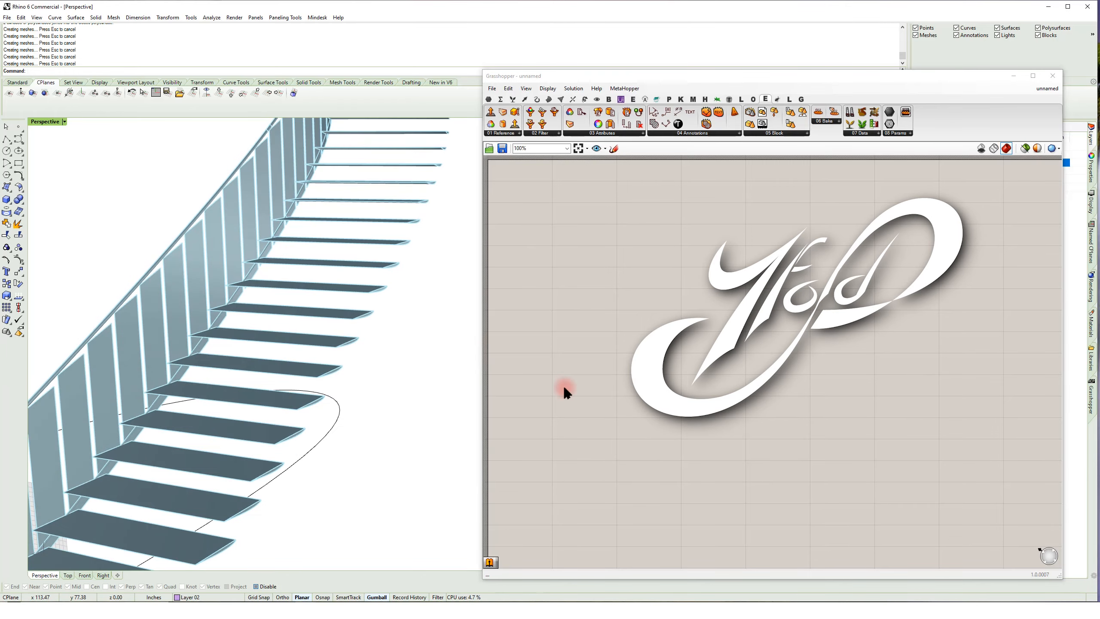